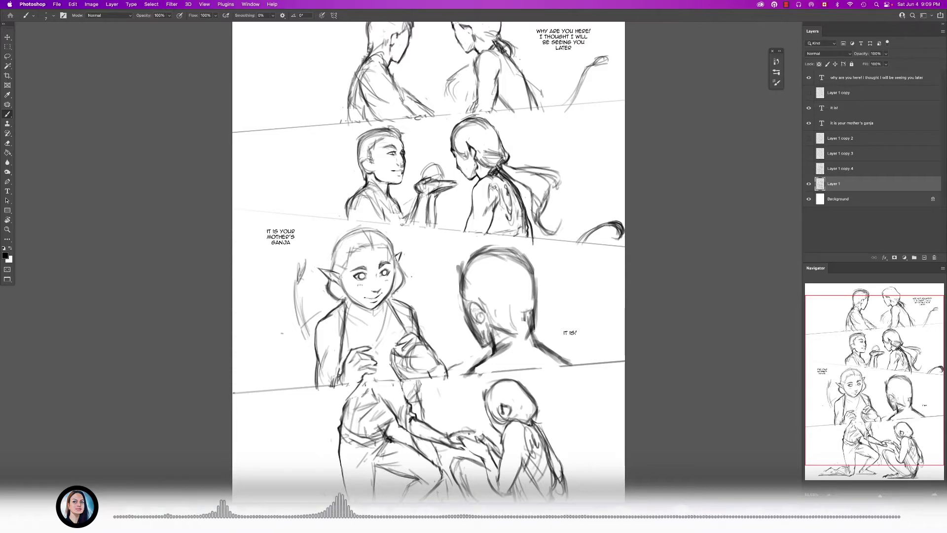
# - Examine the sketched comic page's panels and dialogue, from the upper panels down to the kneeling figures
pyautogui.moveTo(341, 270); pyautogui.dragTo(328, 283)
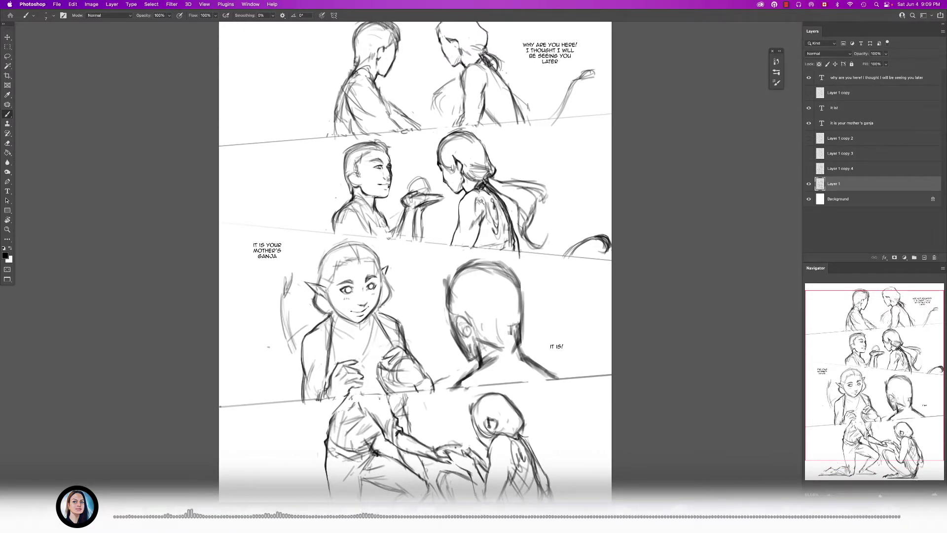
pyautogui.moveTo(338, 279); pyautogui.dragTo(340, 238)
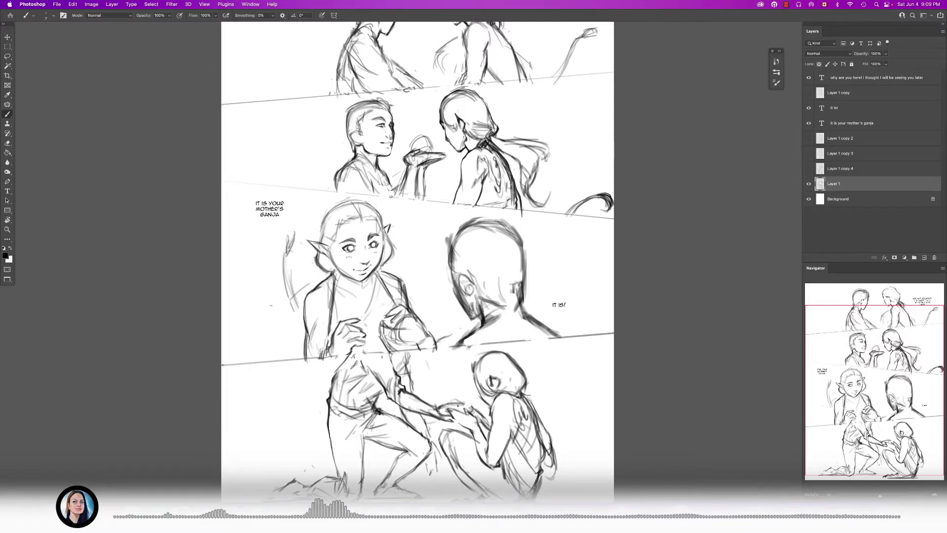
pyautogui.moveTo(397, 221); pyautogui.dragTo(395, 211)
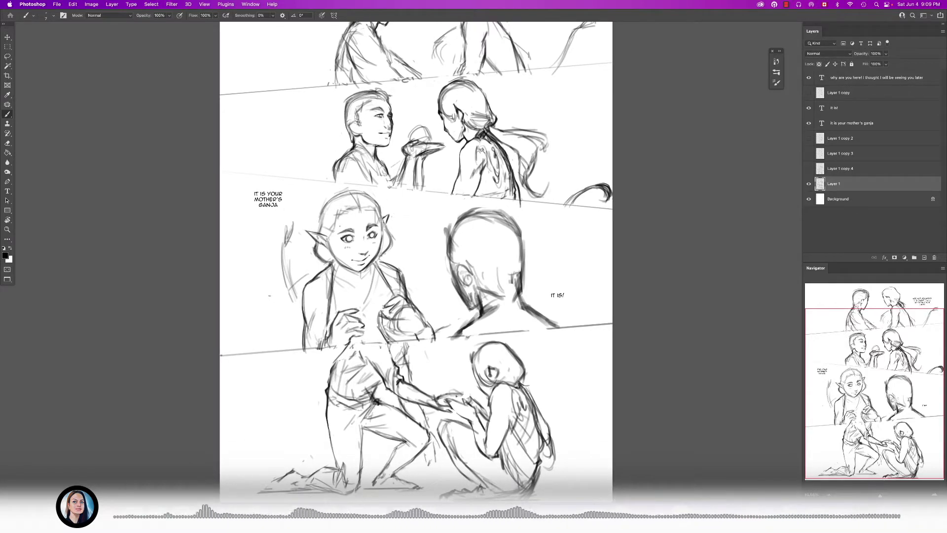
pyautogui.moveTo(347, 194); pyautogui.dragTo(344, 231)
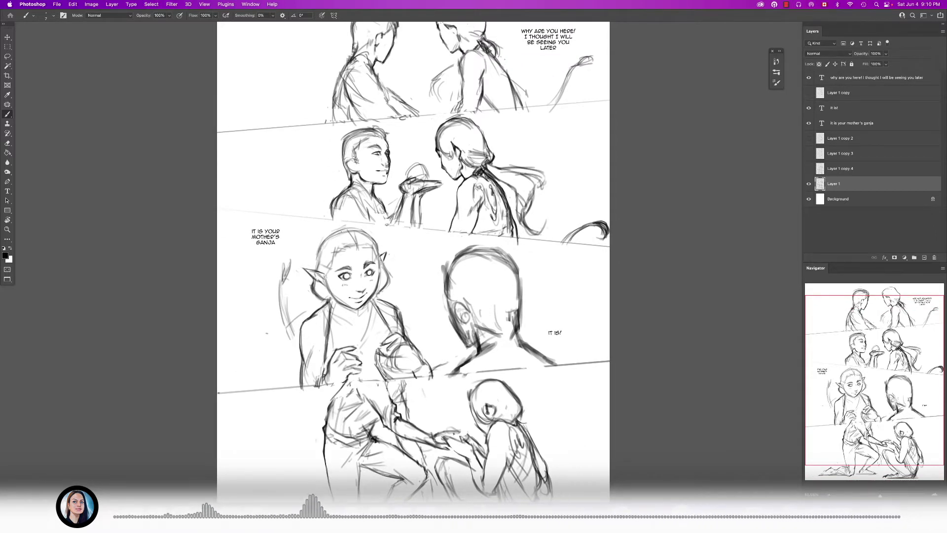
pyautogui.moveTo(323, 332); pyautogui.dragTo(328, 325)
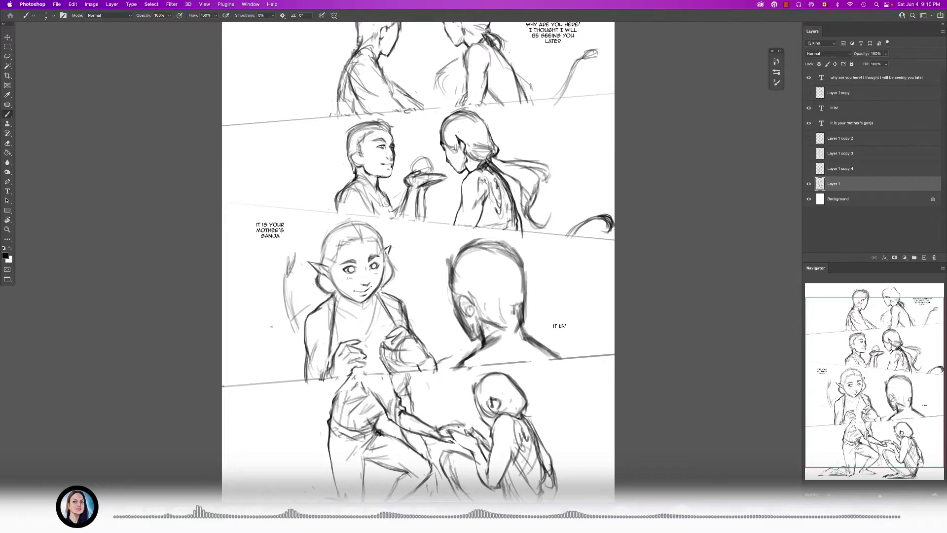
pyautogui.moveTo(298, 301); pyautogui.dragTo(297, 299)
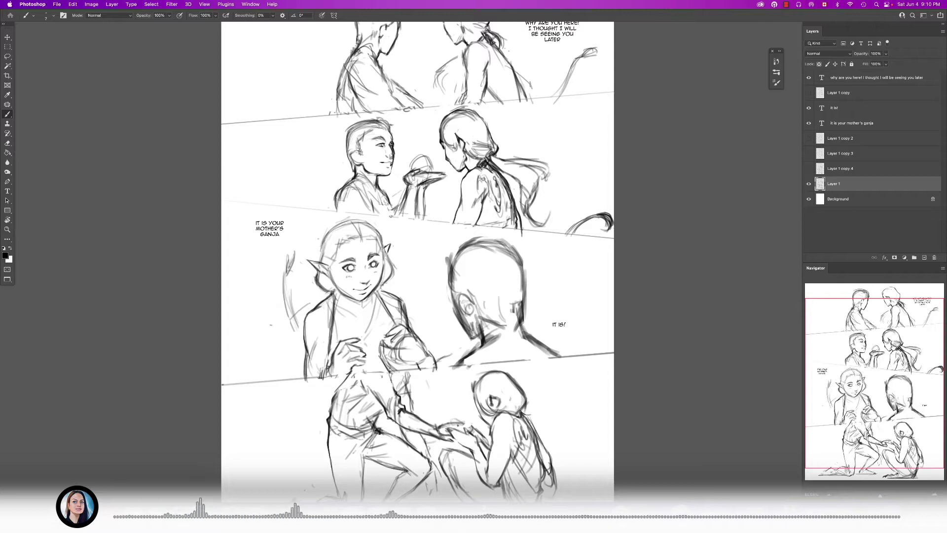
pyautogui.moveTo(327, 305); pyautogui.dragTo(333, 284)
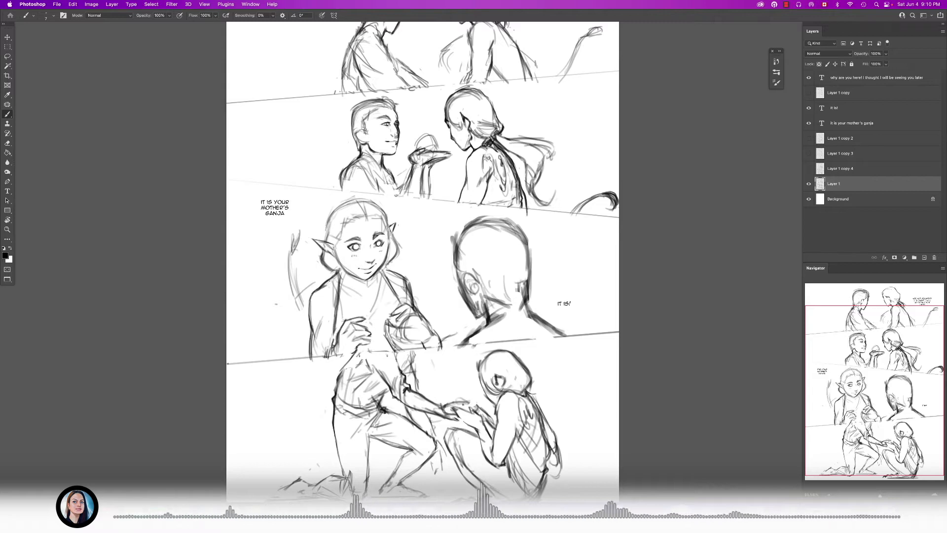
pyautogui.moveTo(303, 364); pyautogui.dragTo(334, 337)
pyautogui.moveTo(426, 258); pyautogui.dragTo(439, 229)
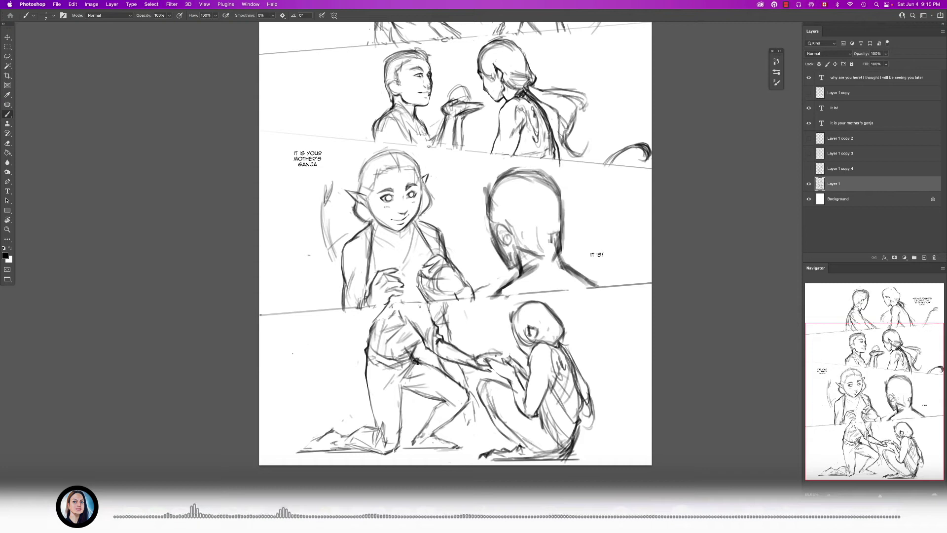
# - Handwrite "Hi!" in the blank area beside the kneeling figure in the last panel, and undo those strokes
pyautogui.moveTo(280, 345); pyautogui.dragTo(298, 362)
pyautogui.moveTo(302, 350); pyautogui.dragTo(302, 360)
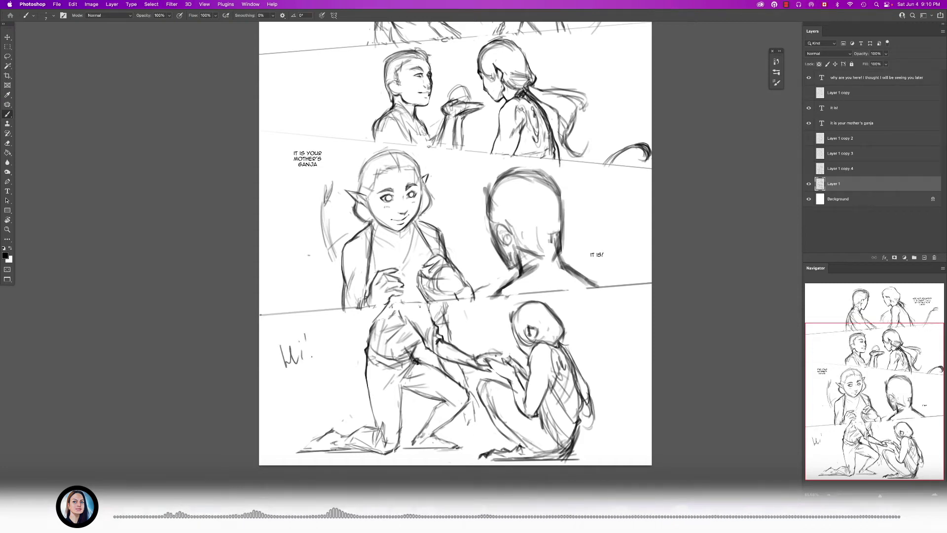
pyautogui.hotkey('ctrl', 'z')
pyautogui.hotkey('ctrl', 'z')
pyautogui.hotkey('ctrl', 'z')
pyautogui.hotkey('ctrl', 'z')
pyautogui.moveTo(335, 306); pyautogui.dragTo(320, 321)
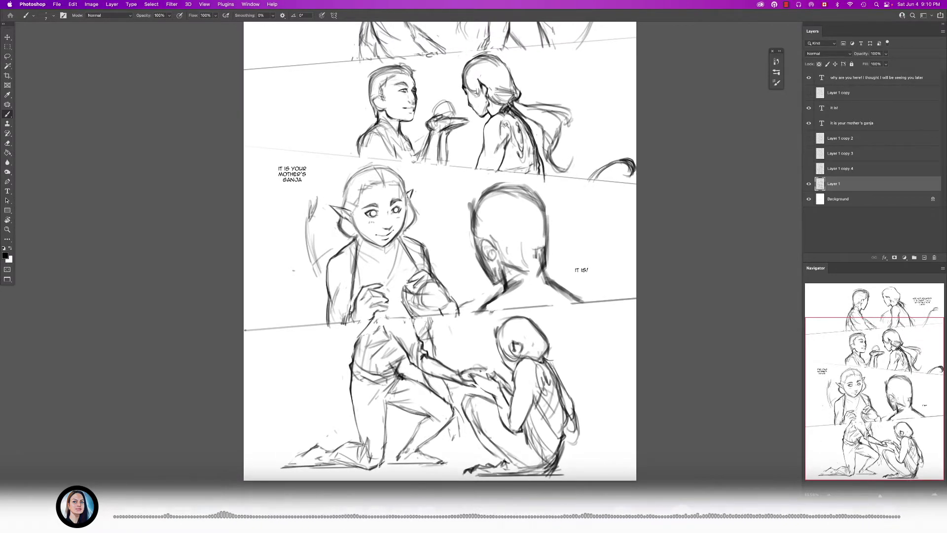
pyautogui.moveTo(404, 260); pyautogui.dragTo(394, 285)
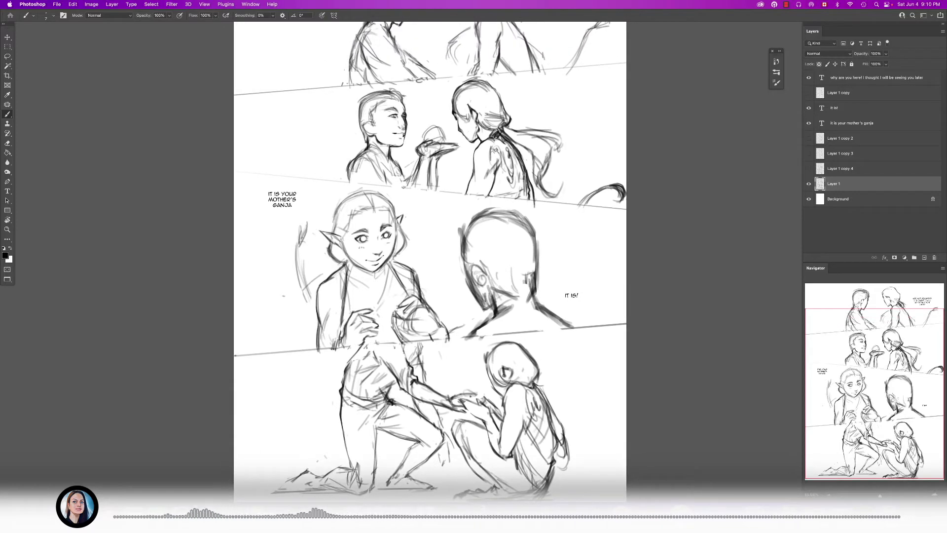
# - Switch to the Chapter 10 folder in Finder, and reposition and enlarge its window to show more page files
pyautogui.rightClick(57, 515)
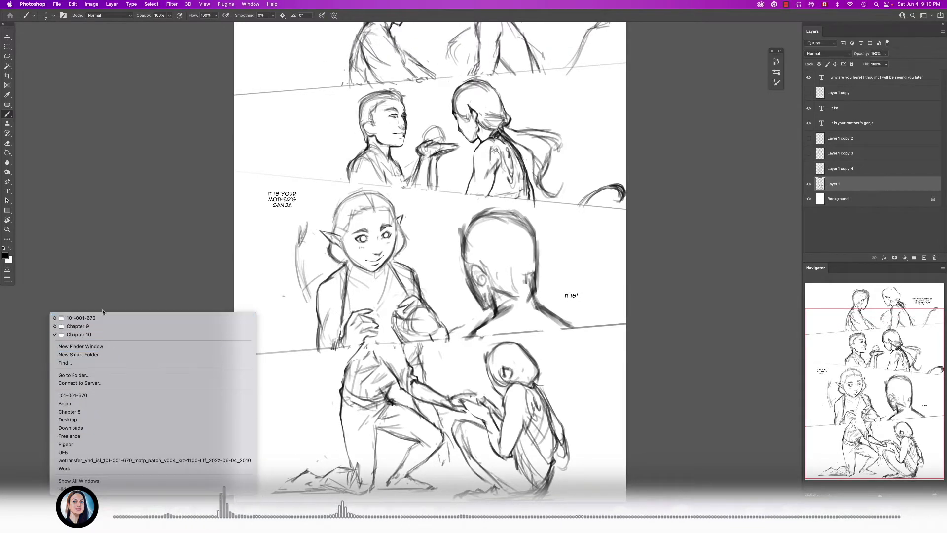
pyautogui.click(99, 334)
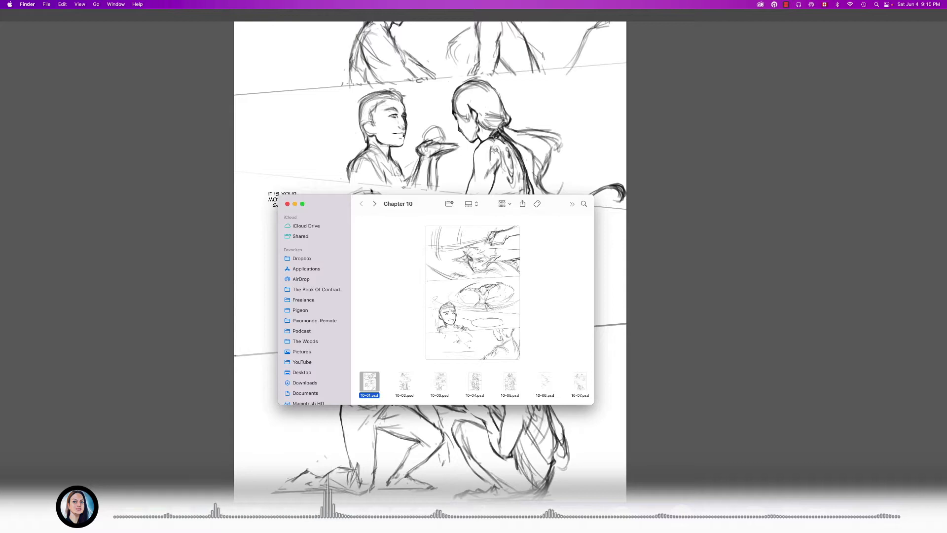
pyautogui.moveTo(430, 203); pyautogui.dragTo(394, 141)
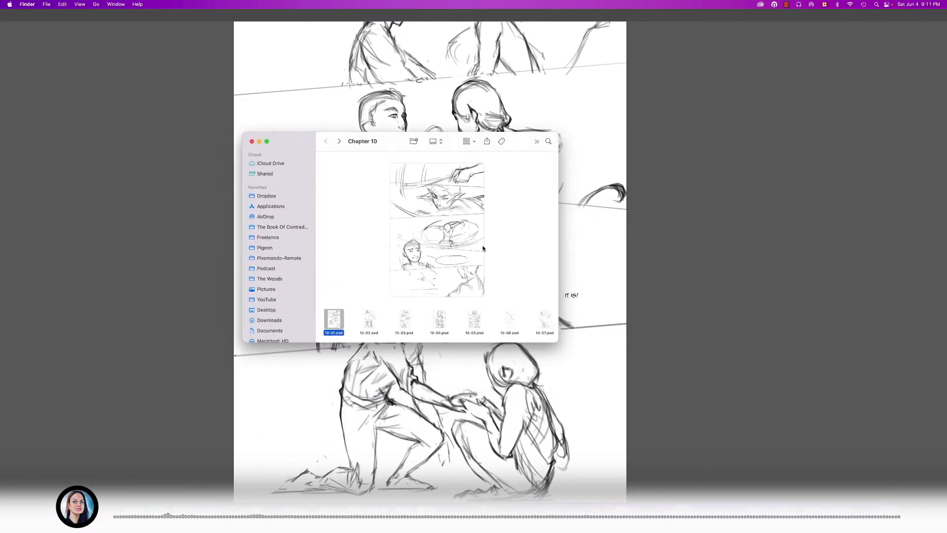
pyautogui.moveTo(555, 345); pyautogui.dragTo(632, 372)
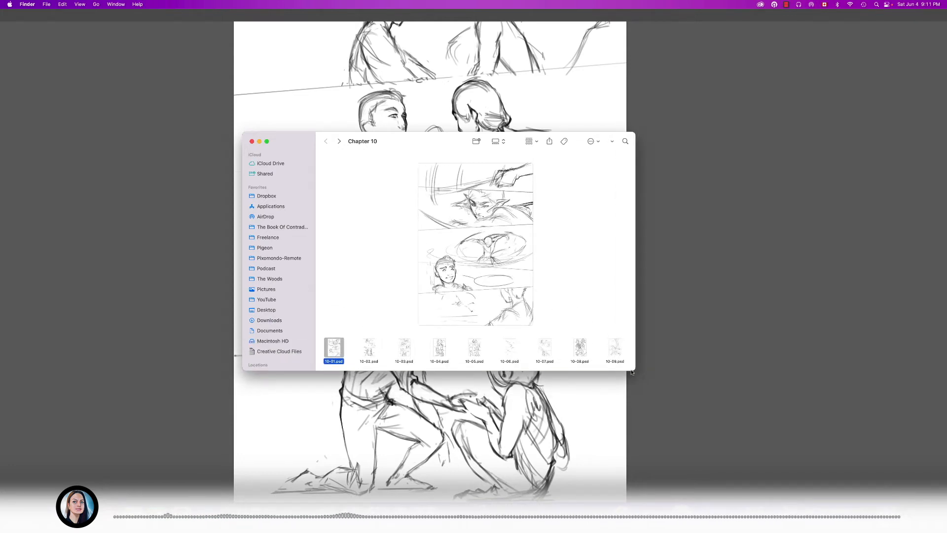
# - Preview 10-02.psd and browse the Chapter 10 page thumbnails up to the 10-21 pages
pyautogui.click(373, 360)
pyautogui.hscroll(2, 373, 359)
pyautogui.hscroll(-2, 373, 360)
pyautogui.hscroll(5, 409, 359)
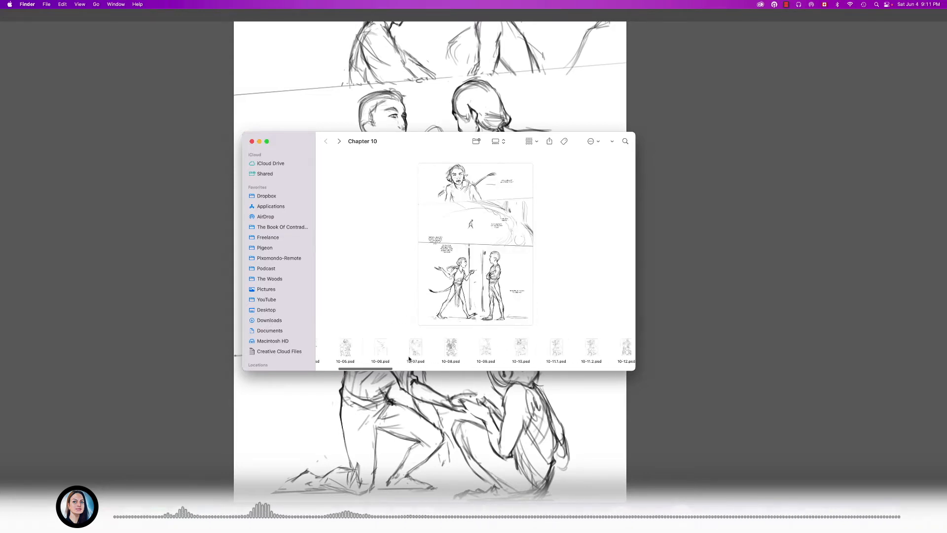
pyautogui.hscroll(8, 409, 359)
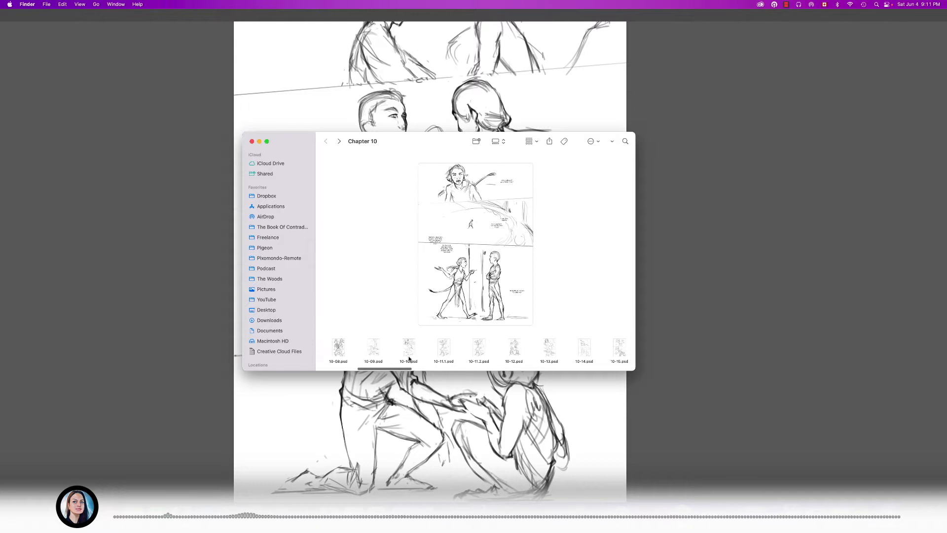
pyautogui.hscroll(5, 409, 359)
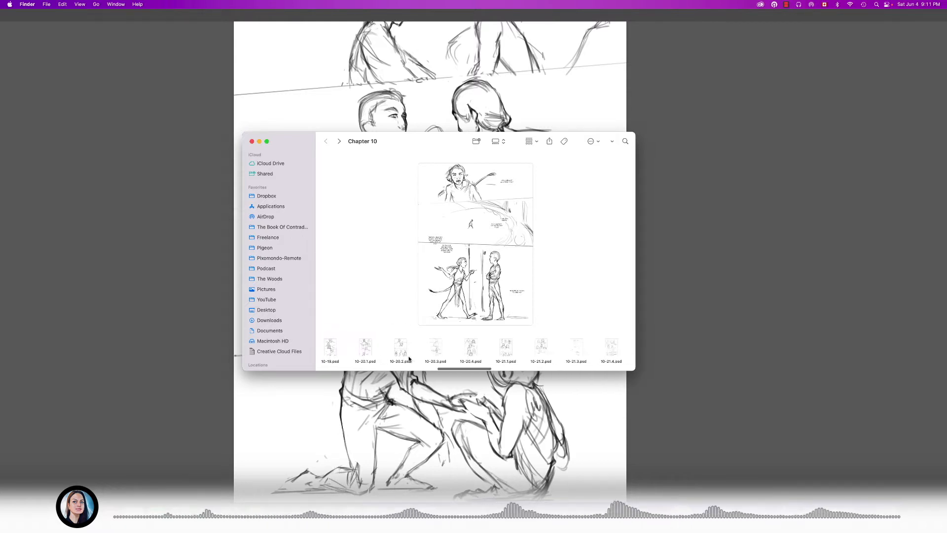
pyautogui.hscroll(2, 472, 353)
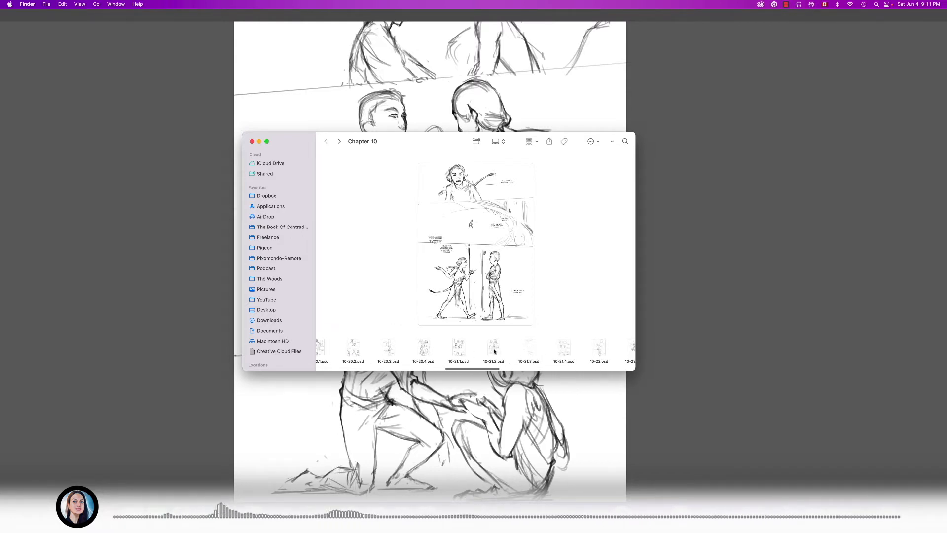
# - View a large preview of the rough page 10-21.4.psd, and close it
pyautogui.click(566, 353)
pyautogui.moveTo(444, 151); pyautogui.dragTo(362, 111)
pyautogui.press('space')
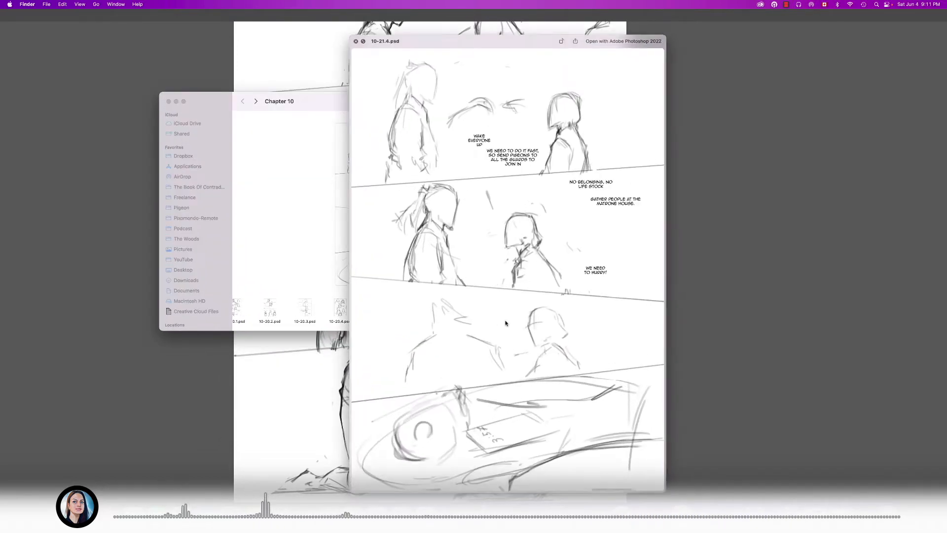
pyautogui.moveTo(478, 40); pyautogui.dragTo(418, 21)
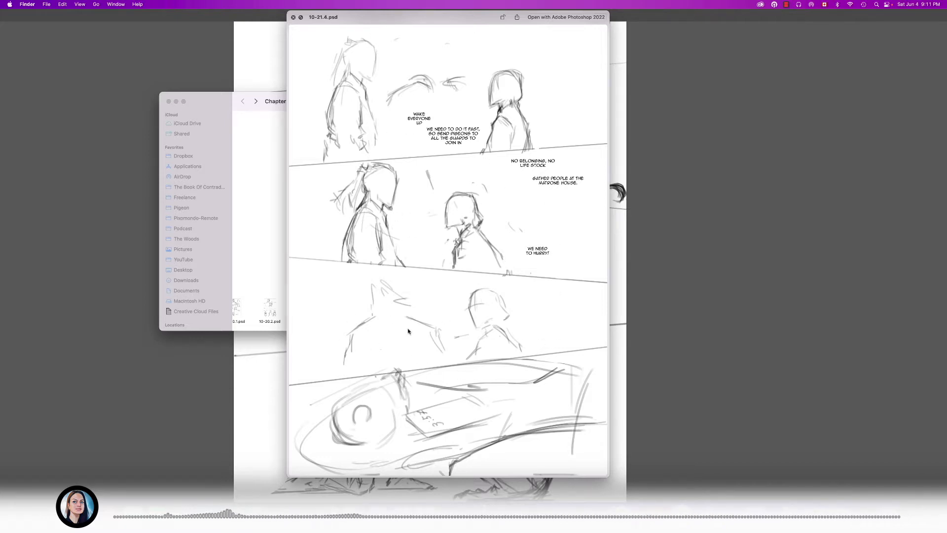
pyautogui.press('space')
pyautogui.hscroll(5, 449, 309)
pyautogui.hscroll(-2, 449, 310)
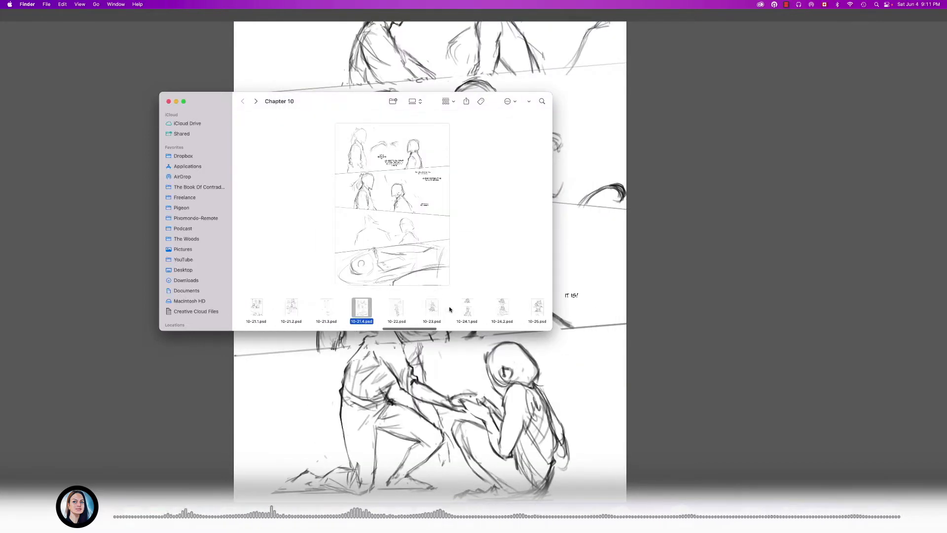
# - View a large preview of the text-placement page 10-21.3.psd, and close it
pyautogui.click(349, 307)
pyautogui.press('space')
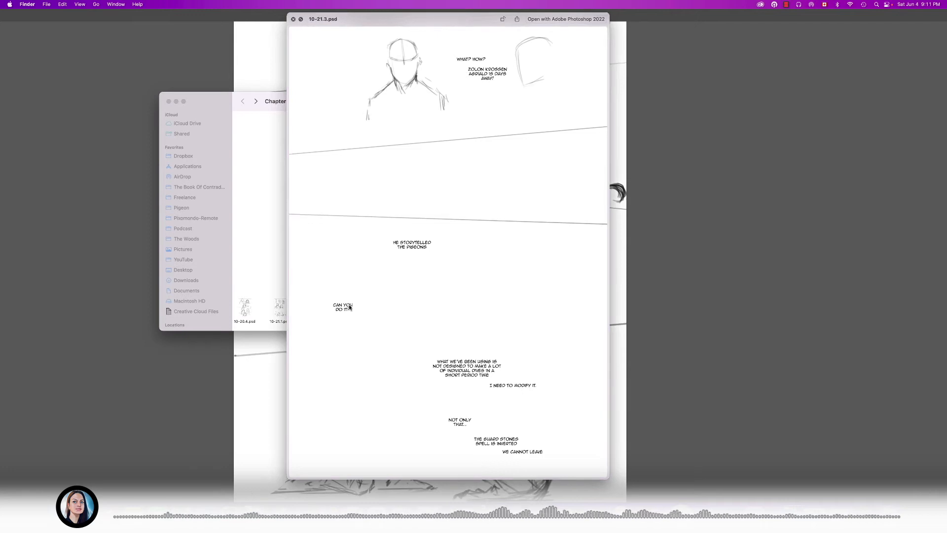
pyautogui.press('space')
pyautogui.press('space')
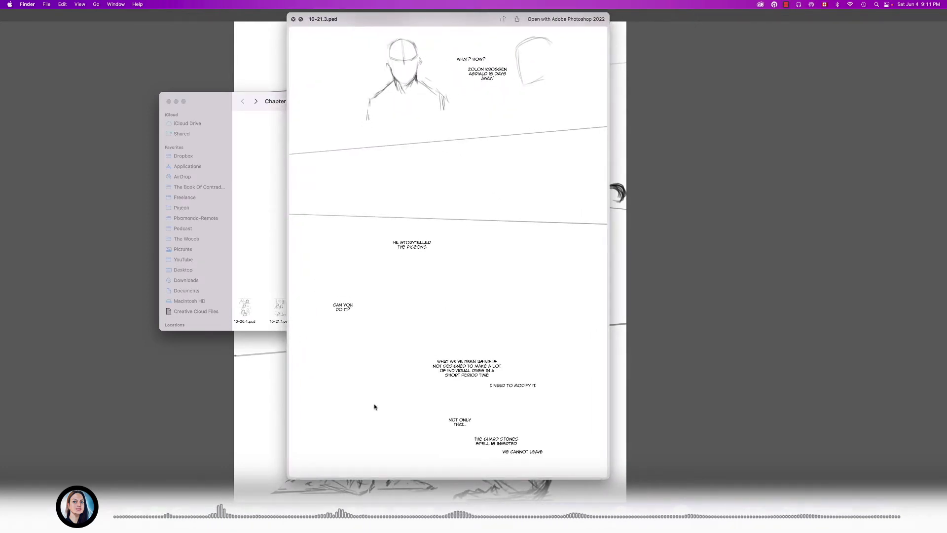
pyautogui.press('space')
# - Review large previews of the rough sketch pages 10-30.psd, 10-31.psd and 10-32.psd in sequence
pyautogui.hscroll(5, 447, 312)
pyautogui.hscroll(5, 447, 312)
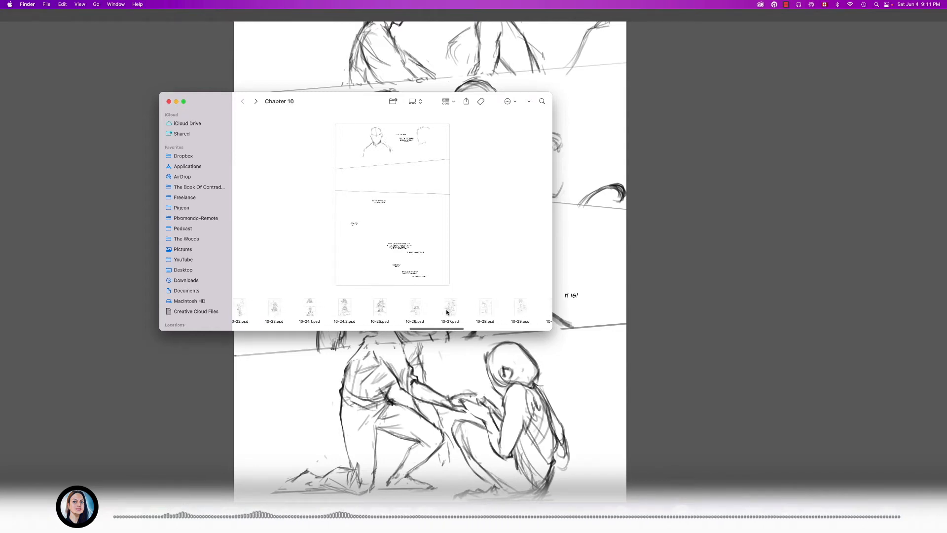
pyautogui.hscroll(4, 448, 312)
pyautogui.click(428, 310)
pyautogui.press('space')
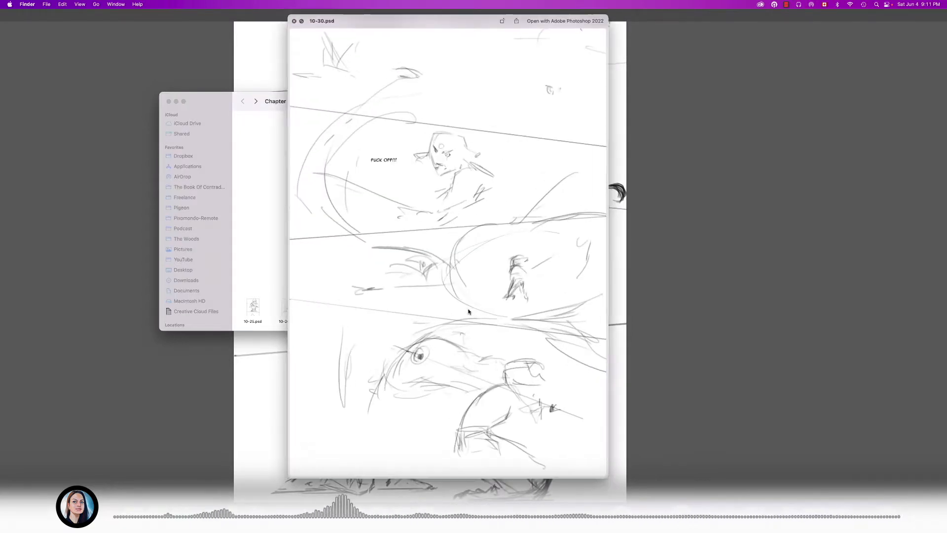
pyautogui.press('Right')
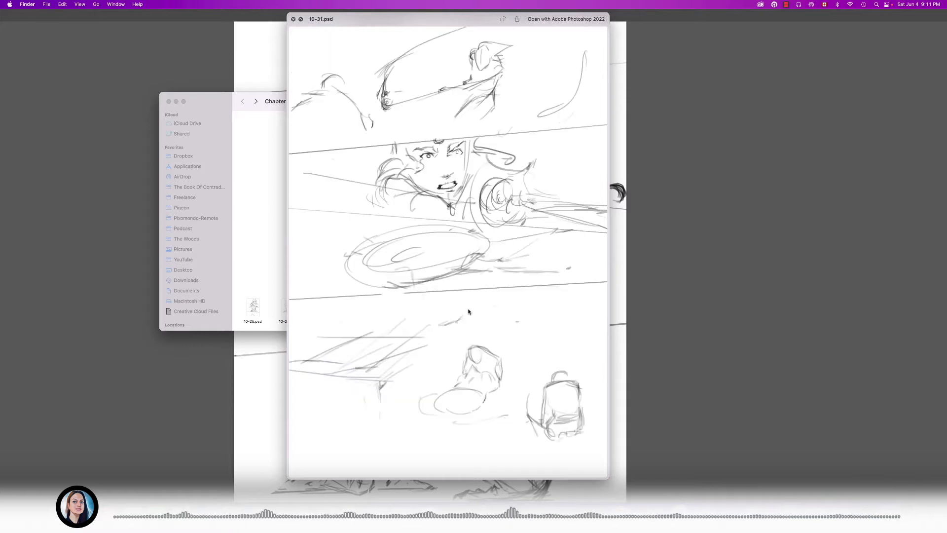
pyautogui.press('Right')
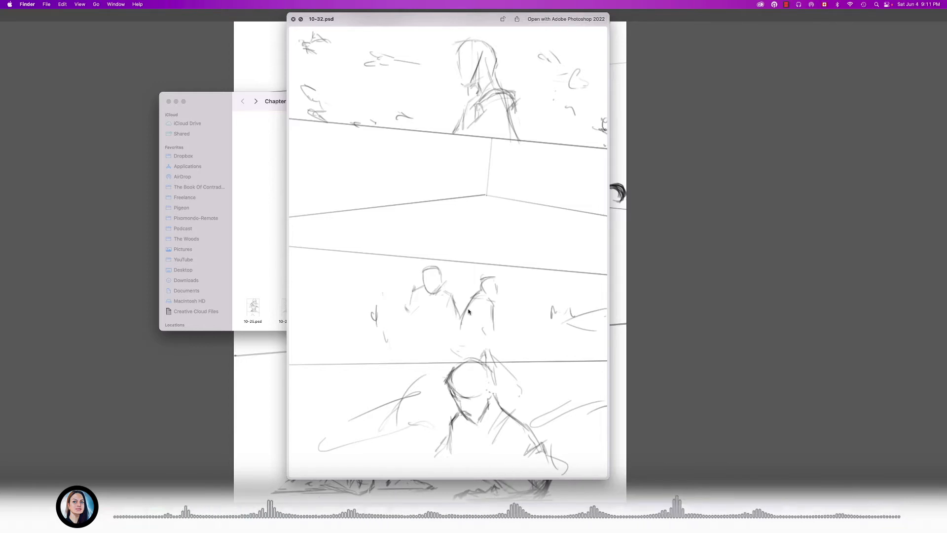
pyautogui.press('space')
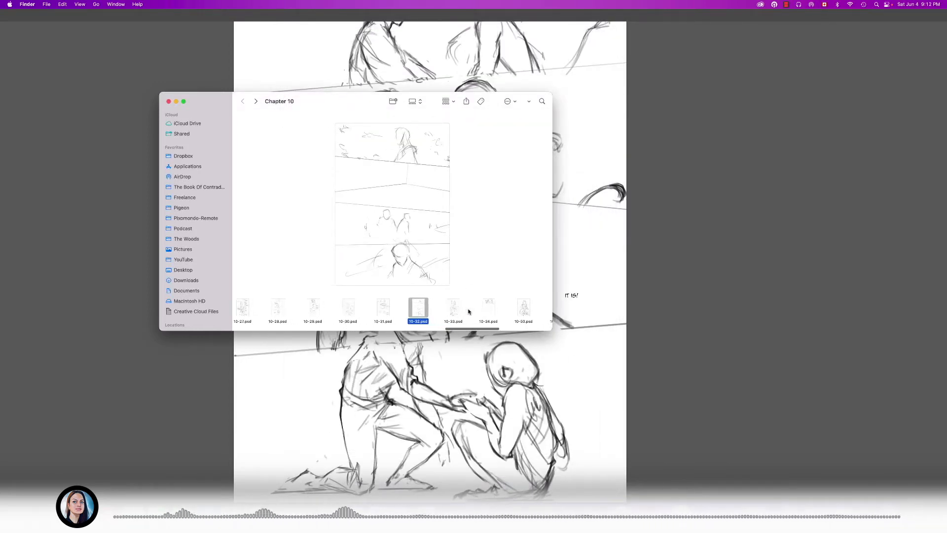
# - Select the rough pages 10-29.psd through 10-34.psd together in the Chapter 10 folder
pyautogui.hscroll(-5, 468, 311)
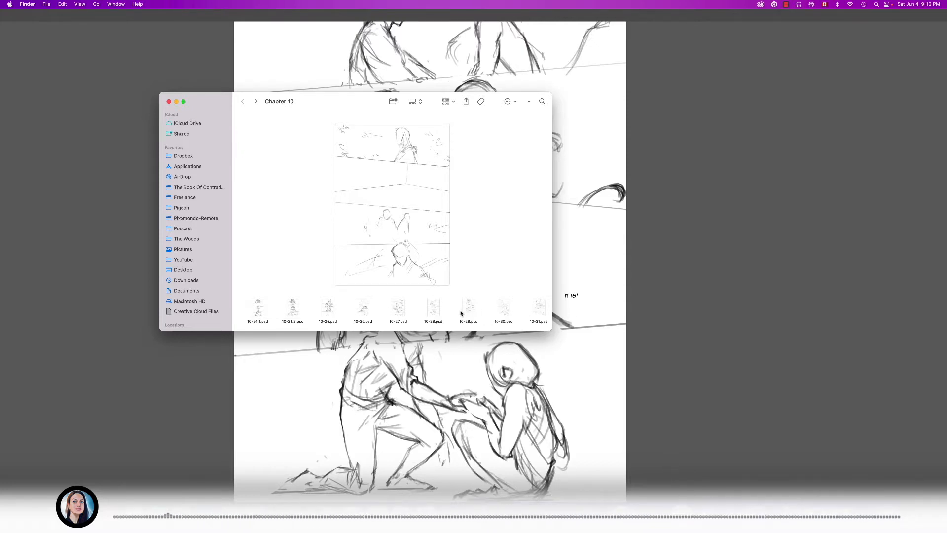
pyautogui.hscroll(4, 461, 313)
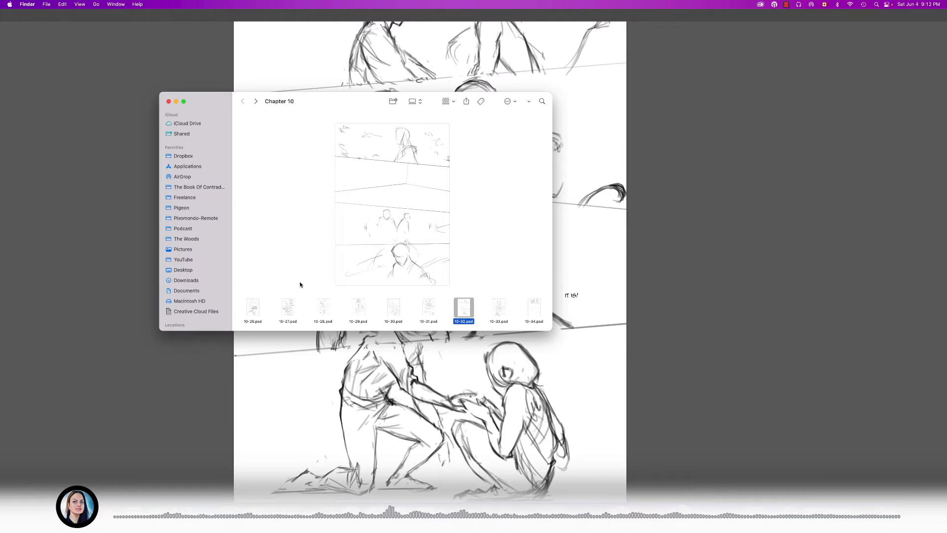
pyautogui.moveTo(351, 296); pyautogui.dragTo(540, 314)
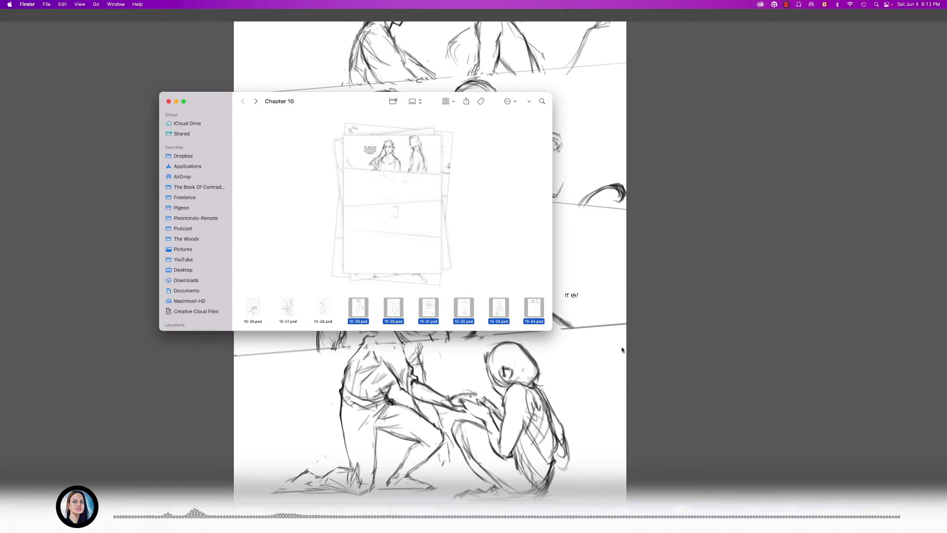
# - View a large preview of 10-28.psd, and browse the thumbnails onward past 10-34.psd
pyautogui.click(324, 315)
pyautogui.press('space')
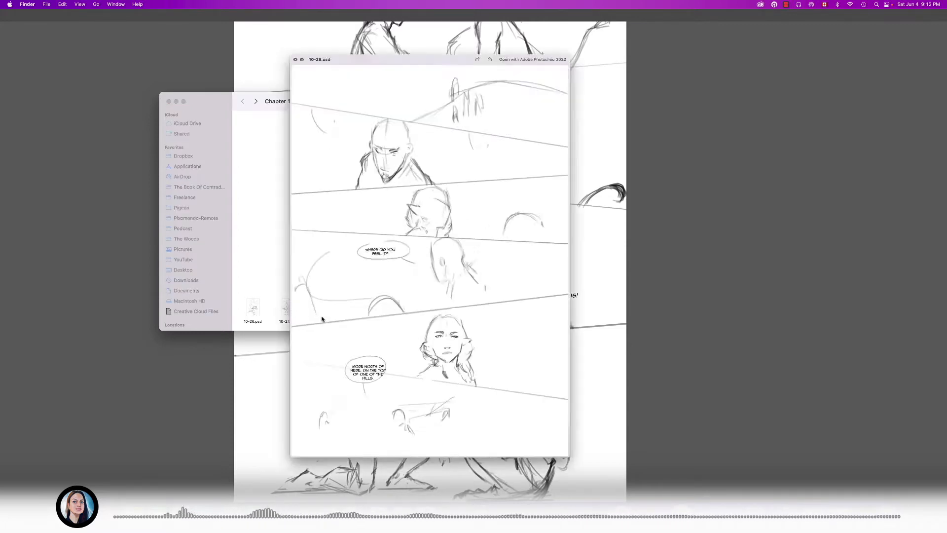
pyautogui.press('space')
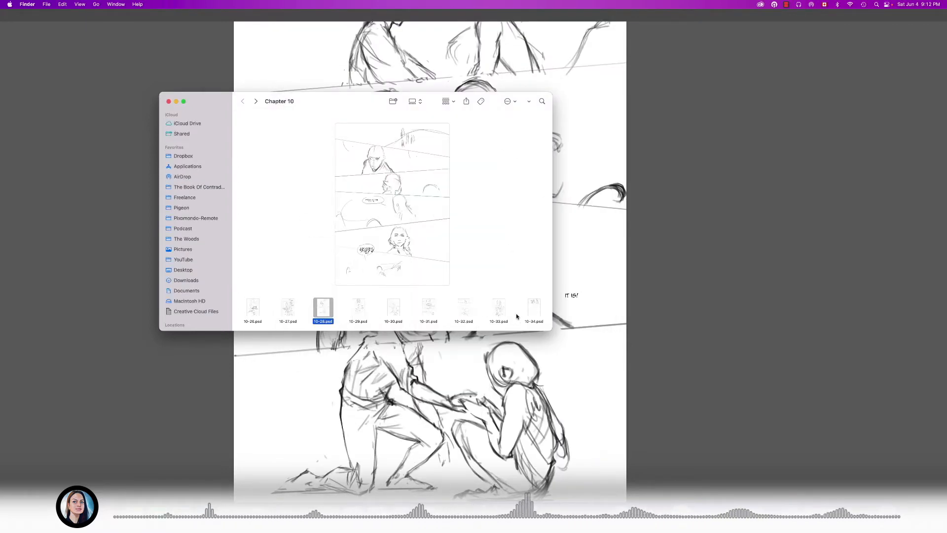
pyautogui.hscroll(5, 528, 313)
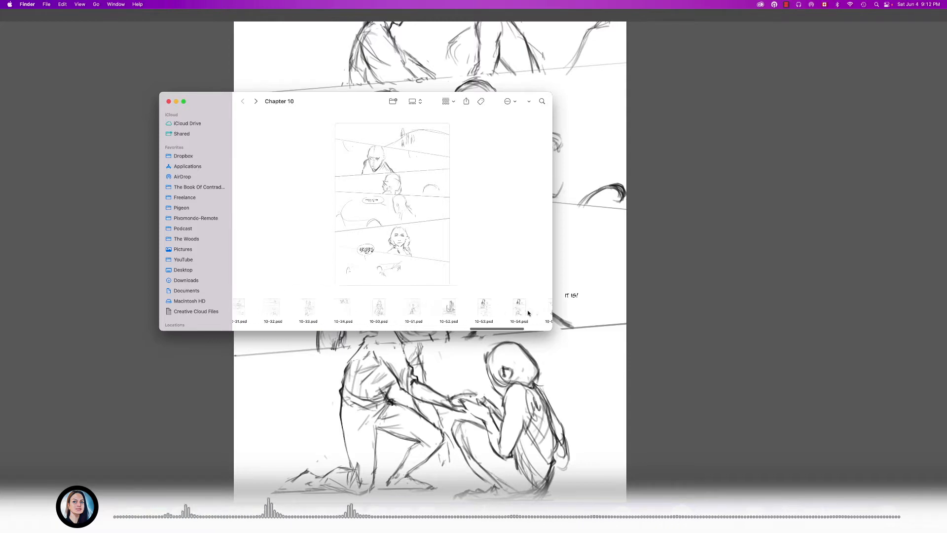
# - Browse the rough page thumbnails between 10-31.psd and 10-57.psd, and select 10-33.psd in the Chapter 10 folder
pyautogui.hscroll(1, 527, 313)
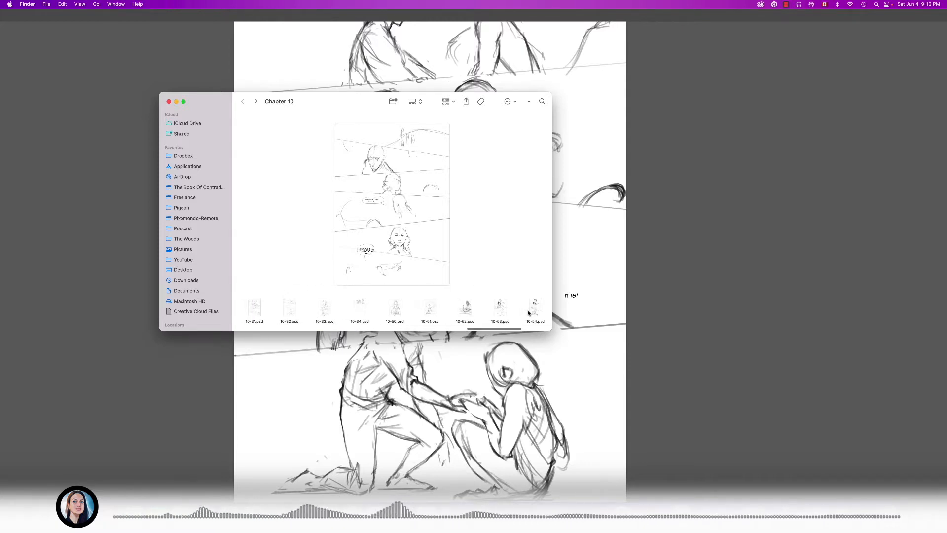
pyautogui.hscroll(1, 528, 313)
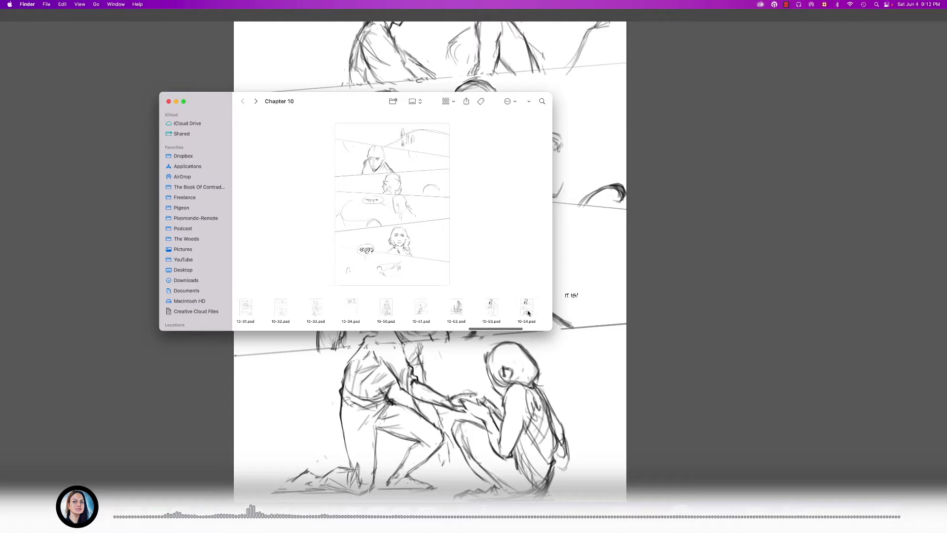
pyautogui.hscroll(5, 528, 313)
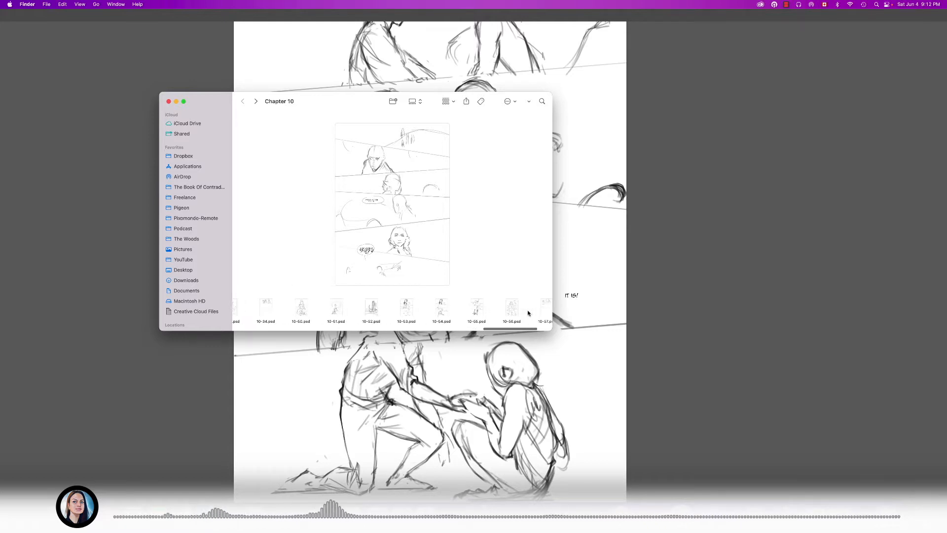
pyautogui.hscroll(-8, 528, 313)
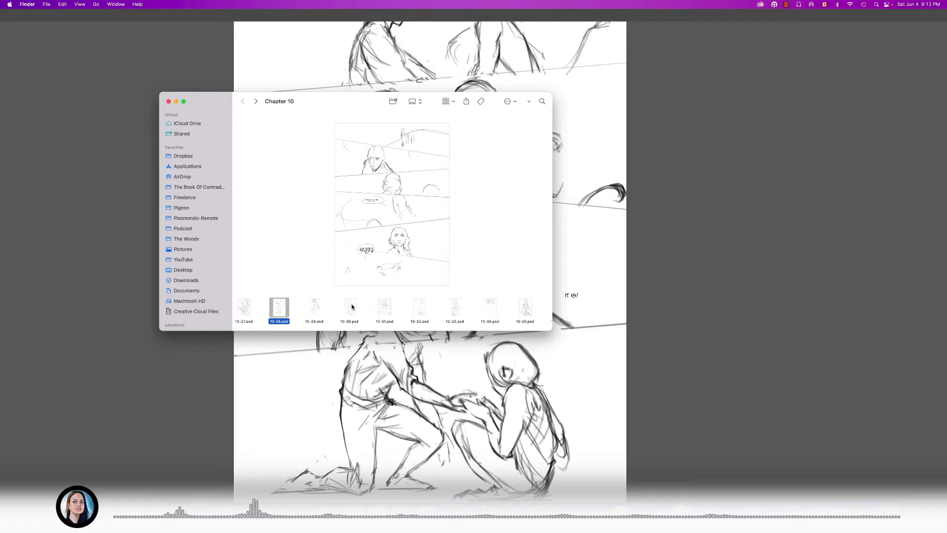
pyautogui.moveTo(294, 292); pyautogui.dragTo(370, 306)
pyautogui.click(455, 308)
# - Open the v001 folder at the end of the Chapter 10 folder
pyautogui.hscroll(3, 454, 311)
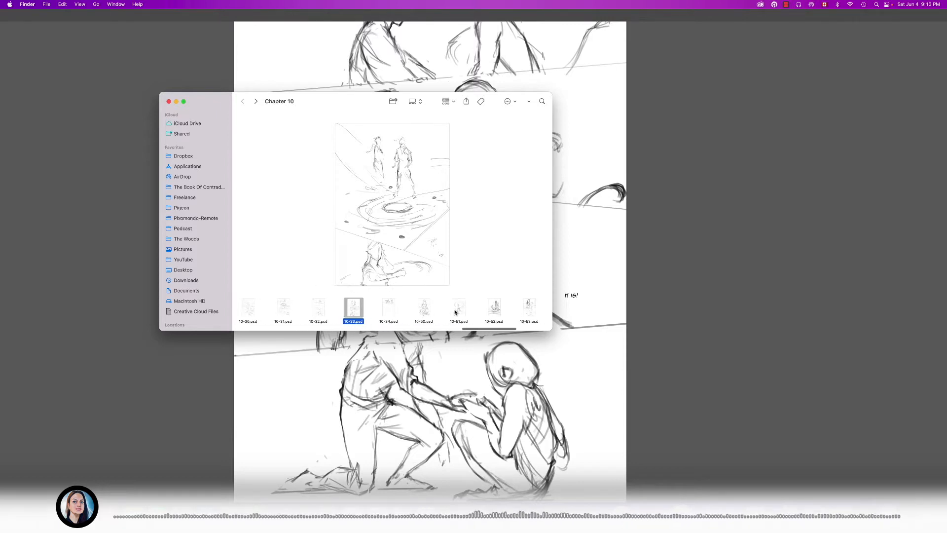
pyautogui.hscroll(3, 455, 311)
pyautogui.hscroll(3, 455, 310)
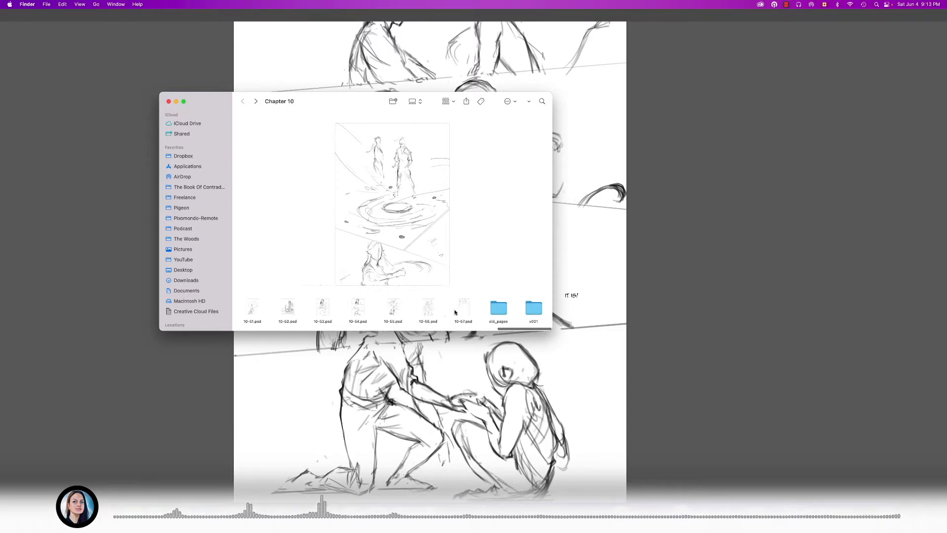
pyautogui.click(498, 310)
pyautogui.press('Right')
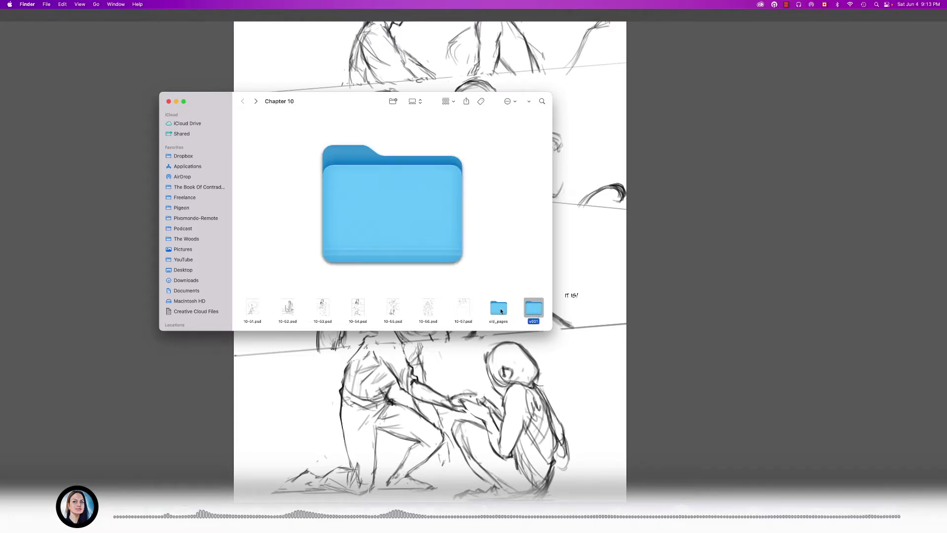
pyautogui.doubleClick(538, 310)
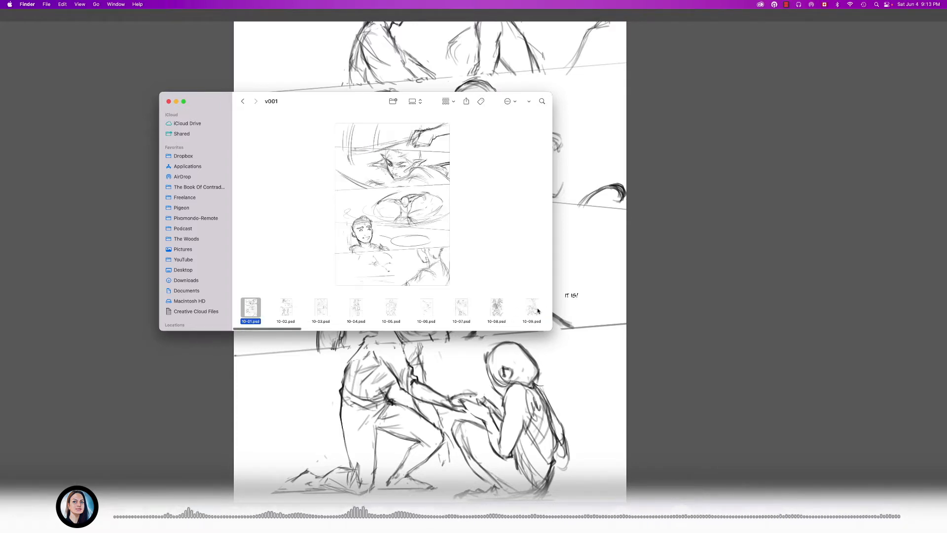
# - Look through the earlier page versions in the v001 folder, and return to the Chapter 10 folder
pyautogui.hscroll(1, 347, 300)
pyautogui.hscroll(10, 347, 300)
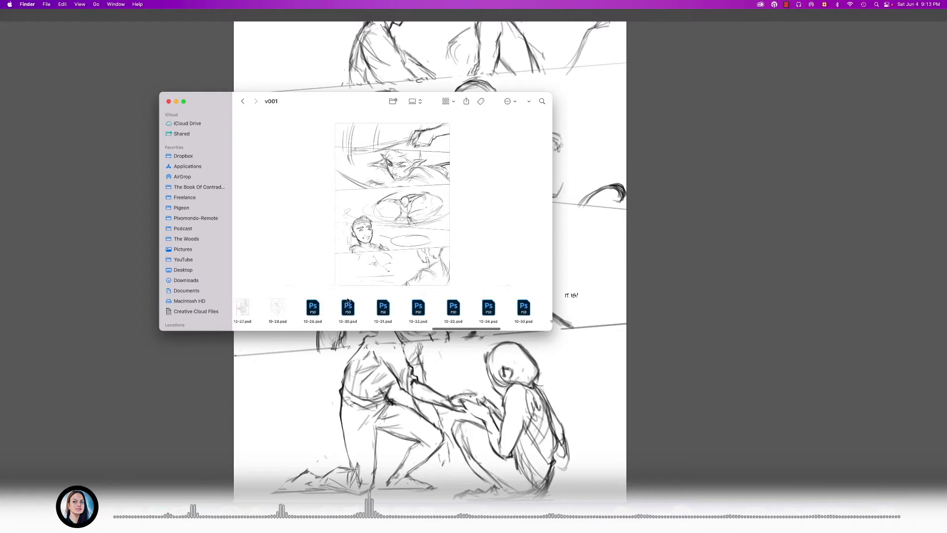
pyautogui.hscroll(-6, 347, 300)
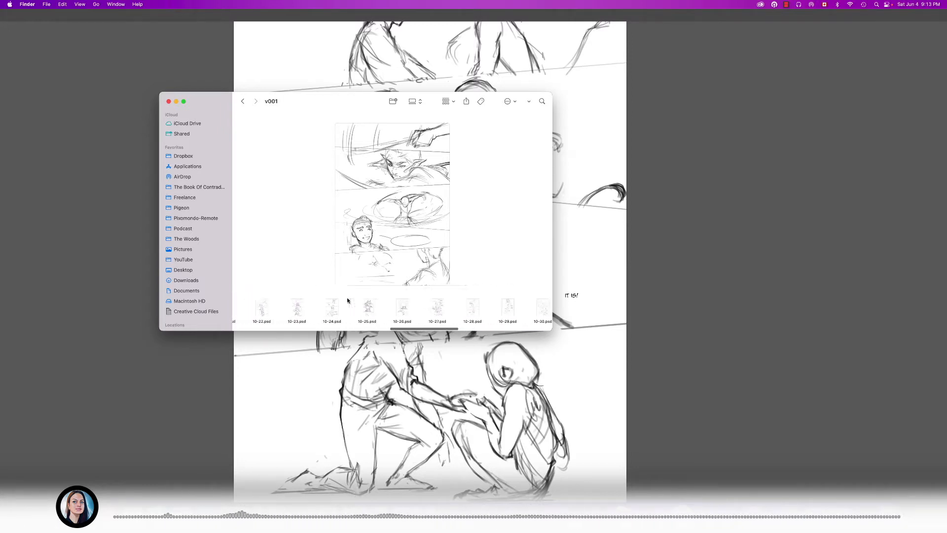
pyautogui.click(242, 101)
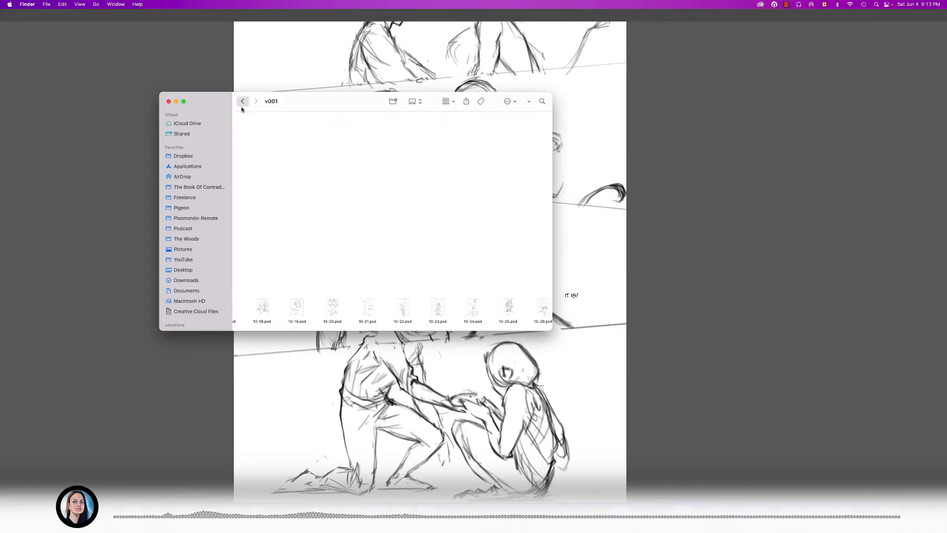
# - Browse the Chapter 10 thumbnails up to about 10-20.2.psd, and open page 10-01.psd in Photoshop
pyautogui.hscroll(3, 489, 319)
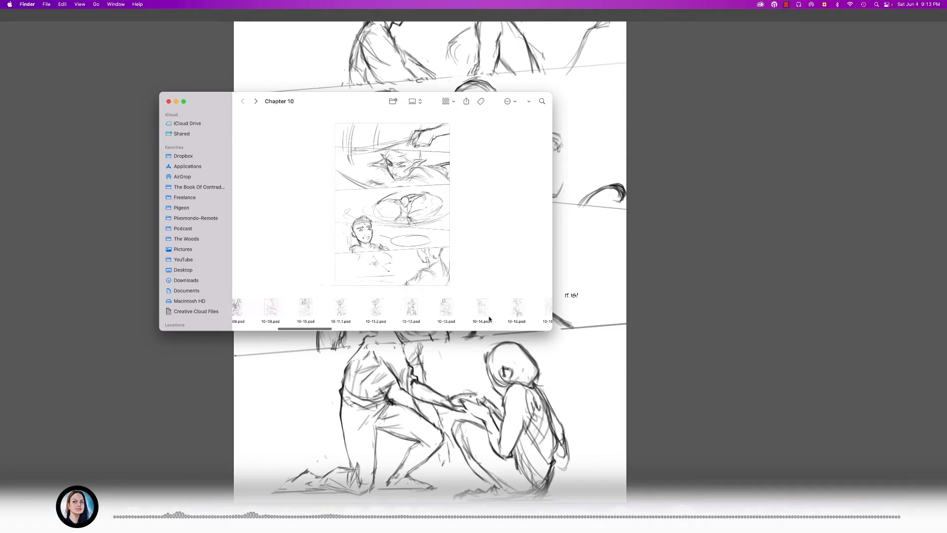
pyautogui.hscroll(-3, 337, 310)
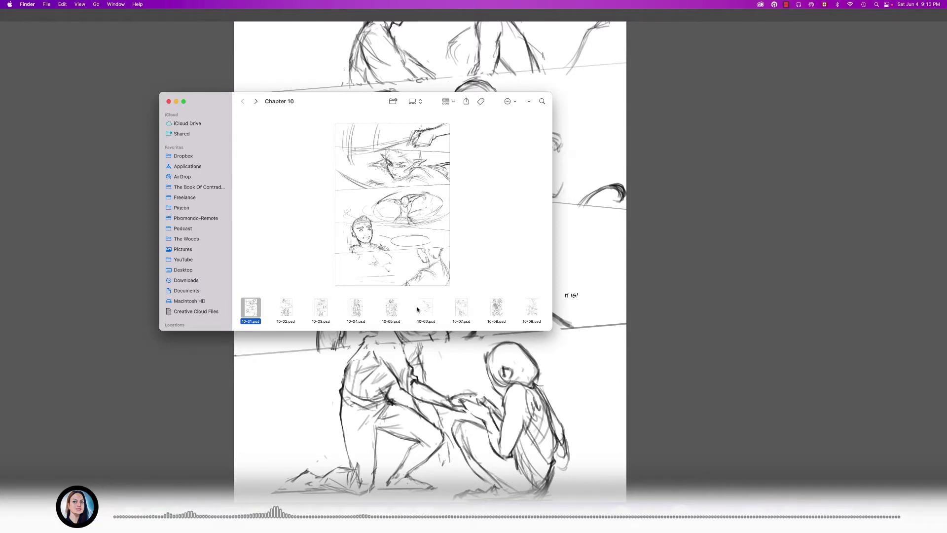
pyautogui.hscroll(2, 427, 307)
pyautogui.hscroll(10, 427, 307)
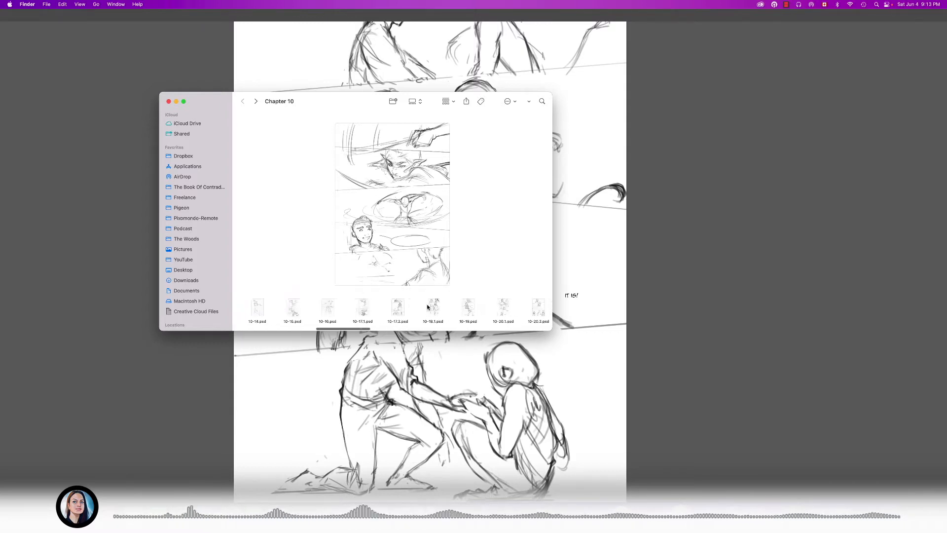
pyautogui.hscroll(-12, 427, 307)
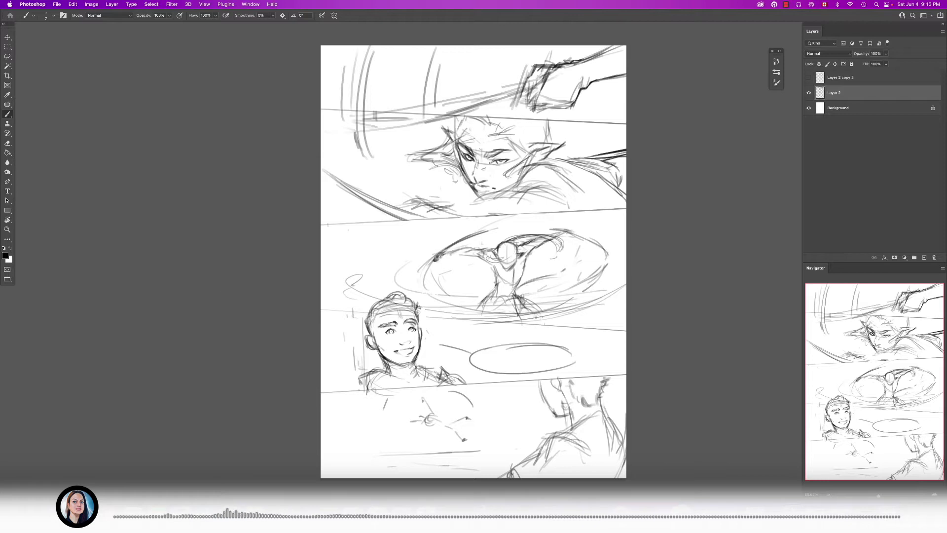
# - Hide the sketch layer of page 10-01.psd, then check the Chapter 10 folder in Finder and return to Photoshop
pyautogui.moveTo(460, 255); pyautogui.dragTo(410, 259)
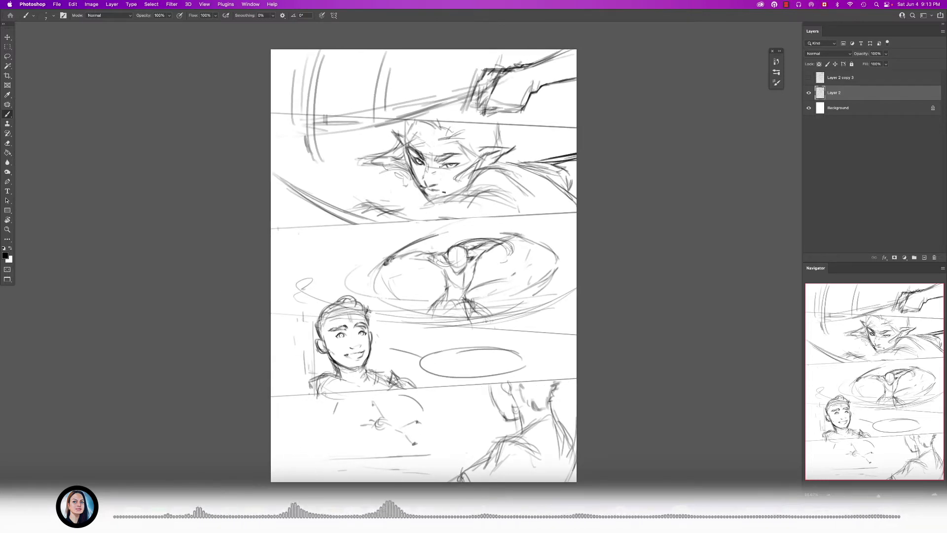
pyautogui.click(808, 92)
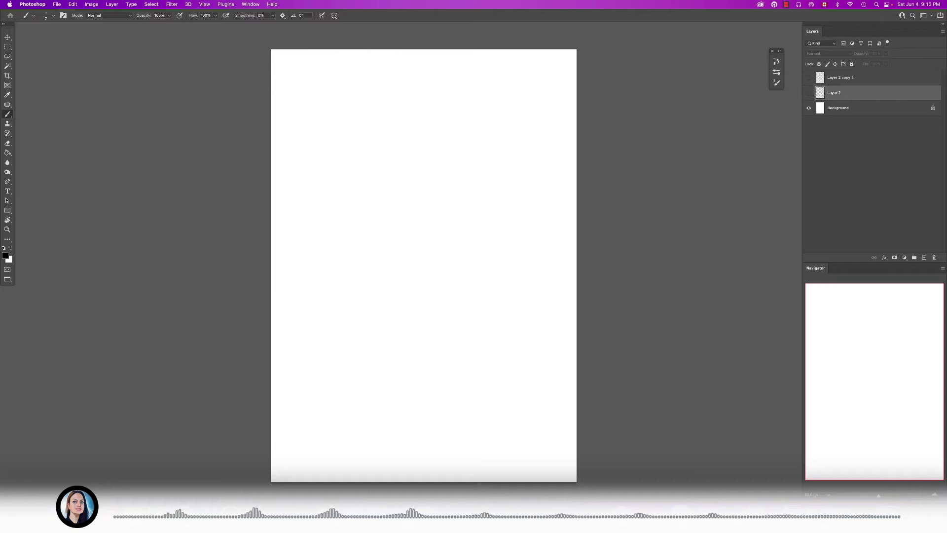
pyautogui.click(58, 514)
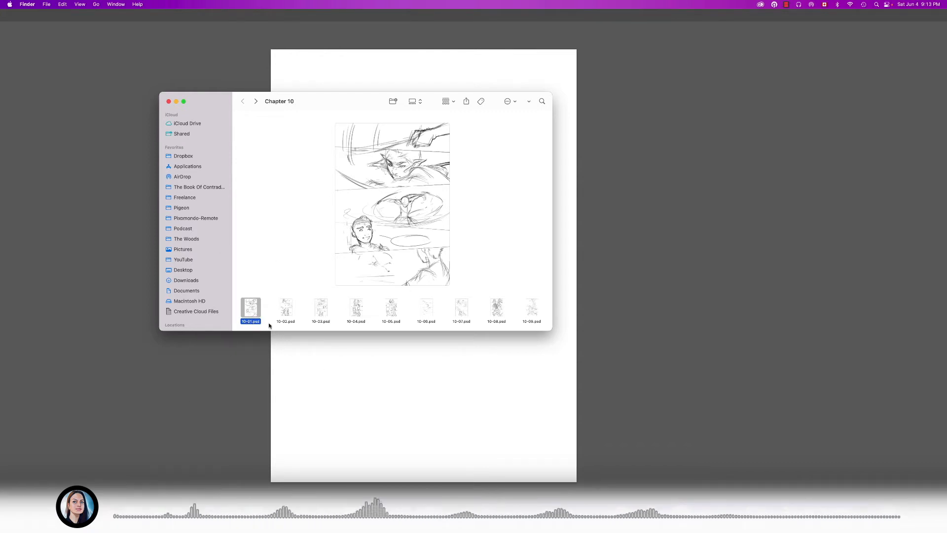
pyautogui.click(242, 389)
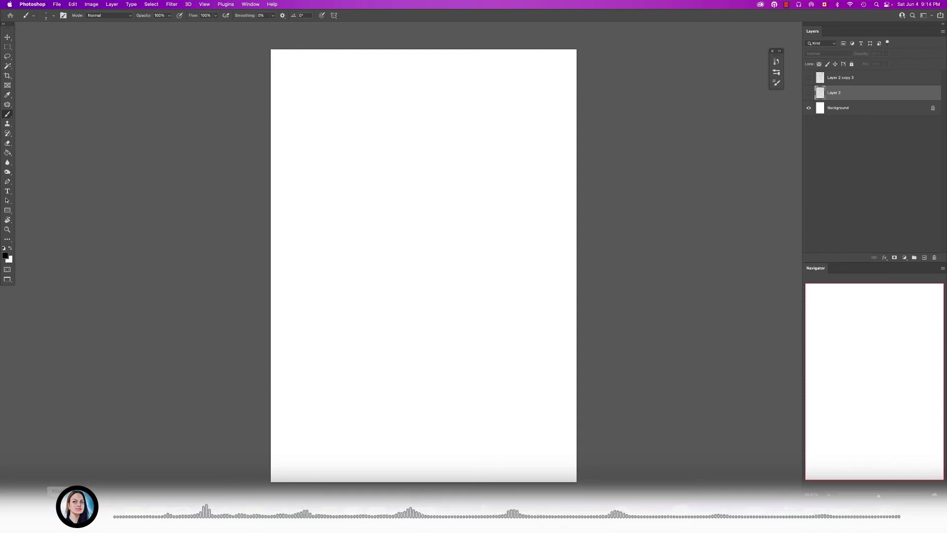
# - Show the sketch layer directly above the Background again, and examine the rough panels of page 10-01.psd
pyautogui.moveTo(601, 277)
pyautogui.mouseDown()
pyautogui.moveTo(607, 267)
pyautogui.moveTo(584, 282)
pyautogui.mouseUp()
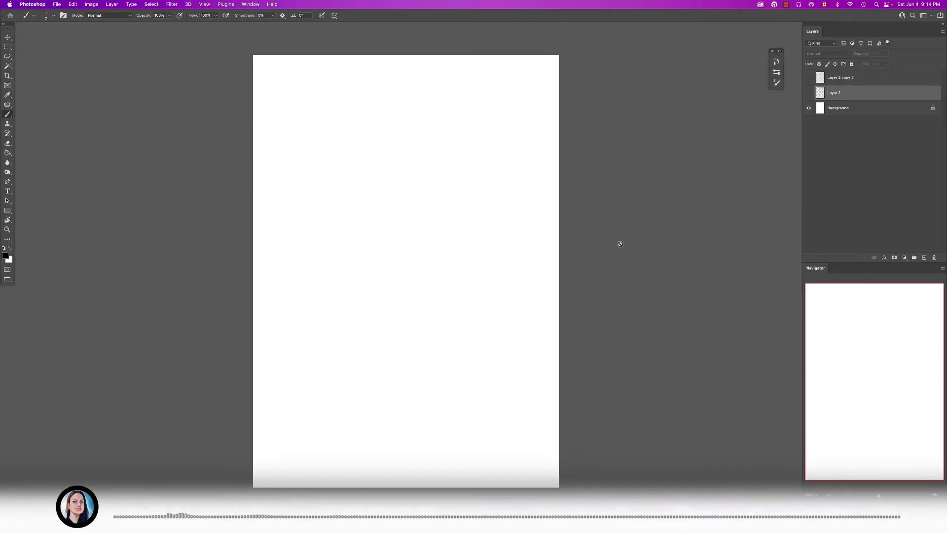
pyautogui.click(808, 93)
pyautogui.moveTo(400, 341); pyautogui.dragTo(428, 345)
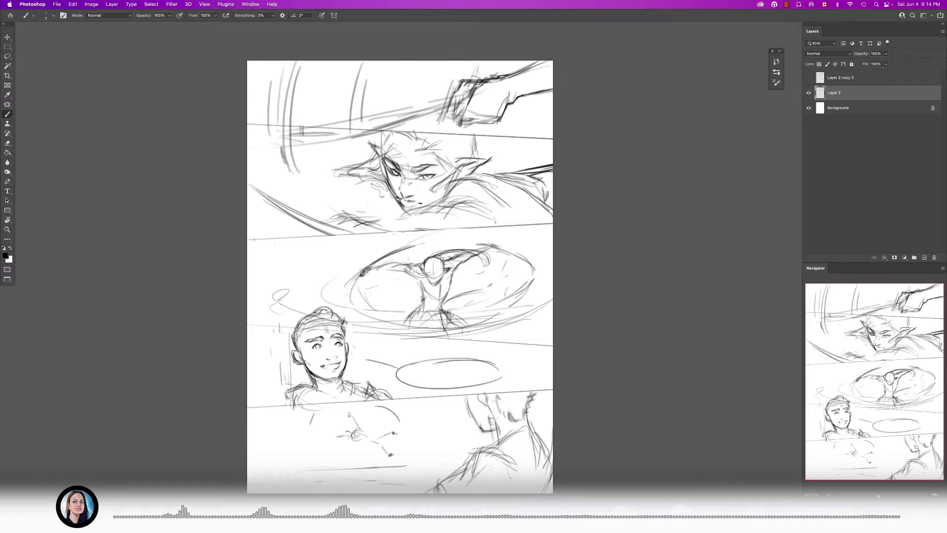
pyautogui.moveTo(298, 313); pyautogui.dragTo(309, 302)
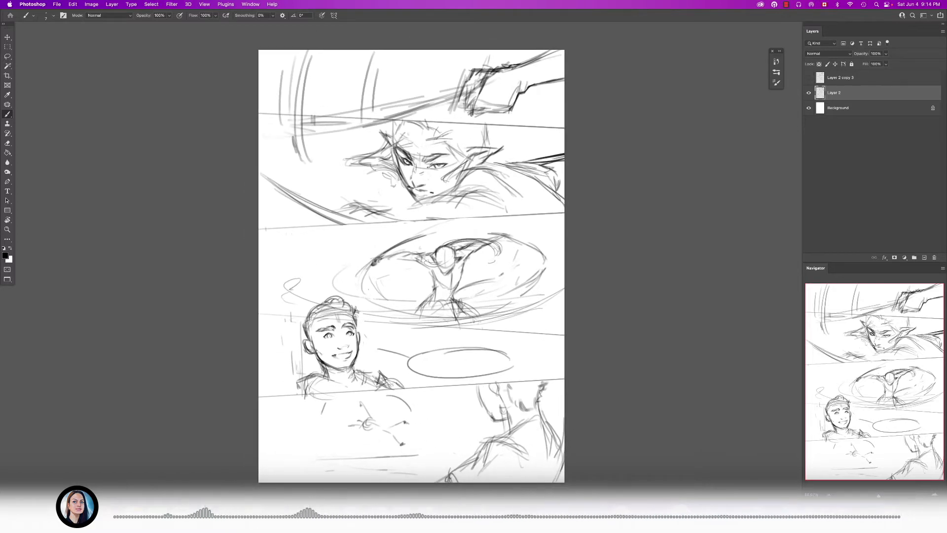
pyautogui.moveTo(437, 290); pyautogui.dragTo(442, 280)
pyautogui.moveTo(377, 329); pyautogui.dragTo(380, 308)
pyautogui.moveTo(414, 259); pyautogui.dragTo(401, 296)
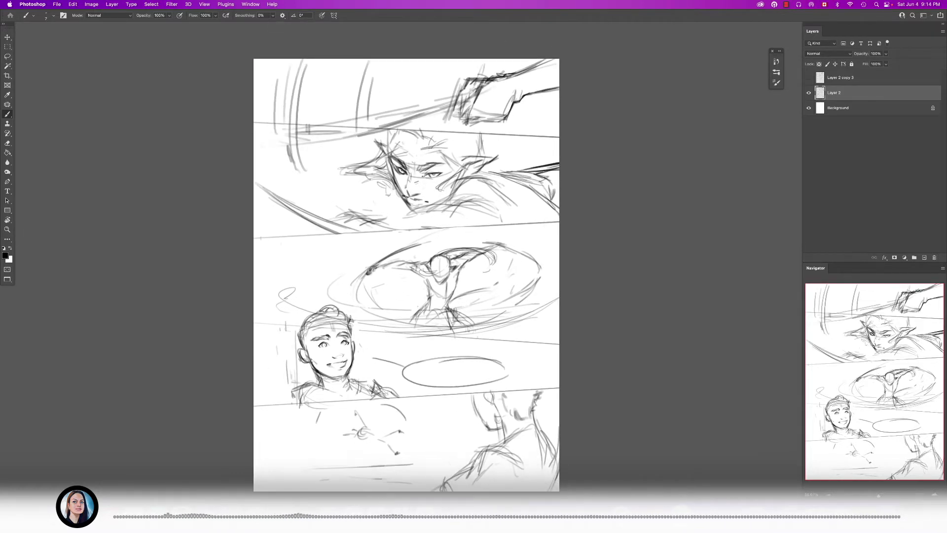
pyautogui.moveTo(354, 255); pyautogui.dragTo(361, 240)
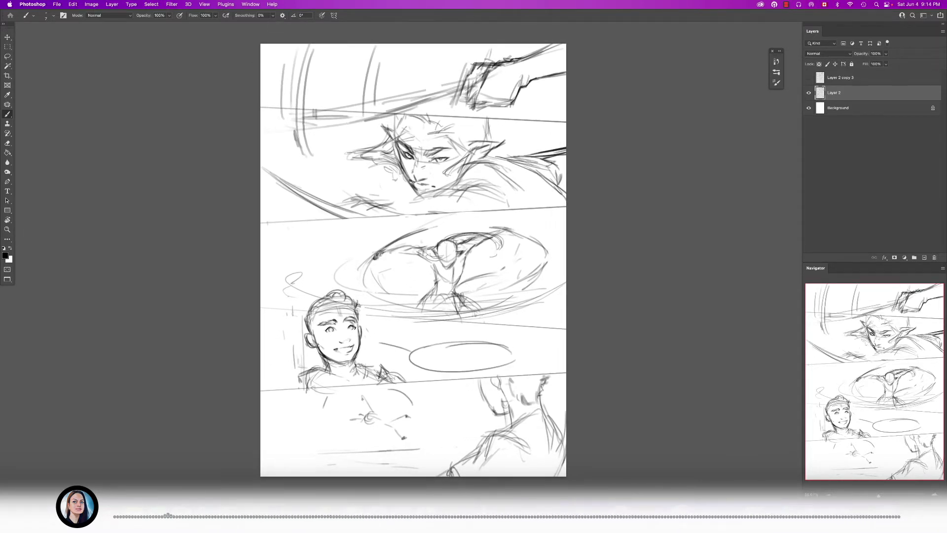
# - Toggle the sketch layer's visibility off and on repeatedly to compare the rough sketch with the blank page
pyautogui.click(808, 93)
pyautogui.click(809, 93)
pyautogui.click(809, 93)
pyautogui.click(809, 93)
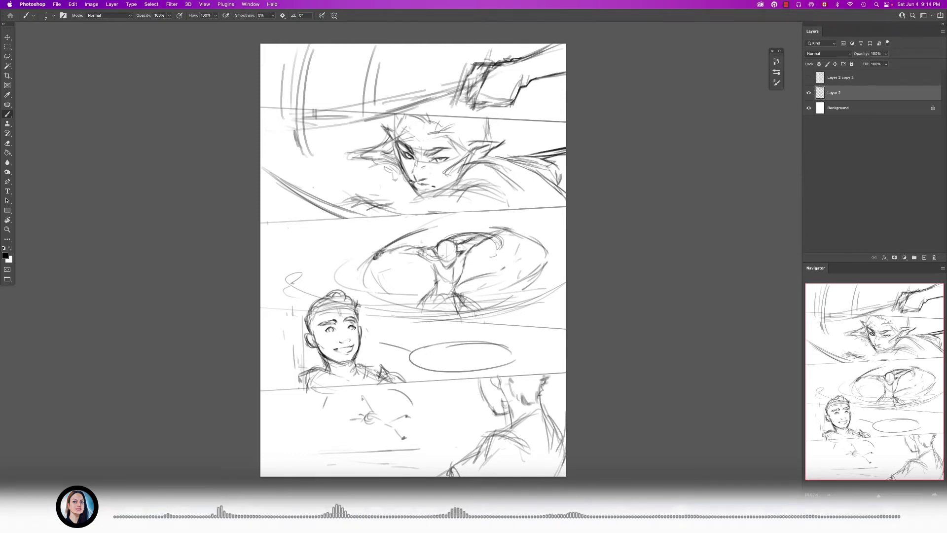
pyautogui.click(808, 93)
pyautogui.click(809, 93)
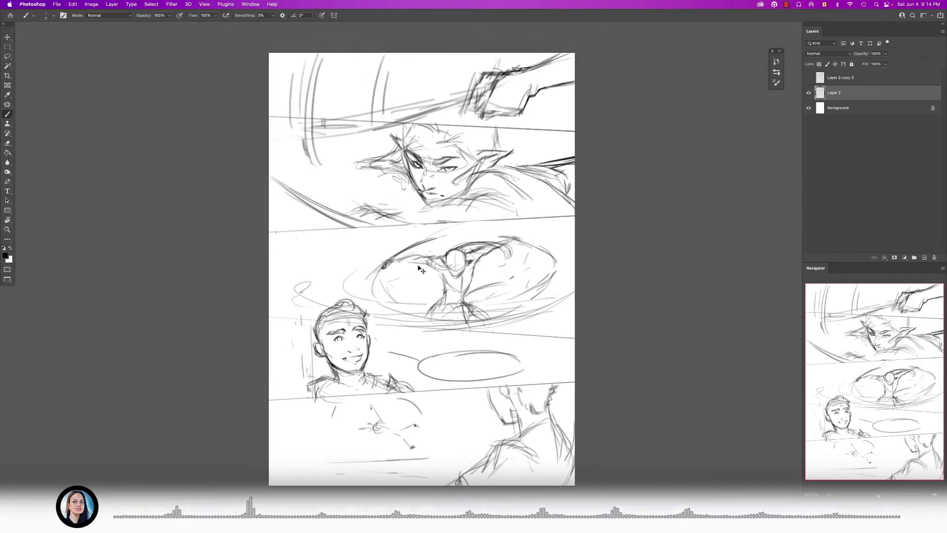
# - Close the 10-01.psd document, and switch to the Chapter 10 folder in Finder
pyautogui.press('super+w')
pyautogui.click(488, 185)
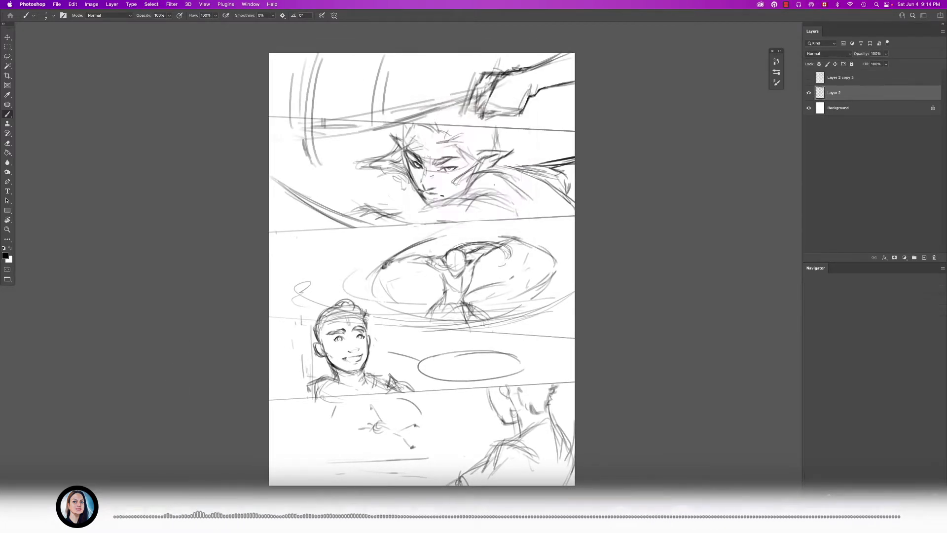
pyautogui.press('super+Tab')
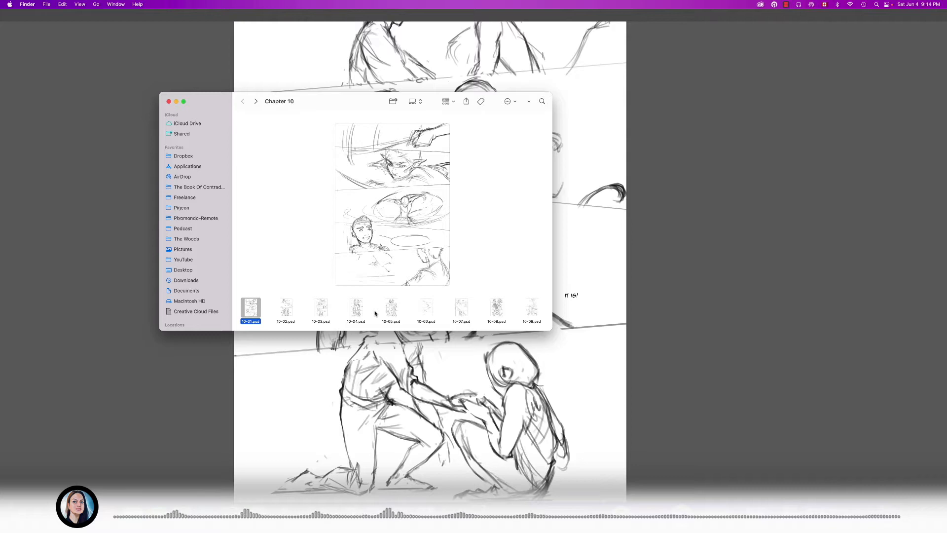
# - Browse the Chapter 10 page thumbnails from 10-01.psd to about 10-12.psd, and return to the first page
pyautogui.hscroll(3, 375, 313)
pyautogui.hscroll(-1, 375, 313)
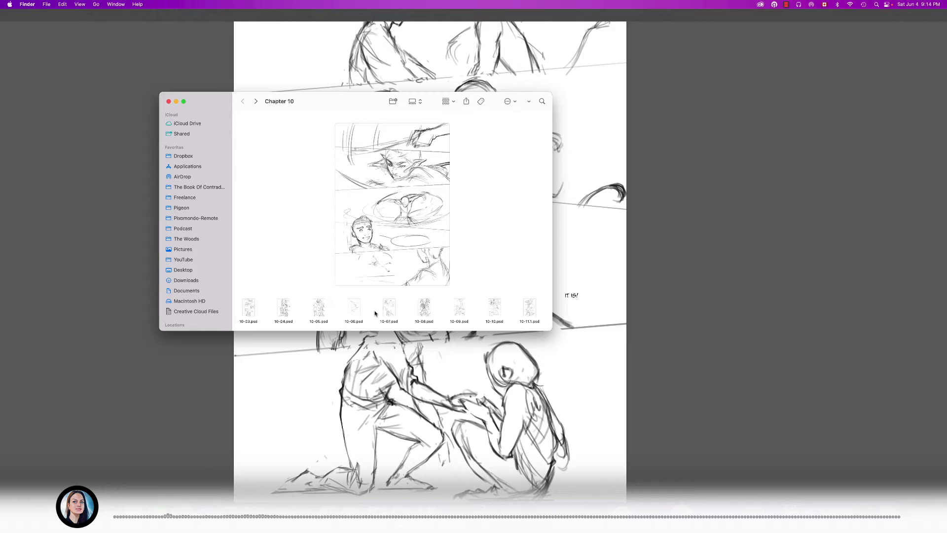
pyautogui.hscroll(1, 375, 313)
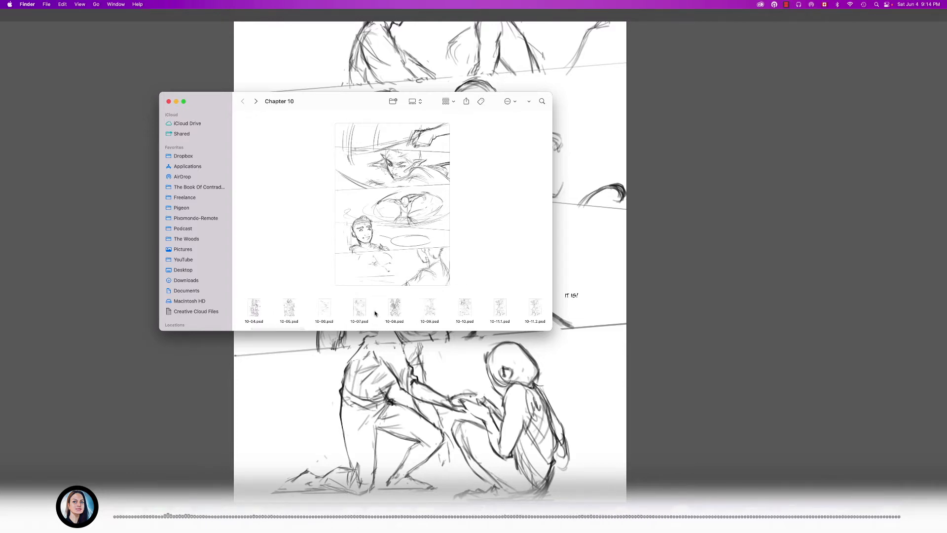
pyautogui.hscroll(2, 374, 312)
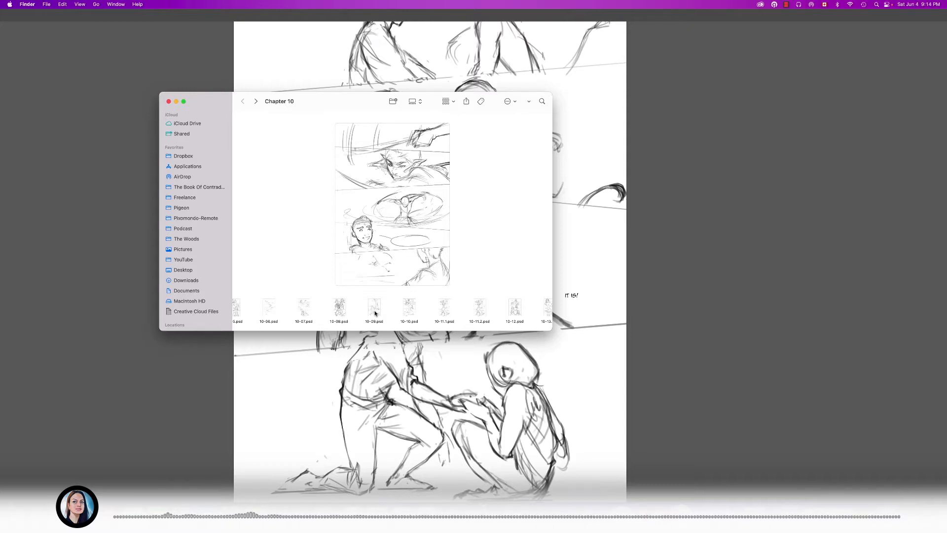
pyautogui.hscroll(-2, 375, 313)
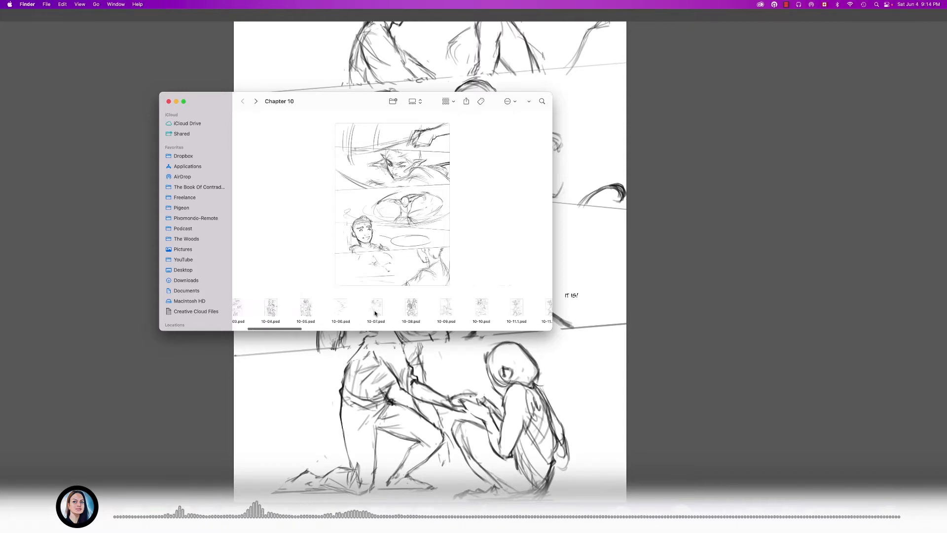
pyautogui.hscroll(-5, 375, 313)
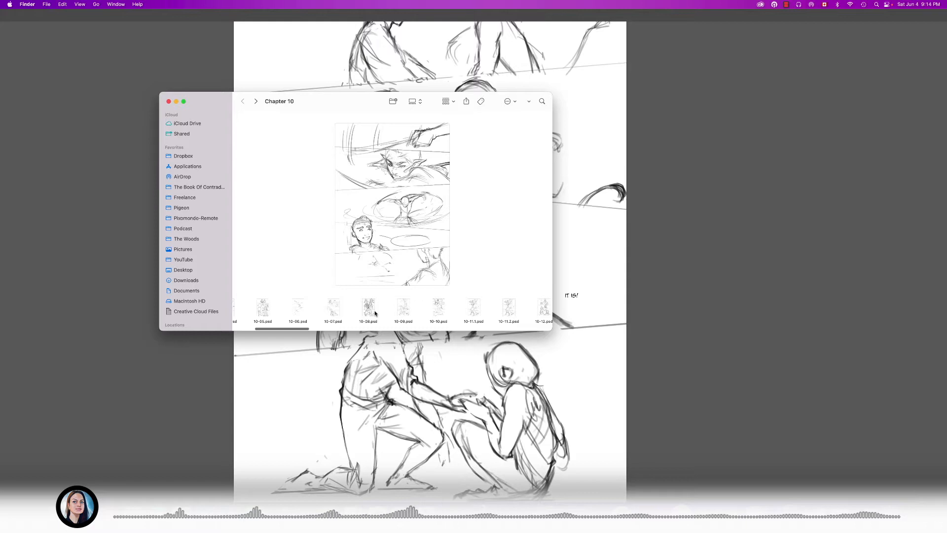
pyautogui.hscroll(-3, 374, 313)
# - Open a large preview of the Chapter 10 pages, and advance it to 10-04.psd
pyautogui.press('Right')
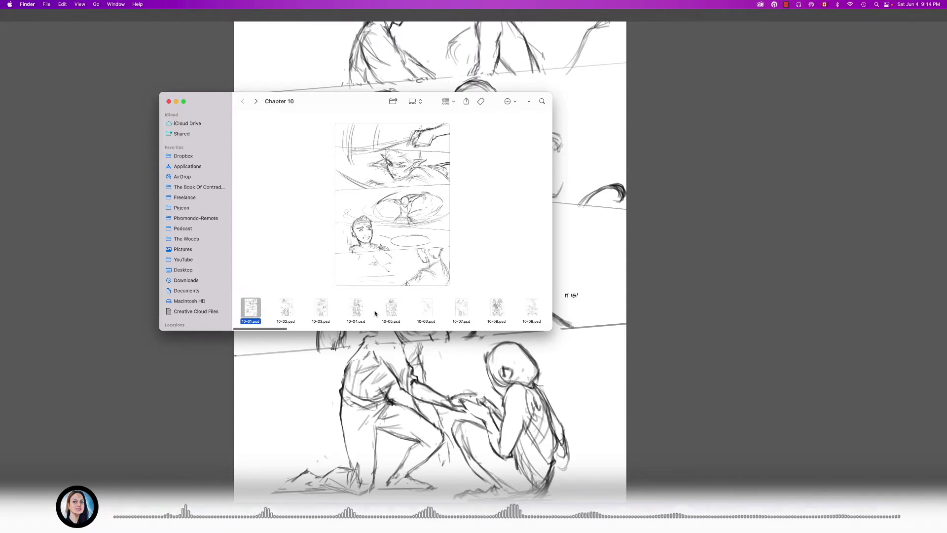
pyautogui.press('space')
pyautogui.press('Right')
# - Advance the large preview to 10-05.psd, close it, and show page 10-11.1.psd in the Chapter 10 folder
pyautogui.press('Right')
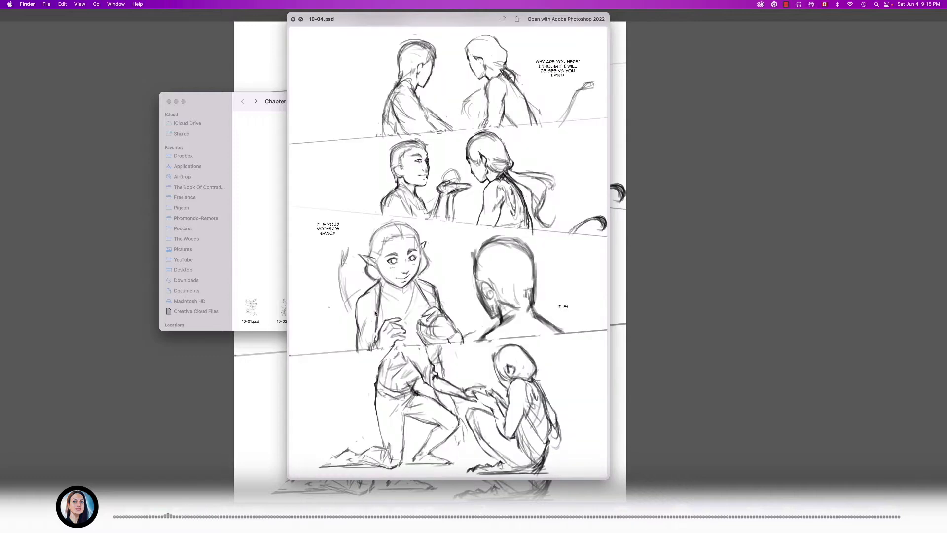
pyautogui.press('Right')
pyautogui.press('space')
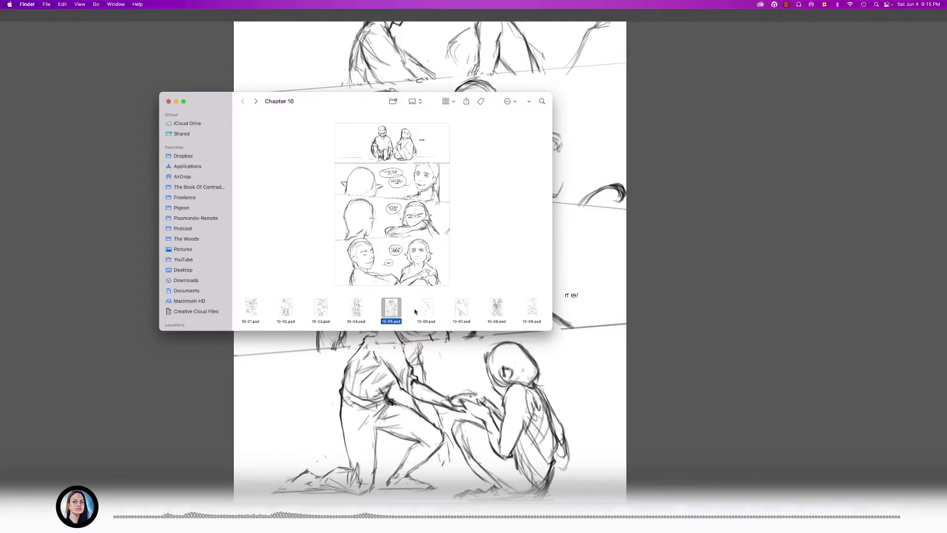
pyautogui.hscroll(3, 415, 311)
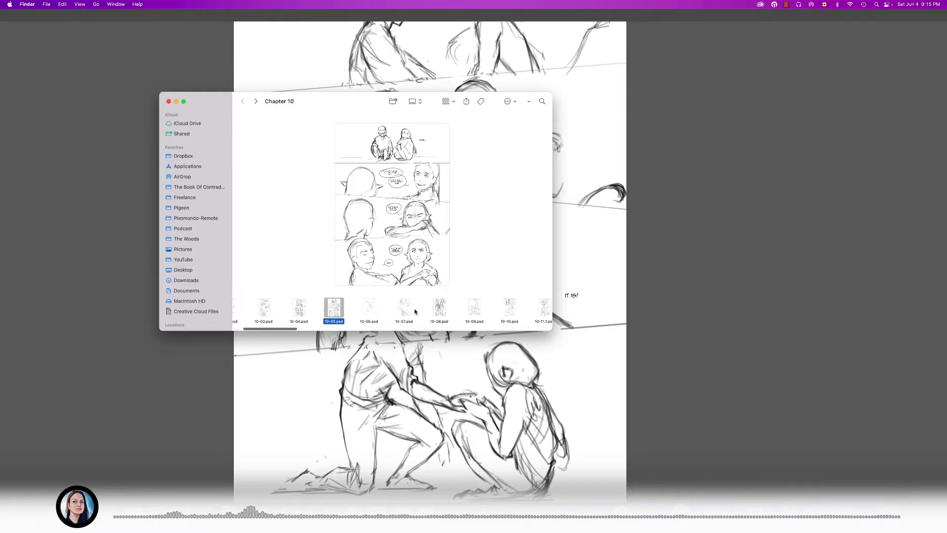
pyautogui.hscroll(5, 396, 313)
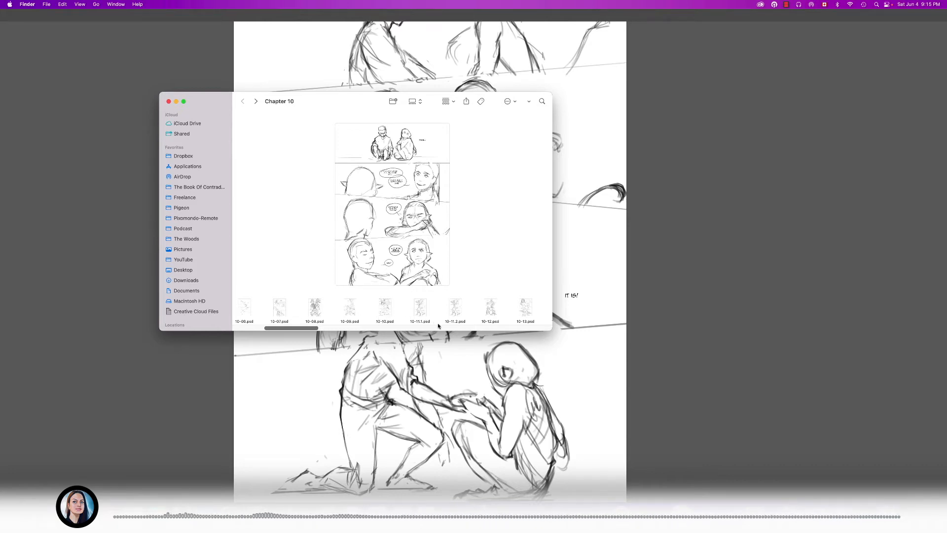
pyautogui.click(421, 308)
# - Browse the Chapter 10 page thumbnails up to about 10-55.psd, and go back to show page 10-20.4.psd
pyautogui.hscroll(2, 404, 312)
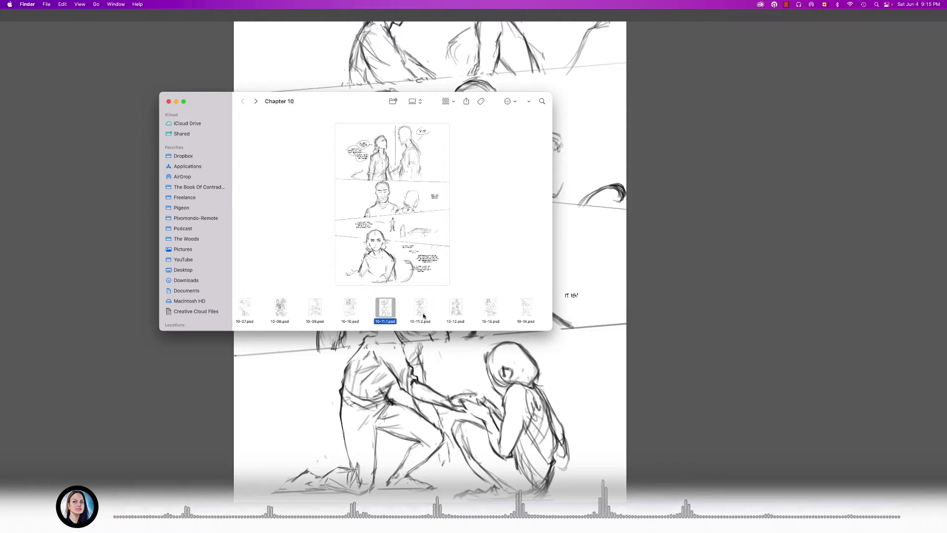
pyautogui.hscroll(10, 457, 316)
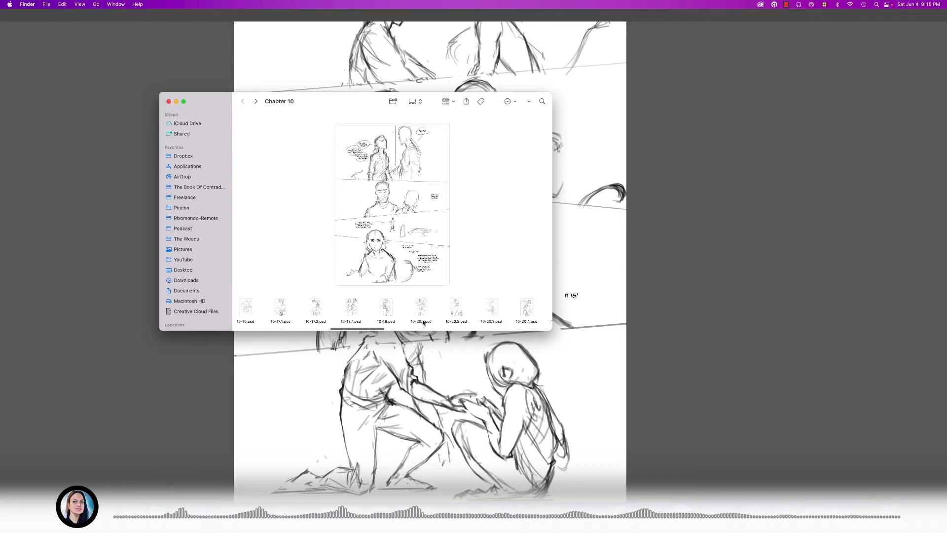
pyautogui.hscroll(3, 424, 315)
pyautogui.hscroll(2, 423, 321)
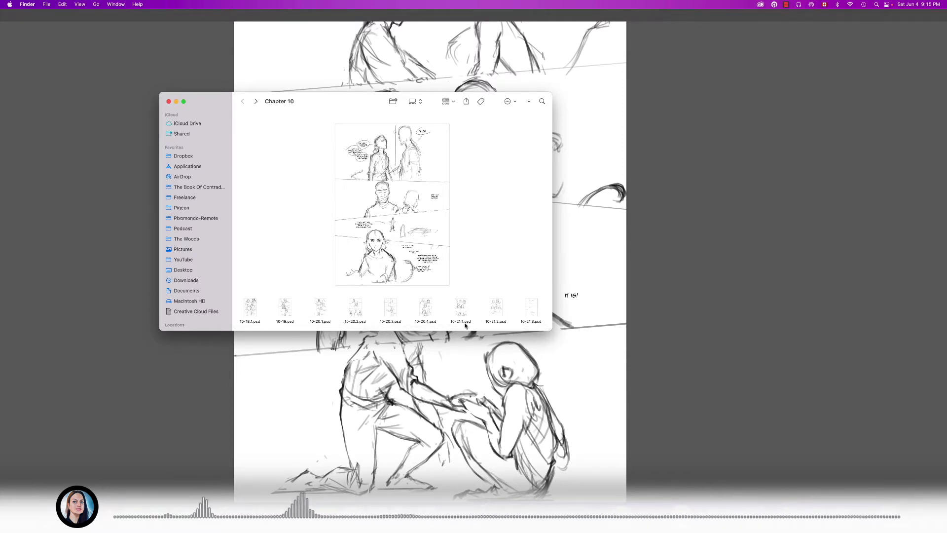
pyautogui.hscroll(5, 542, 322)
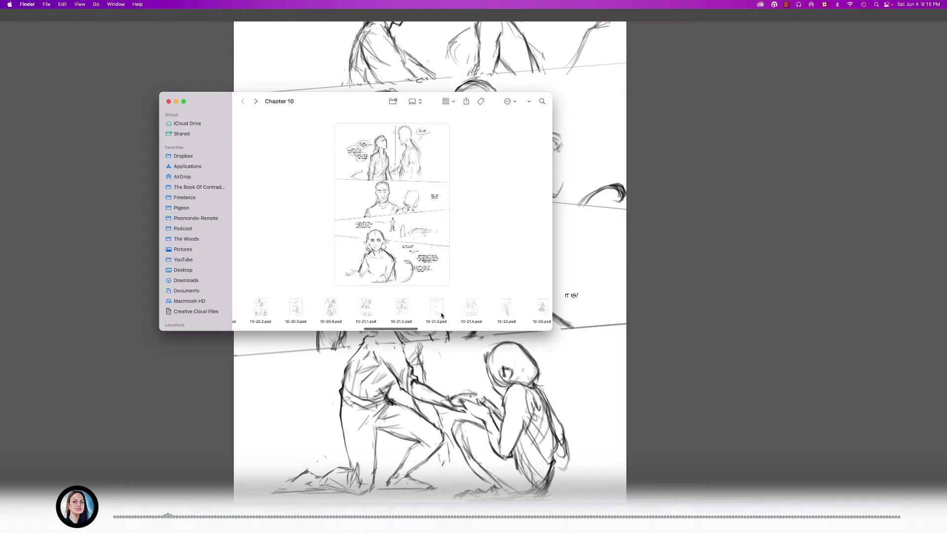
pyautogui.hscroll(10, 495, 309)
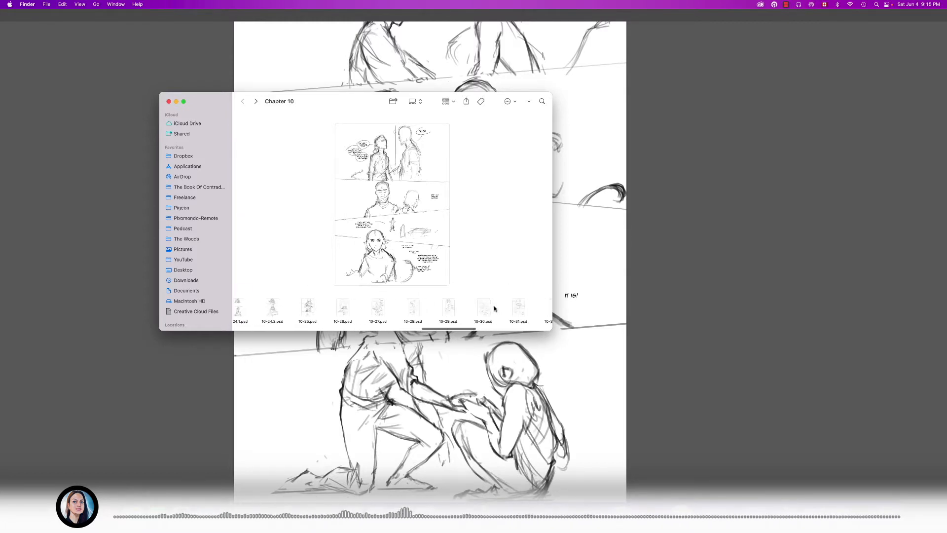
pyautogui.hscroll(5, 495, 308)
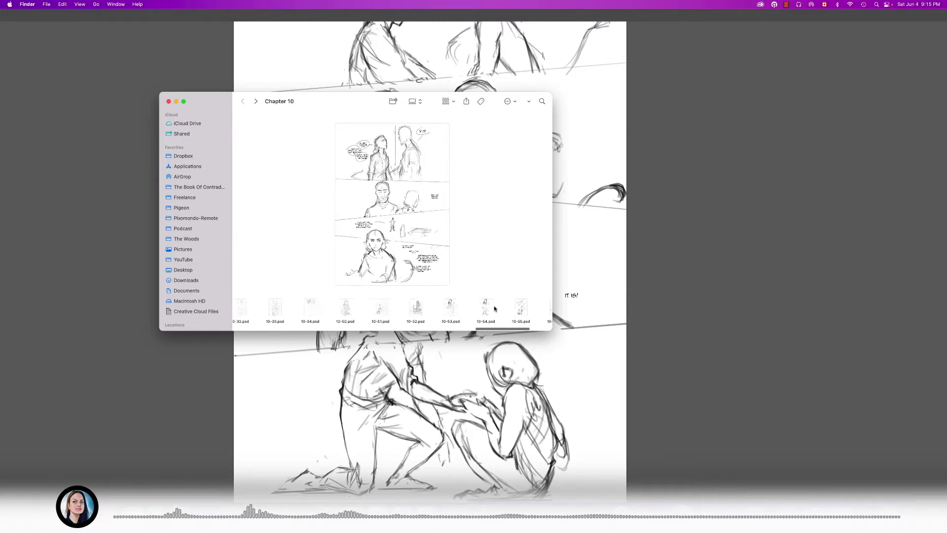
pyautogui.hscroll(-8, 495, 308)
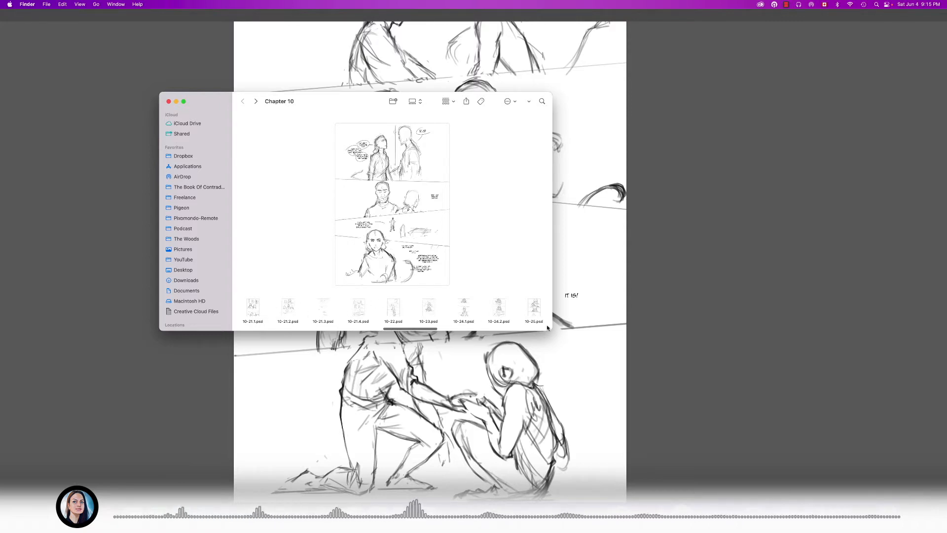
pyautogui.hscroll(-10, 353, 310)
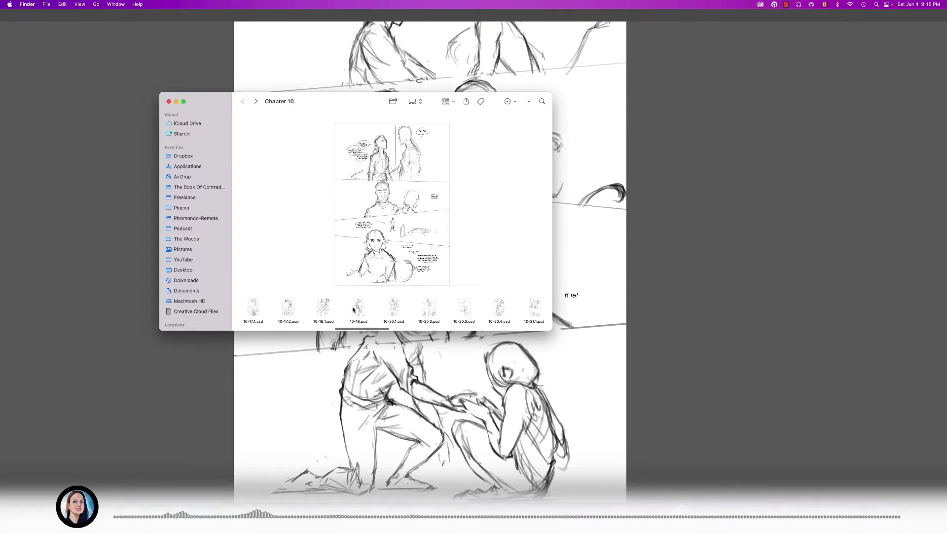
pyautogui.hscroll(10, 353, 309)
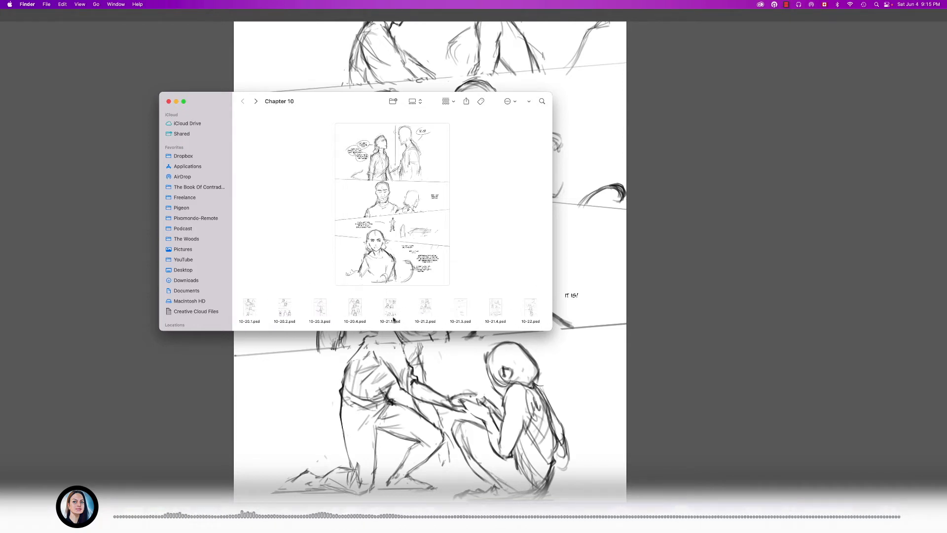
pyautogui.click(357, 309)
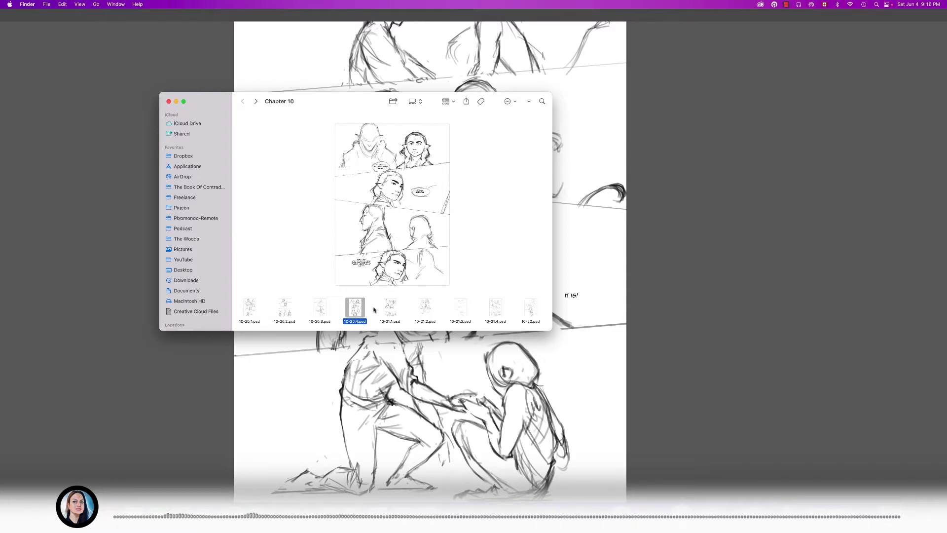
# - Look back over the early Chapter 10 pages, and examine 10-21.3.psd and 10-21.4.psd in a large preview
pyautogui.hscroll(-10, 346, 311)
pyautogui.hscroll(-5, 321, 313)
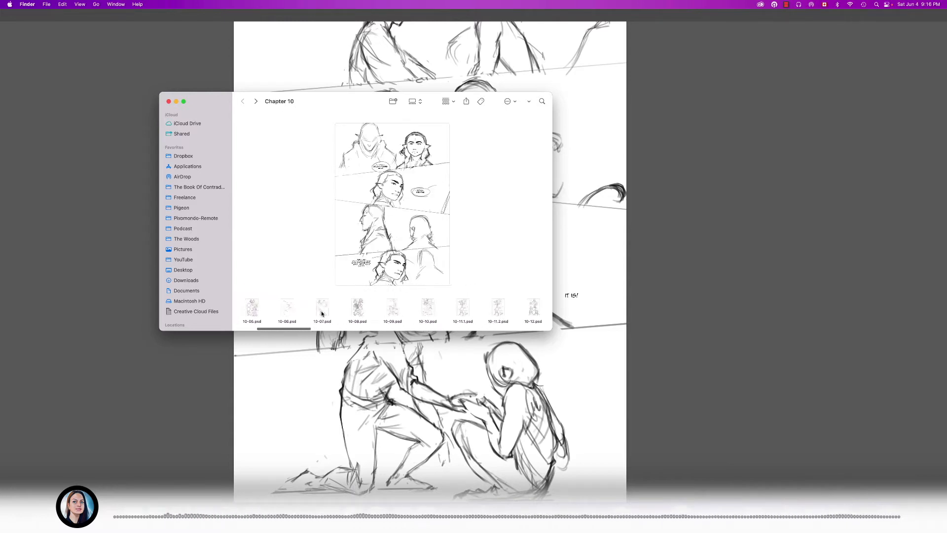
pyautogui.hscroll(2, 321, 313)
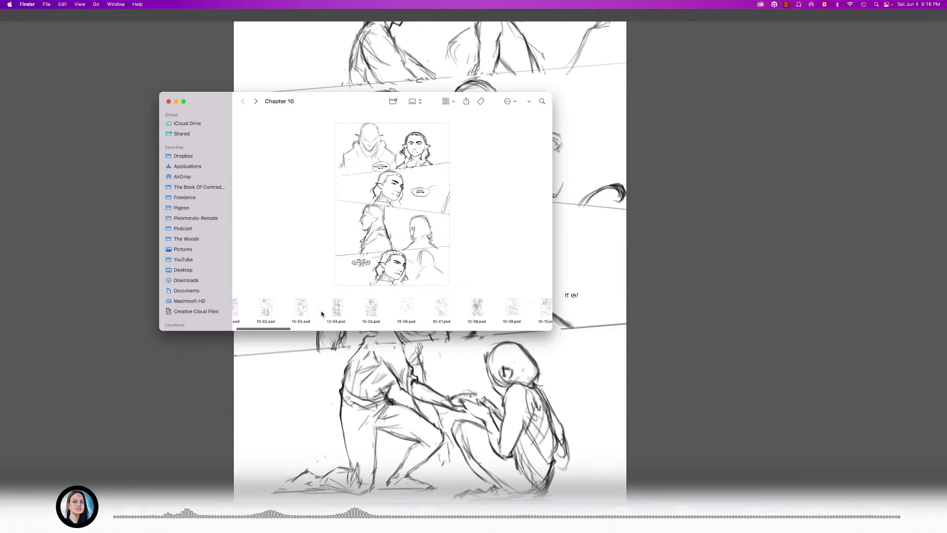
pyautogui.hscroll(5, 322, 313)
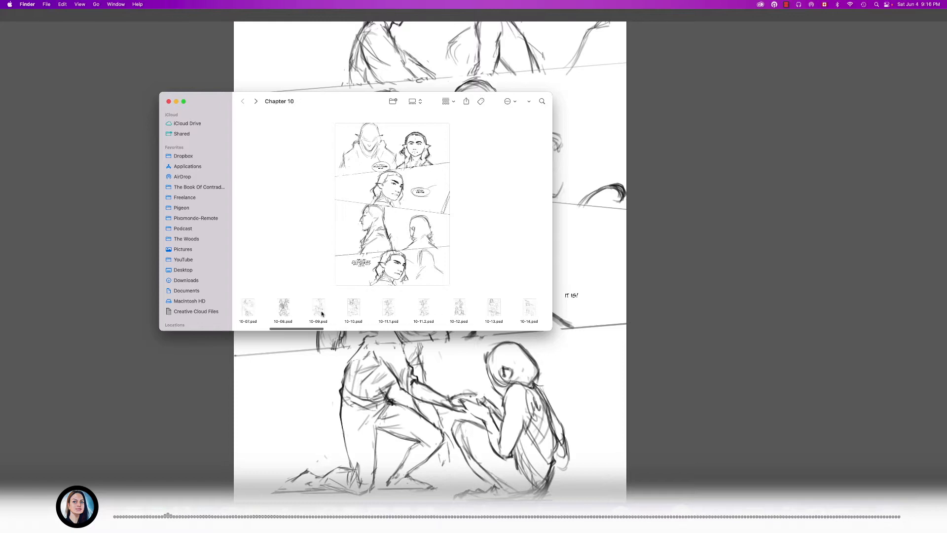
pyautogui.hscroll(5, 299, 313)
pyautogui.hscroll(10, 413, 313)
pyautogui.click(418, 309)
pyautogui.press('space')
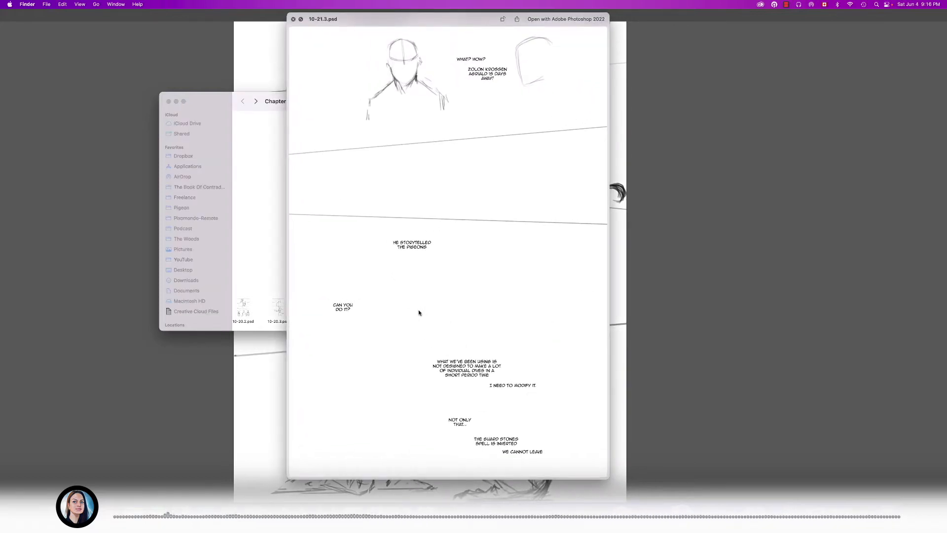
pyautogui.press('Right')
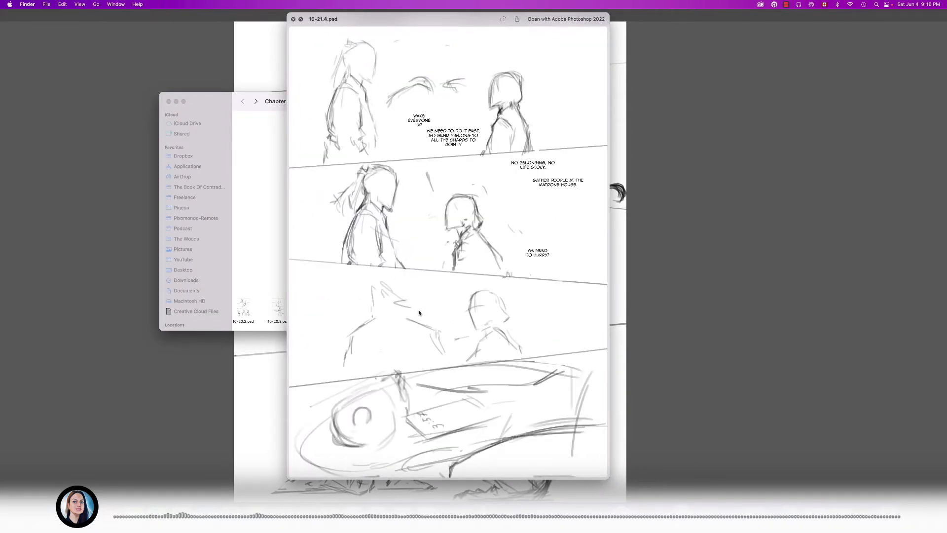
pyautogui.press('space')
# - Preview the rough pages from 10-27.psd to 10-30.psd at large size, comparing neighbouring pages back and forth
pyautogui.hscroll(6, 421, 315)
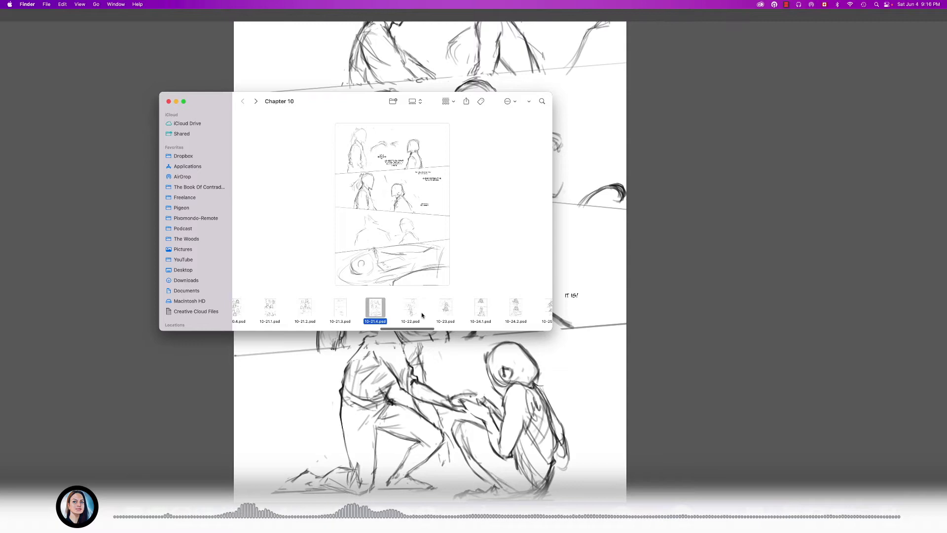
pyautogui.hscroll(4, 422, 315)
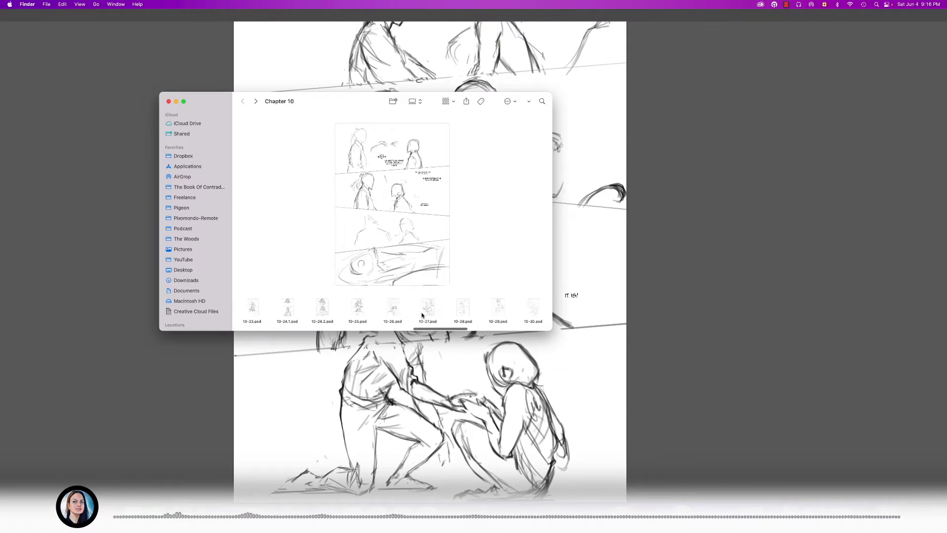
pyautogui.click(384, 315)
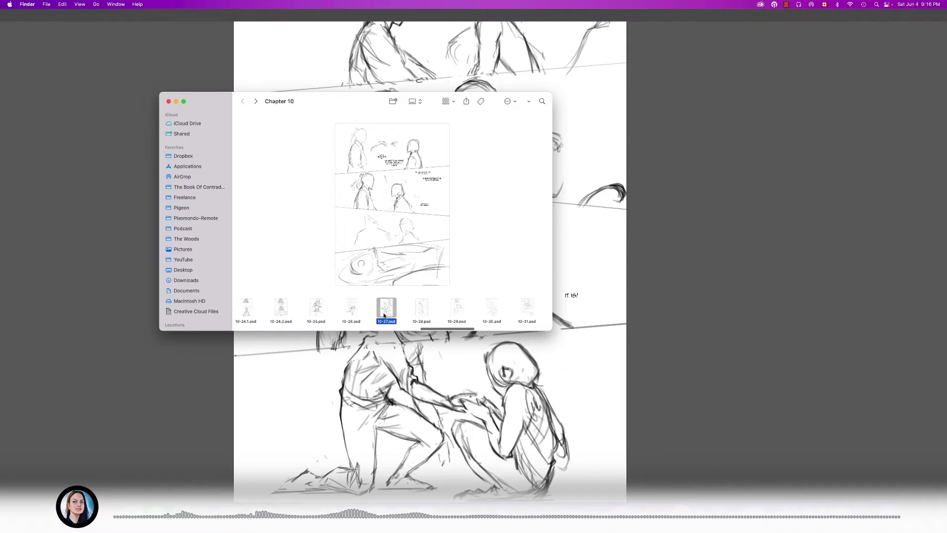
pyautogui.press('space')
pyautogui.press('Right')
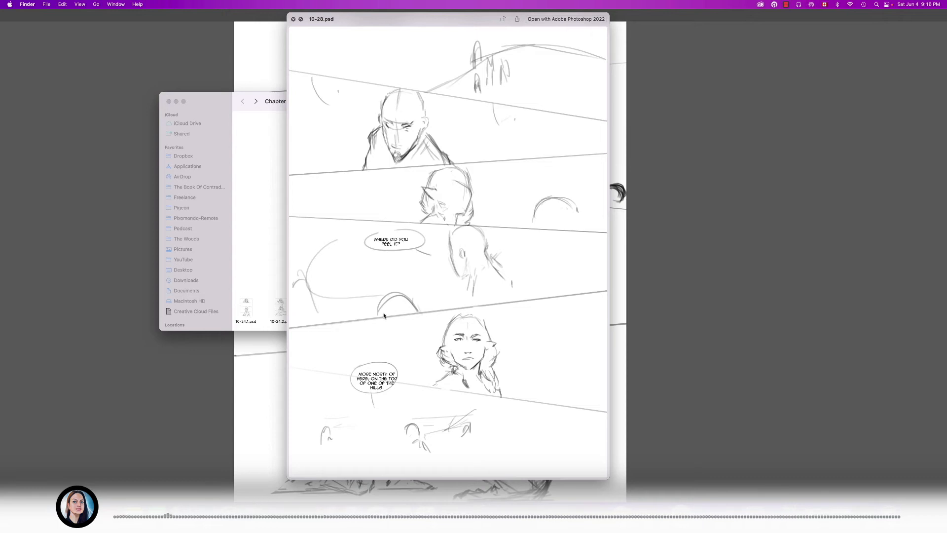
pyautogui.press('Right')
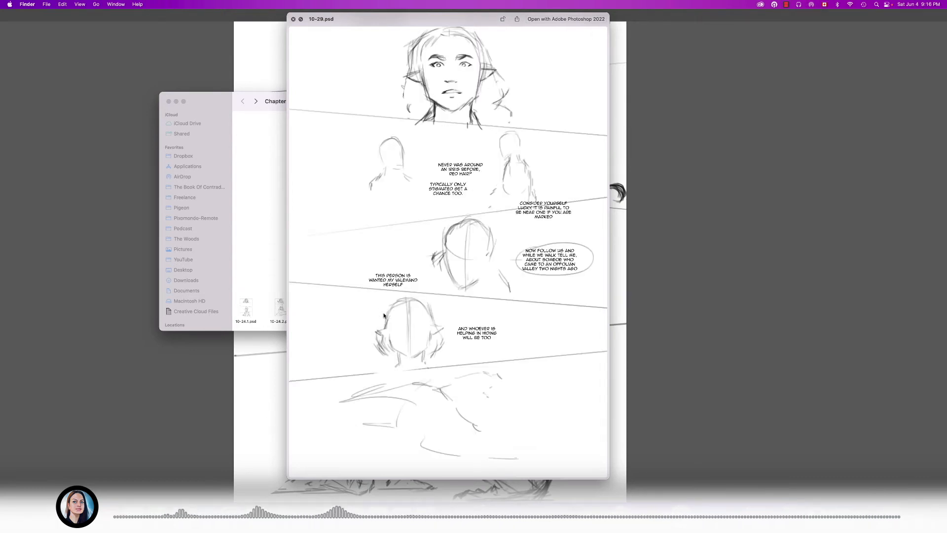
pyautogui.press('Left')
pyautogui.press('Right')
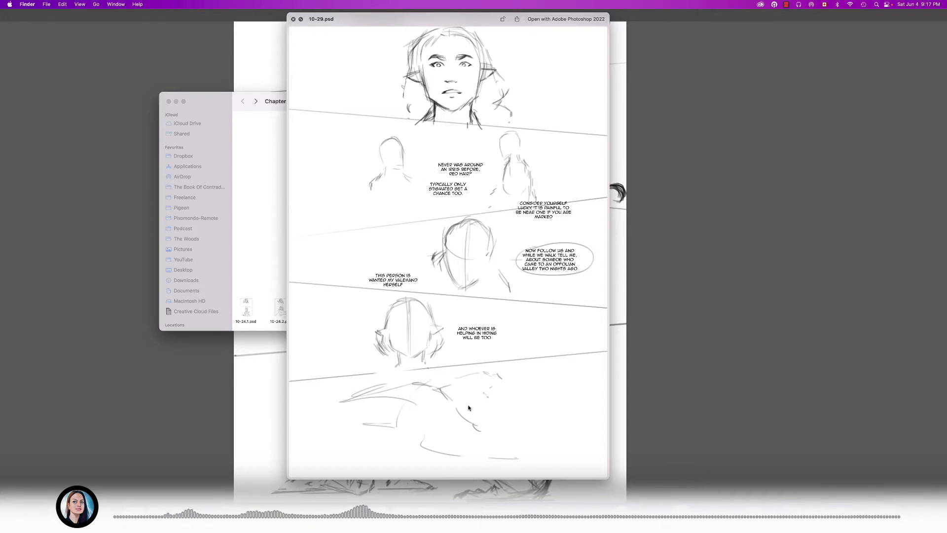
pyautogui.press('Right')
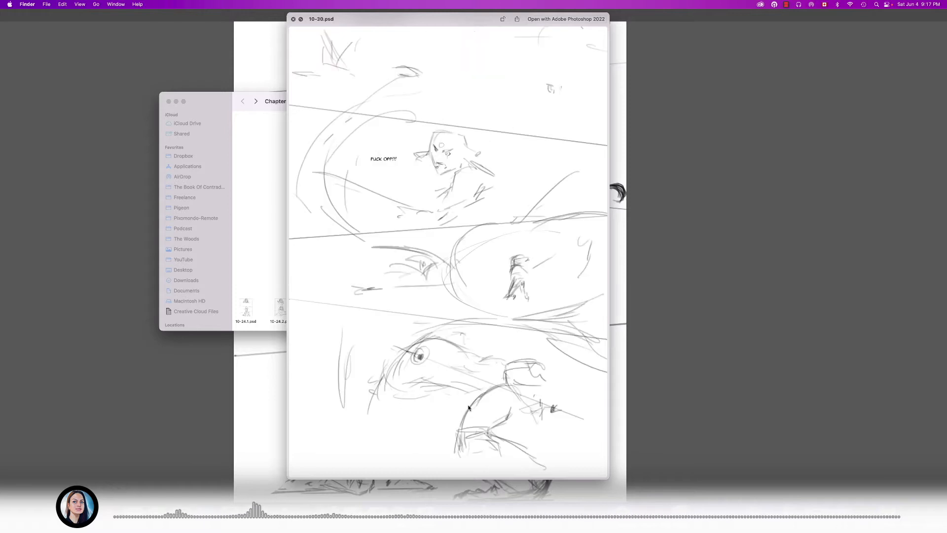
pyautogui.press('Left')
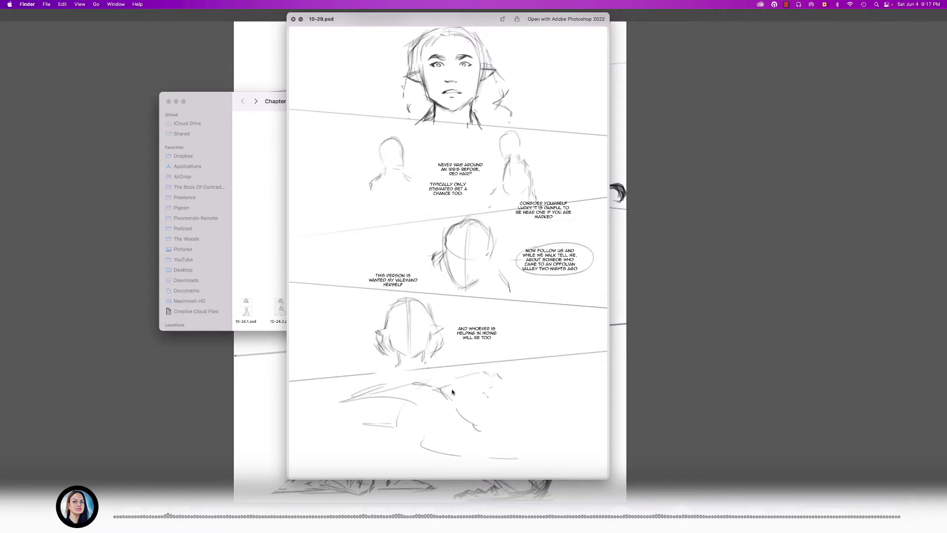
pyautogui.press('Right')
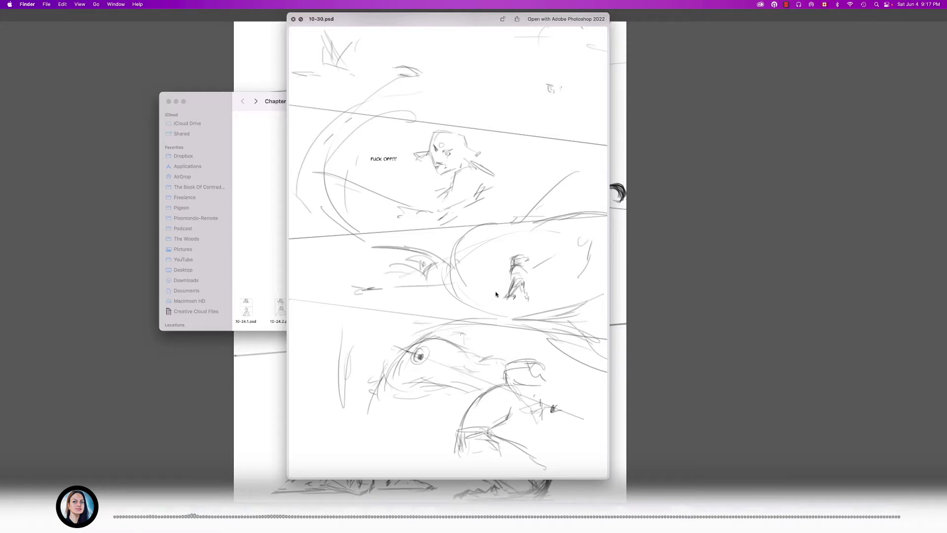
pyautogui.press('space')
# - Preview the last Chapter 10 pages, 10-56.psd and 10-57.psd, and check the old_pages folder's details
pyautogui.hscroll(5, 495, 294)
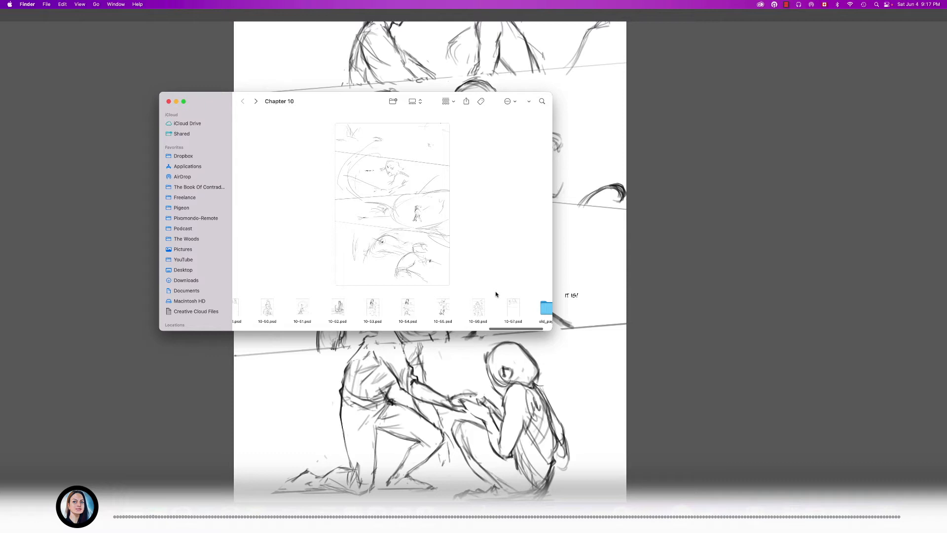
pyautogui.click(480, 309)
pyautogui.press('space')
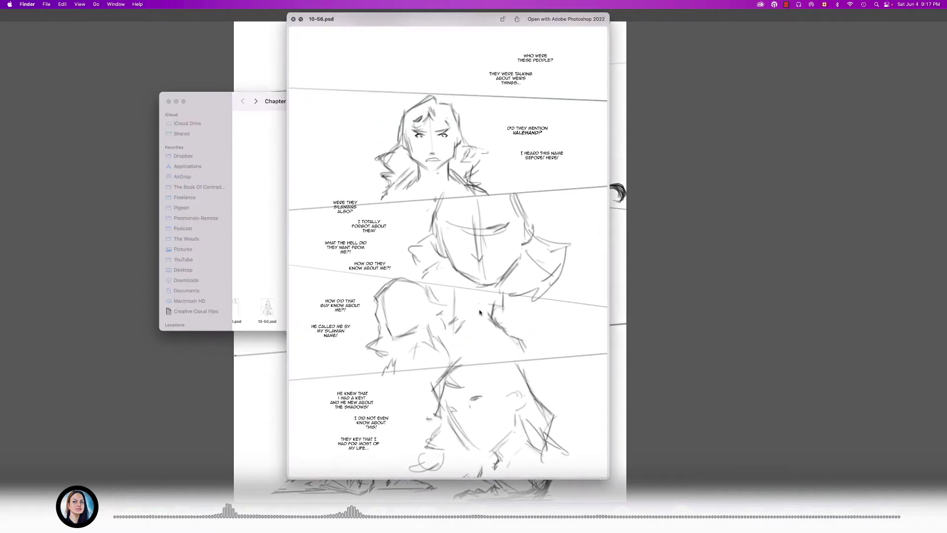
pyautogui.press('Right')
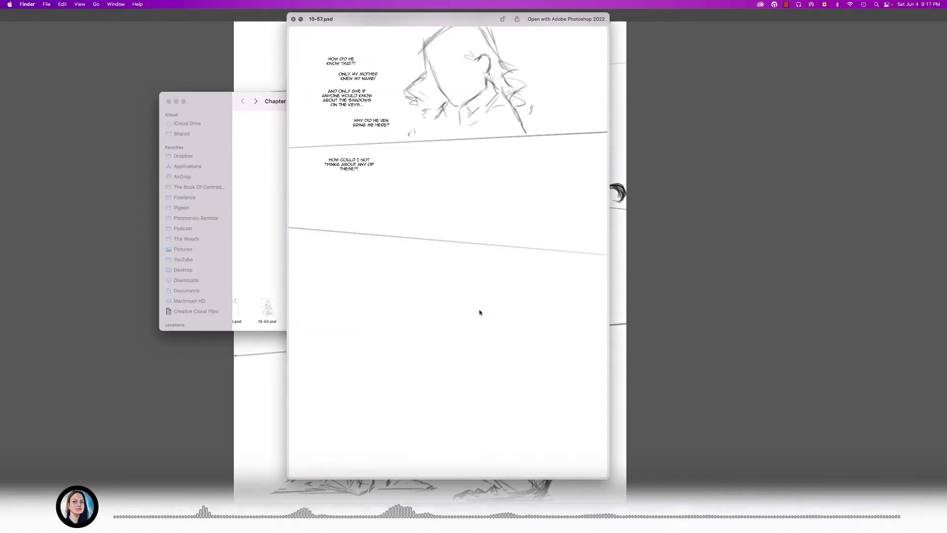
pyautogui.press('Right')
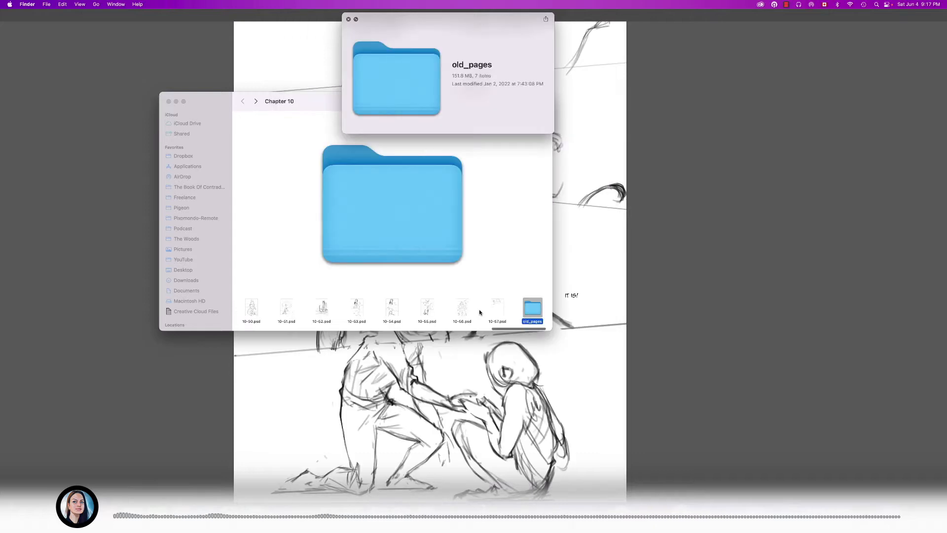
pyautogui.press('Left')
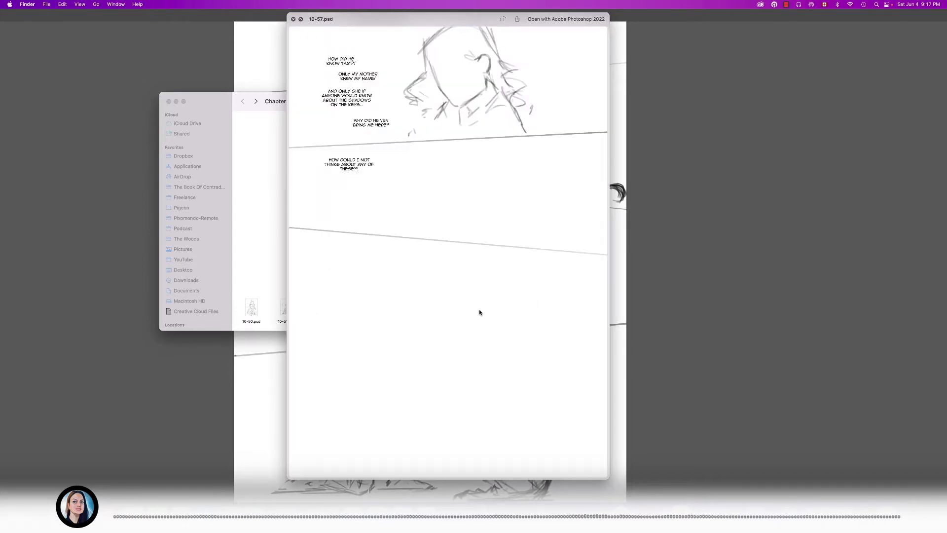
pyautogui.press('space')
# - Return to the start of the Chapter 10 pages and show 10-06.psd
pyautogui.hscroll(-15, 436, 308)
pyautogui.hscroll(-20, 436, 309)
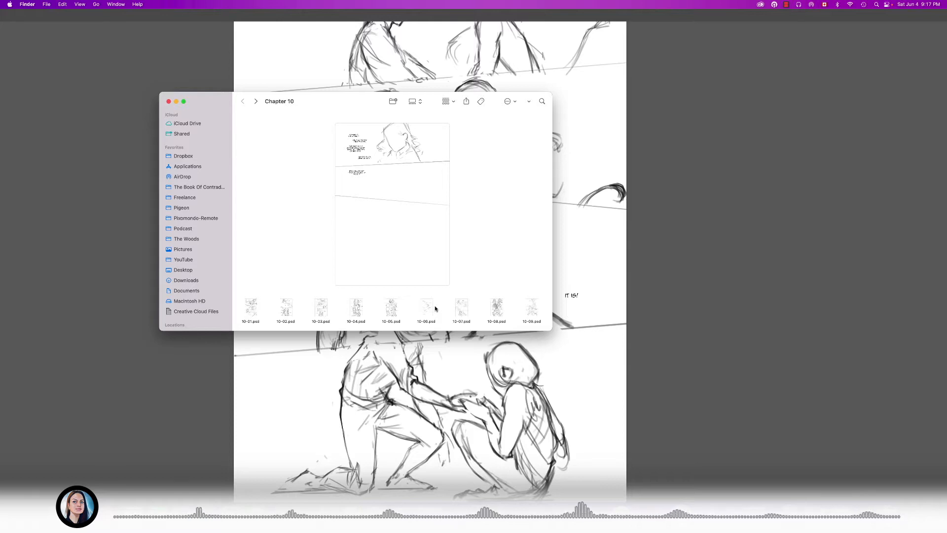
pyautogui.click(424, 308)
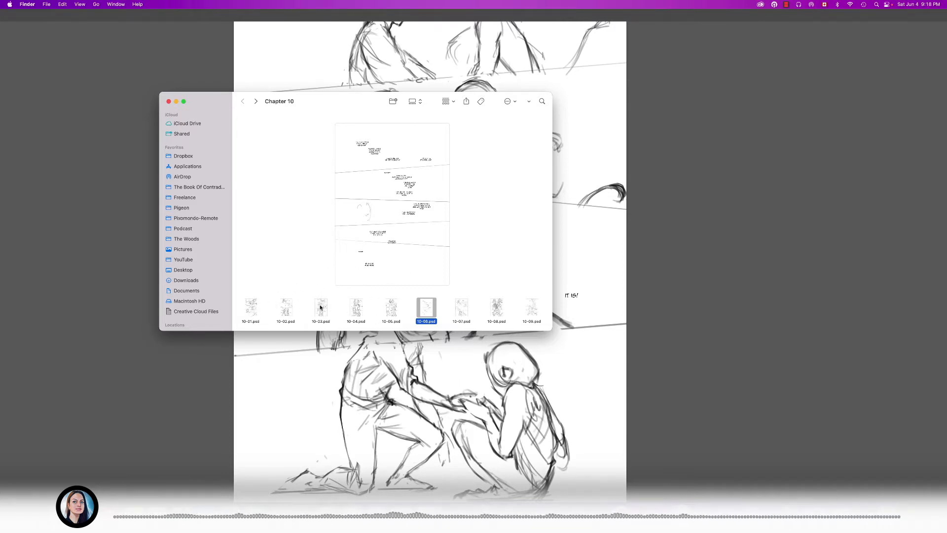
# - Bring back the Chapter 9 folder window and show the finished colour page 9-38.psd
pyautogui.click(814, 508)
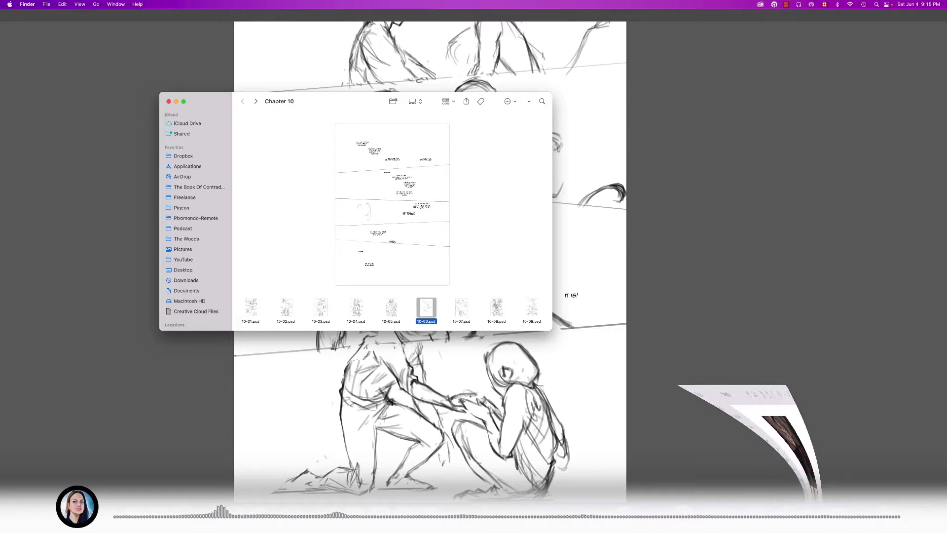
pyautogui.moveTo(453, 164); pyautogui.dragTo(418, 134)
pyautogui.click(534, 352)
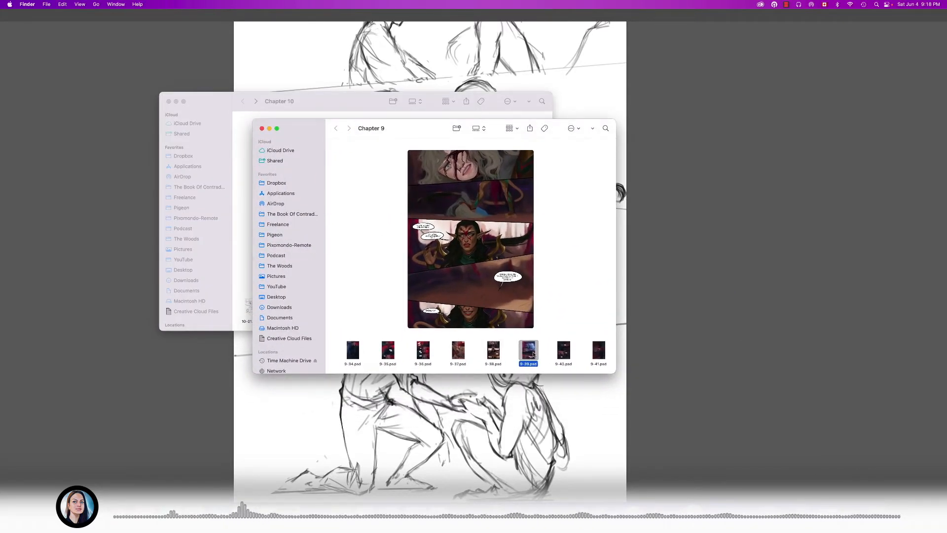
pyautogui.click(495, 353)
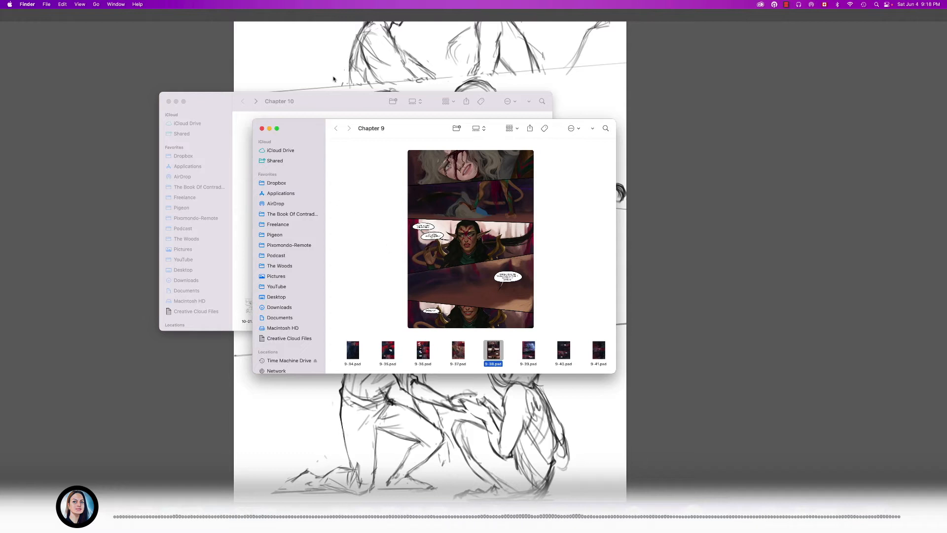
# - Compare the Chapter 10 rough page with the finished Chapter 9 page by alternating their windows, and minimize the Chapter 9 window
pyautogui.click(336, 102)
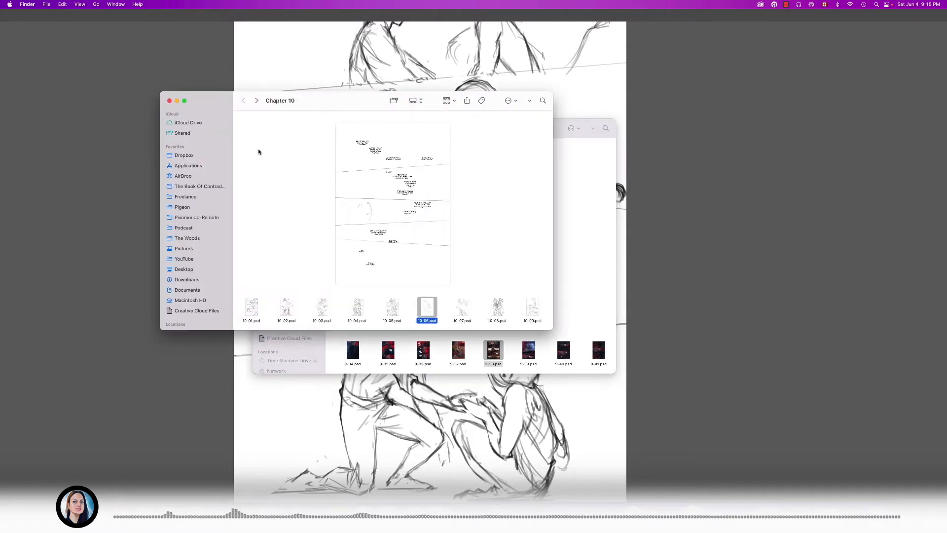
pyautogui.click(557, 134)
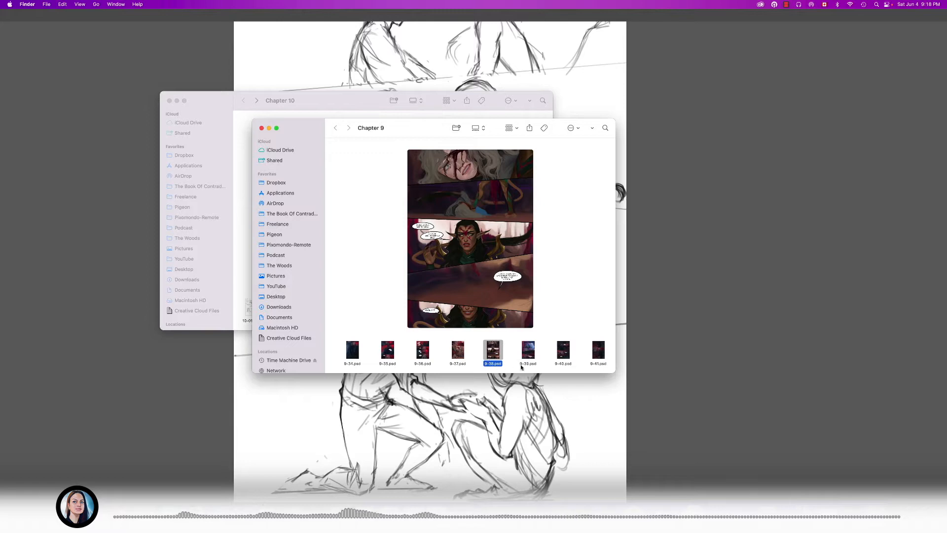
pyautogui.click(353, 92)
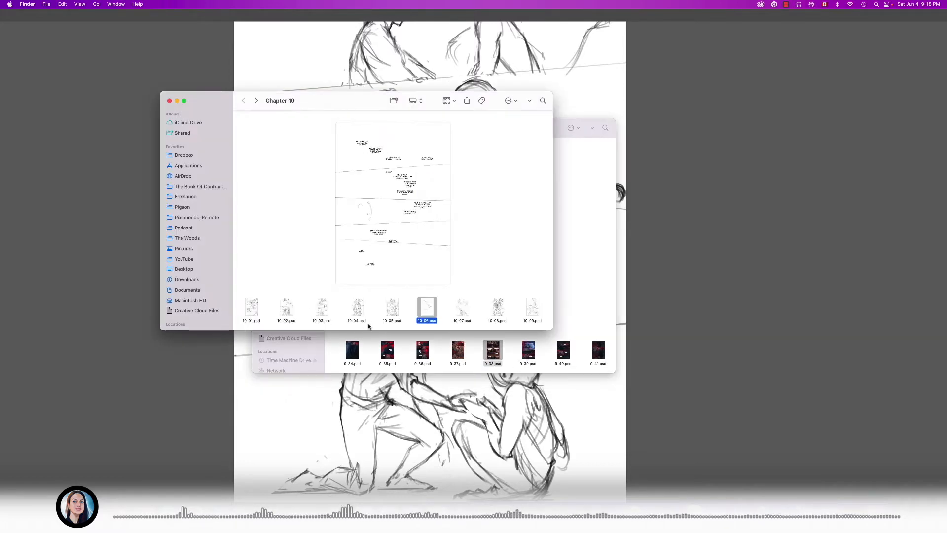
pyautogui.click(586, 139)
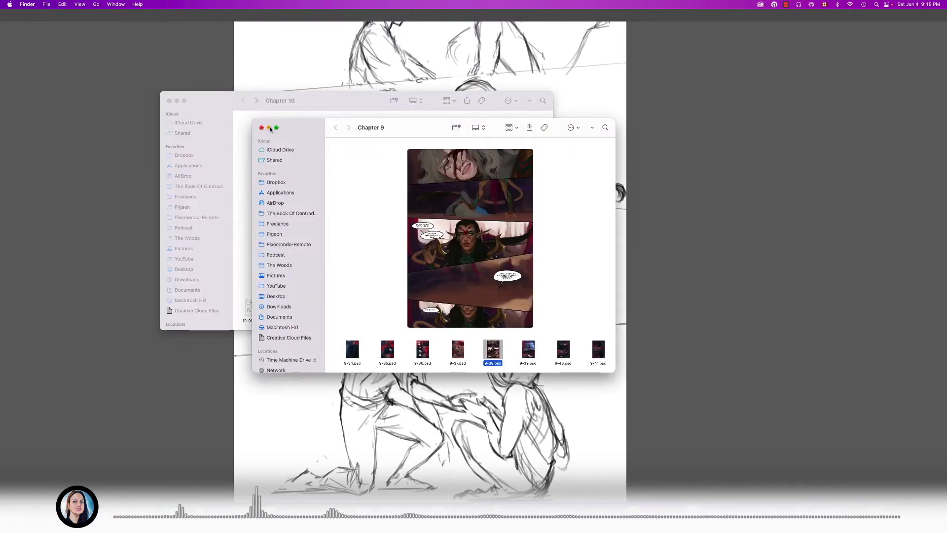
pyautogui.click(269, 127)
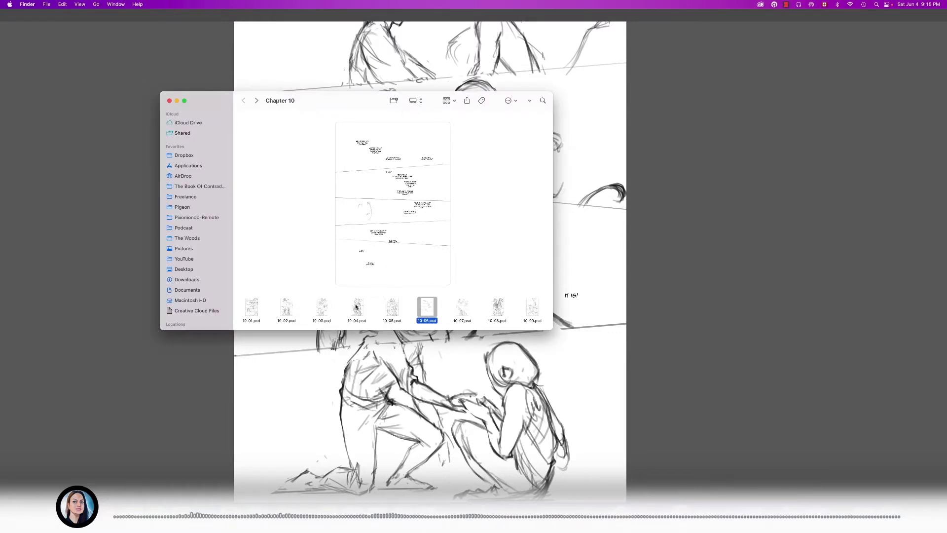
pyautogui.hscroll(3, 253, 310)
pyautogui.hscroll(-4, 257, 310)
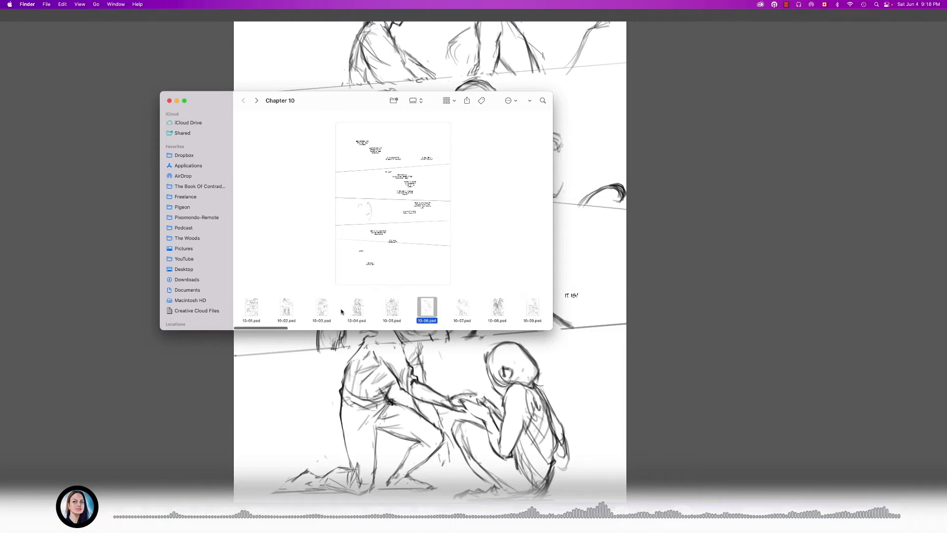
pyautogui.hscroll(2, 343, 311)
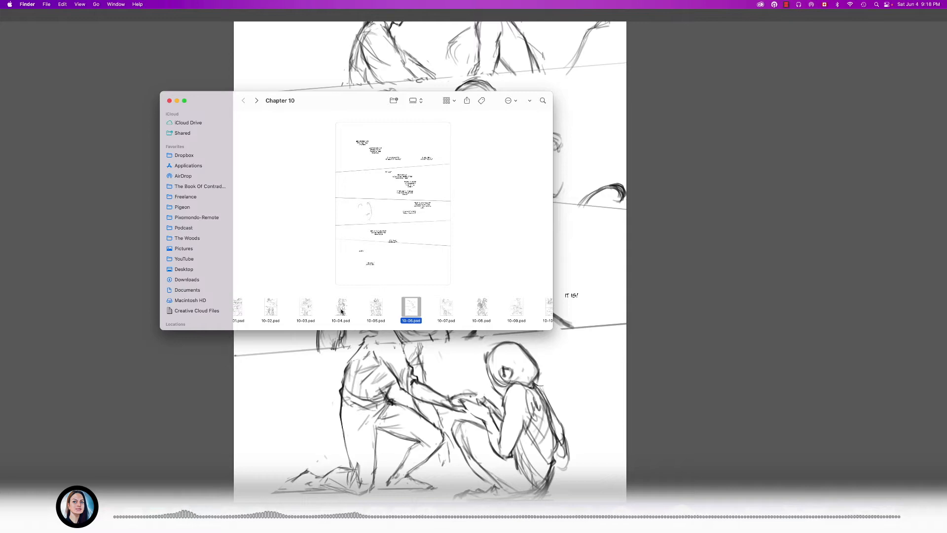
pyautogui.hscroll(-3, 341, 310)
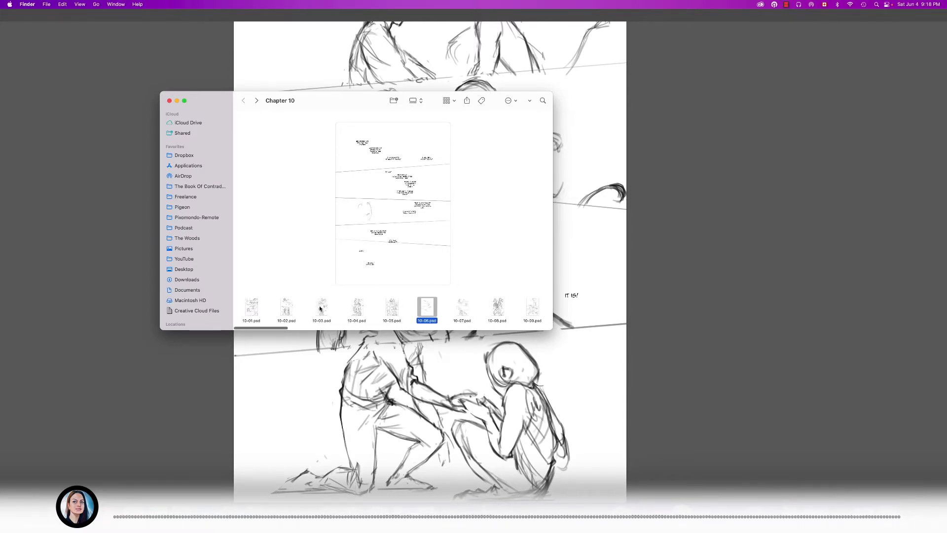
pyautogui.hscroll(4, 318, 307)
pyautogui.hscroll(-5, 318, 306)
pyautogui.hscroll(2, 523, 310)
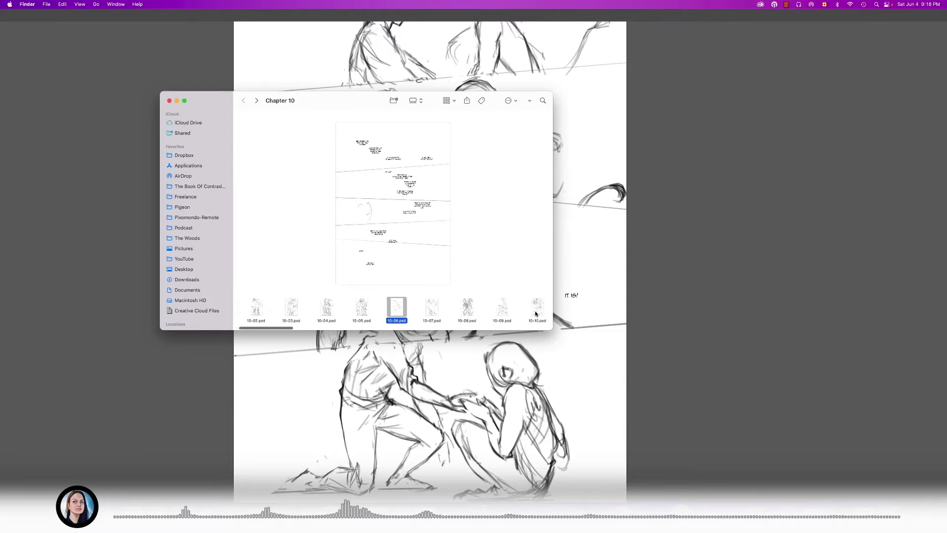
pyautogui.hscroll(2, 535, 314)
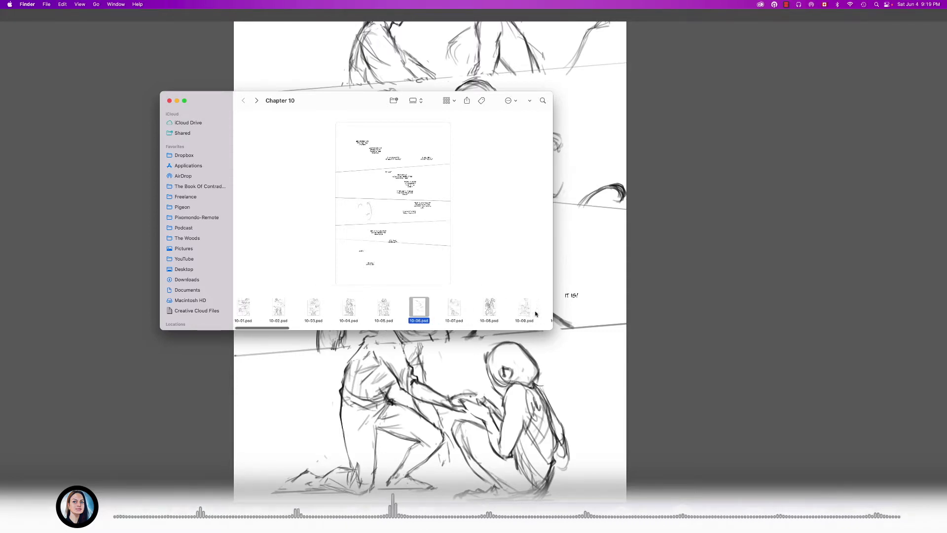
pyautogui.hscroll(2, 535, 313)
pyautogui.hscroll(-4, 534, 312)
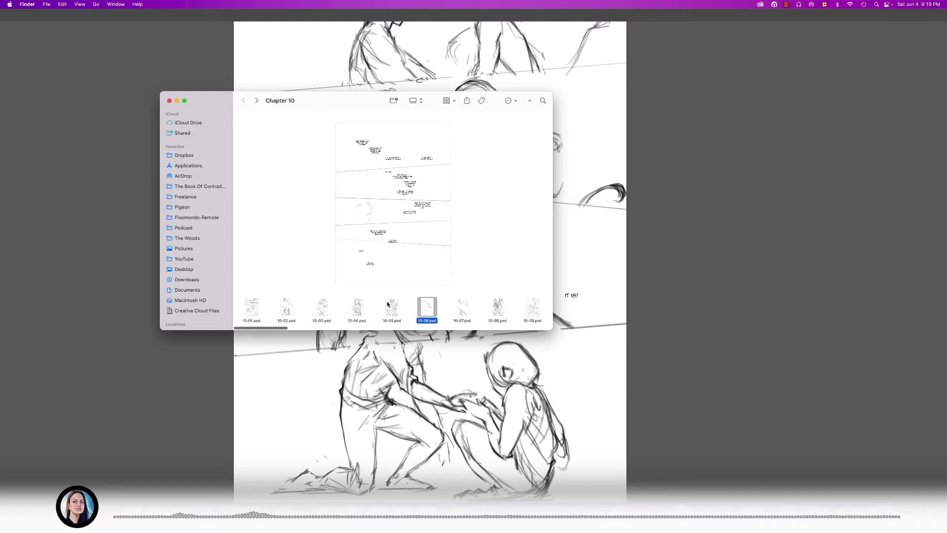
# - Open the first Chapter 10 page, 10-01.psd, in a large preview and move on to 10-02.psd
pyautogui.press('space')
pyautogui.press('space')
pyautogui.click(250, 307)
pyautogui.press('space')
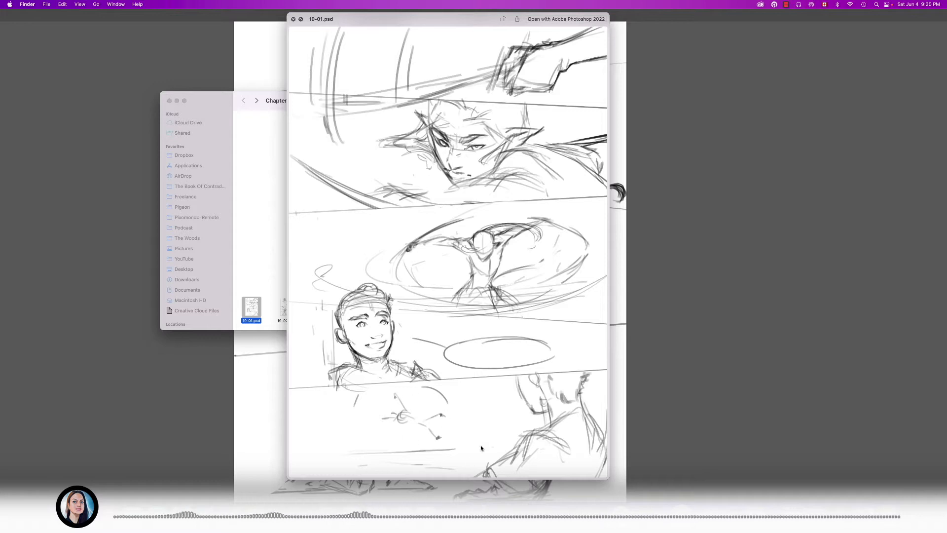
pyautogui.press('Right')
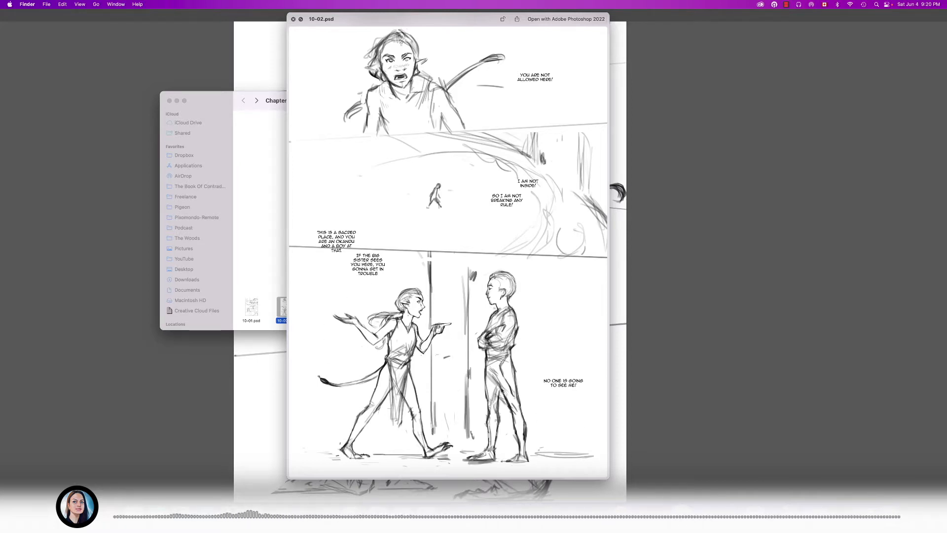
# - Compare 10-02.psd and 10-03.psd back and forth in the large preview, and examine 10-04.psd and 10-05.psd
pyautogui.press('Right')
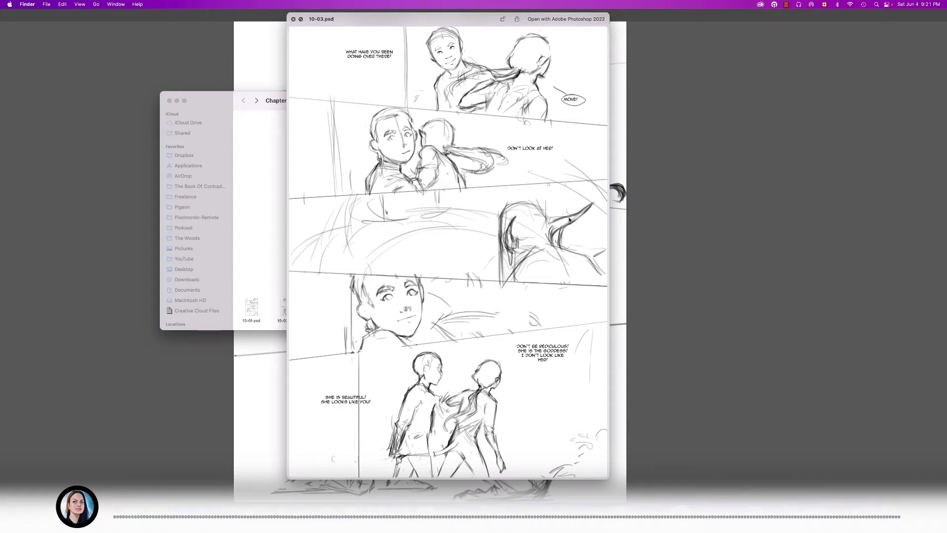
pyautogui.press('Left')
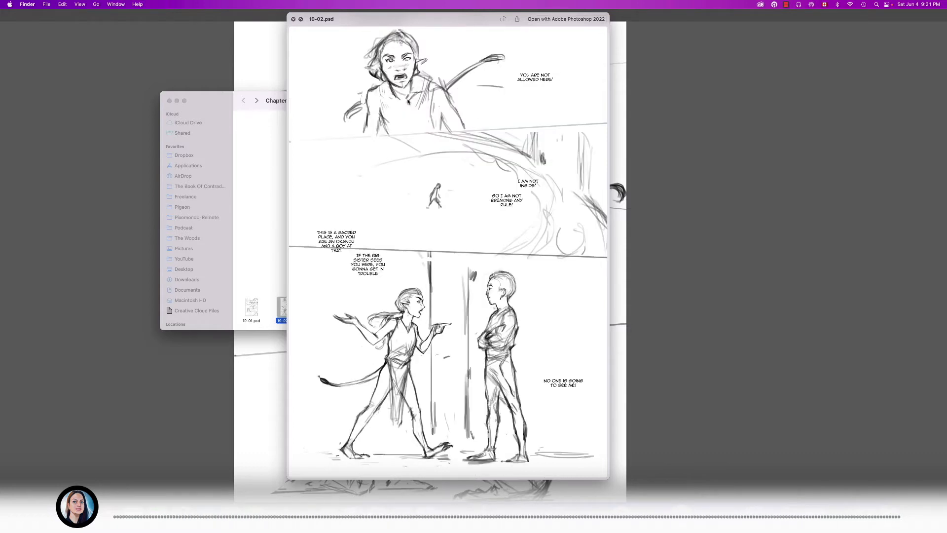
pyautogui.press('Right')
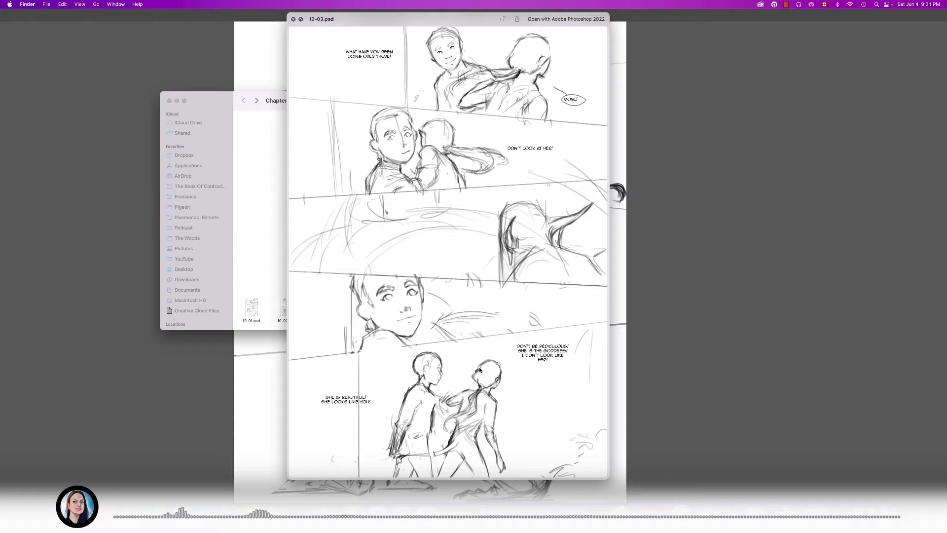
pyautogui.press('Right')
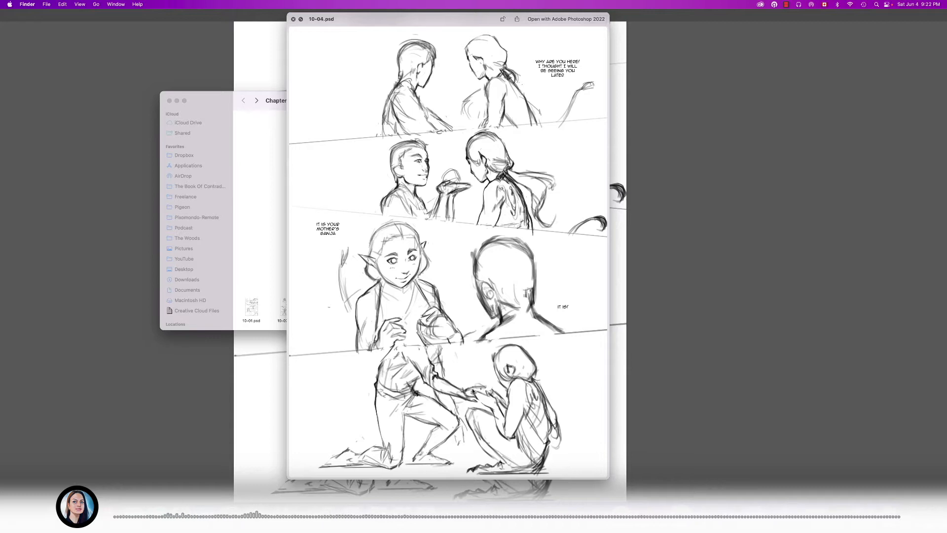
pyautogui.press('Right')
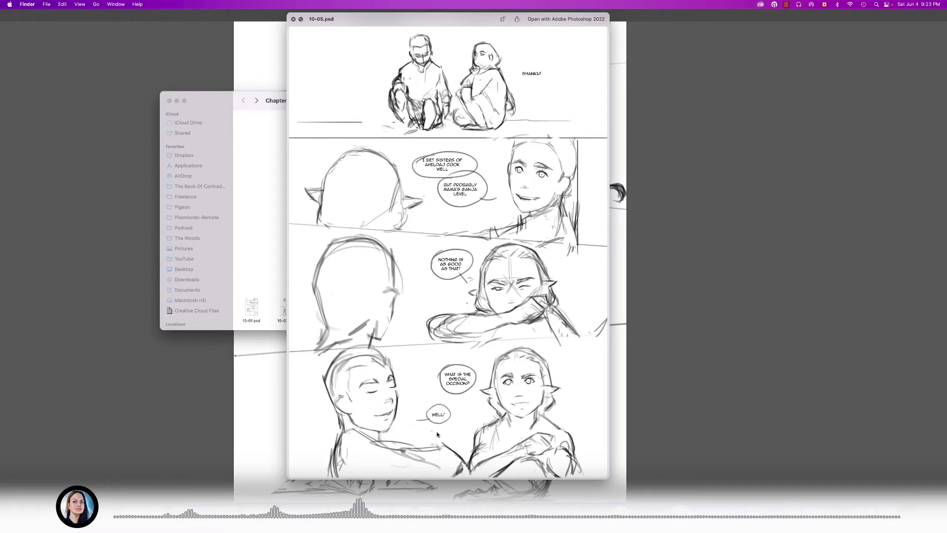
# - Compare the dialogue-only page 10-06.psd with the sketched page 10-07.psd in the large preview
pyautogui.press('Right')
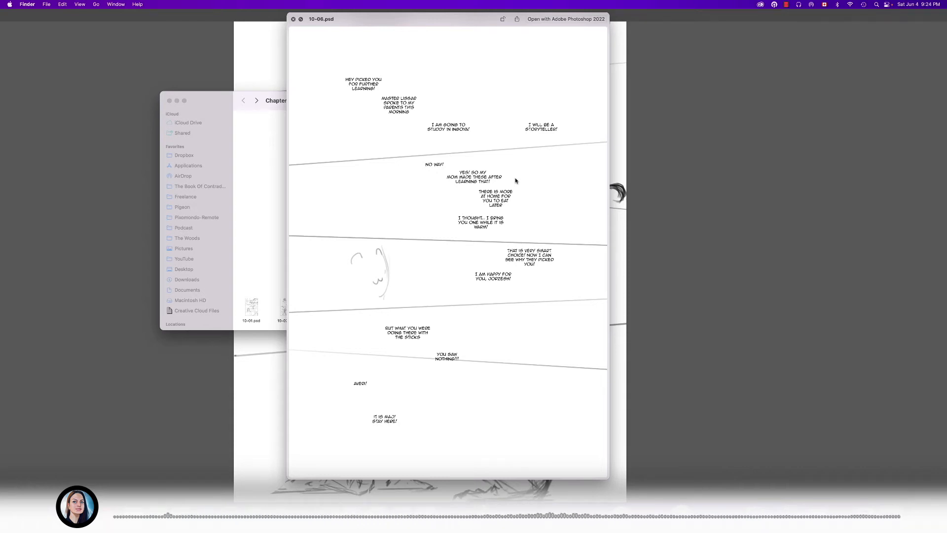
pyautogui.press('Right')
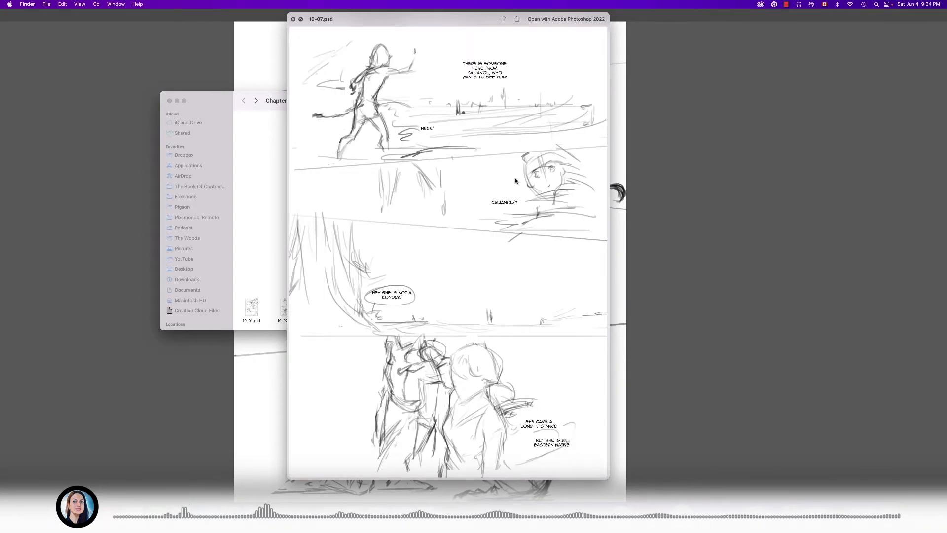
pyautogui.press('Left')
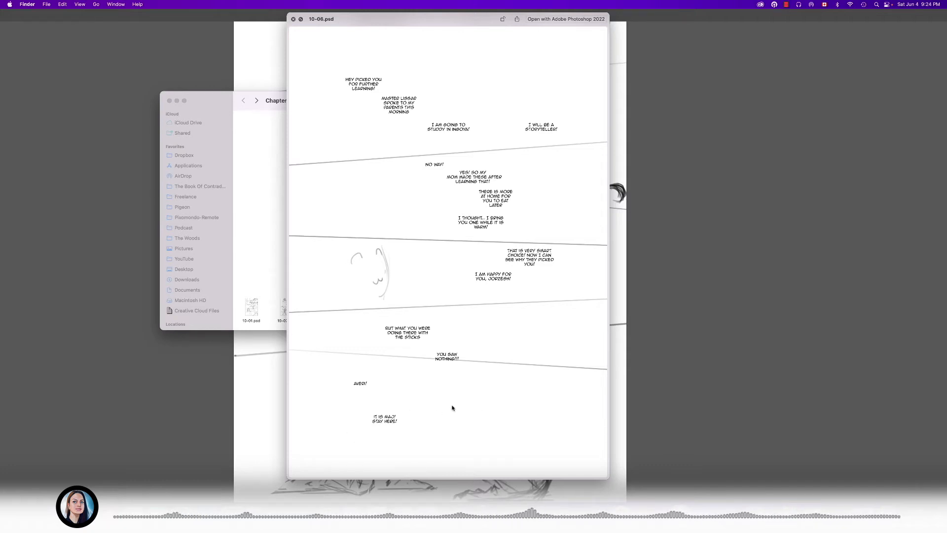
pyautogui.press('Right')
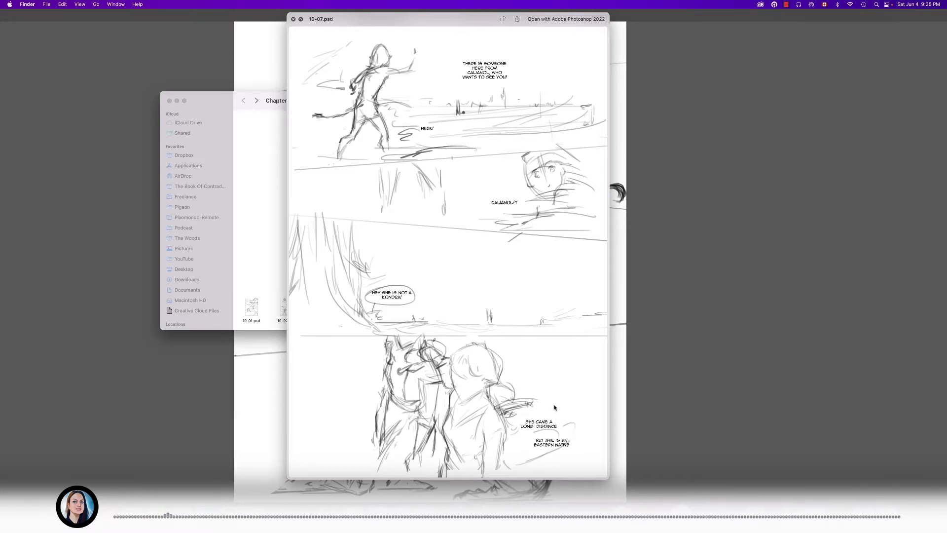
# - Examine 10-08.psd at large size, and compare 10-09.psd with 10-10.psd back and forth
pyautogui.press('Right')
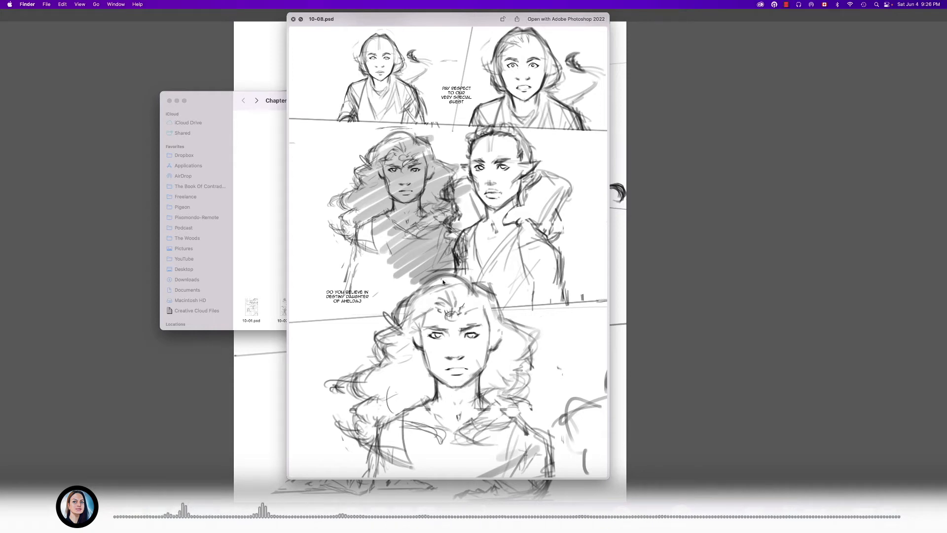
pyautogui.press('Right')
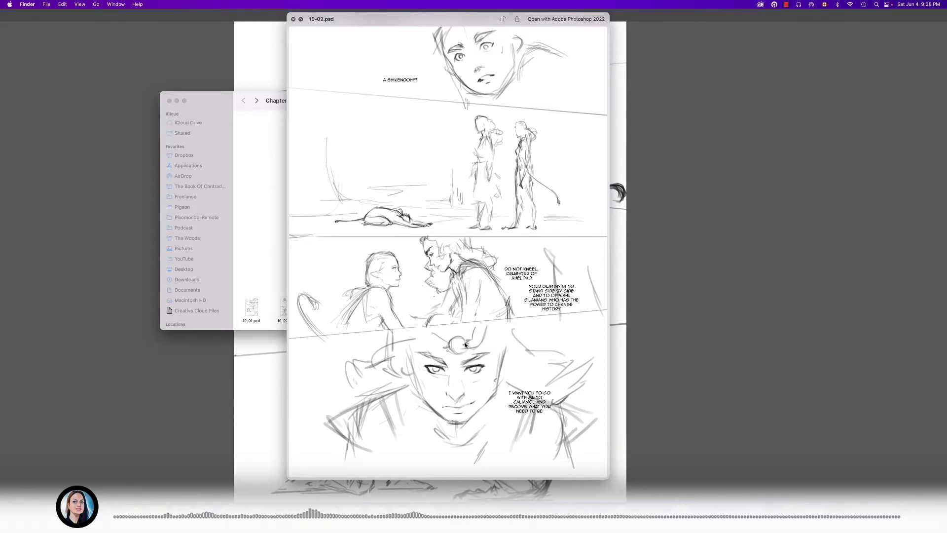
pyautogui.press('Right')
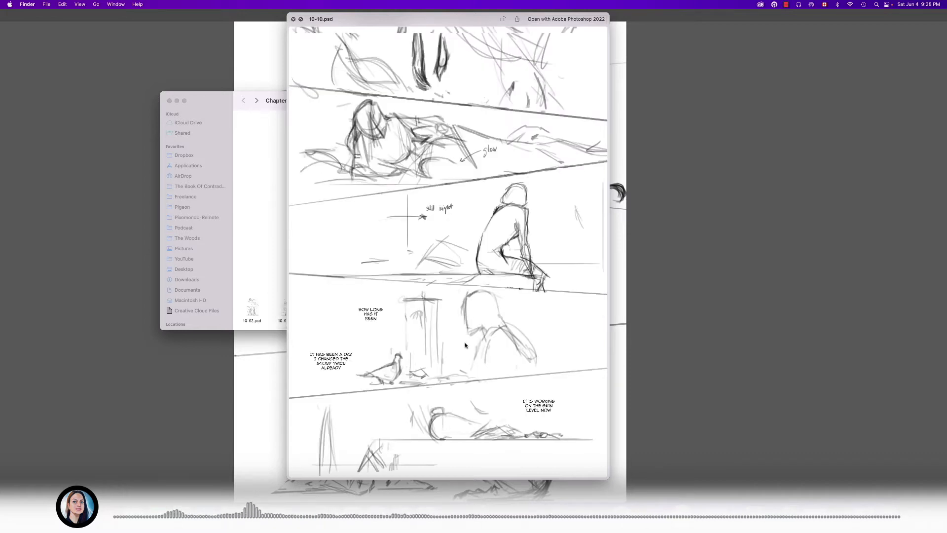
pyautogui.press('Left')
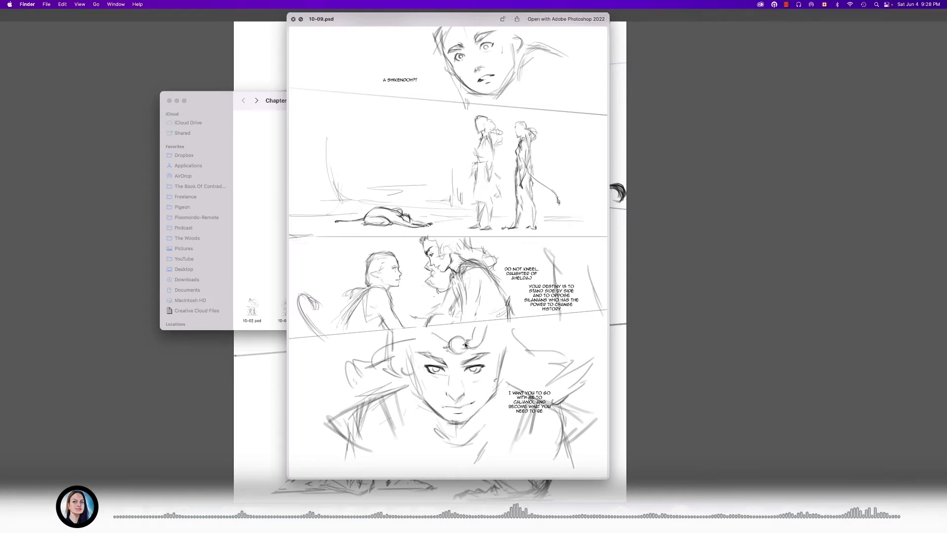
pyautogui.press('Right')
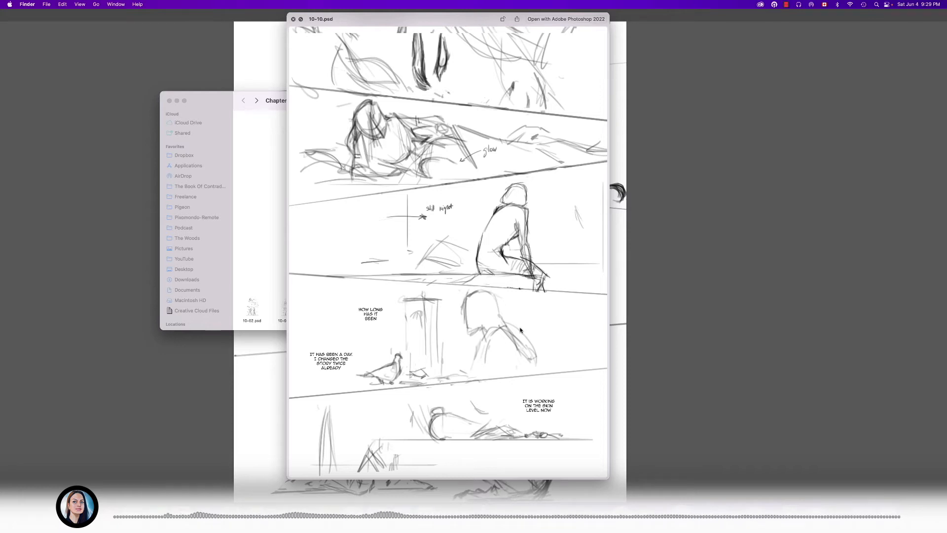
# - Preview 10-11.1.psd, compare it with 10-10.psd, and go back through the earlier pages to 10-02.psd
pyautogui.press('Right')
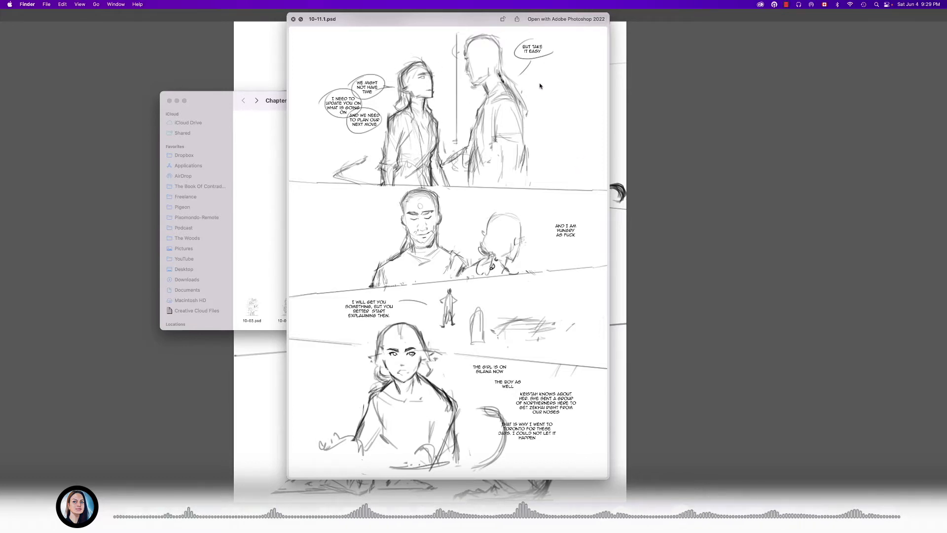
pyautogui.press('Right')
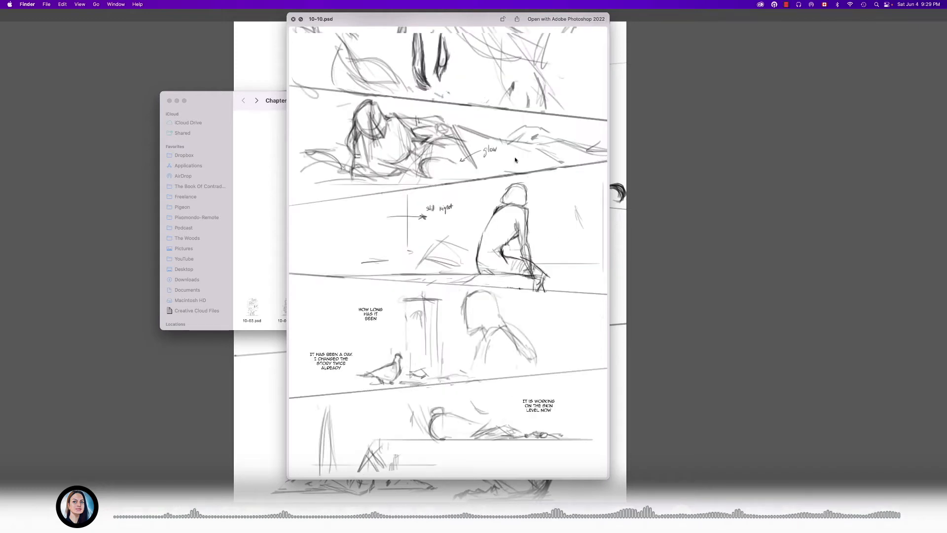
pyautogui.press('Right')
pyautogui.press('Left')
pyautogui.press('Left')
pyautogui.press('Left')
pyautogui.press('Left')
pyautogui.press('Left')
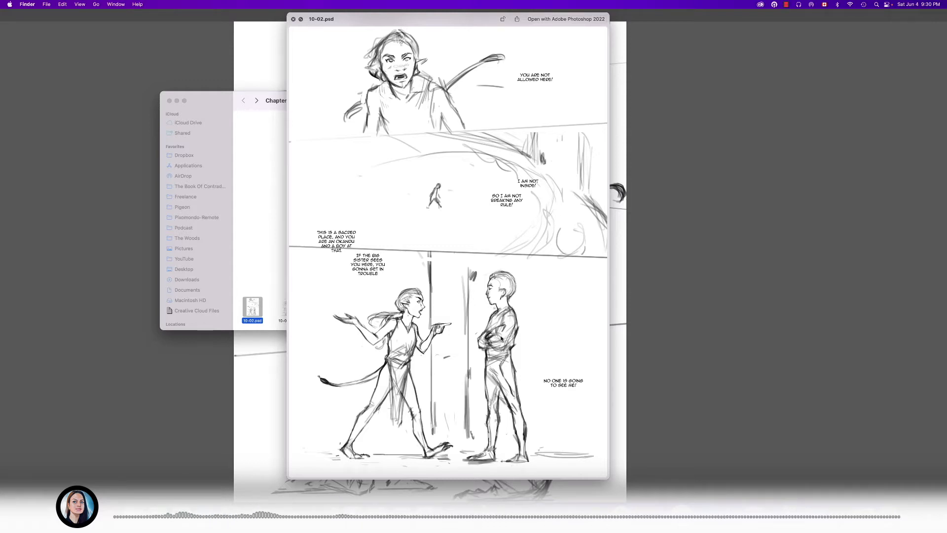
# - Leaf forward through the large page previews from 10-02.psd to 10-09.psd
pyautogui.press('Right')
pyautogui.press('Right')
pyautogui.press('Right')
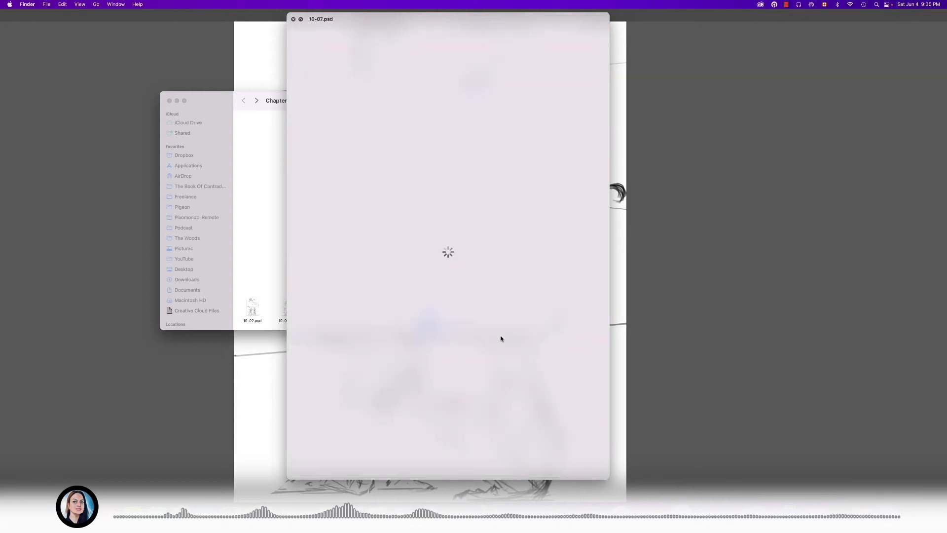
# - Continue the large page previews past 10-09.psd to examine 10-11.1.psd and 10-11.2.psd
pyautogui.press('Right')
pyautogui.press('Right')
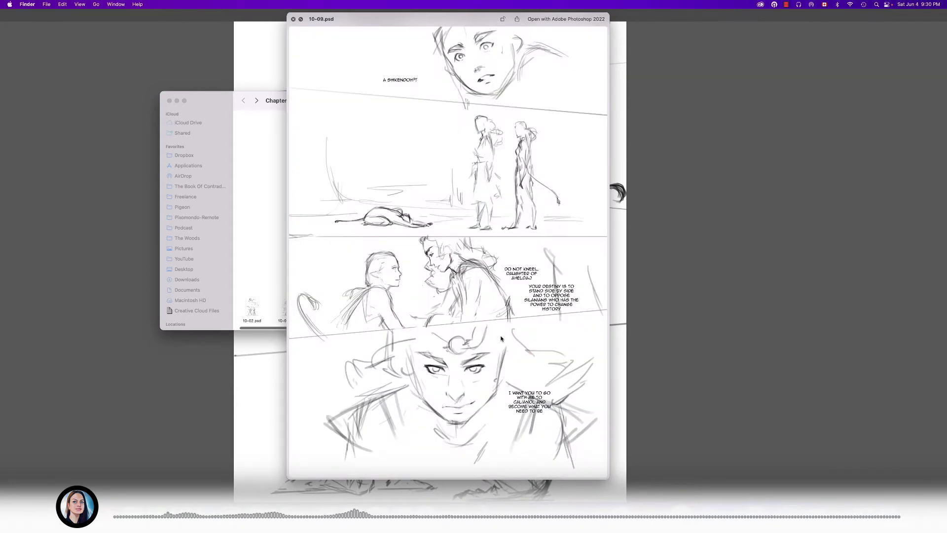
pyautogui.press('Right')
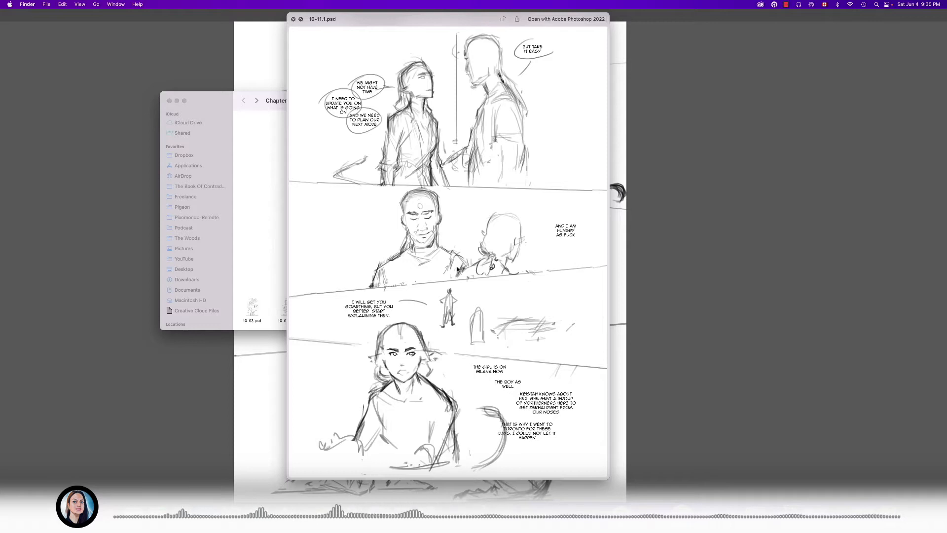
pyautogui.press('Right')
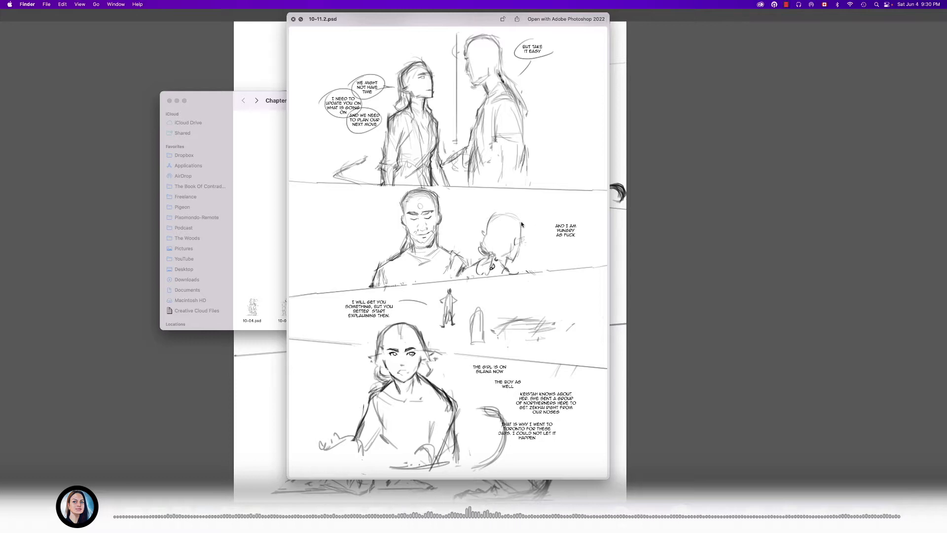
pyautogui.moveTo(444, 23); pyautogui.dragTo(441, 20)
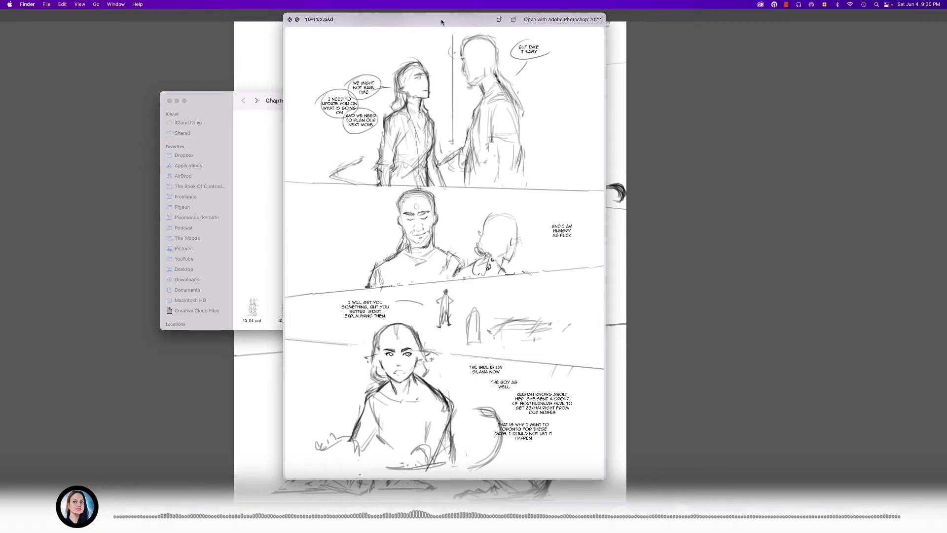
# - Compare 10-11.2.psd with 10-12.psd back and forth in the large preview, and continue to 10-13.psd
pyautogui.press('Right')
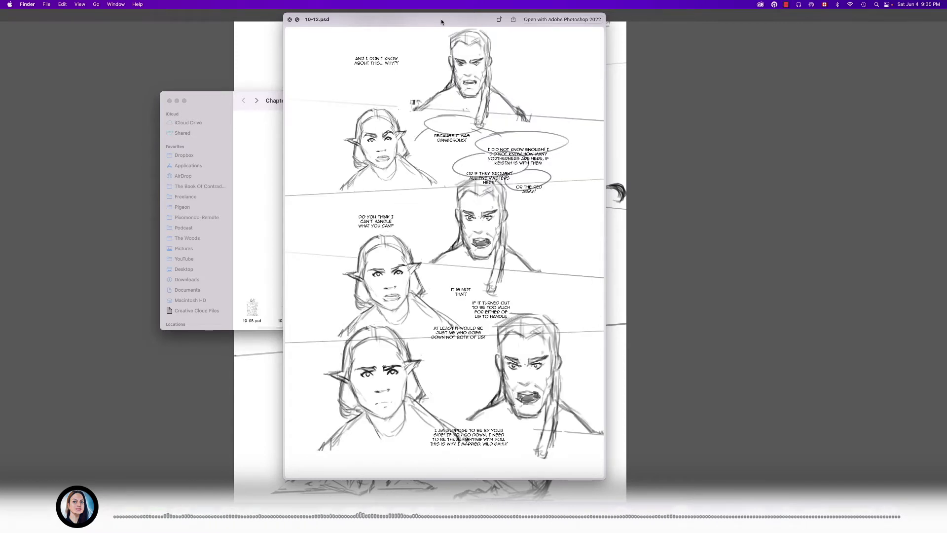
pyautogui.press('Left')
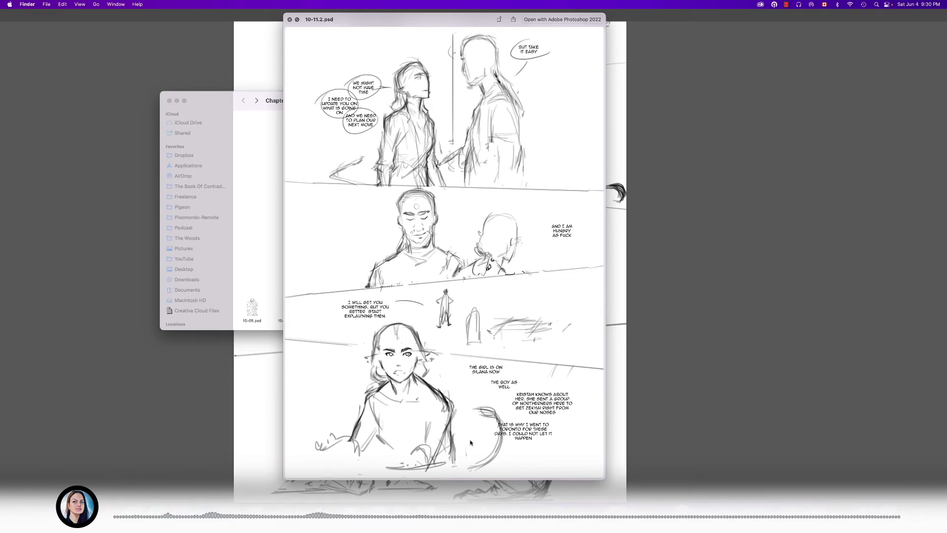
pyautogui.press('Right')
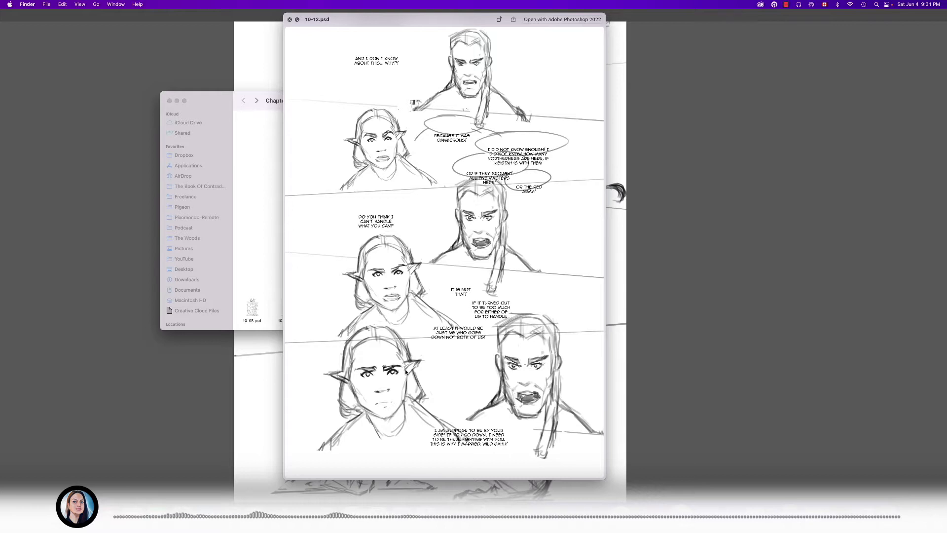
pyautogui.press('Right')
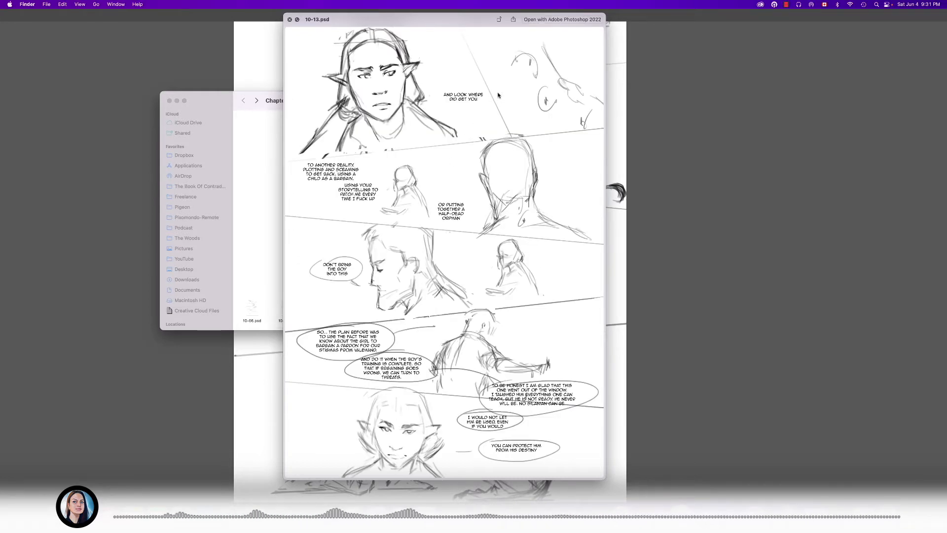
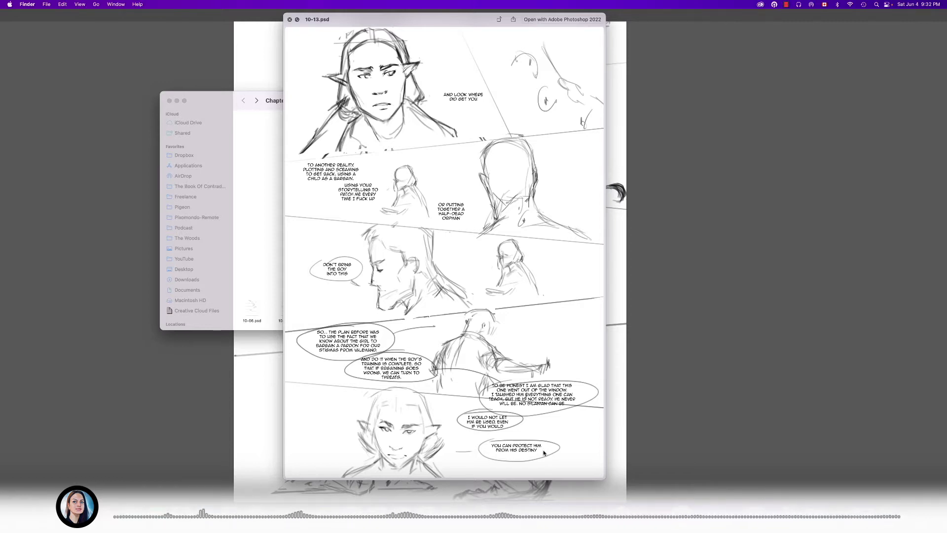
# - Continue the large page previews past 10-13.psd to examine 10-14.psd and 10-15.psd, and close the preview
pyautogui.press('Right')
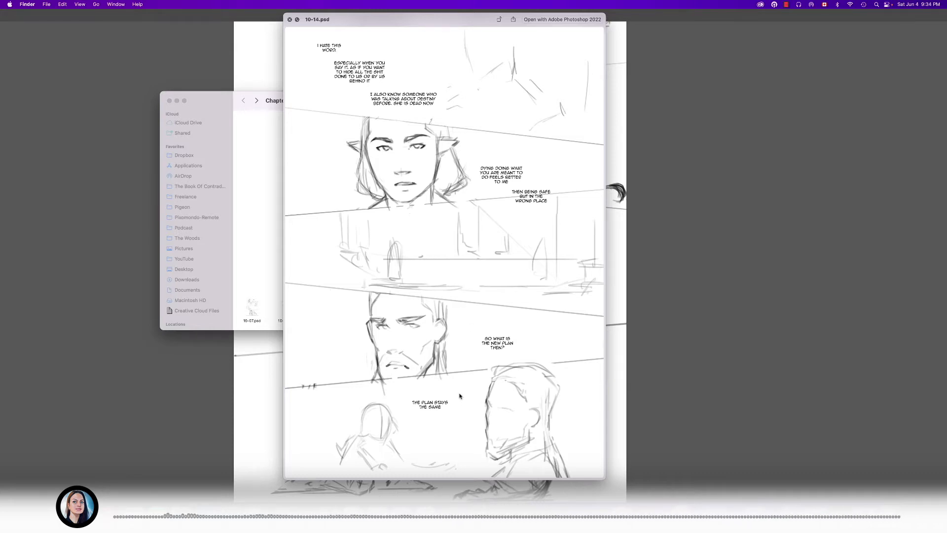
pyautogui.press('Right')
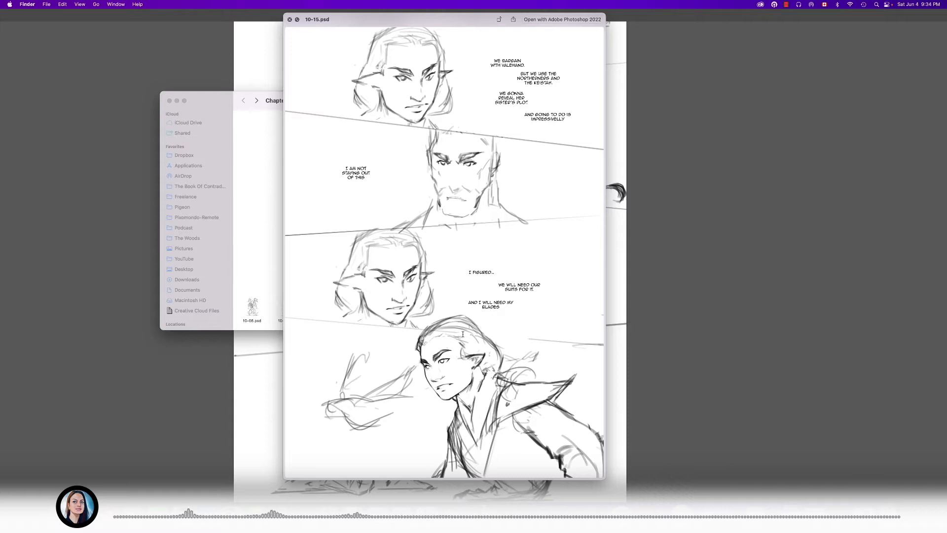
pyautogui.press('space')
# - Return to the first pages of the chapter and examine large previews of 10-01.psd and 10-08.psd
pyautogui.hscroll(-10, 360, 312)
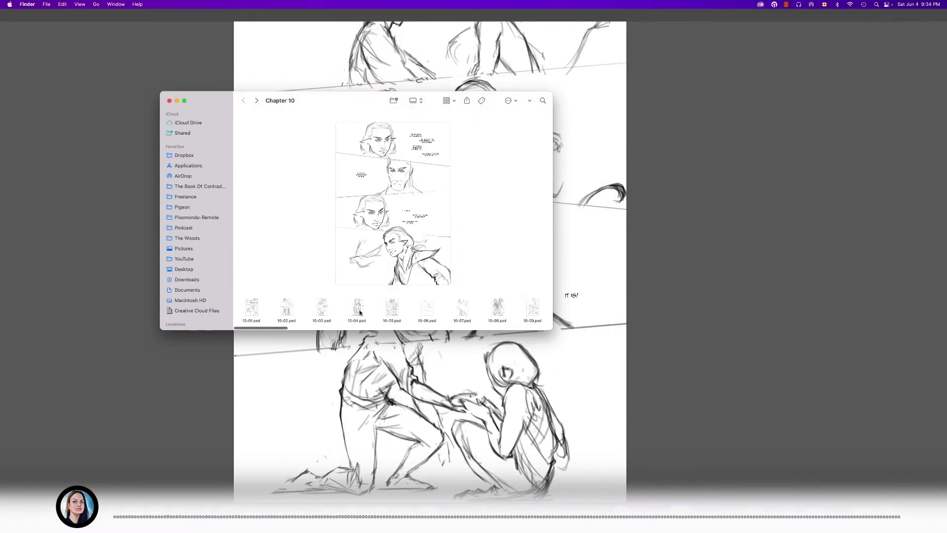
pyautogui.click(251, 309)
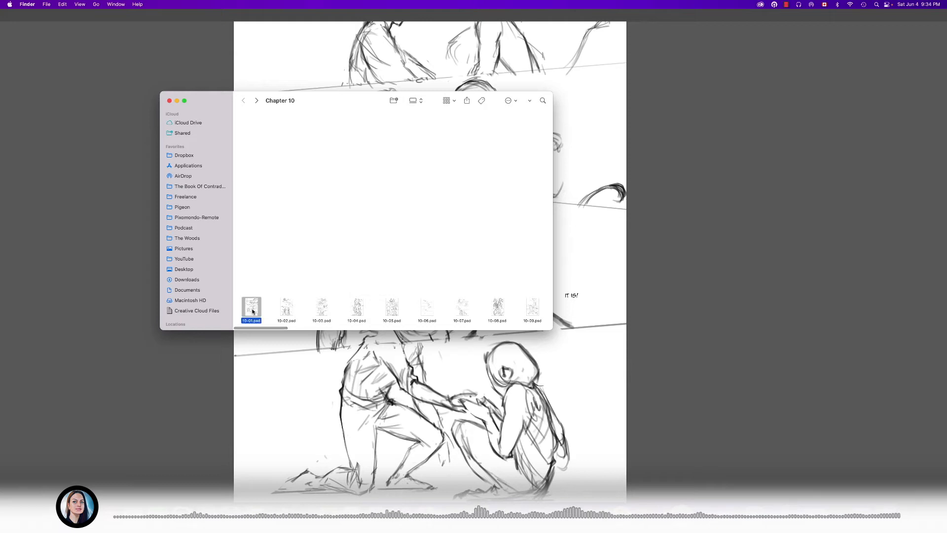
pyautogui.press('space')
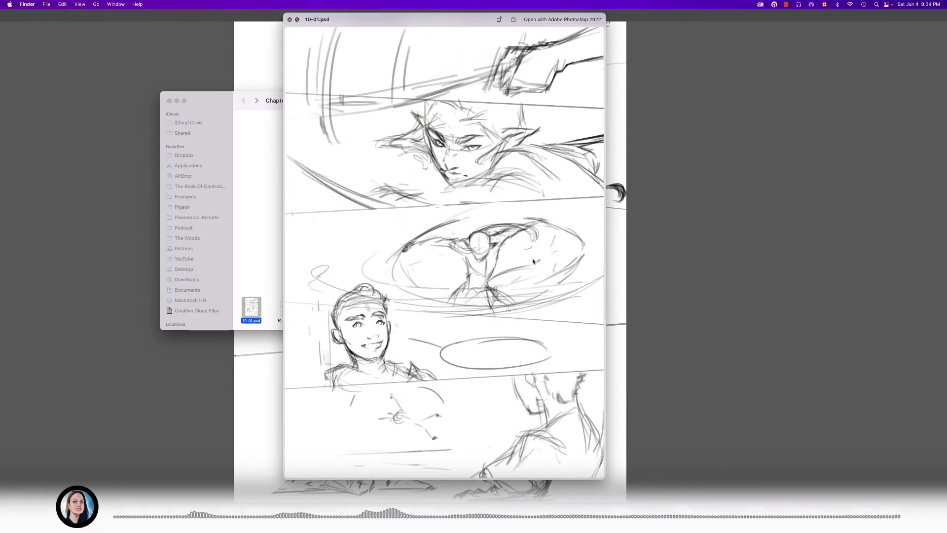
pyautogui.press('space')
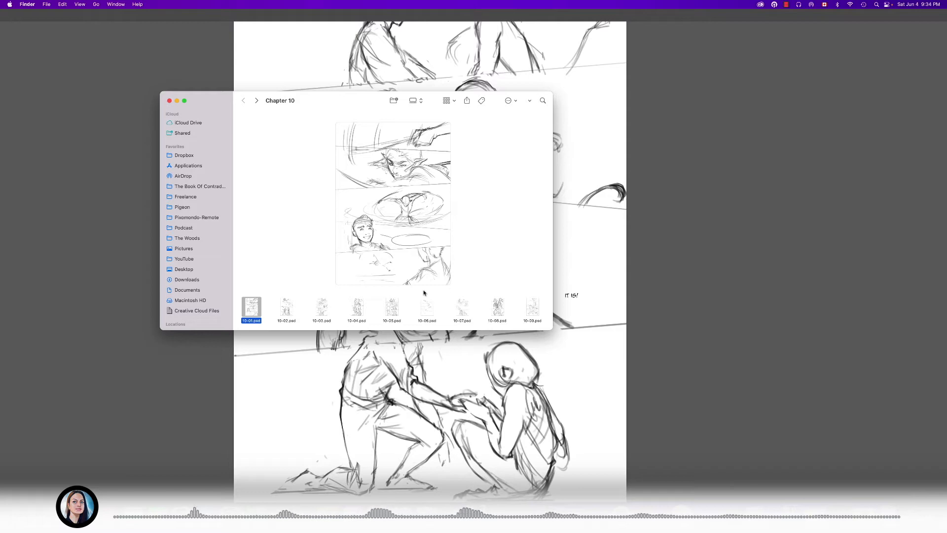
pyautogui.click(497, 307)
pyautogui.press('space')
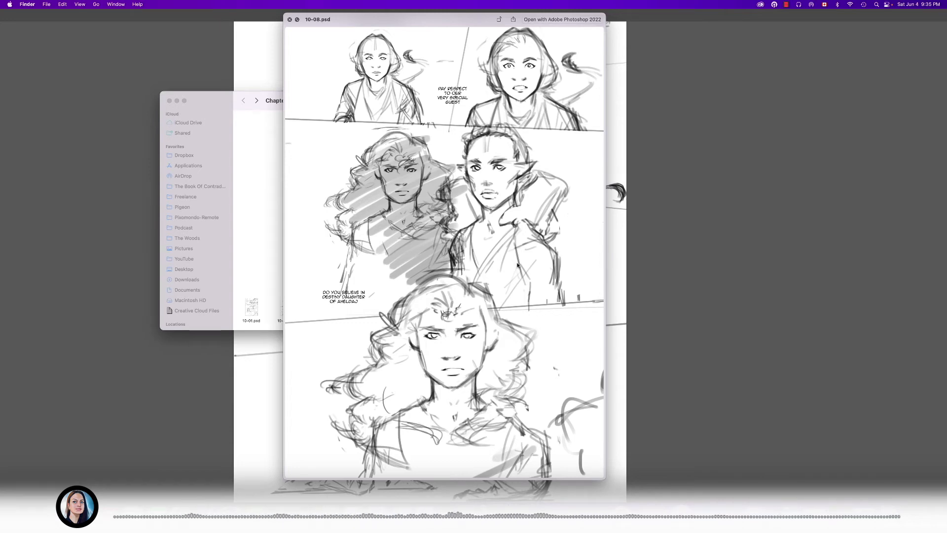
pyautogui.press('space')
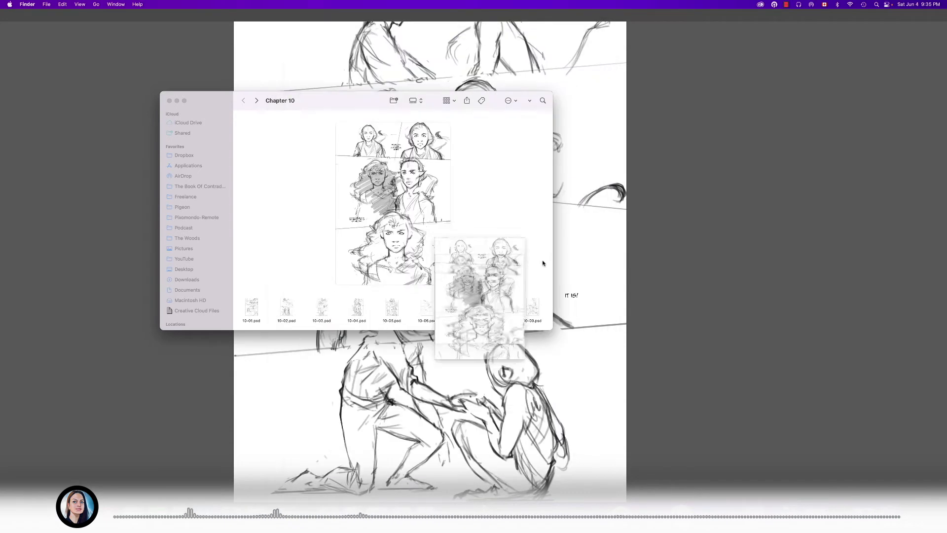
# - Look over the chapter's page thumbnails, and examine 10-01.psd again and 10-06.psd in large previews
pyautogui.hscroll(5, 406, 306)
pyautogui.hscroll(-5, 406, 307)
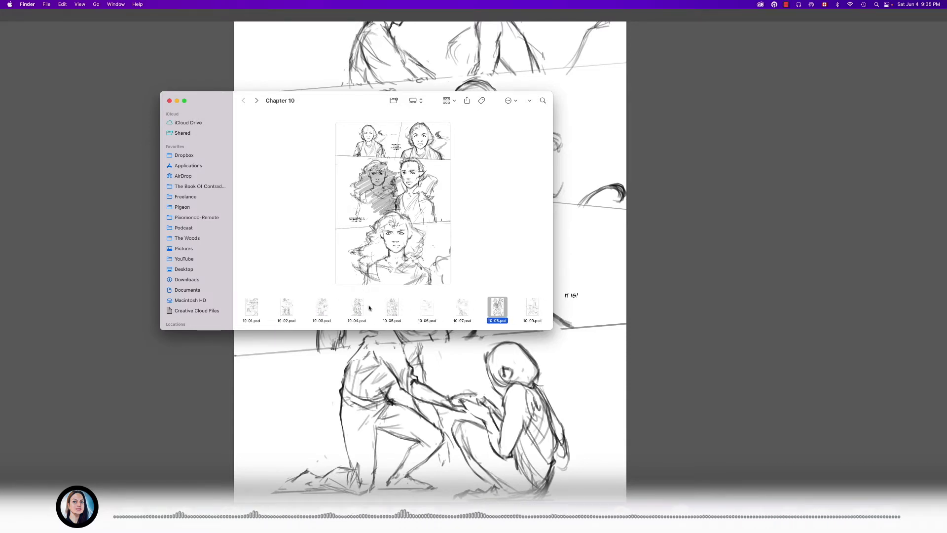
pyautogui.hscroll(2, 289, 314)
pyautogui.hscroll(-2, 269, 312)
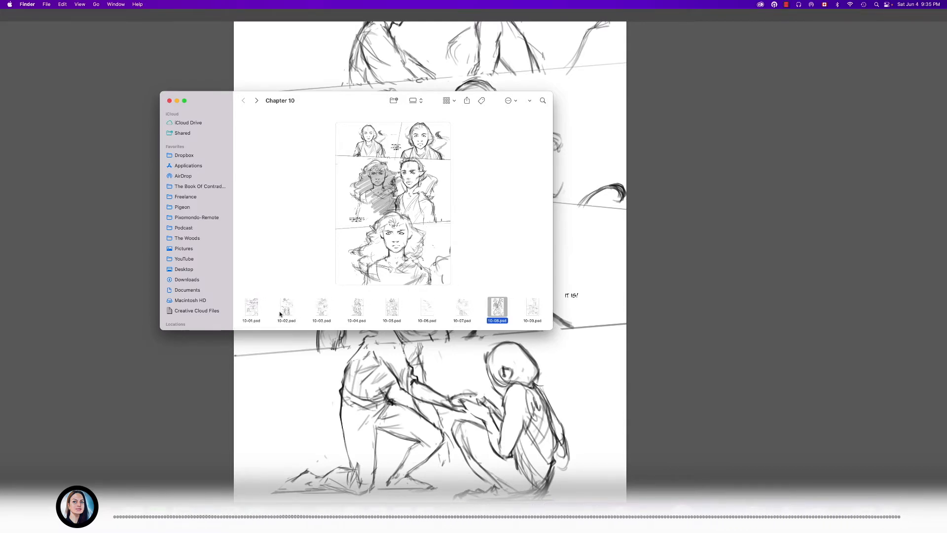
pyautogui.click(251, 307)
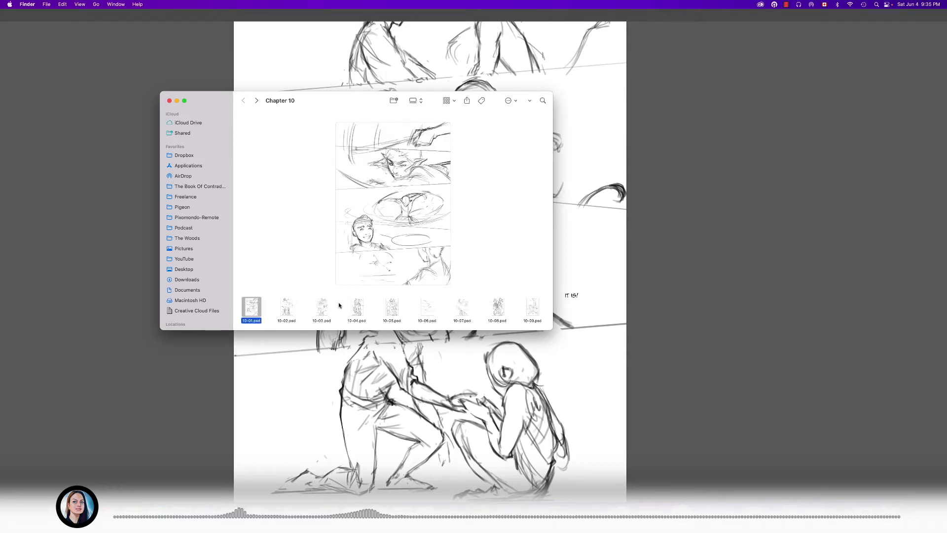
pyautogui.press('space')
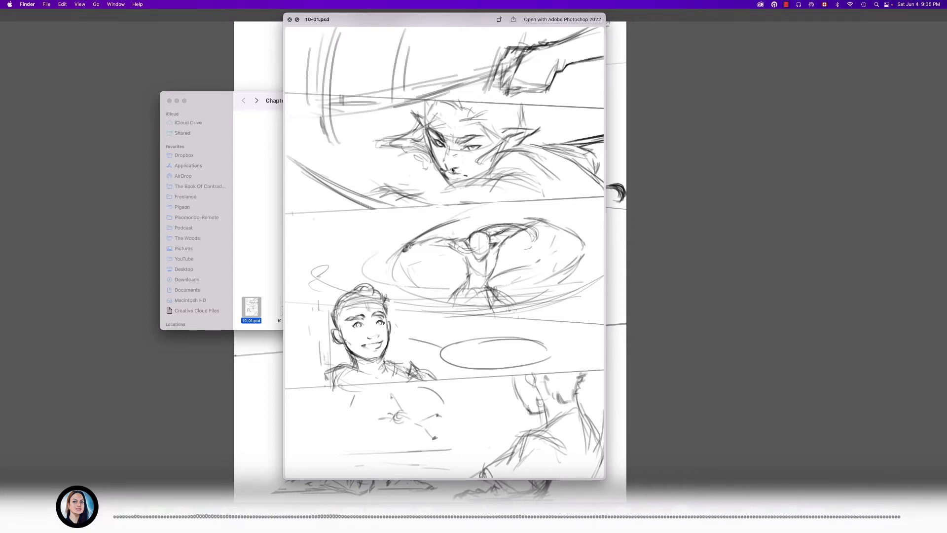
pyautogui.press('space')
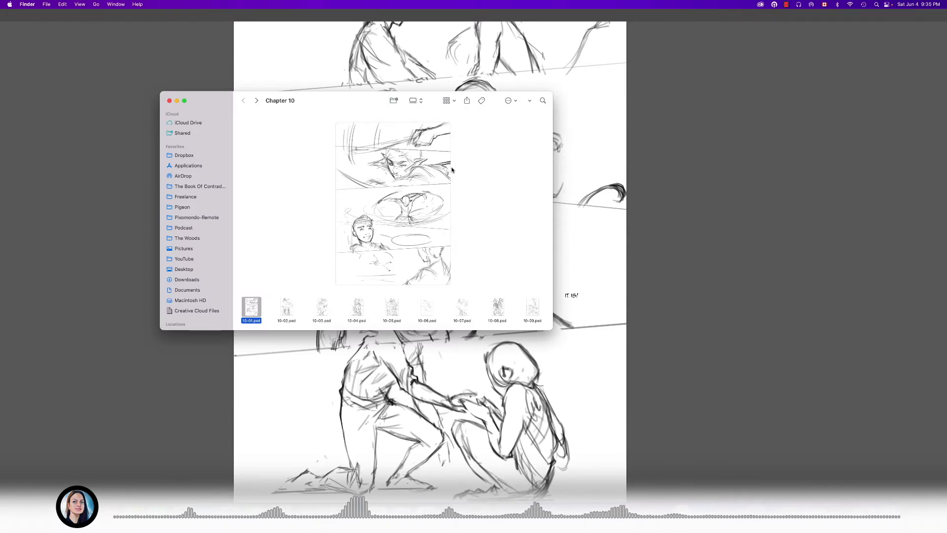
pyautogui.click(427, 316)
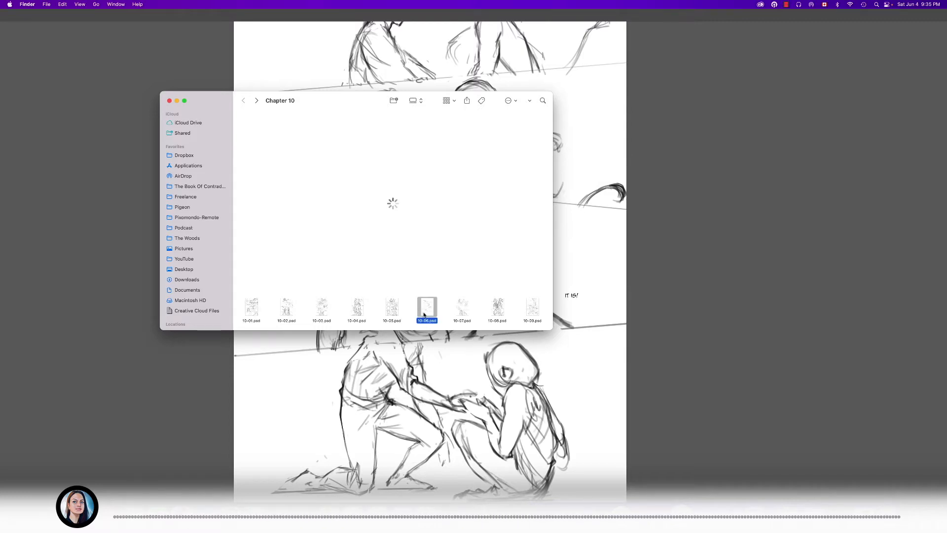
pyautogui.press('space')
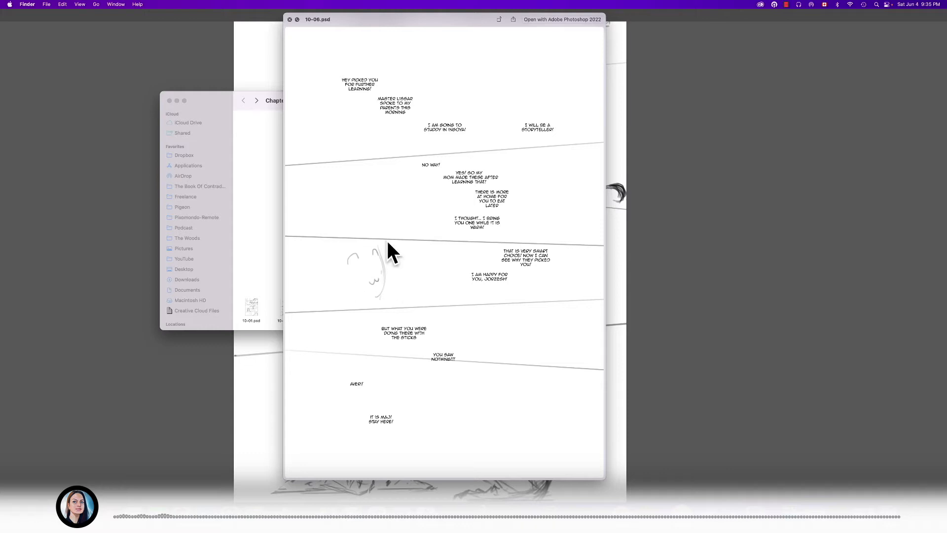
pyautogui.press('space')
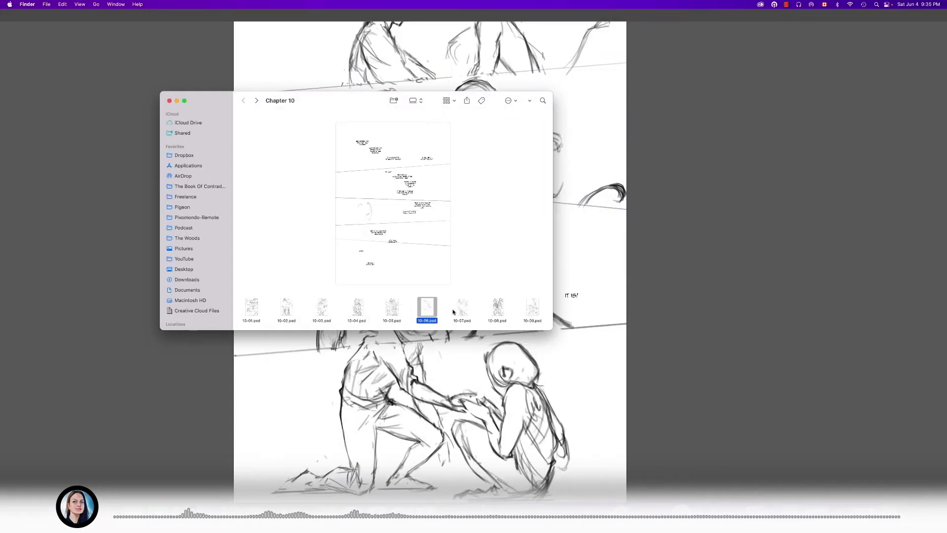
# - Select 10-09.psd among the chapter pages and examine it in a large preview
pyautogui.click(532, 311)
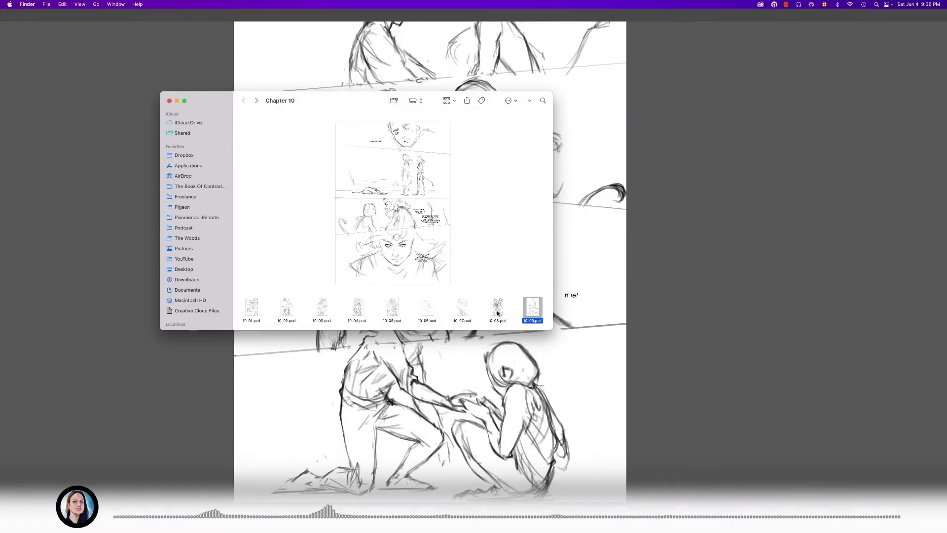
pyautogui.hscroll(5, 345, 309)
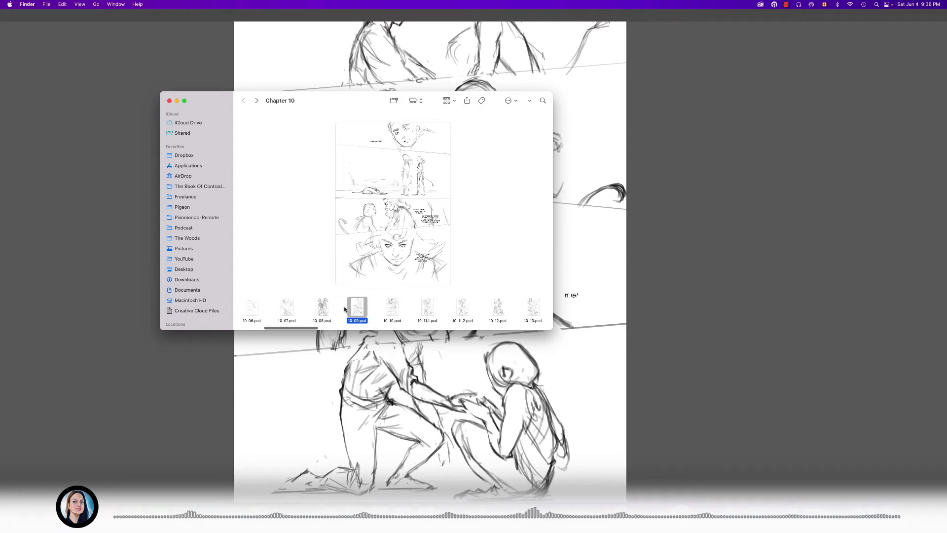
pyautogui.press('Right')
pyautogui.press('Left')
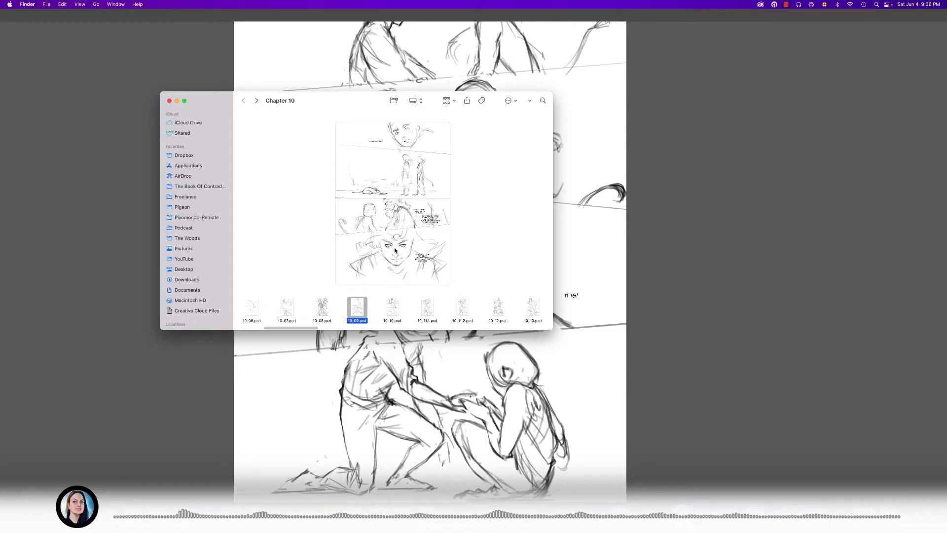
pyautogui.press('space')
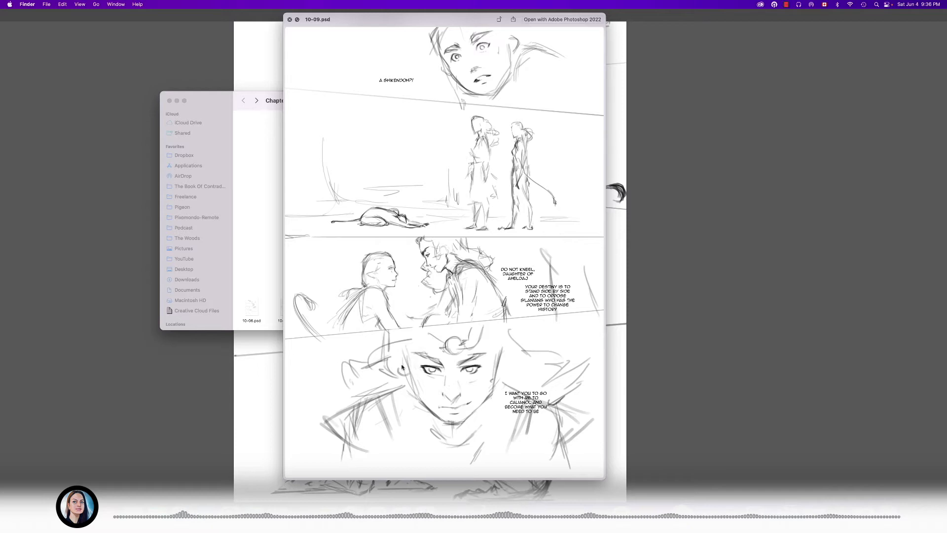
pyautogui.press('space')
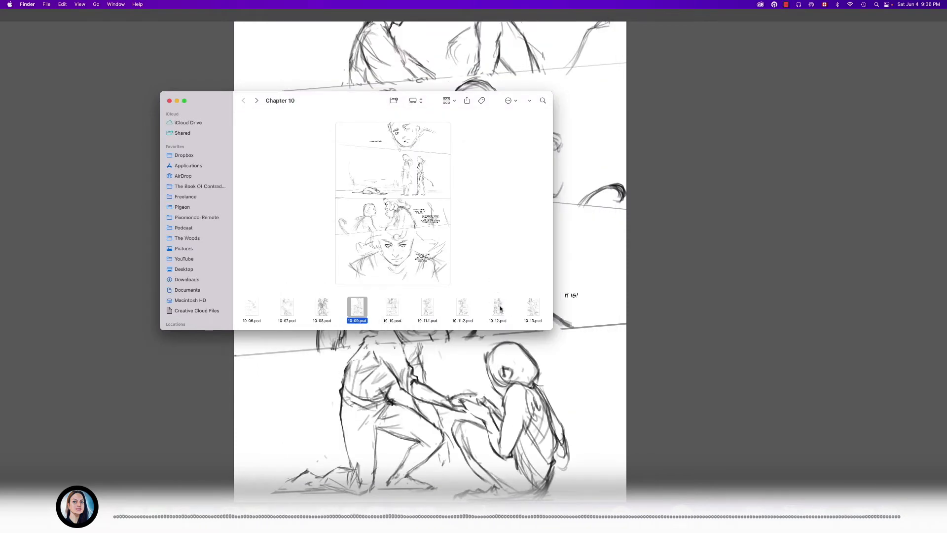
# - Examine 10-13.psd in a large preview, and go back to 10-04.psd to examine it the same way
pyautogui.click(533, 308)
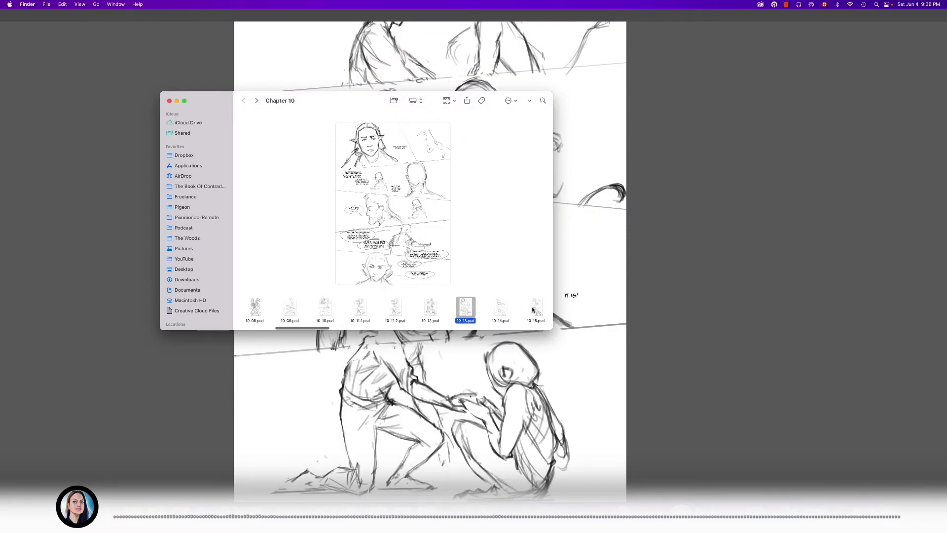
pyautogui.press('space')
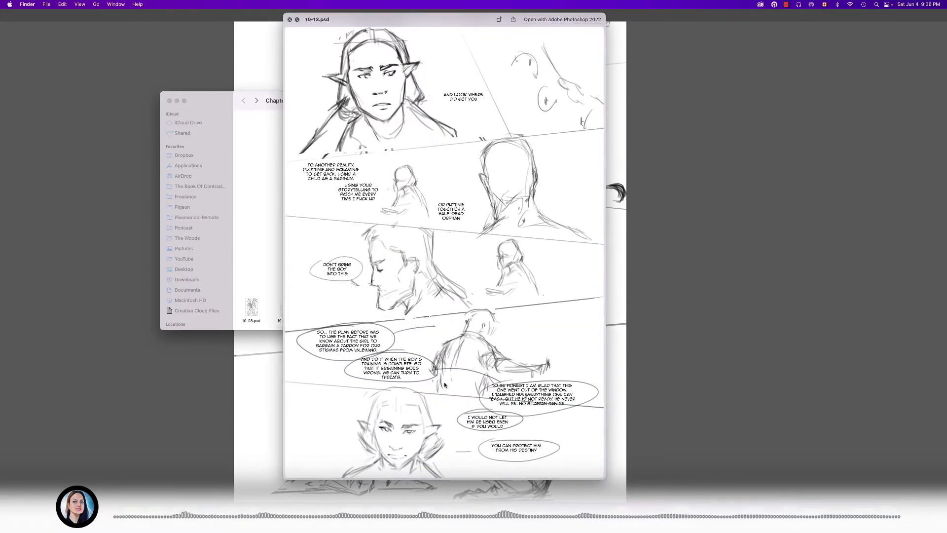
pyautogui.press('space')
pyautogui.hscroll(-3, 322, 304)
pyautogui.hscroll(-3, 321, 304)
pyautogui.click(356, 308)
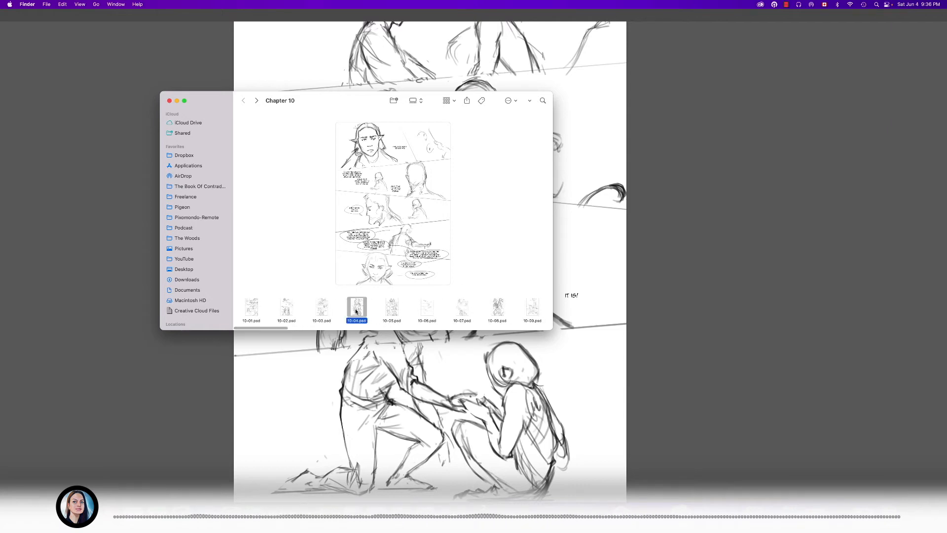
pyautogui.press('space')
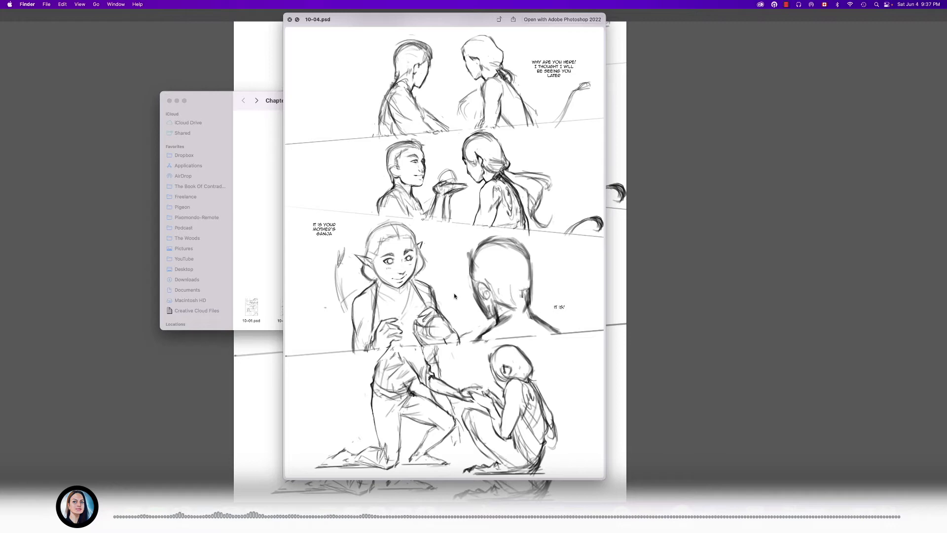
pyautogui.press('space')
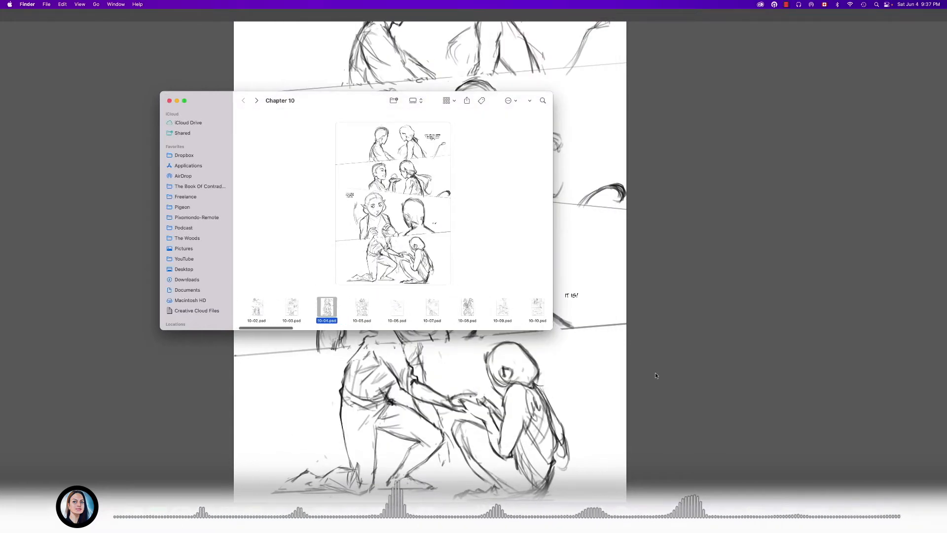
# - Switch to Photoshop and display the page's early rough by hiding Layer 1 and showing Layer 1 copy 3
pyautogui.click(655, 372)
pyautogui.moveTo(345, 211); pyautogui.dragTo(379, 215)
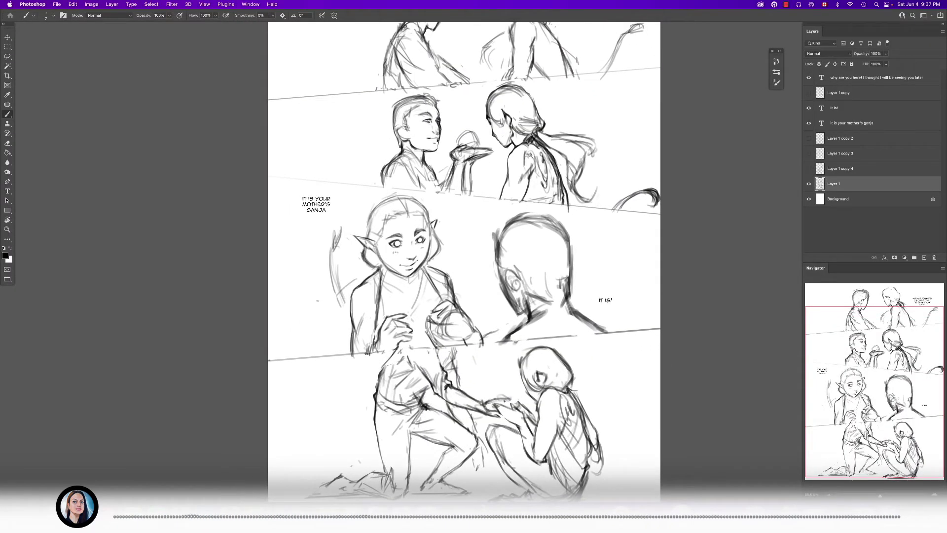
pyautogui.moveTo(359, 306); pyautogui.dragTo(346, 290)
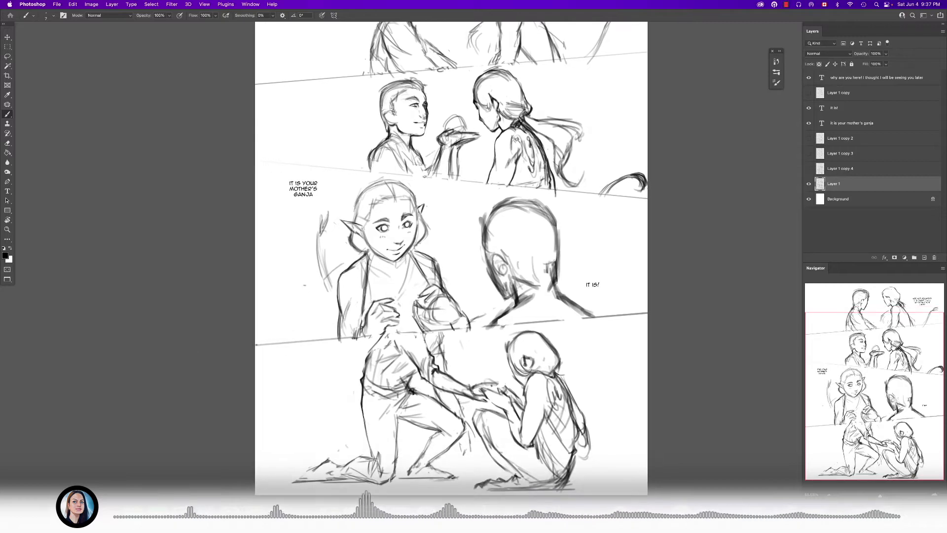
pyautogui.click(809, 184)
pyautogui.click(809, 153)
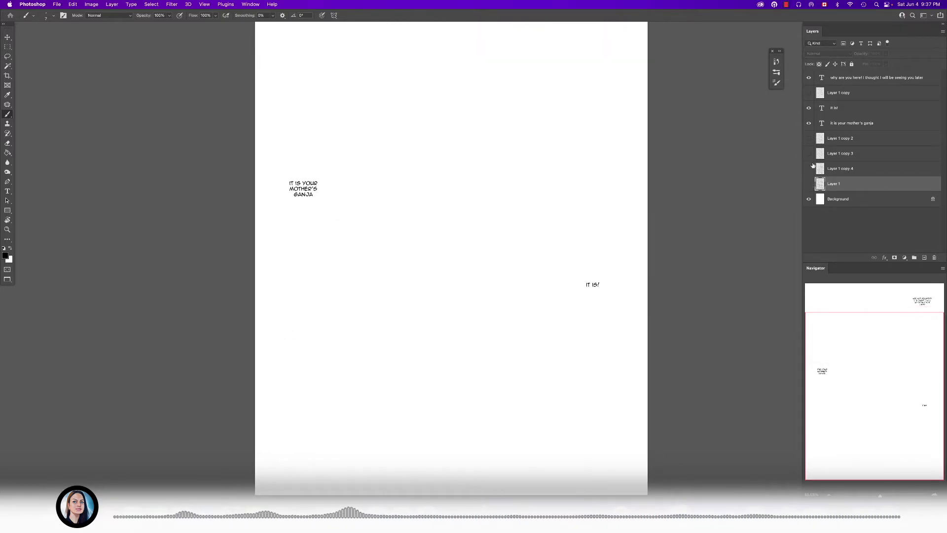
pyautogui.moveTo(589, 225); pyautogui.dragTo(574, 219)
pyautogui.moveTo(574, 219); pyautogui.dragTo(554, 260)
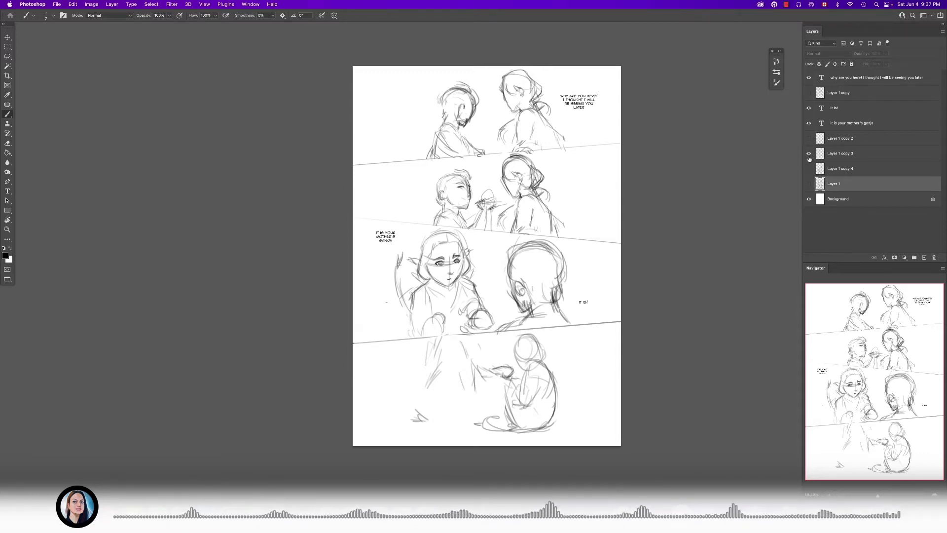
# - Compare the refined sketch on Layer 1 with the rough on Layer 1 copy 3, leaving only Layer 1 of the two visible
pyautogui.click(809, 184)
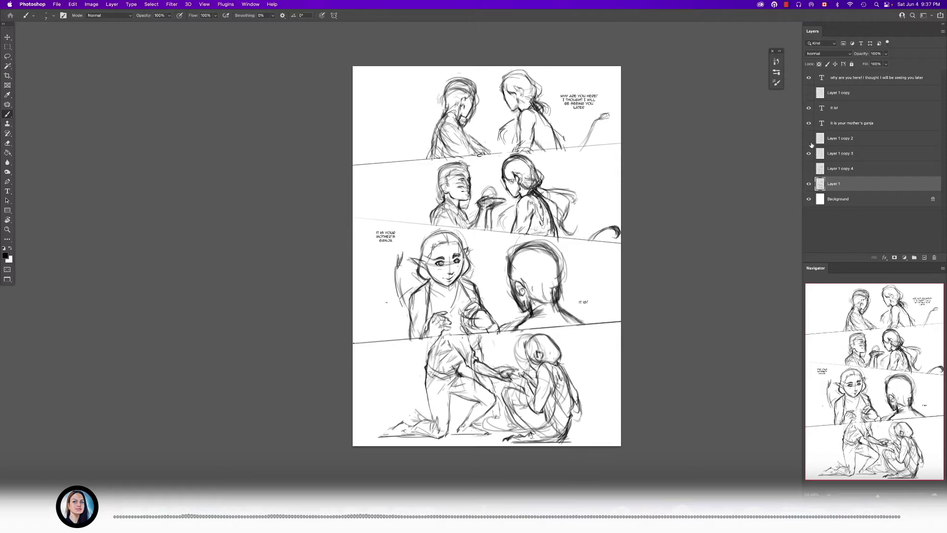
pyautogui.click(808, 154)
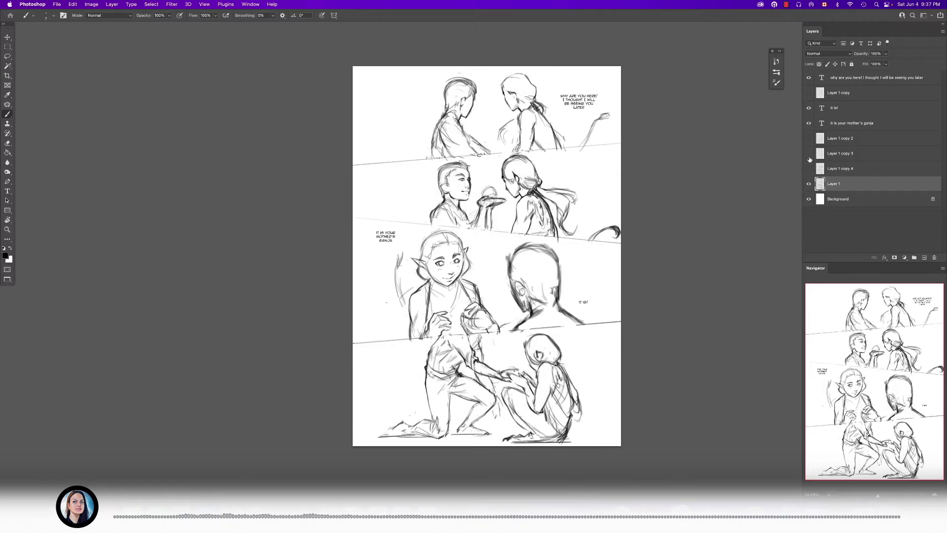
pyautogui.click(809, 183)
pyautogui.click(809, 153)
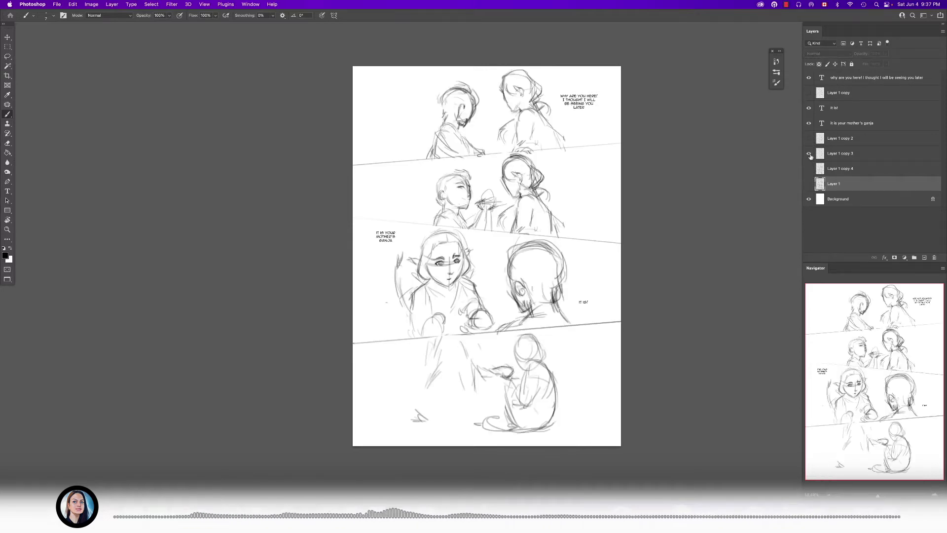
pyautogui.click(809, 154)
pyautogui.click(809, 183)
pyautogui.hscroll(5, 563, 247)
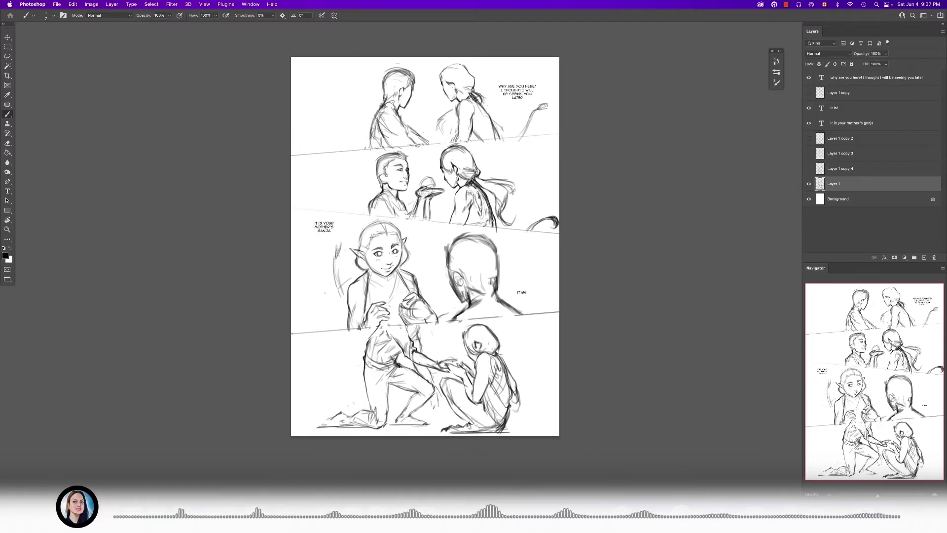
# - Switch back to the Chapter 10 folder in Finder and display 10-02.psd
pyautogui.press('super+Tab')
pyautogui.click(253, 310)
pyautogui.press('Right')
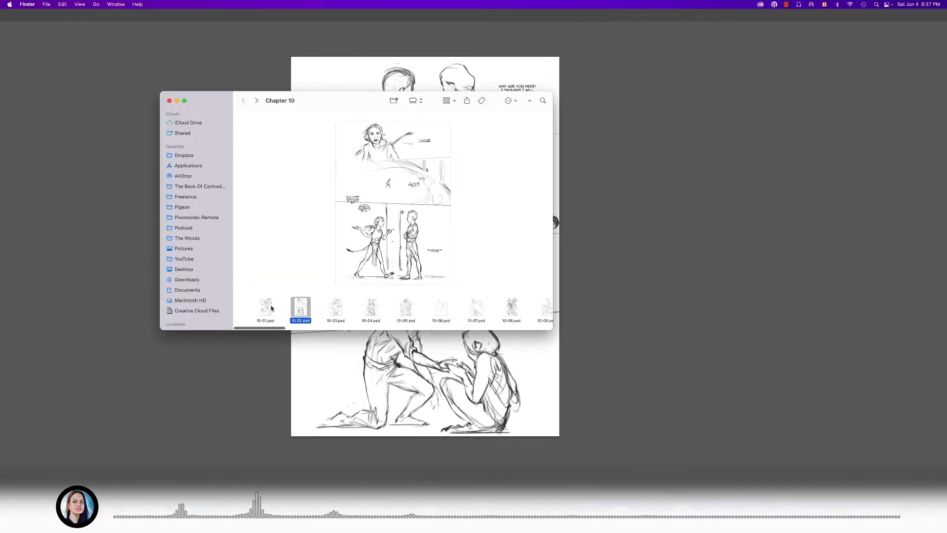
# - Examine 10-01.psd in a large preview, and go on to 10-02.psd to examine it the same way
pyautogui.click(249, 308)
pyautogui.press('space')
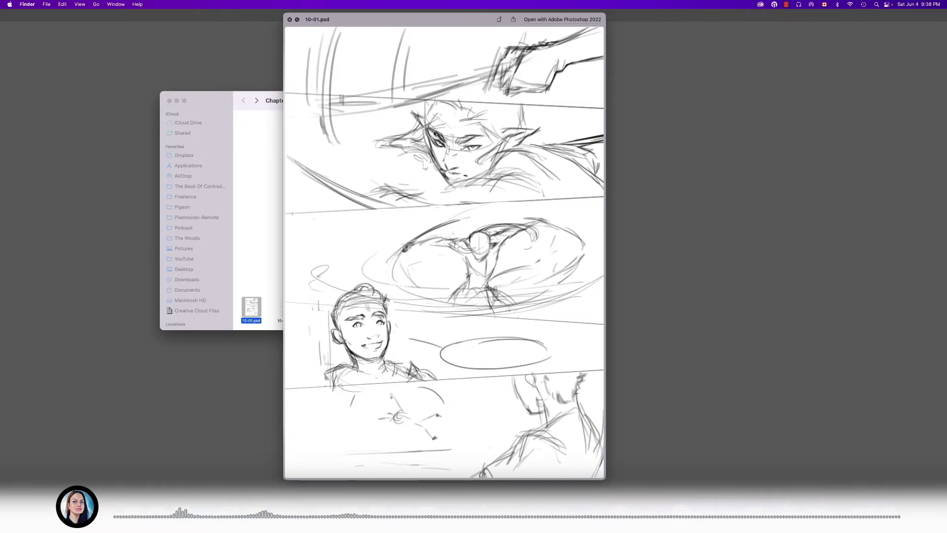
pyautogui.press('space')
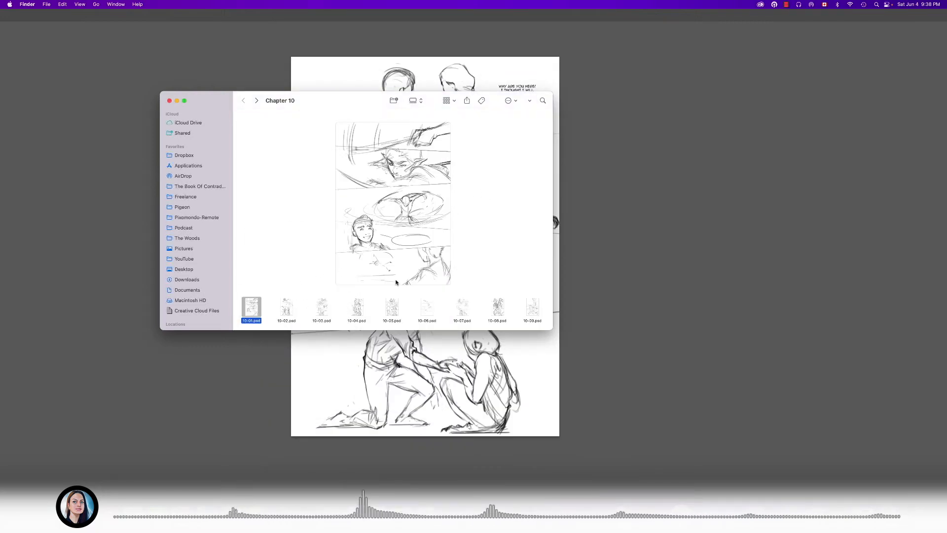
pyautogui.press('Right')
pyautogui.press('space')
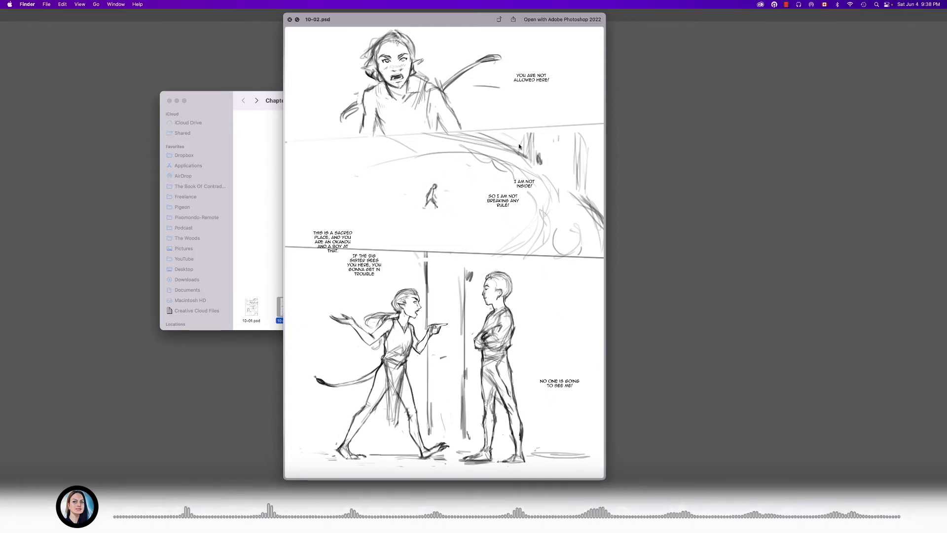
# - Page through the large previews from 10-03.psd to 10-09.psd, examining each page's sketches and dialogue
pyautogui.press('Right')
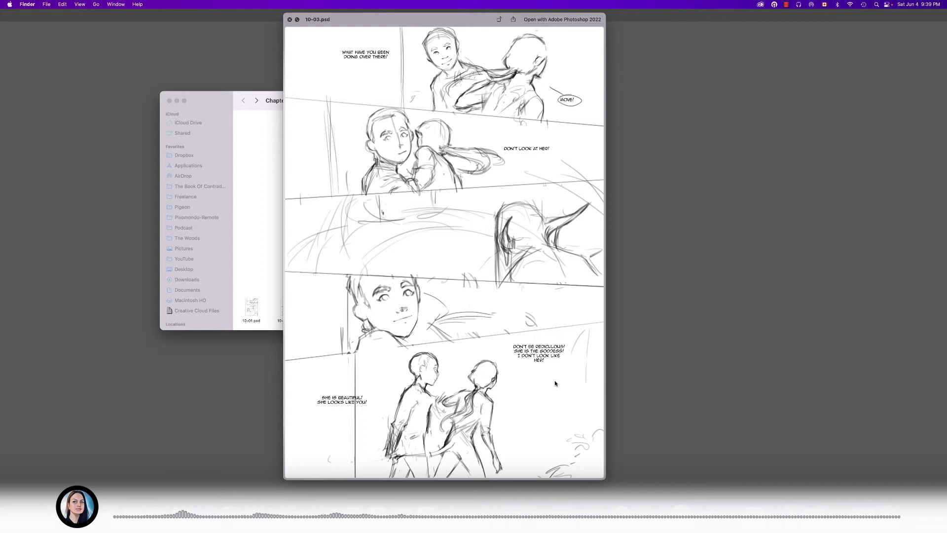
pyautogui.press('Right')
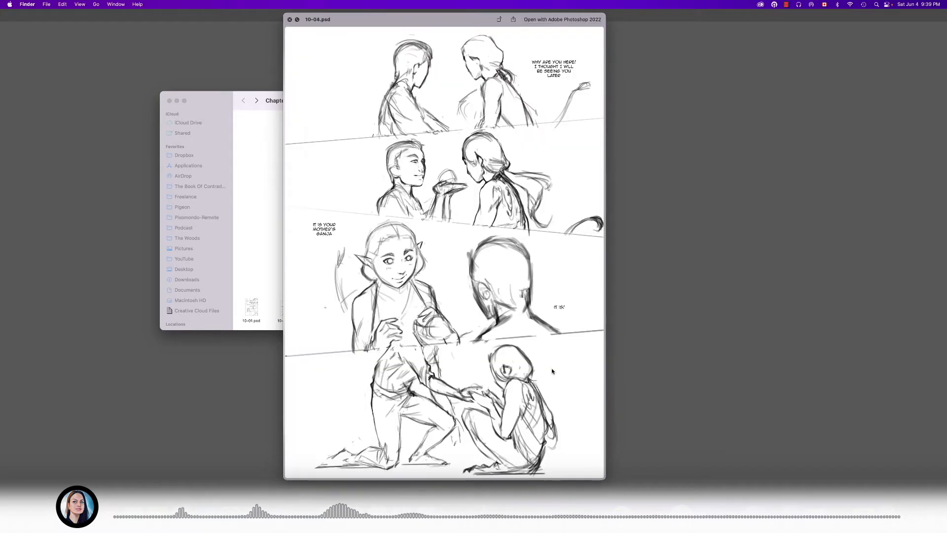
pyautogui.press('Right')
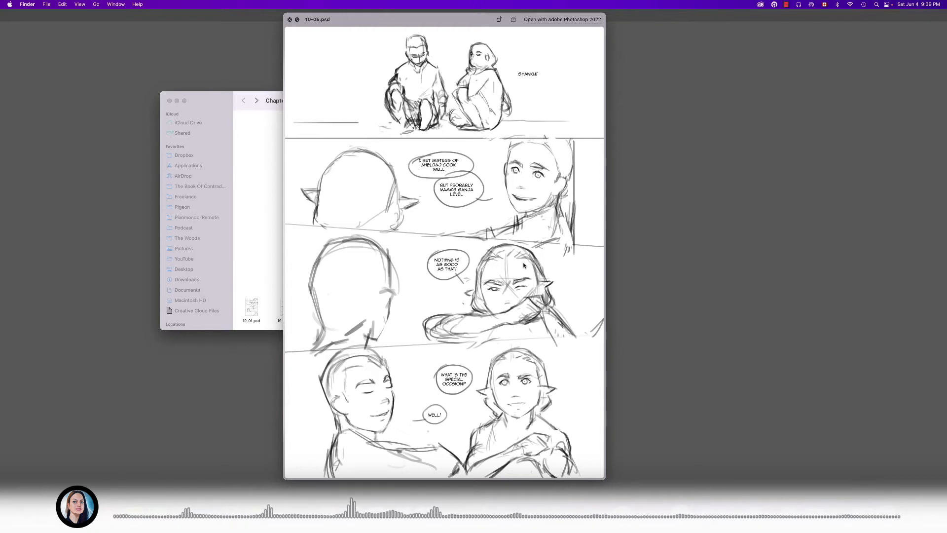
pyautogui.press('Right')
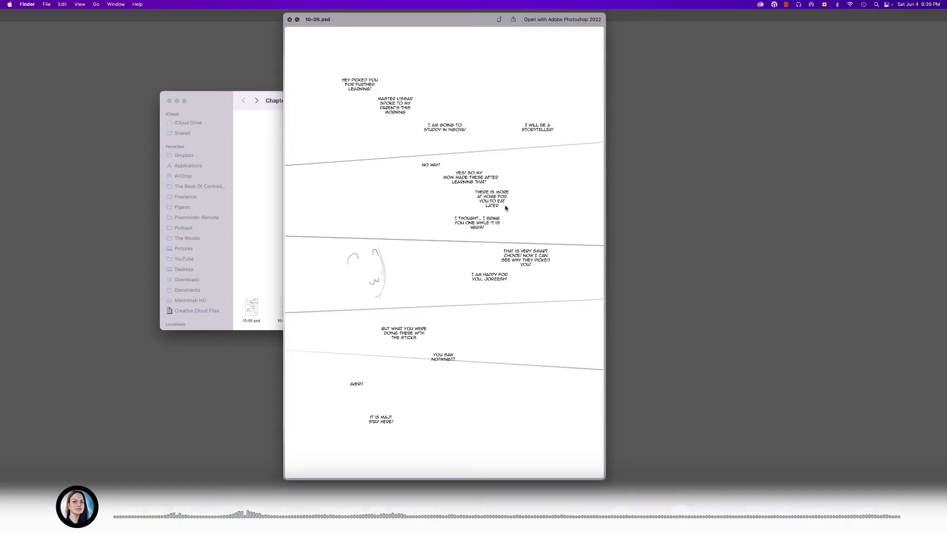
pyautogui.press('Right')
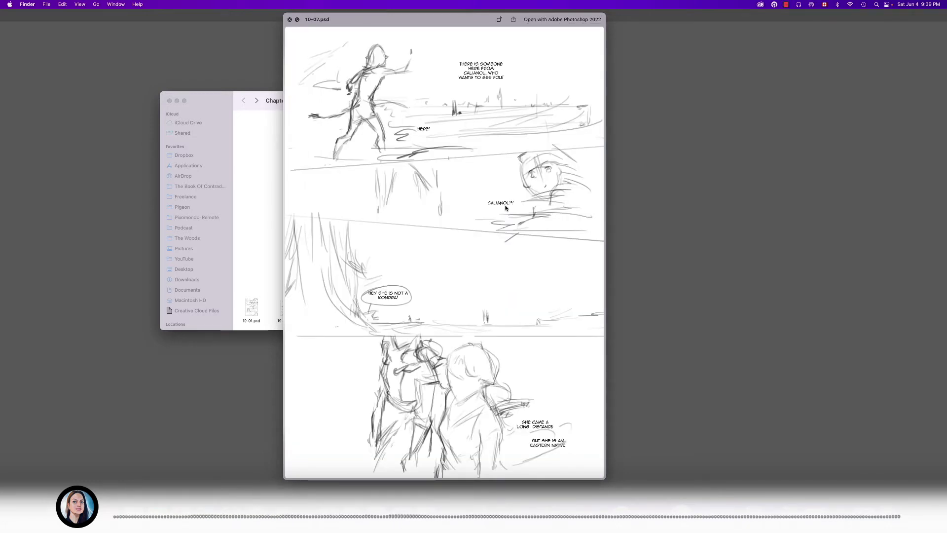
pyautogui.press('Right')
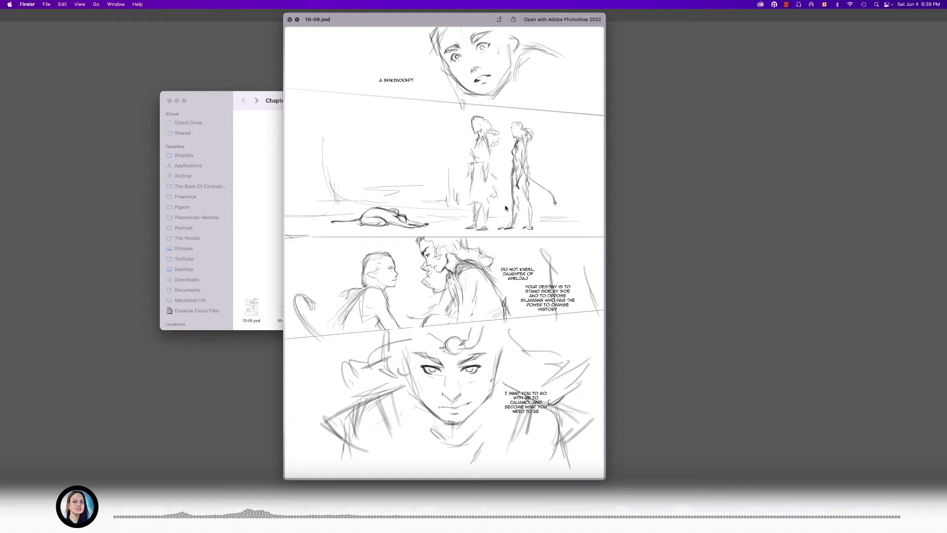
# - Compare 10-09.psd with the page before it in the large preview, and close the preview on 10-09.psd
pyautogui.press('Left')
pyautogui.press('Right')
pyautogui.press('Left')
pyautogui.press('Right')
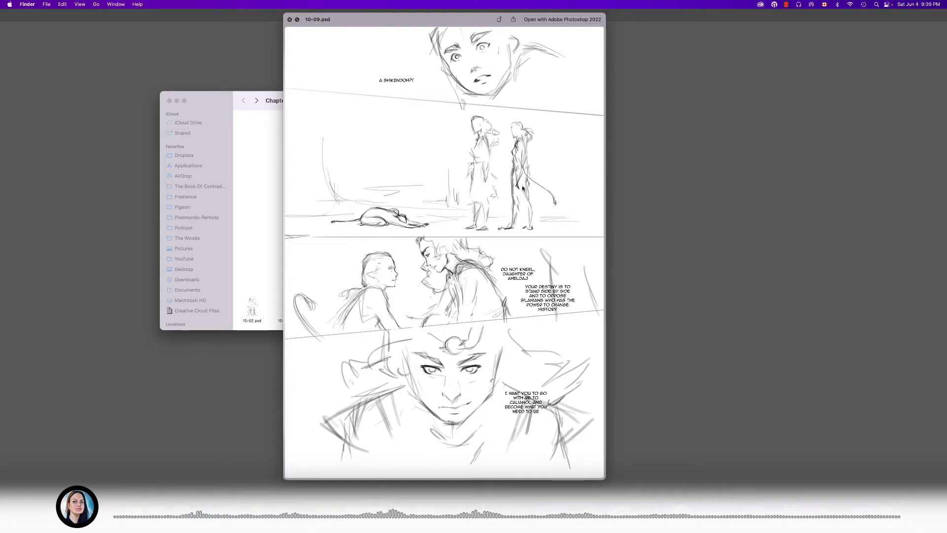
pyautogui.press('space')
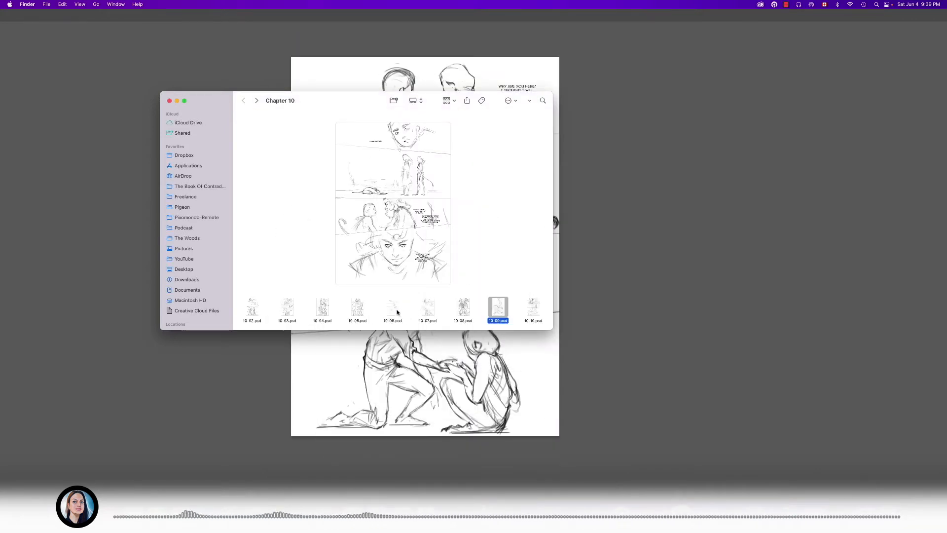
# - Examine the large previews of 10-06.psd and 10-07.psd one after the other, closing each preview
pyautogui.click(397, 312)
pyautogui.press('space')
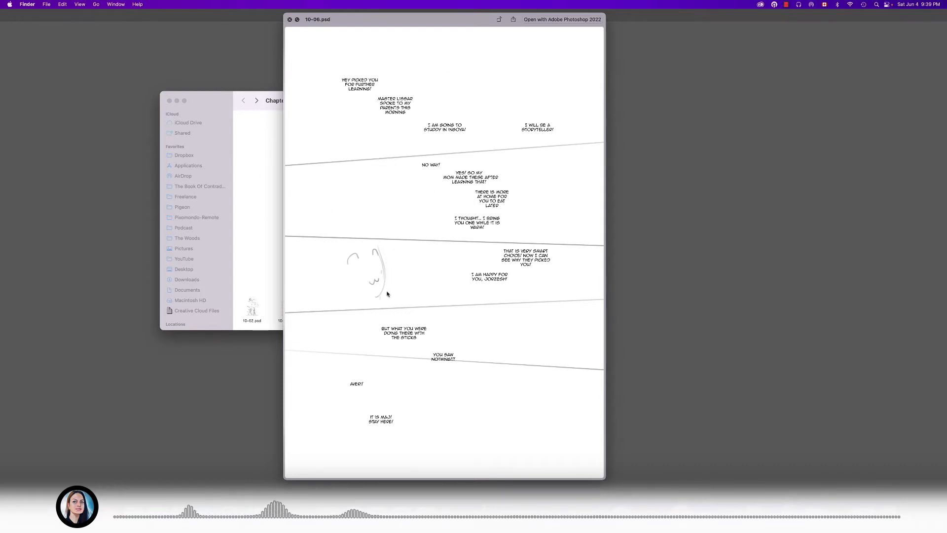
pyautogui.press('space')
pyautogui.press('Right')
pyautogui.press('space')
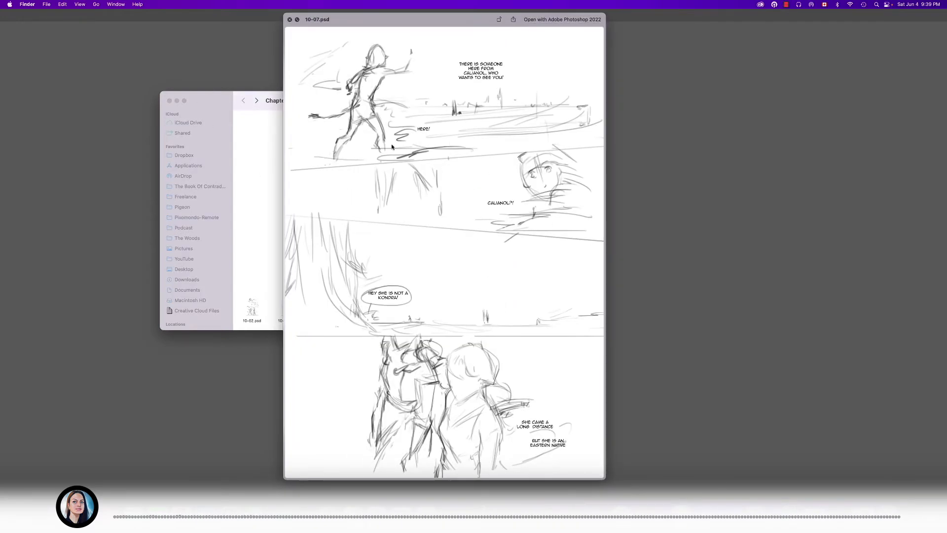
pyautogui.press('space')
# - Open 10-06.psd from the Chapter 10 folder in Photoshop
pyautogui.click(358, 307)
pyautogui.press('Right')
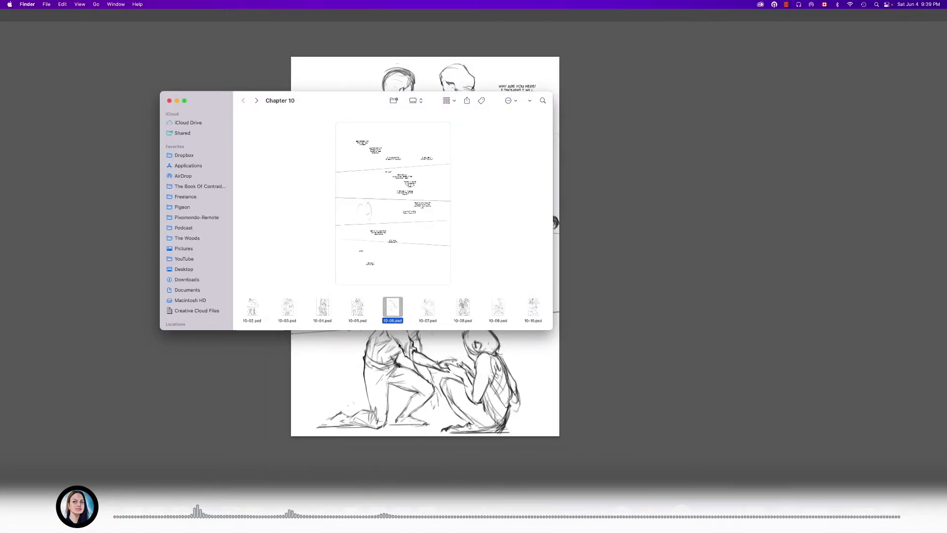
pyautogui.doubleClick(392, 306)
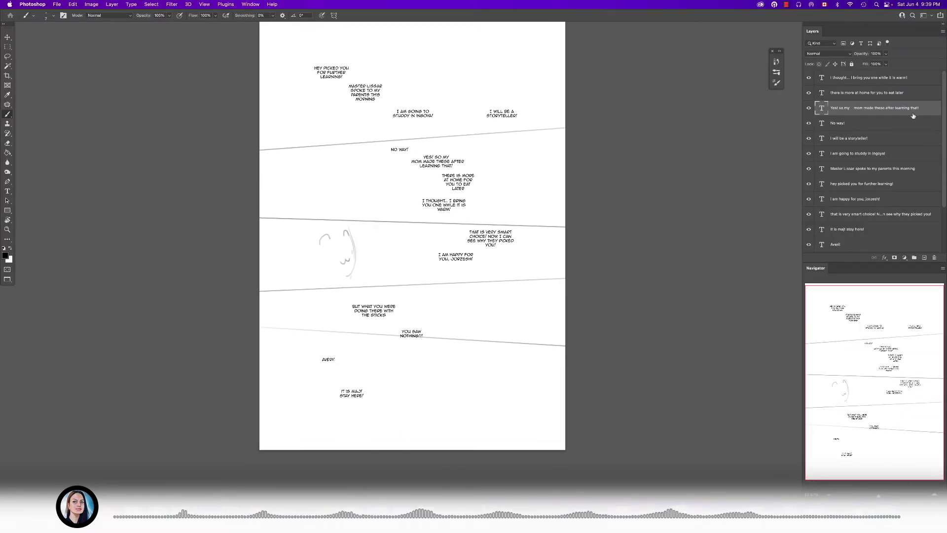
# - Select all of the page's dialogue text layers and put them into one layer group
pyautogui.scroll(-4, 893, 109)
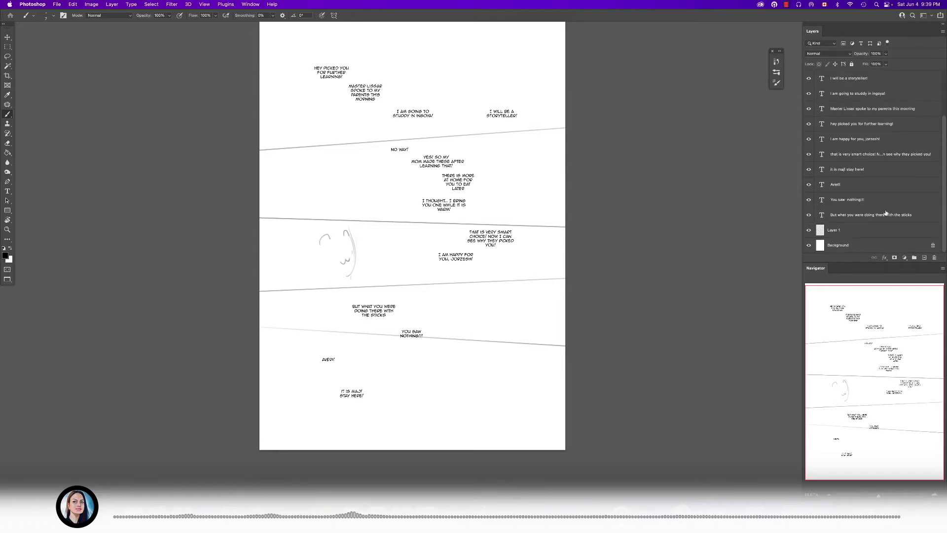
pyautogui.keyDown('shift'); pyautogui.click(886, 214); pyautogui.keyUp('shift')
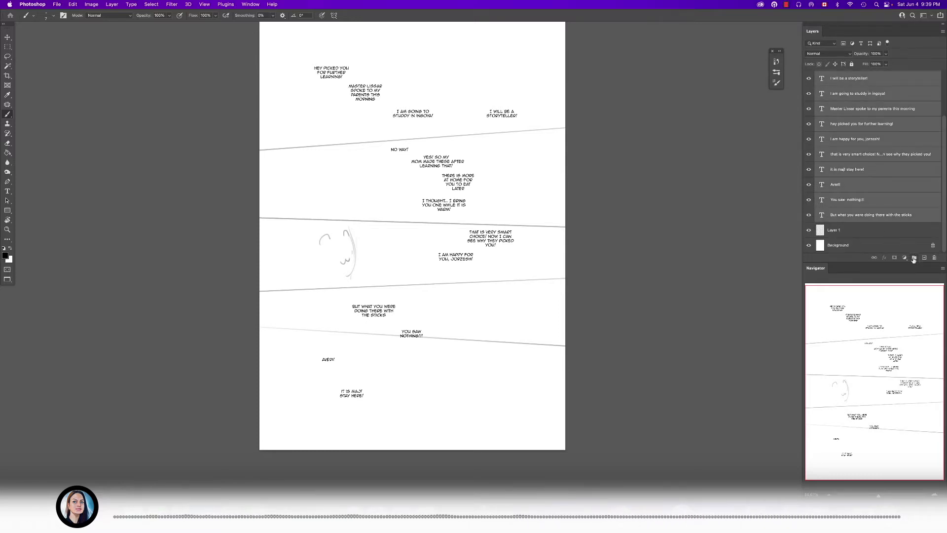
pyautogui.click(914, 258)
# - Duplicate Layer 1, hide the copy as a backup, and make the original Layer 1 active
pyautogui.click(839, 87)
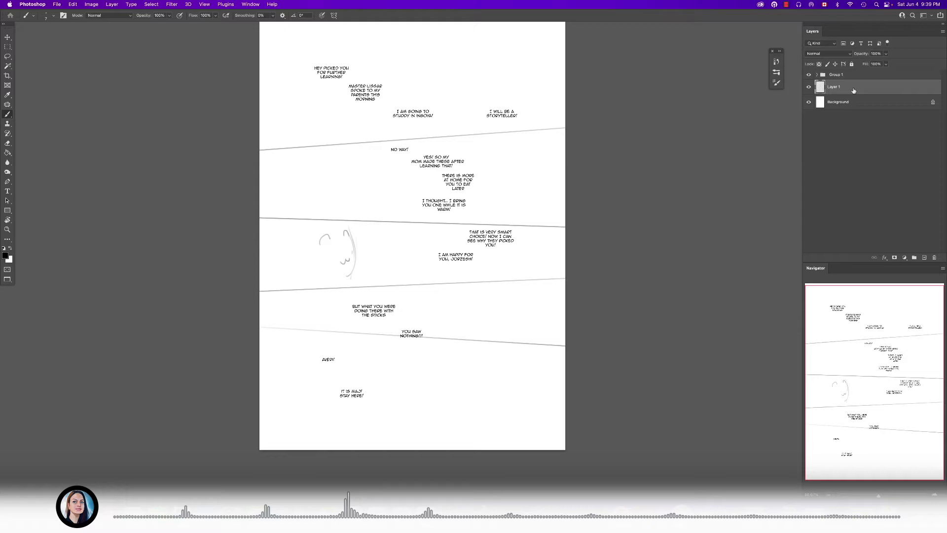
pyautogui.press('super+j')
pyautogui.click(807, 89)
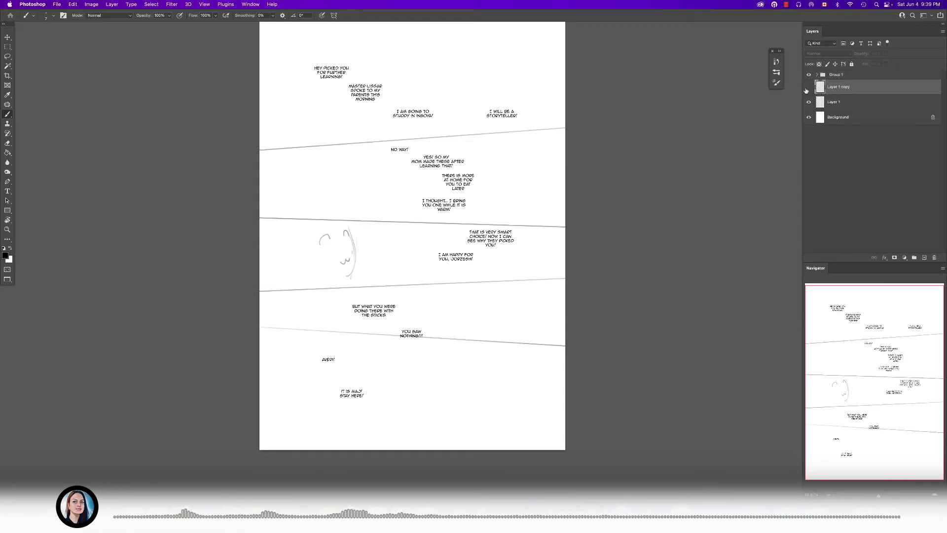
pyautogui.click(832, 106)
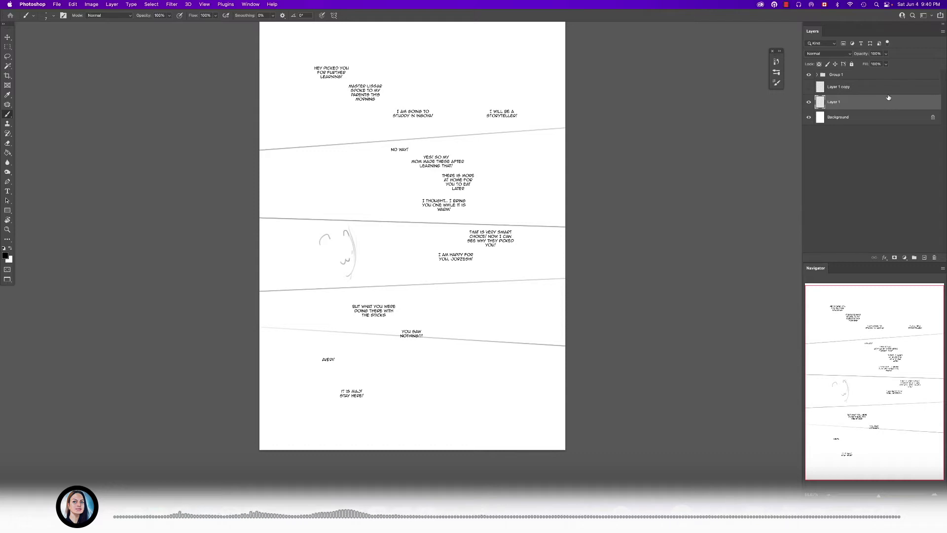
# - Erase the rough face sketch in the third panel on Layer 1, keeping the panel borders
pyautogui.moveTo(192, 275)
pyautogui.mouseDown()
pyautogui.moveTo(303, 258)
pyautogui.moveTo(273, 258)
pyautogui.mouseUp()
pyautogui.press('e')
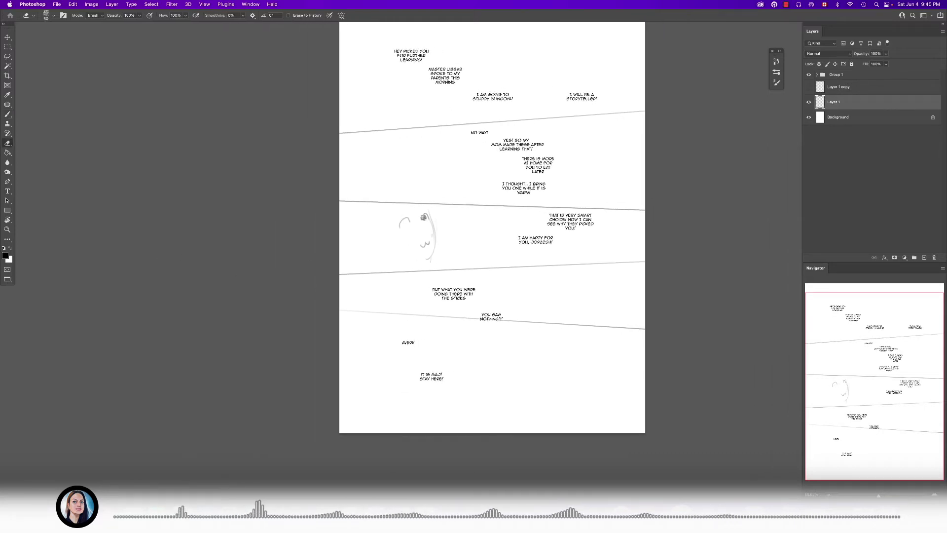
pyautogui.moveTo(430, 216)
pyautogui.mouseDown()
pyautogui.moveTo(411, 253)
pyautogui.moveTo(439, 251)
pyautogui.moveTo(432, 214)
pyautogui.moveTo(398, 265)
pyautogui.mouseUp()
pyautogui.keyDown('super'); pyautogui.moveTo(400, 268); pyautogui.dragTo(421, 284); pyautogui.keyUp('super')
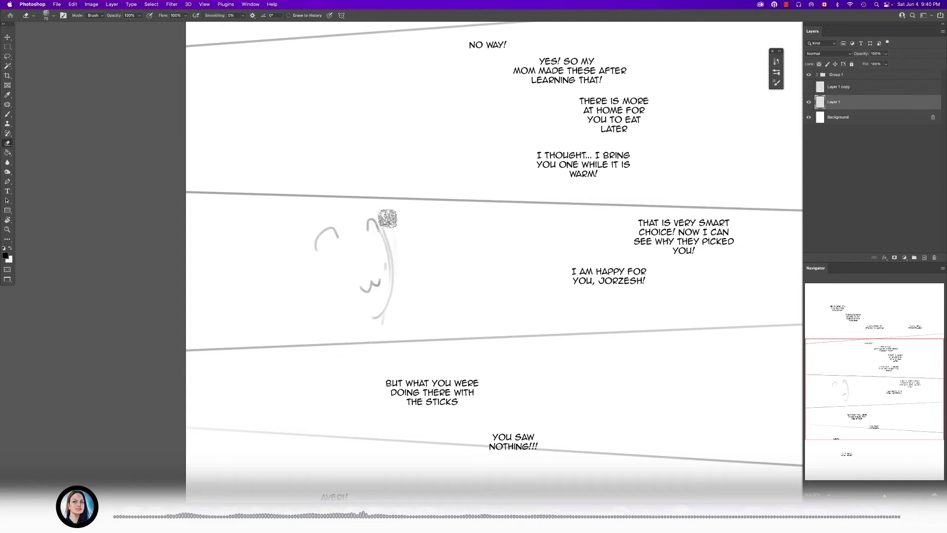
pyautogui.moveTo(387, 218); pyautogui.dragTo(383, 219)
pyautogui.moveTo(380, 324)
pyautogui.mouseDown()
pyautogui.moveTo(373, 224)
pyautogui.moveTo(337, 225)
pyautogui.moveTo(310, 251)
pyautogui.mouseUp()
pyautogui.moveTo(409, 212)
pyautogui.keyDown('super'); pyautogui.mouseDown()
pyautogui.moveTo(365, 295)
pyautogui.moveTo(411, 254)
pyautogui.mouseUp(); pyautogui.keyUp('super')
# - Activate the Brush tool and examine how the dialogue is laid out across the empty panels
pyautogui.press('b')
pyautogui.moveTo(385, 179); pyautogui.dragTo(389, 223)
pyautogui.keyDown('super'); pyautogui.moveTo(389, 222); pyautogui.dragTo(348, 228); pyautogui.keyUp('super')
pyautogui.moveTo(346, 195)
pyautogui.keyDown('super'); pyautogui.mouseDown()
pyautogui.moveTo(362, 205)
pyautogui.moveTo(361, 184)
pyautogui.moveTo(374, 221)
pyautogui.moveTo(389, 213)
pyautogui.mouseUp(); pyautogui.keyUp('super')
pyautogui.moveTo(445, 266); pyautogui.dragTo(441, 272)
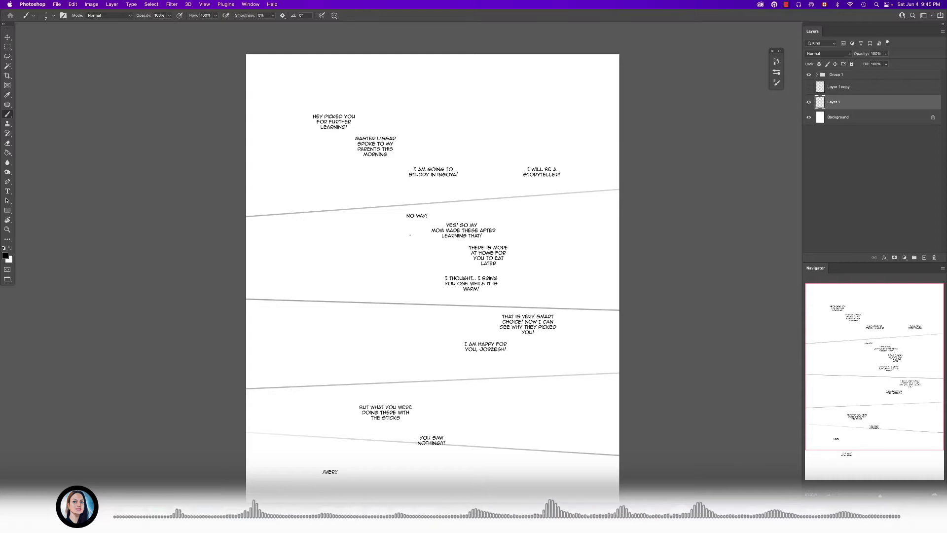
pyautogui.moveTo(468, 203)
pyautogui.mouseDown()
pyautogui.moveTo(483, 194)
pyautogui.moveTo(452, 197)
pyautogui.mouseUp()
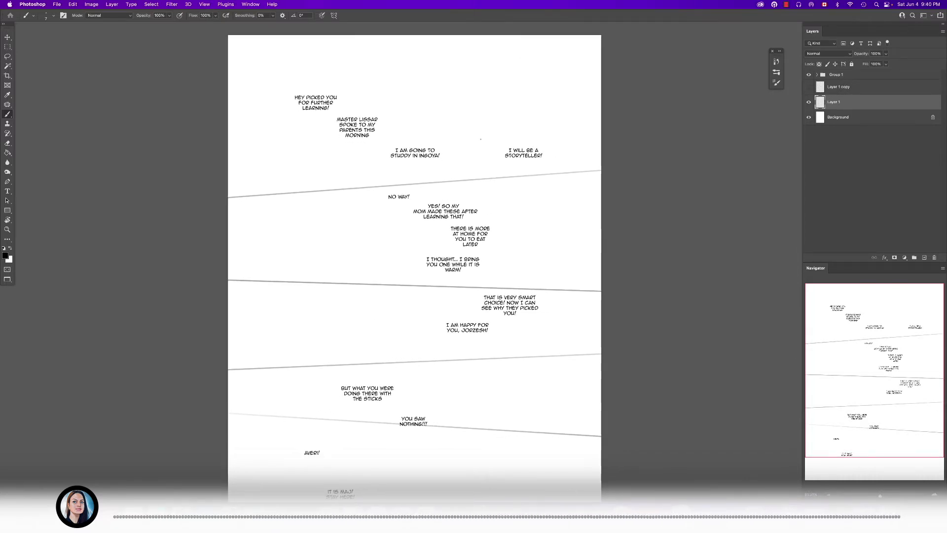
pyautogui.scroll(3, 432, 246)
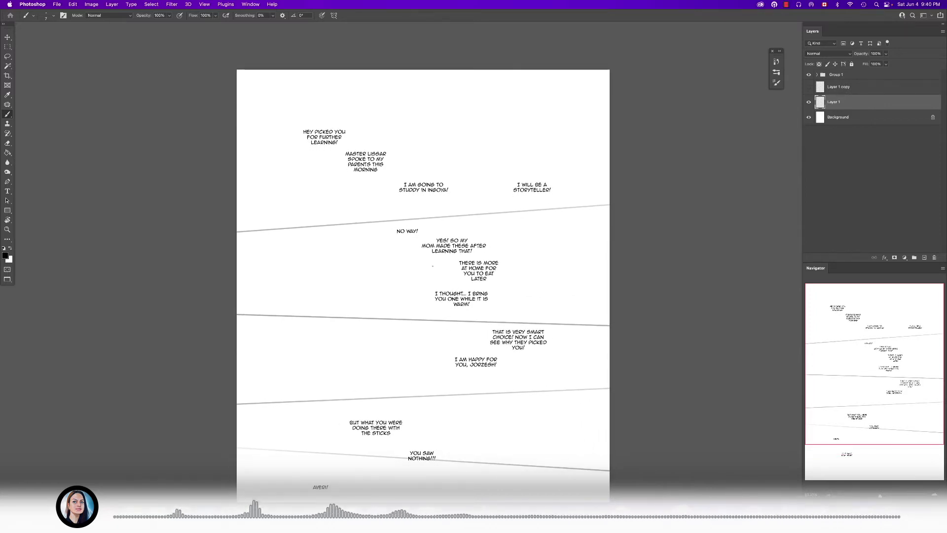
pyautogui.hscroll(-2, 419, 252)
# - Switch to the open 10-04.psd document and examine its sketched panels as reference
pyautogui.press('t')
pyautogui.click(250, 5)
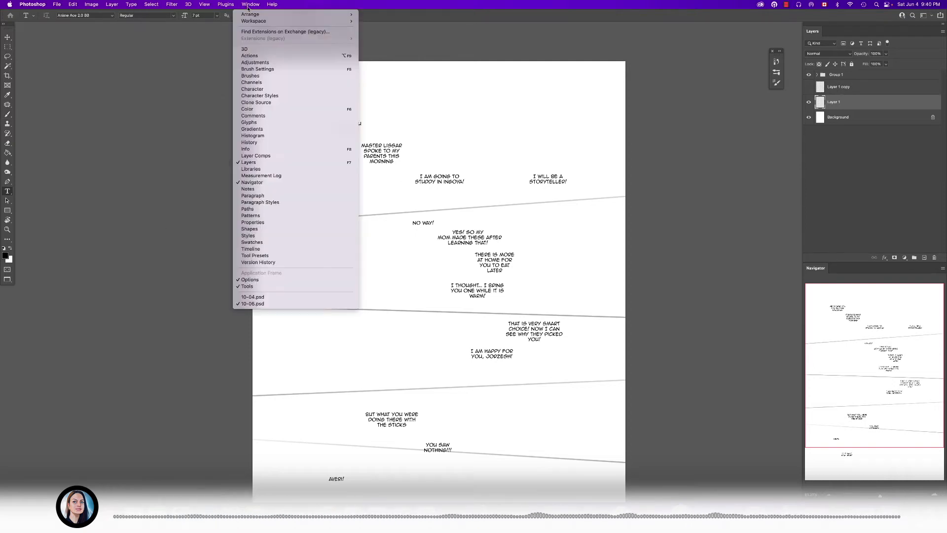
pyautogui.click(263, 297)
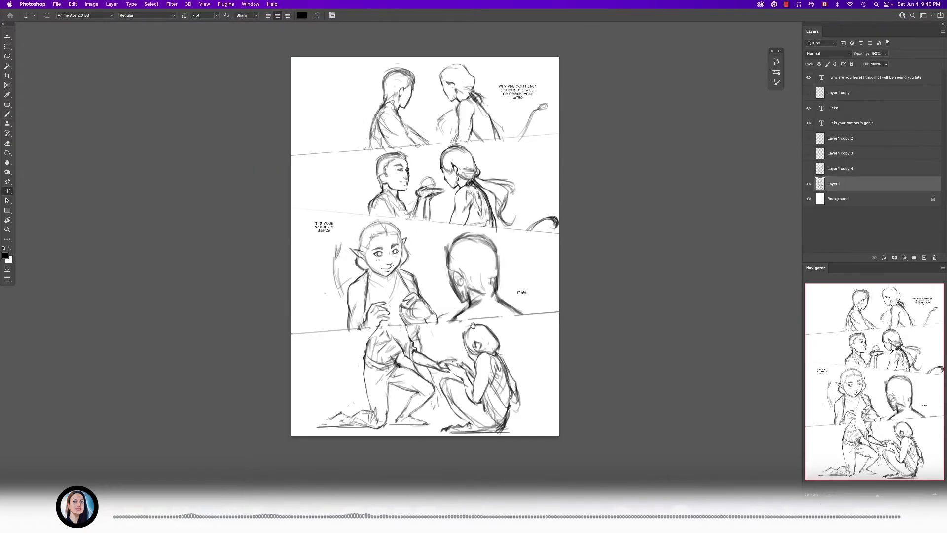
pyautogui.scroll(-1, 463, 305)
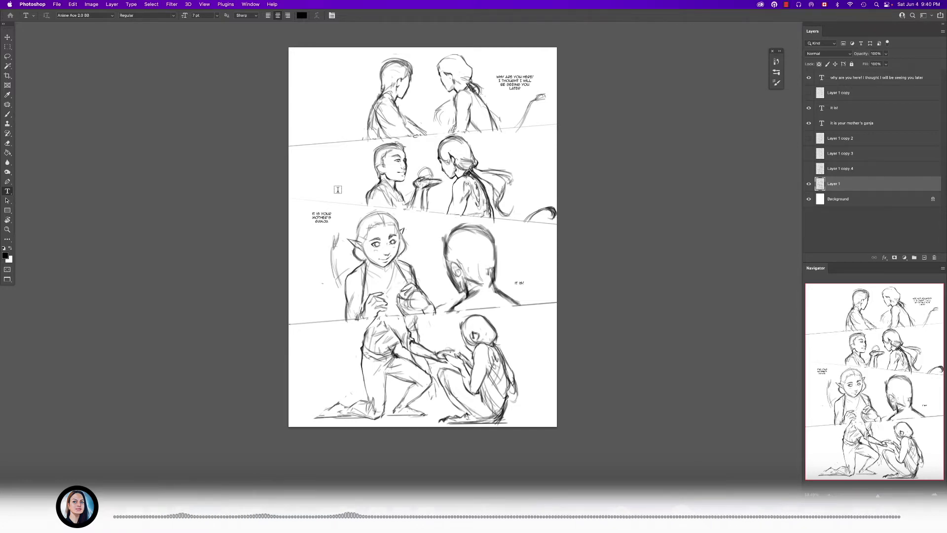
pyautogui.scroll(-1, 463, 252)
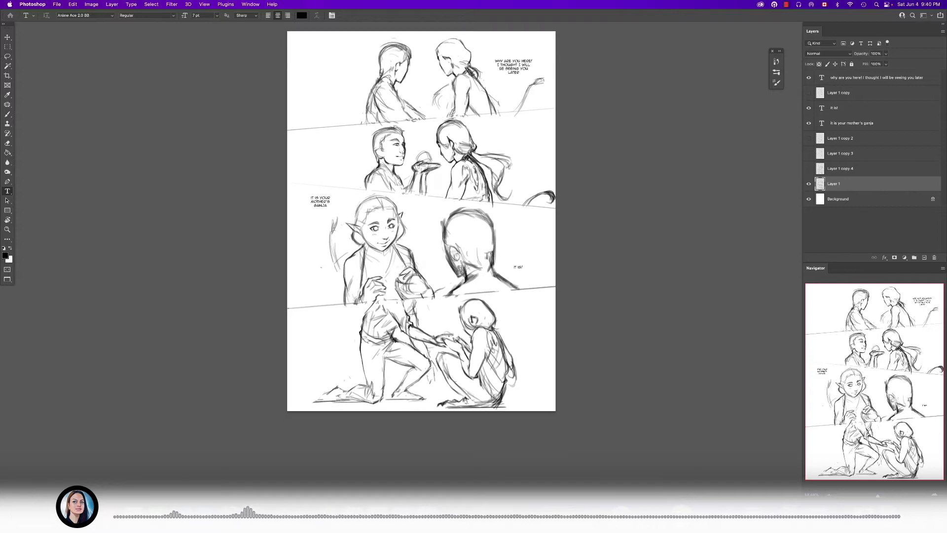
pyautogui.scroll(1, 455, 258)
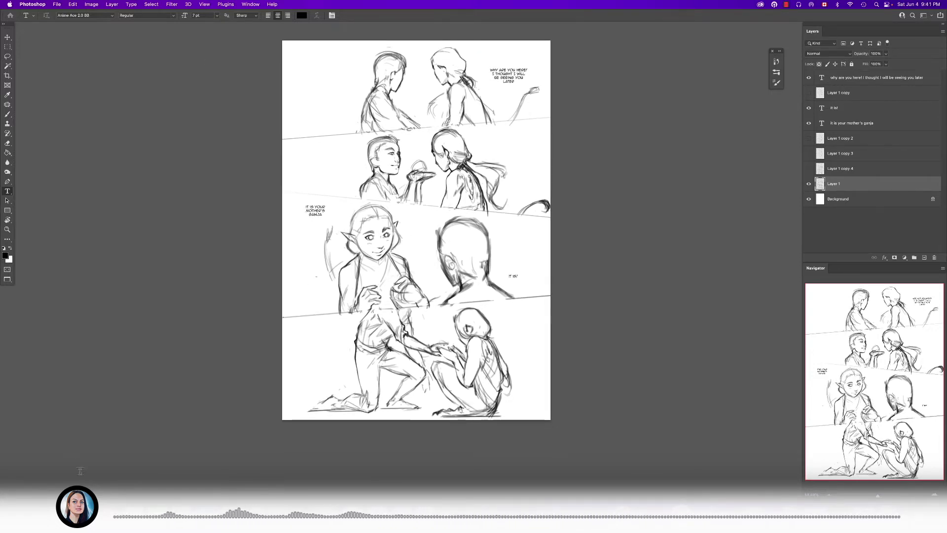
# - Switch to the Chapter 10 folder in Finder and examine 10-05.psd in a large preview
pyautogui.click(57, 513)
pyautogui.press('Left')
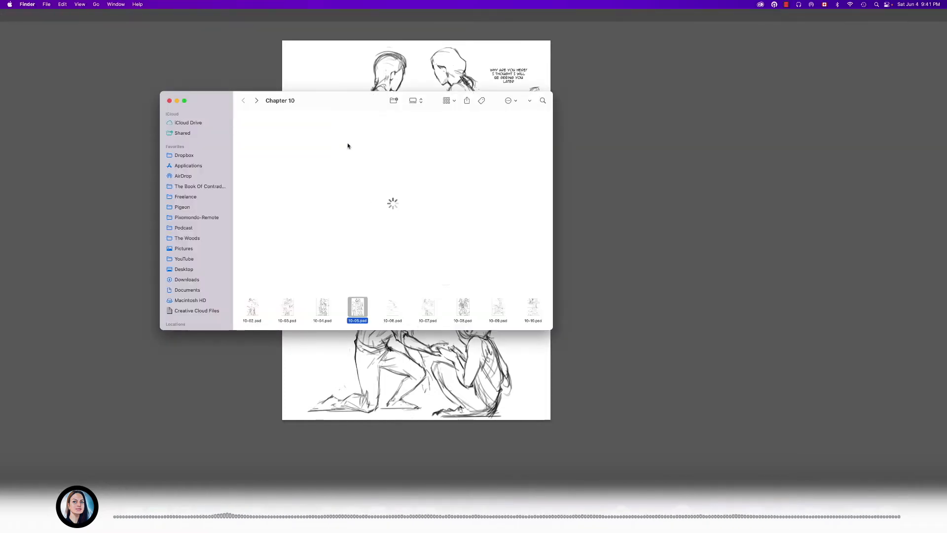
pyautogui.press('space')
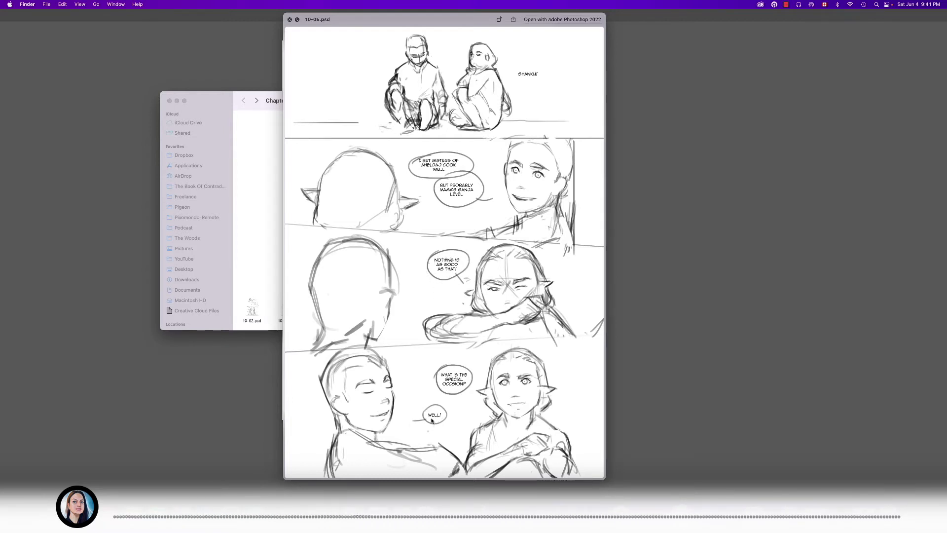
pyautogui.press('space')
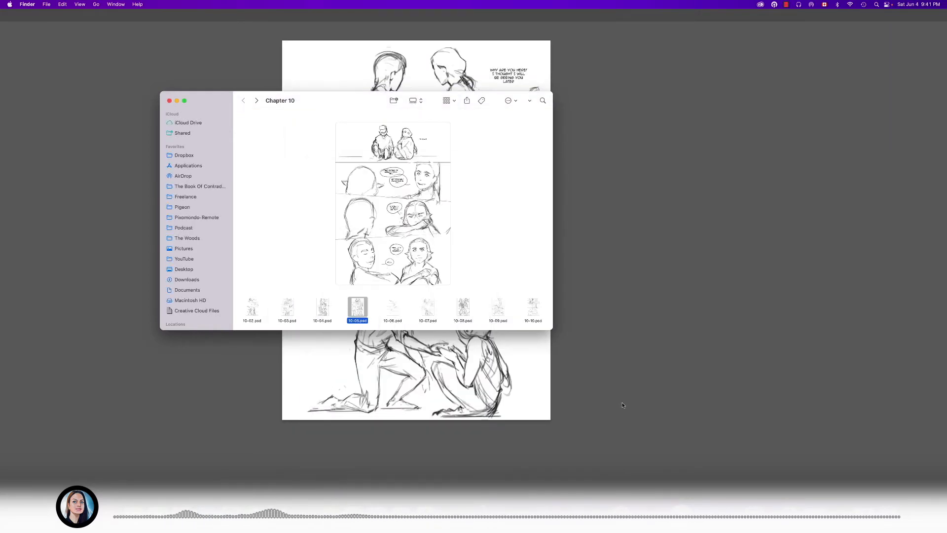
# - Return to 10-06.psd in Photoshop, activate the Brush tool, and frame the upper panels for sketching
pyautogui.click(615, 370)
pyautogui.click(251, 3)
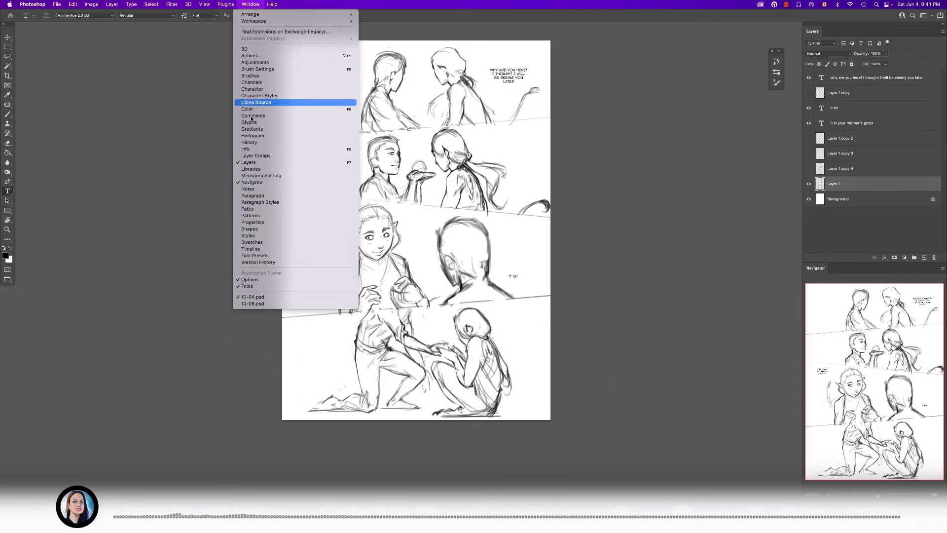
pyautogui.click(286, 302)
pyautogui.moveTo(443, 163)
pyautogui.mouseDown()
pyautogui.moveTo(446, 201)
pyautogui.moveTo(423, 220)
pyautogui.moveTo(463, 201)
pyautogui.mouseUp()
pyautogui.press('b')
pyautogui.scroll(-1, 463, 202)
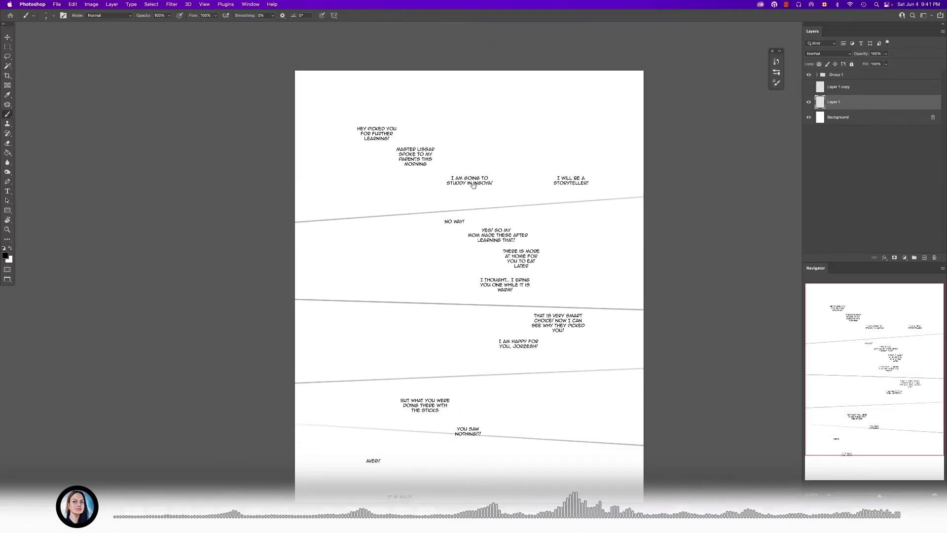
pyautogui.scroll(1, 428, 182)
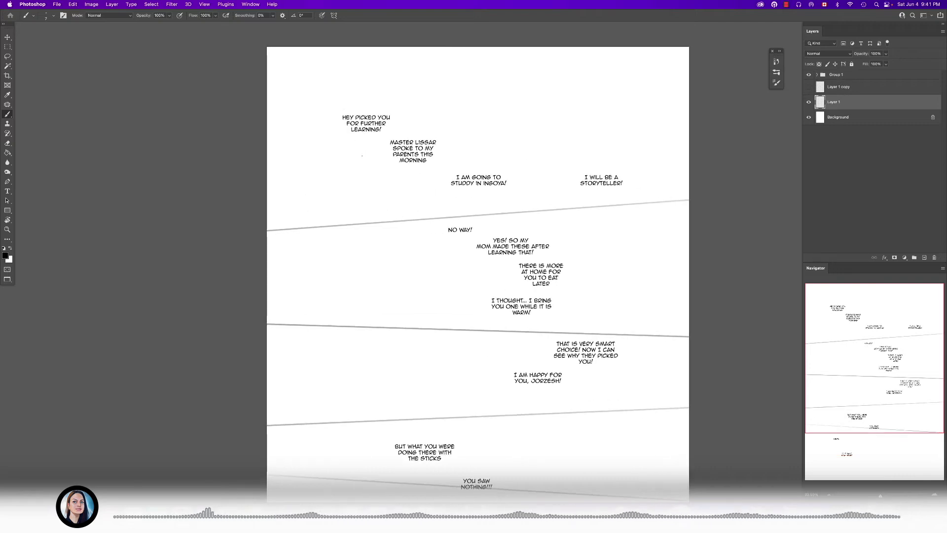
# - Move the "spoke to my parents this morning" line higher in the first panel and place "Hey picked you for further learning!" beneath it
pyautogui.press('t')
pyautogui.moveTo(373, 118); pyautogui.dragTo(371, 124)
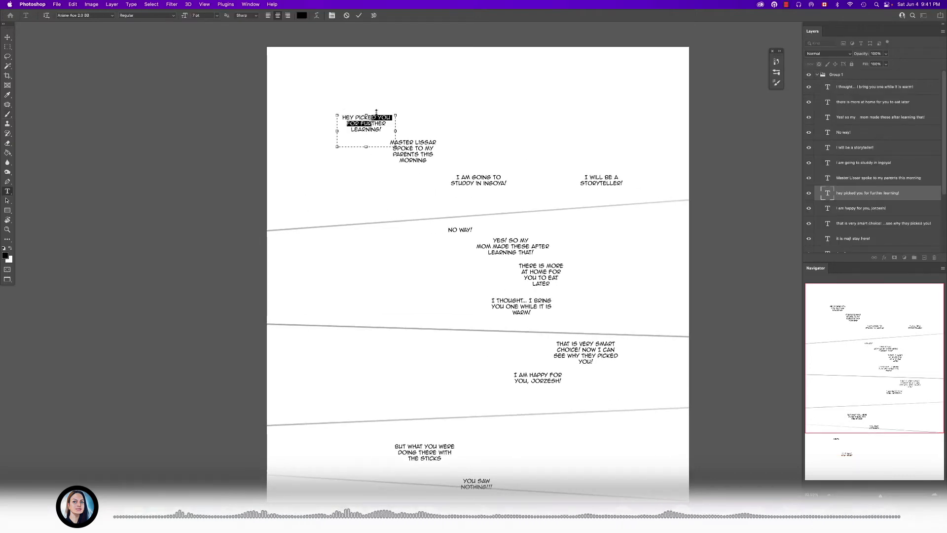
pyautogui.press('Escape')
pyautogui.click(414, 155)
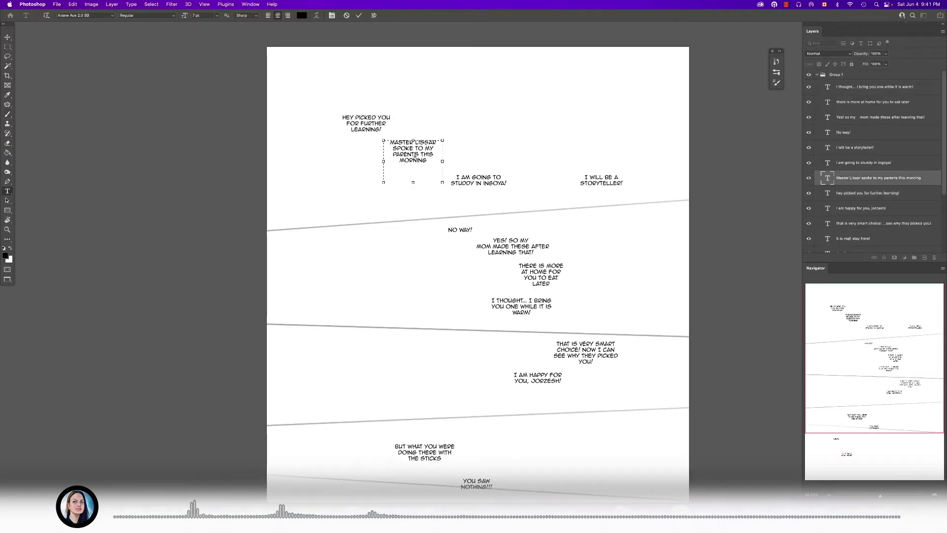
pyautogui.press('Escape')
pyautogui.moveTo(425, 164); pyautogui.dragTo(451, 144)
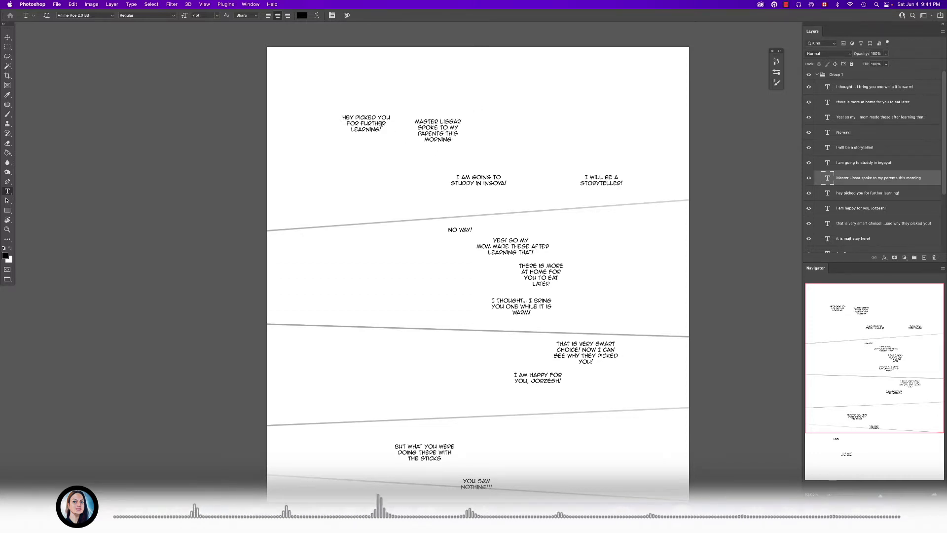
pyautogui.click(365, 118)
pyautogui.press('Escape')
pyautogui.moveTo(371, 118); pyautogui.dragTo(496, 149)
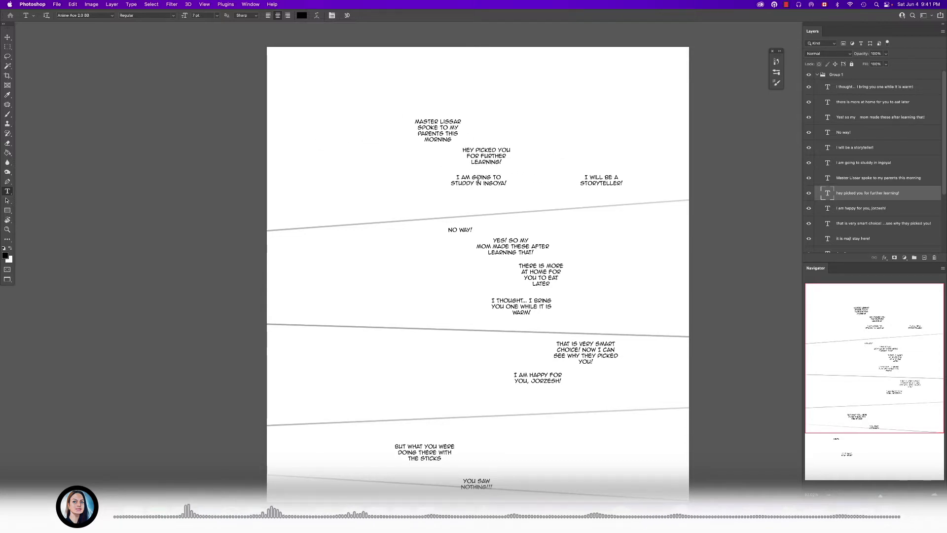
# - Shift "I am going to studdy in Ingoya!" rightward and move "I will be a storyteller!" above the other first-panel lines
pyautogui.click(497, 185)
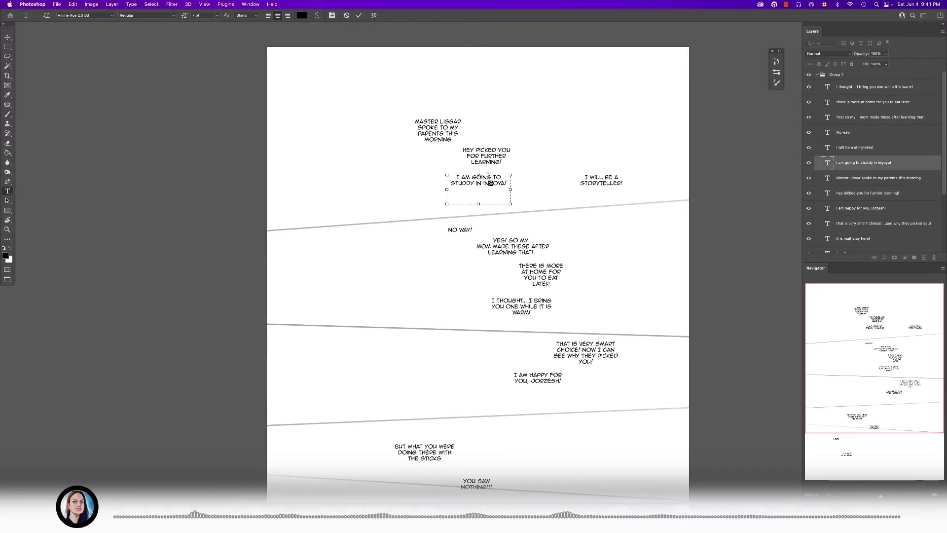
pyautogui.moveTo(497, 187); pyautogui.dragTo(543, 185)
pyautogui.click(603, 180)
pyautogui.click(578, 153)
pyautogui.moveTo(601, 189); pyautogui.dragTo(385, 116)
# - Stack the "spoke to my parents this morning" and "Hey picked you for further learning!" lines below the storyteller line, stepping toward the page's left edge
pyautogui.click(432, 130)
pyautogui.press('super+Return')
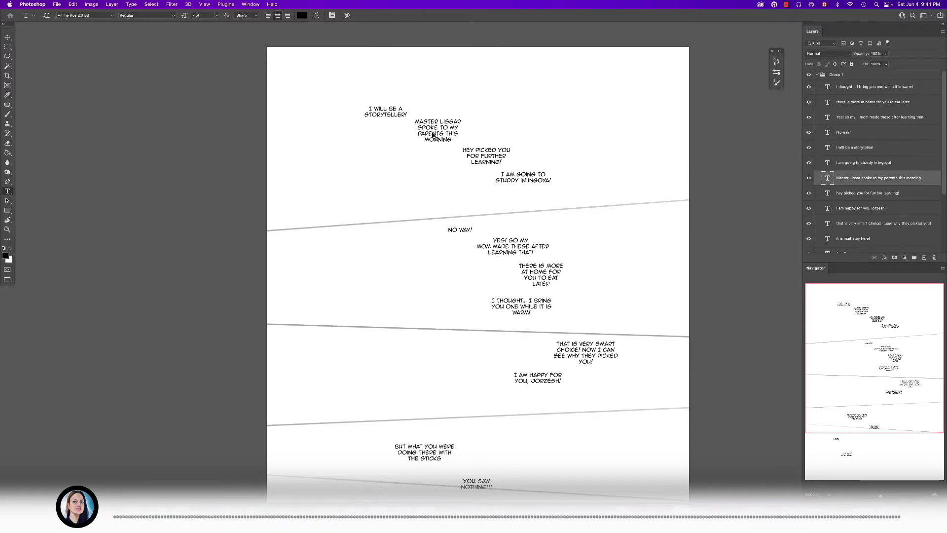
pyautogui.moveTo(444, 139); pyautogui.dragTo(359, 150)
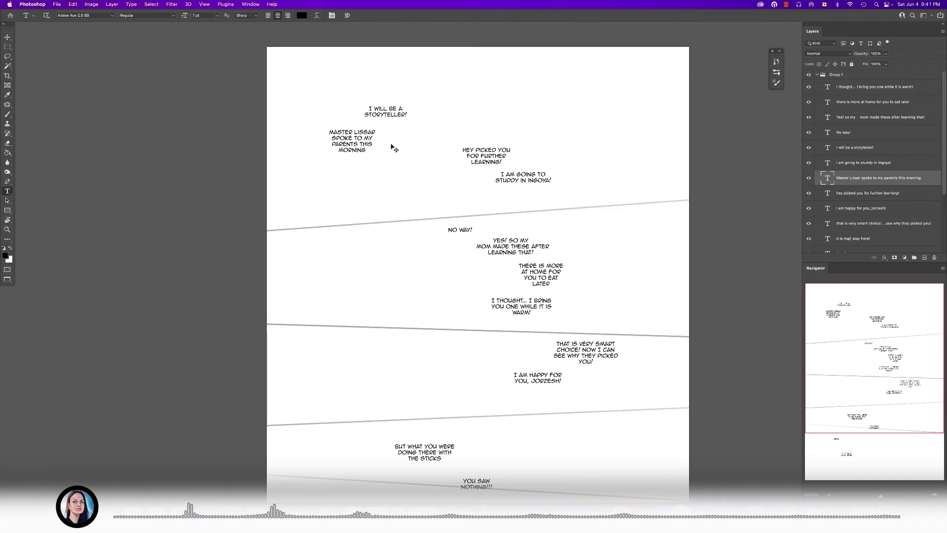
pyautogui.click(487, 158)
pyautogui.moveTo(500, 153); pyautogui.dragTo(346, 167)
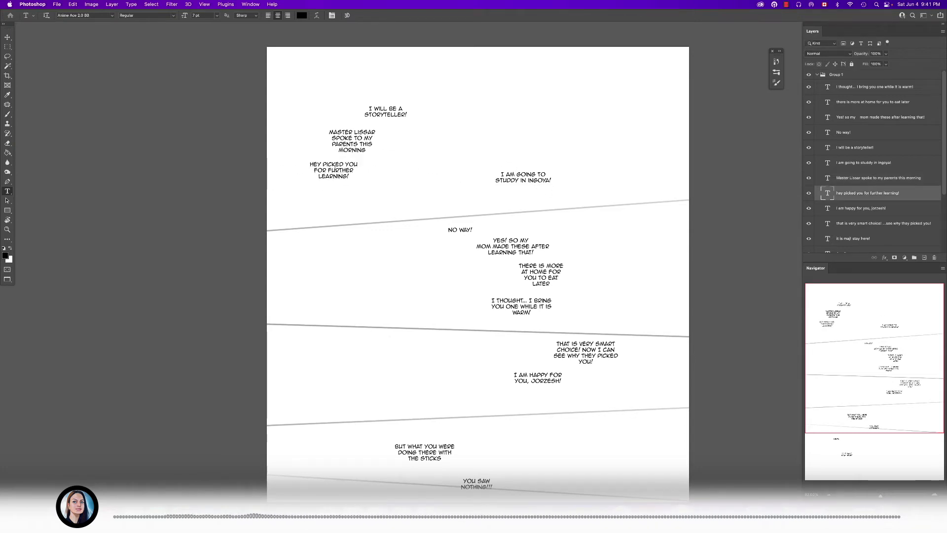
# - Place "I am going to studdy in Ingoya!" third in the left dialogue stack and "Hey picked you for further learning!" lower near the panel's middle
pyautogui.click(335, 177)
pyautogui.moveTo(347, 167); pyautogui.dragTo(464, 183)
pyautogui.click(538, 177)
pyautogui.press('super+Return')
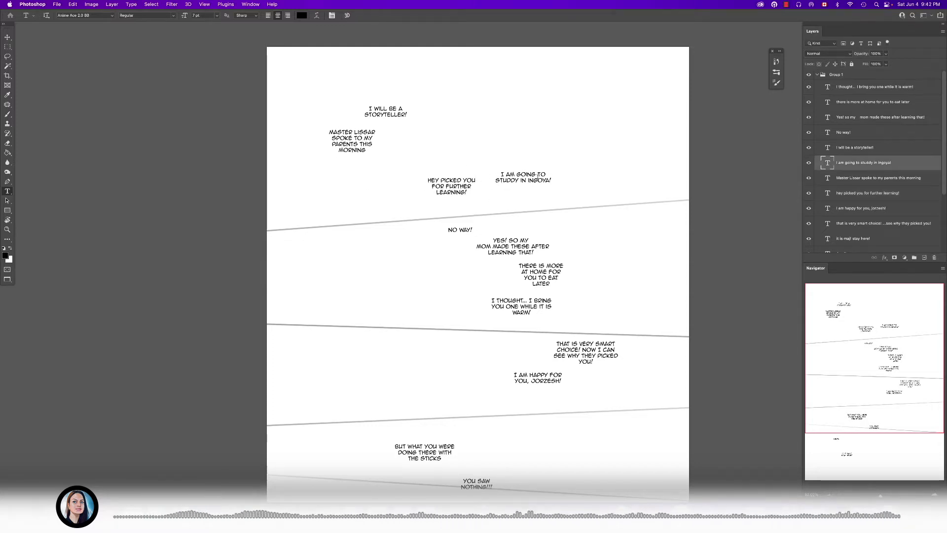
pyautogui.moveTo(532, 181); pyautogui.dragTo(344, 170)
pyautogui.click(446, 186)
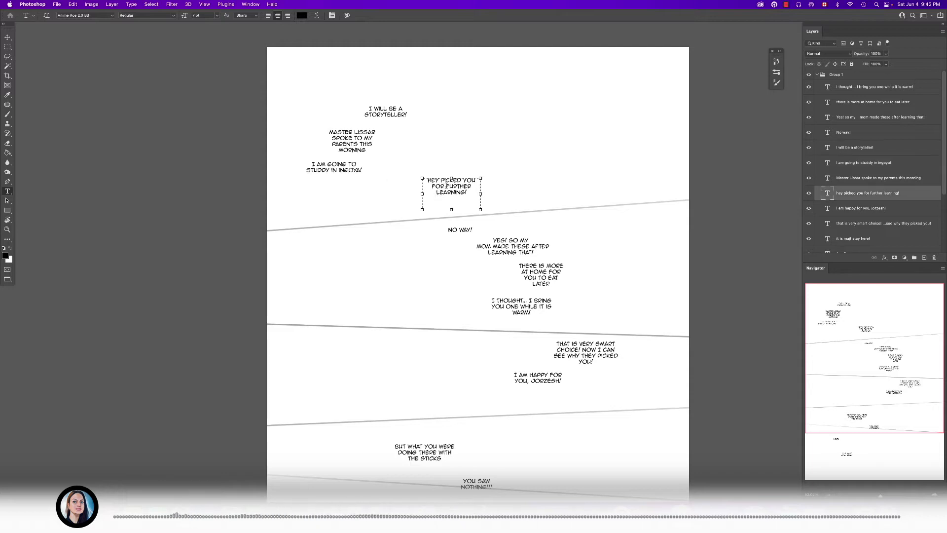
pyautogui.press('super+Return')
pyautogui.moveTo(457, 193); pyautogui.dragTo(461, 195)
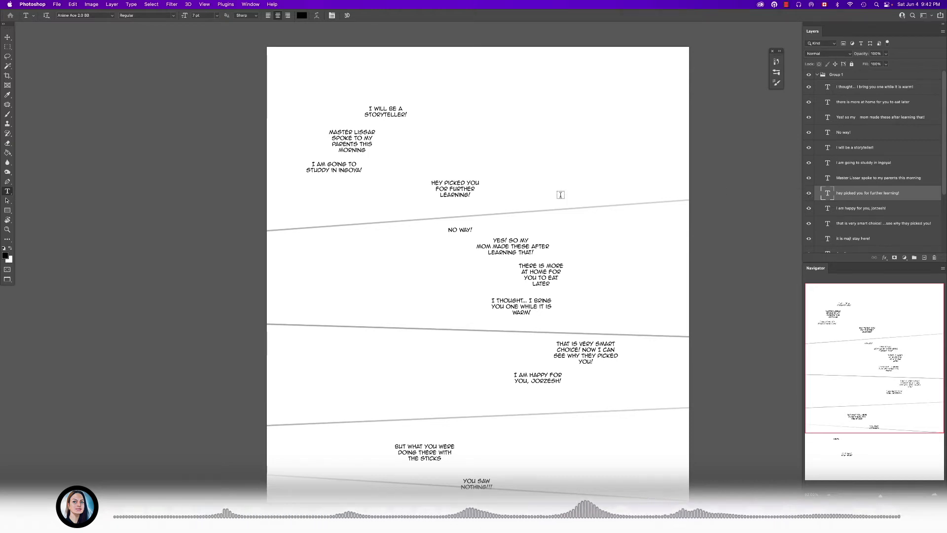
pyautogui.moveTo(454, 178); pyautogui.dragTo(462, 187)
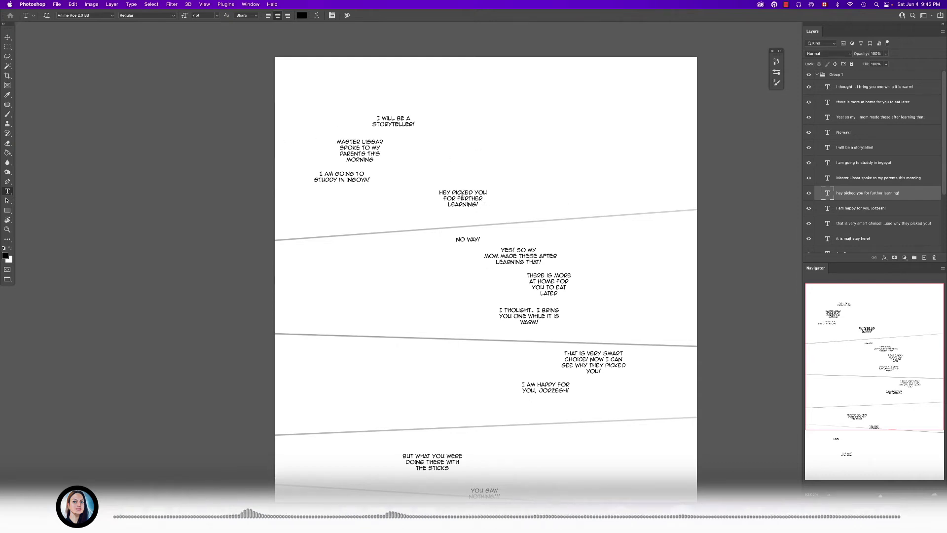
# - Reword the "Hey picked you" line to read "He picked me for further learning!"
pyautogui.click(449, 193)
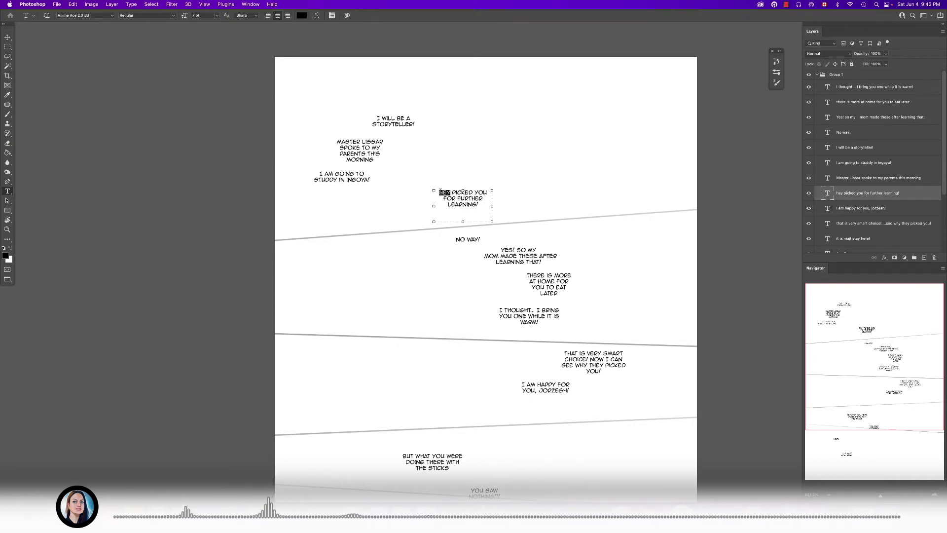
pyautogui.write('he')
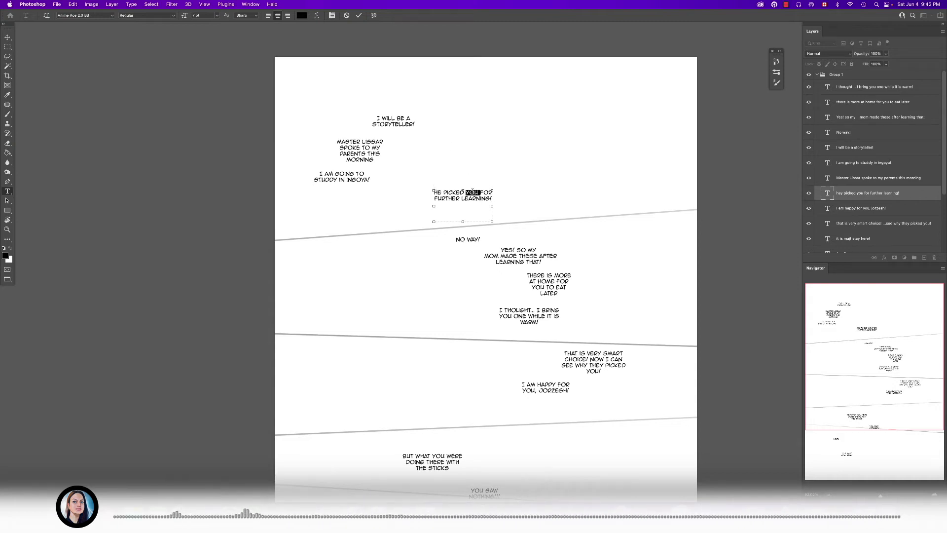
pyautogui.write('me')
pyautogui.press('super+Return')
pyautogui.click(474, 192)
pyautogui.press('super+Return')
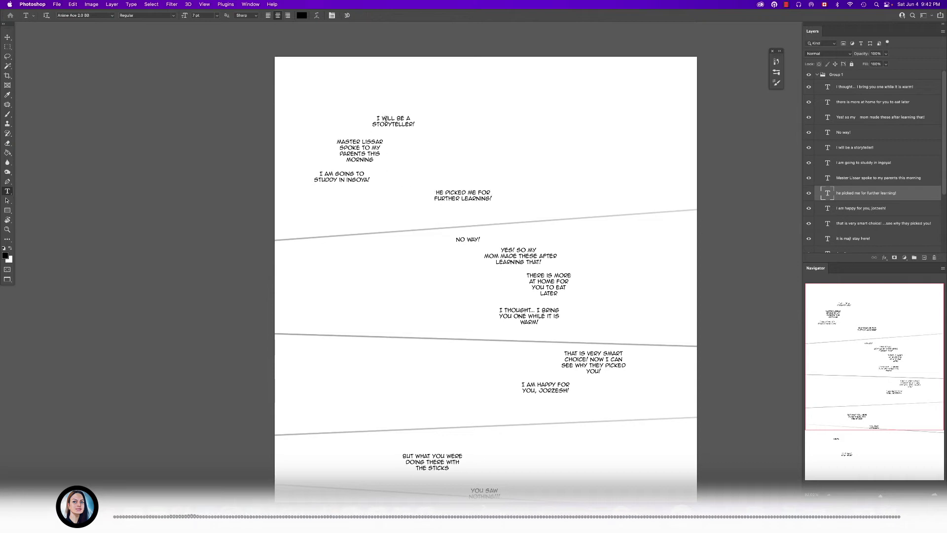
# - Make "He picked me for further learning!" the third line of the left stack, with "I am going to studdy in Ingoya!" below it
pyautogui.click(374, 160)
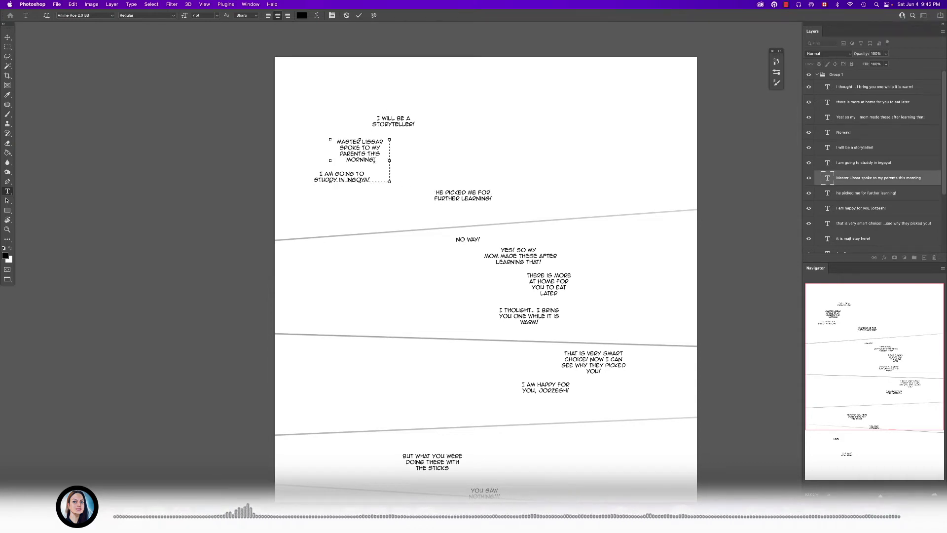
pyautogui.press('super+Return')
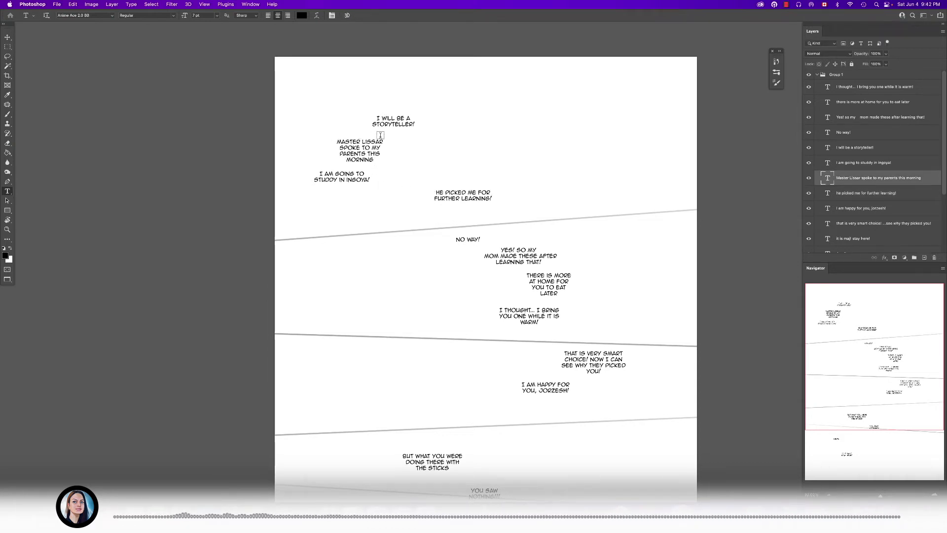
pyautogui.click(342, 177)
pyautogui.press('super+Return')
pyautogui.moveTo(342, 177); pyautogui.dragTo(380, 214)
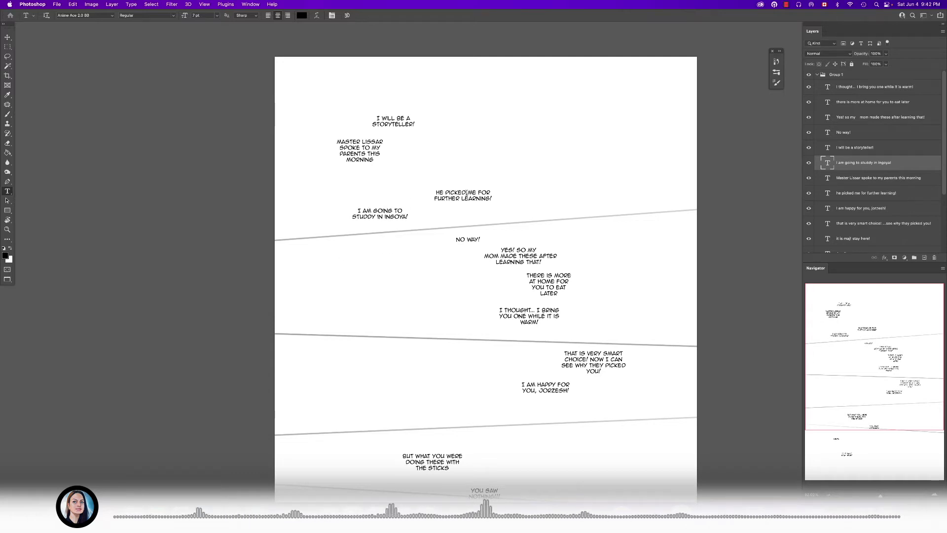
pyautogui.click(483, 196)
pyautogui.press('super+Return')
pyautogui.moveTo(485, 196); pyautogui.dragTo(355, 177)
pyautogui.keyDown('super'); pyautogui.click(377, 216); pyautogui.keyUp('super')
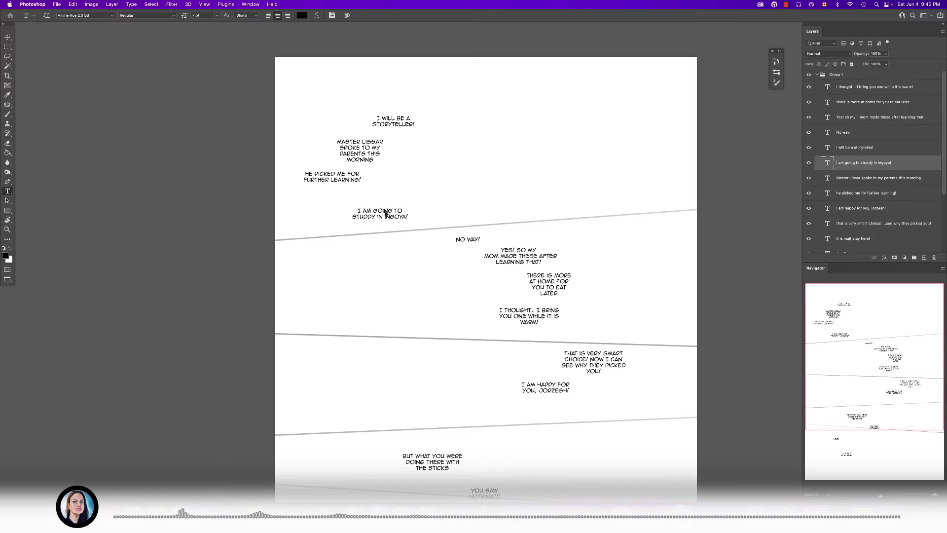
pyautogui.moveTo(395, 217); pyautogui.dragTo(395, 202)
# - Collapse the dialogue group, select Layer 1 with the Brush tool, and enlarge the brush while testing strokes in the first panel
pyautogui.moveTo(476, 202); pyautogui.dragTo(491, 191)
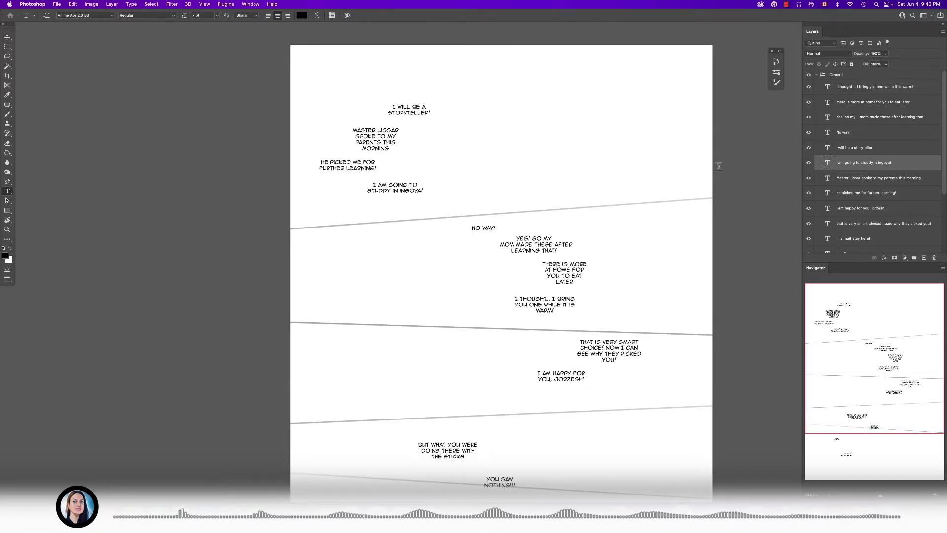
pyautogui.click(817, 75)
pyautogui.click(845, 103)
pyautogui.press('b')
pyautogui.moveTo(497, 158); pyautogui.dragTo(489, 205)
pyautogui.moveTo(511, 130)
pyautogui.mouseDown()
pyautogui.moveTo(506, 163)
pyautogui.moveTo(515, 165)
pyautogui.mouseUp()
pyautogui.moveTo(521, 178); pyautogui.dragTo(482, 182)
pyautogui.press('super+z')
pyautogui.press(']')
pyautogui.press(']')
pyautogui.press(']')
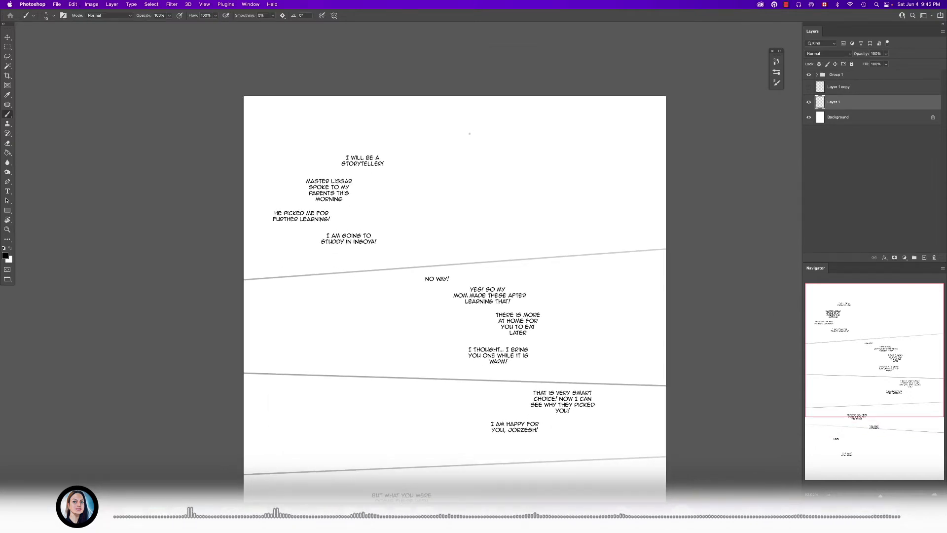
pyautogui.moveTo(453, 173); pyautogui.dragTo(450, 166)
pyautogui.moveTo(464, 127); pyautogui.dragTo(455, 154)
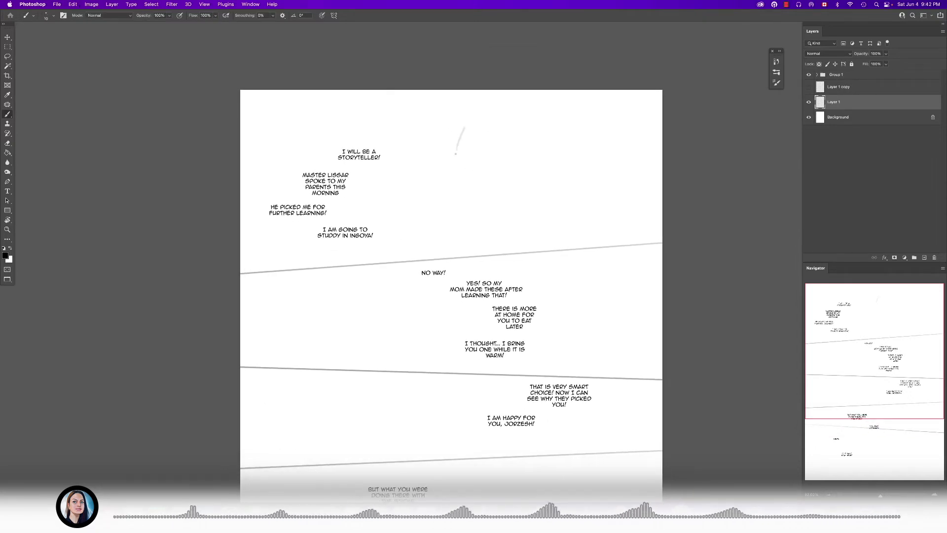
pyautogui.press(']')
pyautogui.press('super+z')
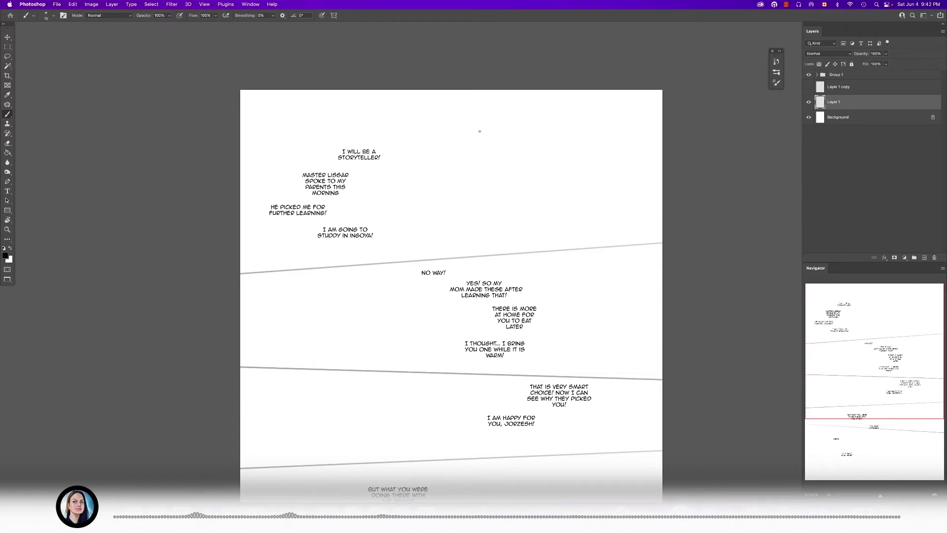
# - Sketch the left contour, centre line, and jaw of a large head in the right part of the first panel
pyautogui.moveTo(483, 127); pyautogui.dragTo(504, 112)
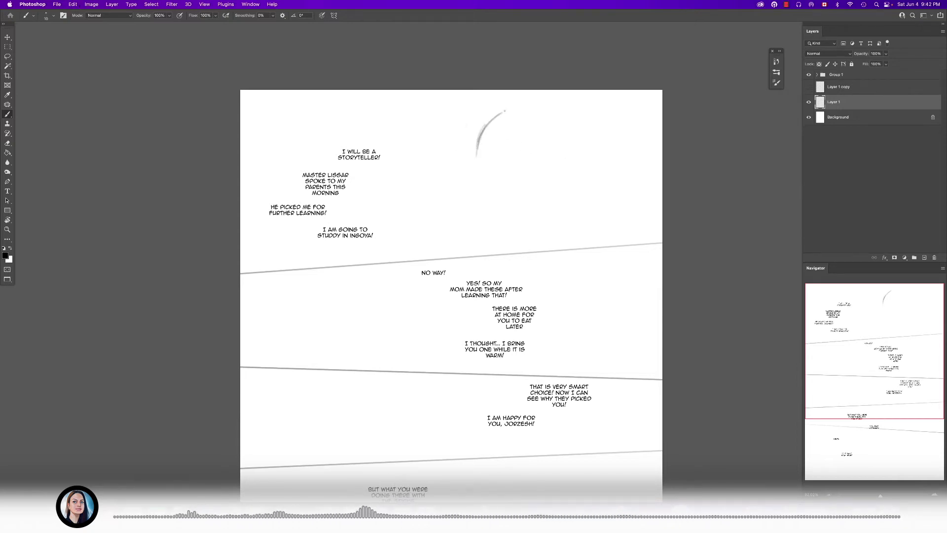
pyautogui.moveTo(477, 148); pyautogui.dragTo(482, 181)
pyautogui.moveTo(497, 230); pyautogui.dragTo(567, 205)
pyautogui.moveTo(493, 213); pyautogui.dragTo(544, 219)
pyautogui.moveTo(476, 157); pyautogui.dragTo(493, 217)
pyautogui.moveTo(507, 152); pyautogui.dragTo(497, 226)
pyautogui.moveTo(475, 159)
pyautogui.mouseDown()
pyautogui.moveTo(496, 219)
pyautogui.moveTo(515, 239)
pyautogui.moveTo(556, 205)
pyautogui.mouseUp()
pyautogui.moveTo(556, 201)
pyautogui.mouseDown()
pyautogui.moveTo(543, 226)
pyautogui.moveTo(560, 206)
pyautogui.mouseUp()
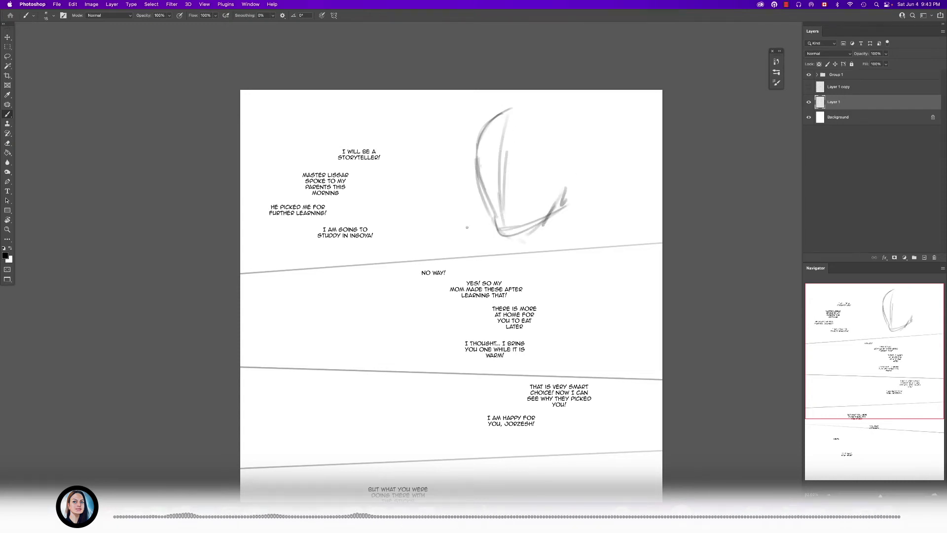
# - Rough in the neck and shoulder lines on both sides of the head in the first panel
pyautogui.moveTo(461, 204); pyautogui.dragTo(449, 213)
pyautogui.moveTo(486, 201); pyautogui.dragTo(454, 230)
pyautogui.moveTo(580, 218); pyautogui.dragTo(614, 242)
pyautogui.moveTo(598, 214); pyautogui.dragTo(616, 236)
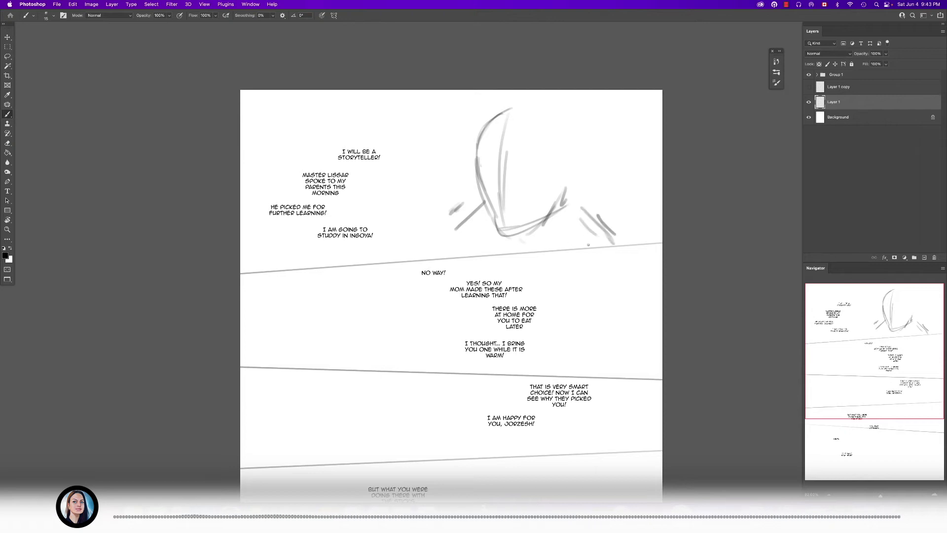
pyautogui.moveTo(490, 208); pyautogui.dragTo(443, 242)
# - Sketch a partial second figure with a long curved contour along the left edge of the first panel
pyautogui.moveTo(246, 112); pyautogui.dragTo(261, 271)
pyautogui.moveTo(271, 226); pyautogui.dragTo(248, 252)
pyautogui.moveTo(253, 141); pyautogui.dragTo(259, 198)
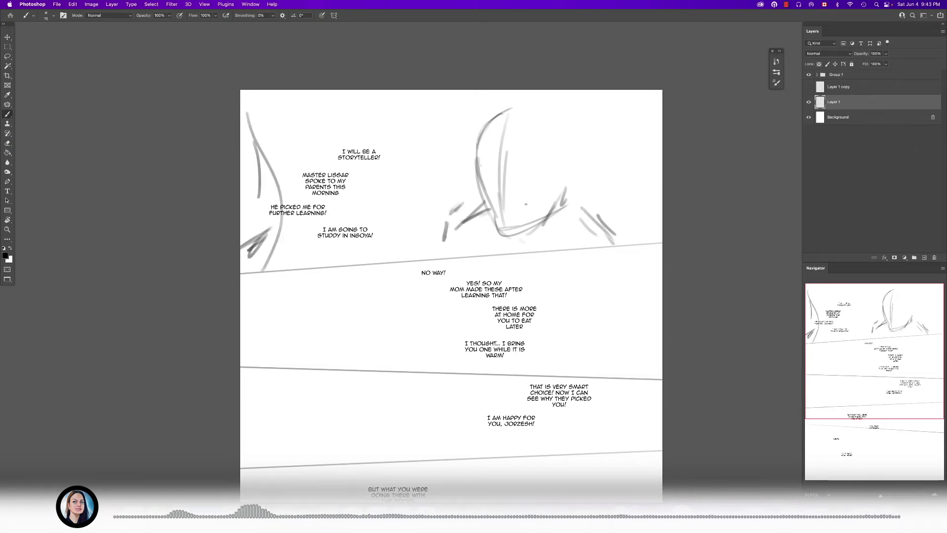
# - Move the four first-panel dialogue lines together rightward, closer to the large head, and collapse the dialogue group
pyautogui.moveTo(490, 200); pyautogui.dragTo(497, 203)
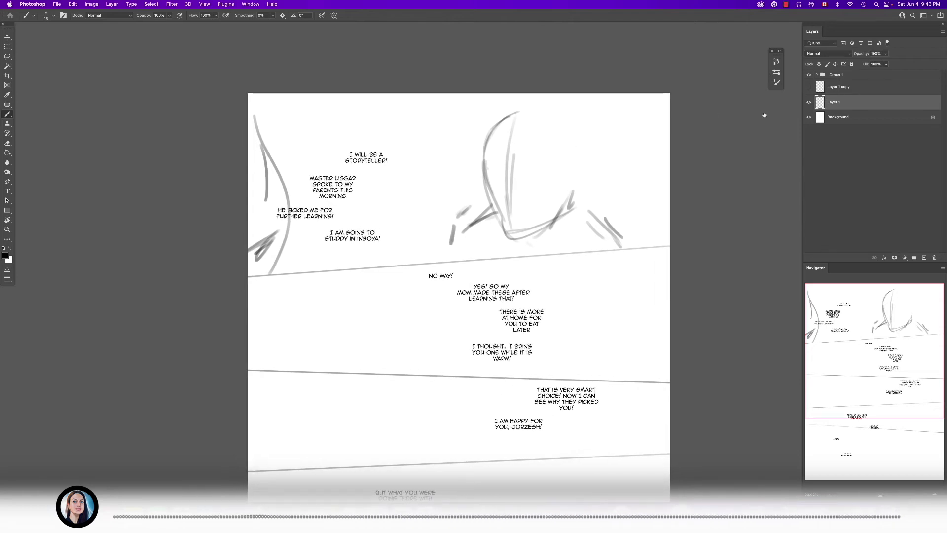
pyautogui.click(821, 75)
pyautogui.moveTo(849, 149); pyautogui.dragTo(830, 212)
pyautogui.moveTo(354, 177); pyautogui.dragTo(415, 169)
pyautogui.click(817, 77)
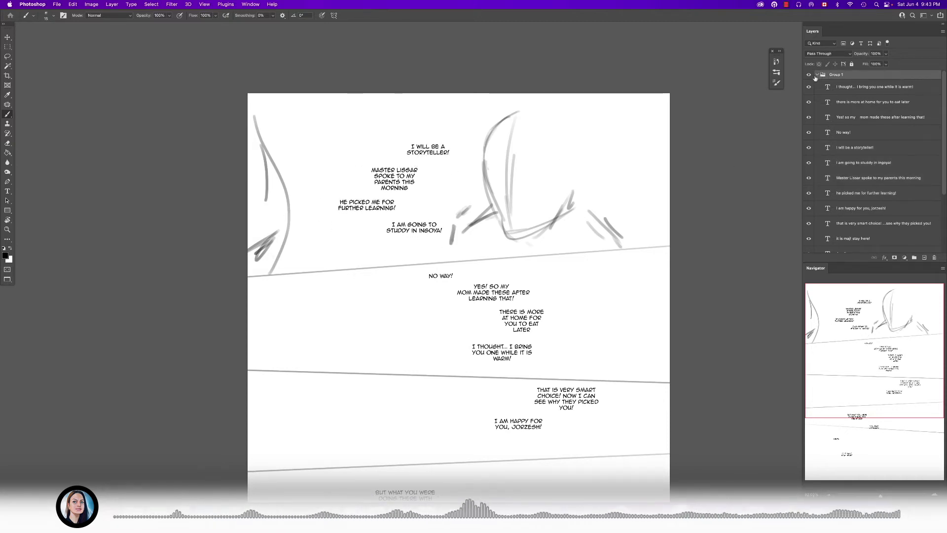
pyautogui.click(816, 75)
# - Lasso the partial left figure on Layer 1, shift it slightly right into the panel, and deselect it
pyautogui.click(839, 105)
pyautogui.press('l')
pyautogui.moveTo(261, 101)
pyautogui.mouseDown()
pyautogui.moveTo(287, 266)
pyautogui.moveTo(259, 101)
pyautogui.mouseUp()
pyautogui.moveTo(268, 224); pyautogui.dragTo(285, 222)
pyautogui.press('super+d')
# - Lasso the head and shoulders sketch, shift it slightly right, deselect it, and close the Discover window
pyautogui.moveTo(516, 101)
pyautogui.mouseDown()
pyautogui.moveTo(467, 192)
pyautogui.moveTo(462, 260)
pyautogui.moveTo(601, 244)
pyautogui.moveTo(596, 114)
pyautogui.moveTo(519, 100)
pyautogui.mouseUp()
pyautogui.moveTo(552, 178); pyautogui.dragTo(586, 186)
pyautogui.press('super+d')
pyautogui.press('super+f')
pyautogui.press('space')
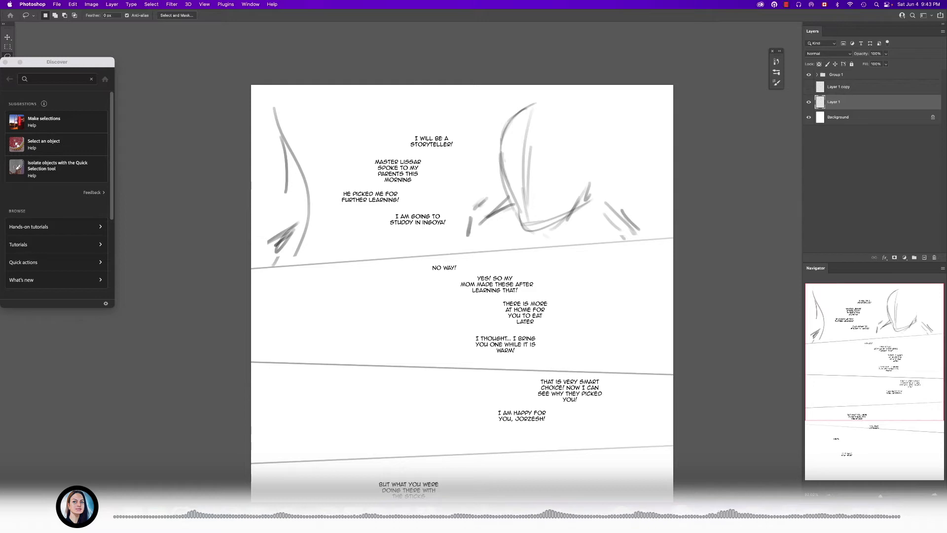
pyautogui.click(5, 63)
# - Sketch the crown and right side of the large head using a smaller brush
pyautogui.press('b')
pyautogui.press('space')
pyautogui.moveTo(473, 237); pyautogui.dragTo(422, 243)
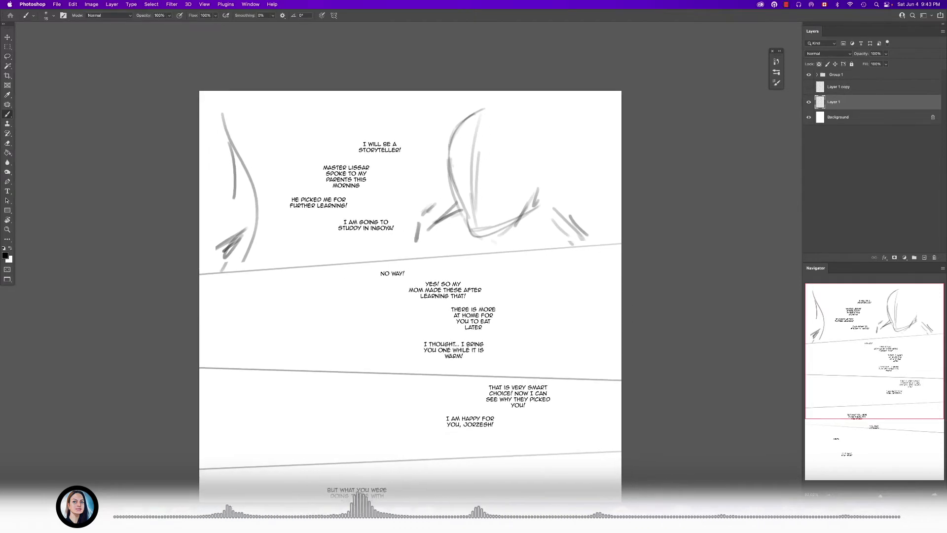
pyautogui.press('[')
pyautogui.moveTo(498, 104)
pyautogui.mouseDown()
pyautogui.moveTo(532, 120)
pyautogui.moveTo(544, 173)
pyautogui.mouseUp()
pyautogui.moveTo(540, 130); pyautogui.dragTo(549, 173)
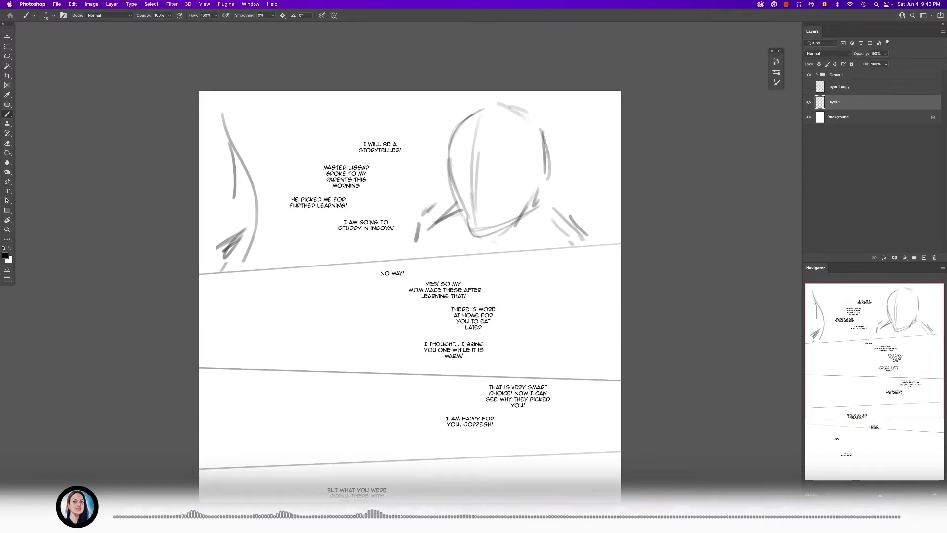
# - Erase the head's old centre line and redraw it farther right with a short eye-level mark
pyautogui.press('e')
pyautogui.moveTo(477, 140)
pyautogui.mouseDown()
pyautogui.moveTo(473, 219)
pyautogui.moveTo(482, 189)
pyautogui.moveTo(481, 207)
pyautogui.mouseUp()
pyautogui.press('b')
pyautogui.moveTo(483, 129)
pyautogui.mouseDown()
pyautogui.moveTo(483, 213)
pyautogui.moveTo(491, 162)
pyautogui.moveTo(483, 188)
pyautogui.mouseUp()
pyautogui.press('e')
pyautogui.press('b')
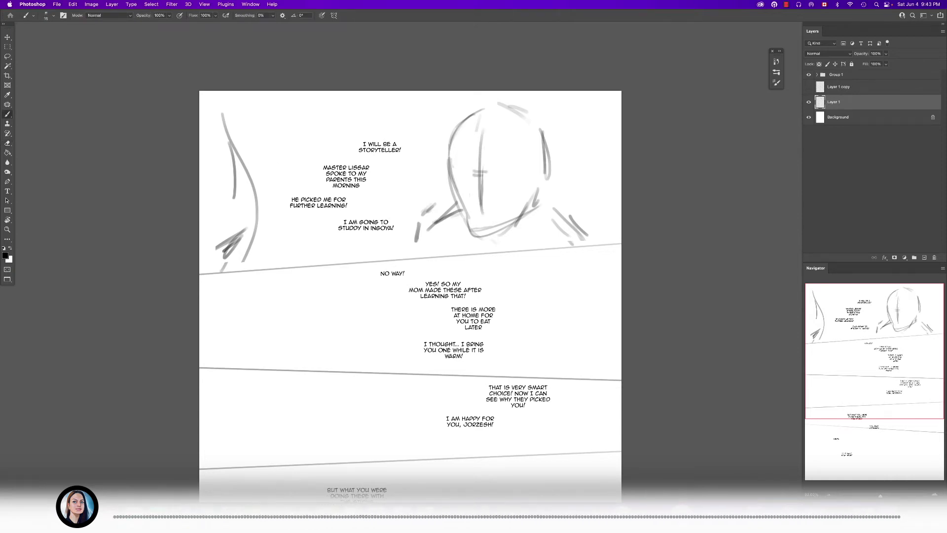
# - Strengthen the skull outline, add ears on both sides, and redraw the jaw and chin lower on the large head
pyautogui.moveTo(497, 237); pyautogui.dragTo(524, 229)
pyautogui.moveTo(504, 232); pyautogui.dragTo(512, 229)
pyautogui.moveTo(534, 117); pyautogui.dragTo(548, 179)
pyautogui.moveTo(499, 108); pyautogui.dragTo(535, 119)
pyautogui.moveTo(462, 122)
pyautogui.mouseDown()
pyautogui.moveTo(528, 114)
pyautogui.moveTo(450, 146)
pyautogui.mouseUp()
pyautogui.moveTo(453, 121); pyautogui.dragTo(451, 148)
pyautogui.moveTo(551, 163)
pyautogui.mouseDown()
pyautogui.moveTo(540, 195)
pyautogui.moveTo(545, 185)
pyautogui.mouseUp()
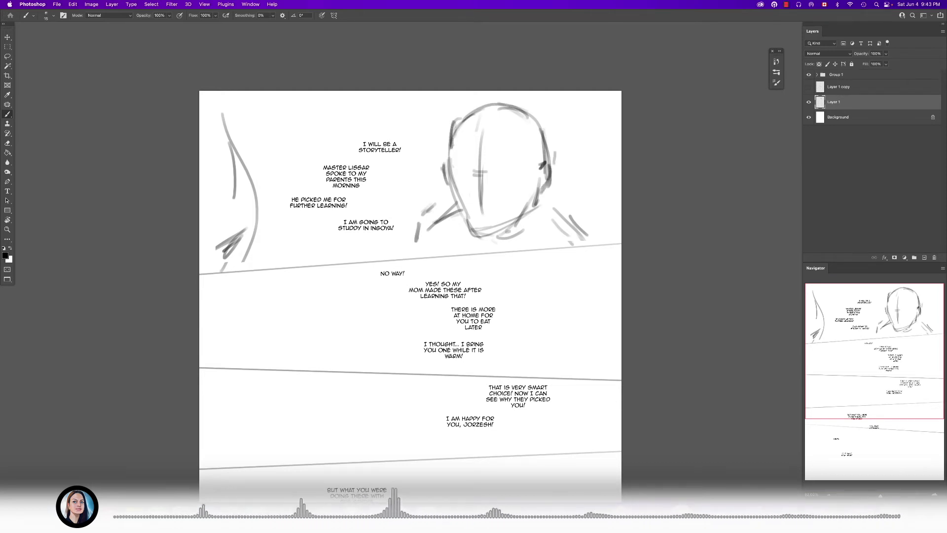
pyautogui.moveTo(443, 179)
pyautogui.mouseDown()
pyautogui.moveTo(481, 237)
pyautogui.moveTo(516, 228)
pyautogui.moveTo(546, 204)
pyautogui.mouseUp()
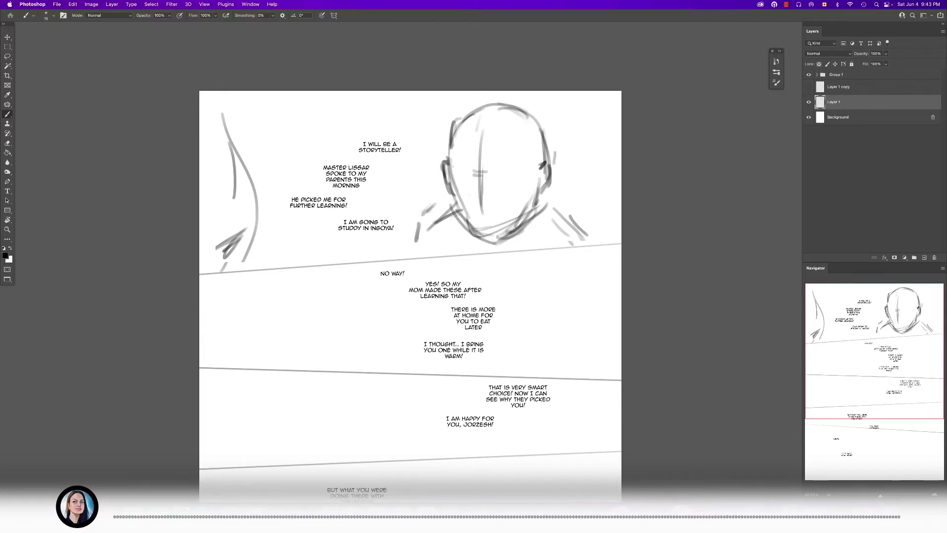
# - Strengthen both shoulder slopes beneath the large head and clean up stray strokes along the left shoulder
pyautogui.moveTo(455, 202); pyautogui.dragTo(418, 227)
pyautogui.moveTo(419, 226); pyautogui.dragTo(409, 244)
pyautogui.moveTo(553, 208); pyautogui.dragTo(605, 255)
pyautogui.press('e')
pyautogui.moveTo(446, 205)
pyautogui.mouseDown()
pyautogui.moveTo(412, 231)
pyautogui.moveTo(422, 231)
pyautogui.moveTo(418, 249)
pyautogui.mouseUp()
pyautogui.press('b')
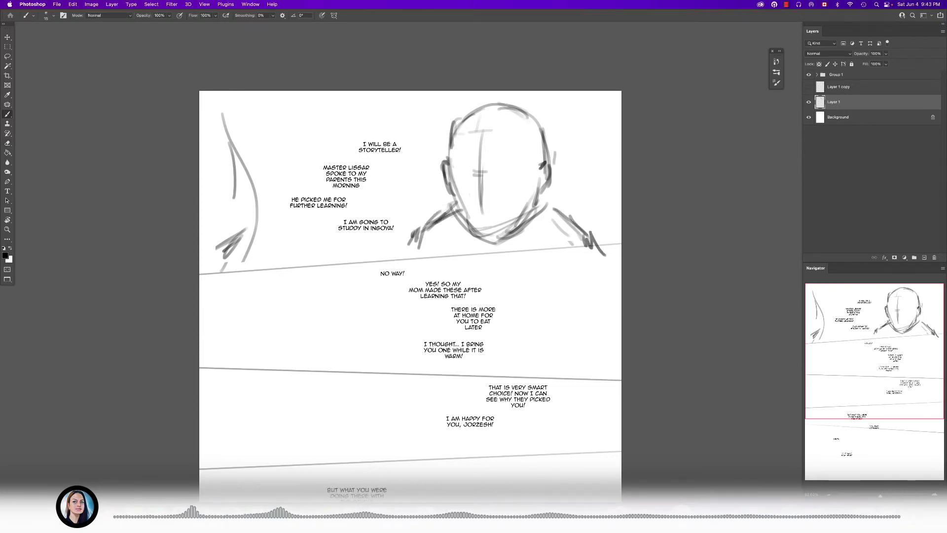
# - Erase the overlapping strokes around the lower left jaw, redraw the jaw down to the chin, and connect the right shoulder to the neck
pyautogui.moveTo(534, 205); pyautogui.dragTo(520, 236)
pyautogui.press('e')
pyautogui.moveTo(451, 214); pyautogui.dragTo(486, 254)
pyautogui.press('b')
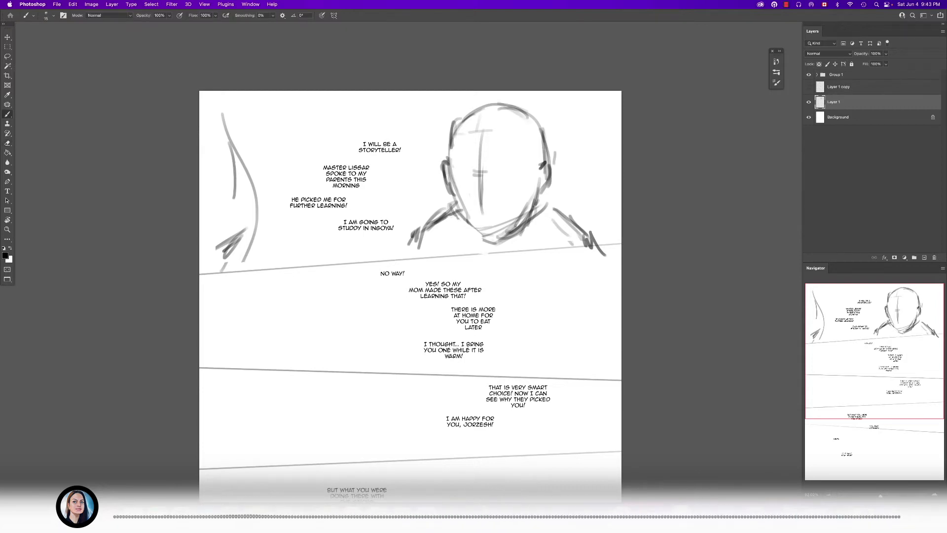
pyautogui.moveTo(455, 199); pyautogui.dragTo(469, 222)
pyautogui.moveTo(463, 215); pyautogui.dragTo(494, 241)
pyautogui.moveTo(540, 198)
pyautogui.mouseDown()
pyautogui.moveTo(566, 216)
pyautogui.moveTo(569, 237)
pyautogui.moveTo(590, 242)
pyautogui.mouseUp()
pyautogui.press('e')
pyautogui.press('b')
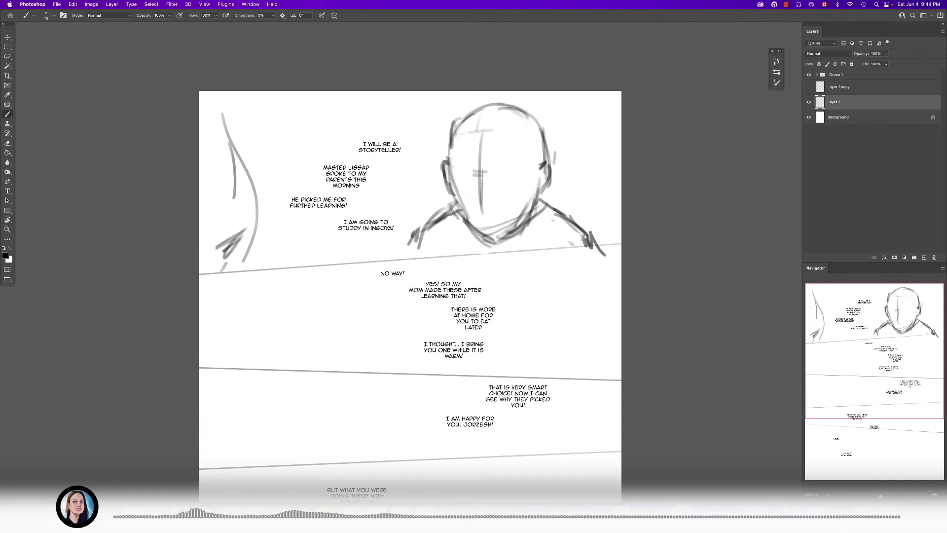
# - Rough in both eyebrows and a short nose mark on the large face using a smaller brush
pyautogui.scroll(8, 489, 166)
pyautogui.press('[')
pyautogui.moveTo(507, 146)
pyautogui.mouseDown()
pyautogui.moveTo(543, 139)
pyautogui.moveTo(556, 149)
pyautogui.moveTo(524, 138)
pyautogui.moveTo(566, 160)
pyautogui.mouseUp()
pyautogui.moveTo(543, 143); pyautogui.dragTo(572, 153)
pyautogui.moveTo(459, 147)
pyautogui.mouseDown()
pyautogui.moveTo(422, 132)
pyautogui.moveTo(417, 148)
pyautogui.mouseUp()
pyautogui.moveTo(418, 145)
pyautogui.mouseDown()
pyautogui.moveTo(424, 157)
pyautogui.moveTo(443, 148)
pyautogui.mouseUp()
pyautogui.moveTo(430, 149); pyautogui.dragTo(439, 151)
pyautogui.moveTo(473, 207); pyautogui.dragTo(469, 199)
# - Erase the face's centre line between the brows and nose, and add a short stroke for the base of the nose
pyautogui.press('e')
pyautogui.moveTo(455, 168); pyautogui.dragTo(457, 212)
pyautogui.moveTo(463, 152)
pyautogui.mouseDown()
pyautogui.moveTo(469, 219)
pyautogui.moveTo(482, 230)
pyautogui.mouseUp()
pyautogui.press('b')
pyautogui.moveTo(457, 224); pyautogui.dragTo(485, 231)
pyautogui.press('e')
pyautogui.moveTo(464, 111); pyautogui.dragTo(458, 149)
pyautogui.press('b')
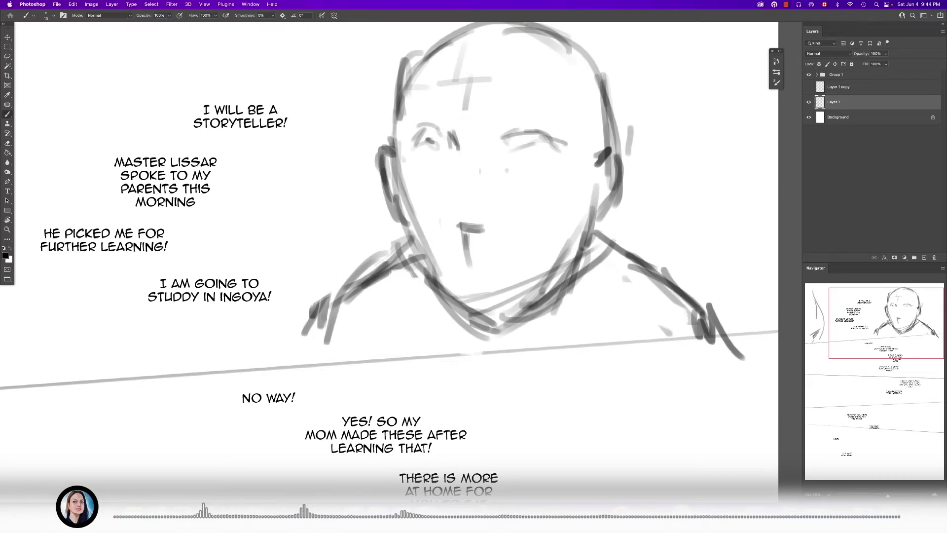
# - Sketch the outlines of both eyes below the eyebrows
pyautogui.moveTo(523, 157)
pyautogui.mouseDown()
pyautogui.moveTo(546, 169)
pyautogui.moveTo(534, 178)
pyautogui.mouseUp()
pyautogui.moveTo(435, 159)
pyautogui.mouseDown()
pyautogui.moveTo(456, 171)
pyautogui.moveTo(449, 164)
pyautogui.mouseUp()
pyautogui.moveTo(434, 159)
pyautogui.mouseDown()
pyautogui.moveTo(422, 173)
pyautogui.moveTo(432, 180)
pyautogui.mouseUp()
# - Erase the leftover centre line below the nose and sketch a smiling mouth with a darkened right corner
pyautogui.press('e')
pyautogui.moveTo(462, 240); pyautogui.dragTo(471, 266)
pyautogui.press('b')
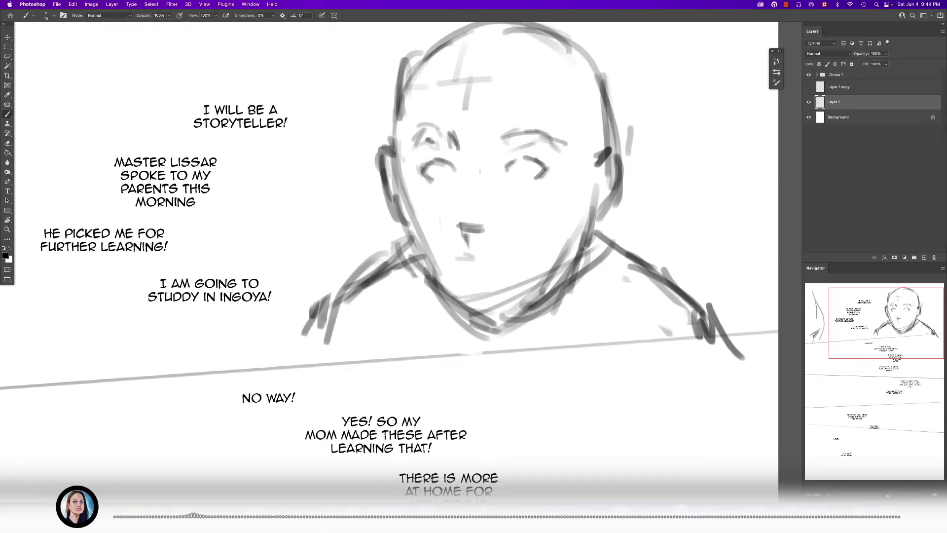
pyautogui.moveTo(442, 252); pyautogui.dragTo(450, 268)
pyautogui.moveTo(456, 258)
pyautogui.mouseDown()
pyautogui.moveTo(518, 261)
pyautogui.moveTo(509, 283)
pyautogui.moveTo(527, 260)
pyautogui.mouseUp()
pyautogui.moveTo(518, 268); pyautogui.dragTo(530, 258)
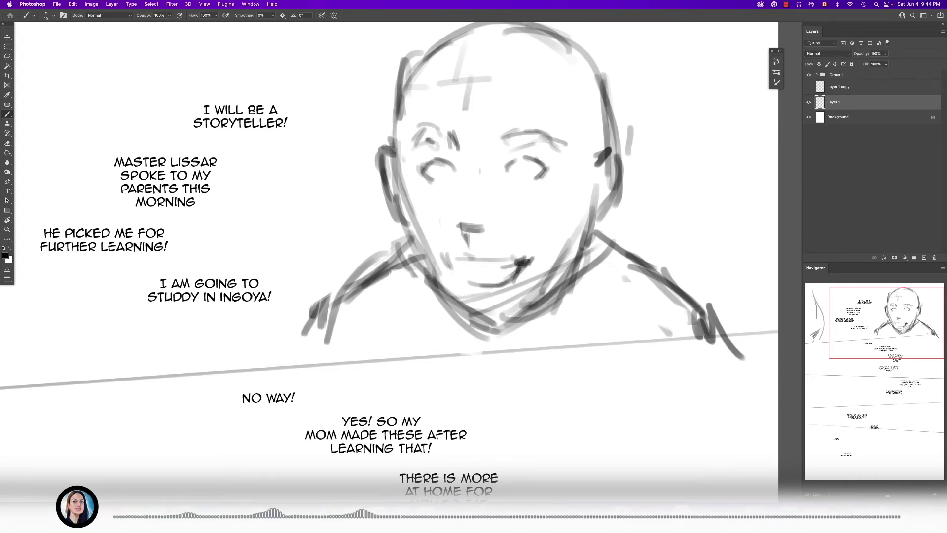
# - Darken the outer corner of the left eye and reinforce the shapes of both eyebrows
pyautogui.scroll(5, 448, 160)
pyautogui.moveTo(397, 180); pyautogui.dragTo(412, 167)
pyautogui.moveTo(405, 177); pyautogui.dragTo(411, 166)
pyautogui.moveTo(416, 126); pyautogui.dragTo(456, 155)
pyautogui.moveTo(432, 103)
pyautogui.mouseDown()
pyautogui.moveTo(465, 120)
pyautogui.moveTo(404, 103)
pyautogui.moveTo(385, 144)
pyautogui.mouseUp()
pyautogui.moveTo(551, 105)
pyautogui.mouseDown()
pyautogui.moveTo(538, 146)
pyautogui.moveTo(565, 128)
pyautogui.mouseUp()
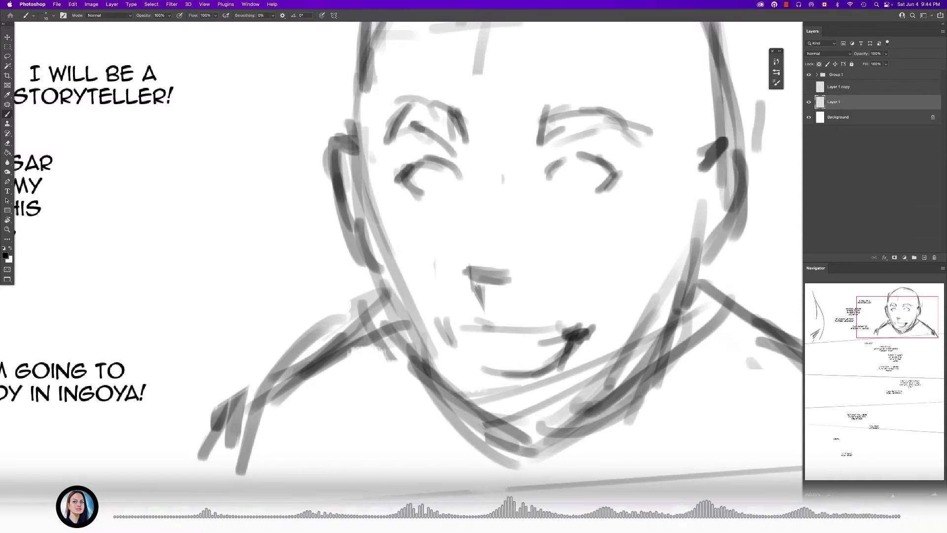
# - Draw round irises in both eyes, lighten the lower right eye area with the eraser, and add to the right upper lid
pyautogui.moveTo(426, 170)
pyautogui.mouseDown()
pyautogui.moveTo(437, 187)
pyautogui.moveTo(436, 155)
pyautogui.moveTo(448, 182)
pyautogui.mouseUp()
pyautogui.scroll(4, 429, 182)
pyautogui.moveTo(637, 167)
pyautogui.mouseDown()
pyautogui.moveTo(580, 179)
pyautogui.moveTo(502, 173)
pyautogui.moveTo(532, 166)
pyautogui.moveTo(531, 188)
pyautogui.mouseUp()
pyautogui.moveTo(497, 181); pyautogui.dragTo(519, 195)
pyautogui.press('e')
pyautogui.press('[')
pyautogui.press('[')
pyautogui.press('b')
pyautogui.moveTo(491, 159); pyautogui.dragTo(515, 145)
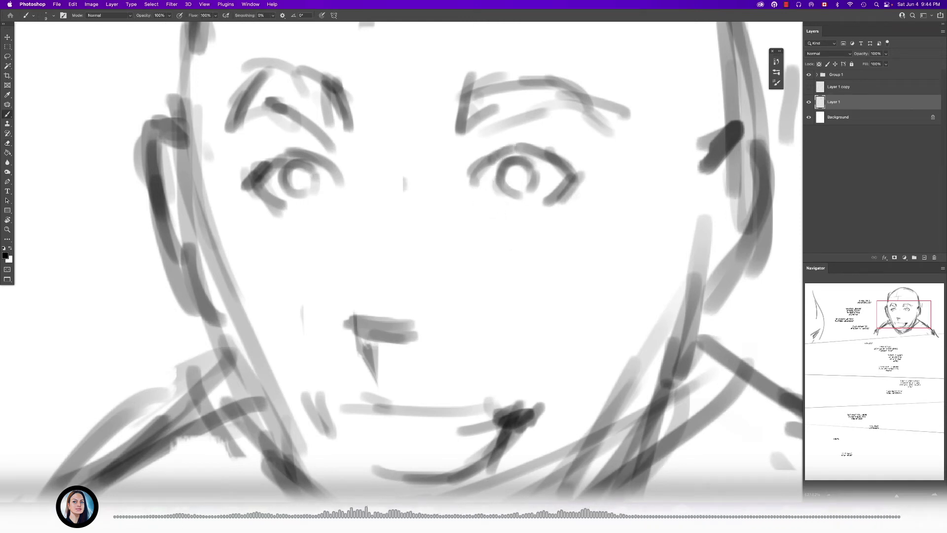
# - Define the irises and darken the upper eyelids of both eyes with progressively smaller brush strokes
pyautogui.moveTo(499, 184)
pyautogui.mouseDown()
pyautogui.moveTo(516, 194)
pyautogui.moveTo(529, 187)
pyautogui.mouseUp()
pyautogui.moveTo(497, 151); pyautogui.dragTo(521, 151)
pyautogui.moveTo(307, 158); pyautogui.dragTo(265, 171)
pyautogui.moveTo(380, 182)
pyautogui.mouseDown()
pyautogui.moveTo(277, 182)
pyautogui.moveTo(434, 179)
pyautogui.mouseUp()
pyautogui.press('[')
pyautogui.press('[')
pyautogui.moveTo(361, 167)
pyautogui.mouseDown()
pyautogui.moveTo(387, 151)
pyautogui.moveTo(332, 170)
pyautogui.mouseUp()
pyautogui.scroll(-10, 404, 197)
pyautogui.scroll(9, 404, 197)
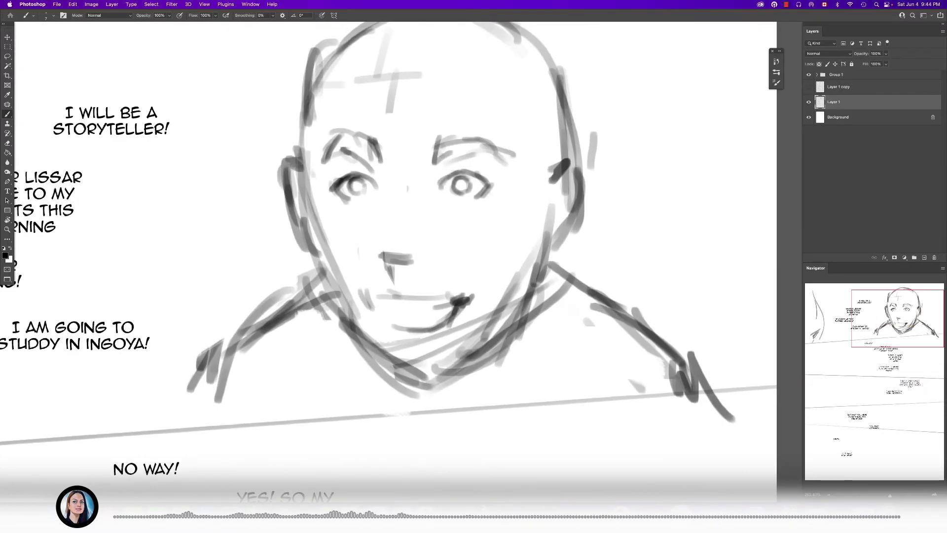
# - Clean up the outer edge of the left eye and strengthen the lines over both eyes
pyautogui.press('e')
pyautogui.moveTo(344, 180); pyautogui.dragTo(339, 194)
pyautogui.moveTo(339, 191)
pyautogui.mouseDown()
pyautogui.moveTo(339, 200)
pyautogui.moveTo(312, 198)
pyautogui.mouseUp()
pyautogui.press('b')
pyautogui.press('e')
pyautogui.press('b')
pyautogui.moveTo(382, 157); pyautogui.dragTo(330, 168)
pyautogui.moveTo(386, 157)
pyautogui.mouseDown()
pyautogui.moveTo(332, 164)
pyautogui.moveTo(346, 162)
pyautogui.mouseUp()
pyautogui.moveTo(620, 161); pyautogui.dragTo(583, 155)
pyautogui.scroll(-8, 310, 143)
pyautogui.scroll(7, 311, 143)
pyautogui.scroll(-3, 428, 244)
# - Erase the extra construction lines across and below the chin with a larger eraser, and restate the left jawline
pyautogui.press('e')
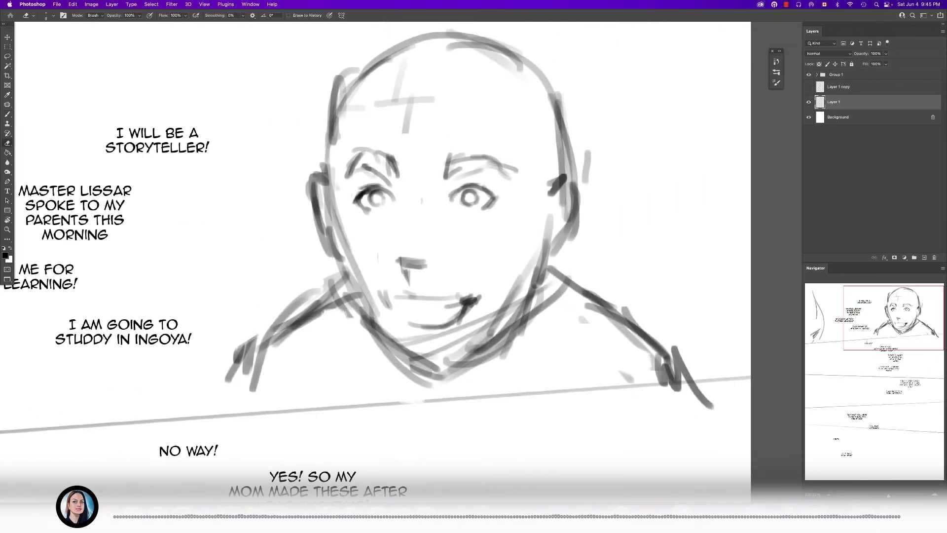
pyautogui.press(']')
pyautogui.press(']')
pyautogui.press(']')
pyautogui.press(']')
pyautogui.moveTo(414, 348)
pyautogui.mouseDown()
pyautogui.moveTo(441, 350)
pyautogui.moveTo(498, 315)
pyautogui.mouseUp()
pyautogui.moveTo(408, 341)
pyautogui.mouseDown()
pyautogui.moveTo(500, 313)
pyautogui.moveTo(507, 302)
pyautogui.mouseUp()
pyautogui.moveTo(426, 385); pyautogui.dragTo(552, 296)
pyautogui.moveTo(473, 367); pyautogui.dragTo(435, 377)
pyautogui.moveTo(383, 351); pyautogui.dragTo(456, 398)
pyautogui.moveTo(364, 330); pyautogui.dragTo(419, 372)
pyautogui.press('b')
pyautogui.moveTo(348, 284); pyautogui.dragTo(417, 352)
# - Trim the inner jaw strokes with a smaller eraser and redraw both sides of the jaw toward the chin
pyautogui.press('e')
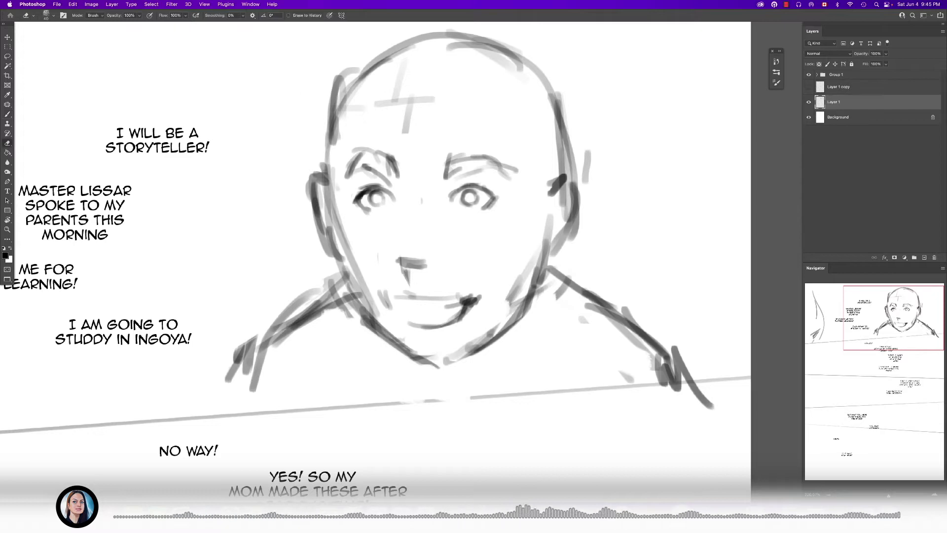
pyautogui.press('[')
pyautogui.moveTo(374, 304); pyautogui.dragTo(437, 364)
pyautogui.moveTo(506, 293); pyautogui.dragTo(445, 362)
pyautogui.press('b')
pyautogui.moveTo(535, 302)
pyautogui.mouseDown()
pyautogui.moveTo(449, 370)
pyautogui.moveTo(495, 347)
pyautogui.mouseUp()
pyautogui.moveTo(363, 318)
pyautogui.mouseDown()
pyautogui.moveTo(417, 373)
pyautogui.moveTo(441, 370)
pyautogui.mouseUp()
# - Erase the doubled contour along the left cheek and jaw
pyautogui.press('e')
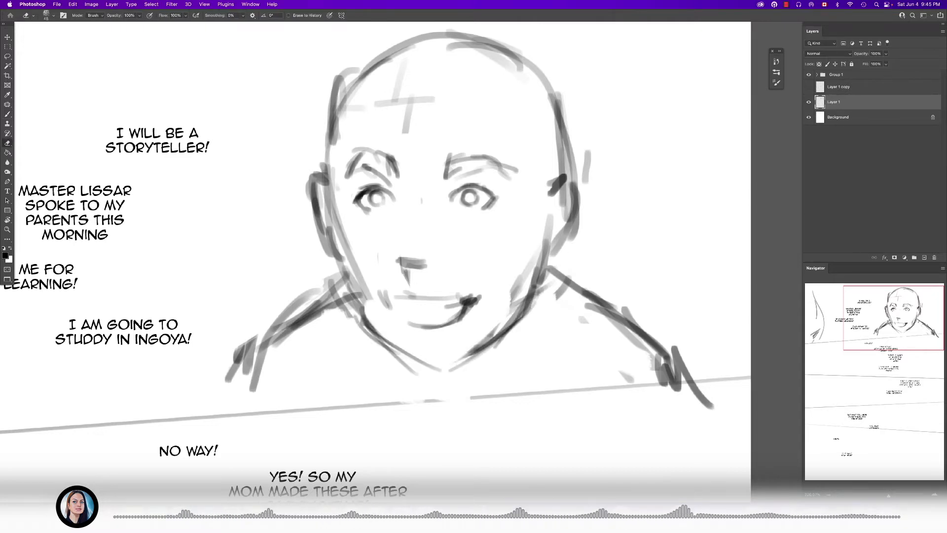
pyautogui.moveTo(362, 255)
pyautogui.mouseDown()
pyautogui.moveTo(377, 301)
pyautogui.moveTo(369, 340)
pyautogui.moveTo(390, 355)
pyautogui.mouseUp()
pyautogui.press('b')
pyautogui.press('e')
pyautogui.press('b')
pyautogui.scroll(-10, 404, 286)
pyautogui.scroll(8, 390, 287)
# - Redraw the left jaw into the chin and erase the excess strokes along the right jaw
pyautogui.press('e')
pyautogui.moveTo(442, 334); pyautogui.dragTo(468, 348)
pyautogui.press('b')
pyautogui.moveTo(407, 294); pyautogui.dragTo(441, 335)
pyautogui.moveTo(412, 299)
pyautogui.mouseDown()
pyautogui.moveTo(436, 328)
pyautogui.moveTo(524, 310)
pyautogui.moveTo(468, 352)
pyautogui.mouseUp()
pyautogui.press('e')
pyautogui.moveTo(542, 305); pyautogui.dragTo(499, 341)
pyautogui.moveTo(563, 279); pyautogui.dragTo(532, 340)
pyautogui.press('b')
# - Sketch the short hair with a hairline at the right temple and a raised outline around the top and sides of the skull
pyautogui.moveTo(559, 204); pyautogui.dragTo(550, 225)
pyautogui.moveTo(550, 194); pyautogui.dragTo(547, 220)
pyautogui.moveTo(551, 182)
pyautogui.mouseDown()
pyautogui.moveTo(548, 192)
pyautogui.moveTo(542, 157)
pyautogui.mouseUp()
pyautogui.moveTo(542, 171); pyautogui.dragTo(513, 147)
pyautogui.moveTo(395, 170); pyautogui.dragTo(391, 137)
pyautogui.moveTo(387, 155)
pyautogui.mouseDown()
pyautogui.moveTo(440, 102)
pyautogui.moveTo(489, 92)
pyautogui.mouseUp()
pyautogui.moveTo(453, 93)
pyautogui.mouseDown()
pyautogui.moveTo(546, 110)
pyautogui.moveTo(564, 151)
pyautogui.mouseUp()
pyautogui.moveTo(562, 141); pyautogui.dragTo(567, 173)
pyautogui.moveTo(572, 148); pyautogui.dragTo(566, 179)
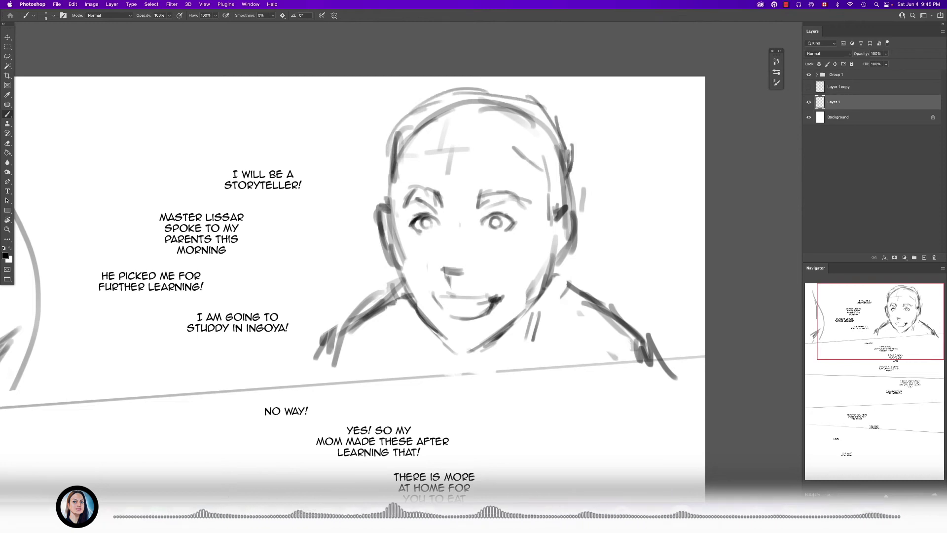
pyautogui.moveTo(387, 147); pyautogui.dragTo(388, 178)
pyautogui.moveTo(389, 147); pyautogui.dragTo(392, 178)
# - Erase the stroke beneath the nose and tidy the area around it, and draw a hairline across the forehead
pyautogui.scroll(5, 454, 245)
pyautogui.press('e')
pyautogui.moveTo(438, 298); pyautogui.dragTo(445, 320)
pyautogui.moveTo(428, 286); pyautogui.dragTo(490, 288)
pyautogui.press('b')
pyautogui.scroll(-5, 466, 215)
pyautogui.moveTo(443, 149); pyautogui.dragTo(507, 150)
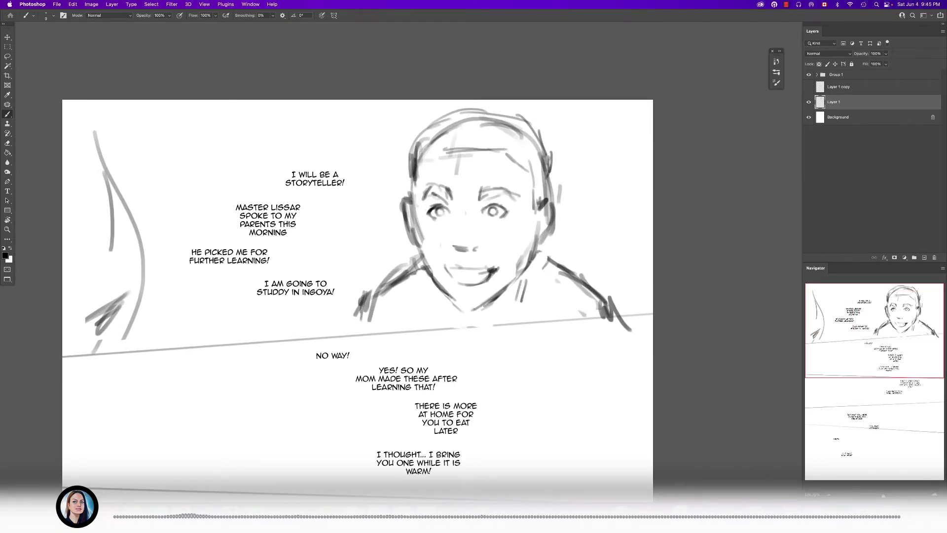
# - Add a few short slanted background strokes to the right of the large head
pyautogui.moveTo(571, 245); pyautogui.dragTo(592, 250)
pyautogui.moveTo(585, 240); pyautogui.dragTo(608, 256)
pyautogui.moveTo(579, 199); pyautogui.dragTo(605, 211)
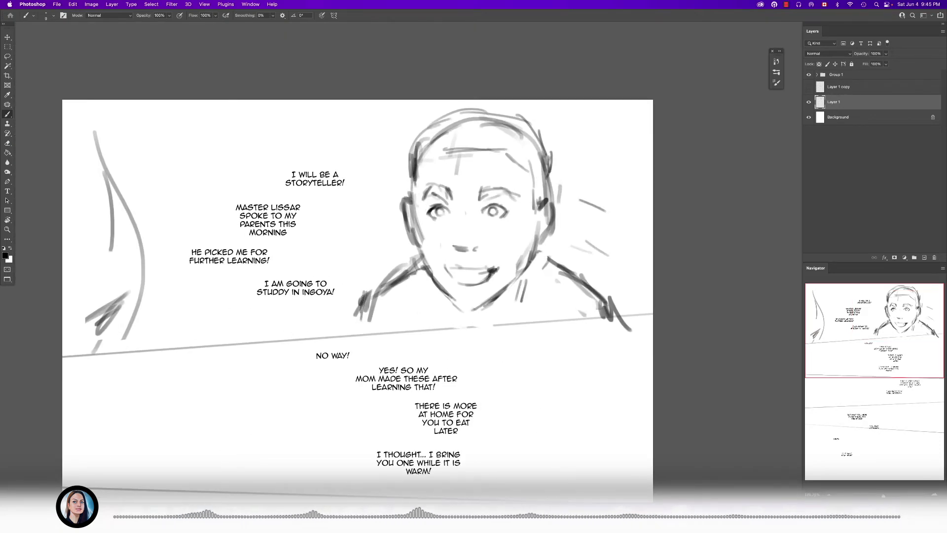
pyautogui.scroll(-5, 515, 232)
pyautogui.scroll(5, 515, 232)
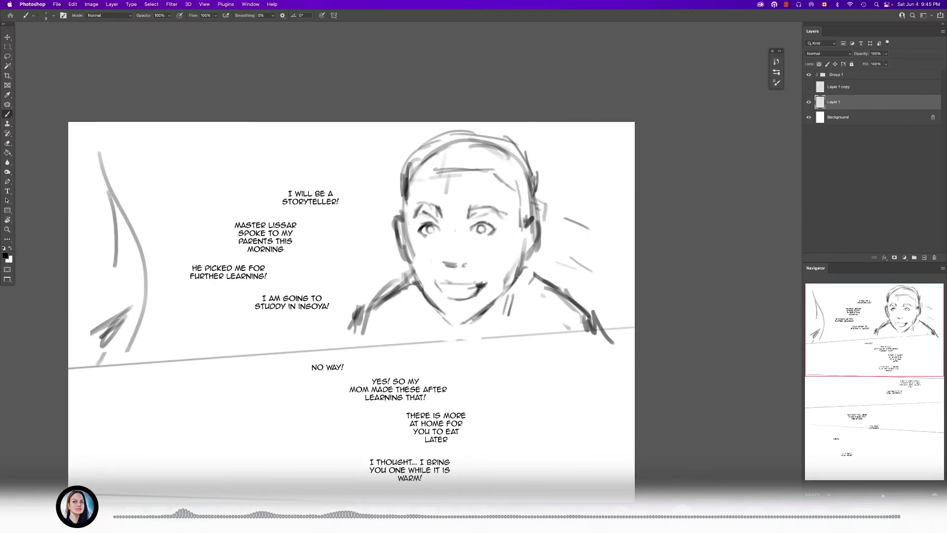
pyautogui.scroll(-2, 555, 255)
pyautogui.moveTo(493, 296); pyautogui.dragTo(521, 193)
# - Switch to Finder, preview 10-05.psd in the Chapter 10 folder to examine the previous page's sketches, and return to Photoshop
pyautogui.click(250, 4)
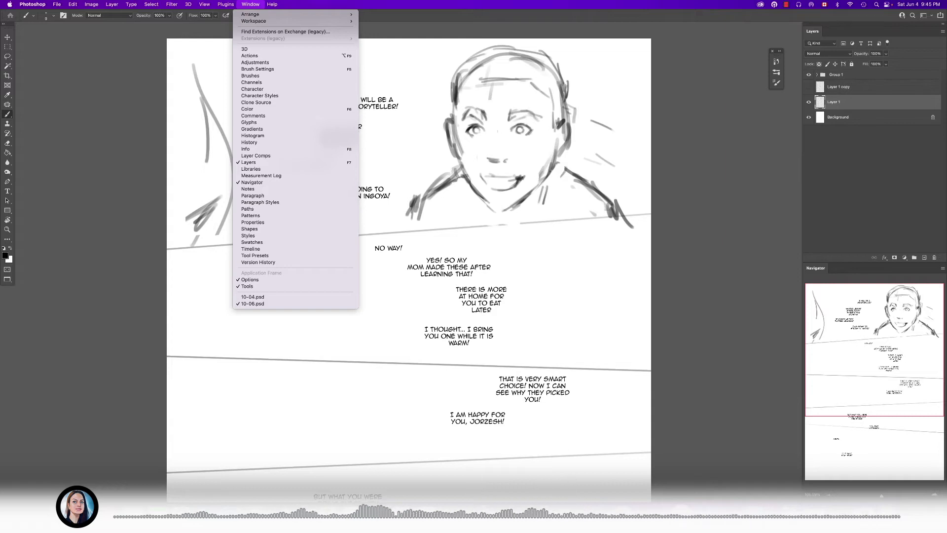
pyautogui.click(276, 517)
pyautogui.click(382, 300)
pyautogui.press('Left')
pyautogui.press('space')
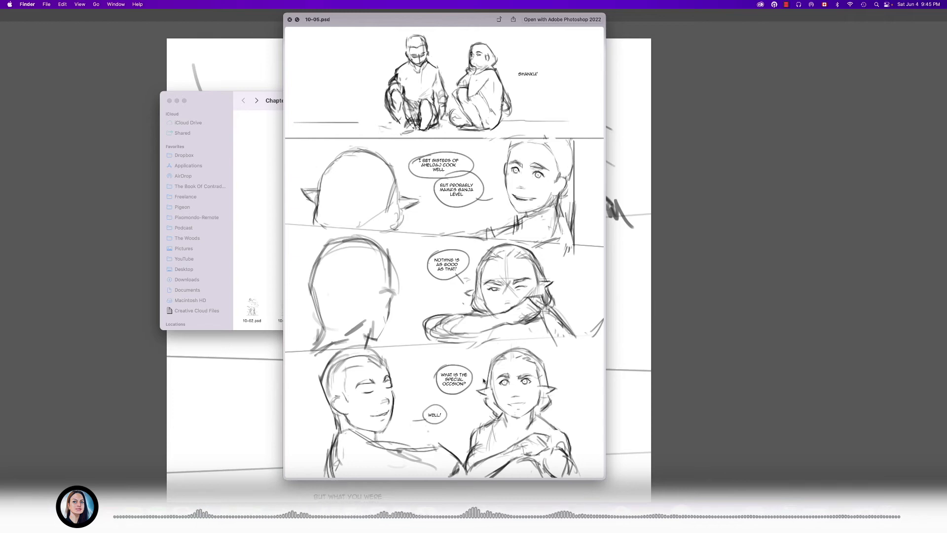
pyautogui.press('space')
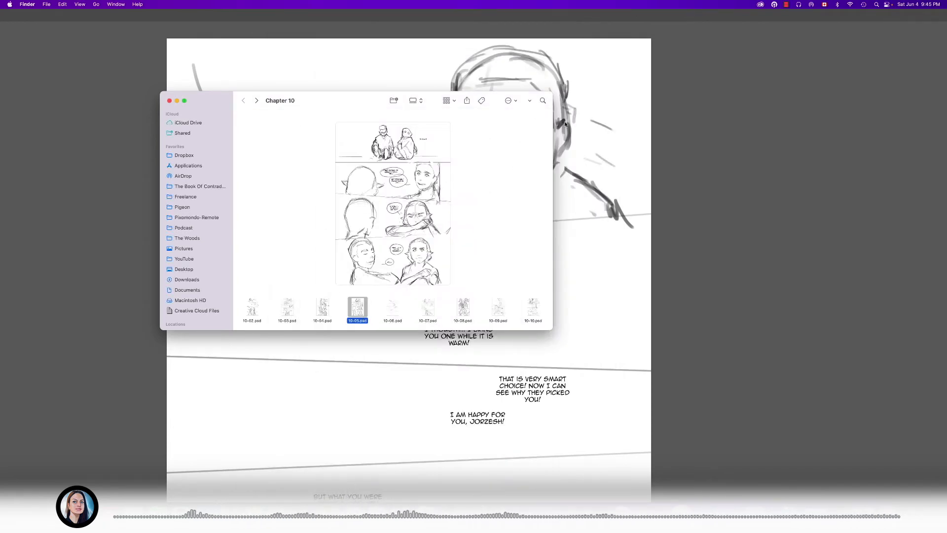
pyautogui.press('super+Tab')
pyautogui.moveTo(640, 154); pyautogui.dragTo(539, 168)
pyautogui.press('super+z')
pyautogui.scroll(-1, 434, 302)
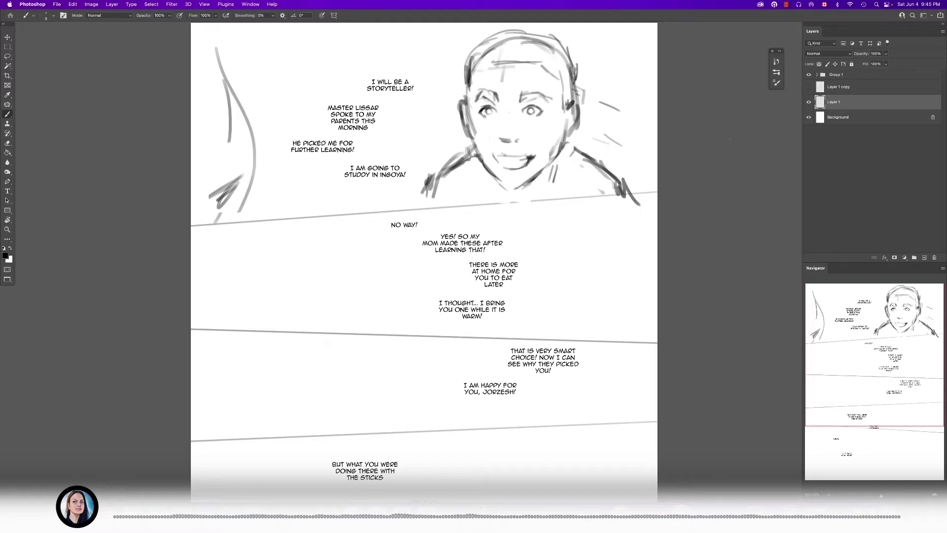
pyautogui.moveTo(681, 191); pyautogui.dragTo(702, 208)
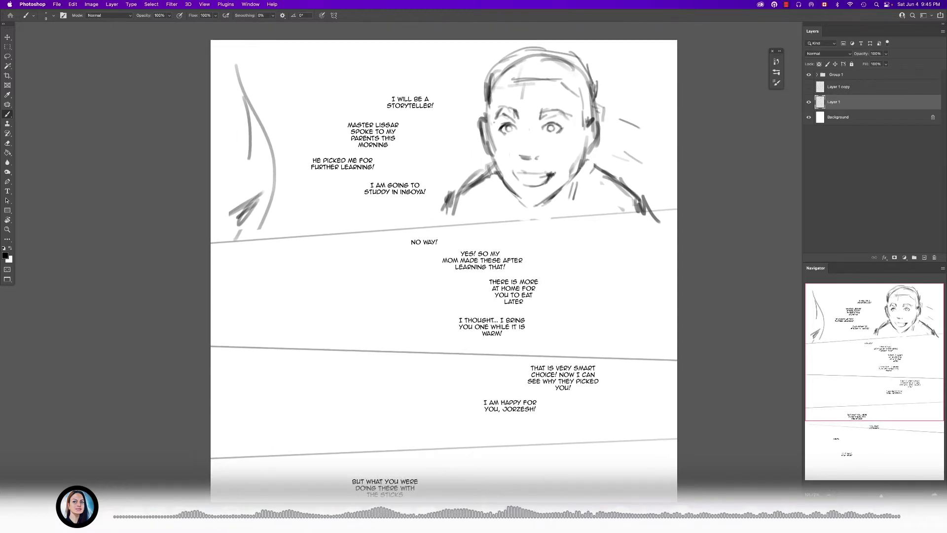
# - Lasso the partial figure at the first panel's left edge and shift it right toward the dialogue
pyautogui.press('l')
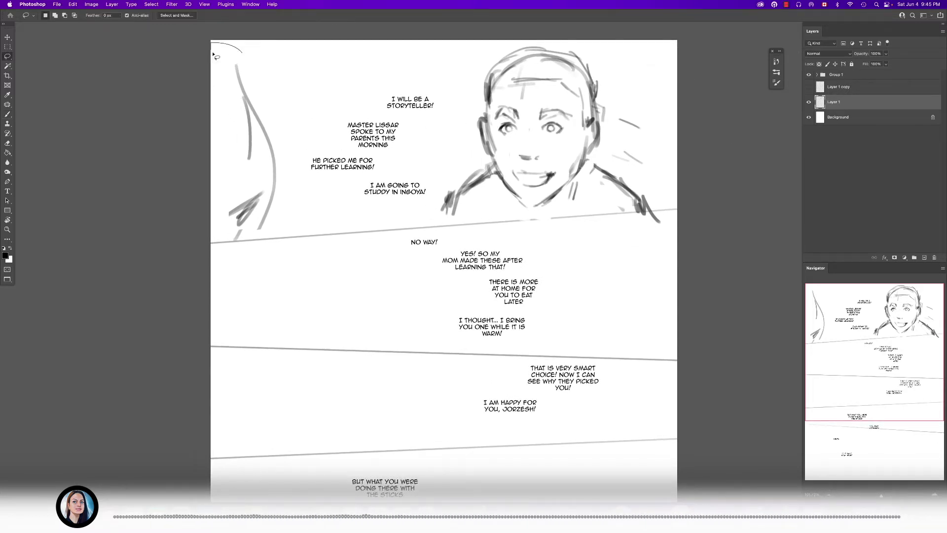
pyautogui.moveTo(200, 236)
pyautogui.mouseDown()
pyautogui.moveTo(268, 245)
pyautogui.moveTo(203, 241)
pyautogui.mouseUp()
pyautogui.moveTo(255, 214); pyautogui.dragTo(282, 211)
pyautogui.press('b')
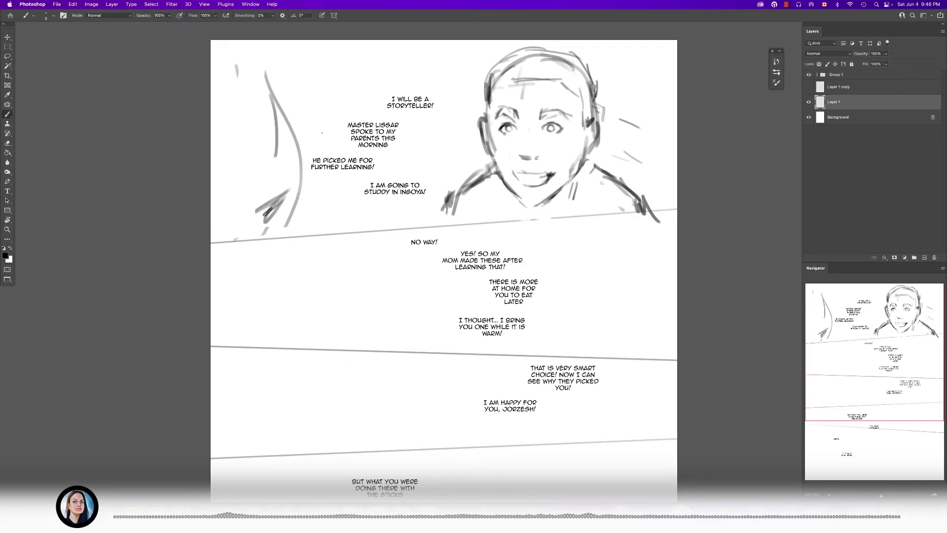
# - Draw thicker hair strokes and a darker shoulder line on the partial figure at the first panel's left side
pyautogui.moveTo(269, 211); pyautogui.dragTo(357, 200)
pyautogui.moveTo(338, 156); pyautogui.dragTo(349, 185)
pyautogui.press(']')
pyautogui.press(']')
pyautogui.moveTo(351, 58); pyautogui.dragTo(378, 110)
pyautogui.moveTo(347, 57); pyautogui.dragTo(409, 156)
pyautogui.moveTo(404, 194); pyautogui.dragTo(381, 221)
pyautogui.moveTo(403, 196)
pyautogui.mouseDown()
pyautogui.moveTo(373, 221)
pyautogui.moveTo(381, 246)
pyautogui.mouseUp()
pyautogui.press('e')
pyautogui.press('b')
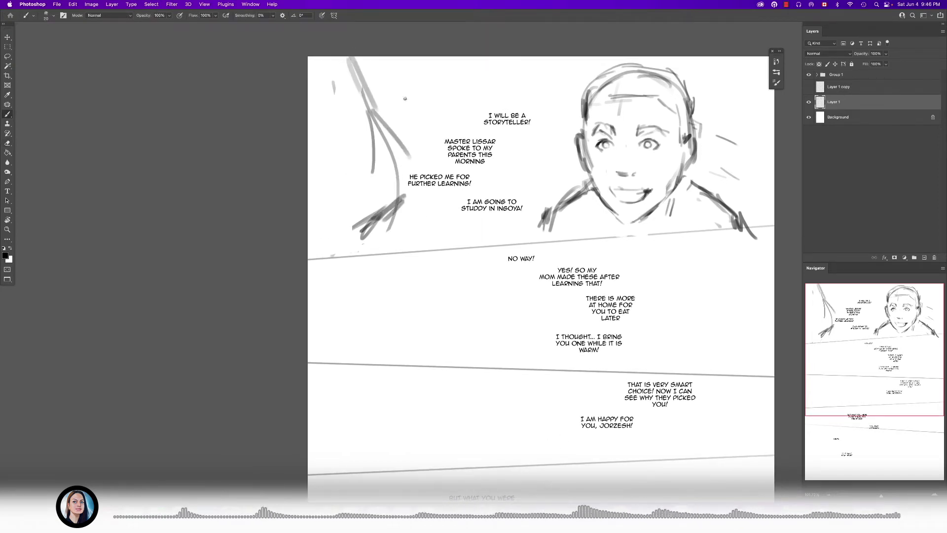
# - Clean up the first panel's left figure, add a curved hair stroke at its upper edge and darken its shoulder
pyautogui.moveTo(395, 157); pyautogui.dragTo(382, 156)
pyautogui.moveTo(382, 155); pyautogui.dragTo(326, 155)
pyautogui.moveTo(393, 142); pyautogui.dragTo(466, 140)
pyautogui.press('e')
pyautogui.moveTo(323, 93); pyautogui.dragTo(353, 159)
pyautogui.press('b')
pyautogui.moveTo(281, 104)
pyautogui.mouseDown()
pyautogui.moveTo(304, 94)
pyautogui.moveTo(358, 161)
pyautogui.mouseUp()
pyautogui.press('e')
pyautogui.press('b')
pyautogui.moveTo(362, 221); pyautogui.dragTo(349, 239)
pyautogui.moveTo(358, 222); pyautogui.dragTo(331, 250)
# - Rough in a partial figure at the second panel's left with a curved back line and short hair and shoulder strokes
pyautogui.moveTo(434, 299); pyautogui.dragTo(414, 264)
pyautogui.moveTo(414, 264); pyautogui.dragTo(411, 264)
pyautogui.scroll(3, 514, 270)
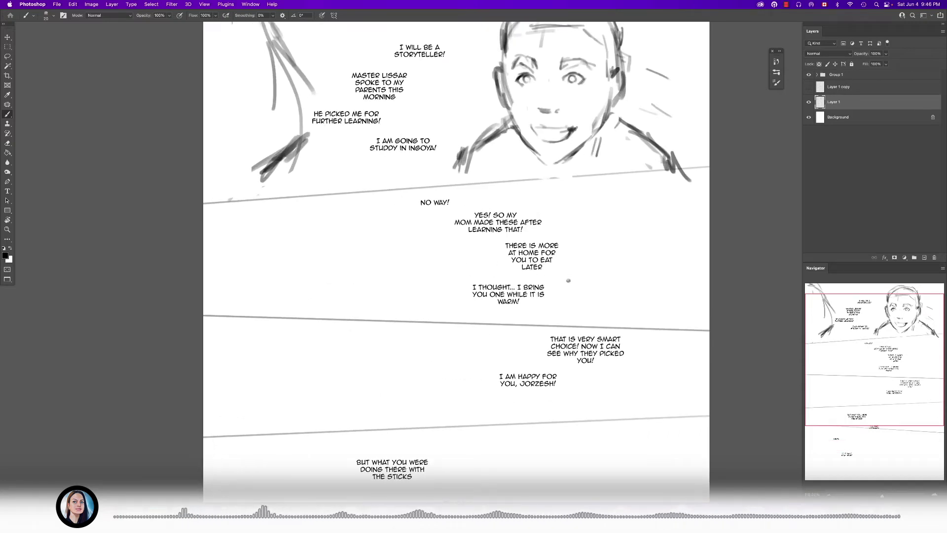
pyautogui.scroll(-2, 506, 287)
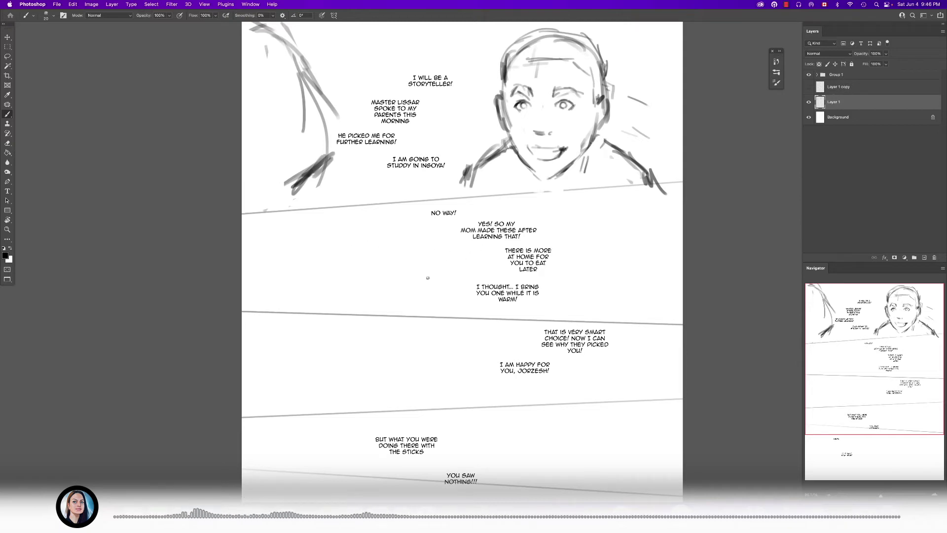
pyautogui.moveTo(333, 215); pyautogui.dragTo(345, 243)
pyautogui.moveTo(355, 282); pyautogui.dragTo(352, 298)
pyautogui.moveTo(308, 229); pyautogui.dragTo(344, 309)
pyautogui.press('e')
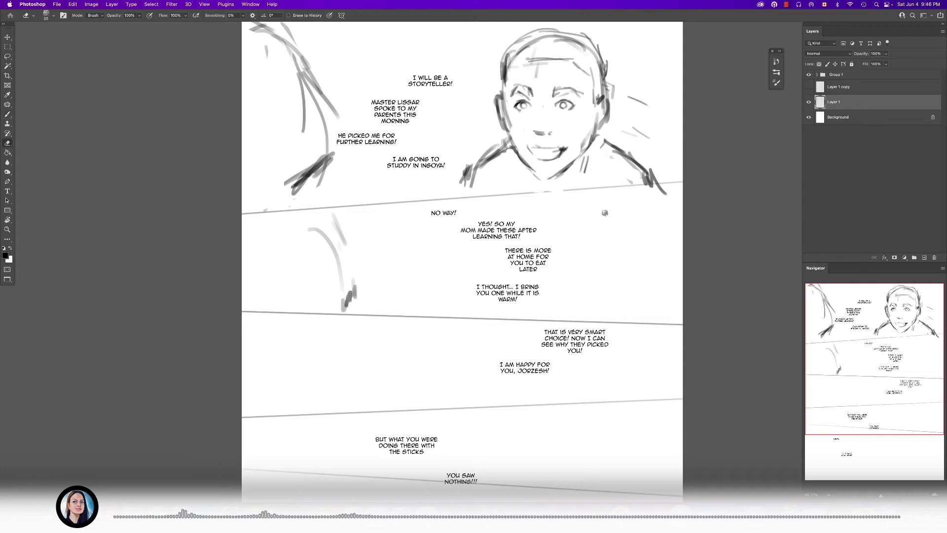
pyautogui.moveTo(520, 305); pyautogui.dragTo(539, 213)
pyautogui.moveTo(584, 157); pyautogui.dragTo(532, 244)
pyautogui.moveTo(462, 294); pyautogui.dragTo(510, 255)
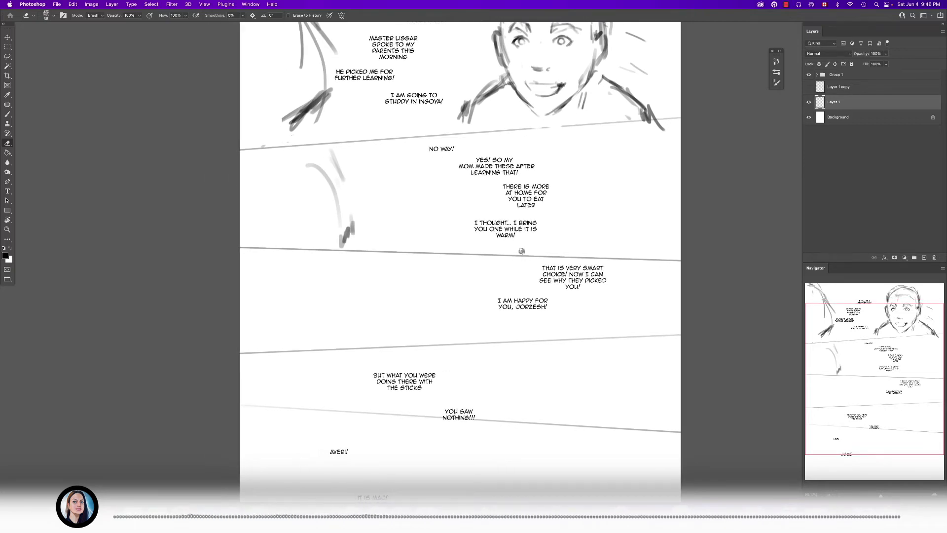
pyautogui.moveTo(506, 249)
pyautogui.mouseDown()
pyautogui.moveTo(486, 304)
pyautogui.moveTo(502, 303)
pyautogui.moveTo(507, 197)
pyautogui.mouseUp()
pyautogui.press('[')
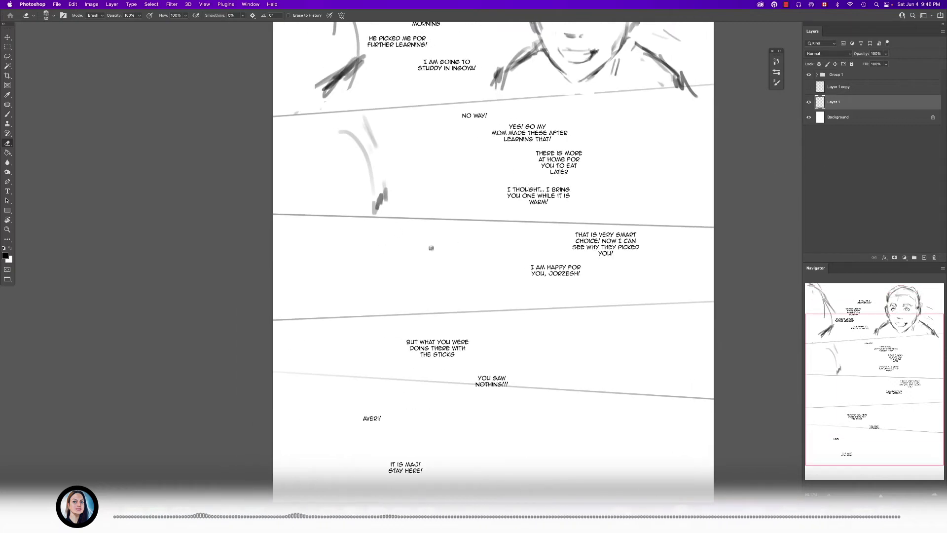
pyautogui.scroll(2, 432, 250)
pyautogui.click(808, 88)
pyautogui.click(808, 88)
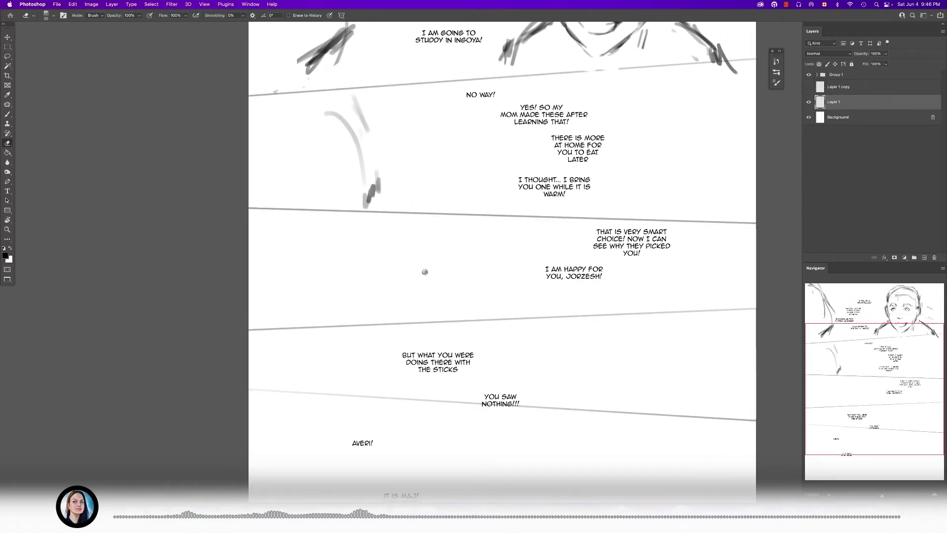
# - Sketch a partial head contour at the third panel's left with a smaller brush, adding a curved line along its underside
pyautogui.scroll(2, 423, 266)
pyautogui.press('[')
pyautogui.press('[')
pyautogui.press('[')
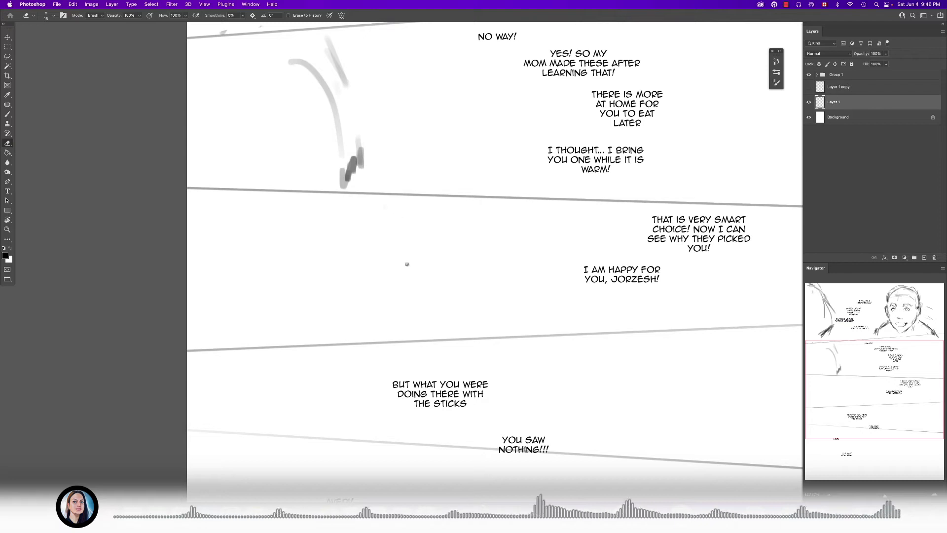
pyautogui.press('b')
pyautogui.moveTo(389, 213); pyautogui.dragTo(408, 276)
pyautogui.moveTo(400, 232); pyautogui.dragTo(394, 305)
pyautogui.press(']')
pyautogui.moveTo(399, 264); pyautogui.dragTo(386, 321)
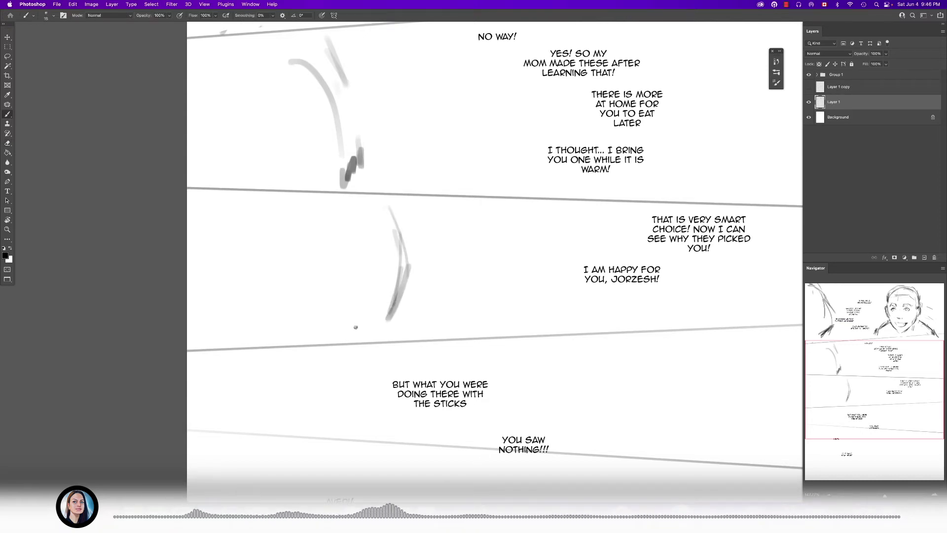
pyautogui.moveTo(302, 306); pyautogui.dragTo(373, 331)
# - Lasso the border line between the fourth and fifth panels and move it down below the "AVERI!" dialogue
pyautogui.scroll(-4, 415, 250)
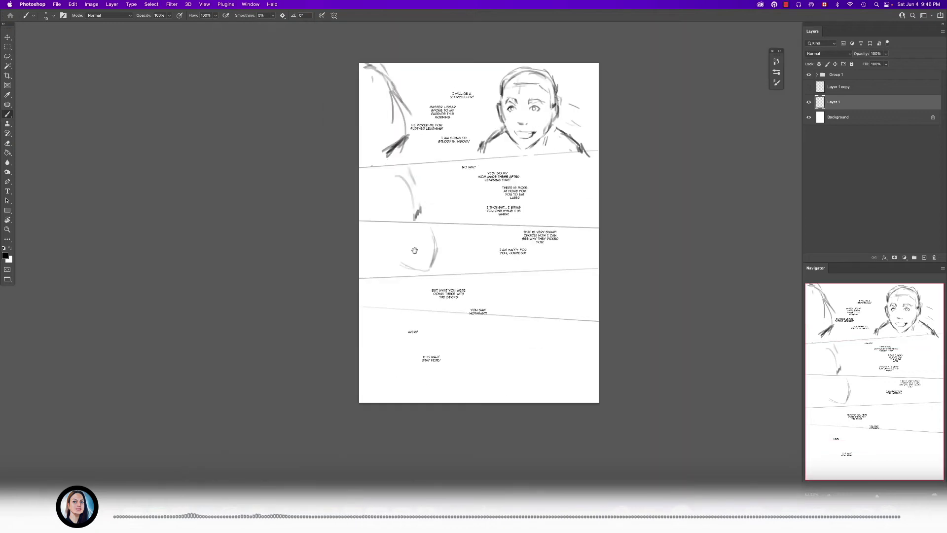
pyautogui.scroll(2, 476, 318)
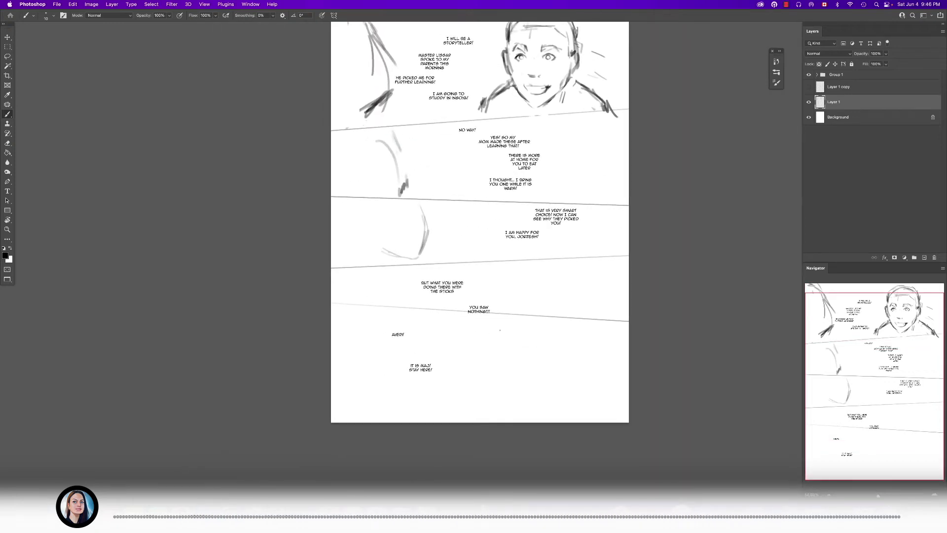
pyautogui.press('l')
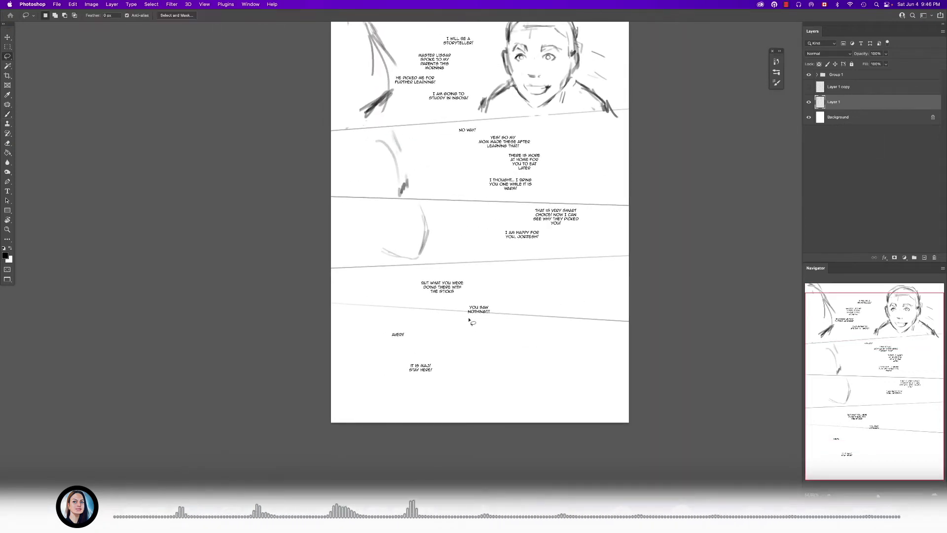
pyautogui.moveTo(395, 291)
pyautogui.mouseDown()
pyautogui.moveTo(577, 349)
pyautogui.moveTo(464, 295)
pyautogui.moveTo(395, 291)
pyautogui.mouseUp()
pyautogui.moveTo(500, 317); pyautogui.dragTo(504, 352)
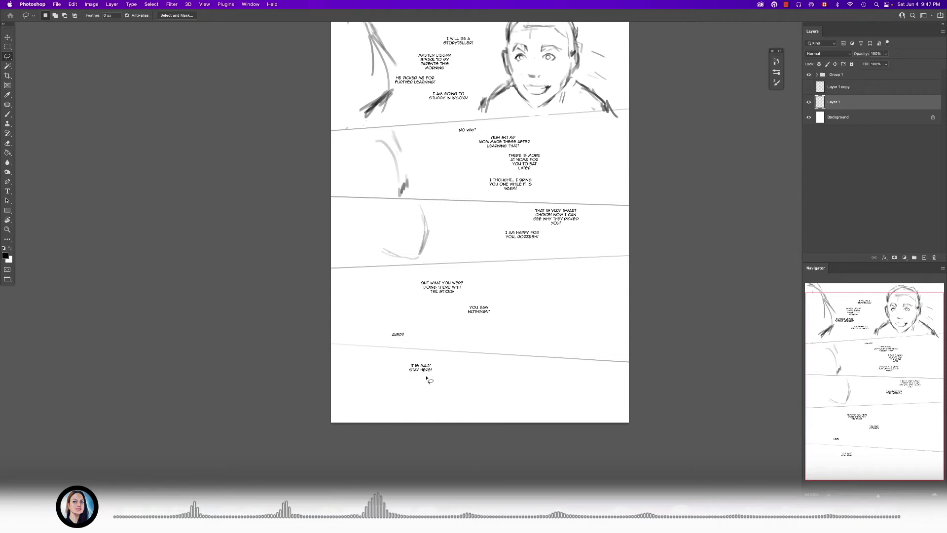
# - Examine the page's panel layout and dialogue placement, from the lower panels back up to the second panel
pyautogui.scroll(-3, 488, 296)
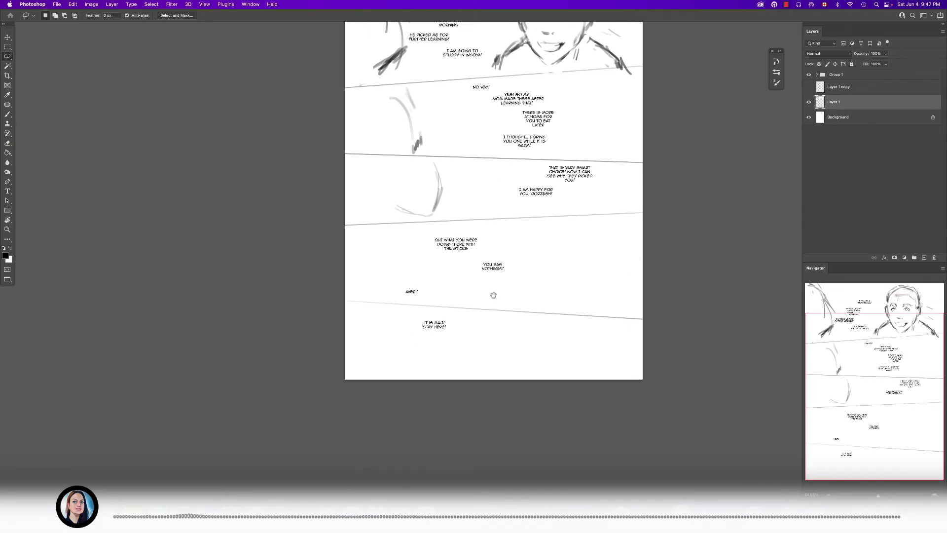
pyautogui.press('b')
pyautogui.scroll(2, 496, 353)
pyautogui.moveTo(551, 202); pyautogui.dragTo(529, 287)
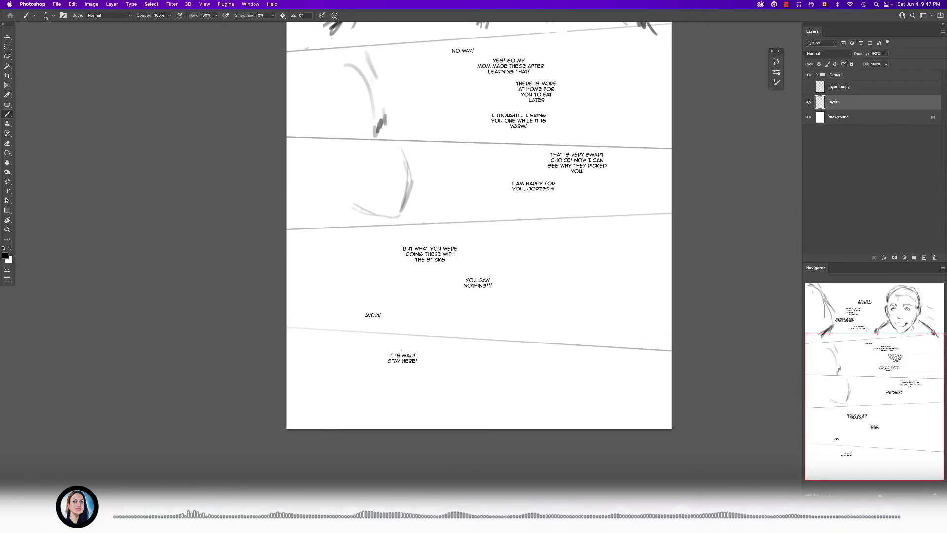
pyautogui.moveTo(444, 366); pyautogui.dragTo(461, 326)
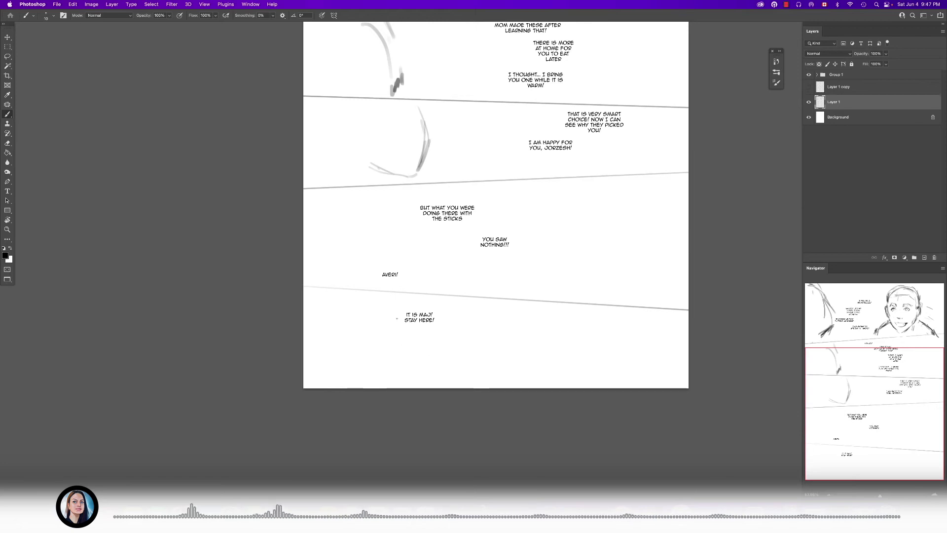
pyautogui.scroll(3, 398, 357)
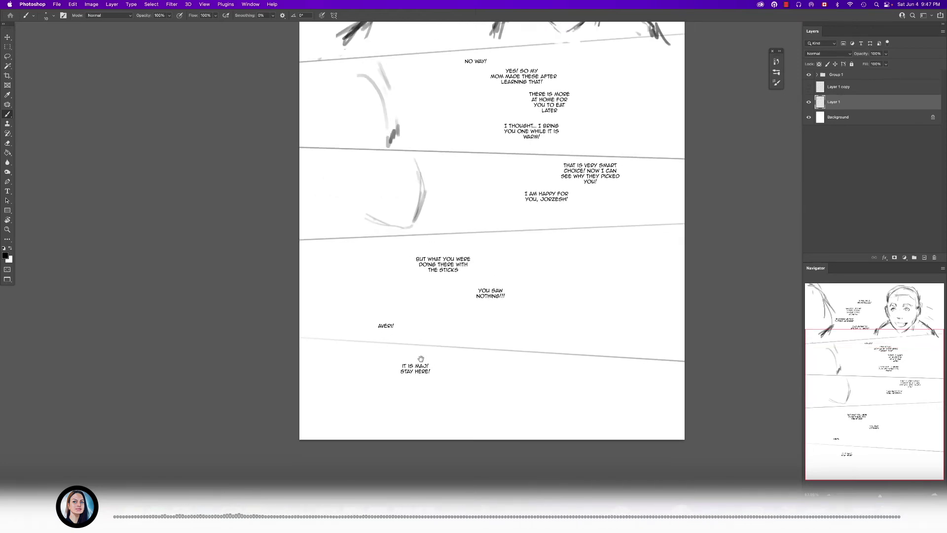
pyautogui.scroll(-3, 418, 359)
pyautogui.hscroll(-2, 419, 359)
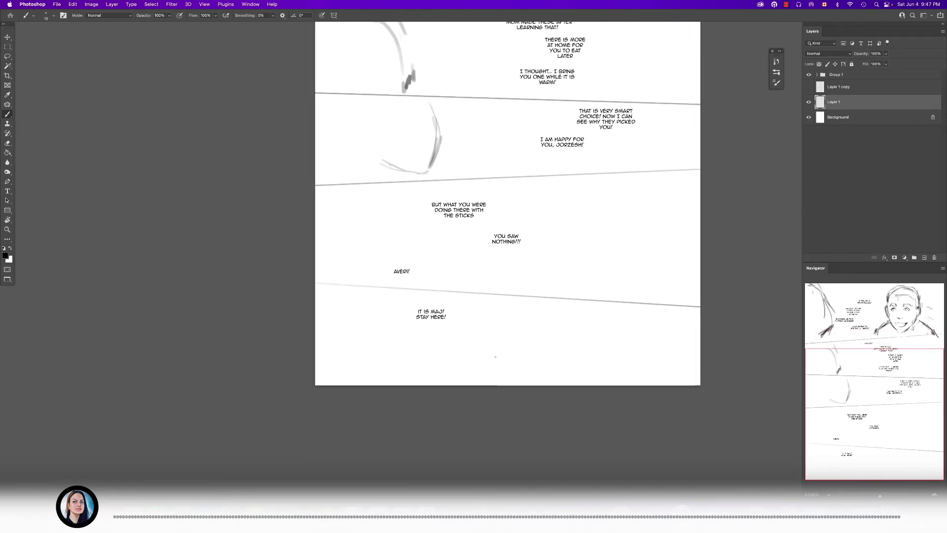
pyautogui.scroll(5, 517, 281)
pyautogui.scroll(-3, 530, 256)
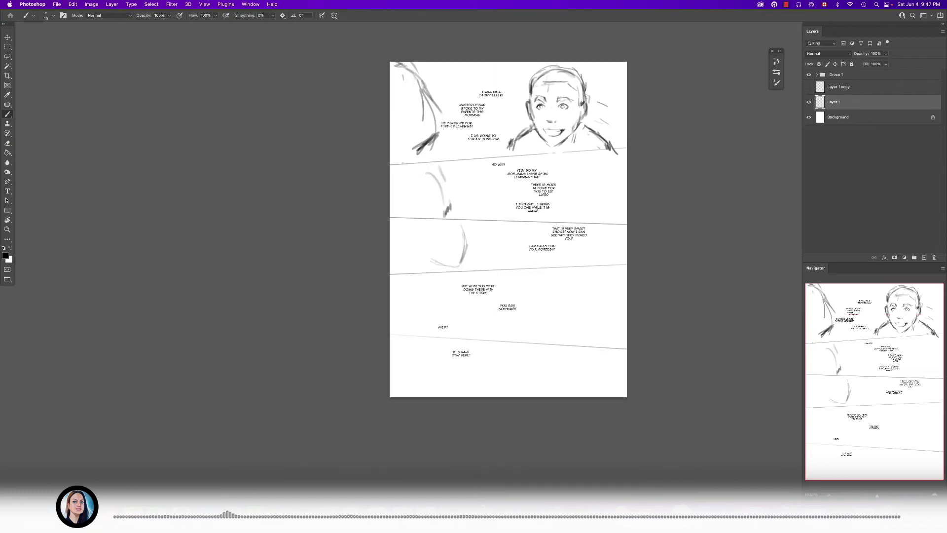
pyautogui.scroll(4, 562, 245)
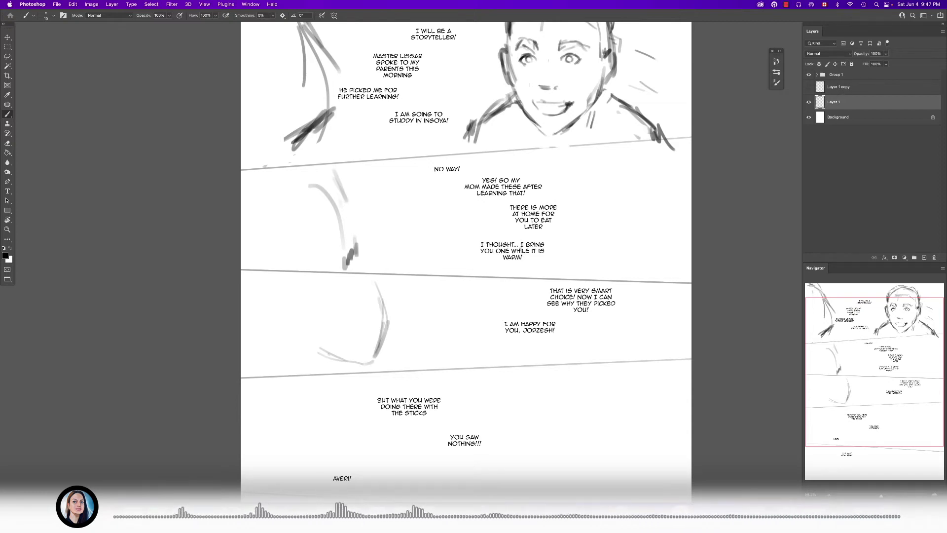
pyautogui.moveTo(478, 264); pyautogui.dragTo(480, 291)
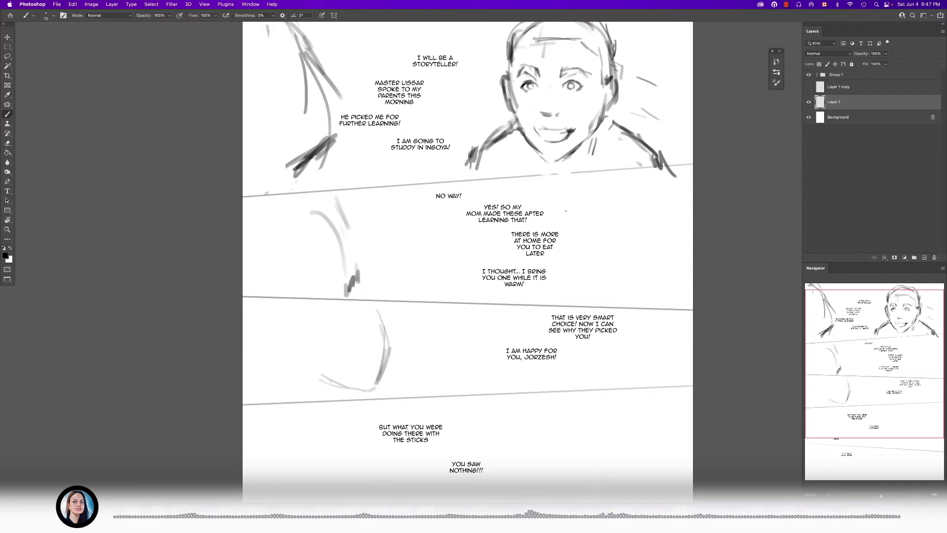
# - Hide the Group 1 dialogue and sketch the outer hair contour of a large head at the second panel's right side
pyautogui.click(808, 74)
pyautogui.scroll(-1, 567, 238)
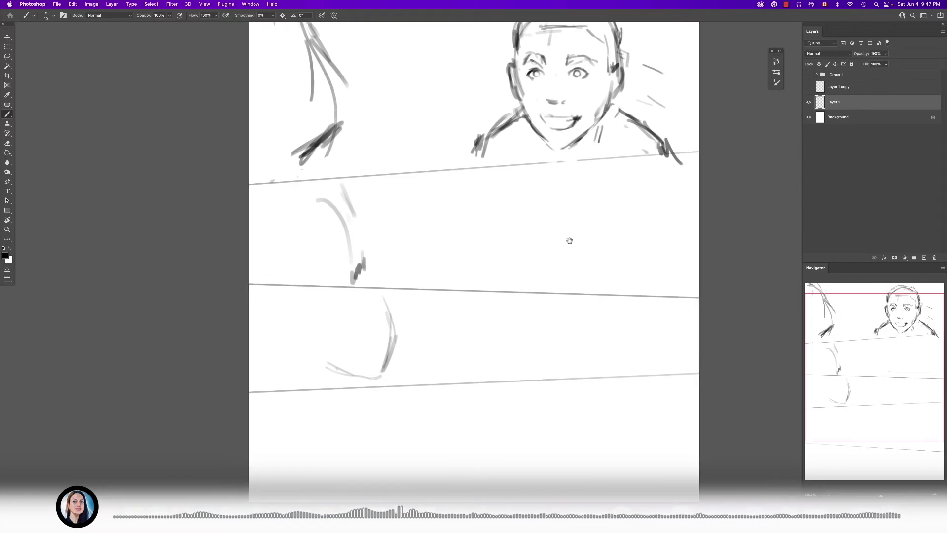
pyautogui.moveTo(524, 186)
pyautogui.mouseDown()
pyautogui.moveTo(529, 196)
pyautogui.moveTo(513, 195)
pyautogui.mouseUp()
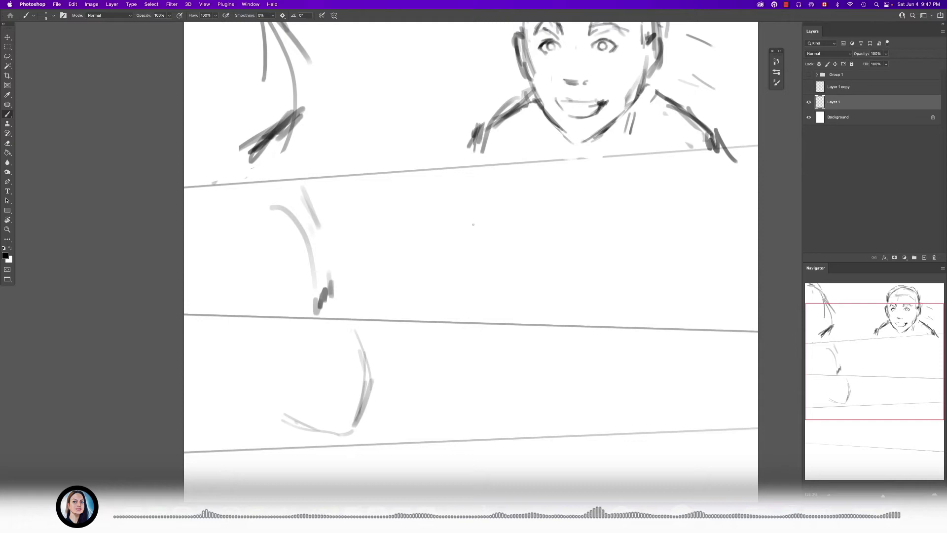
pyautogui.moveTo(488, 178)
pyautogui.mouseDown()
pyautogui.moveTo(474, 223)
pyautogui.moveTo(578, 161)
pyautogui.moveTo(611, 203)
pyautogui.mouseUp()
pyautogui.moveTo(588, 157); pyautogui.dragTo(623, 231)
pyautogui.moveTo(492, 173); pyautogui.dragTo(462, 230)
pyautogui.moveTo(489, 183)
pyautogui.mouseDown()
pyautogui.moveTo(462, 229)
pyautogui.moveTo(457, 265)
pyautogui.mouseUp()
pyautogui.moveTo(496, 166); pyautogui.dragTo(461, 260)
pyautogui.moveTo(489, 184)
pyautogui.mouseDown()
pyautogui.moveTo(604, 188)
pyautogui.moveTo(627, 283)
pyautogui.mouseUp()
pyautogui.moveTo(457, 258); pyautogui.dragTo(481, 294)
# - Sketch the oval face contour and chin inside the second panel's head, and add a vertical centre guideline
pyautogui.moveTo(487, 198); pyautogui.dragTo(490, 272)
pyautogui.moveTo(483, 200)
pyautogui.mouseDown()
pyautogui.moveTo(503, 284)
pyautogui.moveTo(545, 307)
pyautogui.mouseUp()
pyautogui.moveTo(492, 279); pyautogui.dragTo(539, 315)
pyautogui.moveTo(543, 321)
pyautogui.mouseDown()
pyautogui.moveTo(596, 283)
pyautogui.moveTo(546, 320)
pyautogui.mouseUp()
pyautogui.moveTo(490, 259); pyautogui.dragTo(518, 308)
pyautogui.moveTo(481, 199); pyautogui.dragTo(485, 262)
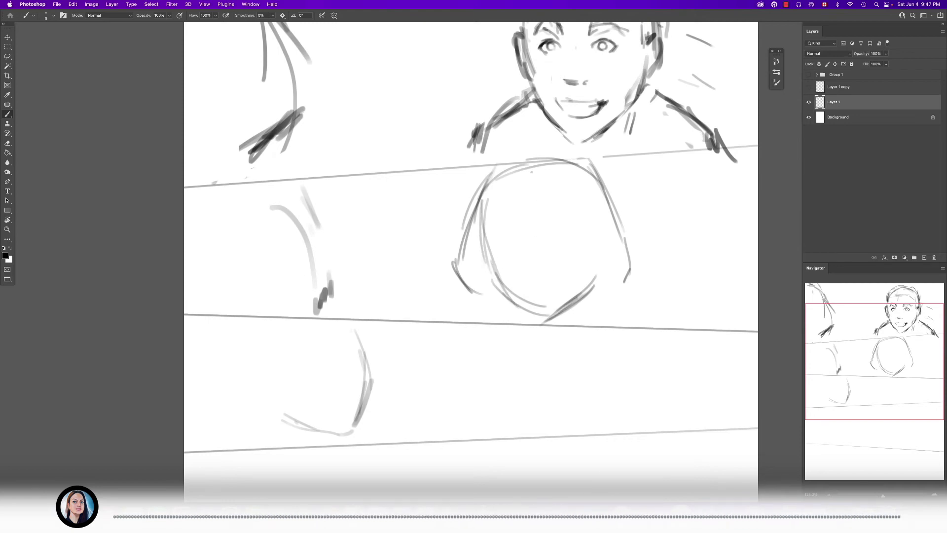
pyautogui.moveTo(532, 176); pyautogui.dragTo(541, 272)
pyautogui.moveTo(531, 186); pyautogui.dragTo(538, 253)
# - Draw the neck and sloping shoulder lines on both sides below the second panel's head
pyautogui.moveTo(627, 282); pyautogui.dragTo(590, 318)
pyautogui.moveTo(620, 295)
pyautogui.mouseDown()
pyautogui.moveTo(602, 308)
pyautogui.moveTo(643, 319)
pyautogui.mouseUp()
pyautogui.moveTo(612, 306); pyautogui.dragTo(636, 322)
pyautogui.moveTo(469, 291); pyautogui.dragTo(429, 325)
pyautogui.moveTo(469, 288); pyautogui.dragTo(426, 315)
pyautogui.moveTo(625, 284); pyautogui.dragTo(673, 326)
pyautogui.moveTo(631, 288); pyautogui.dragTo(666, 317)
# - Erase the left shoulder line beneath the second panel's head and redraw it at a new slope
pyautogui.press('e')
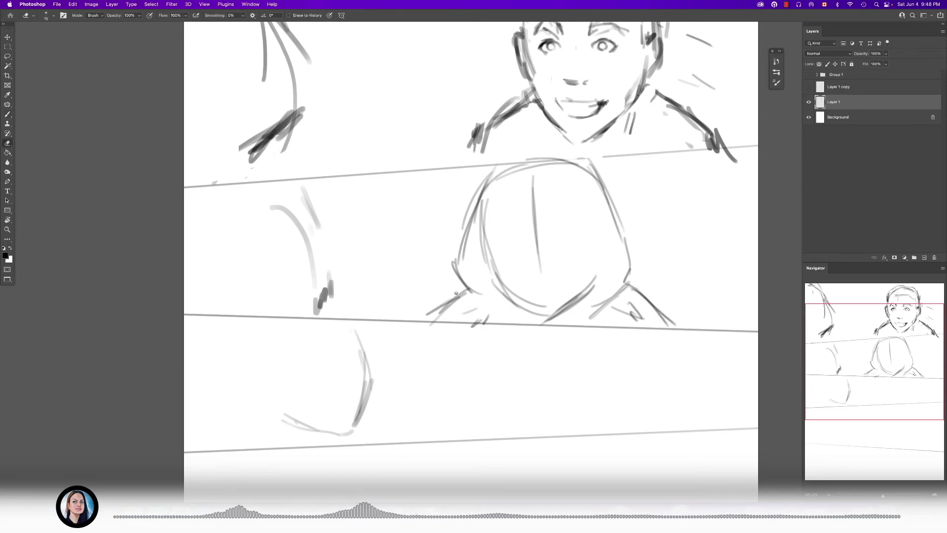
pyautogui.moveTo(453, 294); pyautogui.dragTo(419, 321)
pyautogui.press('b')
pyautogui.press('e')
pyautogui.moveTo(462, 296)
pyautogui.mouseDown()
pyautogui.moveTo(439, 311)
pyautogui.moveTo(449, 314)
pyautogui.mouseUp()
pyautogui.press('b')
pyautogui.moveTo(472, 293); pyautogui.dragTo(442, 319)
pyautogui.press('r')
pyautogui.press('b')
pyautogui.press('r')
pyautogui.press('e')
pyautogui.press('b')
# - Strengthen both shoulder lines of the second panel's right-hand figure with extra strokes
pyautogui.moveTo(632, 284); pyautogui.dragTo(673, 323)
pyautogui.moveTo(631, 294)
pyautogui.mouseDown()
pyautogui.moveTo(682, 329)
pyautogui.moveTo(657, 302)
pyautogui.mouseUp()
pyautogui.press('e')
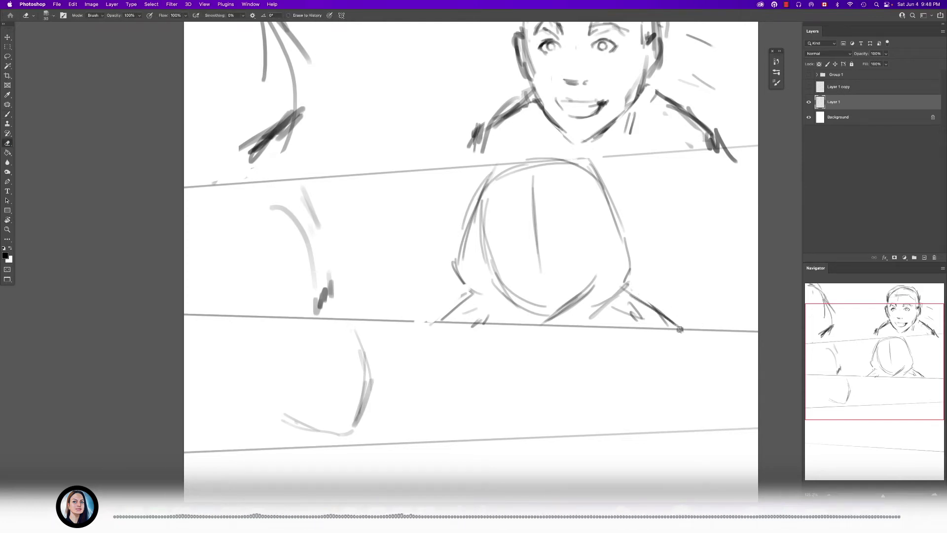
pyautogui.press('b')
pyautogui.moveTo(482, 295); pyautogui.dragTo(436, 322)
pyautogui.moveTo(480, 297); pyautogui.dragTo(455, 313)
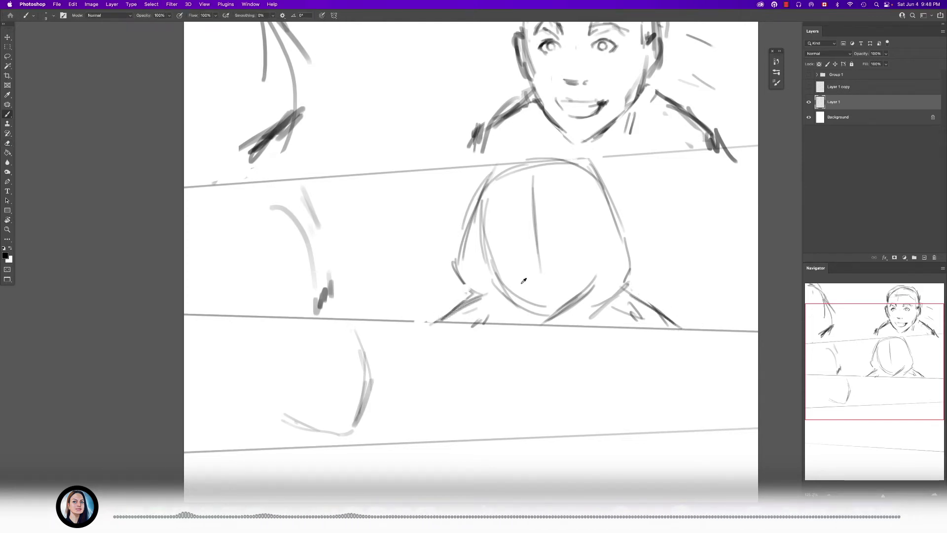
# - Darken the jaw line and the vertical centre guideline of the second panel's head
pyautogui.scroll(2, 509, 288)
pyautogui.moveTo(493, 283); pyautogui.dragTo(555, 317)
pyautogui.moveTo(536, 166); pyautogui.dragTo(542, 261)
# - Add long curved hair strokes to the second panel's left figure and reinforce the lines around the right-hand head
pyautogui.moveTo(315, 179)
pyautogui.mouseDown()
pyautogui.moveTo(298, 328)
pyautogui.moveTo(303, 278)
pyautogui.mouseUp()
pyautogui.moveTo(299, 180); pyautogui.dragTo(285, 312)
pyautogui.moveTo(313, 245); pyautogui.dragTo(271, 316)
pyautogui.moveTo(323, 175); pyautogui.dragTo(300, 282)
pyautogui.moveTo(489, 239)
pyautogui.mouseDown()
pyautogui.moveTo(482, 236)
pyautogui.moveTo(538, 246)
pyautogui.moveTo(514, 211)
pyautogui.moveTo(549, 245)
pyautogui.mouseUp()
pyautogui.moveTo(424, 144); pyautogui.dragTo(356, 225)
# - Reinforce the outer contour and shoulders of the second panel's head and mark the ears on both sides
pyautogui.moveTo(570, 158)
pyautogui.mouseDown()
pyautogui.moveTo(562, 144)
pyautogui.moveTo(646, 234)
pyautogui.mouseUp()
pyautogui.moveTo(635, 203); pyautogui.dragTo(647, 379)
pyautogui.moveTo(572, 297); pyautogui.dragTo(595, 251)
pyautogui.moveTo(610, 307); pyautogui.dragTo(605, 337)
pyautogui.moveTo(617, 282); pyautogui.dragTo(610, 335)
pyautogui.moveTo(355, 288); pyautogui.dragTo(393, 296)
pyautogui.moveTo(328, 278); pyautogui.dragTo(347, 267)
pyautogui.moveTo(619, 272); pyautogui.dragTo(651, 263)
pyautogui.moveTo(619, 230)
pyautogui.mouseDown()
pyautogui.moveTo(688, 229)
pyautogui.moveTo(673, 255)
pyautogui.mouseUp()
pyautogui.moveTo(462, 253); pyautogui.dragTo(513, 247)
pyautogui.moveTo(389, 270); pyautogui.dragTo(442, 282)
# - Mark the eye and mouth guidelines on the second panel's face and erase part of its centre guideline
pyautogui.moveTo(532, 210); pyautogui.dragTo(574, 208)
pyautogui.moveTo(540, 317); pyautogui.dragTo(584, 315)
pyautogui.moveTo(551, 320); pyautogui.dragTo(566, 321)
pyautogui.press('e')
pyautogui.moveTo(543, 290); pyautogui.dragTo(561, 290)
pyautogui.press('b')
pyautogui.moveTo(556, 235)
pyautogui.mouseDown()
pyautogui.moveTo(538, 235)
pyautogui.moveTo(602, 207)
pyautogui.moveTo(563, 213)
pyautogui.mouseUp()
# - Add more long strokes to the second panel's left figure and erase the excess around its lower edge
pyautogui.moveTo(576, 267); pyautogui.dragTo(488, 291)
pyautogui.moveTo(487, 291)
pyautogui.mouseDown()
pyautogui.moveTo(509, 232)
pyautogui.moveTo(488, 234)
pyautogui.mouseUp()
pyautogui.moveTo(478, 246)
pyautogui.mouseDown()
pyautogui.moveTo(419, 324)
pyautogui.moveTo(399, 330)
pyautogui.mouseUp()
pyautogui.moveTo(442, 149)
pyautogui.mouseDown()
pyautogui.moveTo(412, 223)
pyautogui.moveTo(415, 239)
pyautogui.mouseUp()
pyautogui.moveTo(408, 294); pyautogui.dragTo(403, 331)
pyautogui.press('e')
pyautogui.moveTo(421, 287); pyautogui.dragTo(400, 315)
pyautogui.press('b')
pyautogui.press('e')
pyautogui.press('b')
pyautogui.moveTo(438, 292)
pyautogui.mouseDown()
pyautogui.moveTo(405, 313)
pyautogui.moveTo(434, 293)
pyautogui.mouseUp()
pyautogui.press('e')
pyautogui.moveTo(588, 286)
pyautogui.mouseDown()
pyautogui.moveTo(553, 321)
pyautogui.moveTo(570, 343)
pyautogui.mouseUp()
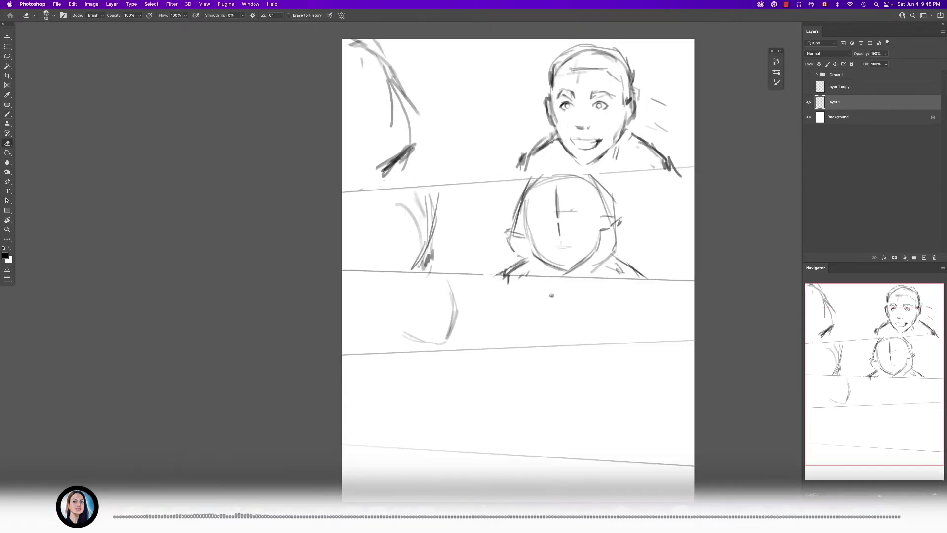
# - Show the Group 1 dialogue to check its placement against the sketched heads, and hide it again
pyautogui.click(808, 74)
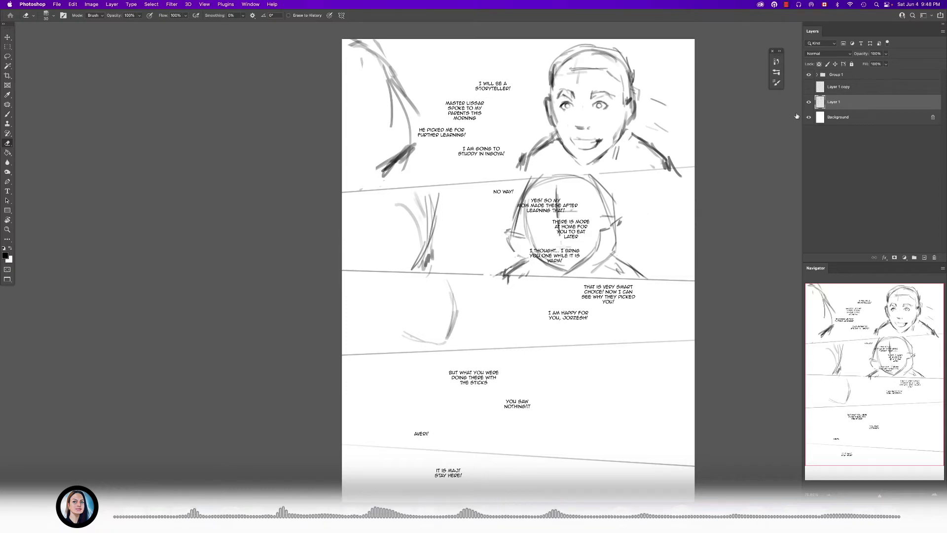
pyautogui.click(808, 74)
pyautogui.moveTo(605, 197)
pyautogui.mouseDown()
pyautogui.moveTo(609, 190)
pyautogui.moveTo(603, 230)
pyautogui.mouseUp()
# - Lasso the border line between the first and second panels and nudge it slightly upward
pyautogui.press('l')
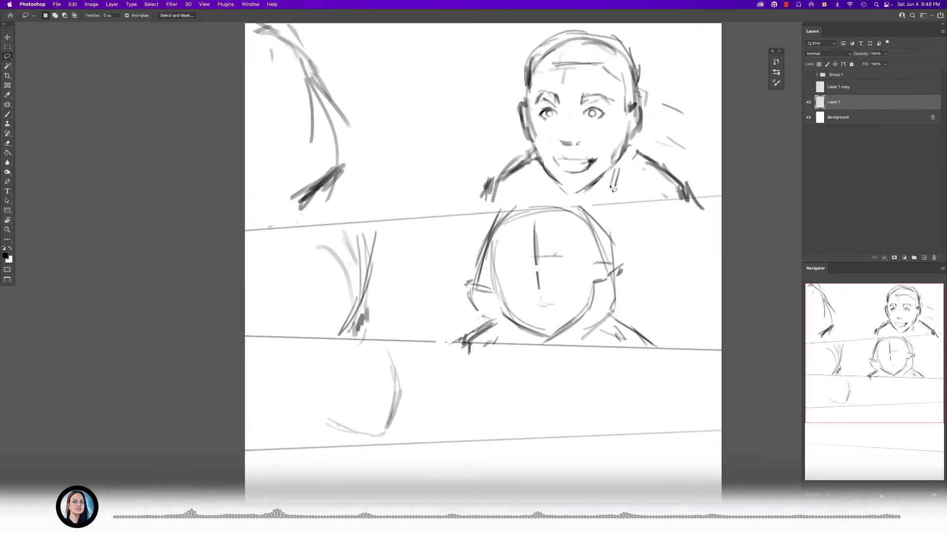
pyautogui.scroll(-2, 446, 212)
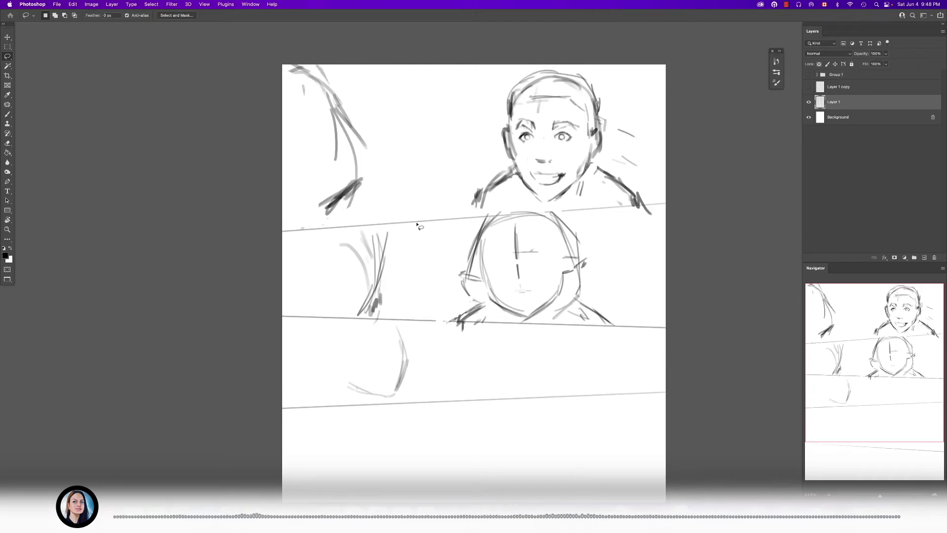
pyautogui.moveTo(316, 219)
pyautogui.mouseDown()
pyautogui.moveTo(261, 293)
pyautogui.moveTo(290, 243)
pyautogui.moveTo(691, 208)
pyautogui.moveTo(336, 219)
pyautogui.mouseUp()
pyautogui.moveTo(452, 224); pyautogui.dragTo(453, 219)
pyautogui.press('b')
pyautogui.scroll(2, 529, 219)
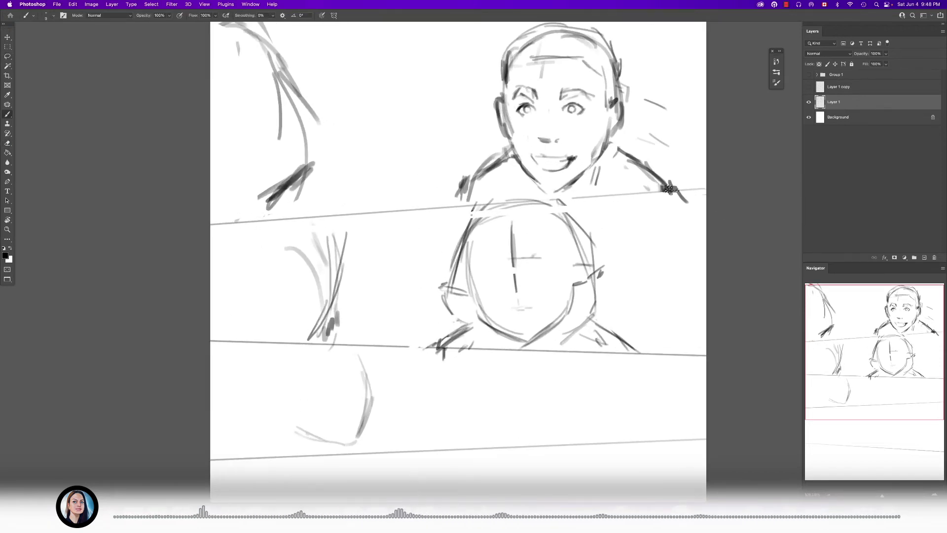
pyautogui.press('super+f')
pyautogui.write('b')
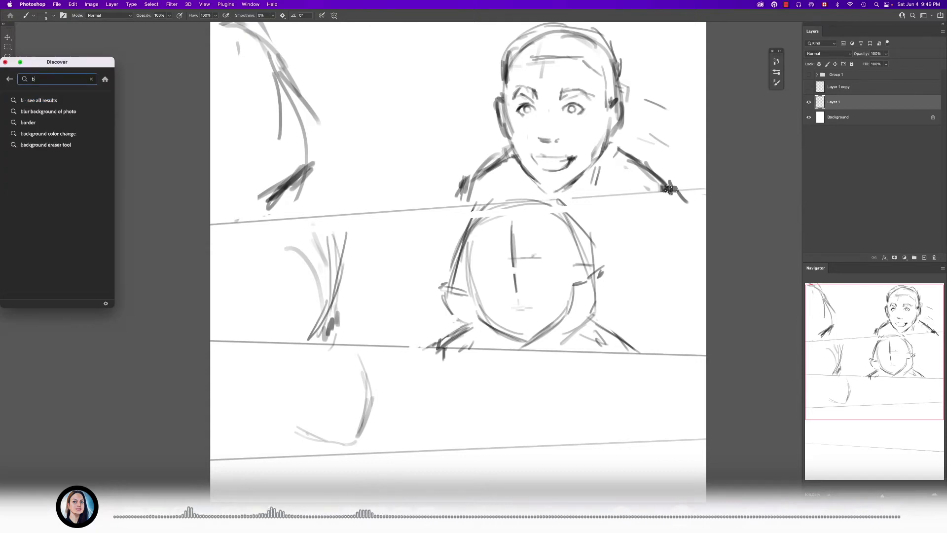
pyautogui.press('Escape')
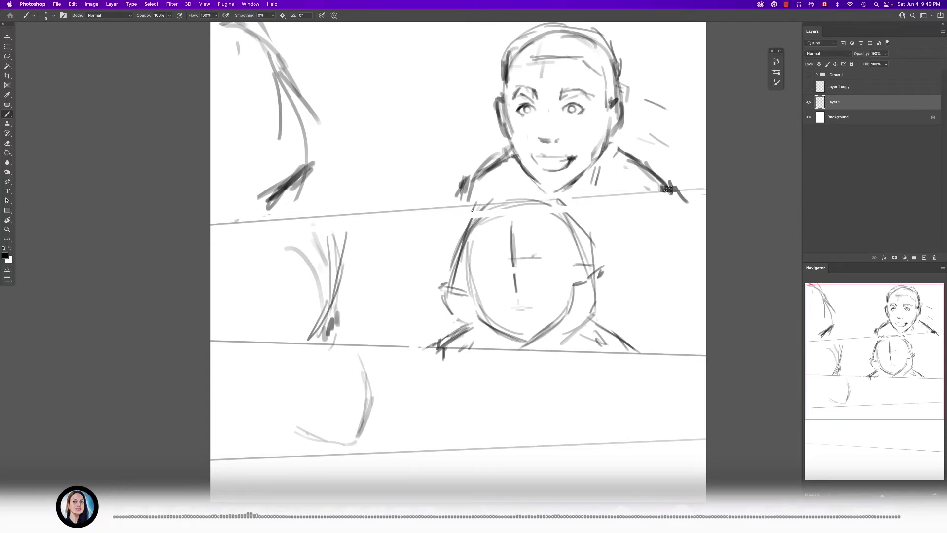
# - Deselect and reinforce the outline of the second panel's hooded head with thicker brush strokes across its top and side
pyautogui.press('super+d')
pyautogui.press(']')
pyautogui.press(']')
pyautogui.moveTo(469, 233)
pyautogui.mouseDown()
pyautogui.moveTo(506, 204)
pyautogui.moveTo(569, 231)
pyautogui.mouseUp()
pyautogui.moveTo(551, 200); pyautogui.dragTo(568, 230)
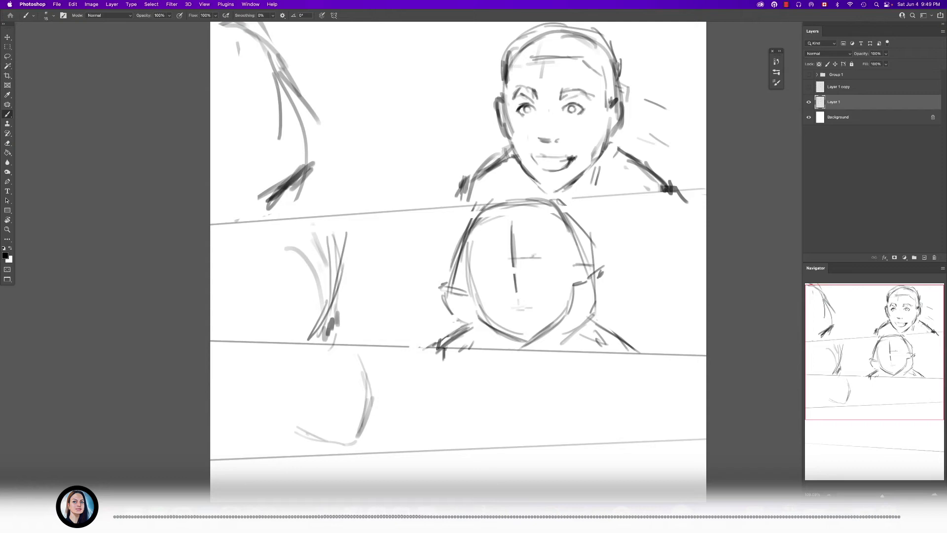
pyautogui.moveTo(471, 241)
pyautogui.mouseDown()
pyautogui.moveTo(473, 291)
pyautogui.moveTo(487, 311)
pyautogui.moveTo(495, 278)
pyautogui.moveTo(508, 300)
pyautogui.mouseUp()
# - Lasso the sketches and borders of the top two panels, scale them down slightly with Free Transform, and deselect
pyautogui.scroll(-5, 495, 279)
pyautogui.press('k')
pyautogui.press('l')
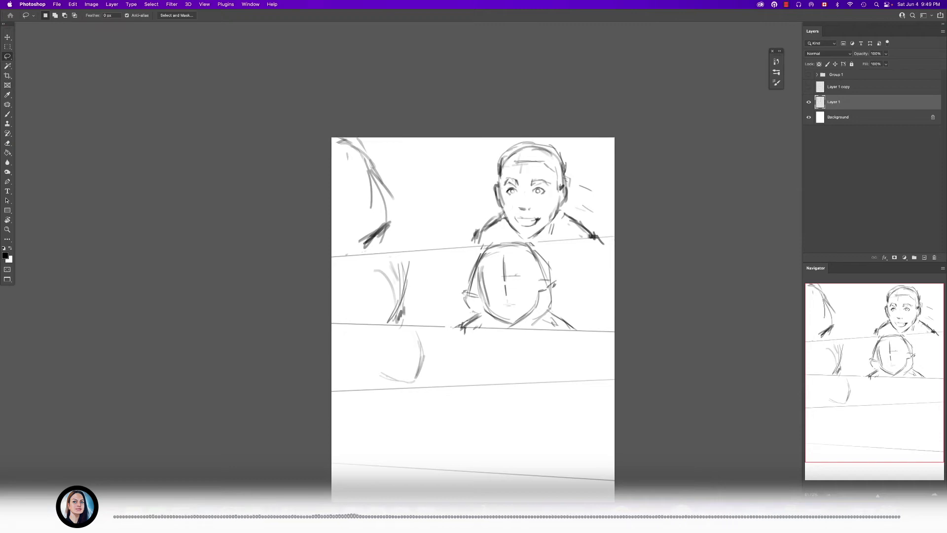
pyautogui.moveTo(585, 322)
pyautogui.mouseDown()
pyautogui.moveTo(613, 347)
pyautogui.moveTo(362, 334)
pyautogui.moveTo(328, 141)
pyautogui.mouseUp()
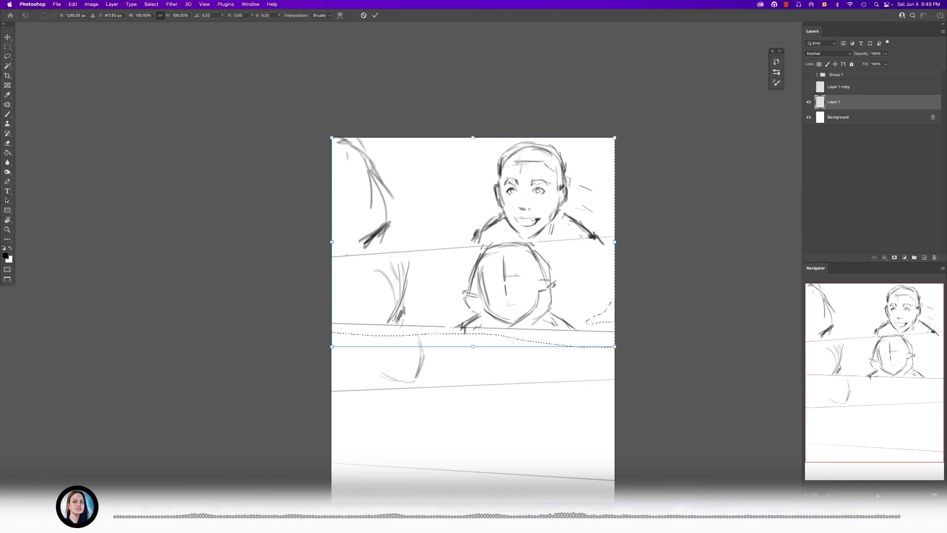
pyautogui.press('super+t')
pyautogui.moveTo(615, 138); pyautogui.dragTo(598, 149)
pyautogui.moveTo(545, 213); pyautogui.dragTo(549, 206)
pyautogui.moveTo(602, 327); pyautogui.dragTo(599, 324)
pyautogui.press('Return')
pyautogui.press('super+d')
# - Extend the border line between the first and second panels to the page's left edge
pyautogui.scroll(2, 539, 267)
pyautogui.press('b')
pyautogui.moveTo(324, 241); pyautogui.dragTo(285, 246)
# - Lasso the first panel's right-hand character, move it slightly upward, and deselect
pyautogui.scroll(2, 454, 247)
pyautogui.press('l')
pyautogui.moveTo(496, 133); pyautogui.dragTo(455, 225)
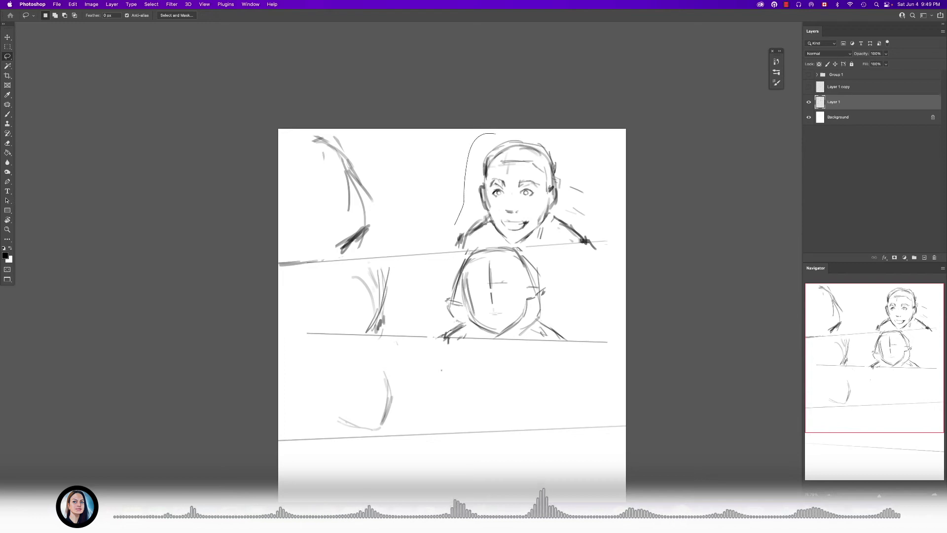
pyautogui.moveTo(559, 239)
pyautogui.mouseDown()
pyautogui.moveTo(614, 182)
pyautogui.moveTo(512, 131)
pyautogui.mouseUp()
pyautogui.moveTo(554, 188); pyautogui.dragTo(555, 178)
pyautogui.press('super+d')
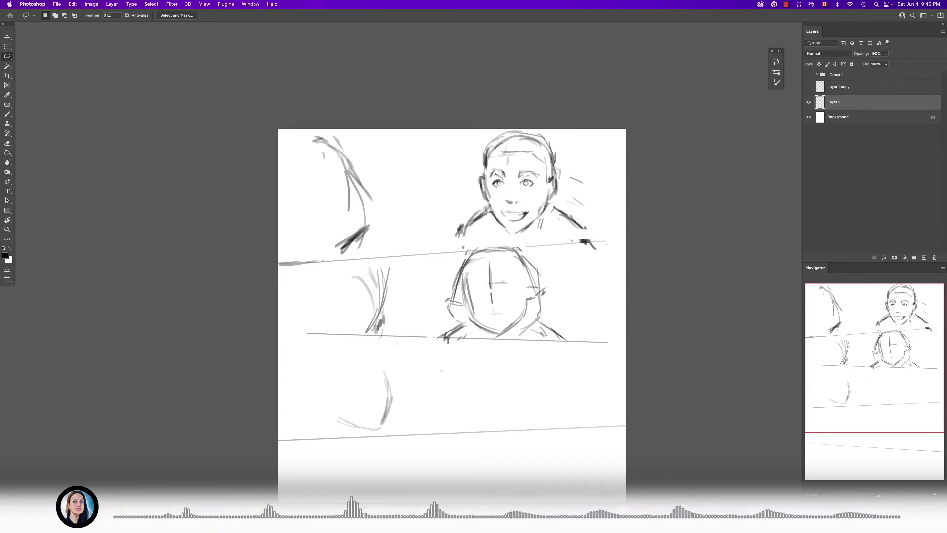
# - Add brush strokes extending the first panel character's left shoulder down toward the panel border
pyautogui.scroll(6, 518, 232)
pyautogui.press('b')
pyautogui.moveTo(399, 239); pyautogui.dragTo(393, 275)
pyautogui.moveTo(395, 238); pyautogui.dragTo(376, 265)
pyautogui.moveTo(386, 247); pyautogui.dragTo(364, 277)
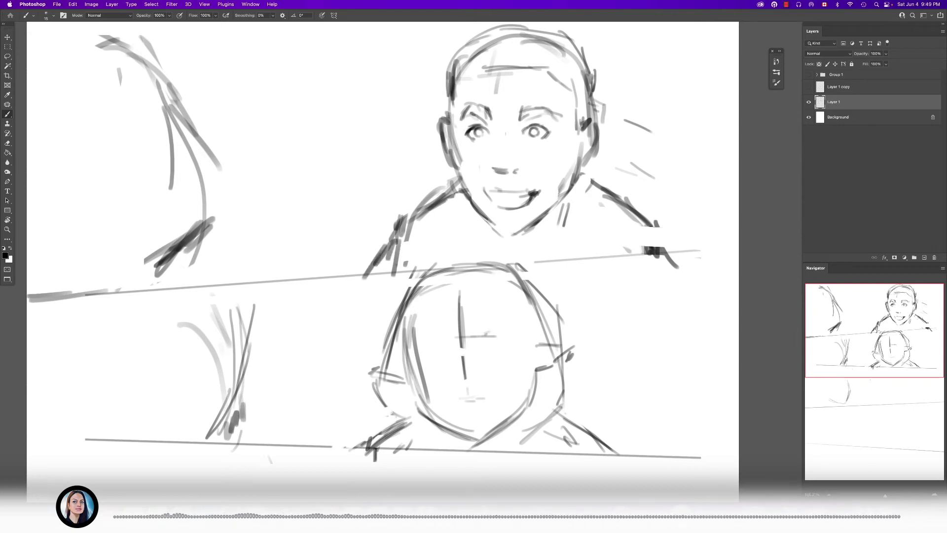
# - Lasso the second panel's figures together with its lower border line and move them slightly down
pyautogui.scroll(-10, 481, 241)
pyautogui.press('l')
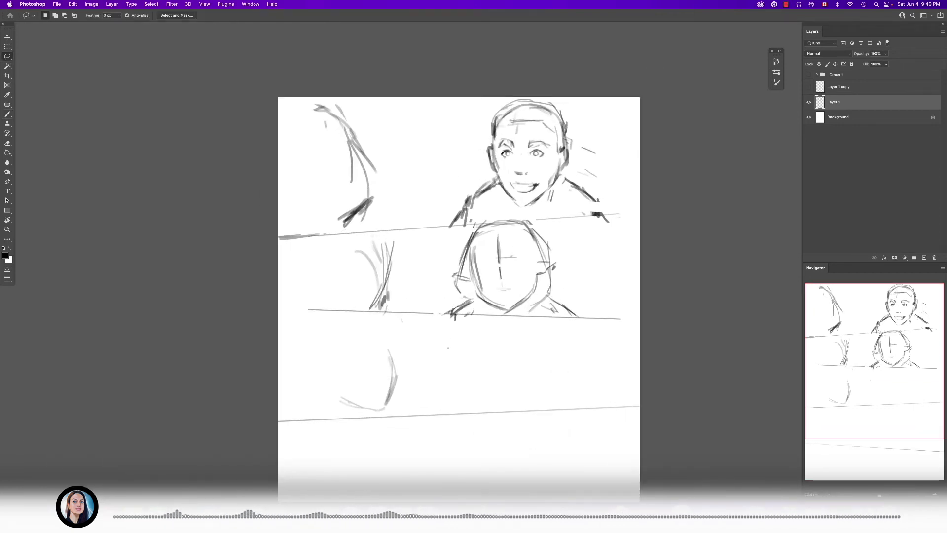
pyautogui.moveTo(517, 216); pyautogui.dragTo(545, 234)
pyautogui.moveTo(444, 251)
pyautogui.mouseDown()
pyautogui.moveTo(345, 236)
pyautogui.moveTo(586, 338)
pyautogui.moveTo(546, 233)
pyautogui.mouseUp()
pyautogui.moveTo(579, 316); pyautogui.dragTo(579, 329)
# - Lasso the second panel's right-hand figure, nudge it up and slightly to the right, and deselect
pyautogui.moveTo(542, 237)
pyautogui.mouseDown()
pyautogui.moveTo(485, 228)
pyautogui.moveTo(445, 295)
pyautogui.moveTo(451, 309)
pyautogui.moveTo(472, 313)
pyautogui.mouseUp()
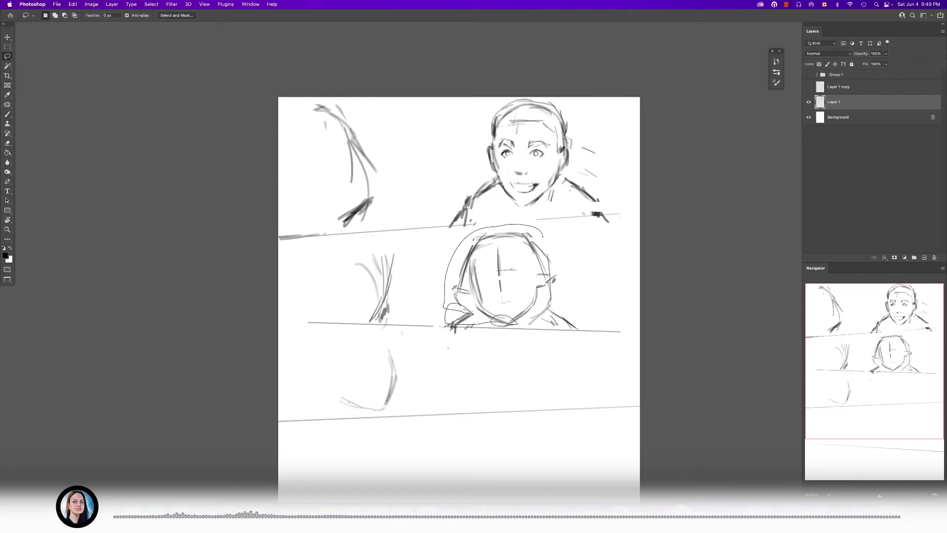
pyautogui.moveTo(554, 325)
pyautogui.mouseDown()
pyautogui.moveTo(570, 260)
pyautogui.moveTo(543, 237)
pyautogui.mouseUp()
pyautogui.moveTo(526, 291)
pyautogui.mouseDown()
pyautogui.moveTo(537, 305)
pyautogui.moveTo(537, 280)
pyautogui.mouseUp()
pyautogui.press('super+d')
# - Redraw the top and right side of the second panel's head outline and add strokes at the shoulder
pyautogui.press('b')
pyautogui.moveTo(500, 255); pyautogui.dragTo(540, 255)
pyautogui.press(']')
pyautogui.moveTo(511, 189)
pyautogui.mouseDown()
pyautogui.moveTo(467, 246)
pyautogui.moveTo(554, 190)
pyautogui.moveTo(610, 250)
pyautogui.mouseUp()
pyautogui.moveTo(618, 310)
pyautogui.mouseDown()
pyautogui.moveTo(575, 356)
pyautogui.moveTo(633, 370)
pyautogui.mouseUp()
pyautogui.moveTo(635, 362); pyautogui.dragTo(635, 383)
pyautogui.press('[')
pyautogui.moveTo(526, 312); pyautogui.dragTo(566, 321)
# - Sketch the mouth and both eyebrows on the second panel's face with a smaller brush
pyautogui.press('[')
pyautogui.press('[')
pyautogui.press('[')
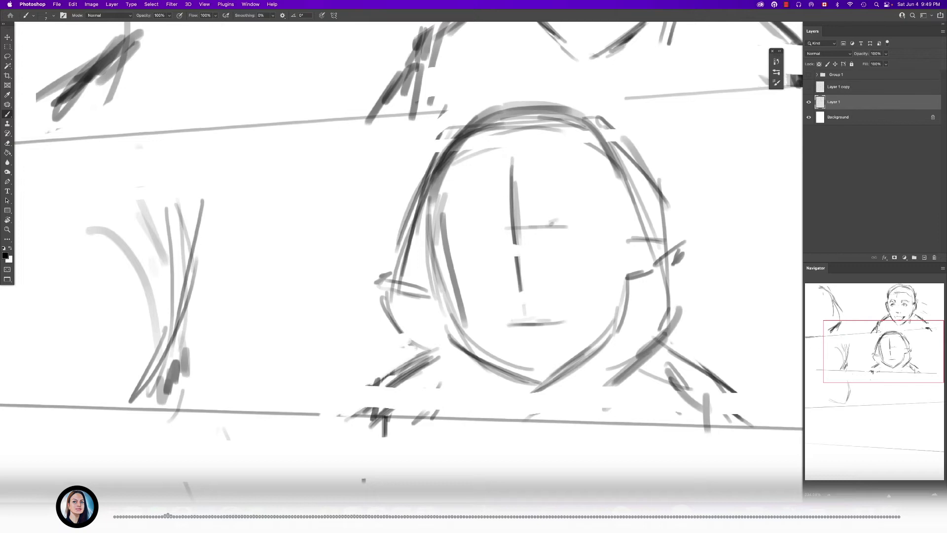
pyautogui.moveTo(488, 325)
pyautogui.mouseDown()
pyautogui.moveTo(510, 344)
pyautogui.moveTo(554, 339)
pyautogui.moveTo(504, 328)
pyautogui.mouseUp()
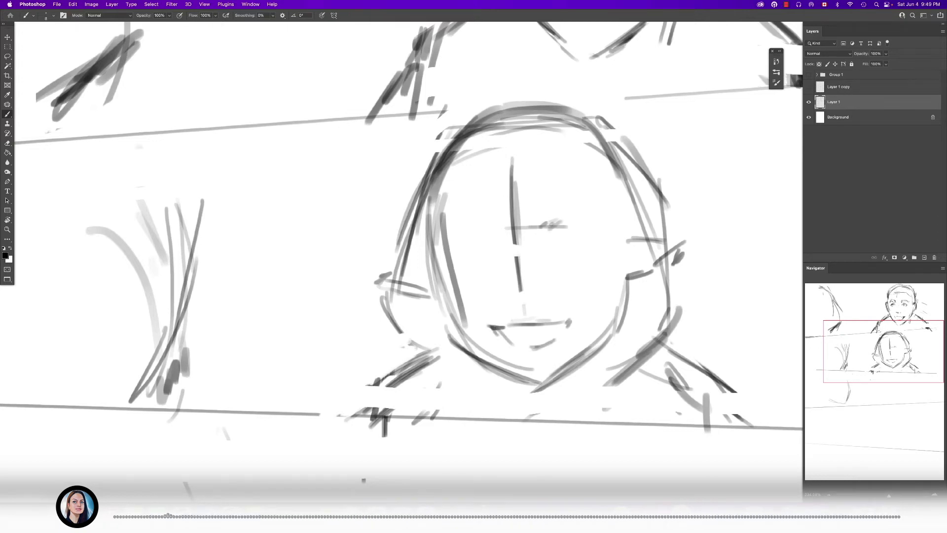
pyautogui.moveTo(559, 215); pyautogui.dragTo(599, 222)
pyautogui.moveTo(556, 217); pyautogui.dragTo(593, 214)
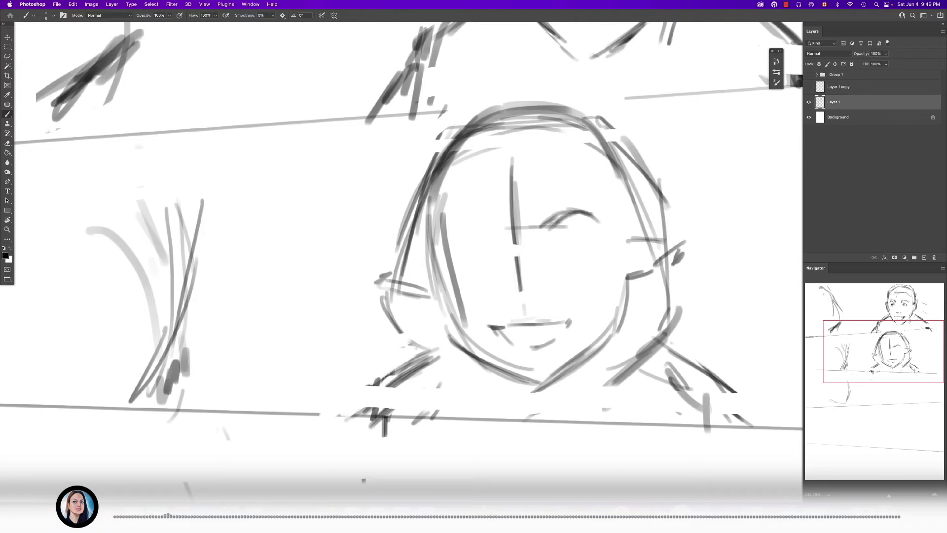
pyautogui.moveTo(478, 213); pyautogui.dragTo(493, 225)
# - Draw the curved upper lids and outer corners of both eyes on the second panel's face
pyautogui.scroll(3, 556, 231)
pyautogui.moveTo(545, 247)
pyautogui.mouseDown()
pyautogui.moveTo(571, 237)
pyautogui.moveTo(593, 247)
pyautogui.mouseUp()
pyautogui.moveTo(549, 243)
pyautogui.mouseDown()
pyautogui.moveTo(592, 246)
pyautogui.moveTo(559, 241)
pyautogui.mouseUp()
pyautogui.moveTo(557, 243)
pyautogui.mouseDown()
pyautogui.moveTo(574, 236)
pyautogui.moveTo(585, 268)
pyautogui.mouseUp()
pyautogui.moveTo(476, 249)
pyautogui.mouseDown()
pyautogui.moveTo(455, 237)
pyautogui.moveTo(426, 269)
pyautogui.mouseUp()
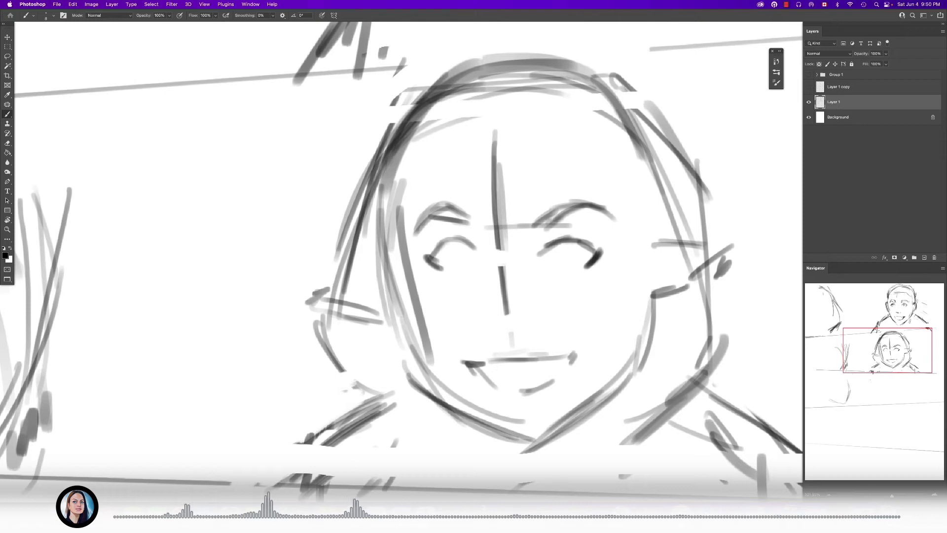
# - Erase the forehead part of the second panel's face guidelines and touch up the left eye's lid
pyautogui.press('e')
pyautogui.moveTo(495, 218)
pyautogui.mouseDown()
pyautogui.moveTo(494, 195)
pyautogui.moveTo(496, 249)
pyautogui.mouseUp()
pyautogui.moveTo(498, 190); pyautogui.dragTo(498, 173)
pyautogui.press('b')
pyautogui.moveTo(472, 243)
pyautogui.mouseDown()
pyautogui.moveTo(459, 237)
pyautogui.moveTo(429, 251)
pyautogui.mouseUp()
pyautogui.scroll(2, 528, 254)
pyautogui.scroll(-1, 527, 254)
pyautogui.press('e')
pyautogui.moveTo(502, 248); pyautogui.dragTo(531, 221)
pyautogui.press('b')
pyautogui.press('e')
pyautogui.moveTo(496, 177); pyautogui.dragTo(494, 141)
pyautogui.press('b')
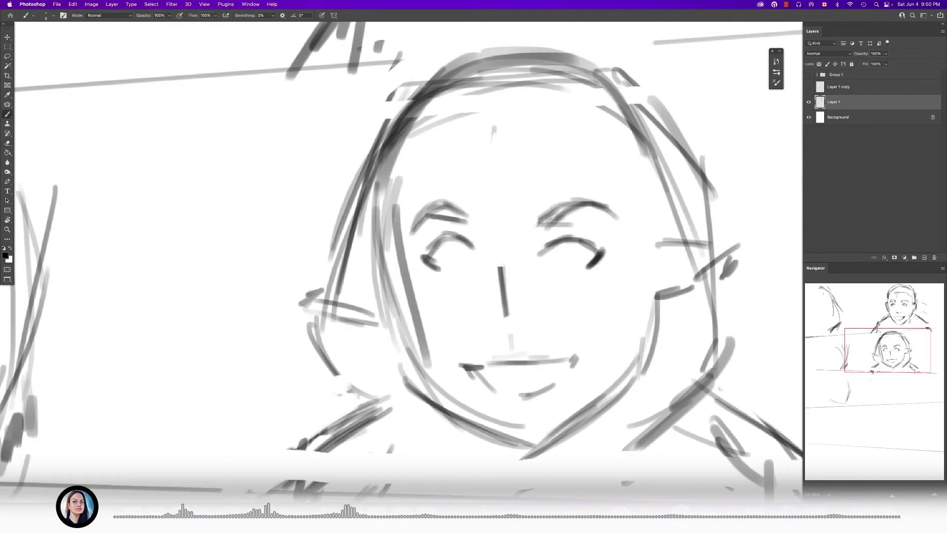
# - Shorten the nose guideline with the Eraser and sketch the base of the nose and the nostrils
pyautogui.scroll(2, 511, 295)
pyautogui.press('e')
pyautogui.moveTo(498, 258); pyautogui.dragTo(501, 292)
pyautogui.press('b')
pyautogui.moveTo(489, 327)
pyautogui.mouseDown()
pyautogui.moveTo(524, 327)
pyautogui.moveTo(488, 327)
pyautogui.mouseUp()
pyautogui.moveTo(533, 329); pyautogui.dragTo(541, 330)
pyautogui.moveTo(480, 335)
pyautogui.mouseDown()
pyautogui.moveTo(492, 339)
pyautogui.moveTo(482, 335)
pyautogui.mouseUp()
pyautogui.moveTo(534, 327); pyautogui.dragTo(539, 323)
# - Draw round irises in both eyes of the second panel's face with a finer brush
pyautogui.scroll(2, 590, 244)
pyautogui.press('[')
pyautogui.press('[')
pyautogui.moveTo(562, 239)
pyautogui.mouseDown()
pyautogui.moveTo(584, 260)
pyautogui.moveTo(582, 230)
pyautogui.moveTo(592, 250)
pyautogui.mouseUp()
pyautogui.moveTo(397, 232)
pyautogui.mouseDown()
pyautogui.moveTo(380, 254)
pyautogui.moveTo(402, 260)
pyautogui.moveTo(401, 226)
pyautogui.moveTo(405, 236)
pyautogui.mouseUp()
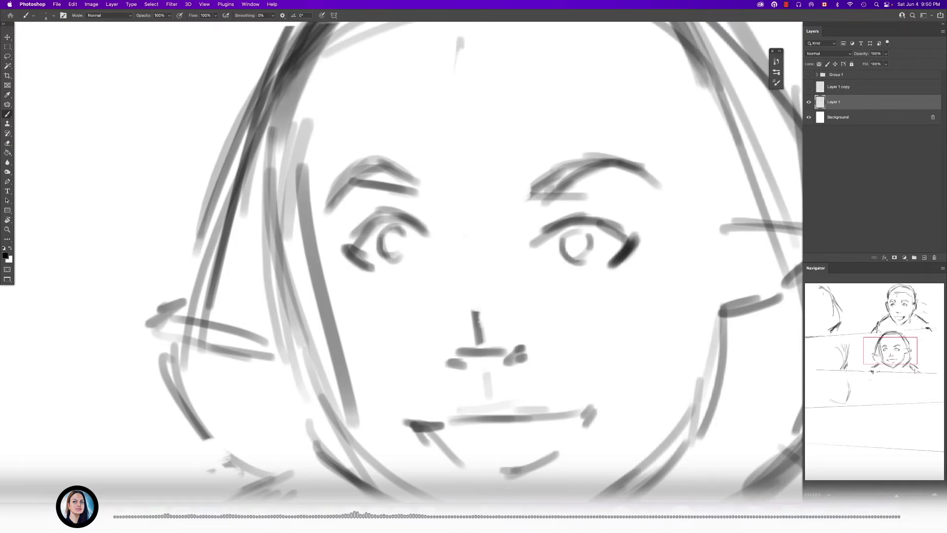
# - Sketch curled hair strands beside the right jaw of the second panel's character, erasing stray outline near the head
pyautogui.scroll(-5, 414, 253)
pyautogui.scroll(2, 158, 343)
pyautogui.press(']')
pyautogui.moveTo(680, 246); pyautogui.dragTo(693, 282)
pyautogui.moveTo(681, 298); pyautogui.dragTo(693, 286)
pyautogui.press('e')
pyautogui.moveTo(667, 152); pyautogui.dragTo(673, 176)
pyautogui.press('b')
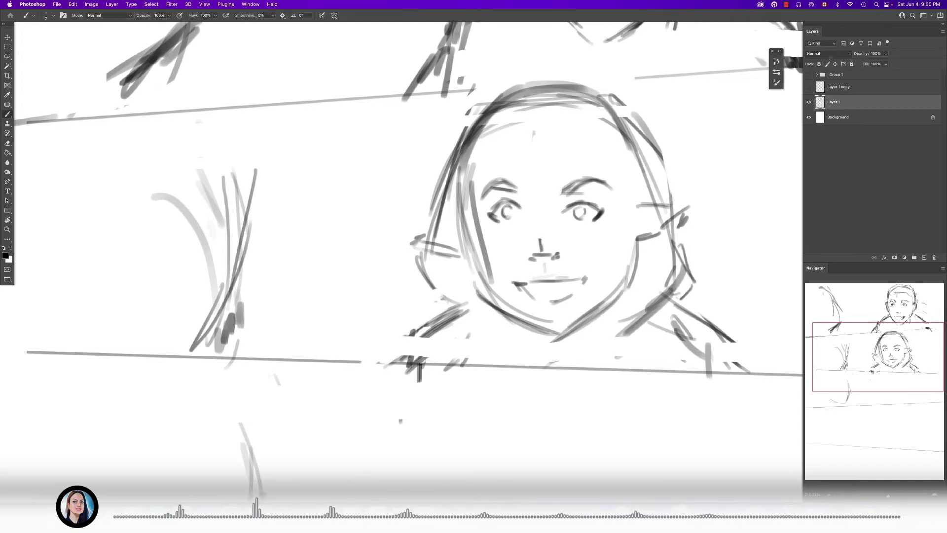
pyautogui.press(']')
pyautogui.press(']')
pyautogui.moveTo(675, 221)
pyautogui.mouseDown()
pyautogui.moveTo(710, 284)
pyautogui.moveTo(654, 305)
pyautogui.mouseUp()
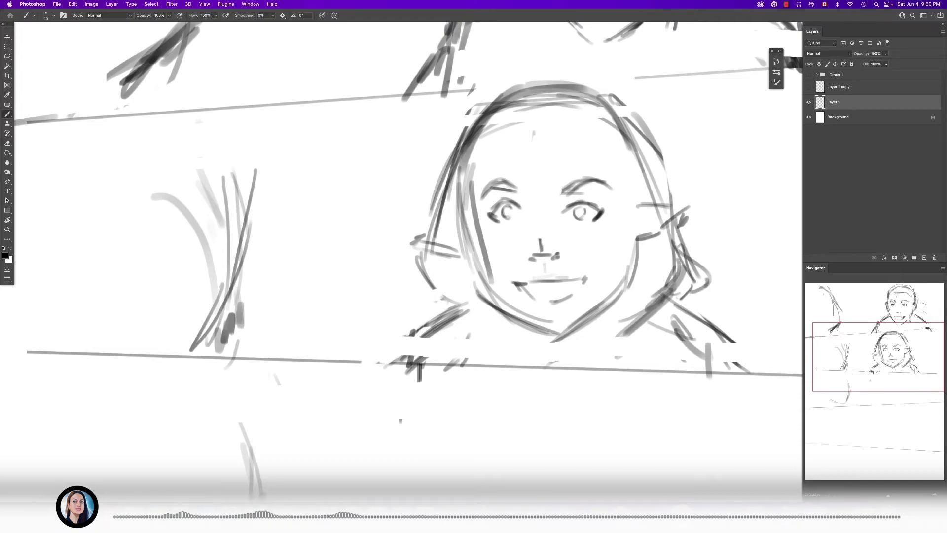
# - Sketch matching hair strands on the left side of the second panel's head and clean up around them
pyautogui.moveTo(409, 256)
pyautogui.mouseDown()
pyautogui.moveTo(392, 291)
pyautogui.moveTo(480, 298)
pyautogui.moveTo(499, 313)
pyautogui.mouseUp()
pyautogui.press('e')
pyautogui.moveTo(501, 313); pyautogui.dragTo(550, 334)
pyautogui.press('b')
pyautogui.moveTo(444, 305); pyautogui.dragTo(536, 223)
pyautogui.moveTo(558, 272); pyautogui.dragTo(493, 273)
pyautogui.moveTo(582, 242)
pyautogui.mouseDown()
pyautogui.moveTo(611, 242)
pyautogui.moveTo(549, 262)
pyautogui.moveTo(552, 300)
pyautogui.mouseUp()
pyautogui.moveTo(609, 293)
pyautogui.mouseDown()
pyautogui.moveTo(580, 293)
pyautogui.moveTo(582, 252)
pyautogui.mouseUp()
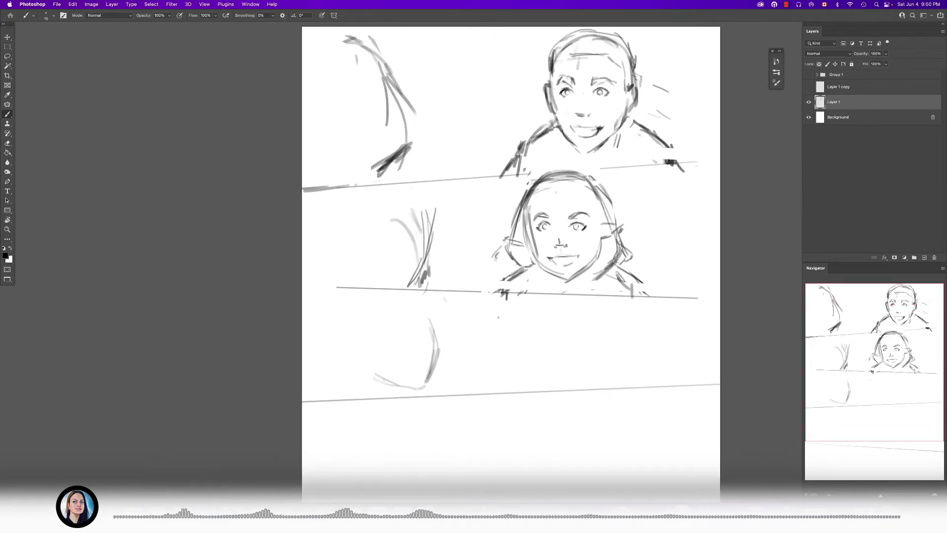
pyautogui.moveTo(527, 361); pyautogui.dragTo(535, 277)
pyautogui.moveTo(535, 276); pyautogui.dragTo(491, 296)
# - Show the Group 1 dialogue and examine how the text in all panels sits against the sketches
pyautogui.click(808, 75)
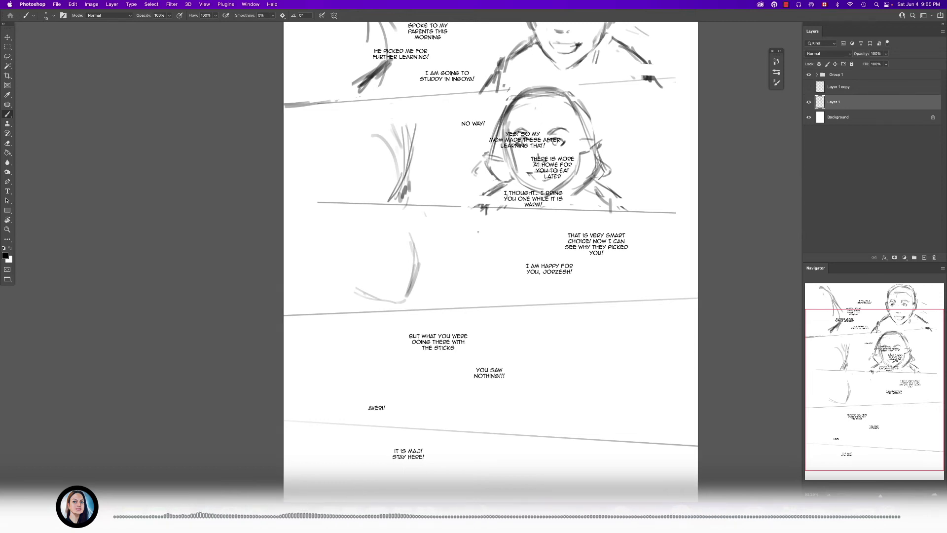
pyautogui.scroll(-1, 492, 261)
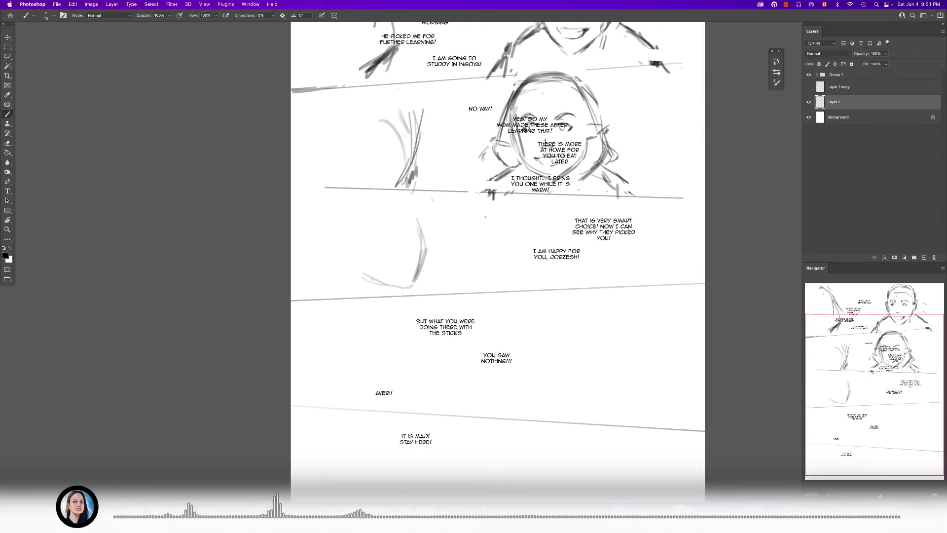
pyautogui.scroll(-1, 498, 261)
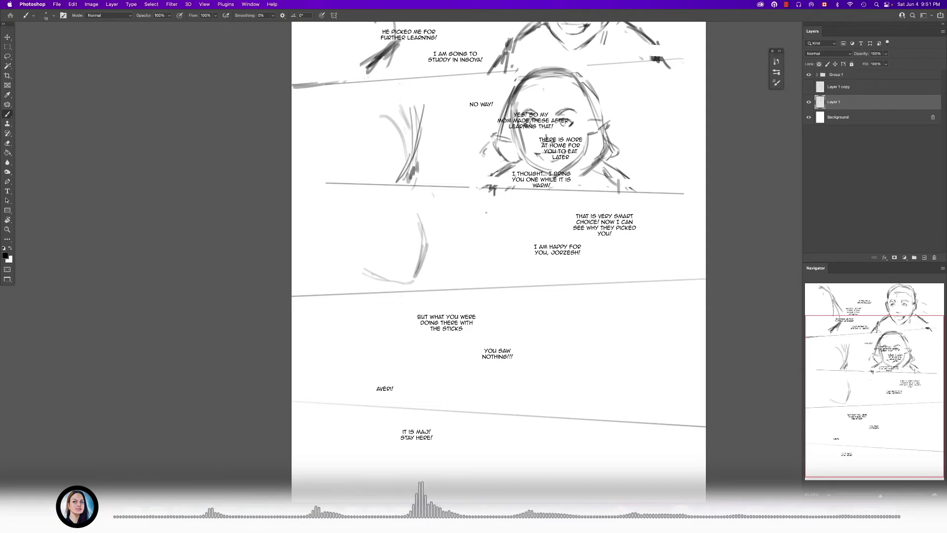
pyautogui.scroll(2, 498, 261)
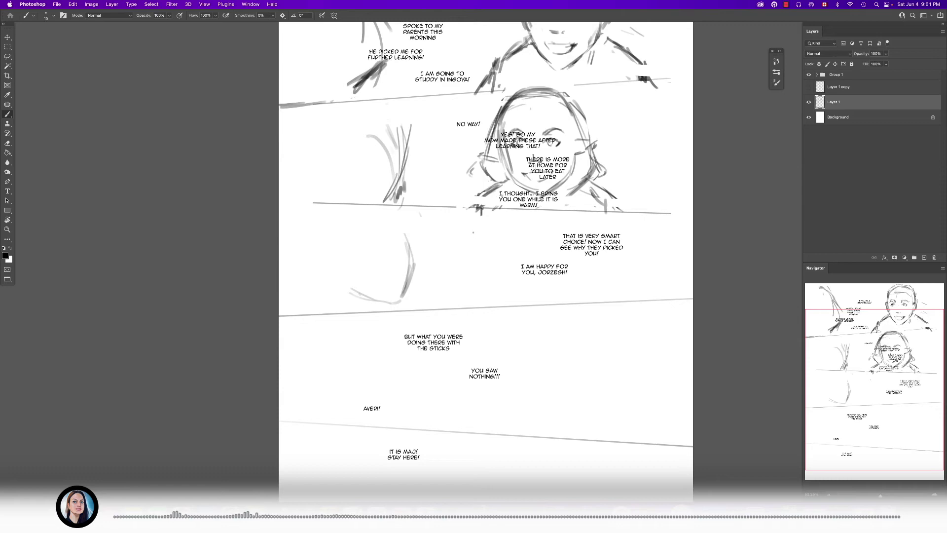
pyautogui.scroll(3, 582, 276)
pyautogui.scroll(-1, 581, 276)
pyautogui.scroll(-2, 601, 287)
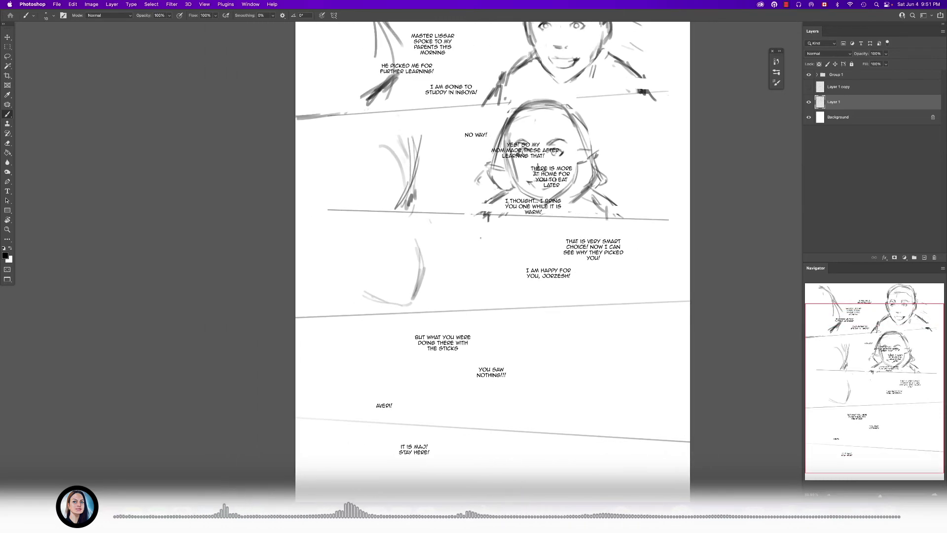
pyautogui.scroll(-1, 497, 262)
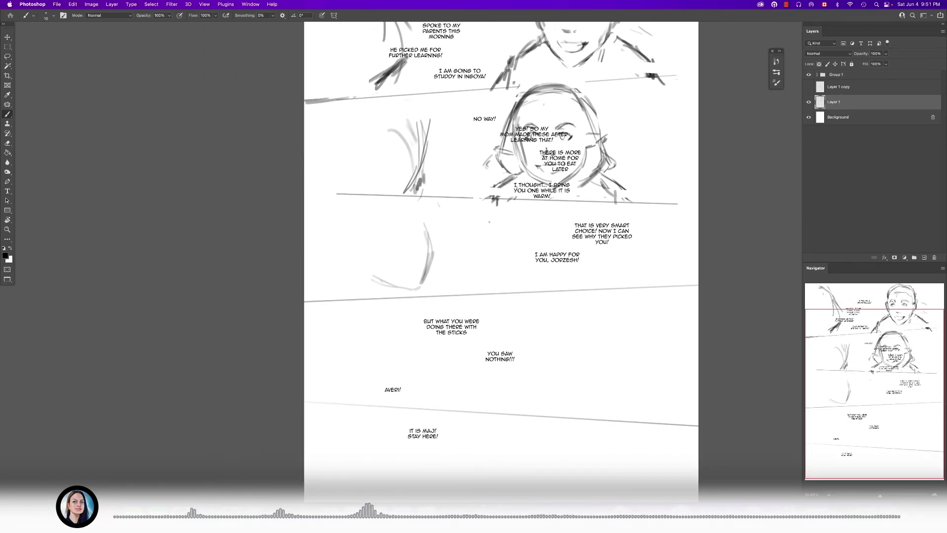
pyautogui.scroll(-2, 497, 261)
pyautogui.scroll(-3, 592, 252)
pyautogui.scroll(3, 592, 251)
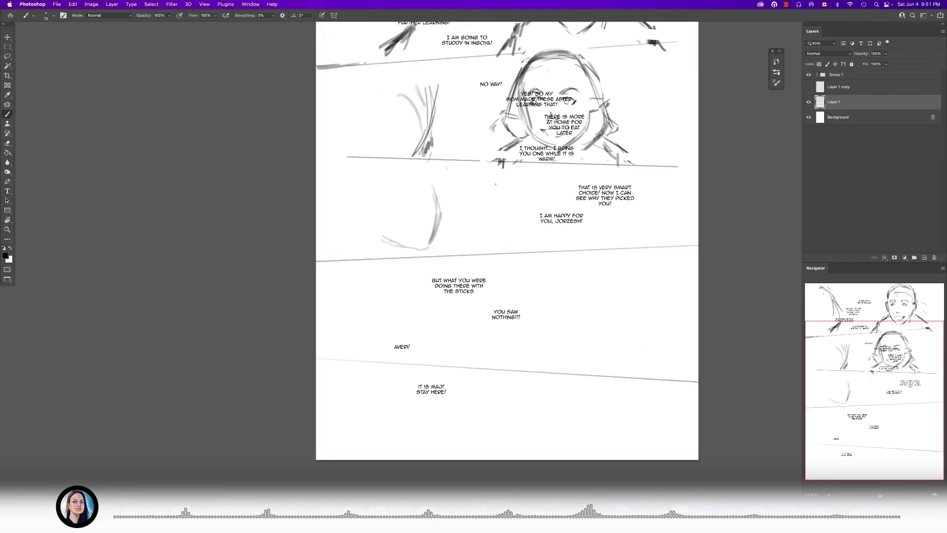
pyautogui.scroll(2, 511, 247)
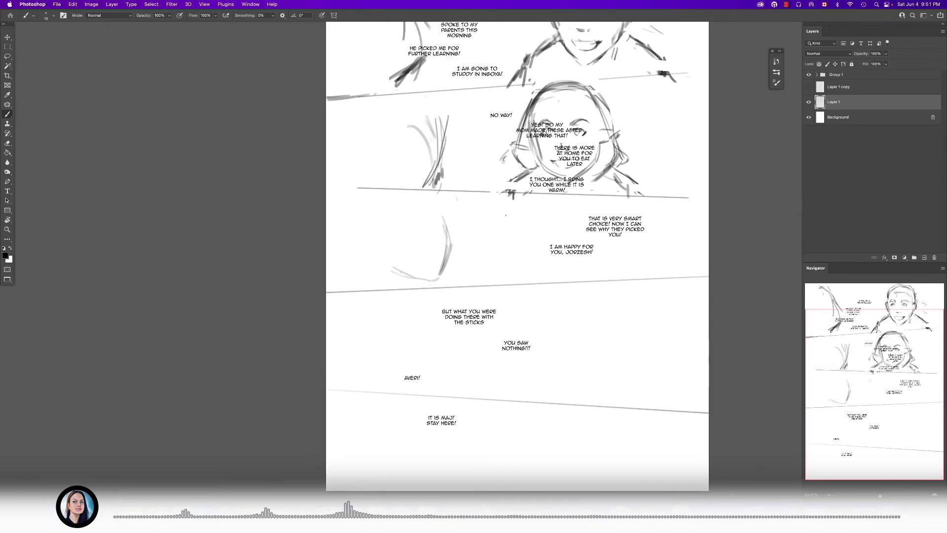
pyautogui.scroll(2, 592, 252)
pyautogui.scroll(-2, 592, 252)
pyautogui.scroll(2, 592, 251)
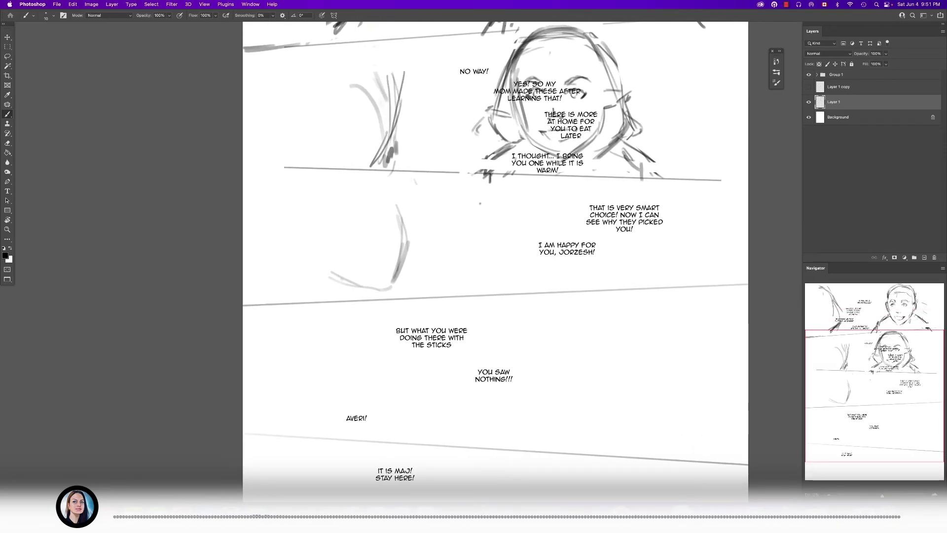
# - Hide the "I am happy for you" text layer inside Group 1, then collapse and hide the whole dialogue group
pyautogui.click(817, 74)
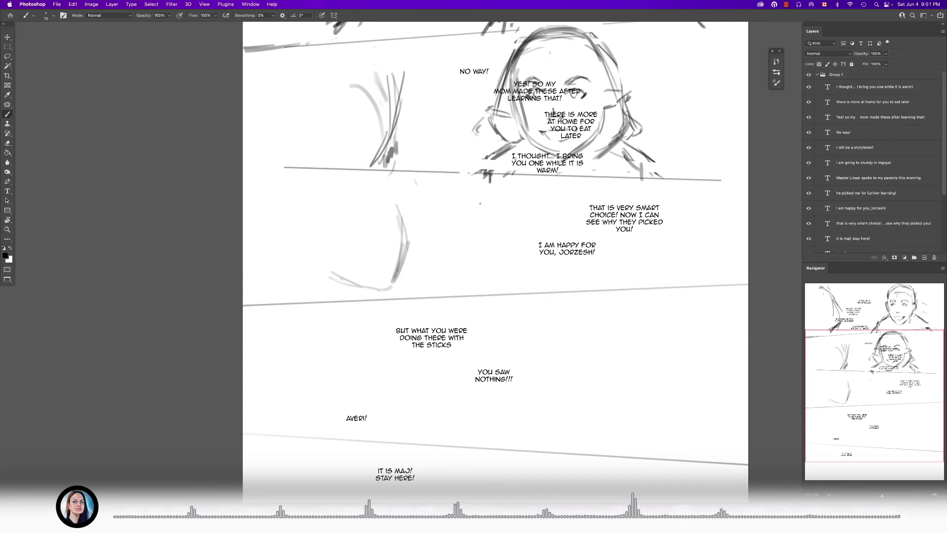
pyautogui.scroll(-1, 873, 163)
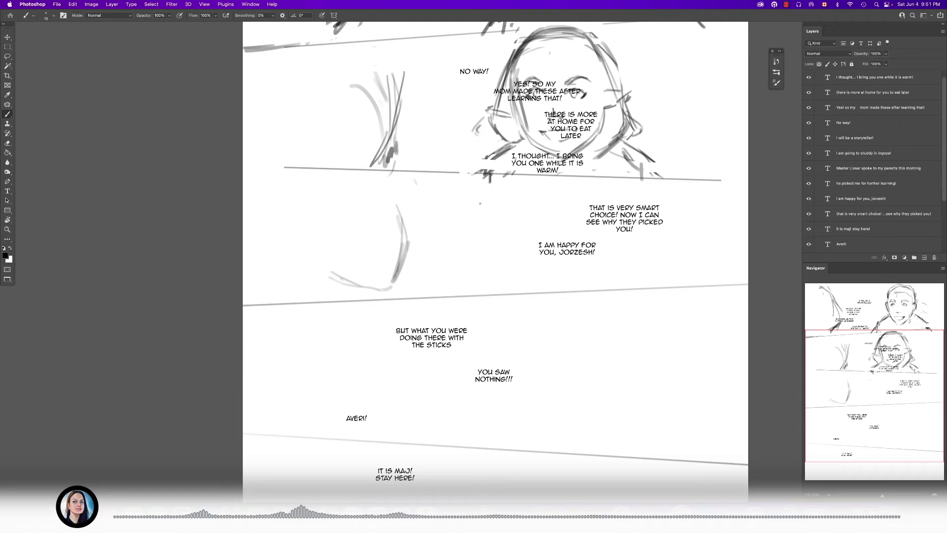
pyautogui.click(808, 198)
pyautogui.scroll(2, 563, 310)
pyautogui.scroll(-3, 563, 309)
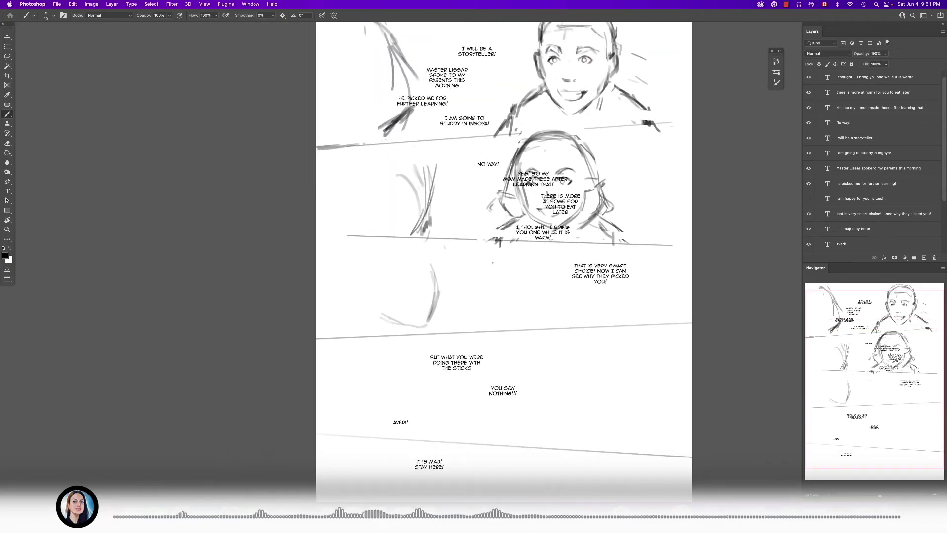
pyautogui.scroll(2, 585, 259)
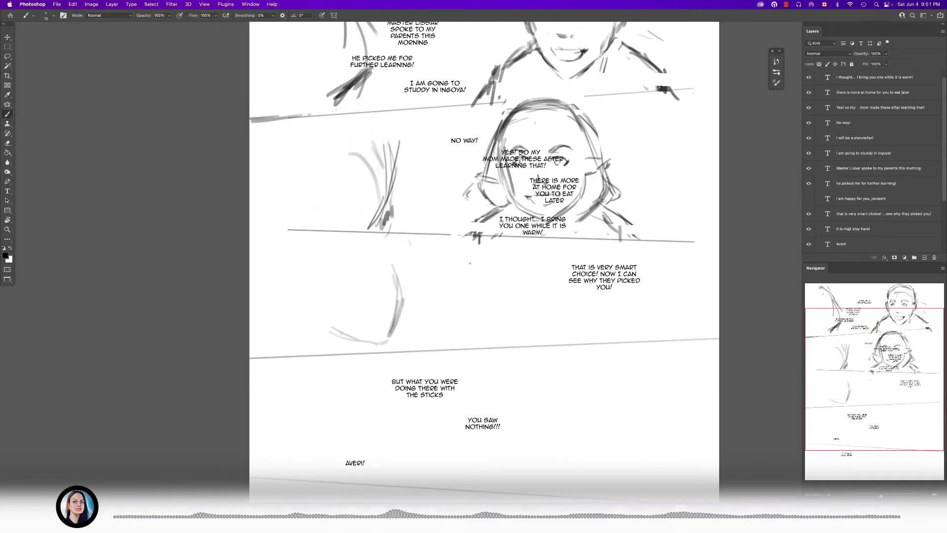
pyautogui.scroll(1, 873, 163)
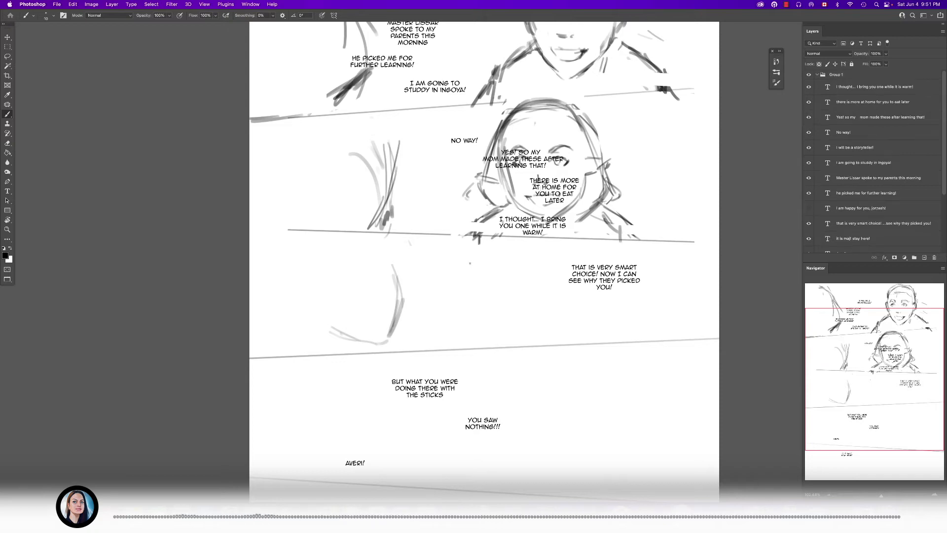
pyautogui.click(816, 74)
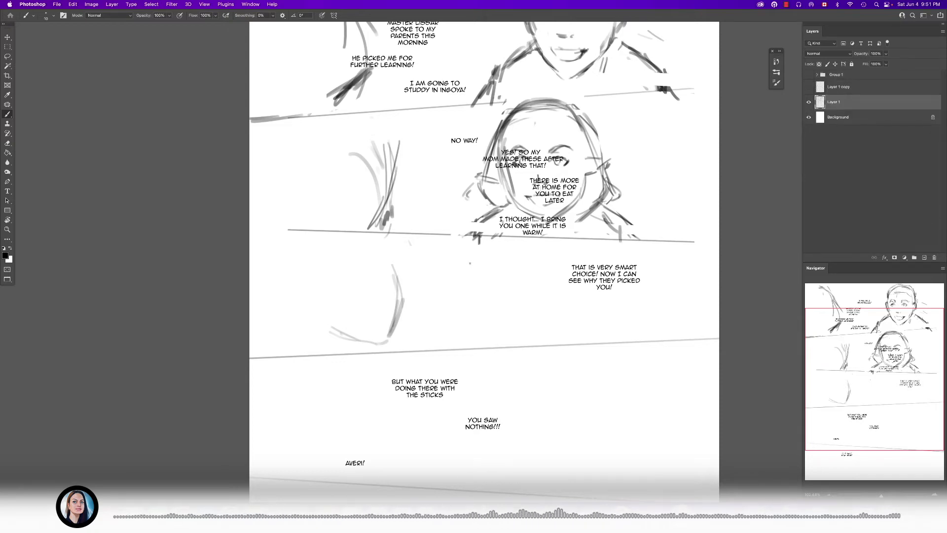
# - Duplicate Layer 1, hide the duplicate, and make the original Layer 1 active again
pyautogui.press('super+j')
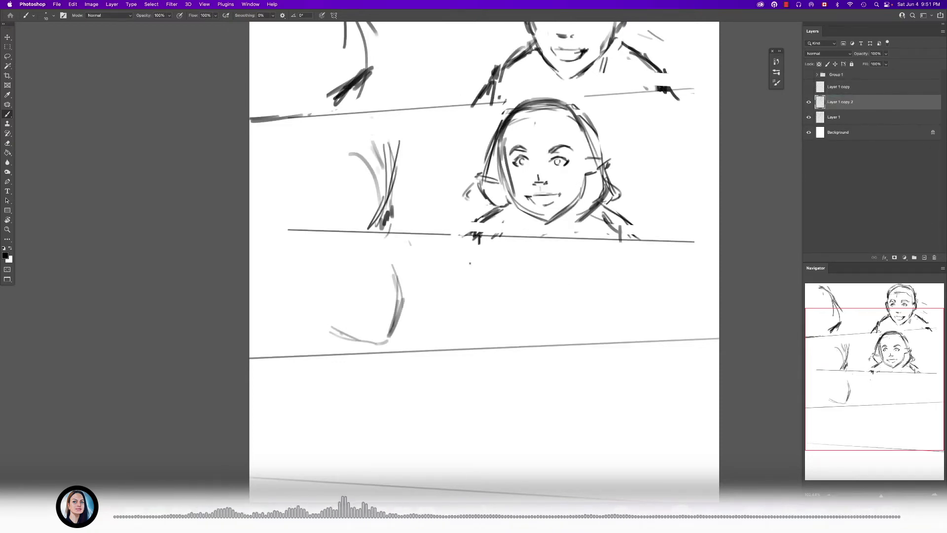
pyautogui.click(808, 102)
pyautogui.click(839, 117)
# - Lasso the second panel's right-hand character, move it farther right, and deselect
pyautogui.scroll(5, 483, 247)
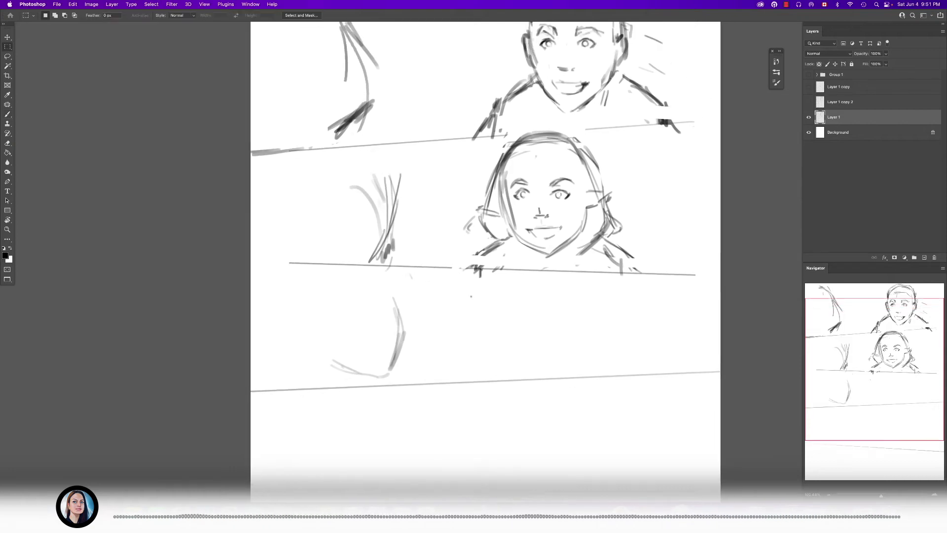
pyautogui.press('l')
pyautogui.moveTo(581, 169)
pyautogui.mouseDown()
pyautogui.moveTo(488, 173)
pyautogui.moveTo(440, 271)
pyautogui.moveTo(453, 288)
pyautogui.moveTo(622, 296)
pyautogui.moveTo(585, 170)
pyautogui.mouseUp()
pyautogui.moveTo(587, 219); pyautogui.dragTo(635, 223)
pyautogui.press('super+d')
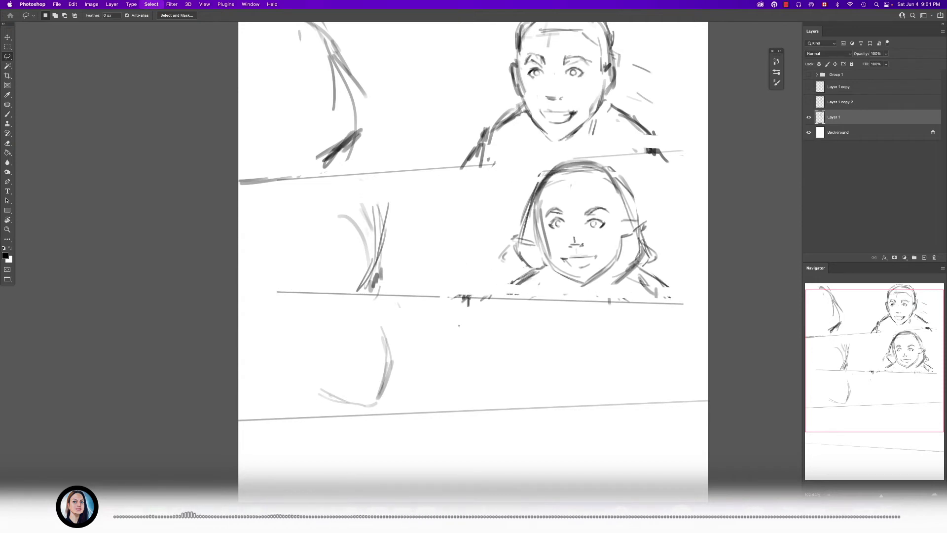
# - Show the Group 1 dialogue and move the second panel's "No way!" and "Yes! So my mom made these" texts clear of the right-hand face
pyautogui.click(808, 74)
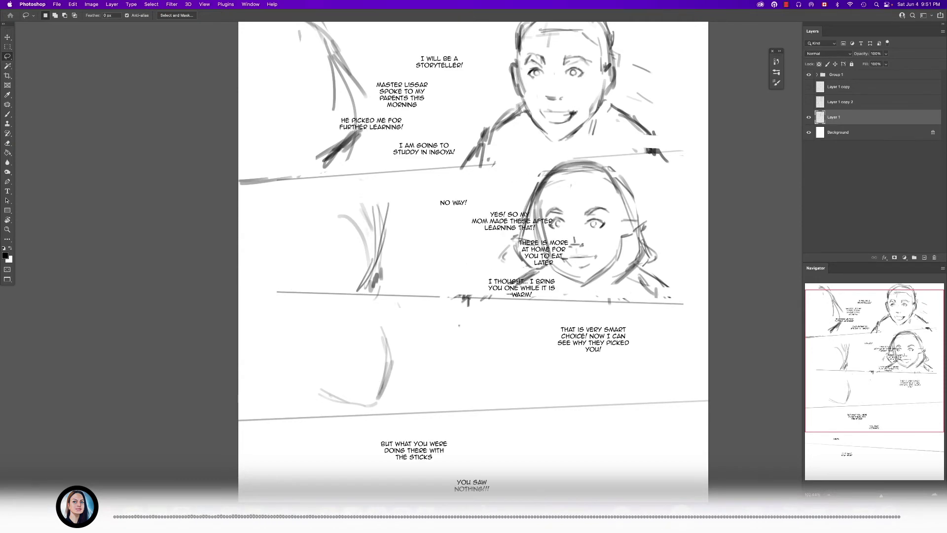
pyautogui.press('t')
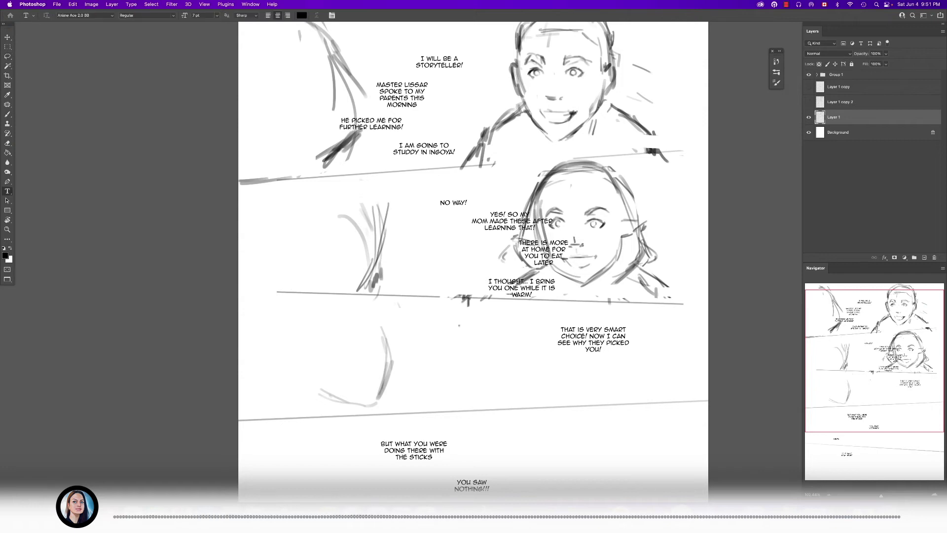
pyautogui.click(453, 203)
pyautogui.press('Escape')
pyautogui.moveTo(455, 203); pyautogui.dragTo(438, 257)
pyautogui.click(510, 221)
pyautogui.press('Escape')
# - Reposition the "There is more at home" and "I thought... I bring you one" texts below the other second-panel dialogue and collapse Group 1
pyautogui.click(519, 249)
pyautogui.press('Escape')
pyautogui.moveTo(542, 252); pyautogui.dragTo(463, 290)
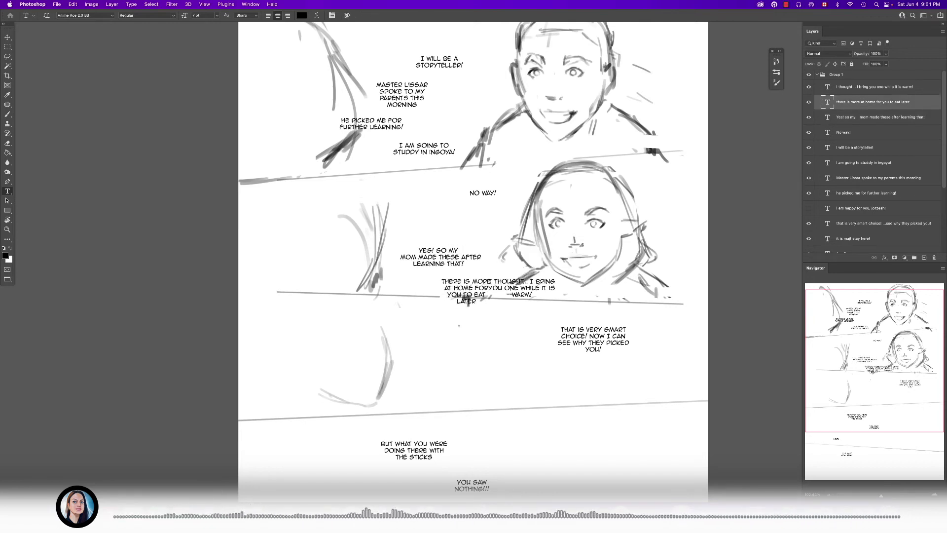
pyautogui.click(486, 290)
pyautogui.press('Escape')
pyautogui.moveTo(518, 288); pyautogui.dragTo(547, 293)
pyautogui.click(817, 75)
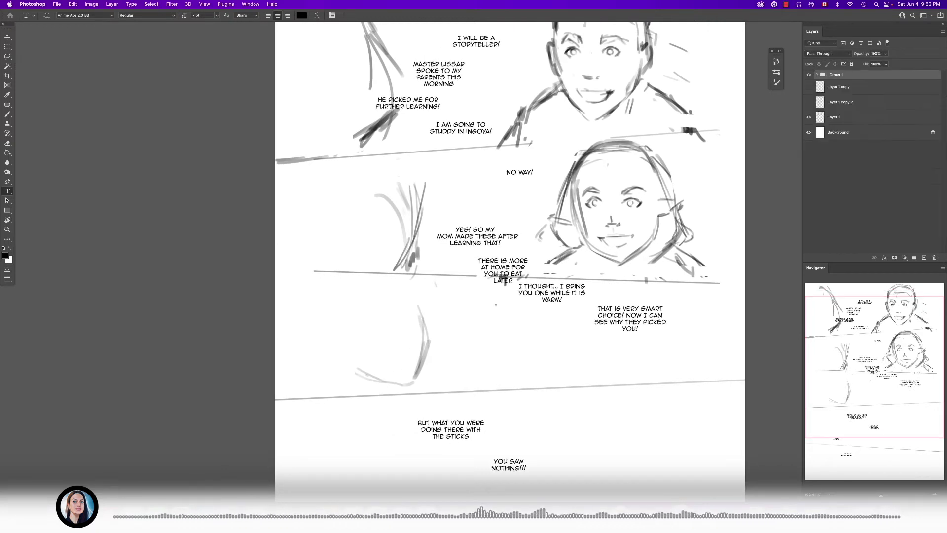
# - On Layer 1, erase the old strokes of the second panel's left-hand figure with a larger eraser
pyautogui.click(833, 118)
pyautogui.press('b')
pyautogui.press('e')
pyautogui.press(']')
pyautogui.press(']')
pyautogui.press(']')
pyautogui.press(']')
pyautogui.moveTo(381, 196)
pyautogui.mouseDown()
pyautogui.moveTo(401, 227)
pyautogui.moveTo(402, 262)
pyautogui.mouseUp()
pyautogui.press('b')
pyautogui.moveTo(503, 277); pyautogui.dragTo(510, 301)
pyautogui.press('e')
pyautogui.moveTo(426, 228); pyautogui.dragTo(414, 263)
# - Sketch the head contour, ear and neck of the second panel's left-hand figure
pyautogui.press('b')
pyautogui.moveTo(423, 199); pyautogui.dragTo(420, 237)
pyautogui.hotkey('ctrl', 'z')
pyautogui.moveTo(420, 195); pyautogui.dragTo(409, 274)
pyautogui.moveTo(423, 221)
pyautogui.mouseDown()
pyautogui.moveTo(405, 288)
pyautogui.moveTo(374, 295)
pyautogui.mouseUp()
pyautogui.moveTo(387, 260)
pyautogui.mouseDown()
pyautogui.moveTo(368, 303)
pyautogui.moveTo(400, 230)
pyautogui.moveTo(400, 303)
pyautogui.moveTo(373, 299)
pyautogui.mouseUp()
pyautogui.moveTo(426, 178); pyautogui.dragTo(417, 208)
pyautogui.moveTo(416, 168); pyautogui.dragTo(413, 202)
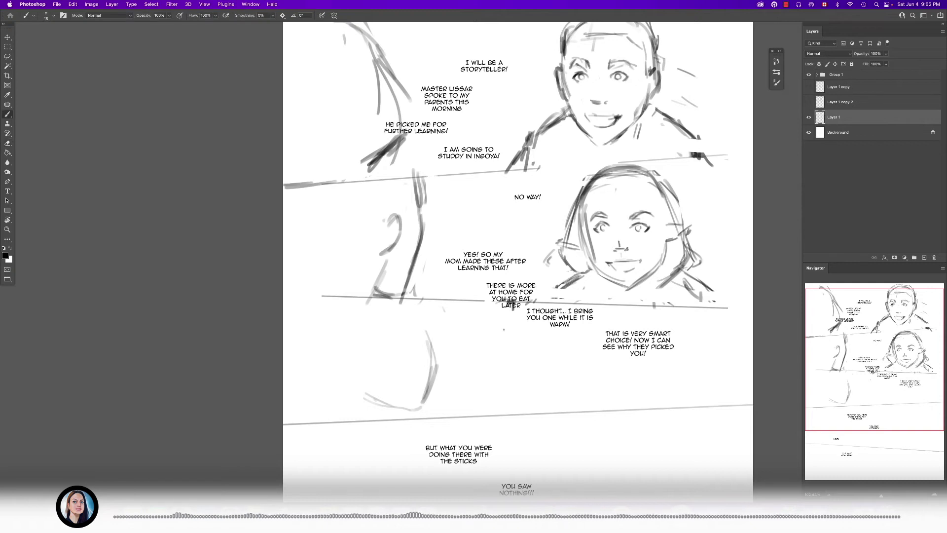
# - Add hair strokes and shading around the ear and neck of the second panel's left-hand figure, undoing the last stray stroke
pyautogui.moveTo(311, 265); pyautogui.dragTo(292, 292)
pyautogui.moveTo(291, 209); pyautogui.dragTo(304, 245)
pyautogui.moveTo(305, 209)
pyautogui.mouseDown()
pyautogui.moveTo(308, 247)
pyautogui.moveTo(292, 260)
pyautogui.moveTo(298, 279)
pyautogui.mouseUp()
pyautogui.moveTo(301, 247); pyautogui.dragTo(292, 274)
pyautogui.moveTo(354, 255); pyautogui.dragTo(337, 270)
pyautogui.moveTo(376, 241); pyautogui.dragTo(346, 275)
pyautogui.moveTo(384, 223); pyautogui.dragTo(366, 250)
pyautogui.moveTo(369, 249)
pyautogui.mouseDown()
pyautogui.moveTo(353, 273)
pyautogui.moveTo(293, 285)
pyautogui.moveTo(293, 296)
pyautogui.mouseUp()
pyautogui.moveTo(386, 264); pyautogui.dragTo(377, 304)
pyautogui.moveTo(385, 270); pyautogui.dragTo(376, 300)
pyautogui.moveTo(448, 285); pyautogui.dragTo(446, 298)
pyautogui.press('super+z')
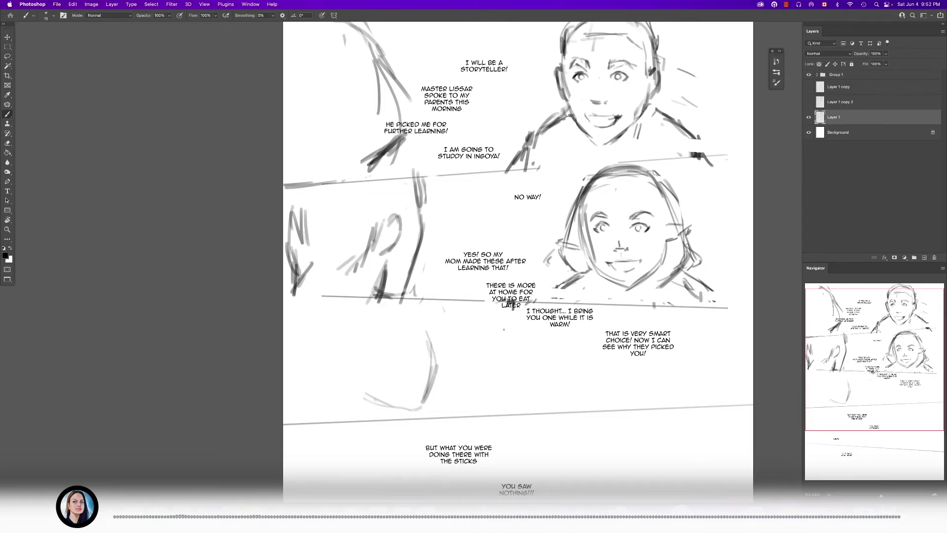
# - Outline balloons around the second panel's three lower texts with a smaller brush, and undo the last two outlines
pyautogui.press('[')
pyautogui.moveTo(481, 238); pyautogui.dragTo(496, 236)
pyautogui.moveTo(514, 276); pyautogui.dragTo(535, 282)
pyautogui.moveTo(527, 314)
pyautogui.mouseDown()
pyautogui.moveTo(566, 340)
pyautogui.moveTo(529, 308)
pyautogui.mouseUp()
pyautogui.scroll(-10, 543, 291)
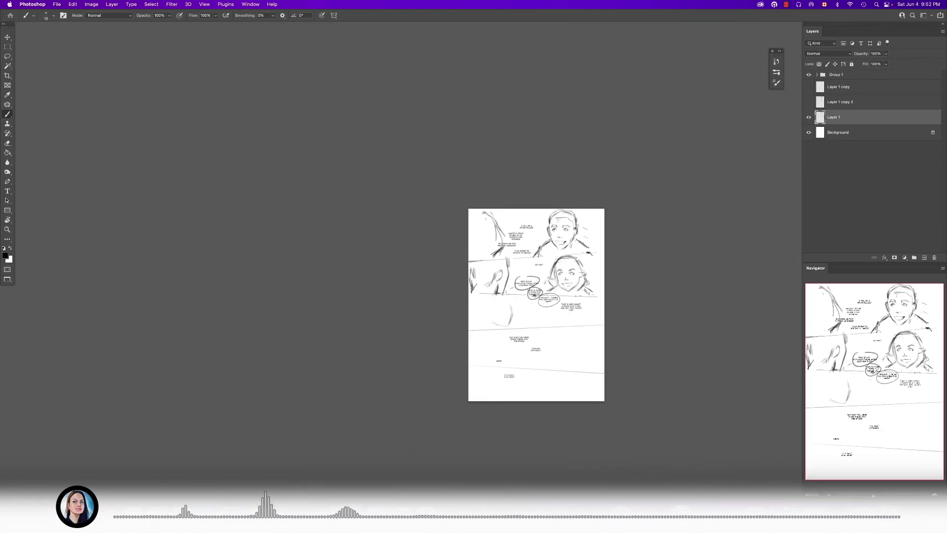
pyautogui.scroll(14, 552, 285)
pyautogui.scroll(-6, 552, 285)
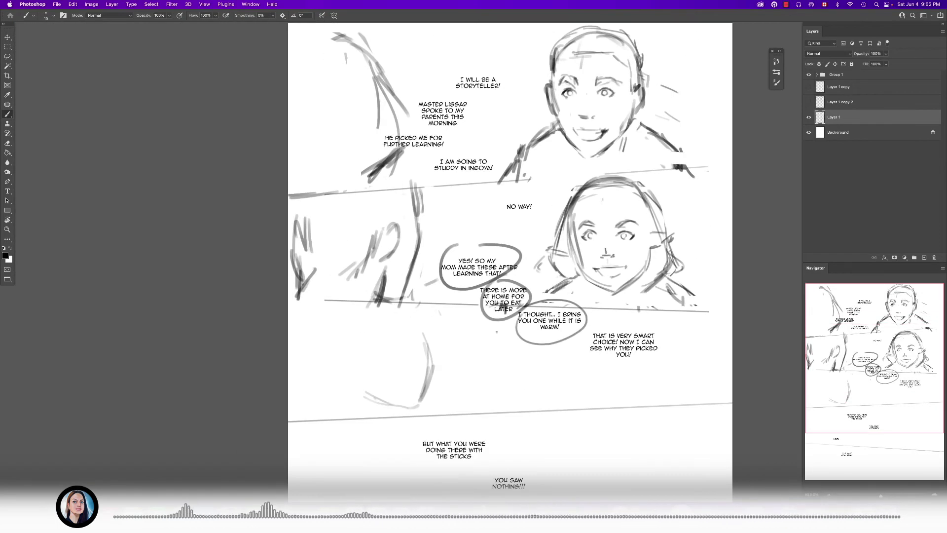
pyautogui.scroll(5, 521, 306)
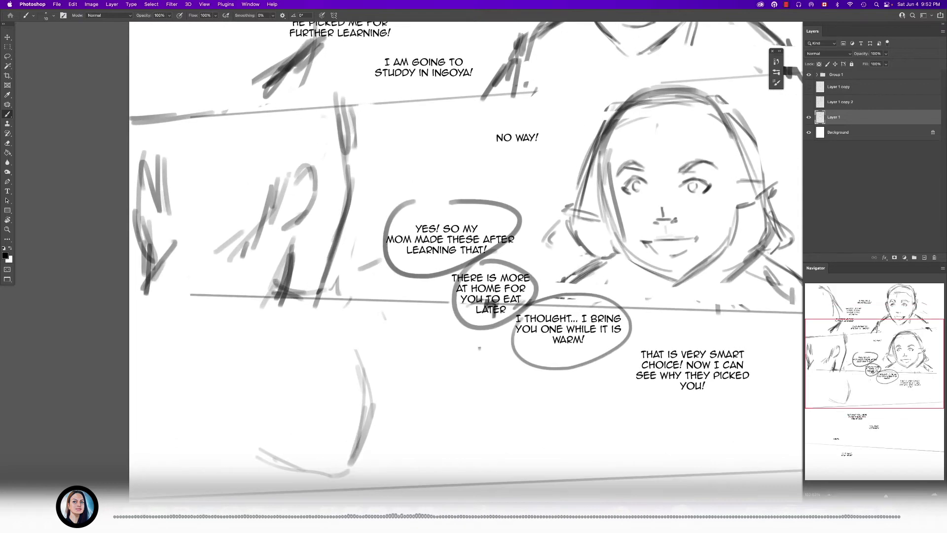
pyautogui.hotkey('ctrl', 'z')
pyautogui.hotkey('ctrl', 'z')
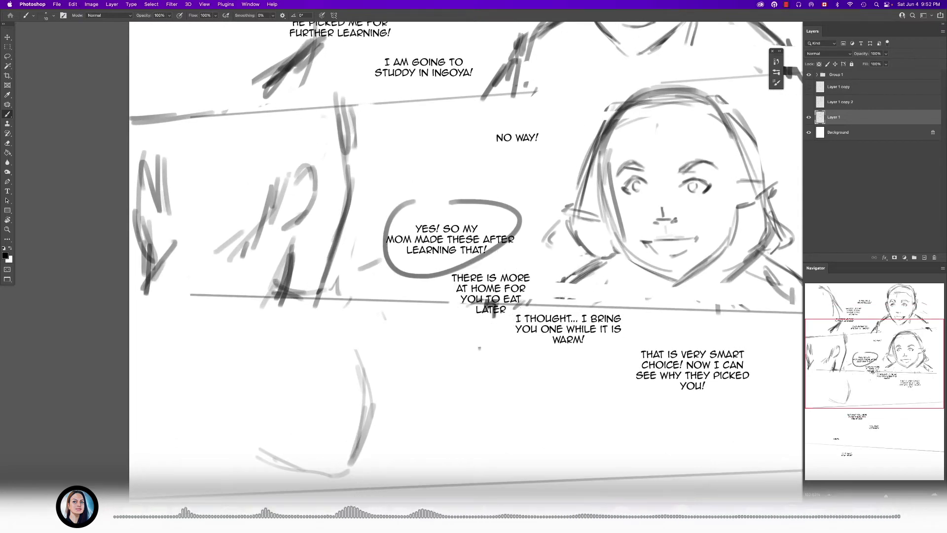
# - Copy the wording of the "There is more at home for you to eat later" text and hide its layer
pyautogui.press('t')
pyautogui.click(568, 329)
pyautogui.click(508, 311)
pyautogui.moveTo(508, 310); pyautogui.dragTo(451, 277)
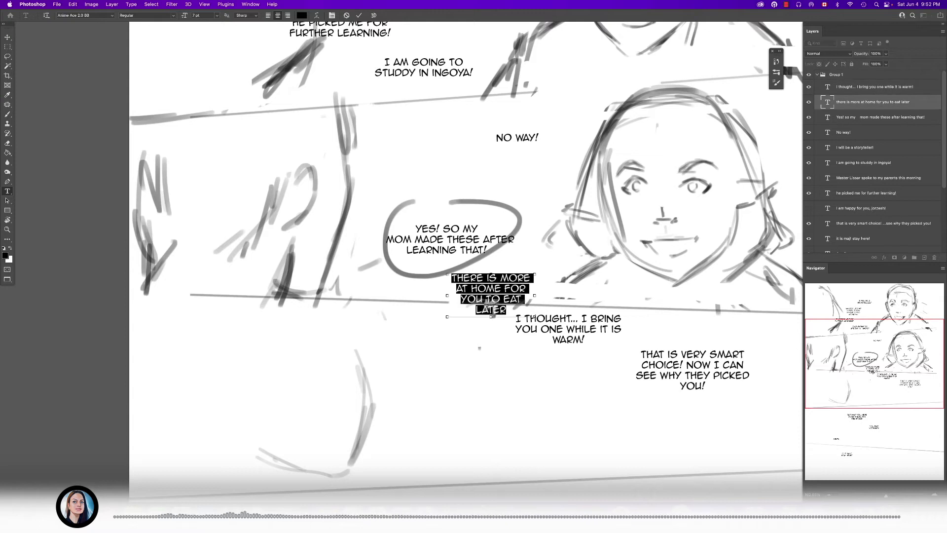
pyautogui.press('Escape')
pyautogui.click(808, 102)
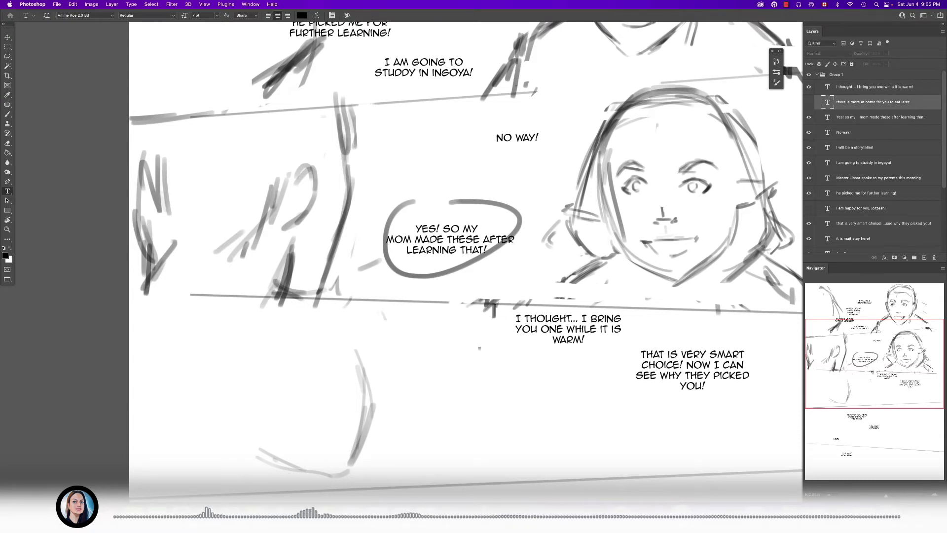
# - Paste the copied sentence on a new line after "learning that!" in the "Yes! So my mom" text and end it with "!"
pyautogui.click(449, 239)
pyautogui.press('Return')
pyautogui.write('there is more at home for you to eat later')
pyautogui.press('Escape')
pyautogui.click(446, 226)
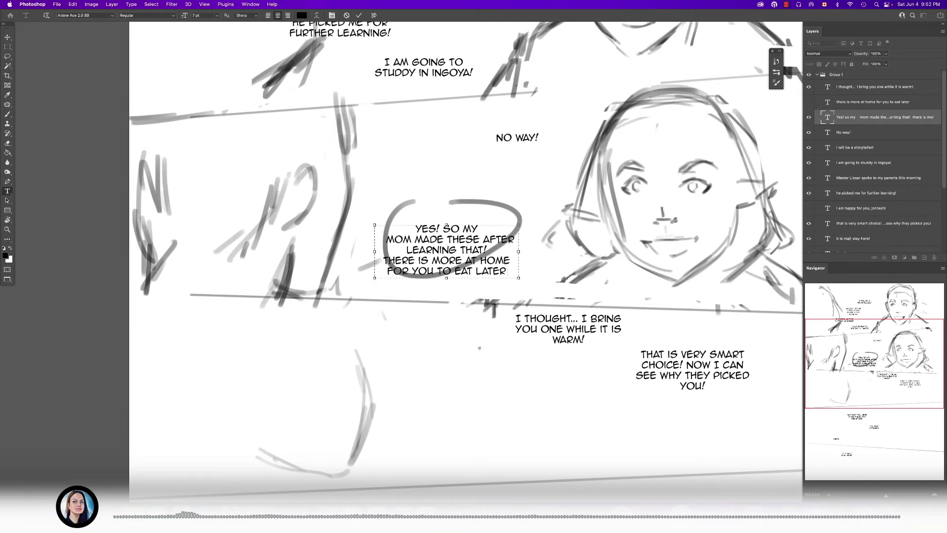
pyautogui.write('!')
# - Narrow the merged "Yes! So my mom" text box and bring the "I thought... I bring you one" text up beneath it
pyautogui.moveTo(518, 278); pyautogui.dragTo(491, 273)
pyautogui.press('super+Return')
pyautogui.moveTo(464, 260); pyautogui.dragTo(462, 258)
pyautogui.moveTo(537, 318); pyautogui.dragTo(508, 293)
pyautogui.press('super+Return')
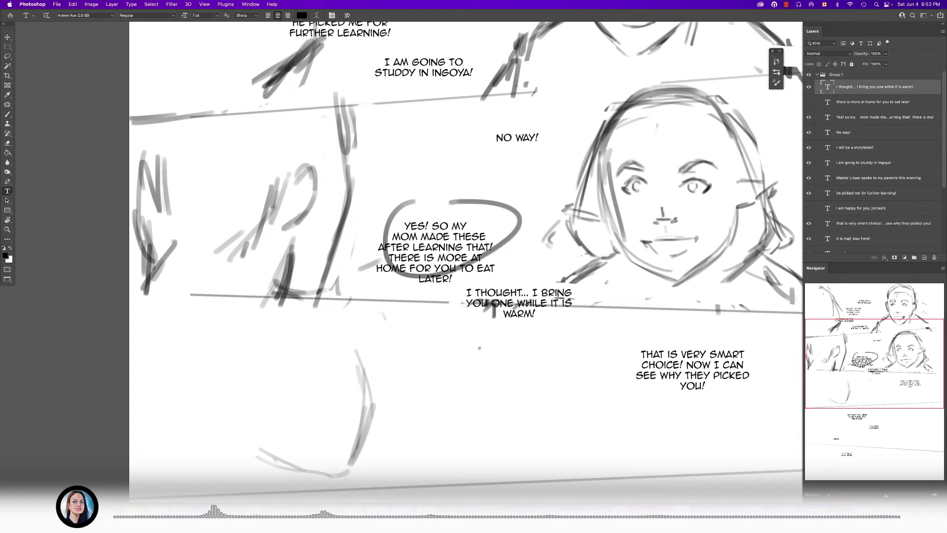
# - Fine-tune the positions of the merged "Yes! So my mom" text and the "I thought" text so they sit closer together
pyautogui.click(462, 258)
pyautogui.press('super+Return')
pyautogui.moveTo(463, 257); pyautogui.dragTo(469, 247)
pyautogui.click(502, 293)
pyautogui.press('super+Return')
pyautogui.moveTo(502, 293); pyautogui.dragTo(484, 286)
# - Lasso the second panel's right-hand character, collapse Group 1, and move the character slightly farther right on Layer 1
pyautogui.scroll(-10, 497, 269)
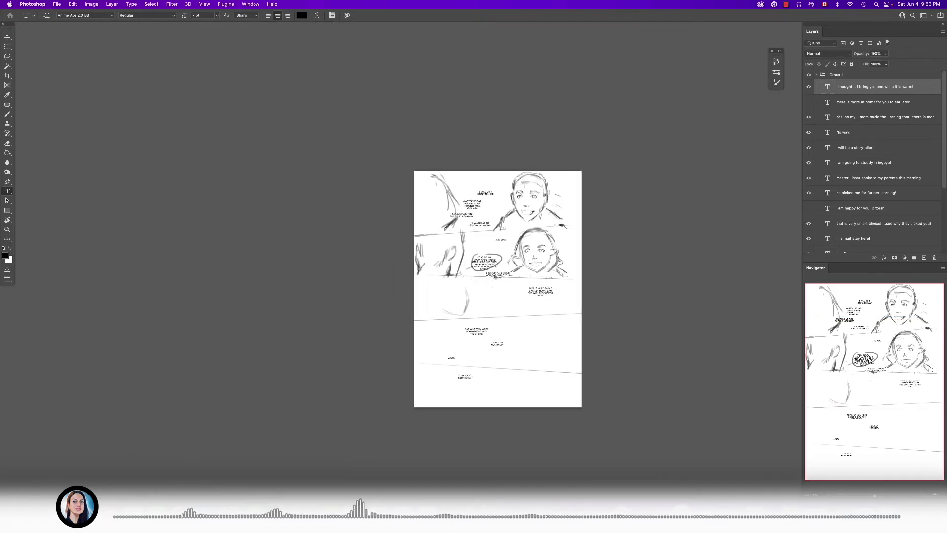
pyautogui.scroll(7, 521, 235)
pyautogui.hscroll(-1, 520, 235)
pyautogui.press('l')
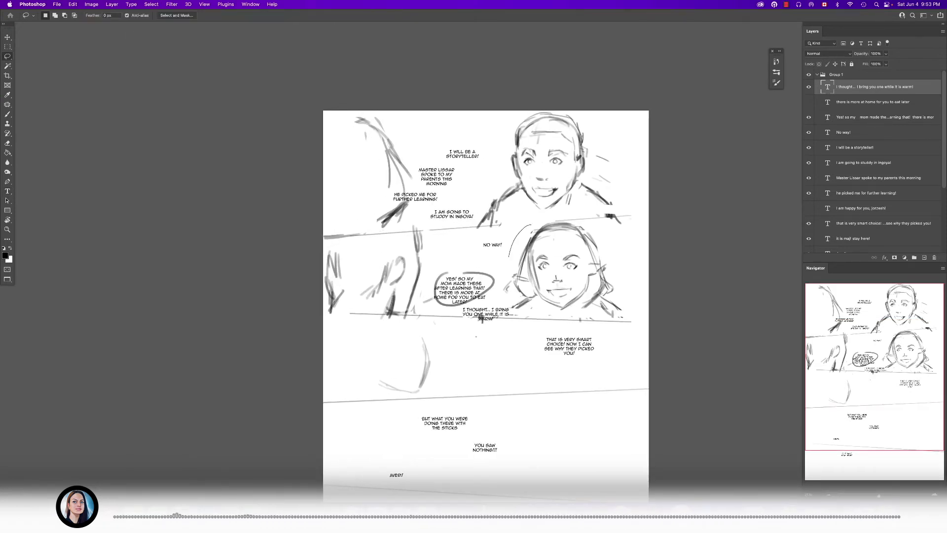
pyautogui.moveTo(602, 238); pyautogui.dragTo(533, 224)
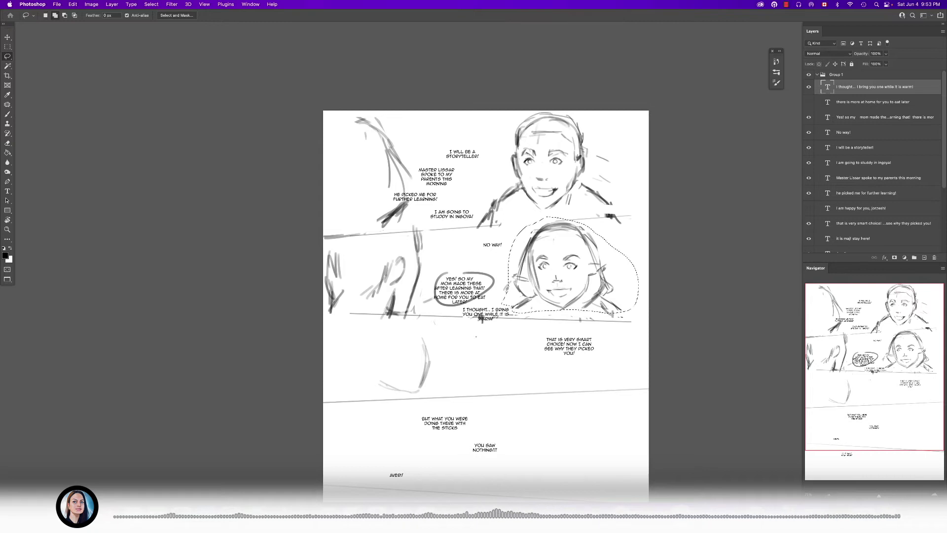
pyautogui.click(816, 74)
pyautogui.click(838, 117)
pyautogui.moveTo(601, 269); pyautogui.dragTo(613, 269)
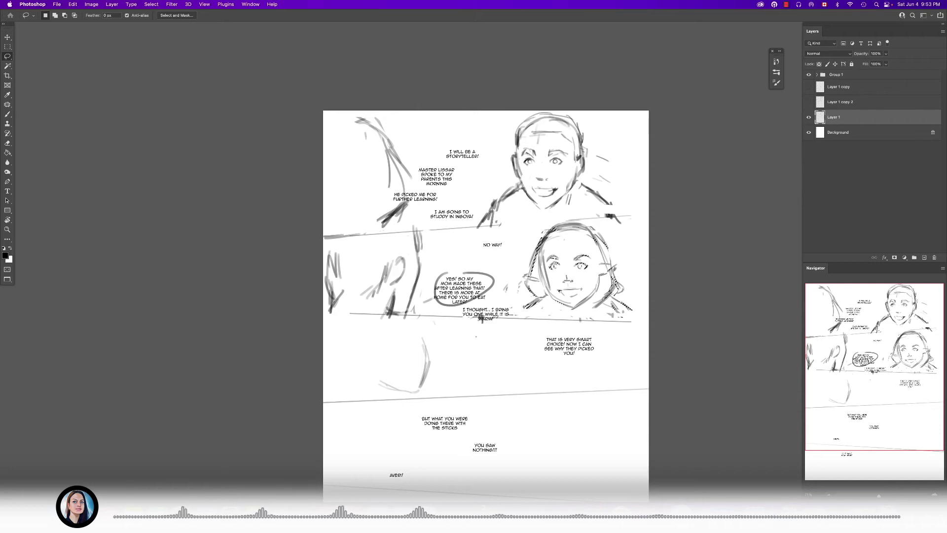
# - Lasso the second panel's left-hand figure, scale it to about 96% and rotate it about 3.8°, adjust its placement, and deselect
pyautogui.scroll(2, 428, 271)
pyautogui.moveTo(425, 252); pyautogui.dragTo(405, 220)
pyautogui.moveTo(313, 245)
pyautogui.mouseDown()
pyautogui.moveTo(305, 323)
pyautogui.moveTo(360, 322)
pyautogui.moveTo(430, 258)
pyautogui.moveTo(427, 225)
pyautogui.mouseUp()
pyautogui.hotkey('ctrl', 't')
pyautogui.moveTo(398, 253); pyautogui.dragTo(406, 252)
pyautogui.moveTo(446, 322); pyautogui.dragTo(443, 327)
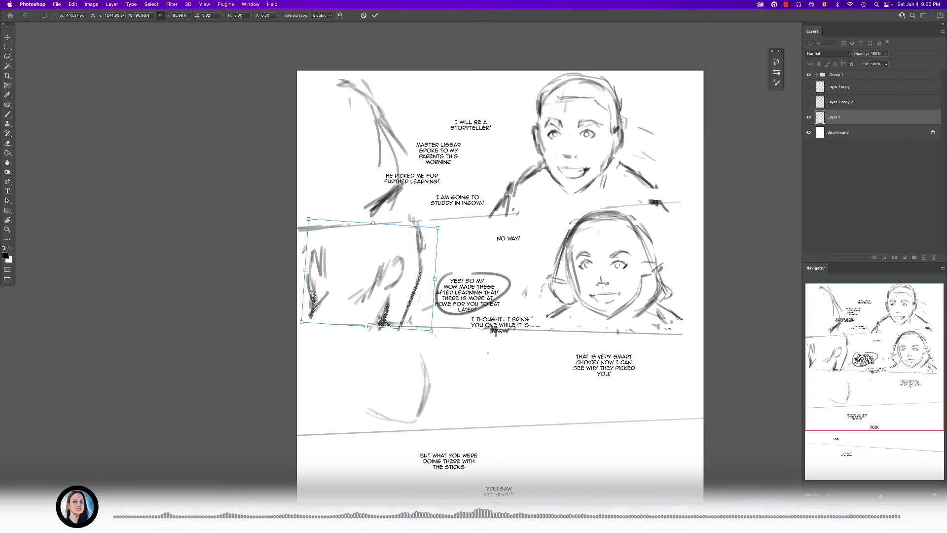
pyautogui.press('Return')
pyautogui.moveTo(423, 260); pyautogui.dragTo(423, 254)
pyautogui.press('Return')
pyautogui.write('bb')
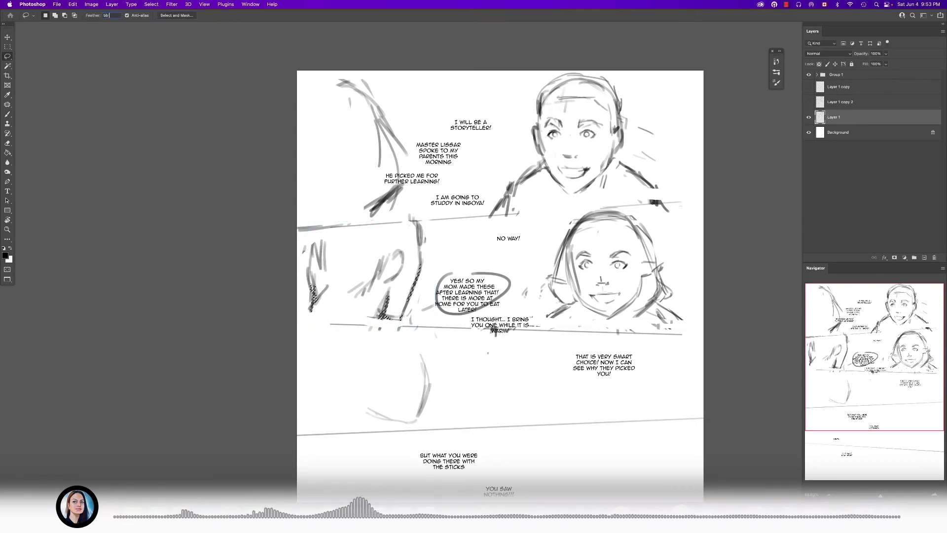
pyautogui.press('super+d')
pyautogui.press('Return')
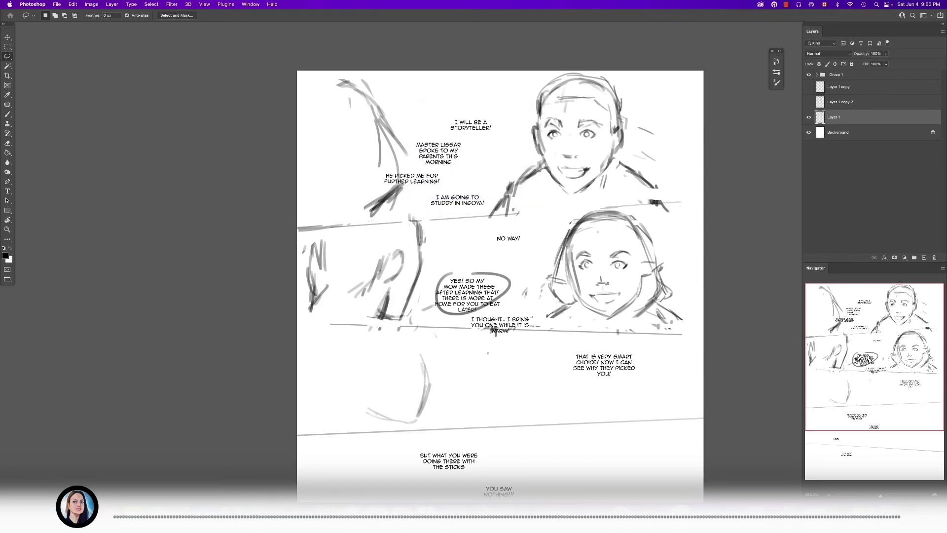
# - Redraw the second panel's lower border beneath the left-hand figure, extending it to the page edge
pyautogui.scroll(5, 382, 327)
pyautogui.press('b')
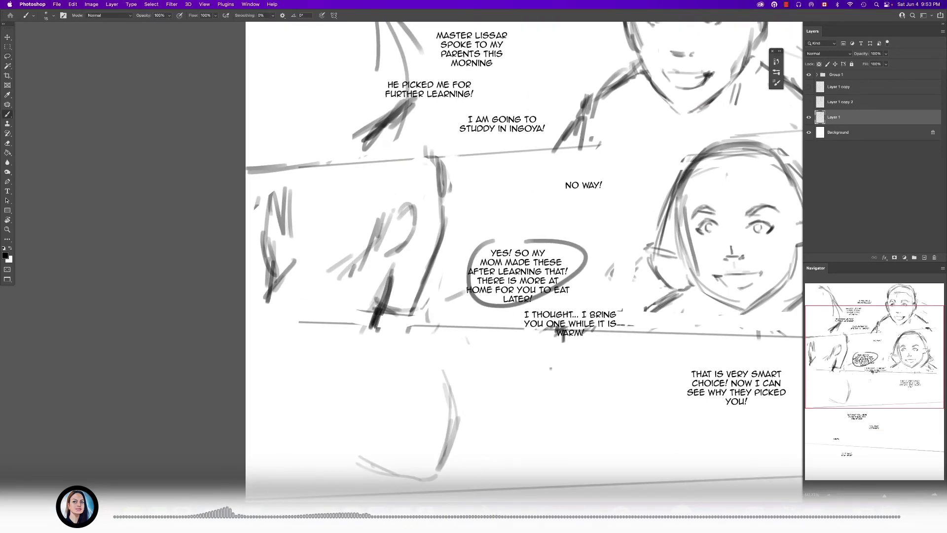
pyautogui.moveTo(246, 324); pyautogui.dragTo(448, 326)
pyautogui.scroll(-10, 443, 328)
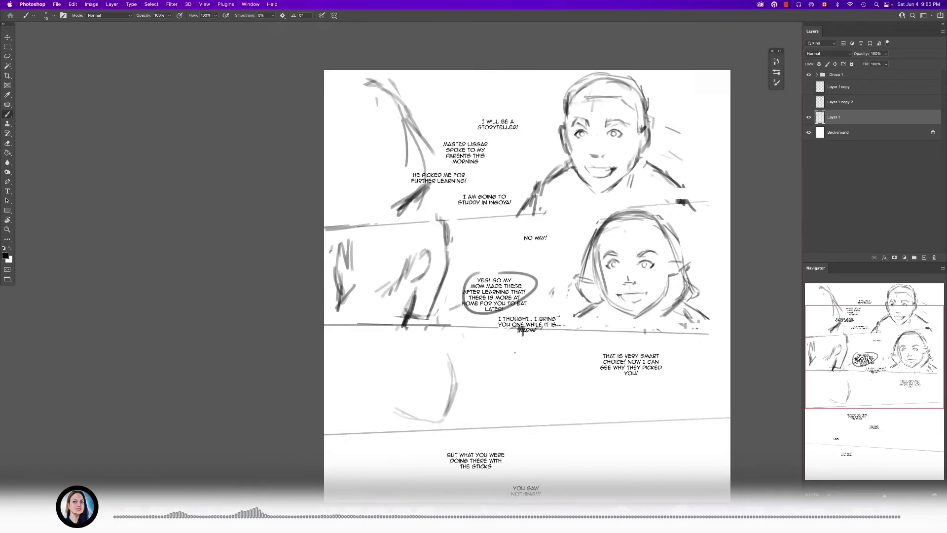
# - Erase the smudged strokes behind the "I thought... I bring you one" text and outline a balloon around it
pyautogui.scroll(9, 461, 321)
pyautogui.press('e')
pyautogui.moveTo(462, 285); pyautogui.dragTo(513, 285)
pyautogui.press('b')
pyautogui.moveTo(442, 261)
pyautogui.mouseDown()
pyautogui.moveTo(538, 284)
pyautogui.moveTo(458, 247)
pyautogui.moveTo(438, 265)
pyautogui.moveTo(449, 255)
pyautogui.moveTo(427, 256)
pyautogui.mouseUp()
pyautogui.press('super+z')
pyautogui.scroll(-2, 488, 268)
pyautogui.scroll(4, 488, 268)
pyautogui.press('super+z')
# - Lasso the border between the third and fourth panels, move it straight down about 124 px, and deselect
pyautogui.scroll(-5, 493, 271)
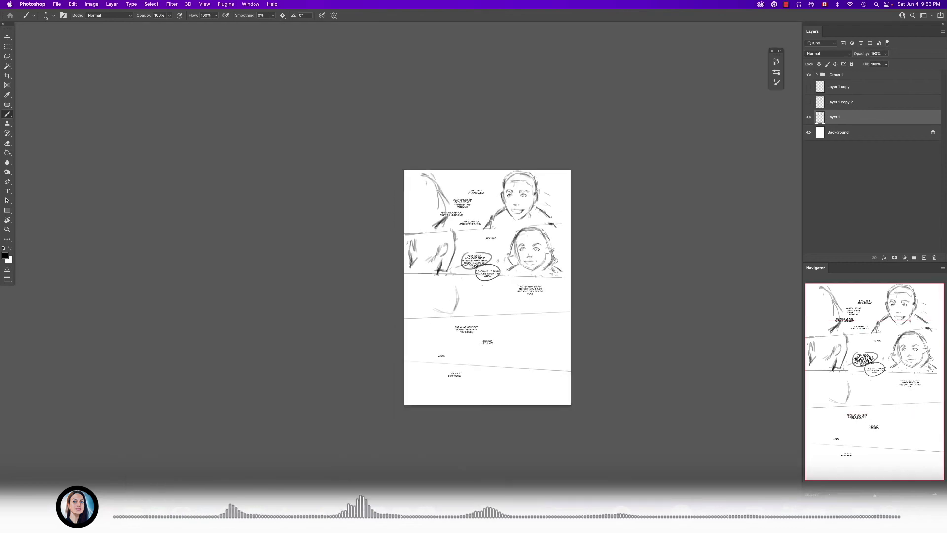
pyautogui.scroll(5, 462, 304)
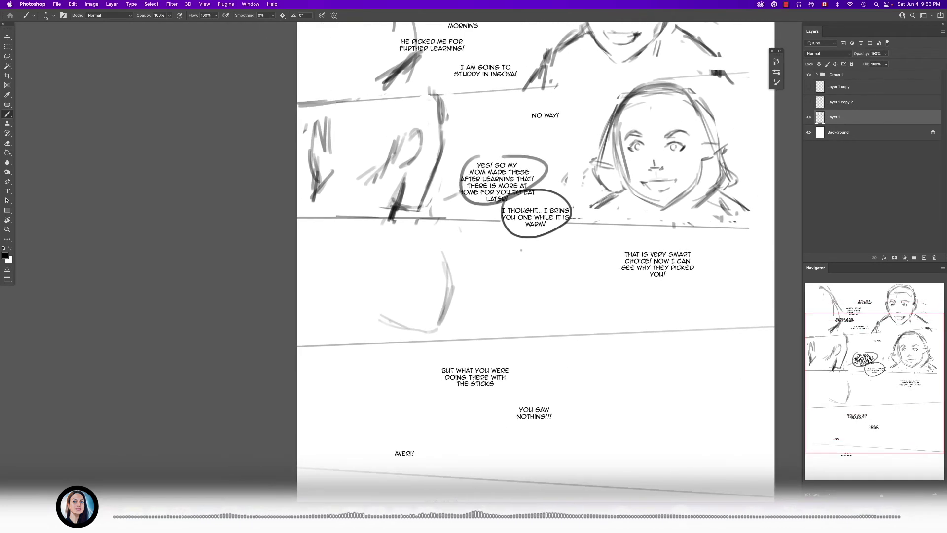
pyautogui.scroll(-5, 571, 333)
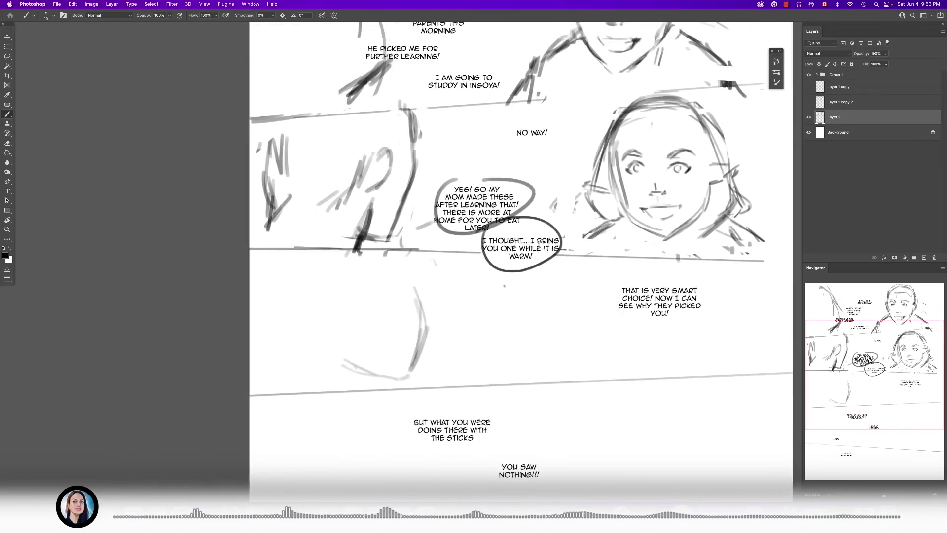
pyautogui.scroll(3, 576, 375)
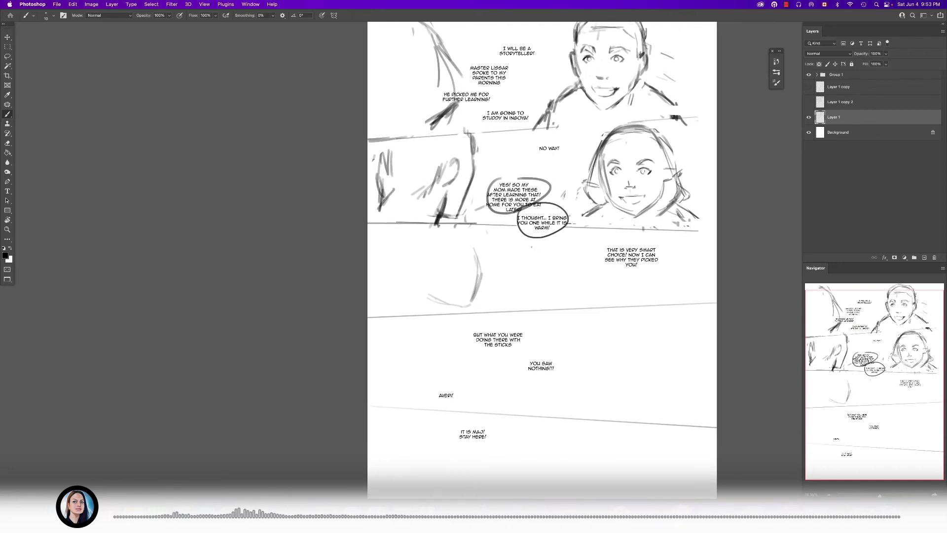
pyautogui.scroll(-1, 532, 276)
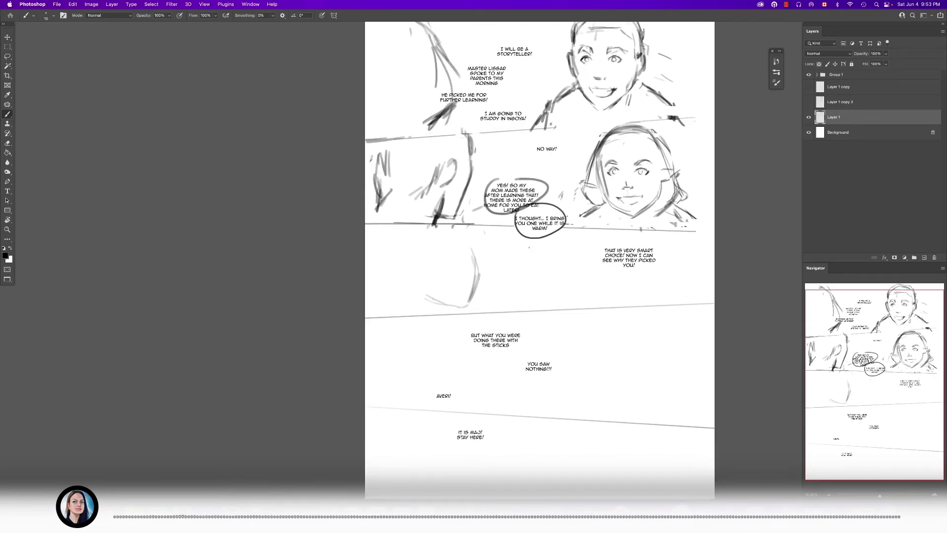
pyautogui.scroll(-1, 522, 252)
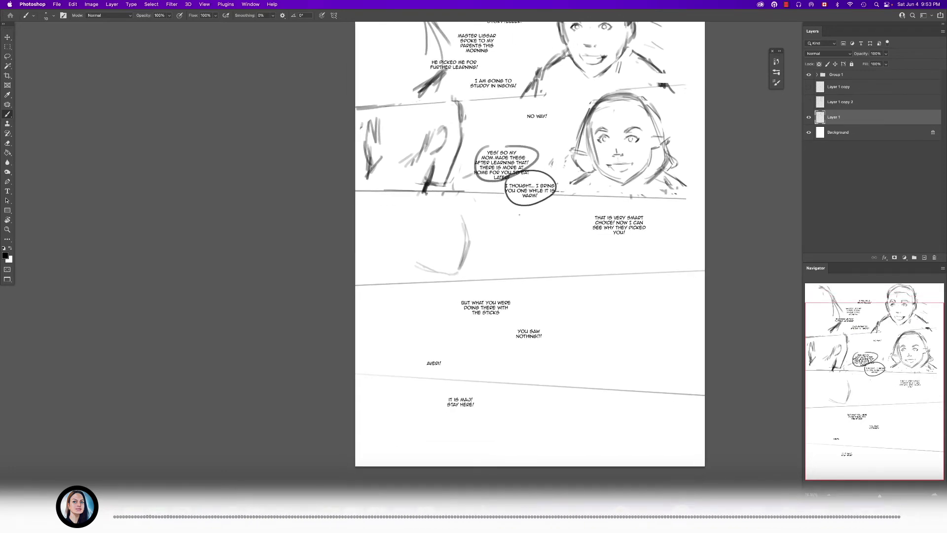
pyautogui.scroll(1, 522, 251)
pyautogui.press('l')
pyautogui.moveTo(350, 261)
pyautogui.mouseDown()
pyautogui.moveTo(443, 280)
pyautogui.moveTo(721, 269)
pyautogui.moveTo(424, 270)
pyautogui.moveTo(419, 297)
pyautogui.mouseUp()
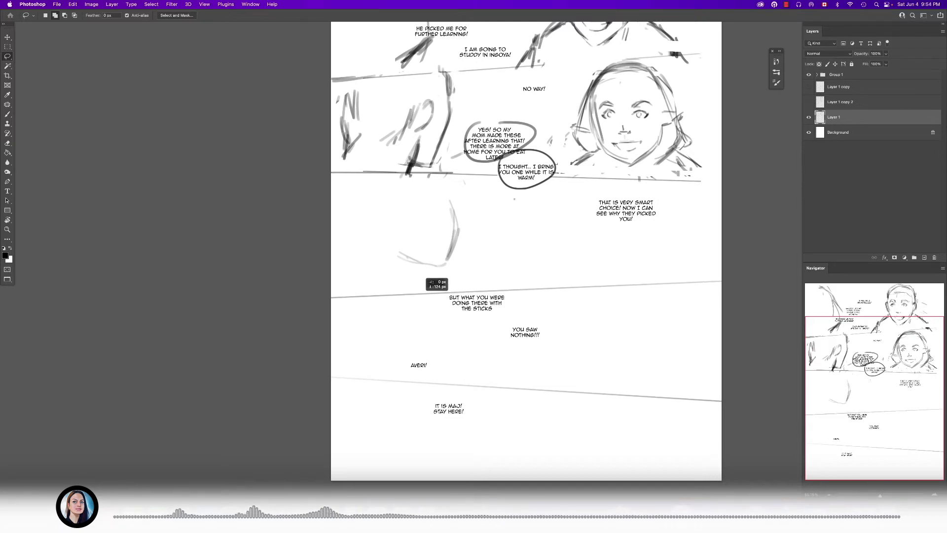
pyautogui.press('super+d')
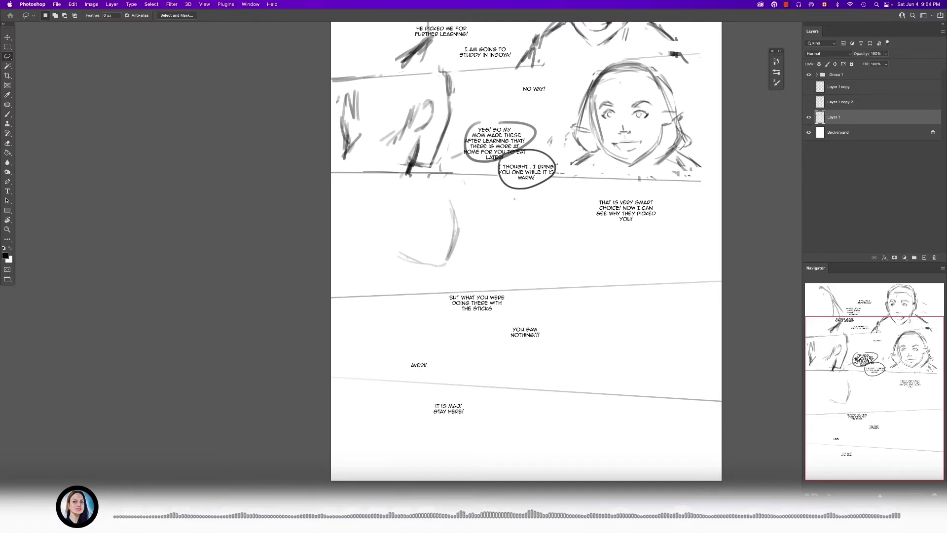
# - Lasso both figures in the second panel, copy and paste them, and move the copy down into the third panel
pyautogui.scroll(-1, 528, 247)
pyautogui.press('b')
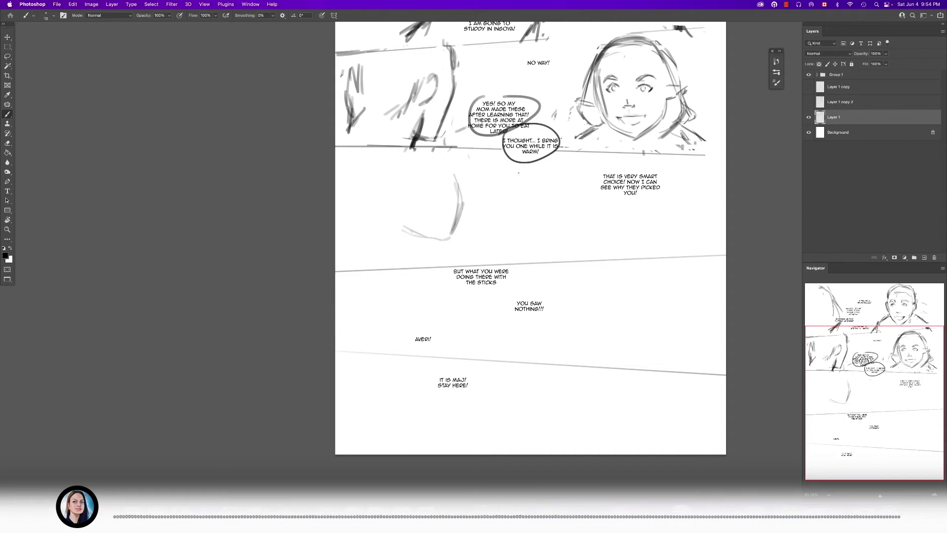
pyautogui.scroll(1, 527, 247)
pyautogui.scroll(1, 518, 246)
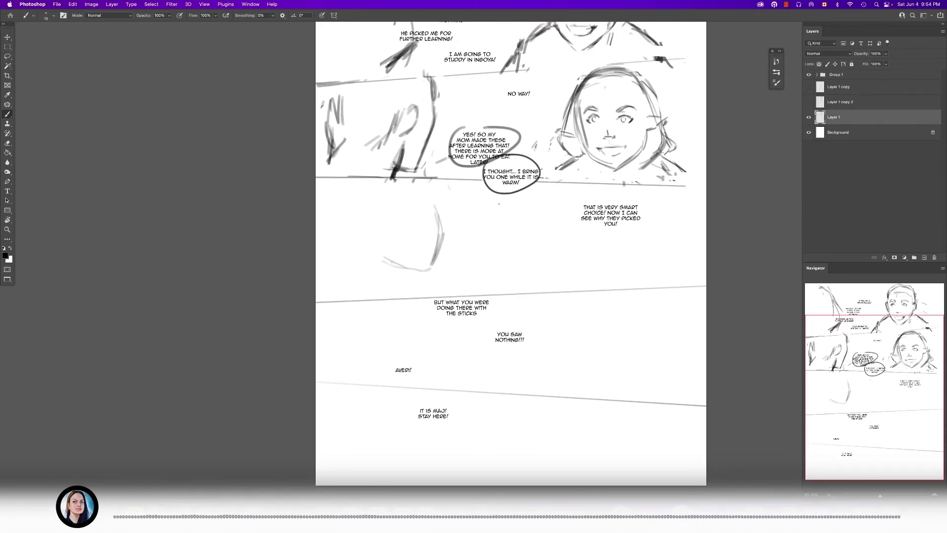
pyautogui.scroll(1, 513, 246)
pyautogui.press('l')
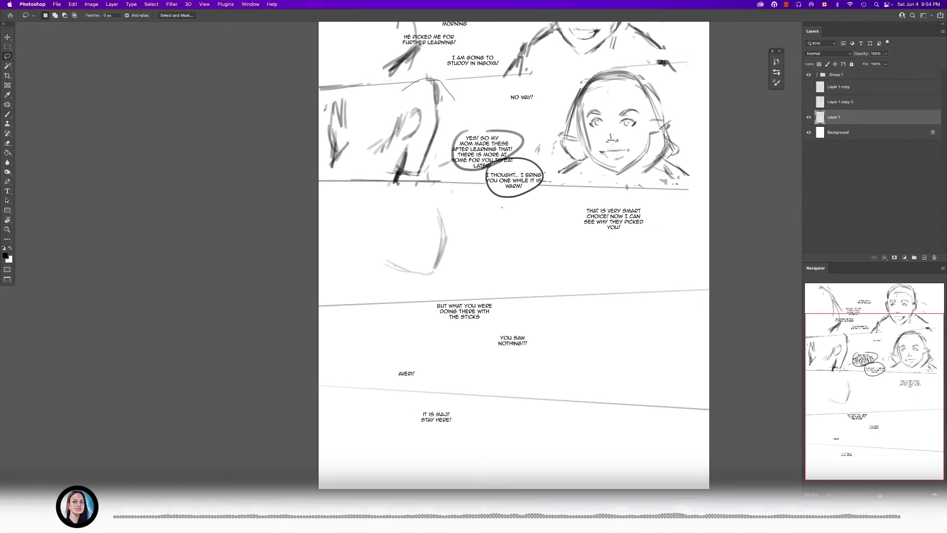
pyautogui.moveTo(333, 160); pyautogui.dragTo(320, 94)
pyautogui.moveTo(589, 68); pyautogui.dragTo(563, 136)
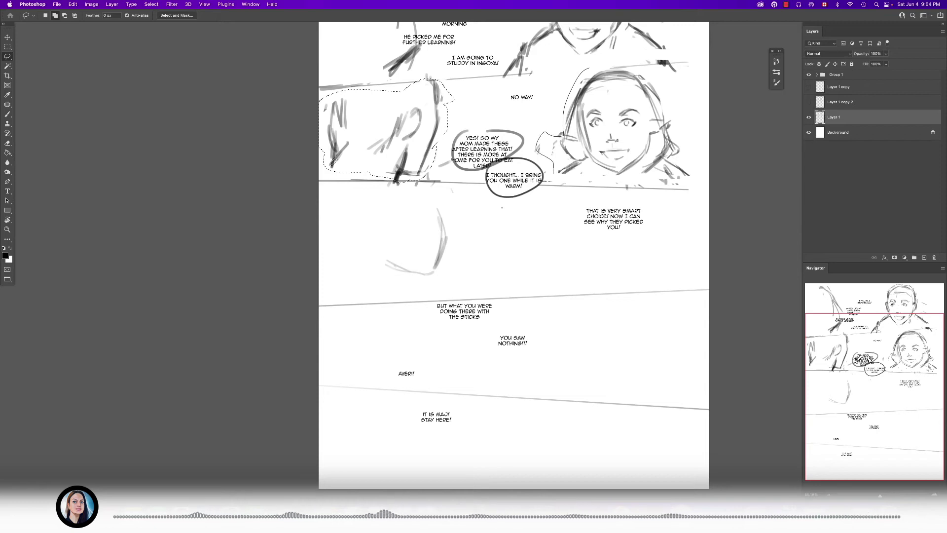
pyautogui.moveTo(639, 74); pyautogui.dragTo(591, 68)
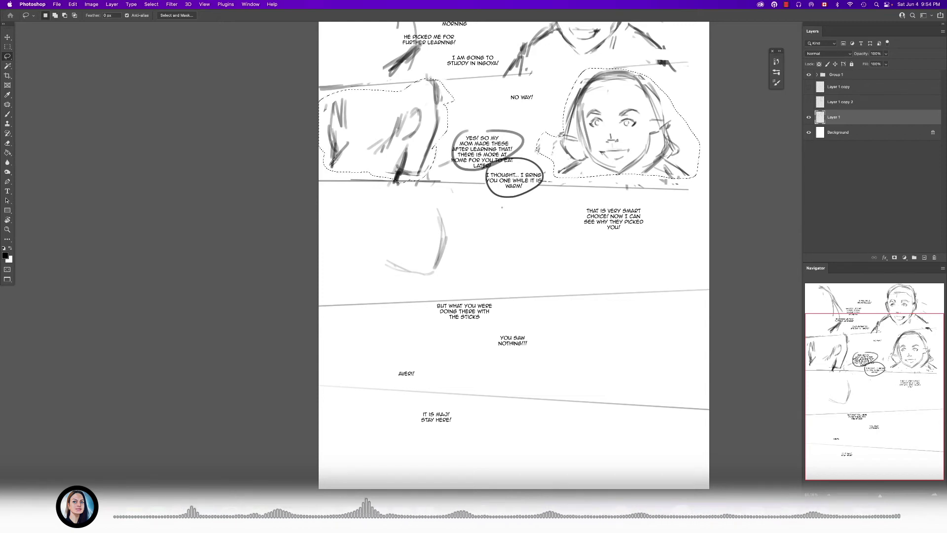
pyautogui.press('super+c')
pyautogui.press('super+v')
pyautogui.moveTo(628, 118); pyautogui.dragTo(632, 232)
# - Move the "That is very smart choice! Now I can see why they picked you!" text between the third panel's figures
pyautogui.press('t')
pyautogui.click(613, 210)
pyautogui.press('Escape')
pyautogui.moveTo(626, 213); pyautogui.dragTo(537, 252)
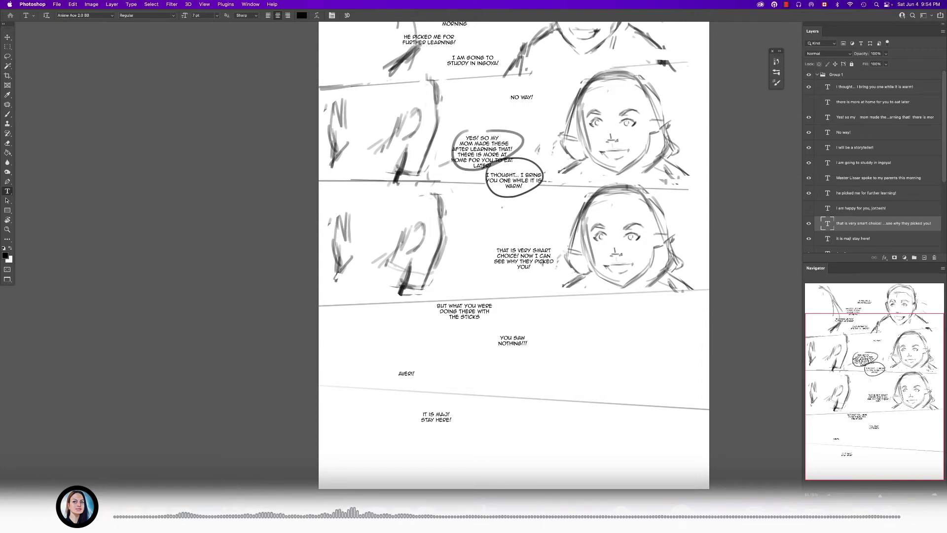
# - On the pasted figures' layer, erase the outer mouth strokes of the third panel's right-hand face and redraw one corner as a smirk
pyautogui.scroll(5, 640, 254)
pyautogui.press('e')
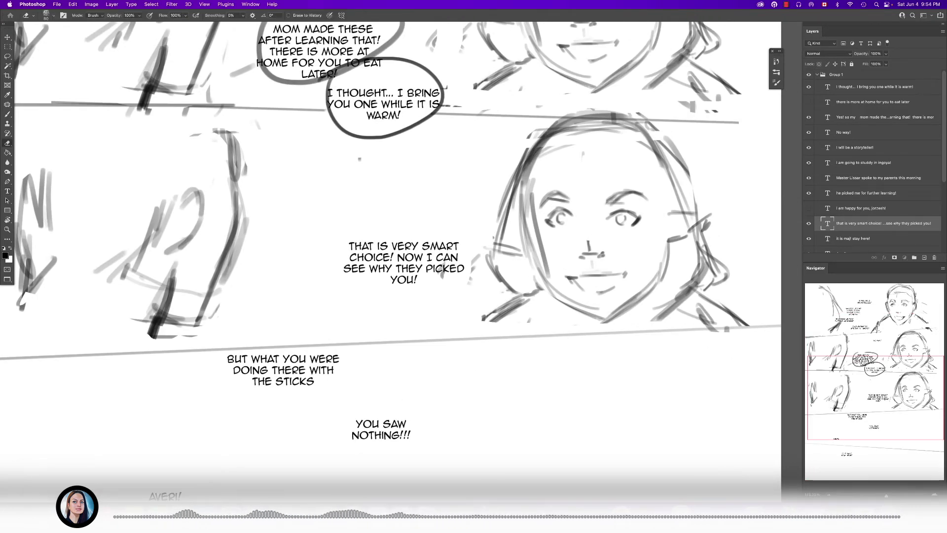
pyautogui.click(817, 75)
pyautogui.click(834, 133)
pyautogui.press('b')
pyautogui.press('BackSpace')
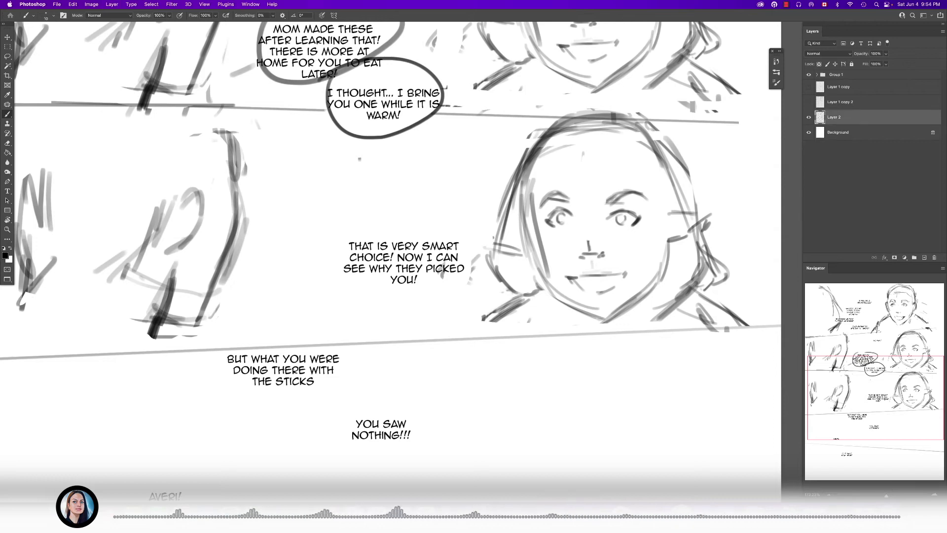
pyautogui.scroll(3, 642, 201)
pyautogui.press('e')
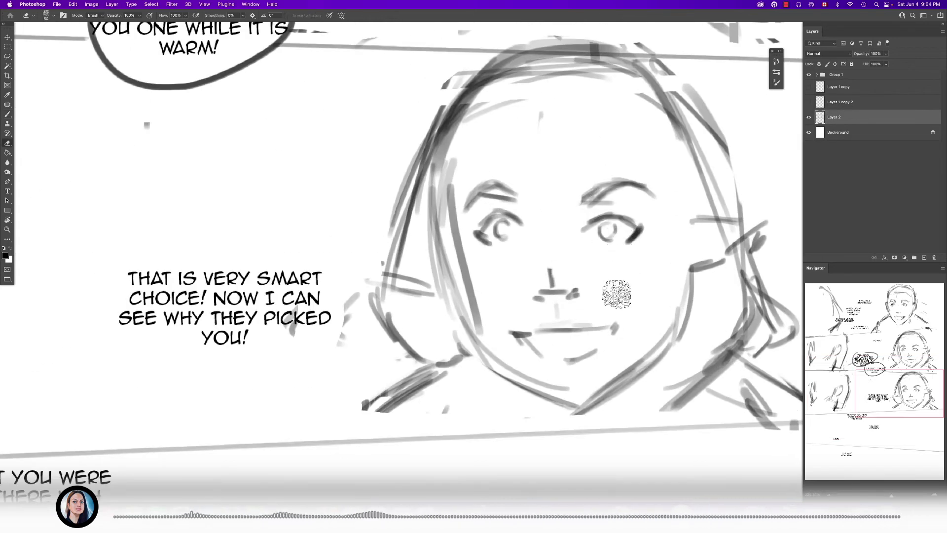
pyautogui.moveTo(540, 343)
pyautogui.mouseDown()
pyautogui.moveTo(511, 325)
pyautogui.moveTo(592, 328)
pyautogui.mouseUp()
pyautogui.press('b')
pyautogui.click(602, 323)
pyautogui.press('e')
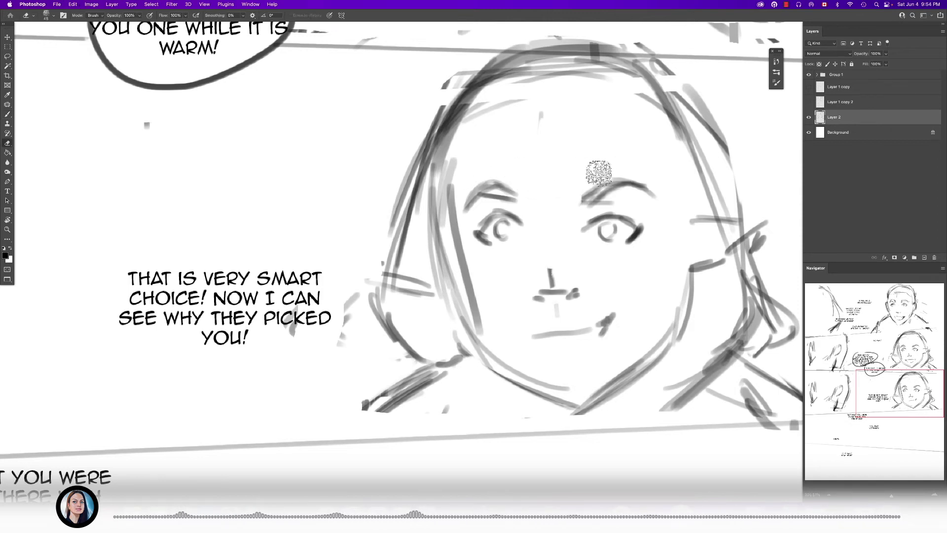
# - Lasso both eyebrows of the third panel's right-hand face, move them down closer to the eyes, and deselect
pyautogui.press('l')
pyautogui.moveTo(482, 209); pyautogui.dragTo(573, 215)
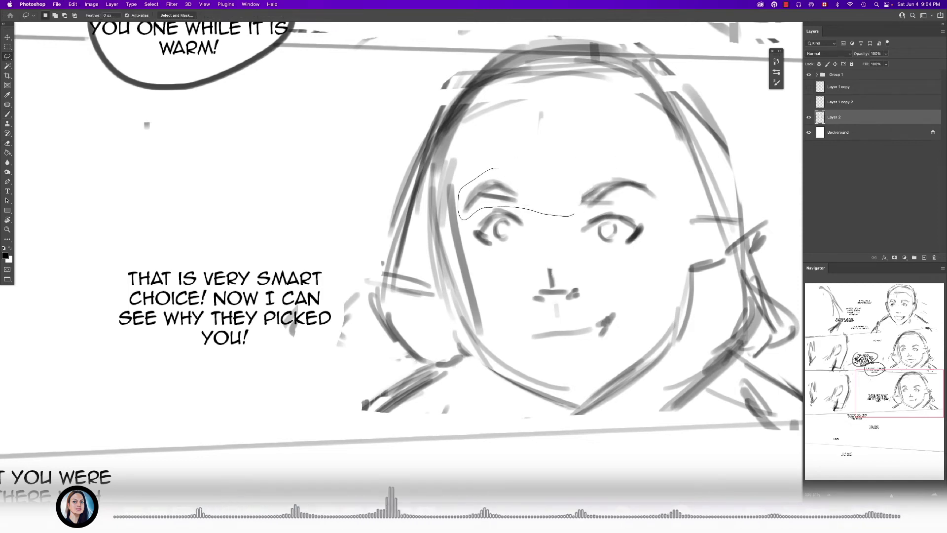
pyautogui.moveTo(651, 204); pyautogui.dragTo(592, 166)
pyautogui.moveTo(611, 190)
pyautogui.mouseDown()
pyautogui.moveTo(610, 205)
pyautogui.moveTo(615, 188)
pyautogui.mouseUp()
pyautogui.press('super+f')
pyautogui.press('space')
pyautogui.click(5, 62)
pyautogui.moveTo(594, 276)
pyautogui.mouseDown()
pyautogui.moveTo(547, 282)
pyautogui.moveTo(612, 282)
pyautogui.mouseUp()
# - Draw a dark left mouth corner and a short lower-lip stroke on the third panel's right-hand face
pyautogui.press('b')
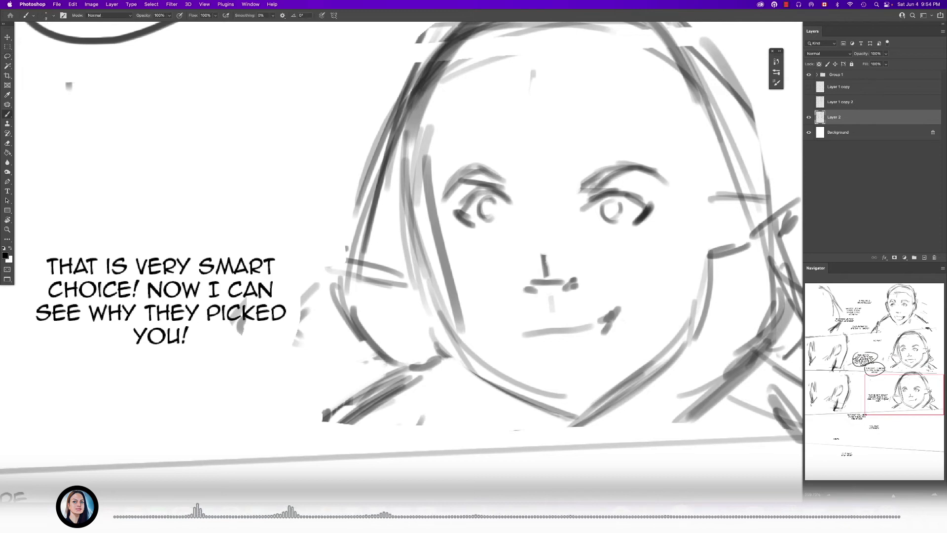
pyautogui.press('e')
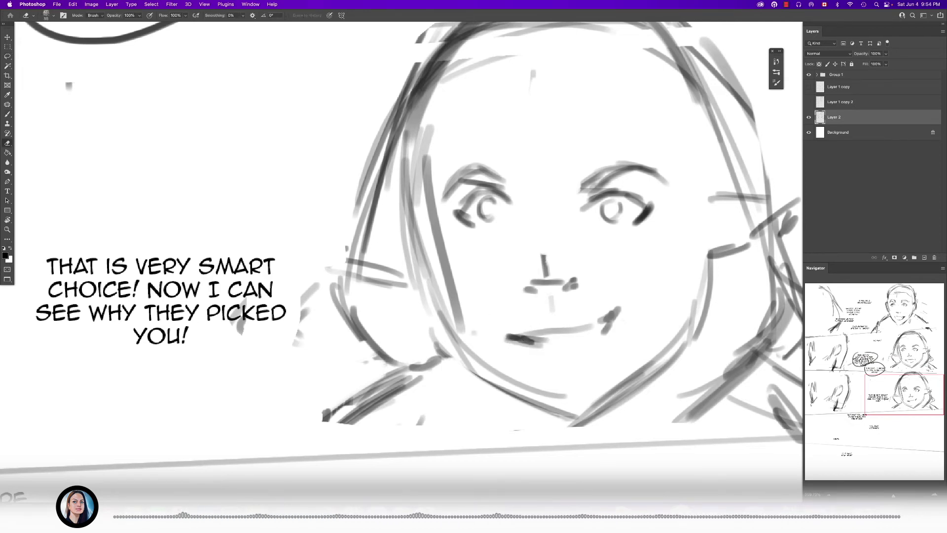
pyautogui.press('b')
pyautogui.moveTo(546, 345); pyautogui.dragTo(558, 344)
pyautogui.press('e')
pyautogui.moveTo(641, 169)
pyautogui.mouseDown()
pyautogui.moveTo(589, 173)
pyautogui.moveTo(649, 178)
pyautogui.mouseUp()
pyautogui.hotkey('ctrl', 'z')
pyautogui.hotkey('ctrl', 'z')
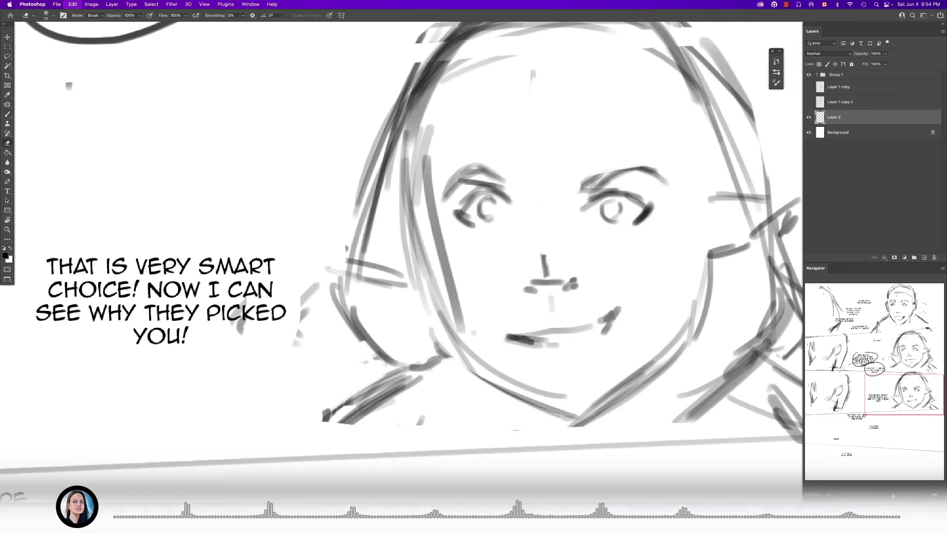
# - Lasso both eyebrows again, raise them slightly above the eyes, and deselect
pyautogui.press('l')
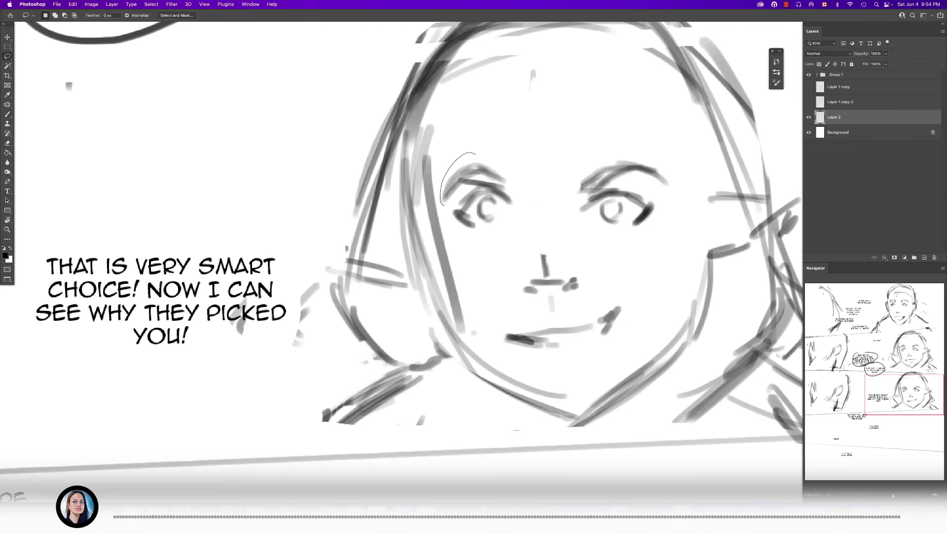
pyautogui.moveTo(475, 154); pyautogui.dragTo(526, 189)
pyautogui.moveTo(681, 181); pyautogui.dragTo(597, 157)
pyautogui.moveTo(629, 178)
pyautogui.mouseDown()
pyautogui.moveTo(645, 158)
pyautogui.moveTo(586, 183)
pyautogui.moveTo(641, 164)
pyautogui.mouseUp()
pyautogui.press('super+d')
# - Redraw the face's right eyebrow as a steep slanted stroke with a dark inner end, and erase stray strokes around it
pyautogui.press('e')
pyautogui.press('b')
pyautogui.moveTo(587, 182)
pyautogui.mouseDown()
pyautogui.moveTo(678, 152)
pyautogui.moveTo(586, 185)
pyautogui.mouseUp()
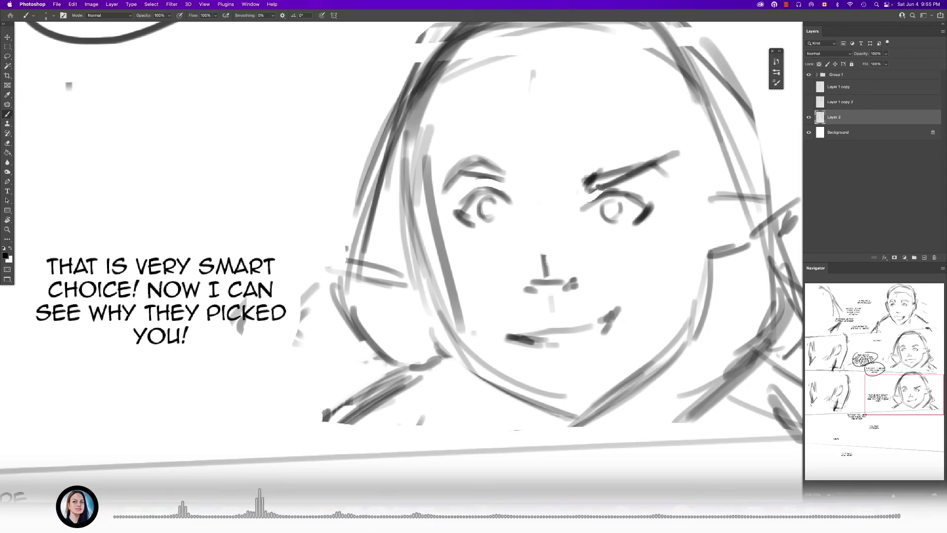
pyautogui.moveTo(643, 159); pyautogui.dragTo(674, 168)
pyautogui.press('e')
pyautogui.moveTo(635, 171)
pyautogui.mouseDown()
pyautogui.moveTo(673, 166)
pyautogui.moveTo(650, 157)
pyautogui.mouseUp()
# - Extend the inner end of the left eyebrow down toward the nose and thicken the right eyebrow to sharpen the expression
pyautogui.scroll(-10, 657, 183)
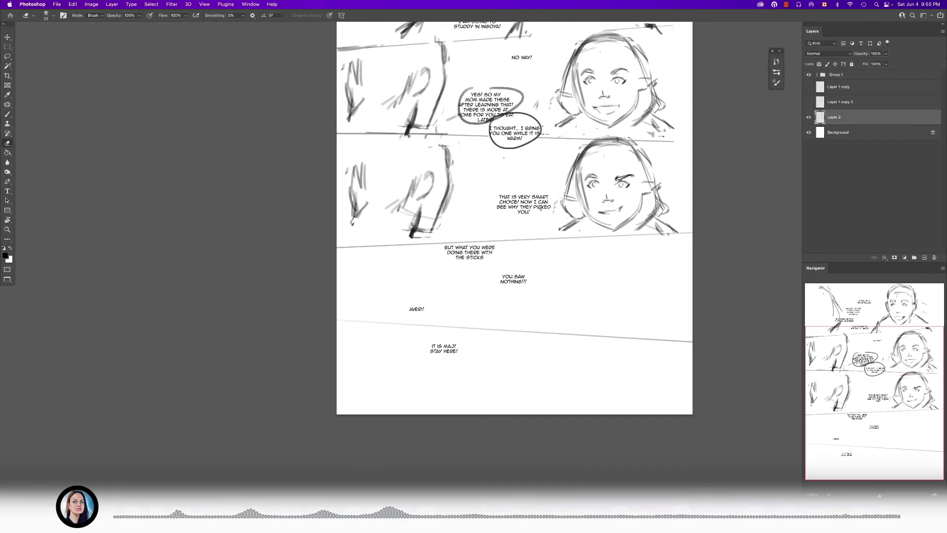
pyautogui.scroll(8, 658, 183)
pyautogui.scroll(6, 576, 191)
pyautogui.press('b')
pyautogui.moveTo(536, 165); pyautogui.dragTo(548, 177)
pyautogui.moveTo(524, 176); pyautogui.dragTo(542, 173)
pyautogui.moveTo(621, 165); pyautogui.dragTo(612, 177)
# - Reinforce the raised right corner of the smirk and trim the right eyebrow's strokes with the Eraser
pyautogui.scroll(-10, 606, 222)
pyautogui.scroll(7, 624, 266)
pyautogui.moveTo(605, 279); pyautogui.dragTo(621, 271)
pyautogui.moveTo(627, 267); pyautogui.dragTo(604, 277)
pyautogui.press('e')
pyautogui.moveTo(596, 128); pyautogui.dragTo(626, 123)
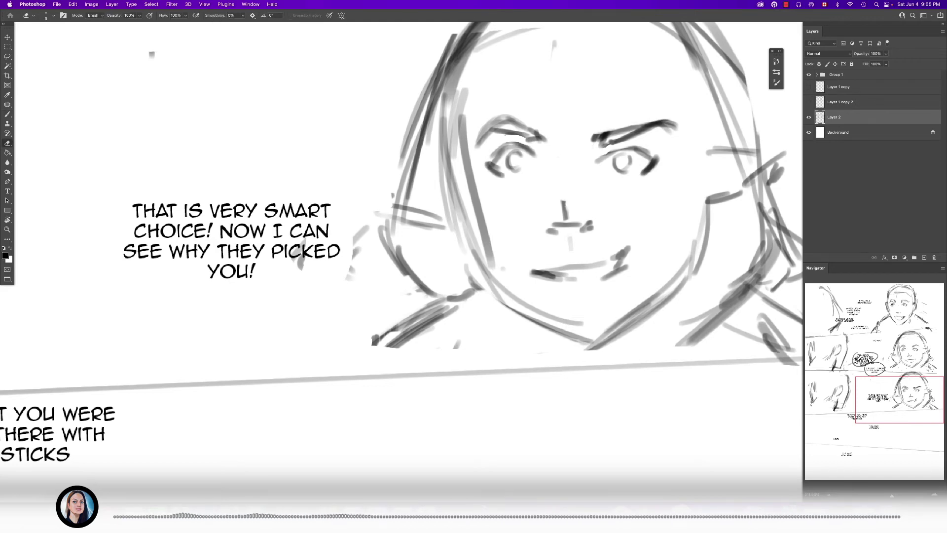
# - Erase the right eyebrow of the hooded woman in the third panel and redraw it as a softer, slightly arched stroke
pyautogui.scroll(-10, 616, 156)
pyautogui.scroll(10, 623, 168)
pyautogui.press(']')
pyautogui.press(']')
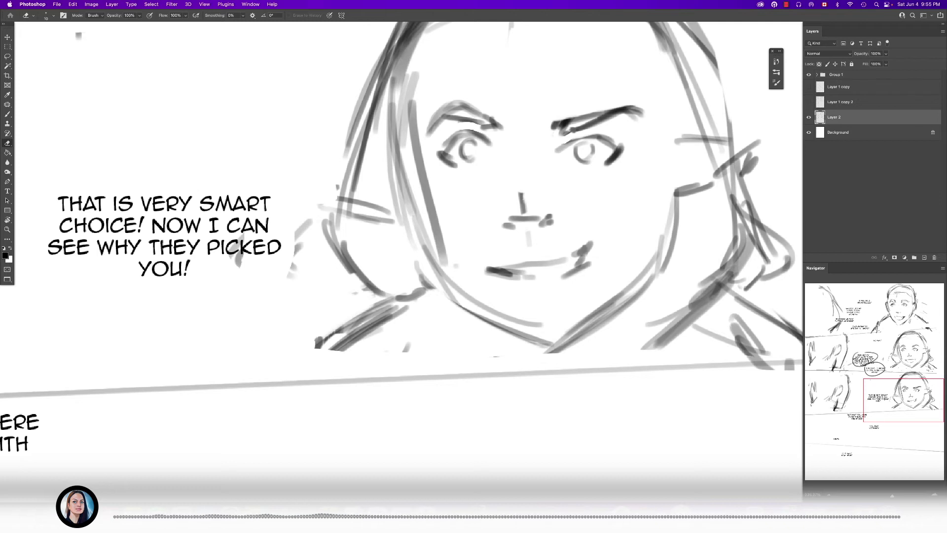
pyautogui.moveTo(552, 126); pyautogui.dragTo(644, 117)
pyautogui.press('v')
pyautogui.press('b')
pyautogui.moveTo(553, 125)
pyautogui.mouseDown()
pyautogui.moveTo(607, 109)
pyautogui.moveTo(631, 117)
pyautogui.moveTo(612, 112)
pyautogui.mouseUp()
pyautogui.moveTo(578, 123); pyautogui.dragTo(620, 110)
pyautogui.moveTo(548, 128); pyautogui.dragTo(561, 118)
pyautogui.scroll(-10, 554, 184)
pyautogui.scroll(1, 567, 186)
pyautogui.scroll(5, 551, 174)
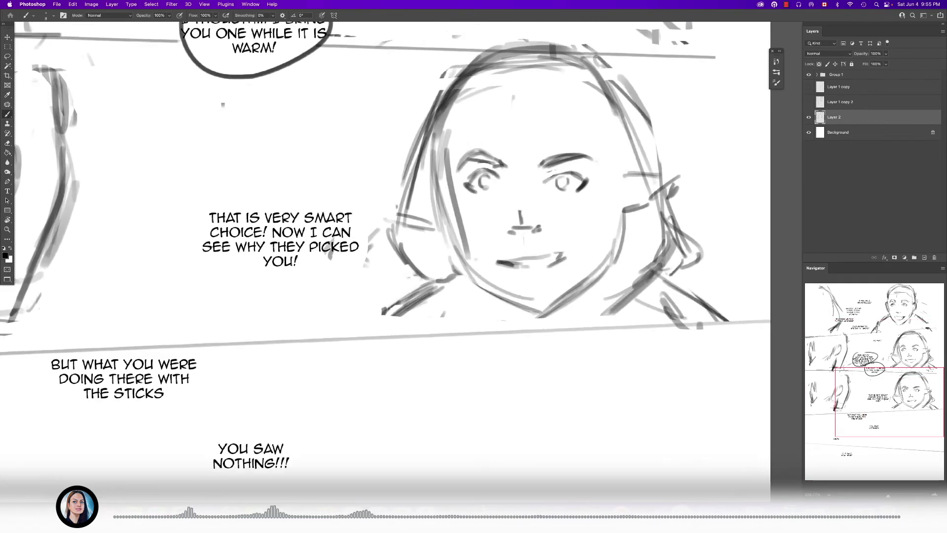
# - Erase the raised corner of the woman's smirk in the third panel and redraw the mouth as a wide open smile
pyautogui.press('e')
pyautogui.moveTo(604, 309)
pyautogui.mouseDown()
pyautogui.moveTo(514, 309)
pyautogui.moveTo(612, 291)
pyautogui.mouseUp()
pyautogui.press('b')
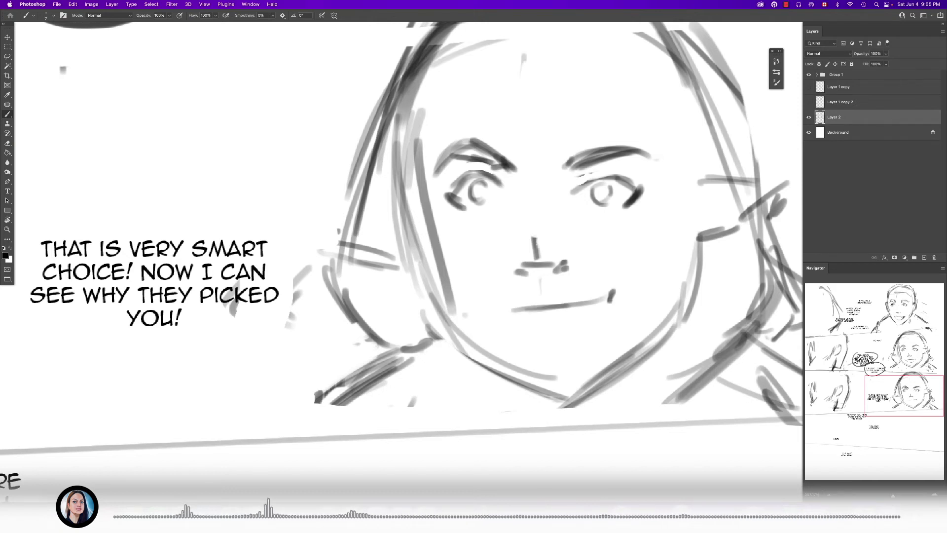
pyautogui.moveTo(503, 317)
pyautogui.mouseDown()
pyautogui.moveTo(563, 330)
pyautogui.moveTo(593, 322)
pyautogui.moveTo(606, 306)
pyautogui.mouseUp()
pyautogui.scroll(-10, 610, 305)
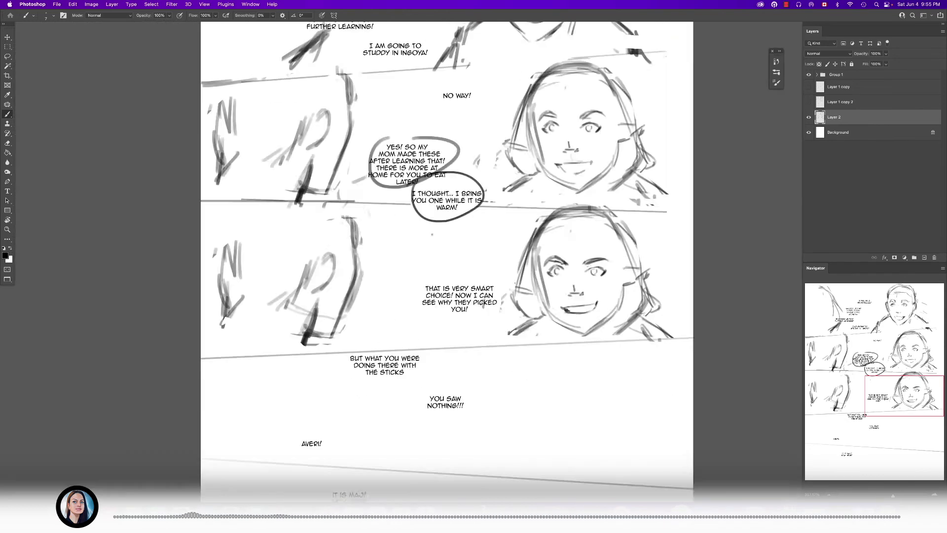
pyautogui.scroll(10, 610, 286)
pyautogui.moveTo(599, 273); pyautogui.dragTo(626, 260)
pyautogui.press('e')
pyautogui.scroll(-10, 567, 296)
pyautogui.scroll(10, 567, 296)
pyautogui.press('b')
pyautogui.scroll(-10, 567, 296)
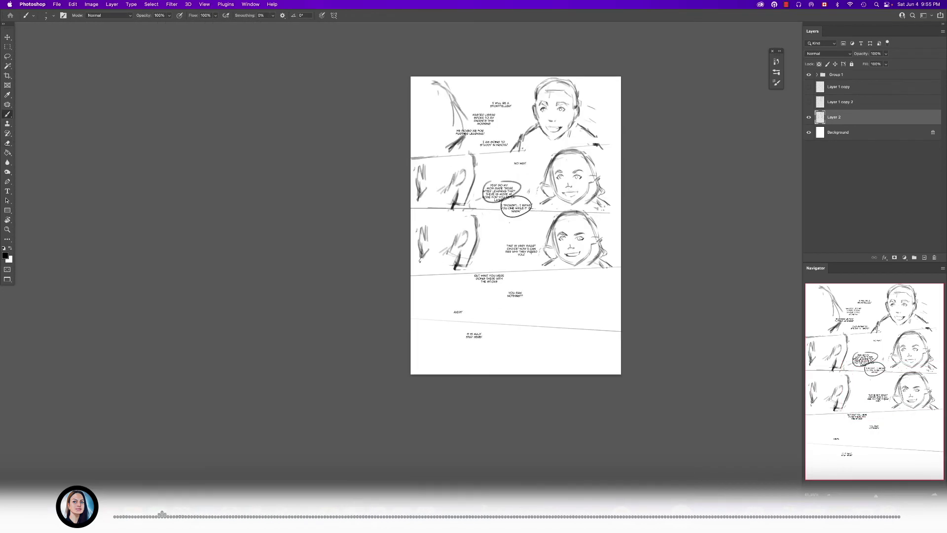
pyautogui.scroll(10, 567, 296)
pyautogui.scroll(-5, 567, 296)
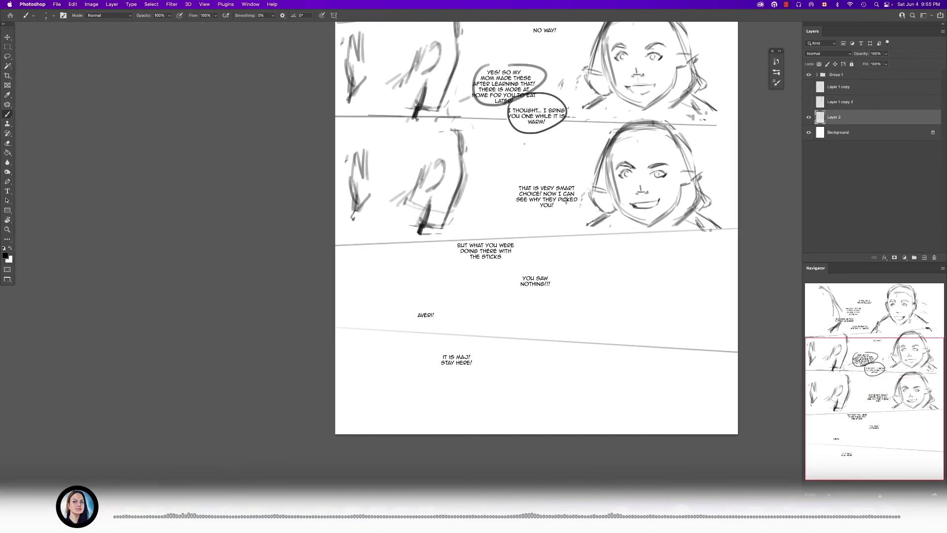
# - Erase the ear and inner neck strokes of the left figure in the third panel with a larger Eraser
pyautogui.scroll(5, 457, 174)
pyautogui.press('e')
pyautogui.moveTo(426, 147)
pyautogui.mouseDown()
pyautogui.moveTo(418, 200)
pyautogui.moveTo(402, 207)
pyautogui.mouseUp()
pyautogui.scroll(-5, 424, 211)
pyautogui.press(']')
pyautogui.press(']')
pyautogui.press(']')
pyautogui.moveTo(449, 151); pyautogui.dragTo(448, 209)
pyautogui.press('b')
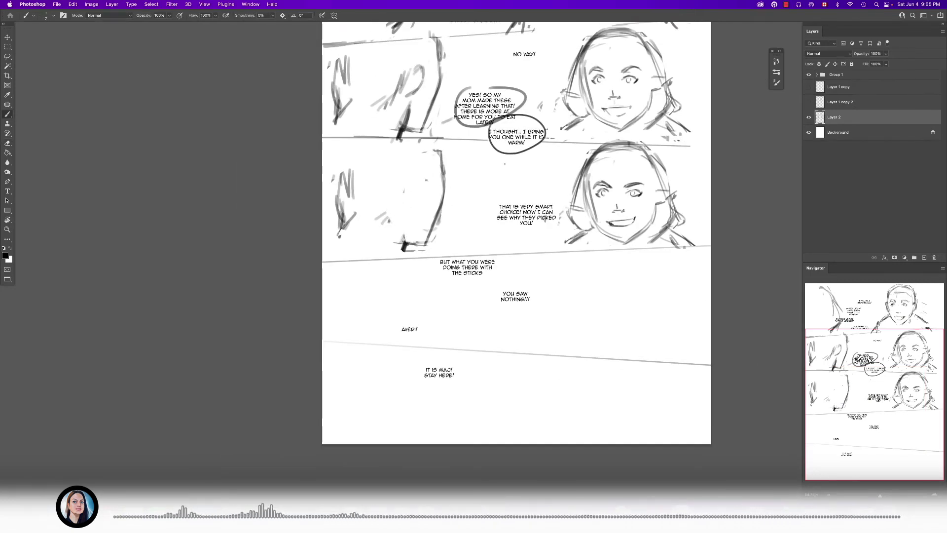
pyautogui.press('e')
pyautogui.press('b')
pyautogui.press('e')
pyautogui.moveTo(399, 218)
pyautogui.mouseDown()
pyautogui.moveTo(422, 225)
pyautogui.moveTo(425, 206)
pyautogui.mouseUp()
# - Redraw the left figure's face outline and jaw curve in the third panel, and replace the old strokes around the ear
pyautogui.press('b')
pyautogui.press('e')
pyautogui.press('b')
pyautogui.moveTo(439, 145); pyautogui.dragTo(436, 233)
pyautogui.moveTo(373, 215); pyautogui.dragTo(402, 247)
pyautogui.moveTo(369, 220); pyautogui.dragTo(418, 249)
pyautogui.moveTo(367, 223); pyautogui.dragTo(410, 240)
pyautogui.press('e')
pyautogui.moveTo(339, 178)
pyautogui.mouseDown()
pyautogui.moveTo(341, 239)
pyautogui.moveTo(348, 226)
pyautogui.moveTo(379, 239)
pyautogui.mouseUp()
pyautogui.press('b')
pyautogui.moveTo(360, 216)
pyautogui.mouseDown()
pyautogui.moveTo(381, 227)
pyautogui.moveTo(369, 212)
pyautogui.mouseUp()
pyautogui.moveTo(352, 217); pyautogui.dragTo(363, 209)
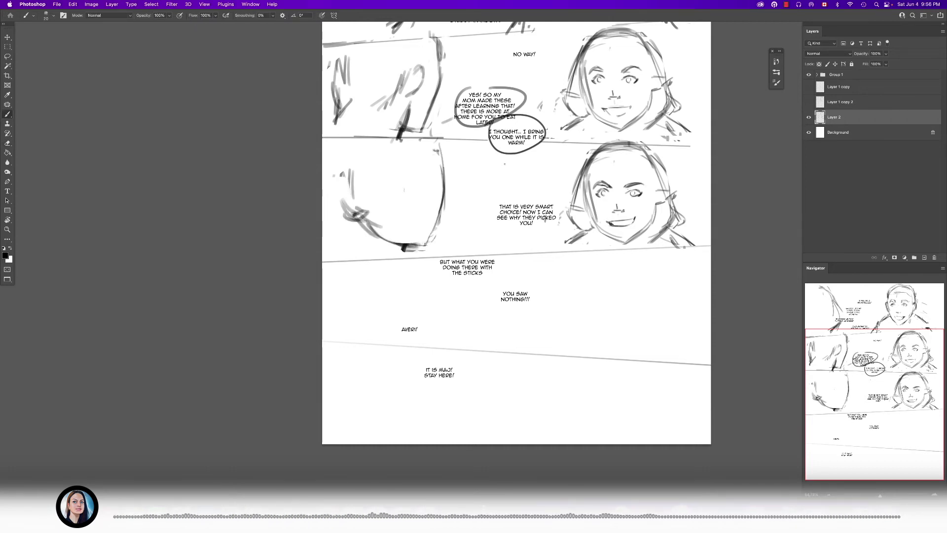
# - Draw a short mouth line on the left figure's face and rough in the shoulder lines below the jaw
pyautogui.scroll(5, 396, 190)
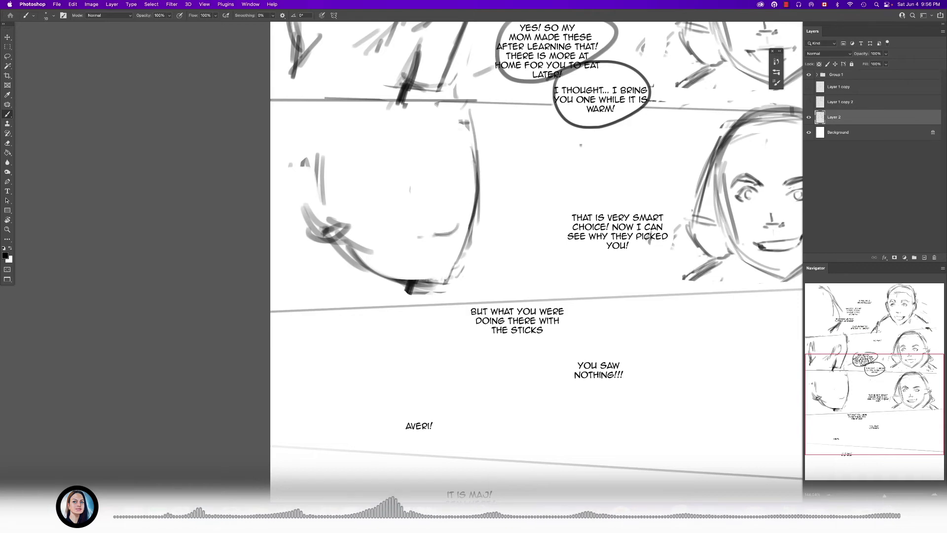
pyautogui.moveTo(418, 237); pyautogui.dragTo(432, 236)
pyautogui.scroll(-10, 430, 243)
pyautogui.scroll(8, 450, 244)
pyautogui.moveTo(296, 239); pyautogui.dragTo(342, 257)
pyautogui.moveTo(326, 253); pyautogui.dragTo(344, 263)
pyautogui.moveTo(437, 252); pyautogui.dragTo(447, 295)
pyautogui.moveTo(319, 232); pyautogui.dragTo(296, 285)
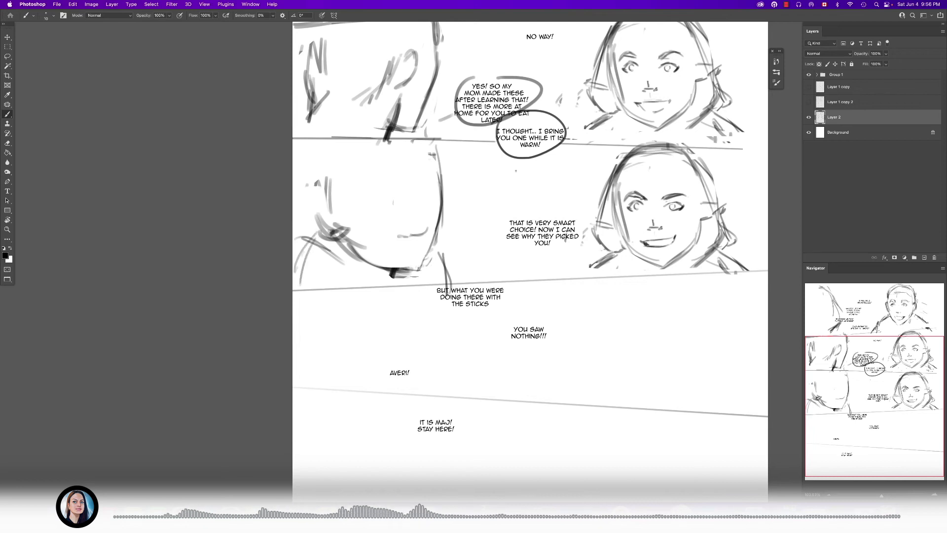
# - Undo the last shoulder strokes, redraw the right shoulder line, and add hair strokes at the upper left of the head
pyautogui.press('super+z')
pyautogui.press('super+z')
pyautogui.moveTo(435, 265); pyautogui.dragTo(451, 289)
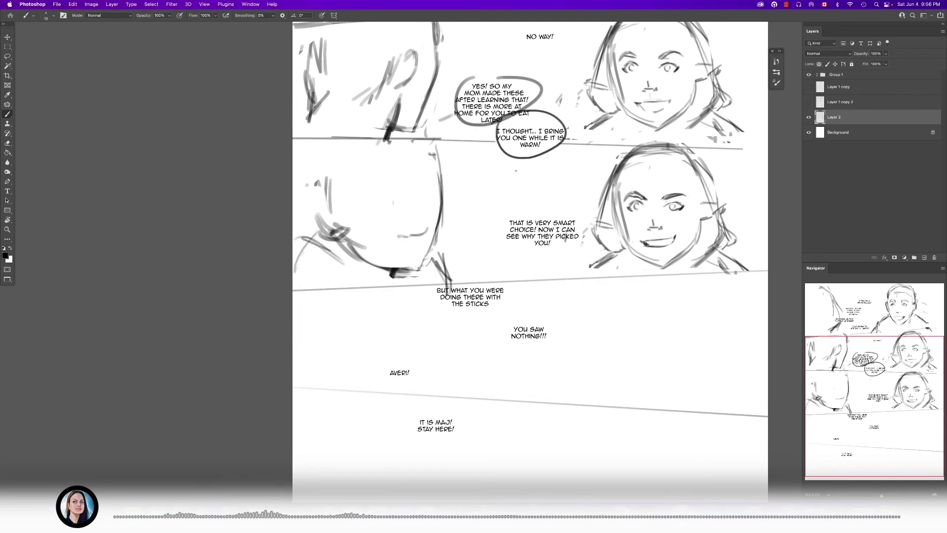
pyautogui.moveTo(322, 144); pyautogui.dragTo(307, 169)
pyautogui.moveTo(317, 150); pyautogui.dragTo(303, 164)
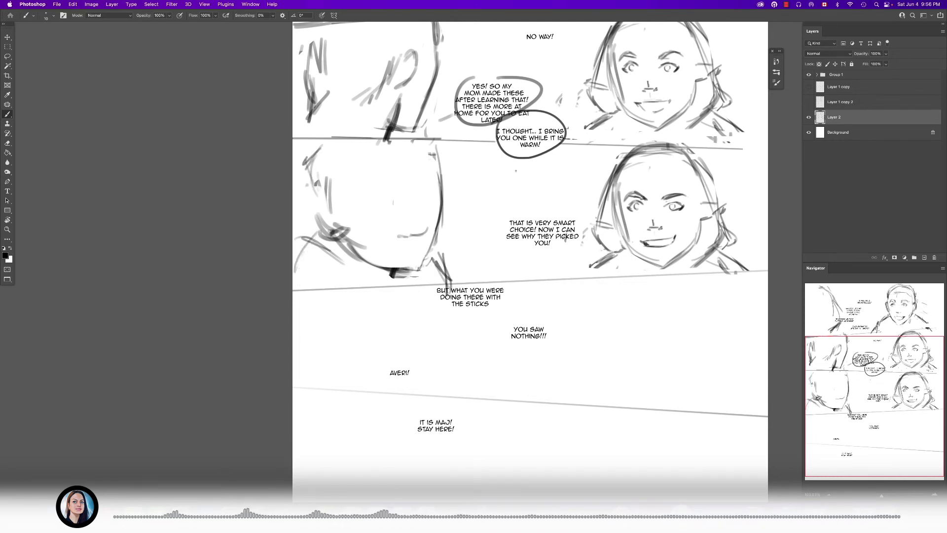
# - Reinforce the left figure's jawline with curved strokes running from the ear toward the chin
pyautogui.scroll(5, 393, 257)
pyautogui.moveTo(329, 240)
pyautogui.mouseDown()
pyautogui.moveTo(326, 269)
pyautogui.moveTo(406, 280)
pyautogui.mouseUp()
pyautogui.press('e')
pyautogui.press('b')
pyautogui.moveTo(305, 228); pyautogui.dragTo(346, 264)
pyautogui.moveTo(316, 249); pyautogui.dragTo(400, 290)
pyautogui.moveTo(402, 278)
pyautogui.mouseDown()
pyautogui.moveTo(397, 299)
pyautogui.moveTo(533, 335)
pyautogui.mouseUp()
# - Erase the rough strokes beside the left figure's chin and redraw the right neck and shoulder line
pyautogui.scroll(3, 533, 335)
pyautogui.press('e')
pyautogui.moveTo(521, 280); pyautogui.dragTo(553, 325)
pyautogui.press('b')
pyautogui.moveTo(508, 295); pyautogui.dragTo(536, 327)
pyautogui.moveTo(511, 286); pyautogui.dragTo(547, 347)
# - Clean up the strokes near the left figure's ear and redraw the left shoulder as a long sloping line
pyautogui.press('e')
pyautogui.moveTo(250, 228); pyautogui.dragTo(227, 258)
pyautogui.moveTo(300, 295); pyautogui.dragTo(279, 327)
pyautogui.press('b')
pyautogui.moveTo(274, 241)
pyautogui.mouseDown()
pyautogui.moveTo(243, 269)
pyautogui.moveTo(219, 344)
pyautogui.mouseUp()
pyautogui.scroll(-5, 375, 348)
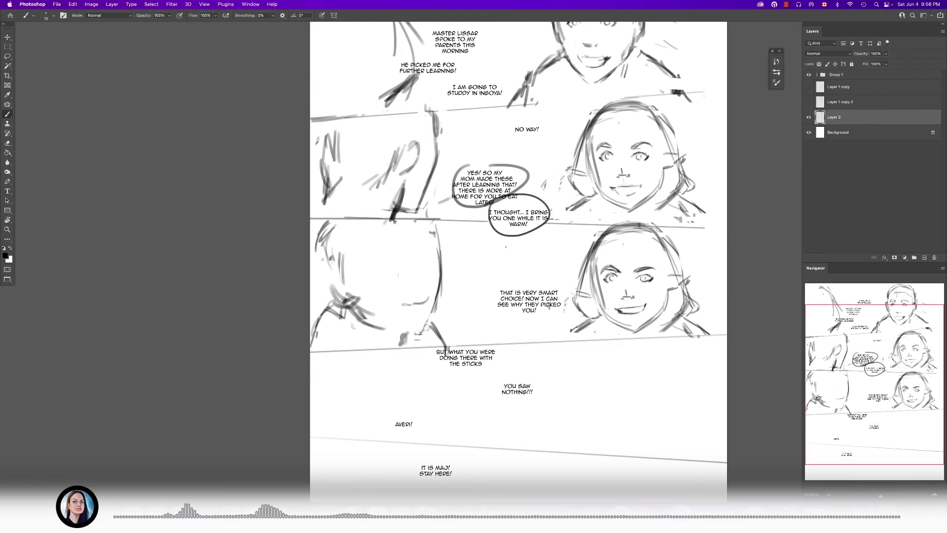
# - Rework the left shoulder line and sketch diagonal collar strokes below the left figure's jaw, undoing the unwanted strokes
pyautogui.press('e')
pyautogui.press('b')
pyautogui.moveTo(321, 308); pyautogui.dragTo(311, 334)
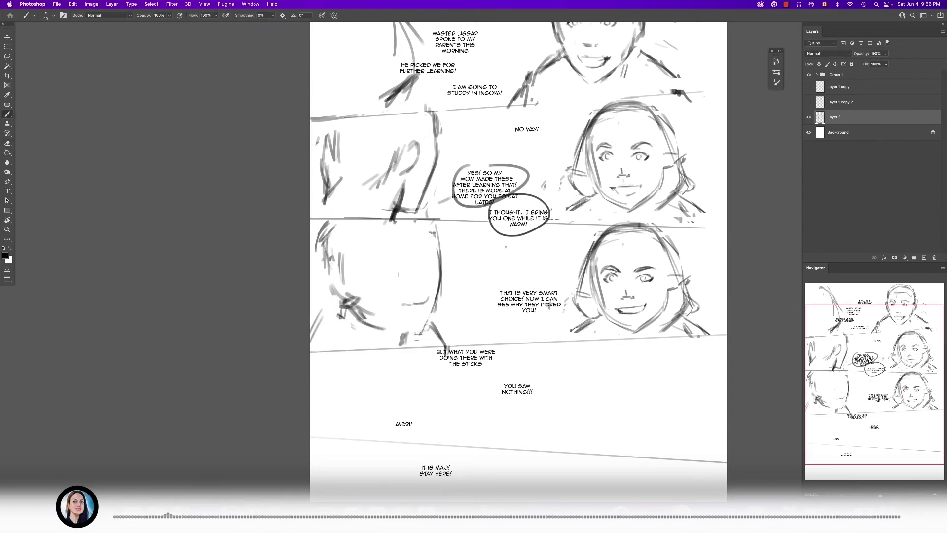
pyautogui.moveTo(376, 324); pyautogui.dragTo(400, 355)
pyautogui.moveTo(368, 309); pyautogui.dragTo(396, 353)
pyautogui.press('super+z')
pyautogui.press('super+z')
pyautogui.press('super+z')
pyautogui.press('super+z')
pyautogui.press('super+z')
# - Draw arched eyebrows on the left figure in the third panel and darken the face outline beside the far brow
pyautogui.scroll(3, 381, 271)
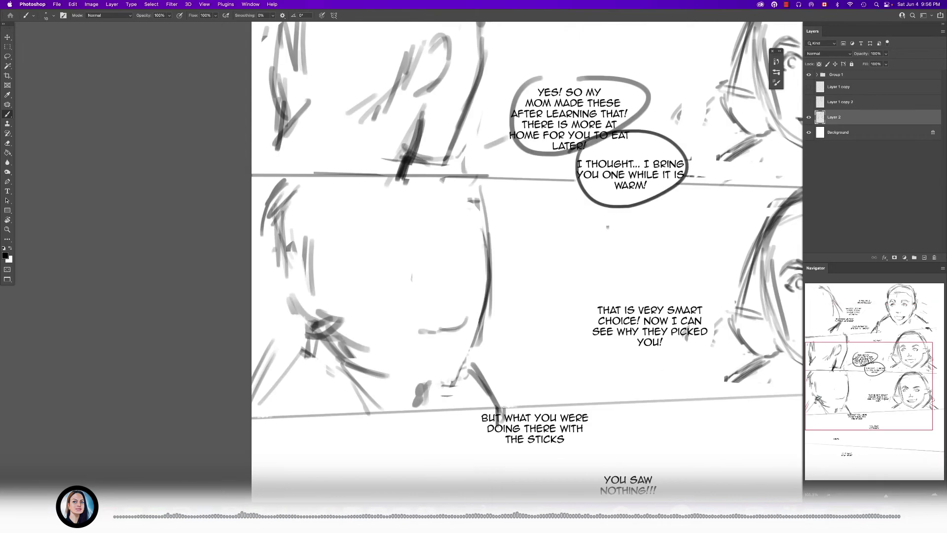
pyautogui.scroll(1, 441, 227)
pyautogui.moveTo(488, 196); pyautogui.dragTo(459, 216)
pyautogui.moveTo(405, 201)
pyautogui.mouseDown()
pyautogui.moveTo(419, 216)
pyautogui.moveTo(395, 204)
pyautogui.moveTo(425, 218)
pyautogui.moveTo(396, 202)
pyautogui.moveTo(371, 205)
pyautogui.moveTo(357, 229)
pyautogui.mouseUp()
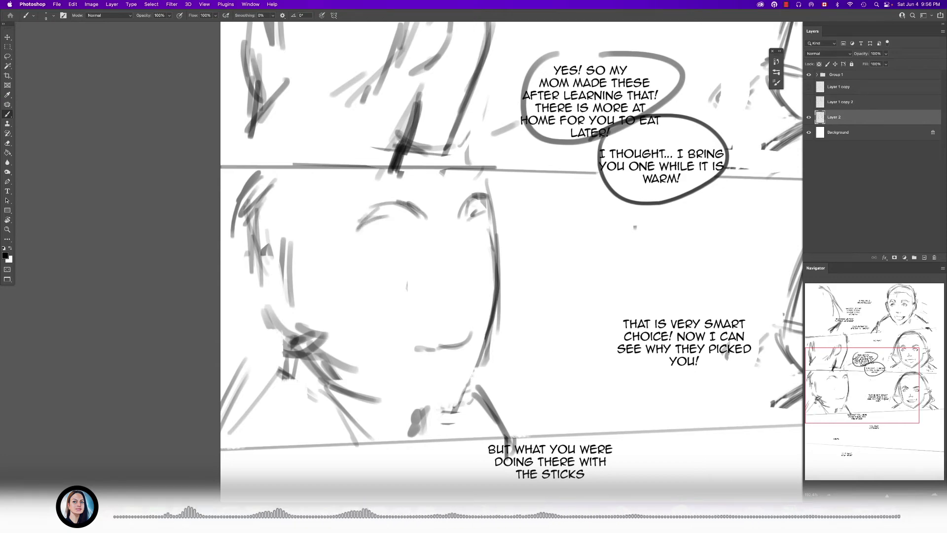
pyautogui.scroll(5, 468, 230)
pyautogui.moveTo(503, 191); pyautogui.dragTo(469, 212)
pyautogui.moveTo(538, 156); pyautogui.dragTo(538, 206)
pyautogui.moveTo(536, 134); pyautogui.dragTo(528, 217)
# - Sketch the left figure's eyelid lines beneath the eyebrows
pyautogui.scroll(-4, 514, 242)
pyautogui.moveTo(434, 248)
pyautogui.mouseDown()
pyautogui.moveTo(497, 220)
pyautogui.moveTo(460, 231)
pyautogui.mouseUp()
pyautogui.press('e')
pyautogui.press('b')
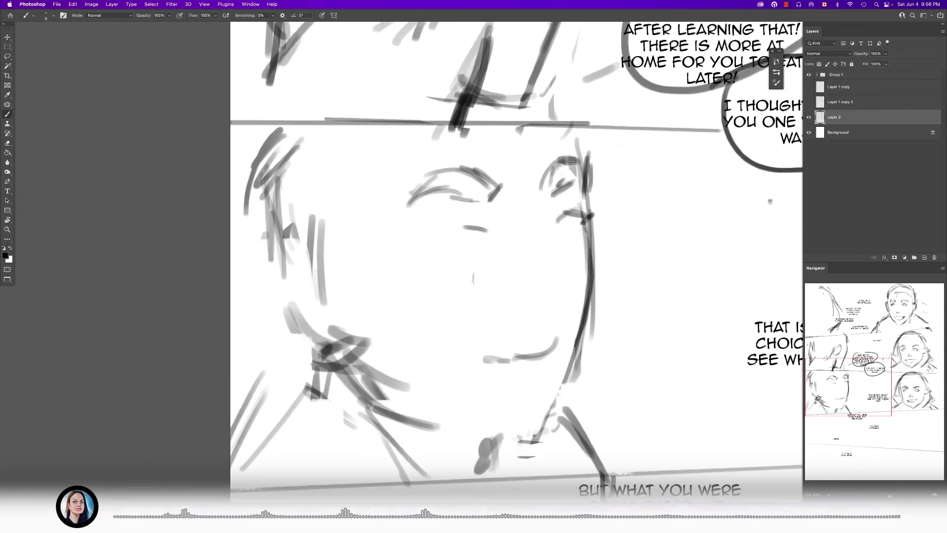
pyautogui.moveTo(493, 228)
pyautogui.mouseDown()
pyautogui.moveTo(452, 222)
pyautogui.moveTo(420, 235)
pyautogui.moveTo(467, 231)
pyautogui.mouseUp()
# - Sketch the underside and nostrils of the left figure's nose, cleaning up its strokes
pyautogui.moveTo(531, 282); pyautogui.dragTo(565, 276)
pyautogui.moveTo(528, 296)
pyautogui.mouseDown()
pyautogui.moveTo(565, 290)
pyautogui.moveTo(552, 264)
pyautogui.mouseUp()
pyautogui.press('e')
pyautogui.press('b')
pyautogui.moveTo(510, 296); pyautogui.dragTo(531, 300)
pyautogui.moveTo(518, 291); pyautogui.dragTo(562, 323)
pyautogui.press('e')
pyautogui.press('b')
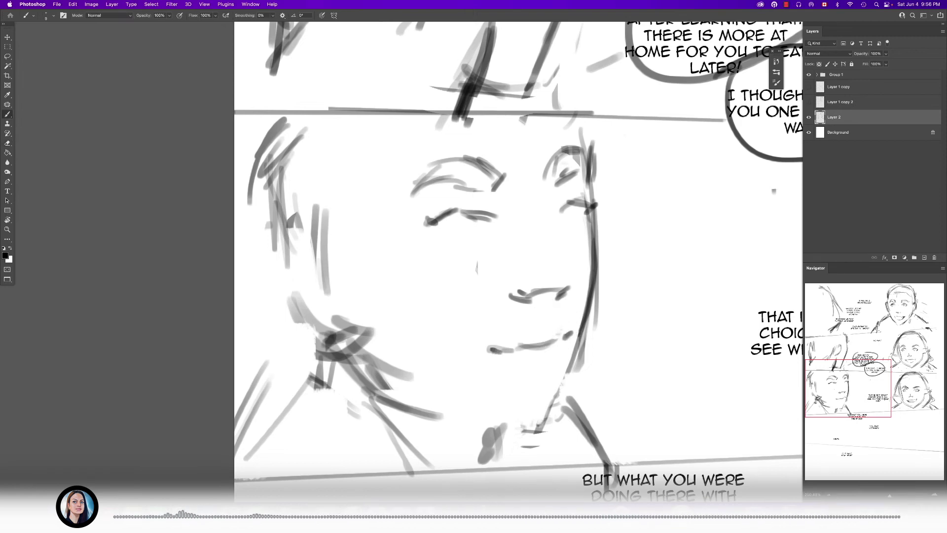
# - Redraw the left figure's mouth as a wider curved line with a dark left corner, and erase stray lip strokes
pyautogui.moveTo(521, 368); pyautogui.dragTo(552, 364)
pyautogui.moveTo(476, 350)
pyautogui.mouseDown()
pyautogui.moveTo(491, 341)
pyautogui.moveTo(507, 363)
pyautogui.moveTo(572, 327)
pyautogui.mouseUp()
pyautogui.press('e')
pyautogui.press('b')
pyautogui.moveTo(467, 341); pyautogui.dragTo(481, 344)
pyautogui.press('e')
pyautogui.moveTo(549, 350); pyautogui.dragTo(520, 345)
pyautogui.press('b')
pyautogui.scroll(-10, 524, 377)
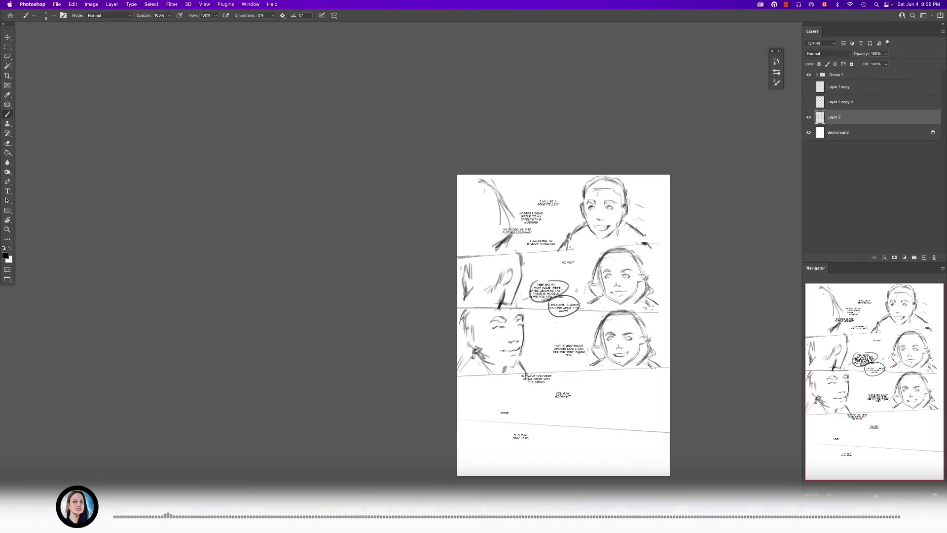
# - Erase the right side of the left figure's face outline and redraw it with a fuller cheek and rounded chin
pyautogui.scroll(8, 524, 377)
pyautogui.press('e')
pyautogui.moveTo(558, 342); pyautogui.dragTo(525, 390)
pyautogui.press('b')
pyautogui.press('e')
pyautogui.moveTo(573, 245); pyautogui.dragTo(559, 325)
pyautogui.press('b')
pyautogui.moveTo(571, 241)
pyautogui.mouseDown()
pyautogui.moveTo(582, 291)
pyautogui.moveTo(561, 349)
pyautogui.mouseUp()
pyautogui.moveTo(581, 270)
pyautogui.mouseDown()
pyautogui.moveTo(574, 319)
pyautogui.moveTo(536, 363)
pyautogui.mouseUp()
pyautogui.moveTo(578, 326); pyautogui.dragTo(525, 384)
pyautogui.moveTo(563, 358)
pyautogui.mouseDown()
pyautogui.moveTo(528, 390)
pyautogui.moveTo(439, 369)
pyautogui.mouseUp()
pyautogui.moveTo(506, 389); pyautogui.dragTo(416, 354)
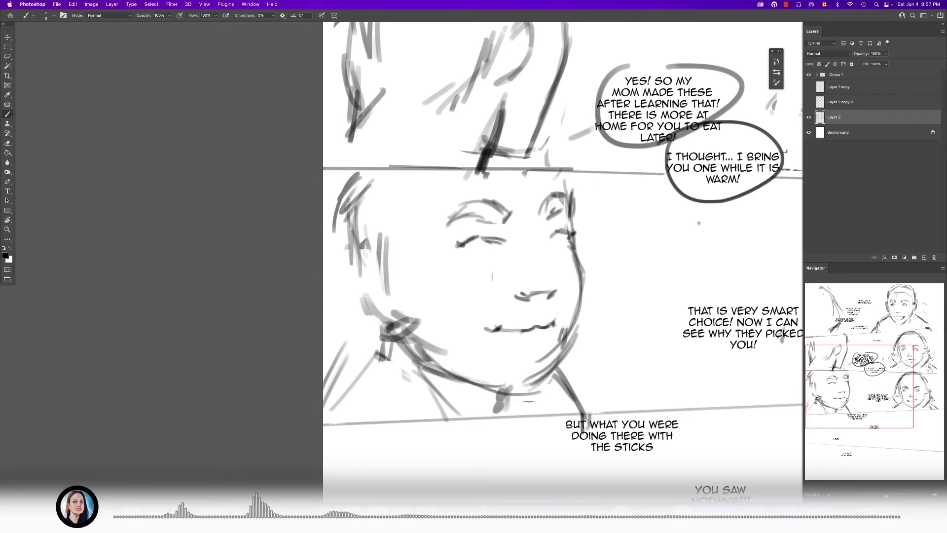
# - Add a cheek line and jaw strokes beside the left figure's ear, and define the far eye
pyautogui.moveTo(432, 316); pyautogui.dragTo(476, 345)
pyautogui.moveTo(488, 367); pyautogui.dragTo(490, 376)
pyautogui.moveTo(407, 313)
pyautogui.mouseDown()
pyautogui.moveTo(428, 325)
pyautogui.moveTo(427, 363)
pyautogui.mouseUp()
pyautogui.moveTo(432, 335); pyautogui.dragTo(446, 370)
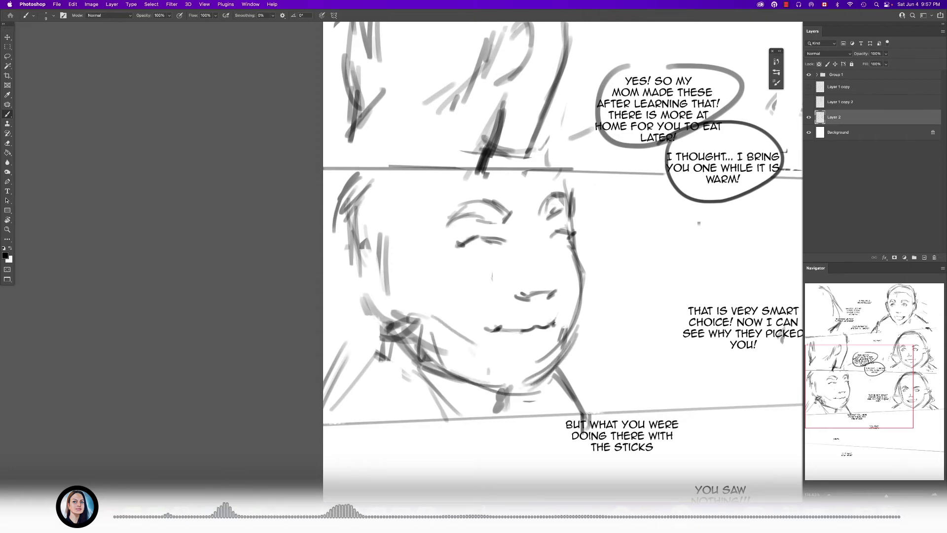
pyautogui.moveTo(557, 247)
pyautogui.mouseDown()
pyautogui.moveTo(587, 228)
pyautogui.moveTo(574, 221)
pyautogui.mouseUp()
pyautogui.scroll(4, 572, 246)
pyautogui.scroll(-6, 534, 266)
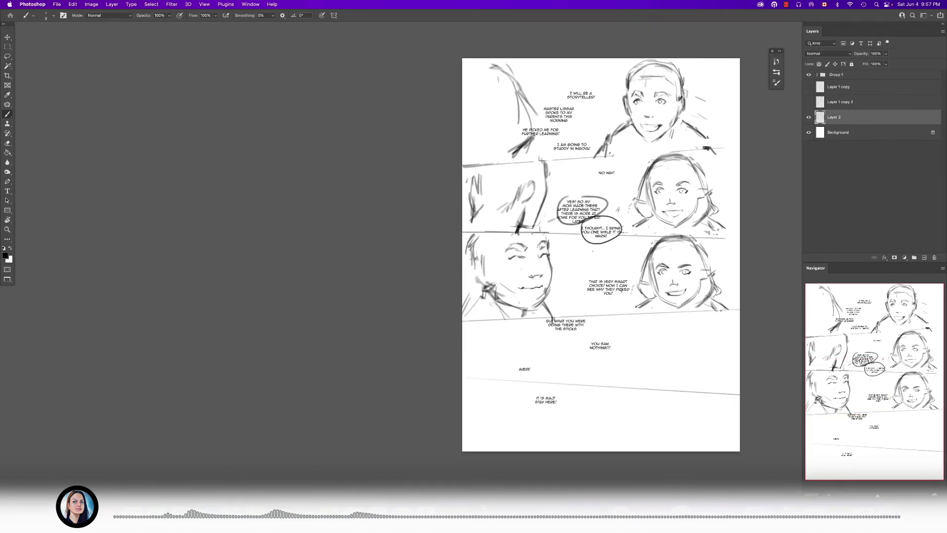
# - Erase the left figure's cheek line and sketch dark vertical neck strokes below the ear
pyautogui.scroll(4, 555, 297)
pyautogui.press('e')
pyautogui.moveTo(440, 275); pyautogui.dragTo(468, 294)
pyautogui.press('b')
pyautogui.moveTo(404, 298)
pyautogui.mouseDown()
pyautogui.moveTo(406, 335)
pyautogui.moveTo(400, 329)
pyautogui.mouseUp()
pyautogui.moveTo(406, 279)
pyautogui.mouseDown()
pyautogui.moveTo(406, 310)
pyautogui.moveTo(384, 333)
pyautogui.mouseUp()
pyautogui.moveTo(402, 306); pyautogui.dragTo(395, 339)
pyautogui.moveTo(404, 292); pyautogui.dragTo(400, 350)
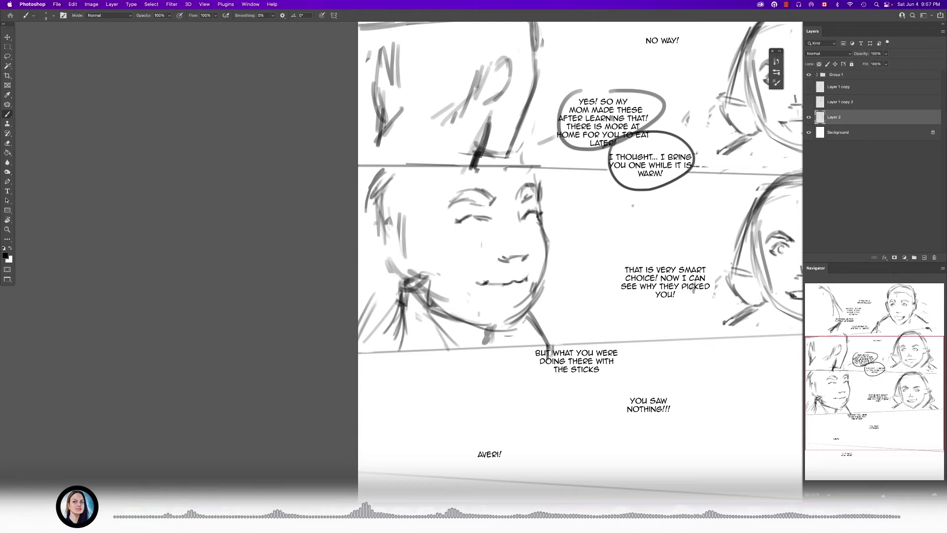
# - Add a lower lip curve beneath the left figure's mouth line to form a slight smile
pyautogui.scroll(3, 486, 298)
pyautogui.moveTo(458, 271)
pyautogui.mouseDown()
pyautogui.moveTo(487, 285)
pyautogui.moveTo(524, 276)
pyautogui.moveTo(505, 281)
pyautogui.mouseUp()
pyautogui.moveTo(517, 278); pyautogui.dragTo(490, 285)
pyautogui.scroll(-5, 479, 305)
pyautogui.scroll(5, 482, 295)
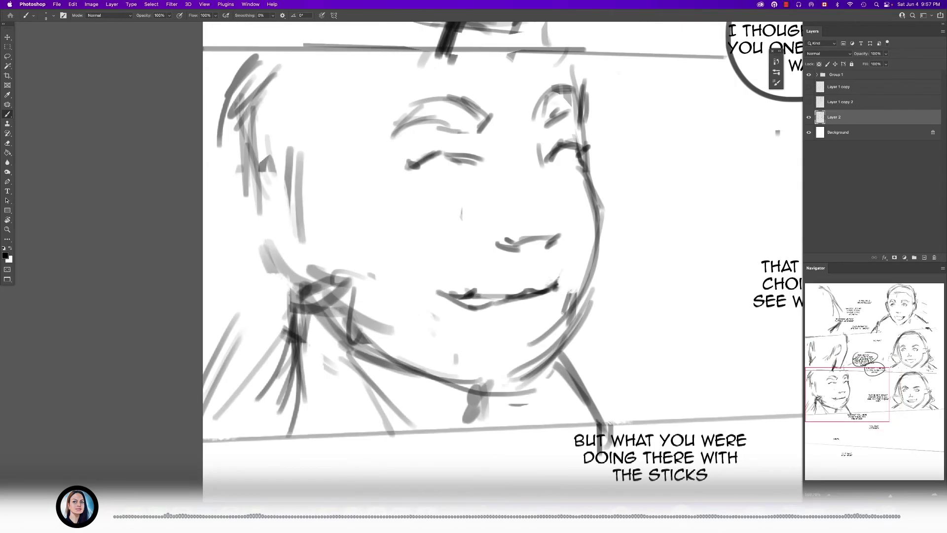
# - Undo the left figure's lower lip strokes and add short slanted blush marks on the cheek beneath the near eye
pyautogui.press('super+z')
pyautogui.press('super+z')
pyautogui.press('super+z')
pyautogui.press('super+z')
pyautogui.moveTo(441, 176); pyautogui.dragTo(499, 169)
pyautogui.press('super+z')
pyautogui.moveTo(413, 199); pyautogui.dragTo(417, 190)
pyautogui.moveTo(429, 197); pyautogui.dragTo(437, 186)
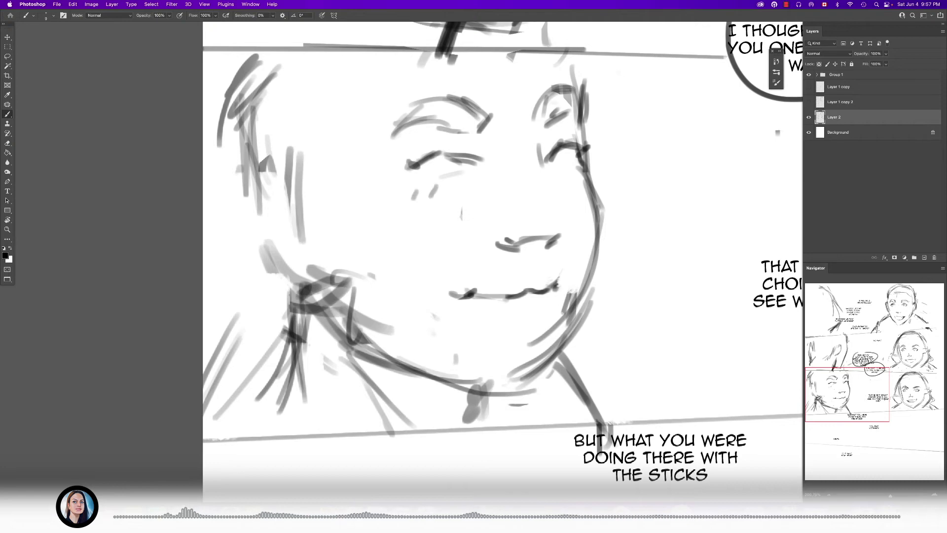
# - Erase the rough neck strokes beneath the left figure's ear and jaw
pyautogui.scroll(-10, 576, 191)
pyautogui.scroll(5, 576, 191)
pyautogui.press('e')
pyautogui.scroll(2, 506, 217)
pyautogui.moveTo(461, 230)
pyautogui.mouseDown()
pyautogui.moveTo(476, 261)
pyautogui.moveTo(483, 231)
pyautogui.moveTo(492, 276)
pyautogui.mouseUp()
pyautogui.press('b')
pyautogui.press('e')
pyautogui.moveTo(439, 251); pyautogui.dragTo(436, 287)
# - Sketch new neck lines below the left figure's ear and slanted shoulder strokes behind them
pyautogui.press('b')
pyautogui.moveTo(440, 237); pyautogui.dragTo(432, 277)
pyautogui.moveTo(444, 255); pyautogui.dragTo(439, 285)
pyautogui.moveTo(452, 248)
pyautogui.mouseDown()
pyautogui.moveTo(436, 290)
pyautogui.moveTo(425, 265)
pyautogui.mouseUp()
pyautogui.moveTo(427, 245); pyautogui.dragTo(417, 283)
pyautogui.moveTo(409, 222); pyautogui.dragTo(393, 259)
pyautogui.moveTo(413, 221); pyautogui.dragTo(393, 267)
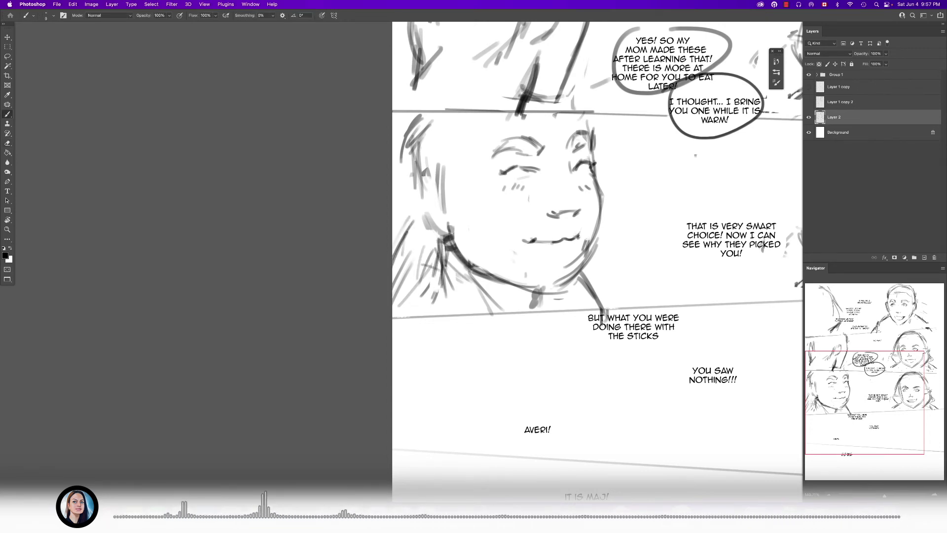
# - Undo the last shoulder stroke, erase the surplus neck strokes, and redraw the left figure's collar and back shoulder lines
pyautogui.press('super+z')
pyautogui.press('e')
pyautogui.moveTo(400, 231)
pyautogui.mouseDown()
pyautogui.moveTo(397, 298)
pyautogui.moveTo(418, 286)
pyautogui.moveTo(500, 308)
pyautogui.mouseUp()
pyautogui.moveTo(588, 282); pyautogui.dragTo(597, 299)
pyautogui.press('b')
pyautogui.moveTo(457, 250)
pyautogui.mouseDown()
pyautogui.moveTo(495, 278)
pyautogui.moveTo(508, 304)
pyautogui.mouseUp()
pyautogui.moveTo(445, 248)
pyautogui.mouseDown()
pyautogui.moveTo(459, 273)
pyautogui.moveTo(433, 313)
pyautogui.moveTo(411, 281)
pyautogui.moveTo(395, 283)
pyautogui.moveTo(393, 296)
pyautogui.mouseUp()
pyautogui.press('super+0')
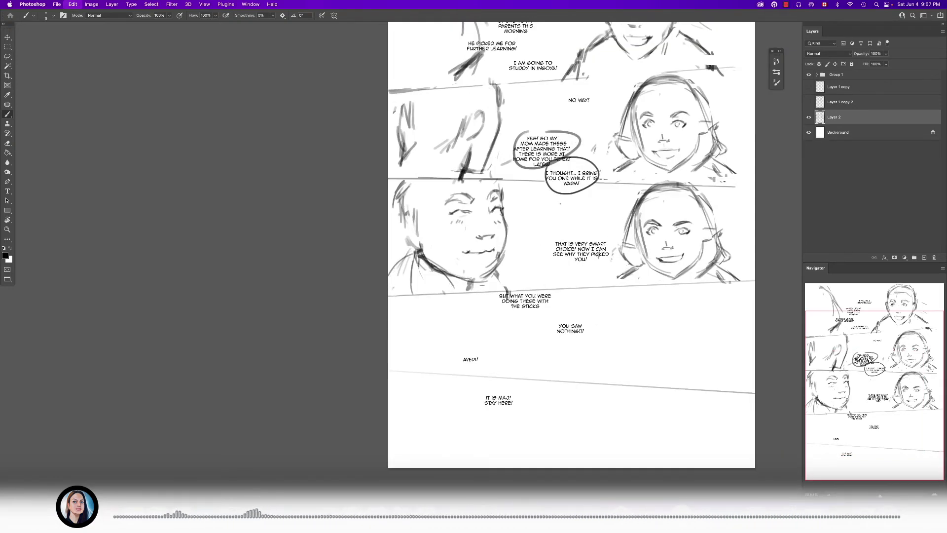
# - Lasso the left figure's head and neck in the third panel and move them slightly right, away from the page edge
pyautogui.scroll(3, 416, 258)
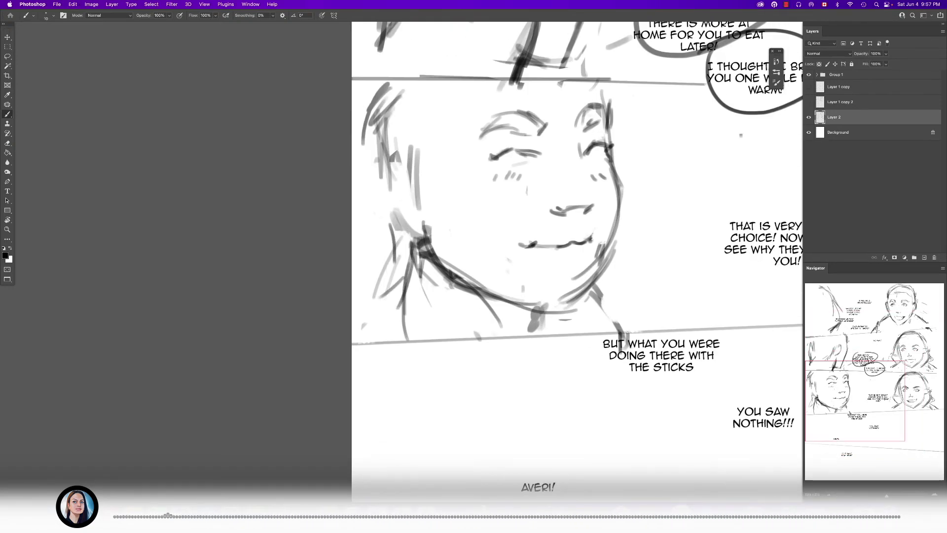
pyautogui.scroll(-3, 374, 296)
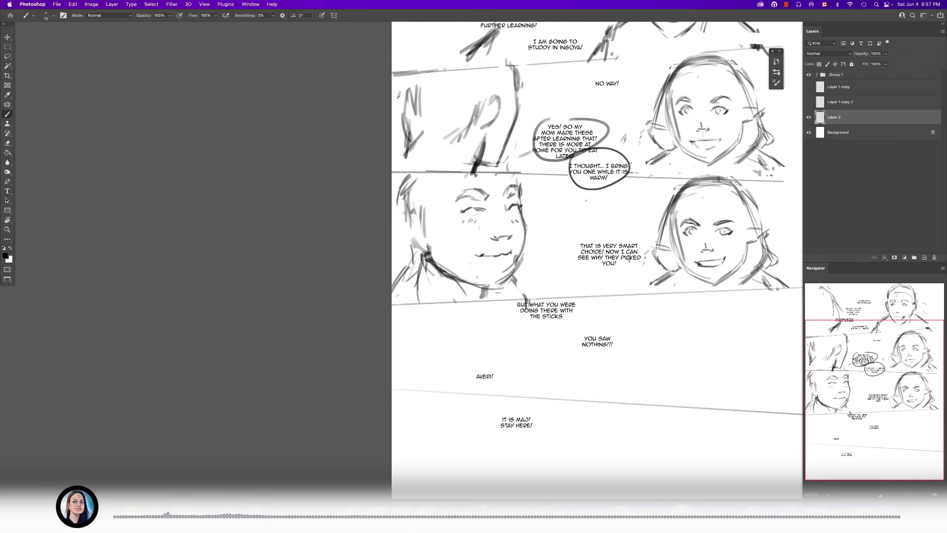
pyautogui.scroll(3, 516, 227)
pyautogui.press('l')
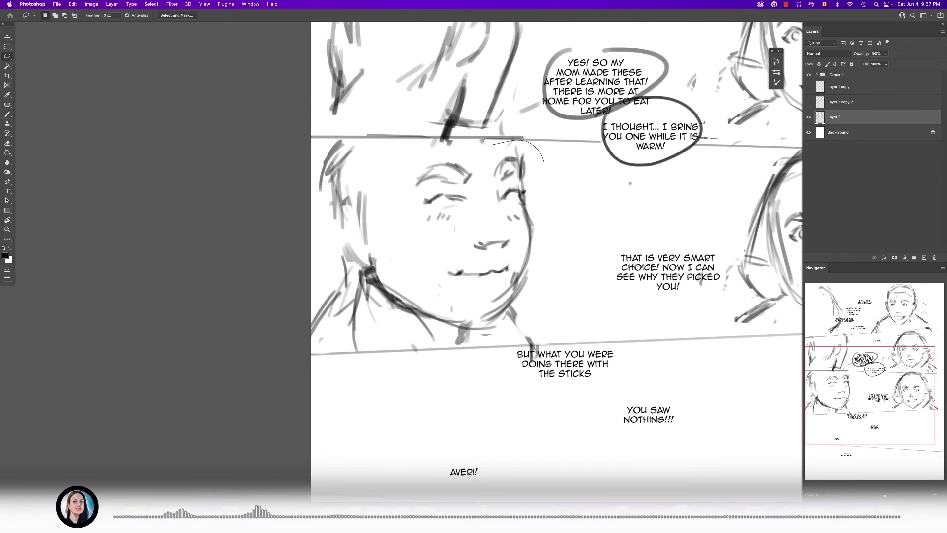
pyautogui.moveTo(331, 144); pyautogui.dragTo(312, 300)
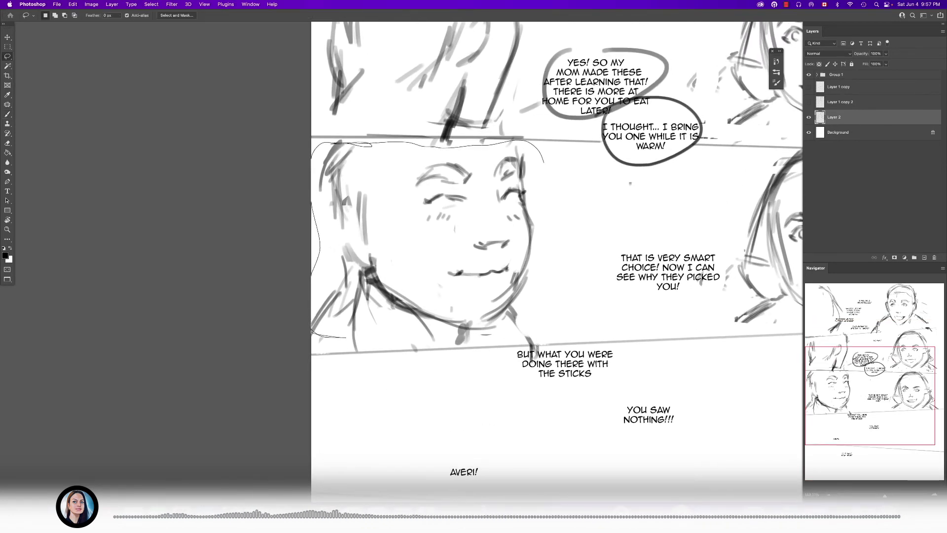
pyautogui.moveTo(477, 344)
pyautogui.mouseDown()
pyautogui.moveTo(564, 238)
pyautogui.moveTo(562, 222)
pyautogui.mouseUp()
pyautogui.moveTo(524, 222); pyautogui.dragTo(551, 222)
# - Scale the selected left figure down slightly with Free Transform, then deselect it
pyautogui.press('super+y')
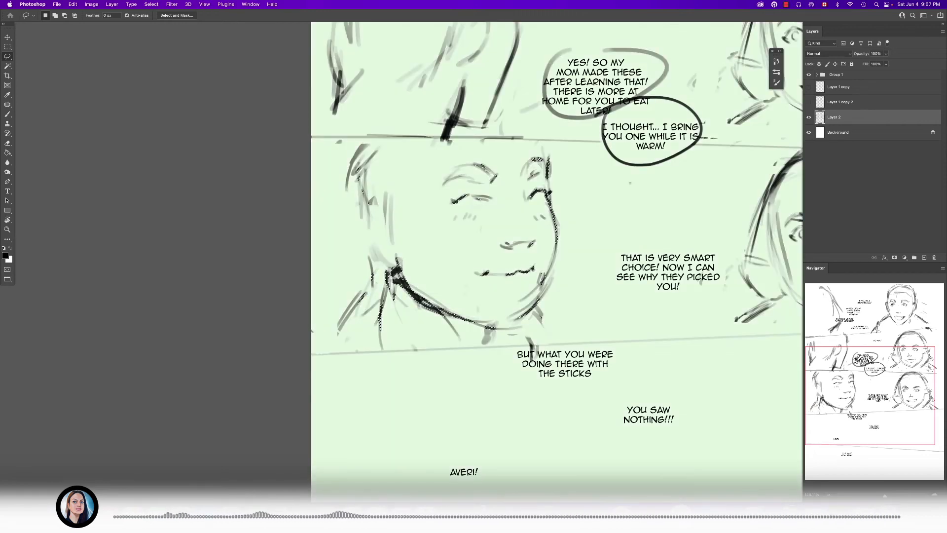
pyautogui.press('super+y')
pyautogui.press('super+t')
pyautogui.press('super+y')
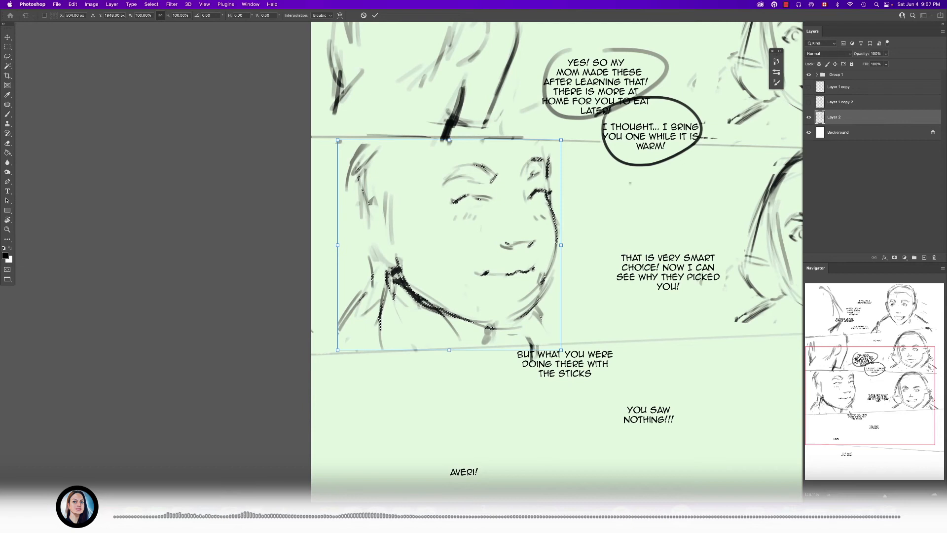
pyautogui.press('super+y')
pyautogui.moveTo(561, 349); pyautogui.dragTo(541, 332)
pyautogui.press('Return')
pyautogui.moveTo(492, 271); pyautogui.dragTo(500, 281)
pyautogui.press('b')
pyautogui.press('e')
pyautogui.press('super+d')
# - Erase the left figure's old neck strokes and redraw the collar, the front neck line and the back shoulder
pyautogui.press('b')
pyautogui.moveTo(537, 309); pyautogui.dragTo(528, 317)
pyautogui.press('e')
pyautogui.press('b')
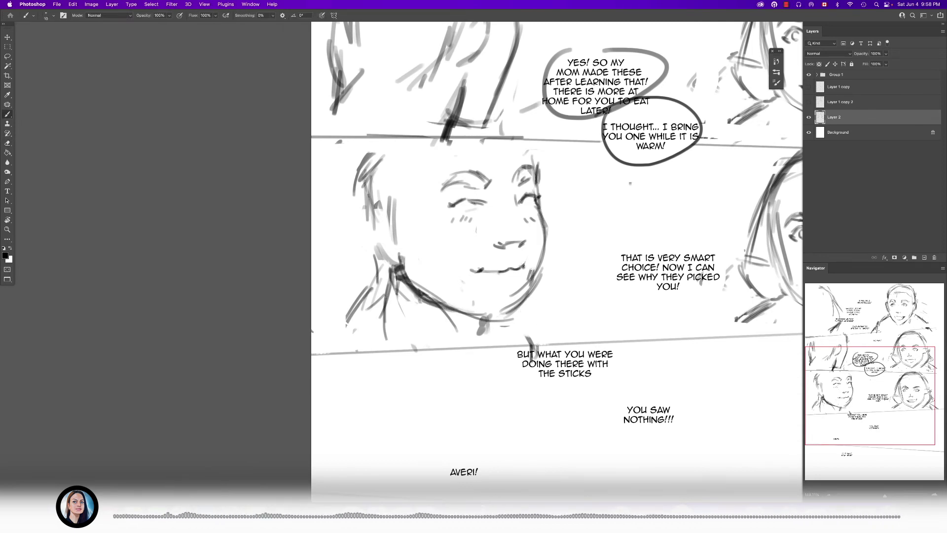
pyautogui.press('e')
pyautogui.moveTo(395, 277); pyautogui.dragTo(386, 338)
pyautogui.moveTo(364, 289); pyautogui.dragTo(347, 326)
pyautogui.press('b')
pyautogui.moveTo(381, 269)
pyautogui.mouseDown()
pyautogui.moveTo(372, 326)
pyautogui.moveTo(446, 332)
pyautogui.mouseUp()
pyautogui.moveTo(534, 309); pyautogui.dragTo(555, 347)
pyautogui.moveTo(532, 308); pyautogui.dragTo(559, 342)
pyautogui.moveTo(385, 295)
pyautogui.mouseDown()
pyautogui.moveTo(371, 352)
pyautogui.moveTo(345, 341)
pyautogui.mouseUp()
# - Erase the front neck strokes under the chin and redraw them, adding darker sloping lines for the back shoulder
pyautogui.press('e')
pyautogui.scroll(-1, 556, 261)
pyautogui.moveTo(533, 299)
pyautogui.mouseDown()
pyautogui.moveTo(548, 322)
pyautogui.moveTo(532, 337)
pyautogui.moveTo(514, 320)
pyautogui.moveTo(517, 339)
pyautogui.mouseUp()
pyautogui.press('b')
pyautogui.press('e')
pyautogui.press('b')
pyautogui.moveTo(510, 305); pyautogui.dragTo(525, 334)
pyautogui.moveTo(354, 267); pyautogui.dragTo(326, 332)
pyautogui.moveTo(368, 264); pyautogui.dragTo(322, 333)
# - Erase excess strokes beside the left figure's jaw and extend the forehead line up to the panel border
pyautogui.scroll(-5, 390, 304)
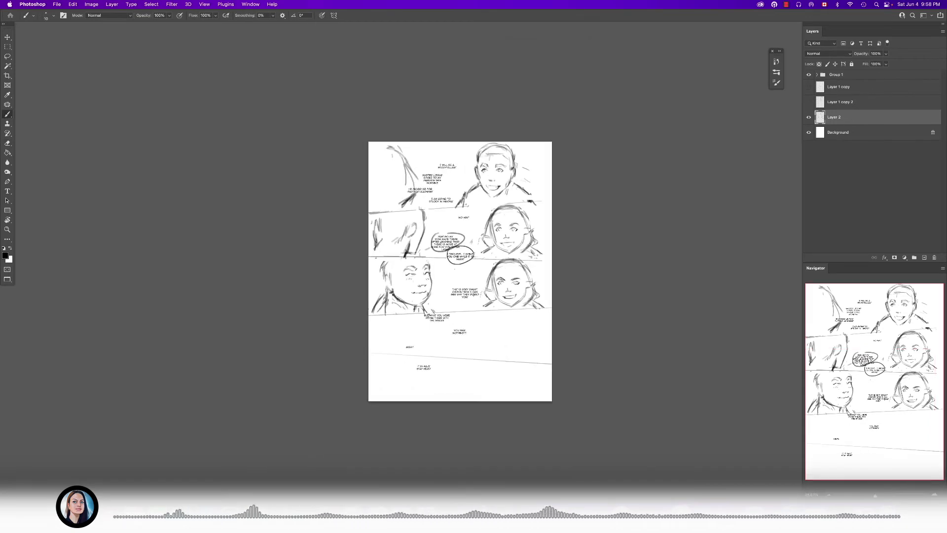
pyautogui.scroll(5, 418, 303)
pyautogui.press('e')
pyautogui.moveTo(464, 270); pyautogui.dragTo(443, 305)
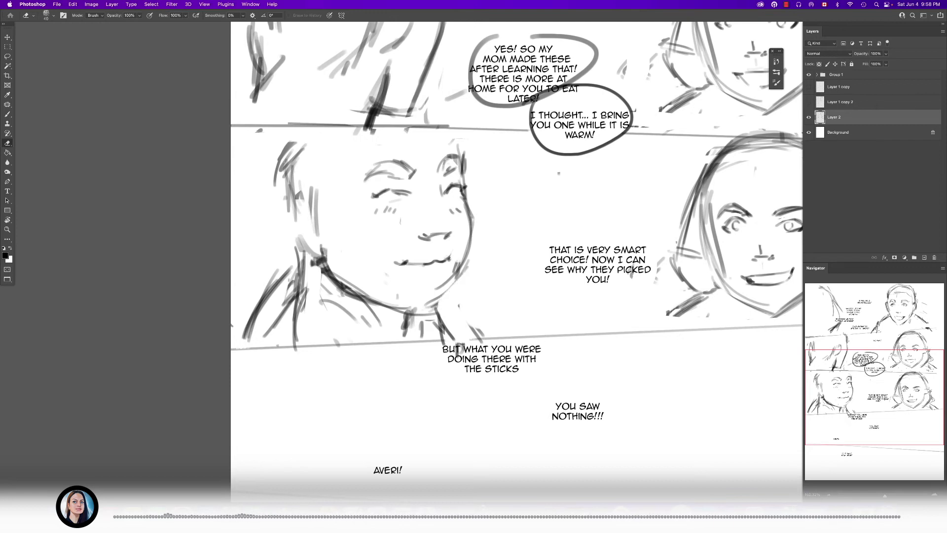
pyautogui.press('b')
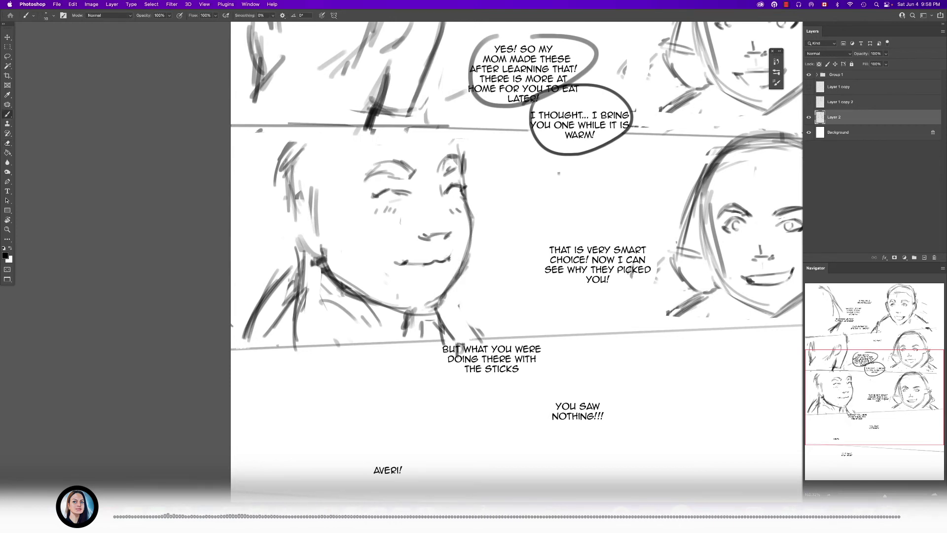
pyautogui.moveTo(452, 128); pyautogui.dragTo(463, 156)
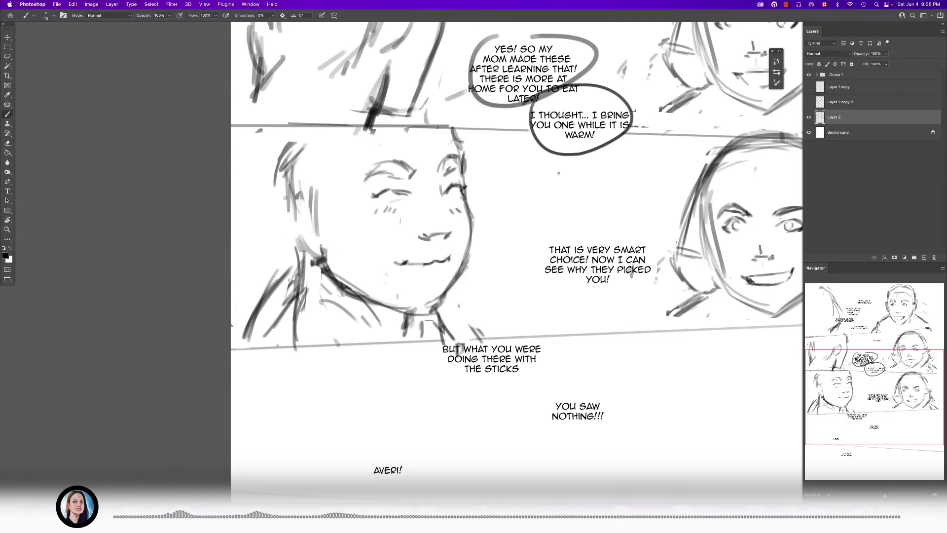
# - Lasso the left figure's facial features, then rotate them slightly clockwise, enlarge them a little and nudge them down with Free Transform
pyautogui.press('super+equal')
pyautogui.press('l')
pyautogui.moveTo(503, 148)
pyautogui.mouseDown()
pyautogui.moveTo(446, 128)
pyautogui.moveTo(395, 298)
pyautogui.mouseUp()
pyautogui.moveTo(532, 234); pyautogui.dragTo(507, 144)
pyautogui.press('super+t')
pyautogui.moveTo(530, 217); pyautogui.dragTo(531, 223)
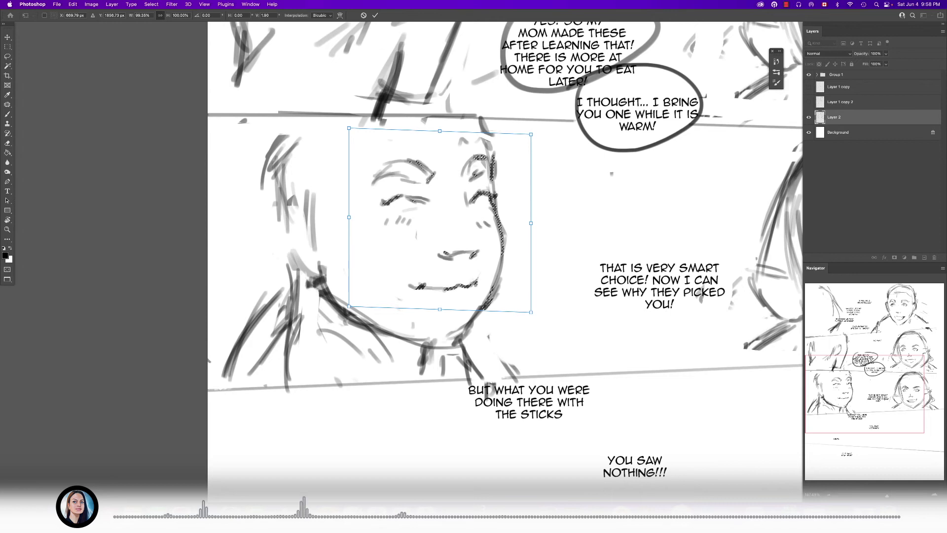
pyautogui.moveTo(530, 134); pyautogui.dragTo(534, 131)
pyautogui.moveTo(349, 306); pyautogui.dragTo(349, 304)
pyautogui.moveTo(566, 280); pyautogui.dragTo(563, 286)
pyautogui.moveTo(537, 135); pyautogui.dragTo(542, 136)
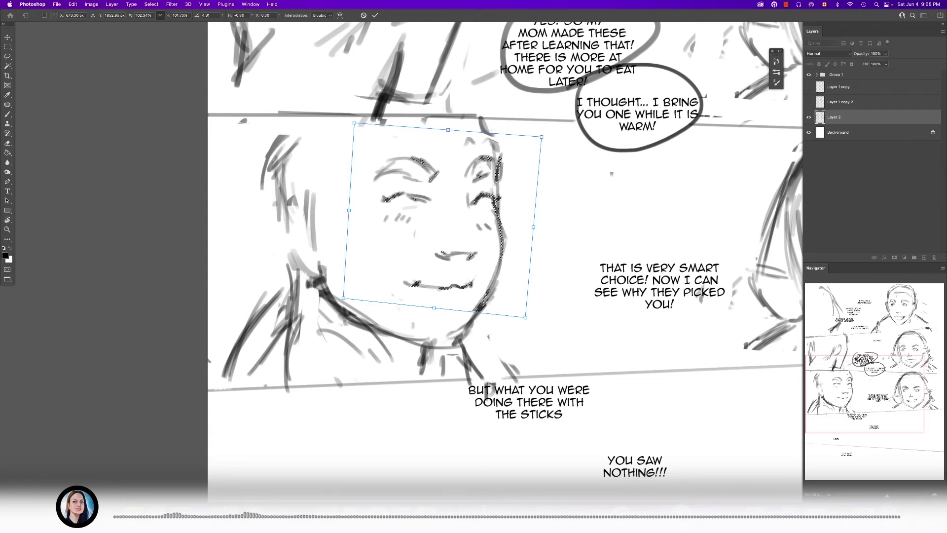
pyautogui.moveTo(460, 245); pyautogui.dragTo(461, 250)
pyautogui.press('Return')
# - Compare the left figure's face before and after the transform using the history states
pyautogui.press('l')
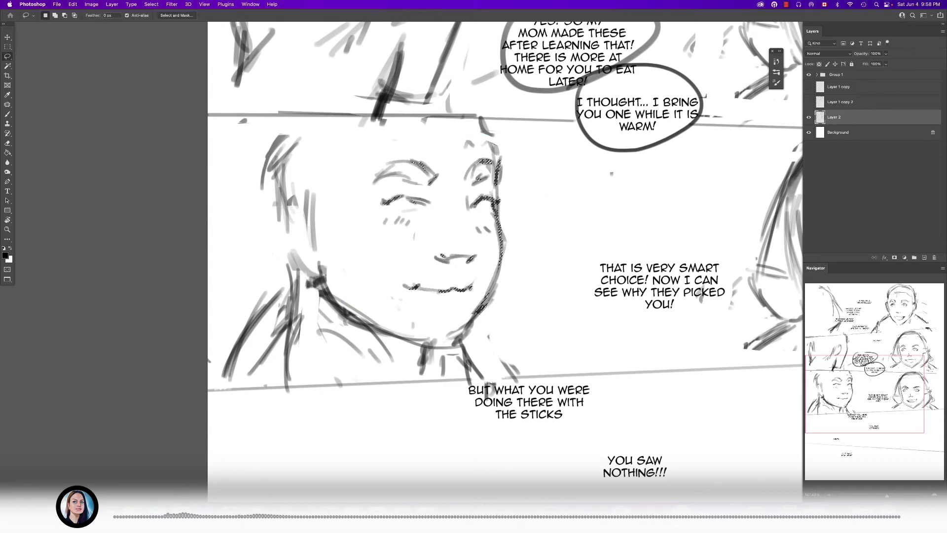
pyautogui.click(776, 61)
pyautogui.click(651, 227)
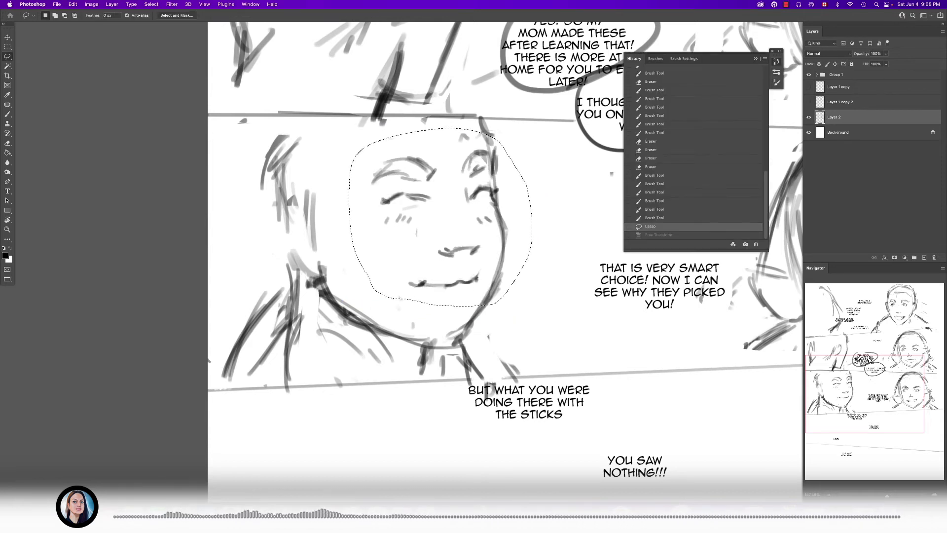
pyautogui.click(658, 235)
pyautogui.press('b')
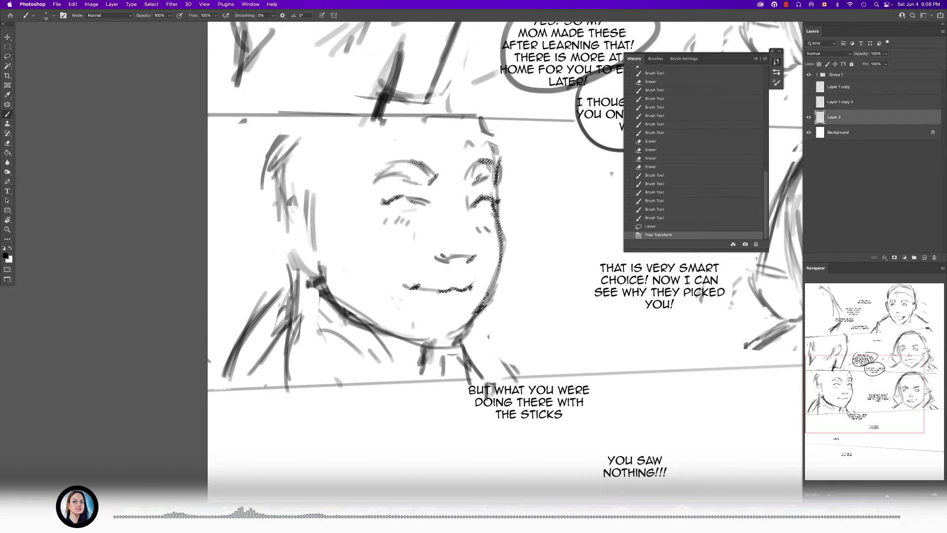
pyautogui.click(776, 62)
# - Deselect the face, erase the left figure's shoulder and lower neck strokes, and redraw the collar and neck base
pyautogui.moveTo(542, 246); pyautogui.dragTo(560, 203)
pyautogui.scroll(-3, 535, 227)
pyautogui.press('super+d')
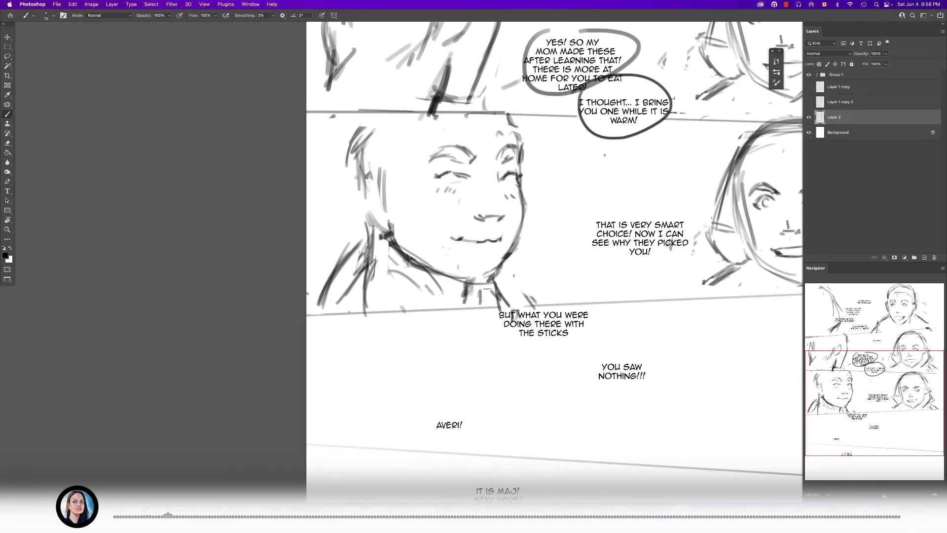
pyautogui.press('e')
pyautogui.moveTo(479, 295); pyautogui.dragTo(526, 294)
pyautogui.moveTo(351, 244)
pyautogui.mouseDown()
pyautogui.moveTo(357, 279)
pyautogui.moveTo(334, 288)
pyautogui.moveTo(331, 314)
pyautogui.moveTo(355, 290)
pyautogui.moveTo(432, 311)
pyautogui.mouseUp()
pyautogui.press('b')
pyautogui.moveTo(339, 296)
pyautogui.mouseDown()
pyautogui.moveTo(363, 289)
pyautogui.moveTo(428, 306)
pyautogui.mouseUp()
pyautogui.press('e')
pyautogui.press('b')
pyautogui.moveTo(389, 259); pyautogui.dragTo(422, 306)
pyautogui.moveTo(396, 302); pyautogui.dragTo(420, 318)
pyautogui.moveTo(464, 293)
pyautogui.mouseDown()
pyautogui.moveTo(485, 311)
pyautogui.moveTo(500, 304)
pyautogui.mouseUp()
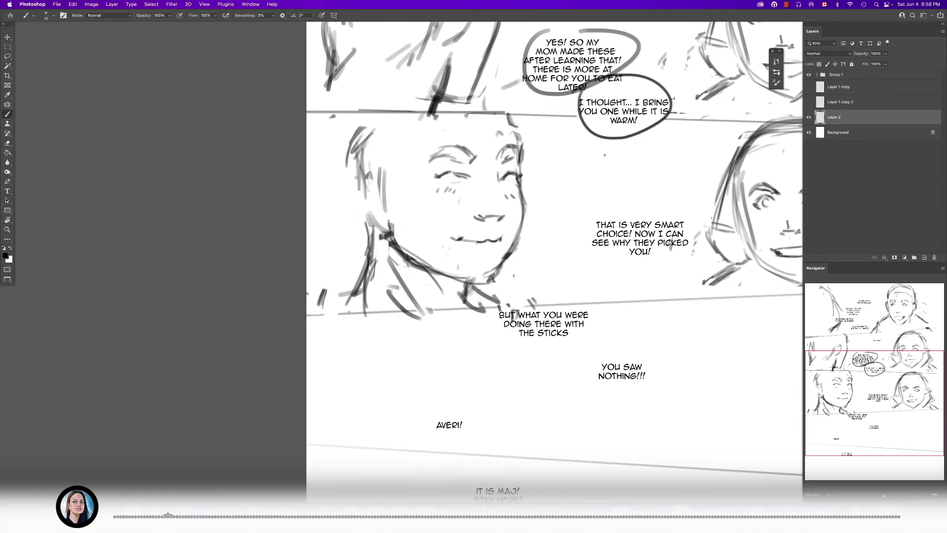
# - Duplicate Layer 2 and hide the copy as a backup of the current sketch
pyautogui.scroll(-5, 450, 280)
pyautogui.scroll(3, 449, 246)
pyautogui.scroll(3, 463, 211)
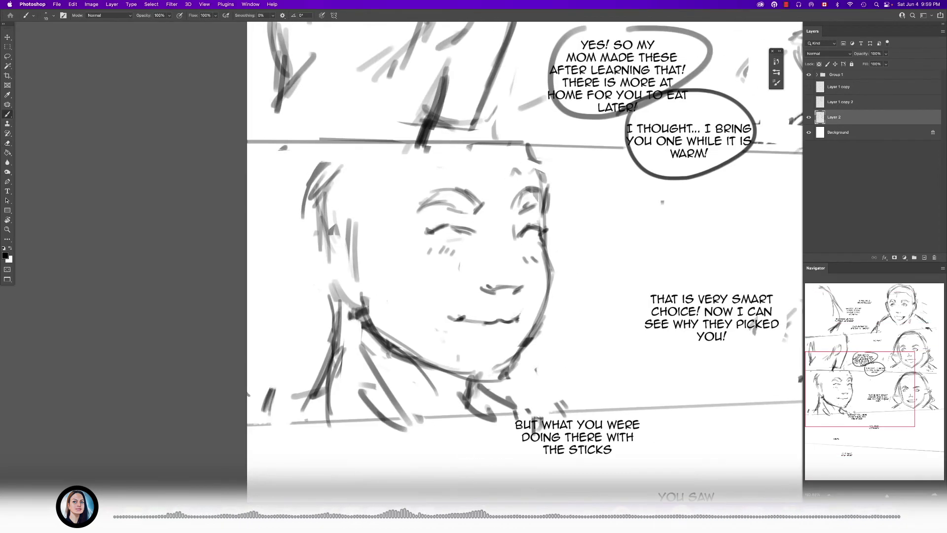
pyautogui.scroll(-5, 537, 231)
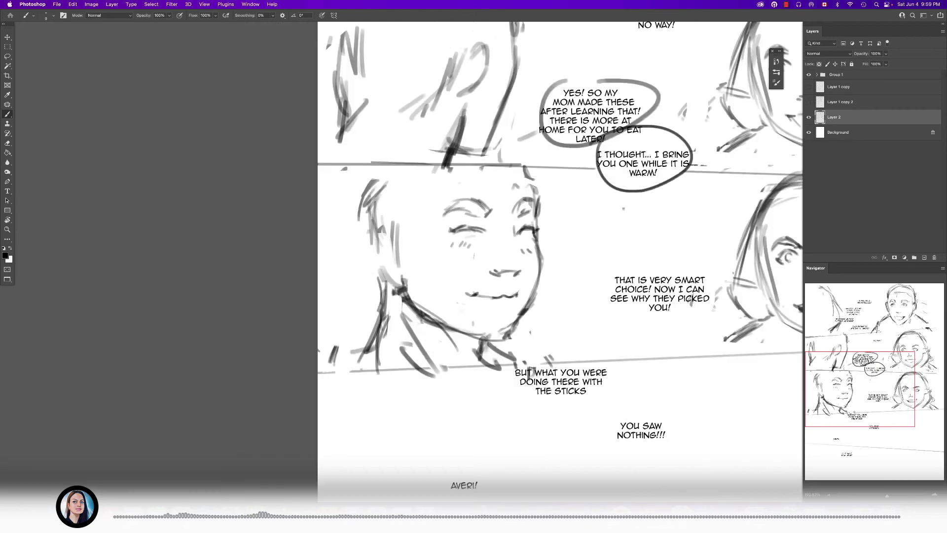
pyautogui.scroll(2, 528, 222)
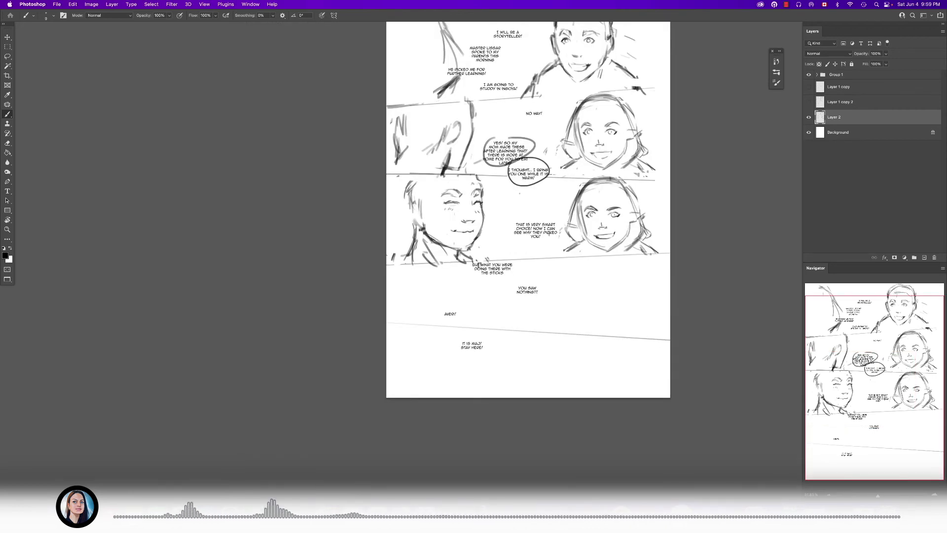
pyautogui.click(808, 117)
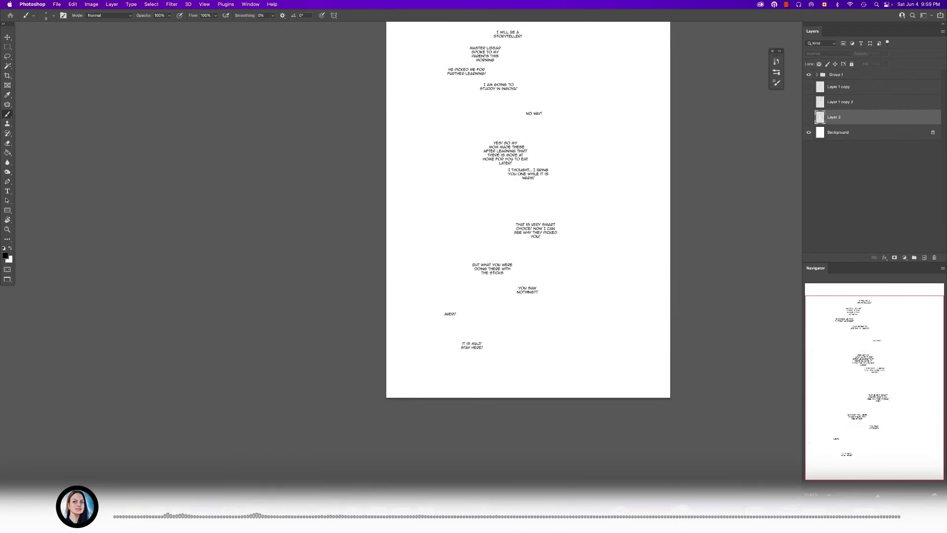
pyautogui.click(809, 117)
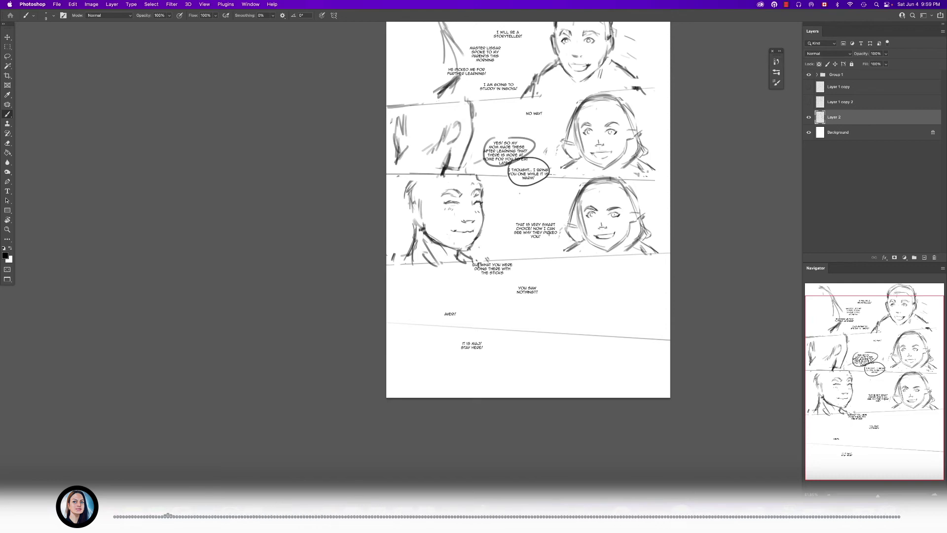
pyautogui.moveTo(838, 117); pyautogui.dragTo(838, 110)
pyautogui.click(808, 117)
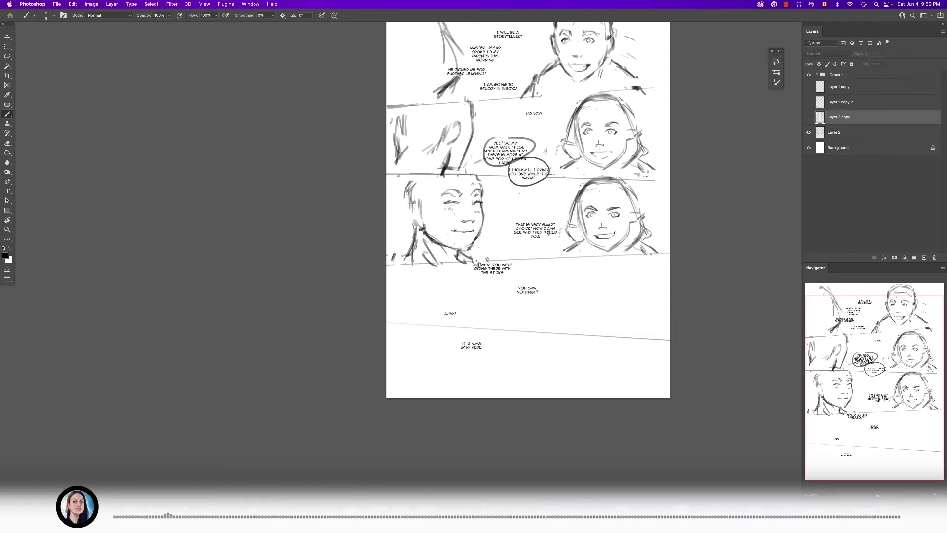
# - Erase the left figure's whole head in the third panel on Layer 2 with a larger eraser
pyautogui.click(838, 132)
pyautogui.press('e')
pyautogui.scroll(1, 500, 212)
pyautogui.moveTo(447, 190); pyautogui.dragTo(447, 203)
pyautogui.moveTo(458, 192)
pyautogui.mouseDown()
pyautogui.moveTo(453, 232)
pyautogui.moveTo(477, 179)
pyautogui.mouseUp()
pyautogui.press(']')
pyautogui.press(']')
pyautogui.moveTo(408, 184)
pyautogui.mouseDown()
pyautogui.moveTo(412, 243)
pyautogui.moveTo(468, 252)
pyautogui.mouseUp()
pyautogui.click(472, 193)
# - Try a new head shape for the left figure by sketching the face front, chin and jawline
pyautogui.press('b')
pyautogui.scroll(5, 468, 208)
pyautogui.moveTo(481, 155); pyautogui.dragTo(500, 244)
pyautogui.moveTo(501, 198); pyautogui.dragTo(479, 294)
pyautogui.moveTo(502, 251); pyautogui.dragTo(454, 292)
pyautogui.moveTo(360, 283); pyautogui.dragTo(461, 301)
pyautogui.moveTo(384, 292); pyautogui.dragTo(477, 299)
# - Sketch the back of the left figure's head and neck, and reinforce the new jawline
pyautogui.moveTo(313, 168); pyautogui.dragTo(339, 233)
pyautogui.moveTo(319, 159); pyautogui.dragTo(324, 180)
pyautogui.moveTo(351, 257)
pyautogui.mouseDown()
pyautogui.moveTo(330, 328)
pyautogui.moveTo(339, 307)
pyautogui.mouseUp()
pyautogui.moveTo(318, 195)
pyautogui.mouseDown()
pyautogui.moveTo(351, 278)
pyautogui.moveTo(340, 261)
pyautogui.moveTo(375, 297)
pyautogui.mouseUp()
pyautogui.moveTo(396, 275)
pyautogui.mouseDown()
pyautogui.moveTo(412, 301)
pyautogui.moveTo(489, 293)
pyautogui.mouseUp()
pyautogui.moveTo(502, 279); pyautogui.dragTo(421, 296)
# - Rough in a protruding nose and a short mouth mark on the new head, and strengthen the face front and neck
pyautogui.moveTo(471, 181); pyautogui.dragTo(498, 206)
pyautogui.moveTo(483, 187); pyautogui.dragTo(495, 199)
pyautogui.moveTo(490, 160)
pyautogui.mouseDown()
pyautogui.moveTo(499, 244)
pyautogui.moveTo(505, 200)
pyautogui.moveTo(499, 218)
pyautogui.mouseUp()
pyautogui.moveTo(498, 183)
pyautogui.mouseDown()
pyautogui.moveTo(514, 195)
pyautogui.moveTo(476, 302)
pyautogui.mouseUp()
pyautogui.moveTo(352, 262)
pyautogui.mouseDown()
pyautogui.moveTo(336, 326)
pyautogui.moveTo(343, 316)
pyautogui.mouseUp()
pyautogui.moveTo(488, 258); pyautogui.dragTo(470, 248)
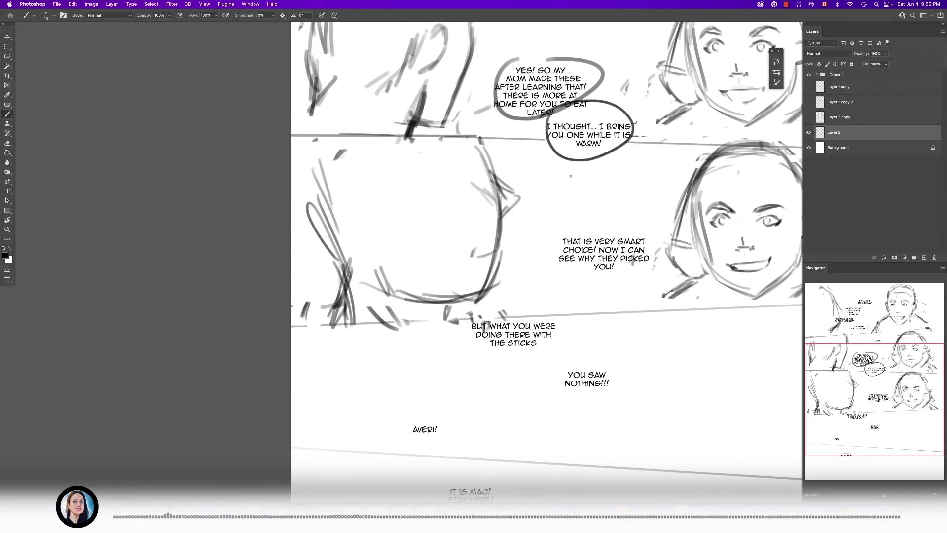
# - Check the older sketch on Layer 1 copy 2, then hide it and Layer 2 and show Layer 2 copy
pyautogui.press('super+0')
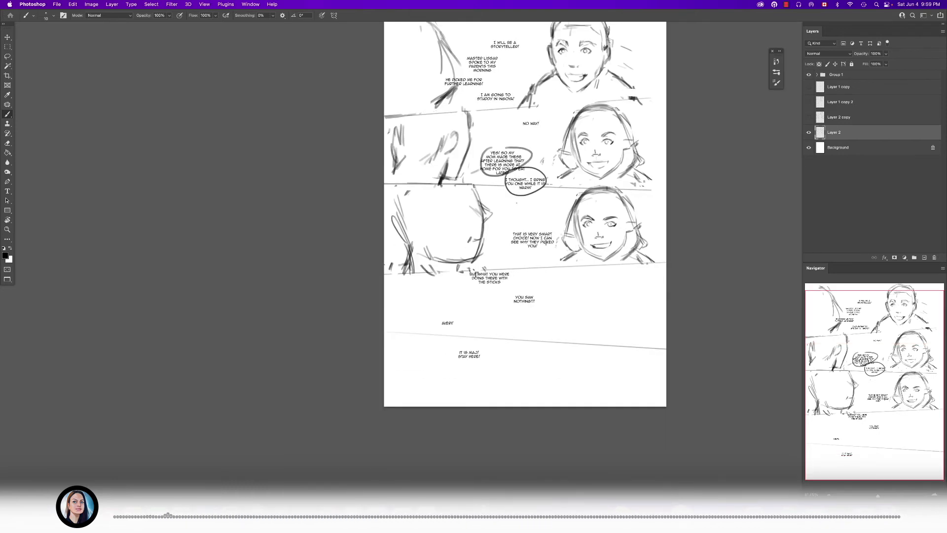
pyautogui.click(808, 102)
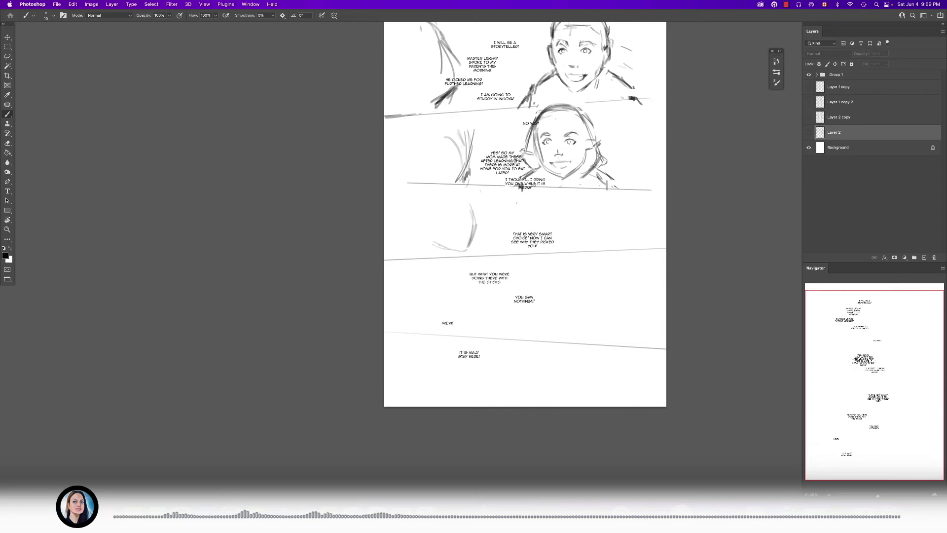
pyautogui.click(808, 117)
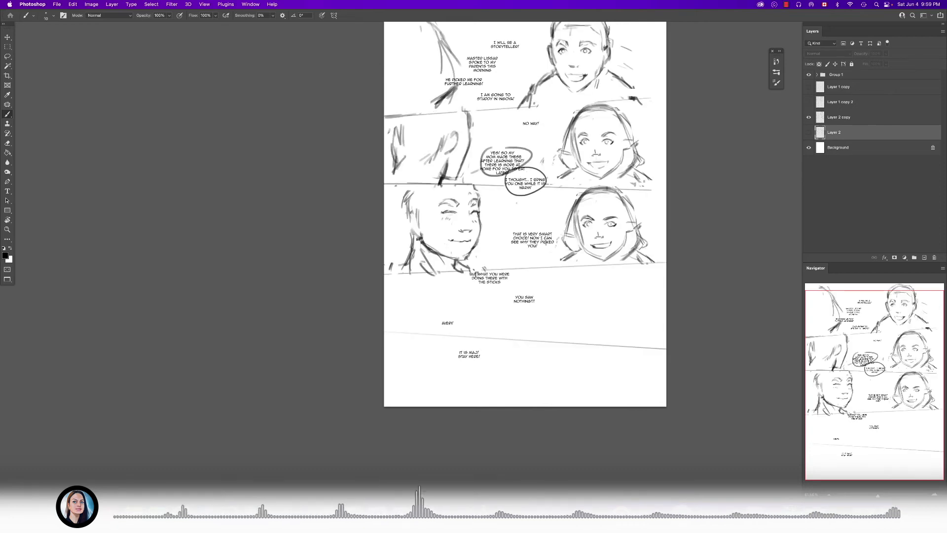
pyautogui.scroll(5, 464, 213)
# - Duplicate Layer 2 copy, hide the duplicate, and make Layer 2 copy the active layer
pyautogui.press('e')
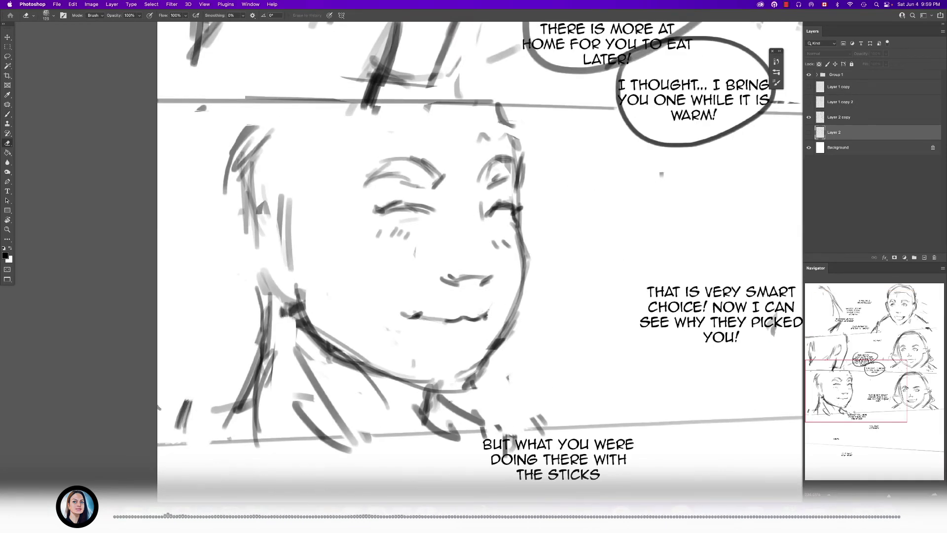
pyautogui.click(839, 118)
pyautogui.press('super+j')
pyautogui.click(808, 118)
pyautogui.click(839, 132)
# - Clean up the inner edge of the left figure's far cheek outline with a much smaller eraser
pyautogui.press('[')
pyautogui.press('[')
pyautogui.press('[')
pyautogui.press('[')
pyautogui.press('[')
pyautogui.press('[')
pyautogui.press('[')
pyautogui.press('[')
pyautogui.press('[')
pyautogui.moveTo(510, 253)
pyautogui.mouseDown()
pyautogui.moveTo(514, 222)
pyautogui.moveTo(516, 287)
pyautogui.mouseUp()
pyautogui.scroll(-5, 547, 264)
pyautogui.scroll(4, 547, 263)
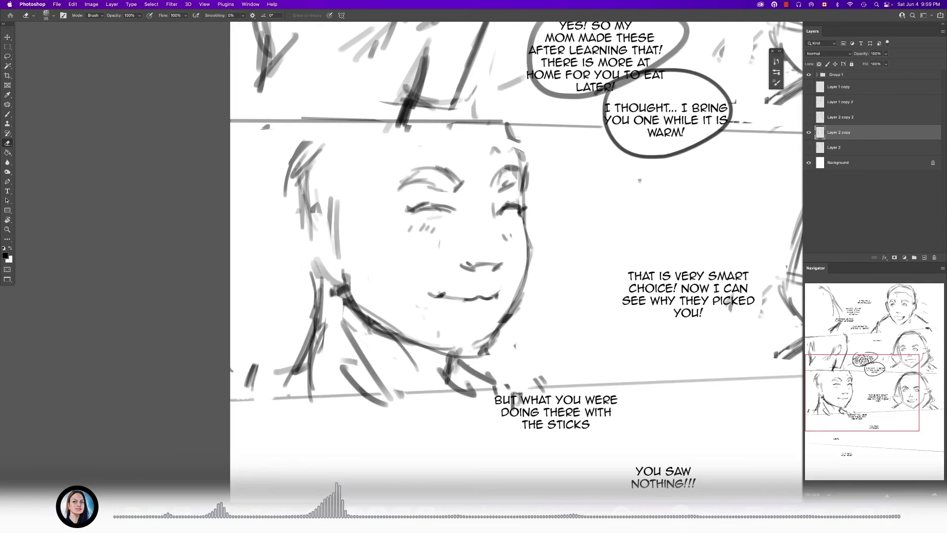
# - Strengthen the far cheek outline of the left figure in the third panel with the brush
pyautogui.press('b')
pyautogui.moveTo(525, 216); pyautogui.dragTo(529, 266)
pyautogui.moveTo(530, 225); pyautogui.dragTo(527, 278)
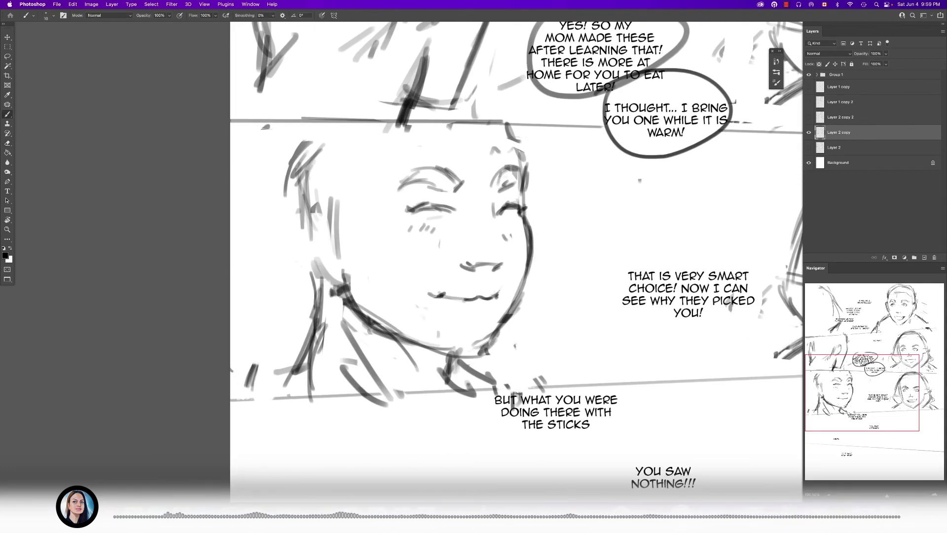
pyautogui.scroll(-6, 513, 258)
pyautogui.scroll(5, 500, 248)
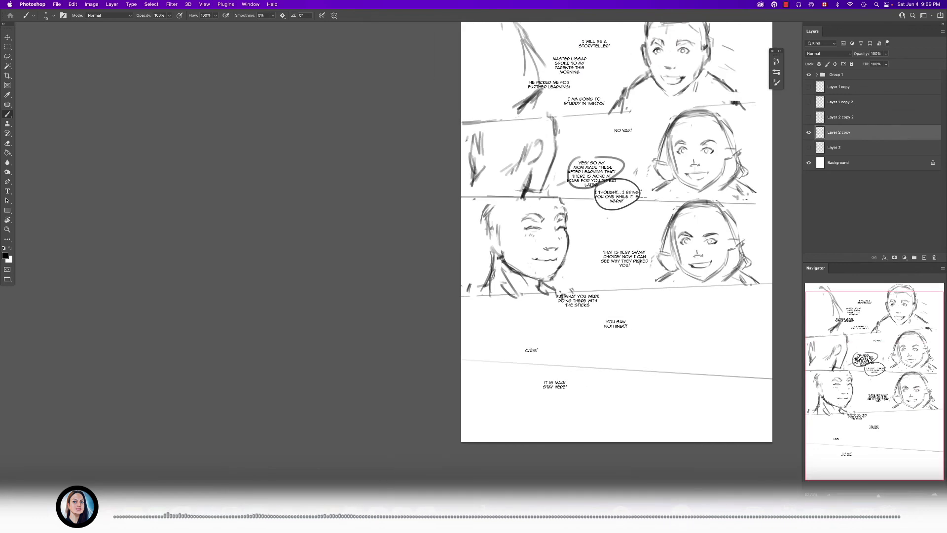
# - Rough in the left figure's ear and sideburn, and add hair strokes along the back of the head and neck
pyautogui.scroll(5, 500, 221)
pyautogui.press('e')
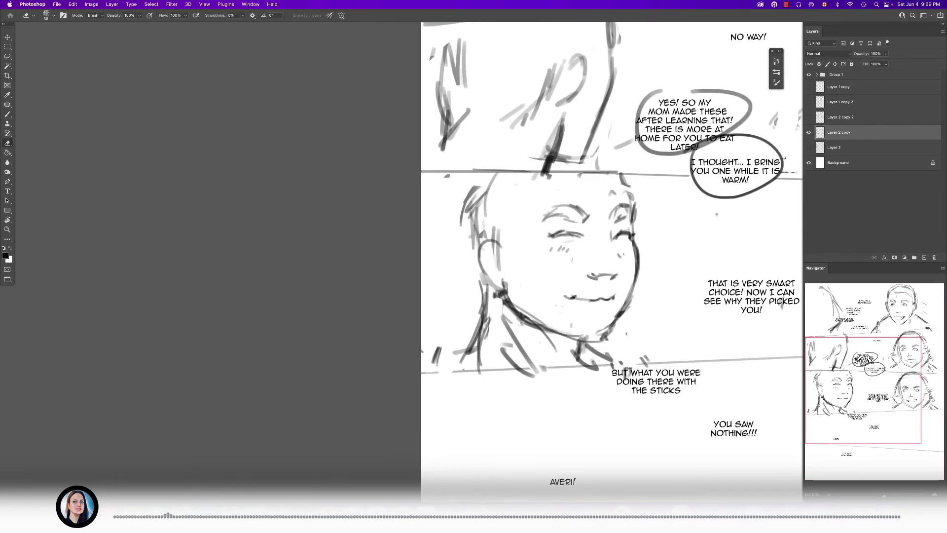
pyautogui.press('b')
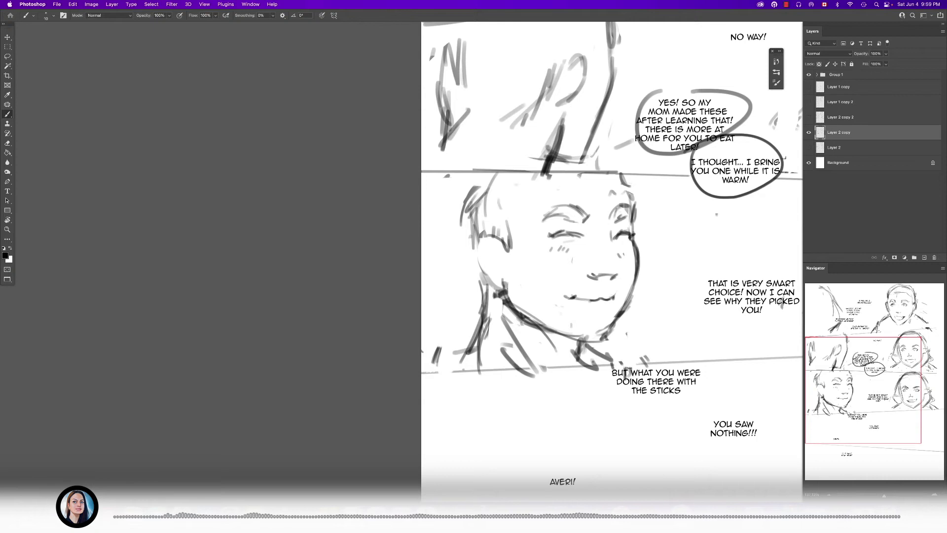
pyautogui.moveTo(532, 169)
pyautogui.mouseDown()
pyautogui.moveTo(457, 201)
pyautogui.moveTo(454, 268)
pyautogui.mouseUp()
pyautogui.moveTo(476, 193); pyautogui.dragTo(445, 264)
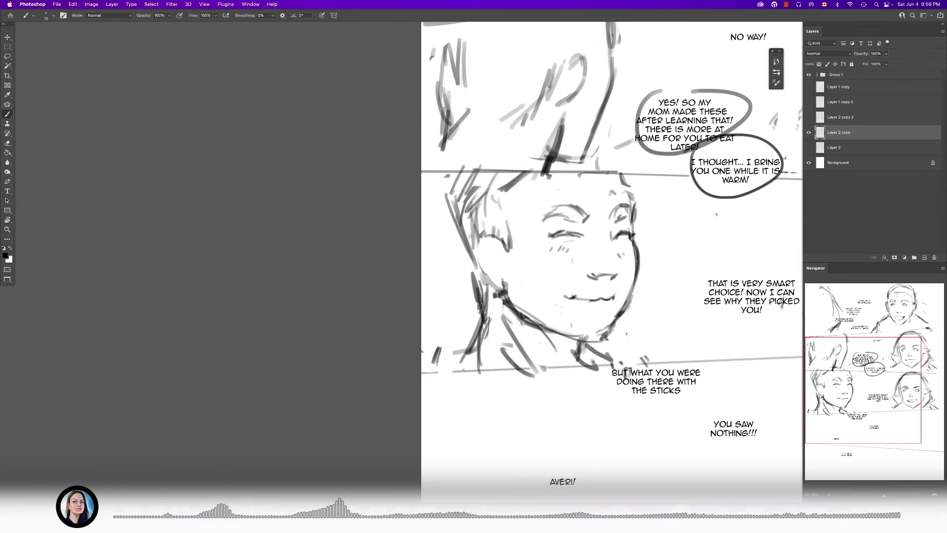
pyautogui.scroll(-3, 611, 246)
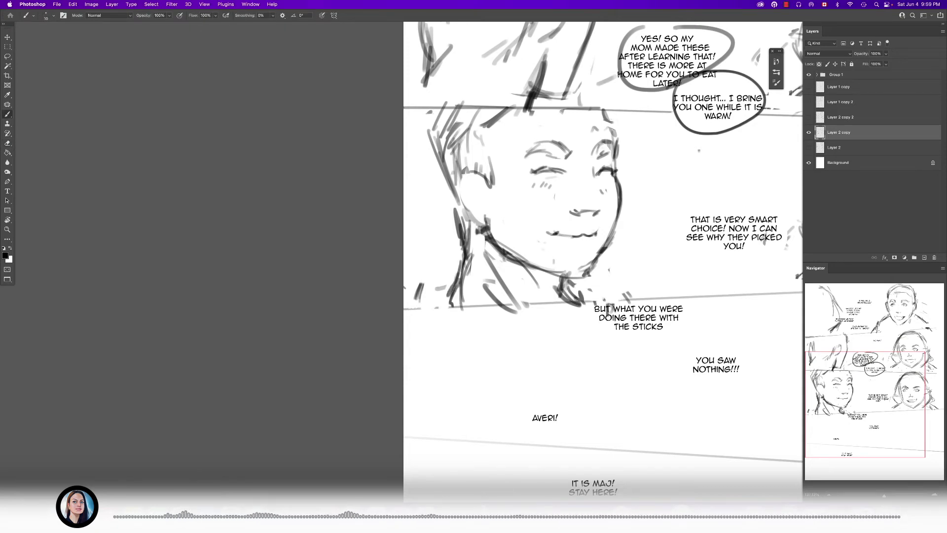
# - Add small marks in the space beside the left figure's face with a finer brush and erase the lower mark
pyautogui.scroll(-8, 557, 282)
pyautogui.moveTo(565, 291); pyautogui.dragTo(398, 302)
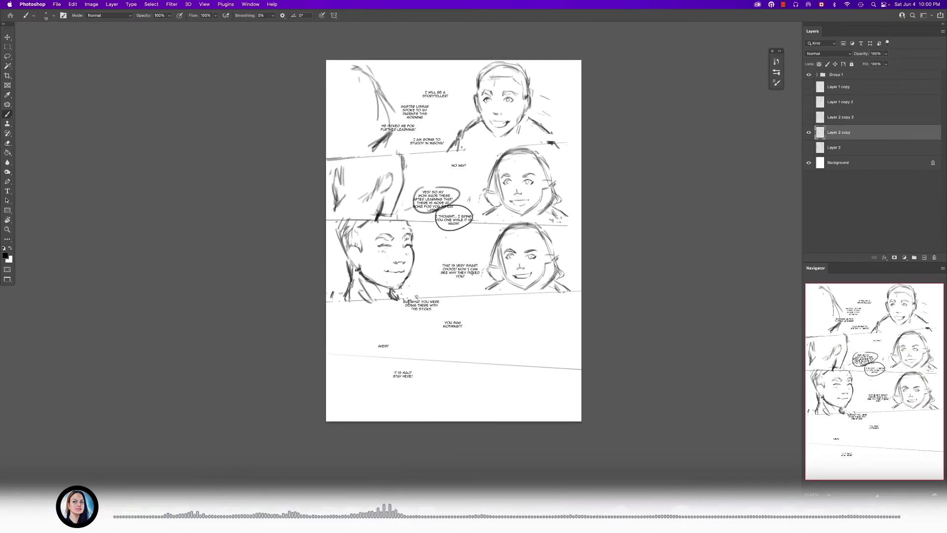
pyautogui.scroll(4, 471, 258)
pyautogui.moveTo(514, 288)
pyautogui.mouseDown()
pyautogui.moveTo(500, 296)
pyautogui.moveTo(507, 287)
pyautogui.mouseUp()
pyautogui.moveTo(222, 257)
pyautogui.mouseDown()
pyautogui.moveTo(306, 219)
pyautogui.moveTo(420, 210)
pyautogui.mouseUp()
pyautogui.scroll(3, 420, 209)
pyautogui.moveTo(443, 158); pyautogui.dragTo(473, 149)
pyautogui.moveTo(486, 197); pyautogui.dragTo(465, 251)
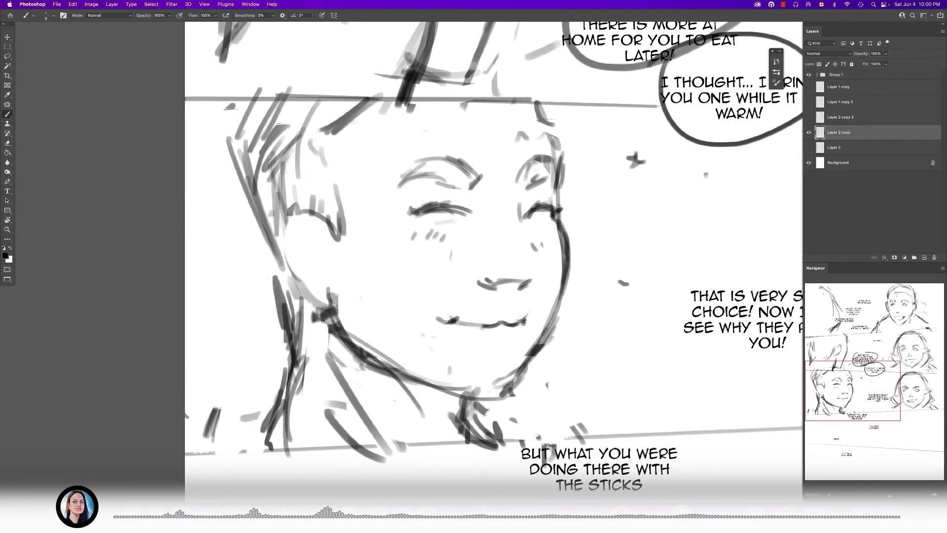
pyautogui.scroll(-5, 555, 260)
pyautogui.scroll(4, 599, 253)
pyautogui.press('e')
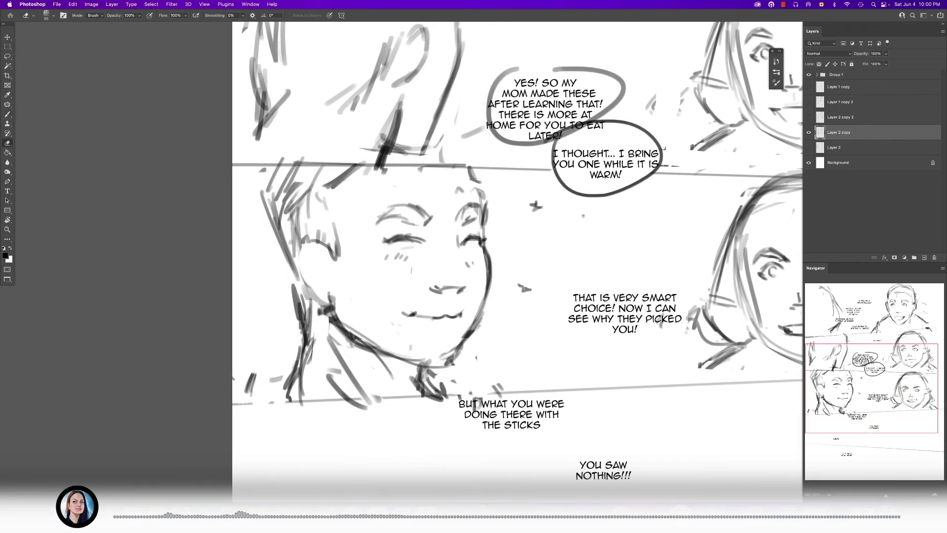
pyautogui.click(525, 288)
# - Duplicate Layer 2 copy below Layer 2 as a hidden backup and make Layer 2 copy the active layer
pyautogui.scroll(-2, 548, 318)
pyautogui.moveTo(547, 318); pyautogui.dragTo(565, 273)
pyautogui.moveTo(858, 132)
pyautogui.mouseDown()
pyautogui.moveTo(858, 152)
pyautogui.moveTo(858, 141)
pyautogui.mouseUp()
pyautogui.click(809, 148)
pyautogui.click(848, 163)
# - Hide the dialogue text in Group 1 and erase the stray mark below the left figure's collar
pyautogui.moveTo(601, 316); pyautogui.dragTo(509, 197)
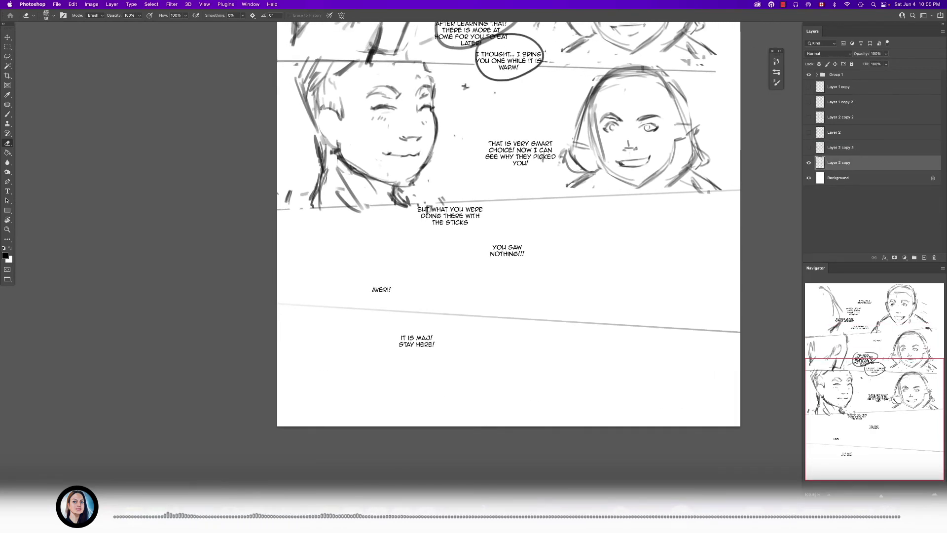
pyautogui.moveTo(508, 225); pyautogui.dragTo(517, 244)
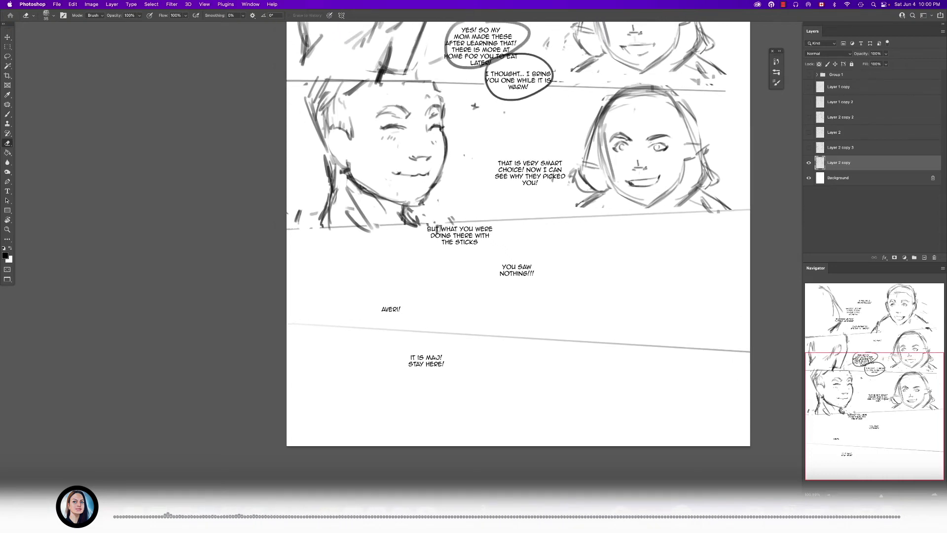
pyautogui.moveTo(395, 355); pyautogui.dragTo(410, 355)
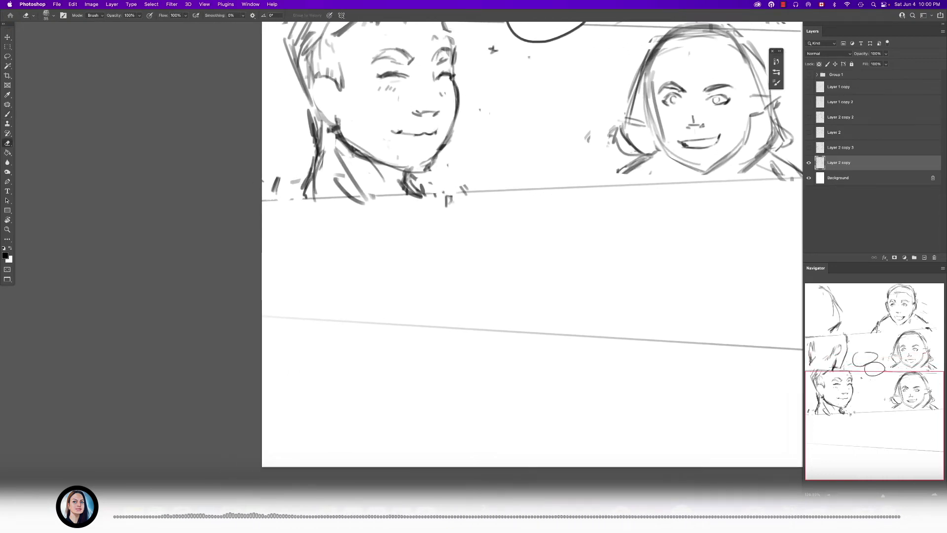
pyautogui.press('b')
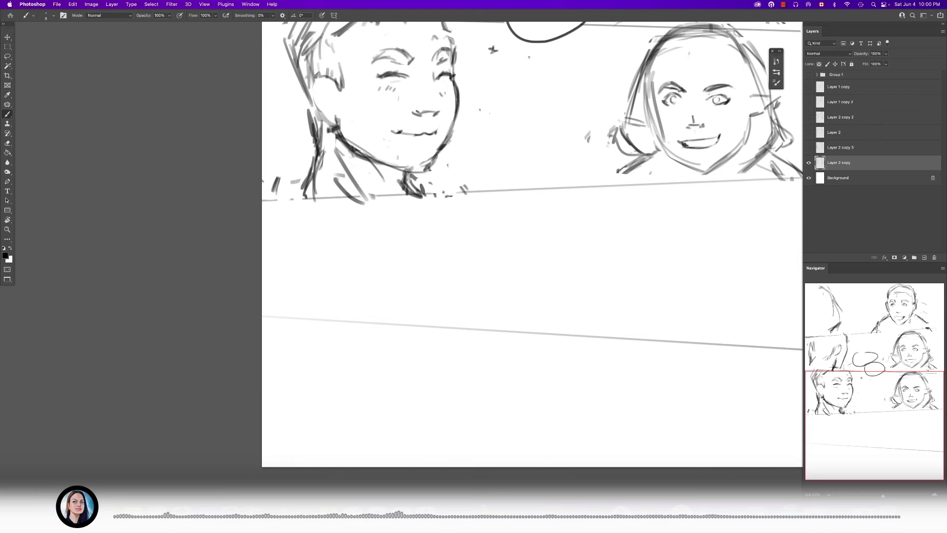
# - Lasso the sketches of the two upper panels, shift them slightly to the right and deselect
pyautogui.press('super+0')
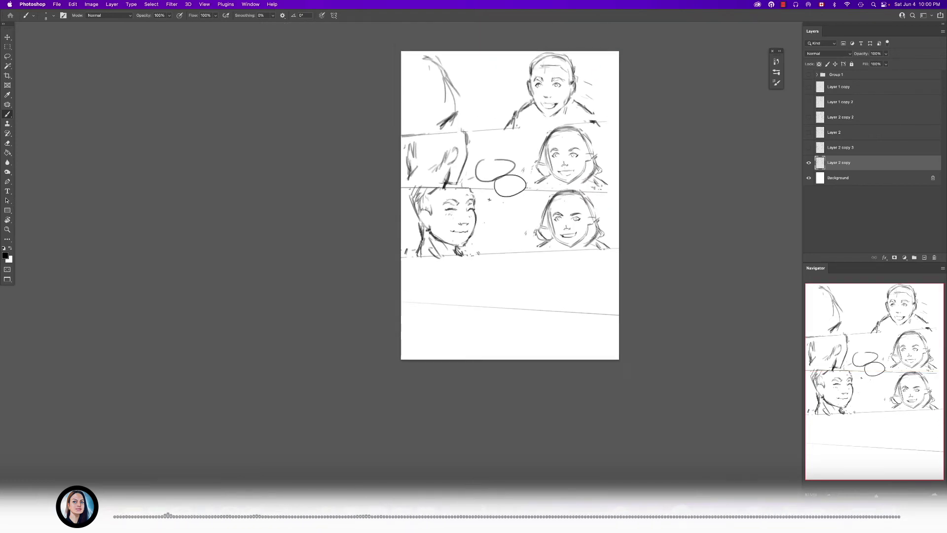
pyautogui.moveTo(558, 164)
pyautogui.mouseDown()
pyautogui.moveTo(569, 165)
pyautogui.moveTo(572, 248)
pyautogui.mouseUp()
pyautogui.press('l')
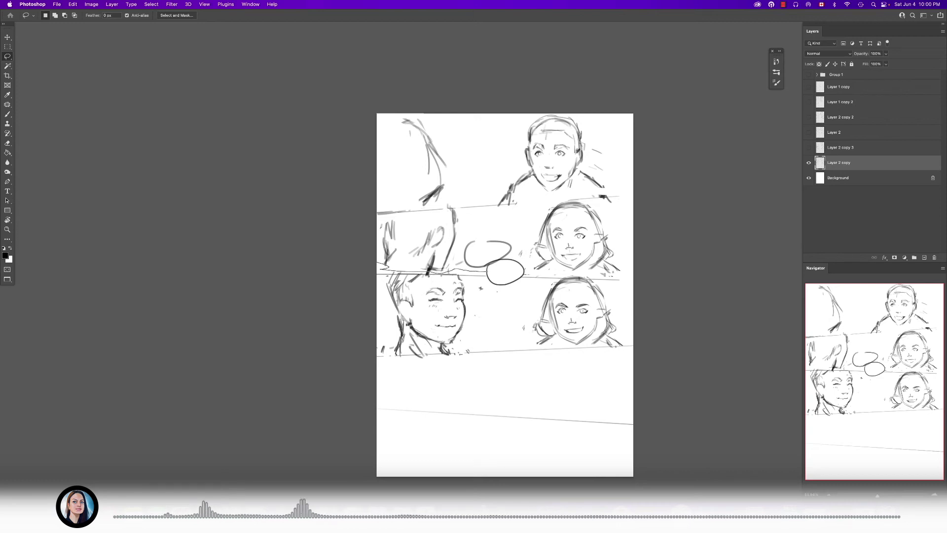
pyautogui.moveTo(525, 274)
pyautogui.mouseDown()
pyautogui.moveTo(625, 275)
pyautogui.moveTo(423, 113)
pyautogui.mouseUp()
pyautogui.moveTo(564, 163)
pyautogui.mouseDown()
pyautogui.moveTo(575, 162)
pyautogui.moveTo(583, 115)
pyautogui.mouseUp()
pyautogui.press('super+d')
# - Rough in an oval head with curved face guidelines for the left figure of the fourth panel
pyautogui.press('b')
pyautogui.moveTo(522, 357); pyautogui.dragTo(541, 299)
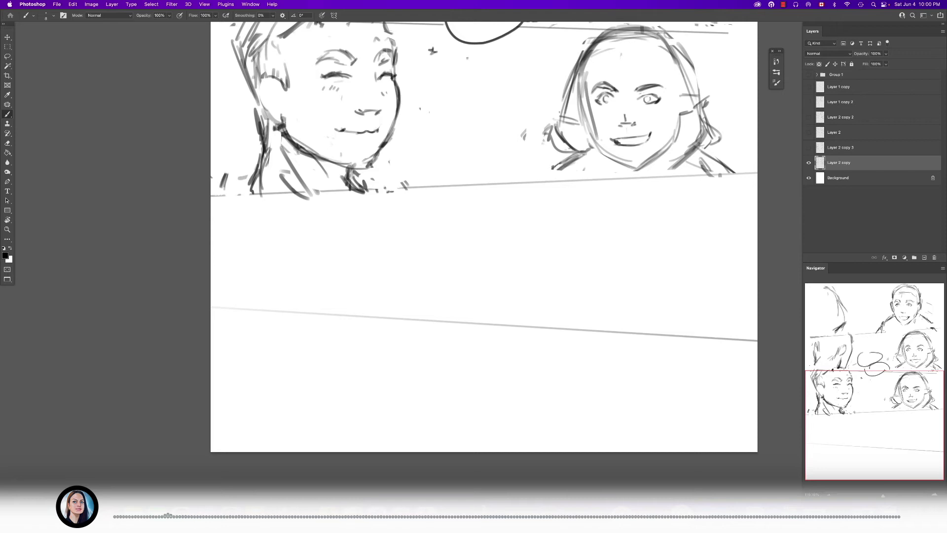
pyautogui.moveTo(352, 198)
pyautogui.mouseDown()
pyautogui.moveTo(397, 199)
pyautogui.moveTo(411, 229)
pyautogui.mouseUp()
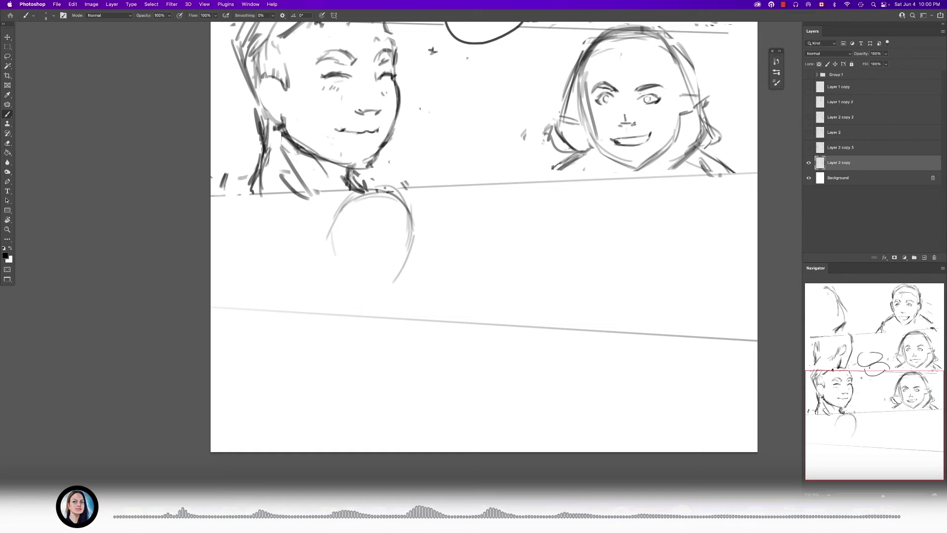
pyautogui.moveTo(389, 193); pyautogui.dragTo(395, 255)
pyautogui.moveTo(398, 223); pyautogui.dragTo(377, 293)
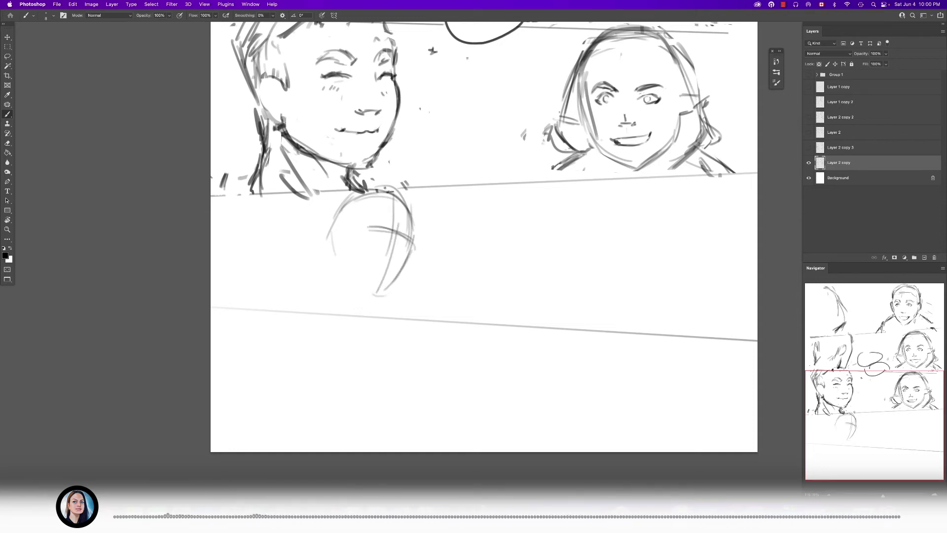
# - Add the ear, jaw, neck, shoulders and first eye and mouth marks to the fourth panel's left figure
pyautogui.moveTo(334, 227)
pyautogui.mouseDown()
pyautogui.moveTo(333, 272)
pyautogui.moveTo(351, 281)
pyautogui.moveTo(338, 300)
pyautogui.moveTo(332, 290)
pyautogui.moveTo(290, 314)
pyautogui.mouseUp()
pyautogui.moveTo(326, 296); pyautogui.dragTo(303, 312)
pyautogui.moveTo(401, 302); pyautogui.dragTo(420, 323)
pyautogui.scroll(3, 346, 246)
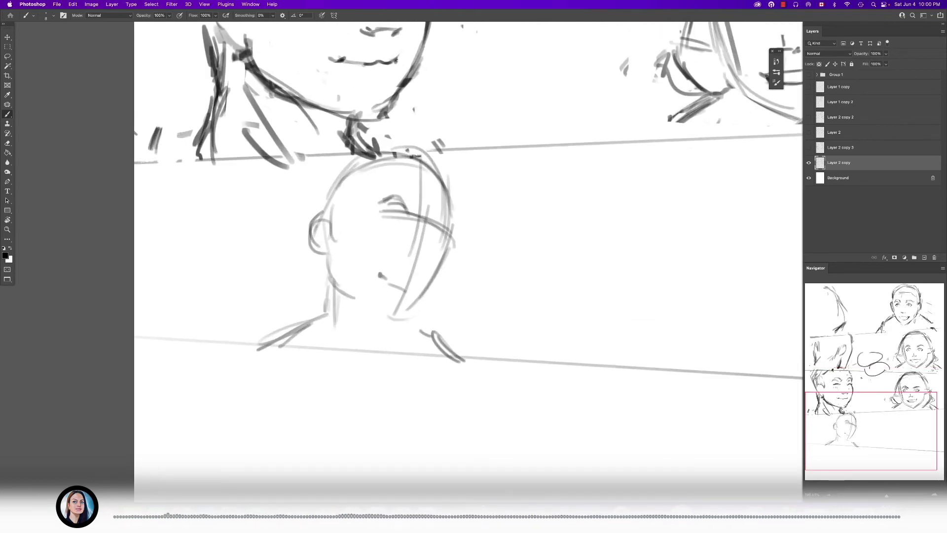
# - Rough in the tilted head and the neck of a second figure on the right side of the fourth panel
pyautogui.scroll(-2, 469, 246)
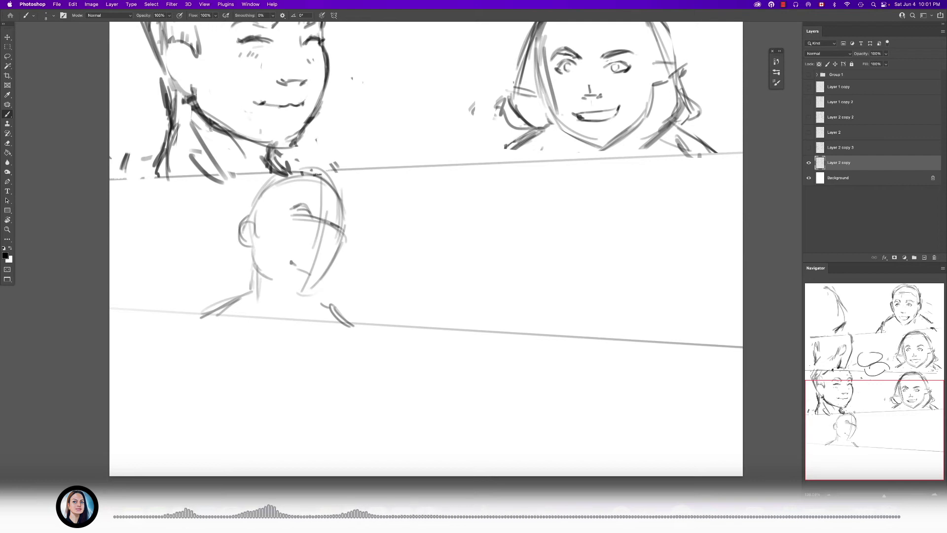
pyautogui.moveTo(509, 218)
pyautogui.mouseDown()
pyautogui.moveTo(529, 194)
pyautogui.moveTo(606, 233)
pyautogui.mouseUp()
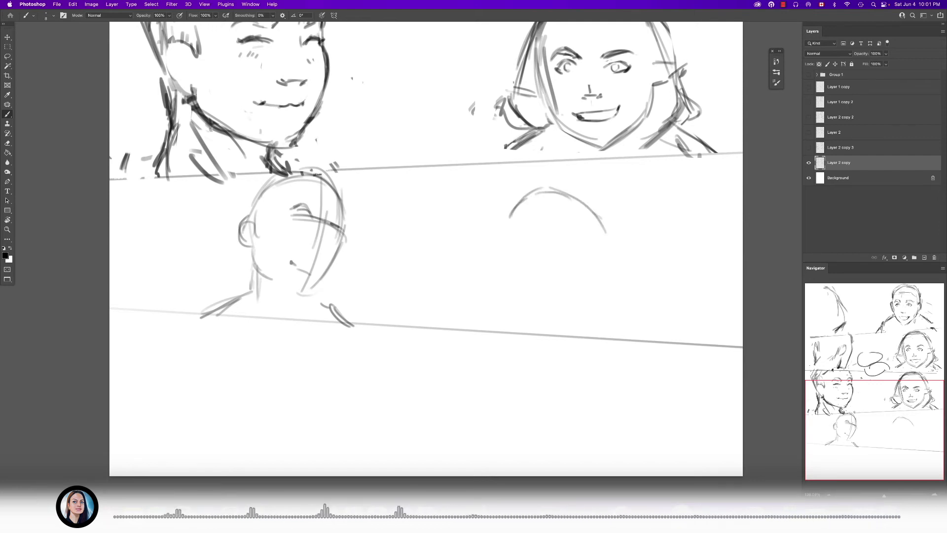
pyautogui.moveTo(509, 215)
pyautogui.mouseDown()
pyautogui.moveTo(510, 269)
pyautogui.moveTo(524, 298)
pyautogui.mouseUp()
pyautogui.moveTo(504, 218)
pyautogui.mouseDown()
pyautogui.moveTo(512, 285)
pyautogui.moveTo(626, 285)
pyautogui.mouseUp()
pyautogui.moveTo(598, 278)
pyautogui.mouseDown()
pyautogui.moveTo(633, 281)
pyautogui.moveTo(575, 327)
pyautogui.mouseUp()
# - Sketch the right figure's shoulder and an outstretched arm with a hand pointing at the left figure
pyautogui.moveTo(636, 293); pyautogui.dragTo(668, 329)
pyautogui.moveTo(458, 298); pyautogui.dragTo(502, 333)
pyautogui.moveTo(441, 281); pyautogui.dragTo(432, 290)
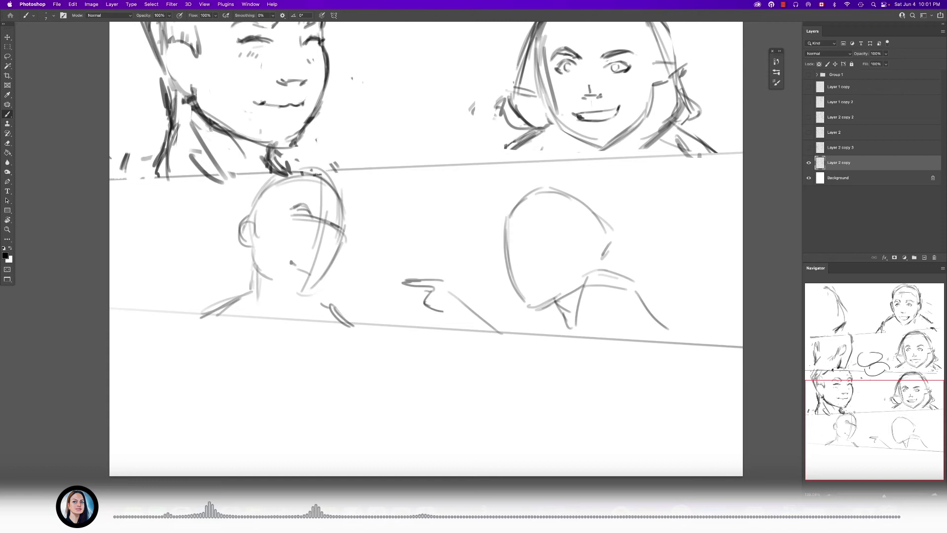
pyautogui.scroll(1, 559, 312)
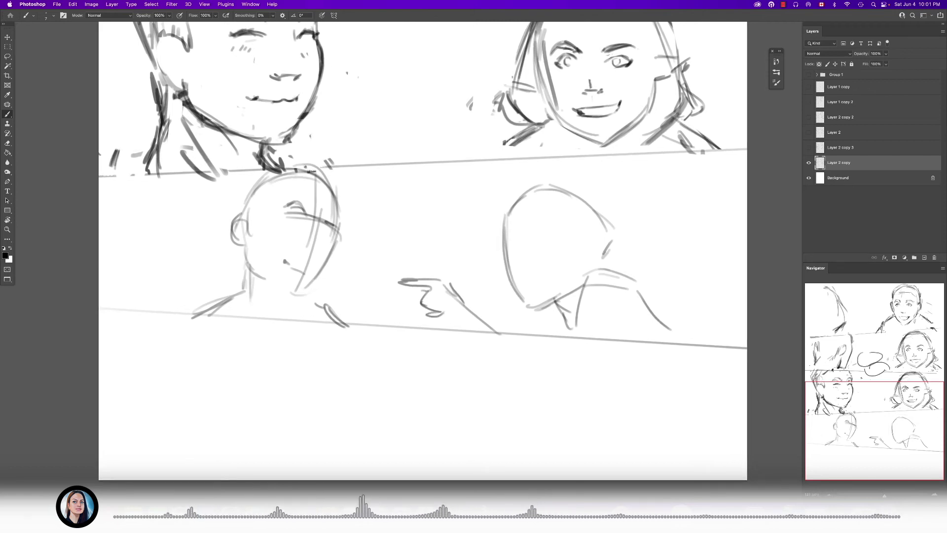
# - Build up the hair volume over the crown and back of the right figure's head with a larger brush
pyautogui.scroll(3, 604, 243)
pyautogui.moveTo(631, 230); pyautogui.dragTo(619, 273)
pyautogui.scroll(-1, 641, 242)
pyautogui.press(']')
pyautogui.moveTo(512, 156)
pyautogui.mouseDown()
pyautogui.moveTo(469, 200)
pyautogui.moveTo(563, 152)
pyautogui.moveTo(616, 195)
pyautogui.mouseUp()
pyautogui.moveTo(566, 159)
pyautogui.mouseDown()
pyautogui.moveTo(648, 255)
pyautogui.moveTo(633, 283)
pyautogui.mouseUp()
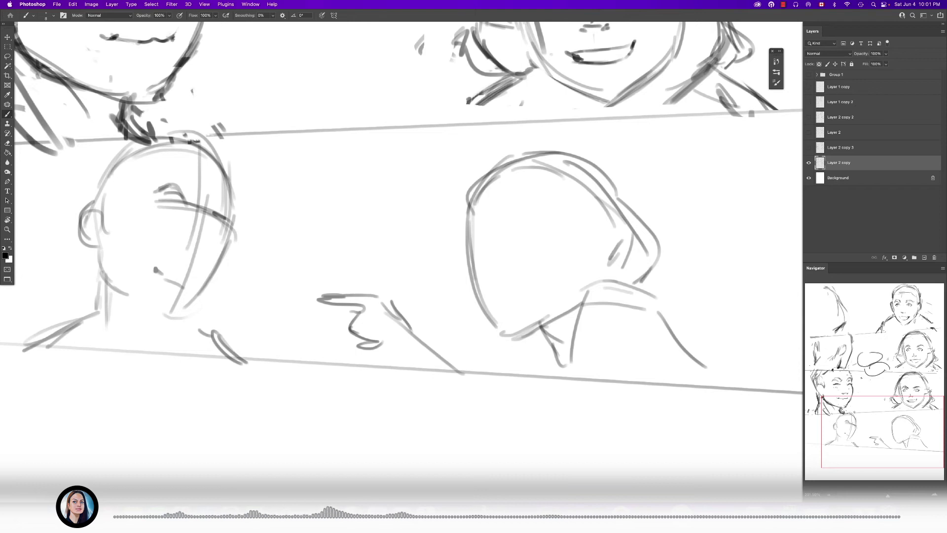
# - Strengthen the right figure's face front and neck, and extend the shoulder and back down to the panel border
pyautogui.moveTo(459, 200)
pyautogui.mouseDown()
pyautogui.moveTo(496, 318)
pyautogui.moveTo(510, 335)
pyautogui.mouseUp()
pyautogui.moveTo(566, 321)
pyautogui.mouseDown()
pyautogui.moveTo(522, 337)
pyautogui.moveTo(572, 359)
pyautogui.moveTo(550, 376)
pyautogui.mouseUp()
pyautogui.moveTo(553, 344); pyautogui.dragTo(554, 384)
pyautogui.scroll(-3, 552, 349)
pyautogui.scroll(2, 552, 349)
pyautogui.moveTo(627, 302); pyautogui.dragTo(718, 391)
pyautogui.moveTo(624, 295)
pyautogui.mouseDown()
pyautogui.moveTo(729, 345)
pyautogui.moveTo(753, 389)
pyautogui.mouseUp()
pyautogui.scroll(-5, 602, 282)
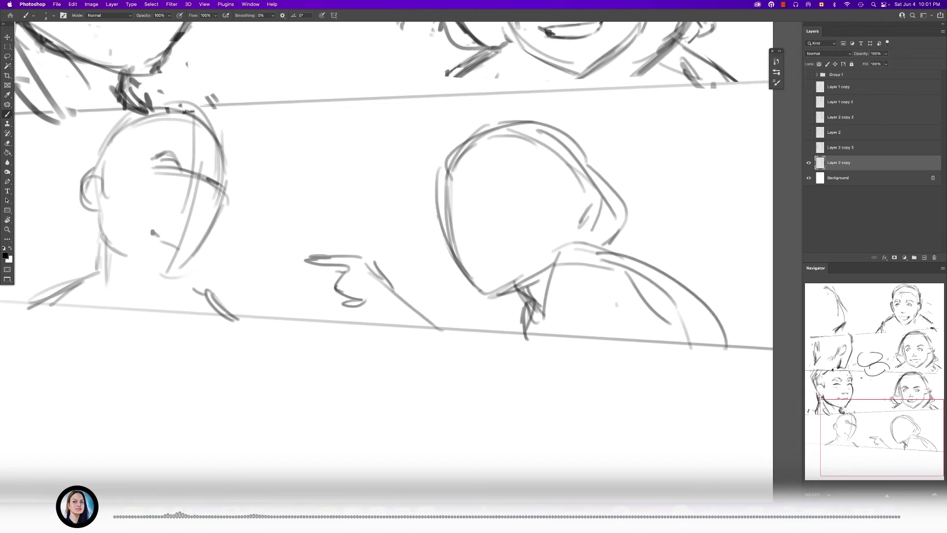
pyautogui.scroll(4, 507, 279)
pyautogui.scroll(1, 500, 291)
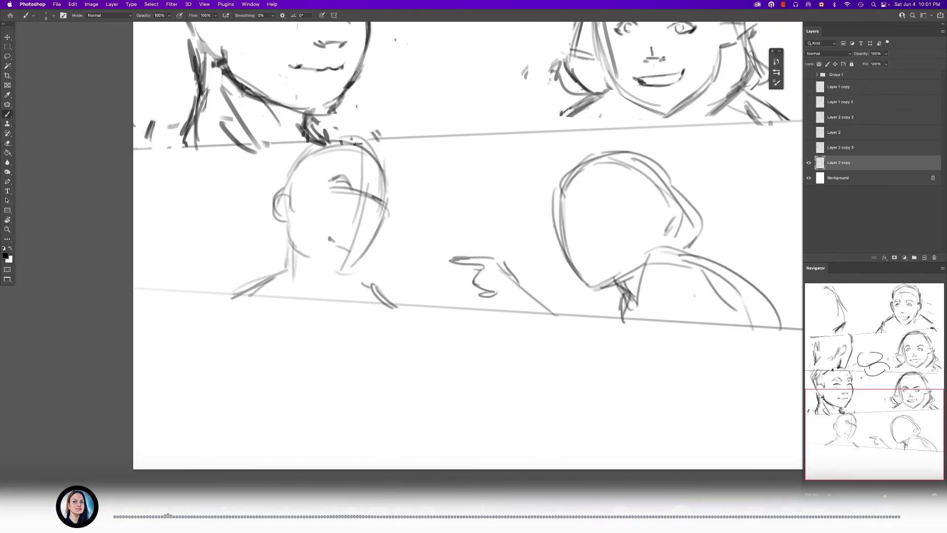
# - Duplicate Layer 2 copy, place the active copy beneath it, and hide Layer 2 copy as a backup
pyautogui.scroll(-4, 501, 291)
pyautogui.scroll(5, 500, 291)
pyautogui.press('e')
pyautogui.press('super+j')
pyautogui.press('super+bracketleft')
pyautogui.click(808, 163)
# - Erase the pointing hand and forearm in front of the right figure with a smaller eraser
pyautogui.press('[')
pyautogui.press('[')
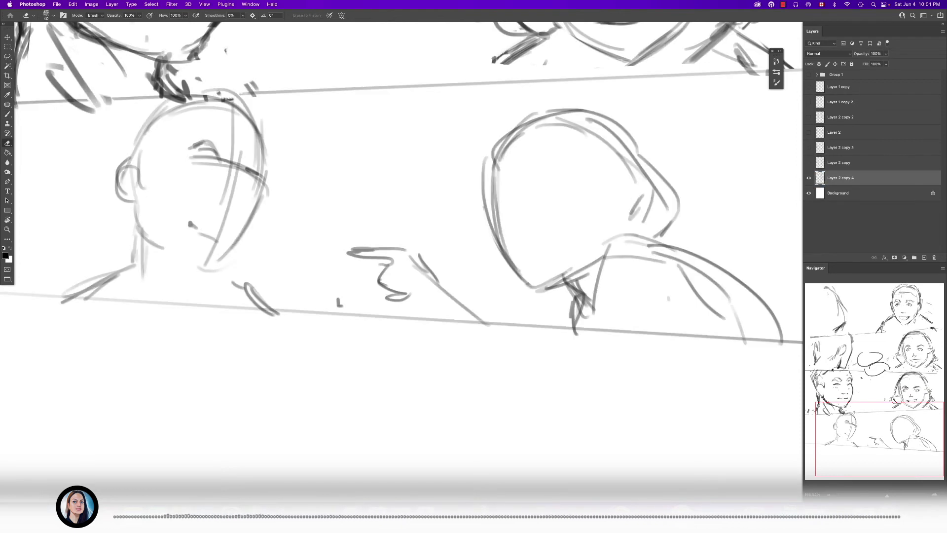
pyautogui.moveTo(351, 252)
pyautogui.mouseDown()
pyautogui.moveTo(438, 282)
pyautogui.moveTo(480, 322)
pyautogui.moveTo(419, 297)
pyautogui.mouseUp()
# - Lasso the right figure's head, nudge it slightly up and to the left, and deselect
pyautogui.press('b')
pyautogui.press('l')
pyautogui.moveTo(571, 129)
pyautogui.mouseDown()
pyautogui.moveTo(413, 153)
pyautogui.moveTo(506, 310)
pyautogui.moveTo(533, 327)
pyautogui.mouseUp()
pyautogui.moveTo(697, 333)
pyautogui.mouseDown()
pyautogui.moveTo(580, 125)
pyautogui.moveTo(571, 128)
pyautogui.mouseUp()
pyautogui.moveTo(567, 187)
pyautogui.mouseDown()
pyautogui.moveTo(567, 170)
pyautogui.moveTo(558, 173)
pyautogui.mouseUp()
pyautogui.press('b')
pyautogui.press('super+d')
# - Redraw the front edge of the right figure's face and rough in the near brow and eye lines
pyautogui.scroll(5, 459, 180)
pyautogui.moveTo(388, 143); pyautogui.dragTo(397, 267)
pyautogui.moveTo(421, 210); pyautogui.dragTo(400, 188)
pyautogui.scroll(-5, 398, 187)
pyautogui.moveTo(466, 182)
pyautogui.mouseDown()
pyautogui.moveTo(480, 203)
pyautogui.moveTo(479, 175)
pyautogui.moveTo(520, 156)
pyautogui.mouseUp()
pyautogui.scroll(5, 481, 192)
pyautogui.moveTo(519, 156); pyautogui.dragTo(496, 193)
# - Reinforce the right figure's forehead edge and rough in the far brow, eye and eye socket
pyautogui.moveTo(339, 151); pyautogui.dragTo(341, 242)
pyautogui.press('e')
pyautogui.press('b')
pyautogui.moveTo(326, 190)
pyautogui.mouseDown()
pyautogui.moveTo(325, 139)
pyautogui.moveTo(343, 204)
pyautogui.mouseUp()
pyautogui.moveTo(352, 191); pyautogui.dragTo(340, 203)
pyautogui.moveTo(358, 178)
pyautogui.mouseDown()
pyautogui.moveTo(345, 204)
pyautogui.moveTo(393, 191)
pyautogui.moveTo(365, 220)
pyautogui.mouseUp()
pyautogui.scroll(5, 359, 207)
# - Refine the right figure's far eye by alternating a finer brush with a much smaller eraser
pyautogui.press('[')
pyautogui.press('[')
pyautogui.moveTo(403, 185)
pyautogui.mouseDown()
pyautogui.moveTo(364, 213)
pyautogui.moveTo(398, 183)
pyautogui.moveTo(372, 246)
pyautogui.mouseUp()
pyautogui.press('[')
pyautogui.press('e')
pyautogui.scroll(-10, 393, 207)
pyautogui.scroll(10, 390, 206)
pyautogui.press('[')
pyautogui.press('[')
pyautogui.press('[')
pyautogui.press('[')
pyautogui.press('[')
pyautogui.press('[')
pyautogui.press('[')
pyautogui.moveTo(409, 217)
pyautogui.mouseDown()
pyautogui.moveTo(428, 231)
pyautogui.moveTo(426, 209)
pyautogui.mouseUp()
pyautogui.press('b')
pyautogui.scroll(-10, 414, 221)
pyautogui.scroll(10, 418, 230)
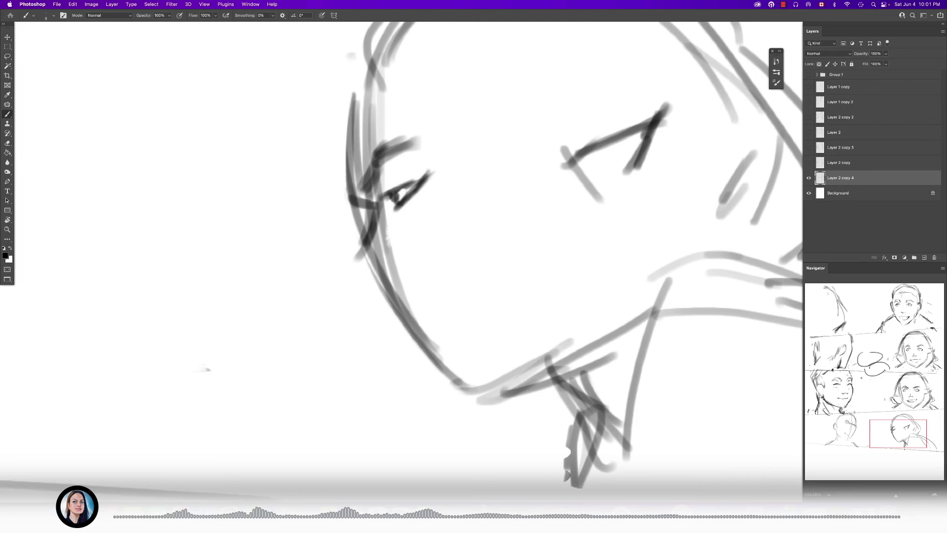
# - Thicken and darken the right figure's far brow down to the bridge of the nose
pyautogui.scroll(5, 371, 190)
pyautogui.moveTo(387, 133); pyautogui.dragTo(378, 198)
pyautogui.moveTo(408, 109); pyautogui.dragTo(362, 190)
pyautogui.moveTo(387, 129)
pyautogui.mouseDown()
pyautogui.moveTo(452, 102)
pyautogui.moveTo(415, 136)
pyautogui.mouseUp()
# - Erase the old far eye lines and redraw the curved upper lid and slanted outer corner, undoing the last stroke
pyautogui.press('e')
pyautogui.moveTo(413, 196)
pyautogui.mouseDown()
pyautogui.moveTo(400, 207)
pyautogui.moveTo(438, 183)
pyautogui.moveTo(406, 213)
pyautogui.moveTo(441, 179)
pyautogui.mouseUp()
pyautogui.press('b')
pyautogui.moveTo(383, 196); pyautogui.dragTo(456, 170)
pyautogui.moveTo(451, 173)
pyautogui.mouseDown()
pyautogui.moveTo(427, 217)
pyautogui.moveTo(403, 226)
pyautogui.moveTo(408, 219)
pyautogui.mouseUp()
pyautogui.press('e')
pyautogui.press('b')
pyautogui.moveTo(395, 202); pyautogui.dragTo(406, 216)
pyautogui.scroll(-10, 407, 220)
pyautogui.press('super+z')
pyautogui.scroll(8, 408, 212)
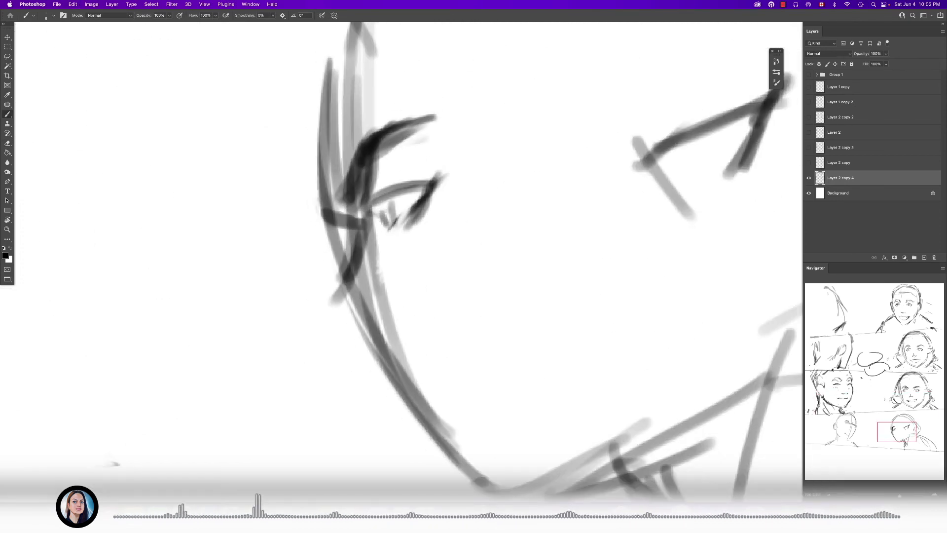
# - Draw the pointed nose tip and the upper lip and mouth line in profile on the right figure
pyautogui.scroll(-10, 382, 209)
pyautogui.scroll(10, 380, 205)
pyautogui.moveTo(473, 250); pyautogui.dragTo(478, 257)
pyautogui.moveTo(477, 258); pyautogui.dragTo(406, 137)
pyautogui.moveTo(373, 204)
pyautogui.mouseDown()
pyautogui.moveTo(347, 245)
pyautogui.moveTo(386, 233)
pyautogui.mouseUp()
pyautogui.moveTo(380, 234)
pyautogui.mouseDown()
pyautogui.moveTo(359, 240)
pyautogui.moveTo(404, 272)
pyautogui.mouseUp()
# - Erase the old face outline around the right figure's nose, mouth and cheek with a larger eraser
pyautogui.press('e')
pyautogui.press(']')
pyautogui.moveTo(409, 211)
pyautogui.mouseDown()
pyautogui.moveTo(413, 270)
pyautogui.moveTo(431, 262)
pyautogui.moveTo(440, 289)
pyautogui.mouseUp()
pyautogui.press('b')
pyautogui.press('e')
pyautogui.moveTo(392, 172)
pyautogui.mouseDown()
pyautogui.moveTo(397, 223)
pyautogui.moveTo(374, 217)
pyautogui.mouseUp()
pyautogui.press('b')
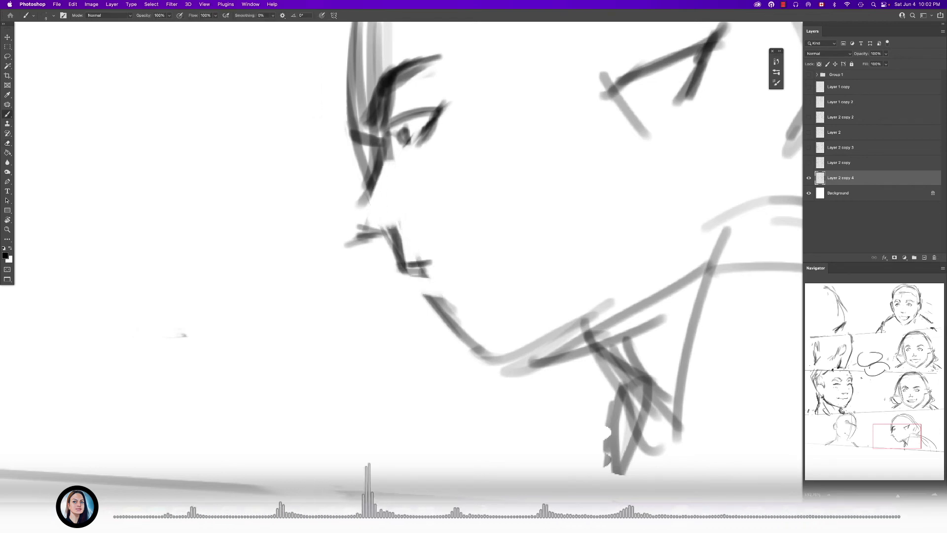
# - Draw the right figure's mouth line and mouth corner with a smaller brush
pyautogui.press('[')
pyautogui.moveTo(410, 270); pyautogui.dragTo(442, 265)
pyautogui.moveTo(412, 271)
pyautogui.mouseDown()
pyautogui.moveTo(481, 259)
pyautogui.moveTo(478, 276)
pyautogui.mouseUp()
pyautogui.moveTo(490, 250); pyautogui.dragTo(483, 280)
pyautogui.moveTo(466, 260)
pyautogui.mouseDown()
pyautogui.moveTo(492, 267)
pyautogui.moveTo(489, 260)
pyautogui.mouseUp()
# - Erase the old line below the right figure's lips and thicken the mouth line and its downturned corner
pyautogui.press('e')
pyautogui.press('b')
pyautogui.press('e')
pyautogui.moveTo(434, 297); pyautogui.dragTo(458, 330)
pyautogui.press('b')
pyautogui.press(']')
pyautogui.moveTo(448, 271)
pyautogui.mouseDown()
pyautogui.moveTo(468, 262)
pyautogui.moveTo(483, 281)
pyautogui.mouseUp()
pyautogui.moveTo(490, 268); pyautogui.dragTo(485, 282)
# - Draw the right figure's chin and the underside of the jaw toward the neck
pyautogui.moveTo(457, 339); pyautogui.dragTo(487, 333)
pyautogui.moveTo(466, 336)
pyautogui.mouseDown()
pyautogui.moveTo(505, 380)
pyautogui.moveTo(570, 347)
pyautogui.mouseUp()
pyautogui.moveTo(523, 366); pyautogui.dragTo(542, 357)
pyautogui.scroll(-6, 500, 301)
pyautogui.scroll(5, 492, 297)
# - Erase the old forehead and nose contour of the right figure and redraw the forehead profile down to the bridge of the nose
pyautogui.press('e')
pyautogui.scroll(4, 434, 222)
pyautogui.moveTo(461, 213)
pyautogui.mouseDown()
pyautogui.moveTo(464, 239)
pyautogui.moveTo(456, 229)
pyautogui.mouseUp()
pyautogui.press('b')
pyautogui.scroll(-8, 442, 241)
pyautogui.scroll(8, 466, 256)
pyautogui.press('e')
pyautogui.moveTo(352, 228); pyautogui.dragTo(343, 98)
pyautogui.press('b')
pyautogui.moveTo(365, 163); pyautogui.dragTo(376, 248)
pyautogui.moveTo(359, 177)
pyautogui.mouseDown()
pyautogui.moveTo(359, 240)
pyautogui.moveTo(371, 133)
pyautogui.moveTo(343, 217)
pyautogui.moveTo(364, 158)
pyautogui.moveTo(344, 194)
pyautogui.mouseUp()
# - Darken the right figure's hairline and the upper contour of the head with a larger brush
pyautogui.press(']')
pyautogui.moveTo(340, 160)
pyautogui.mouseDown()
pyautogui.moveTo(345, 196)
pyautogui.moveTo(439, 69)
pyautogui.mouseUp()
pyautogui.moveTo(362, 125)
pyautogui.mouseDown()
pyautogui.moveTo(472, 71)
pyautogui.moveTo(531, 64)
pyautogui.mouseUp()
pyautogui.scroll(-5, 527, 180)
pyautogui.moveTo(536, 97); pyautogui.dragTo(630, 152)
pyautogui.scroll(4, 453, 317)
# - Clean up and redraw the right figure's nose tip in dark strokes, and add light strokes on the cheek below the eye
pyautogui.press('e')
pyautogui.moveTo(423, 270); pyautogui.dragTo(398, 282)
pyautogui.press('b')
pyautogui.moveTo(400, 250); pyautogui.dragTo(388, 282)
pyautogui.moveTo(397, 253)
pyautogui.mouseDown()
pyautogui.moveTo(388, 283)
pyautogui.moveTo(403, 283)
pyautogui.mouseUp()
pyautogui.press('e')
pyautogui.press('b')
pyautogui.moveTo(384, 266)
pyautogui.mouseDown()
pyautogui.moveTo(408, 284)
pyautogui.moveTo(447, 258)
pyautogui.mouseUp()
pyautogui.moveTo(430, 252); pyautogui.dragTo(446, 251)
pyautogui.press('e')
pyautogui.press('b')
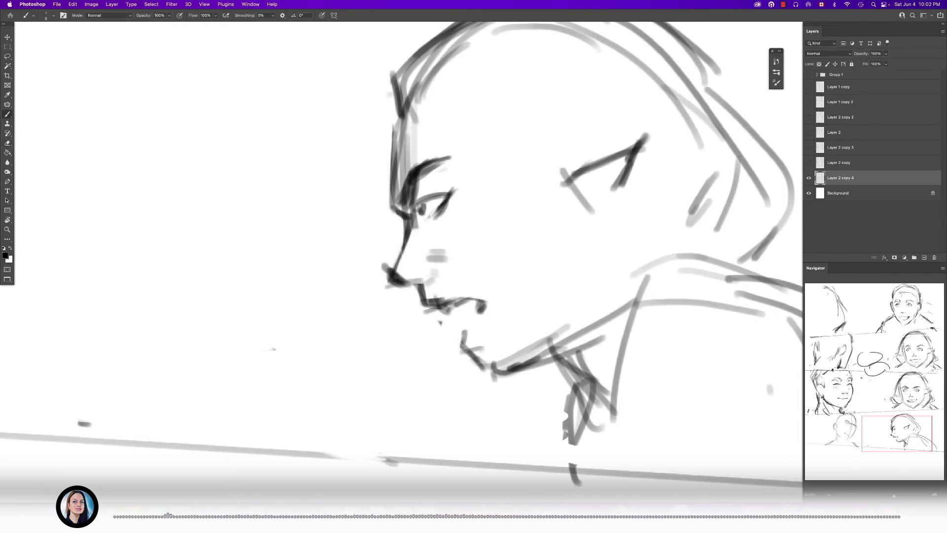
# - Add a cheek fold and darken the right figure's jaw line up to the ear and the neck below it with a larger brush
pyautogui.moveTo(460, 265)
pyautogui.mouseDown()
pyautogui.moveTo(488, 290)
pyautogui.moveTo(470, 280)
pyautogui.mouseUp()
pyautogui.press(']')
pyautogui.moveTo(532, 211); pyautogui.dragTo(546, 234)
pyautogui.moveTo(527, 325)
pyautogui.mouseDown()
pyautogui.moveTo(486, 380)
pyautogui.moveTo(566, 264)
pyautogui.mouseUp()
pyautogui.moveTo(494, 354); pyautogui.dragTo(538, 303)
pyautogui.moveTo(565, 246); pyautogui.dragTo(560, 278)
pyautogui.moveTo(518, 326)
pyautogui.mouseDown()
pyautogui.moveTo(547, 360)
pyautogui.moveTo(550, 387)
pyautogui.mouseUp()
# - Erase the stray strokes below the right figure's neck and darken the nape where it meets the shoulder
pyautogui.press('e')
pyautogui.moveTo(508, 365)
pyautogui.mouseDown()
pyautogui.moveTo(520, 382)
pyautogui.moveTo(518, 444)
pyautogui.mouseUp()
pyautogui.moveTo(427, 359)
pyautogui.mouseDown()
pyautogui.moveTo(435, 393)
pyautogui.moveTo(449, 369)
pyautogui.mouseUp()
pyautogui.press('b')
pyautogui.moveTo(502, 215); pyautogui.dragTo(541, 240)
pyautogui.moveTo(564, 256); pyautogui.dragTo(519, 256)
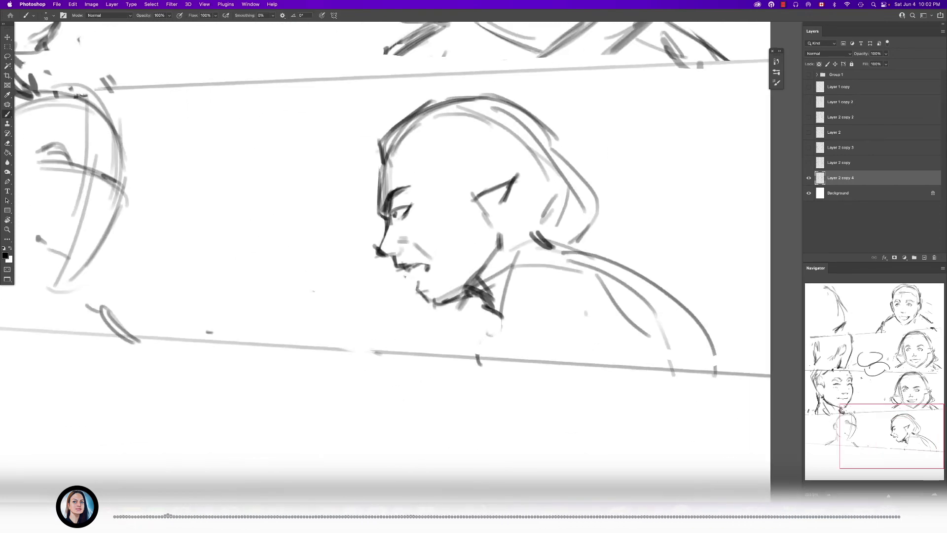
# - Sketch a dark arc and short strokes along the panel's bottom edge in front of the right figure
pyautogui.moveTo(452, 339); pyautogui.dragTo(429, 344)
pyautogui.moveTo(434, 342); pyautogui.dragTo(630, 315)
pyautogui.moveTo(527, 323); pyautogui.dragTo(590, 317)
pyautogui.moveTo(535, 317)
pyautogui.mouseDown()
pyautogui.moveTo(551, 305)
pyautogui.moveTo(536, 322)
pyautogui.mouseUp()
pyautogui.moveTo(621, 266)
pyautogui.mouseDown()
pyautogui.moveTo(377, 259)
pyautogui.moveTo(416, 258)
pyautogui.mouseUp()
pyautogui.moveTo(417, 316); pyautogui.dragTo(438, 234)
# - Hatch short blush strokes on the right figure's cheek below the eye with a smaller brush
pyautogui.press('[')
pyautogui.moveTo(422, 284); pyautogui.dragTo(419, 291)
pyautogui.moveTo(430, 274); pyautogui.dragTo(427, 283)
pyautogui.moveTo(437, 272); pyautogui.dragTo(435, 283)
pyautogui.moveTo(442, 271); pyautogui.dragTo(442, 278)
pyautogui.moveTo(491, 288); pyautogui.dragTo(383, 288)
pyautogui.moveTo(476, 267); pyautogui.dragTo(581, 267)
# - Draw the front edge, inner line and lobe of the right figure's pointed ear
pyautogui.moveTo(440, 208); pyautogui.dragTo(453, 254)
pyautogui.moveTo(441, 210)
pyautogui.mouseDown()
pyautogui.moveTo(462, 248)
pyautogui.moveTo(454, 270)
pyautogui.mouseUp()
pyautogui.moveTo(491, 238); pyautogui.dragTo(537, 212)
pyautogui.moveTo(514, 230)
pyautogui.mouseDown()
pyautogui.moveTo(535, 219)
pyautogui.moveTo(552, 230)
pyautogui.mouseUp()
pyautogui.click(593, 254)
pyautogui.moveTo(593, 254); pyautogui.dragTo(591, 271)
pyautogui.moveTo(597, 272)
pyautogui.mouseDown()
pyautogui.moveTo(599, 296)
pyautogui.moveTo(627, 284)
pyautogui.mouseUp()
pyautogui.moveTo(628, 284)
pyautogui.mouseDown()
pyautogui.moveTo(485, 200)
pyautogui.moveTo(487, 258)
pyautogui.mouseUp()
# - Sketch strokes around the right figure's neck and erase part of the old neck line
pyautogui.press('e')
pyautogui.press('b')
pyautogui.moveTo(497, 219); pyautogui.dragTo(481, 250)
pyautogui.moveTo(508, 286); pyautogui.dragTo(515, 288)
pyautogui.moveTo(515, 288); pyautogui.dragTo(474, 206)
pyautogui.press('e')
pyautogui.moveTo(473, 238)
pyautogui.mouseDown()
pyautogui.moveTo(450, 254)
pyautogui.moveTo(465, 280)
pyautogui.mouseUp()
# - Draw the curved front edge of the right figure's shoulder in repeated dark strokes down to the panel's bottom edge
pyautogui.press('b')
pyautogui.moveTo(516, 234); pyautogui.dragTo(470, 338)
pyautogui.moveTo(473, 260); pyautogui.dragTo(494, 363)
pyautogui.moveTo(466, 283); pyautogui.dragTo(496, 386)
pyautogui.moveTo(510, 229); pyautogui.dragTo(473, 246)
pyautogui.moveTo(606, 241); pyautogui.dragTo(508, 226)
pyautogui.moveTo(486, 252); pyautogui.dragTo(470, 354)
pyautogui.moveTo(467, 298); pyautogui.dragTo(466, 385)
pyautogui.moveTo(469, 320); pyautogui.dragTo(477, 393)
# - Extend the right figure's back line to the panel's lower right corner, erasing part of the old back contour
pyautogui.moveTo(656, 242); pyautogui.dragTo(775, 341)
pyautogui.moveTo(679, 265); pyautogui.dragTo(769, 353)
pyautogui.scroll(-5, 412, 203)
pyautogui.press('e')
pyautogui.moveTo(575, 233); pyautogui.dragTo(634, 286)
pyautogui.press('b')
pyautogui.moveTo(622, 289); pyautogui.dragTo(690, 333)
pyautogui.moveTo(655, 306); pyautogui.dragTo(695, 337)
pyautogui.moveTo(675, 326); pyautogui.dragTo(690, 338)
# - Show the Group 1 lettering and move "BUT WHAT YOU WERE DOING THERE WITH THE STICKS" off the left figure's head
pyautogui.scroll(-10, 601, 256)
pyautogui.scroll(3, 558, 247)
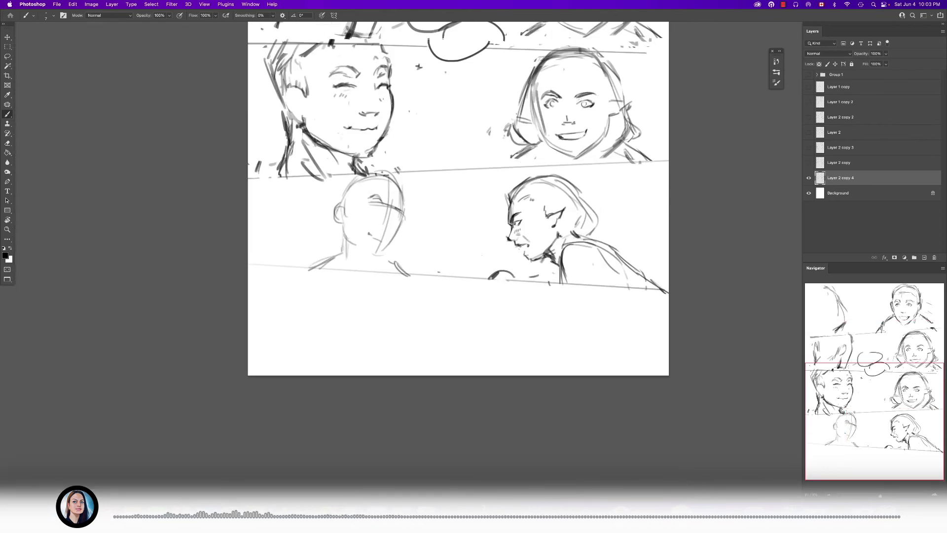
pyautogui.scroll(3, 501, 260)
pyautogui.scroll(-3, 549, 289)
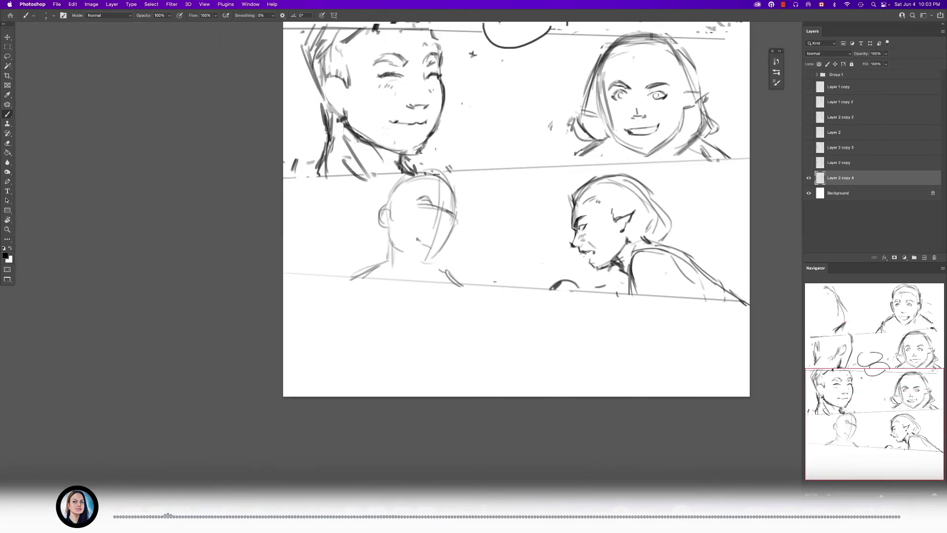
pyautogui.click(808, 74)
pyautogui.scroll(4, 499, 235)
pyautogui.press('r')
pyautogui.press('t')
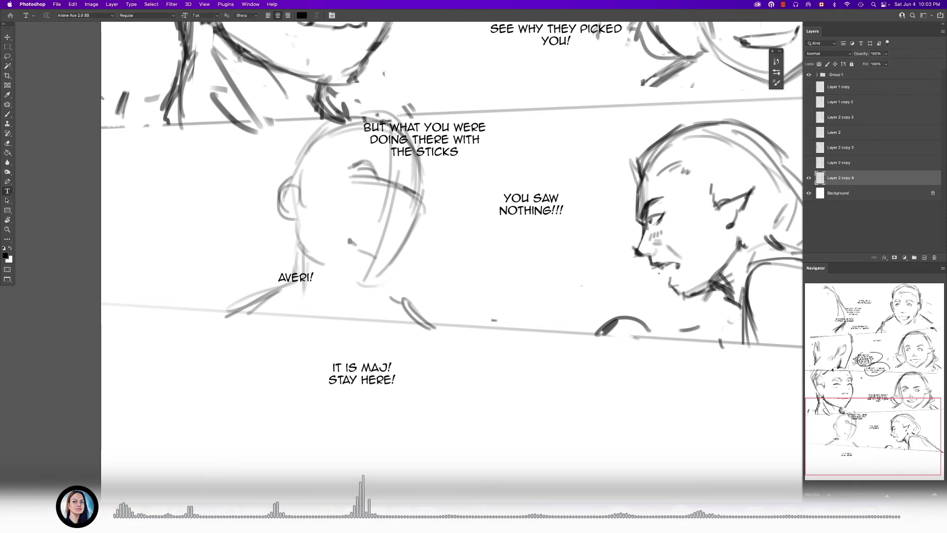
pyautogui.click(438, 138)
pyautogui.press('super+Return')
pyautogui.moveTo(438, 138); pyautogui.dragTo(520, 164)
# - Move "YOU SAW NOTHING!!!" down beside the right figure's chin and shift the sticks line down between the two figures
pyautogui.keyDown('super'); pyautogui.click(551, 197); pyautogui.keyUp('super')
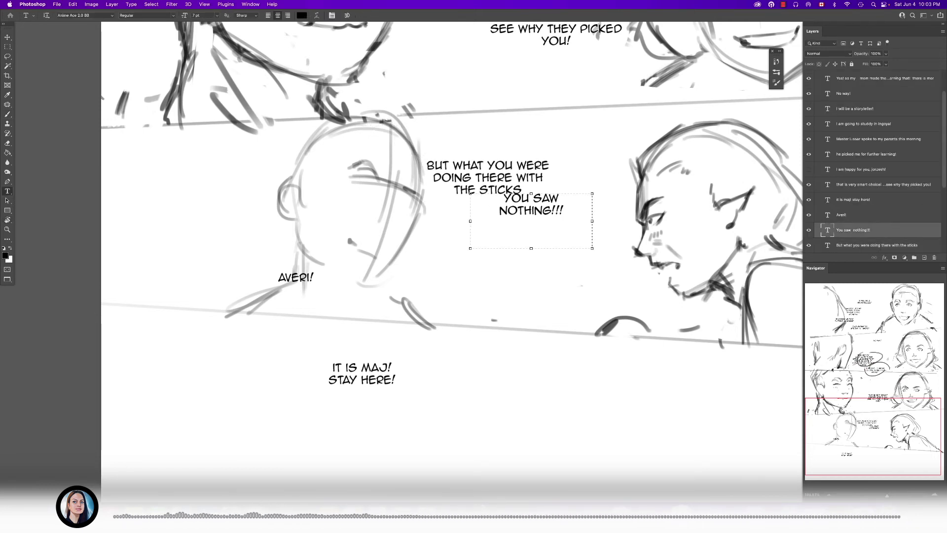
pyautogui.moveTo(550, 197); pyautogui.dragTo(585, 268)
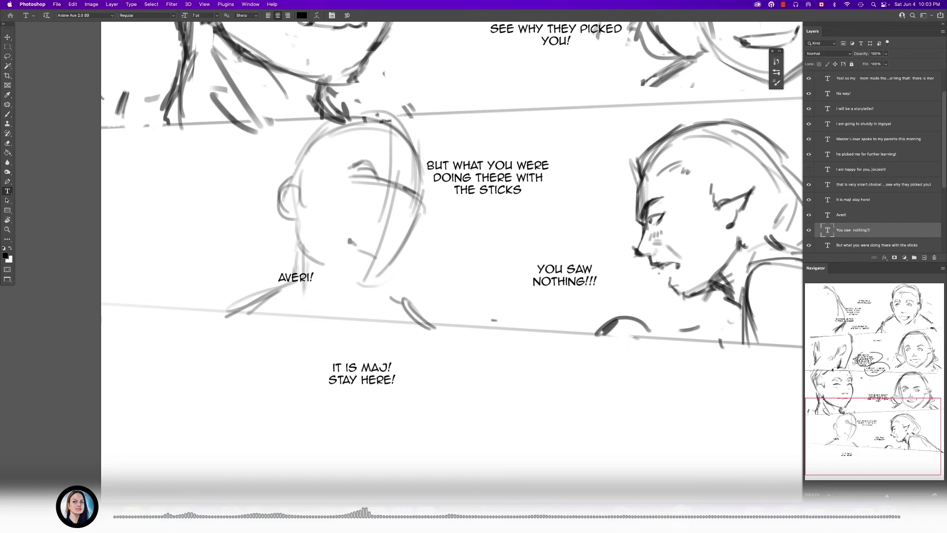
pyautogui.keyDown('super'); pyautogui.click(488, 177); pyautogui.keyUp('super')
pyautogui.moveTo(492, 182); pyautogui.dragTo(519, 215)
# - Move the one-word shout from the left figure's shoulder to the empty space behind the right figure's head
pyautogui.press('z')
pyautogui.moveTo(476, 246); pyautogui.dragTo(434, 246)
pyautogui.moveTo(521, 261); pyautogui.dragTo(495, 261)
pyautogui.press('b')
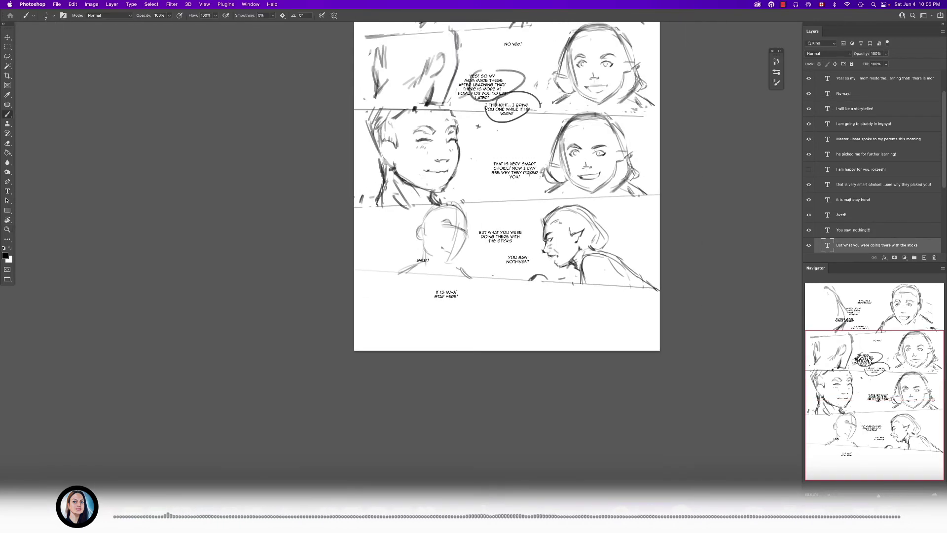
pyautogui.scroll(5, 483, 294)
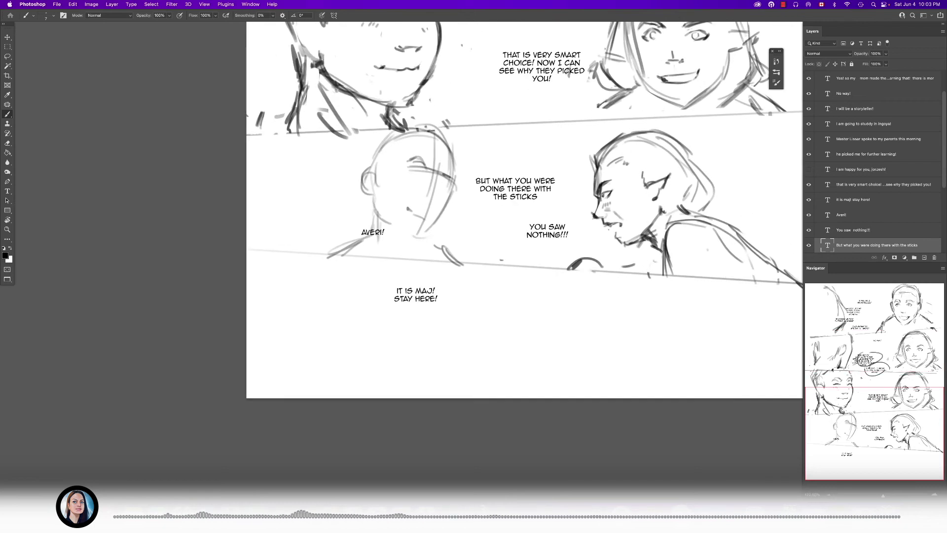
pyautogui.press('t')
pyautogui.click(373, 232)
pyautogui.press('super+Return')
pyautogui.keyDown('super'); pyautogui.moveTo(384, 234); pyautogui.dragTo(476, 270); pyautogui.keyUp('super')
pyautogui.click(478, 262)
pyautogui.press('super+Return')
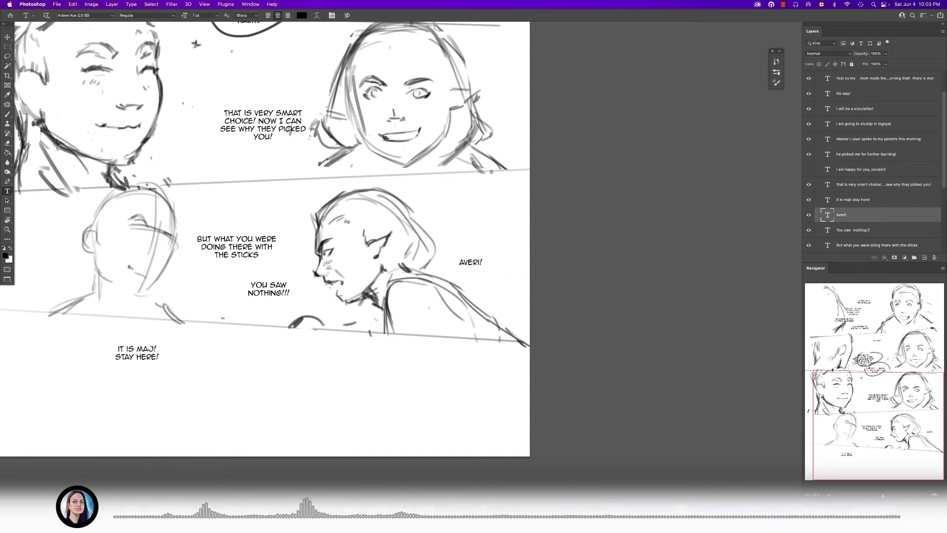
pyautogui.keyDown('super'); pyautogui.moveTo(471, 262); pyautogui.dragTo(474, 252); pyautogui.keyUp('super')
pyautogui.scroll(3, 873, 163)
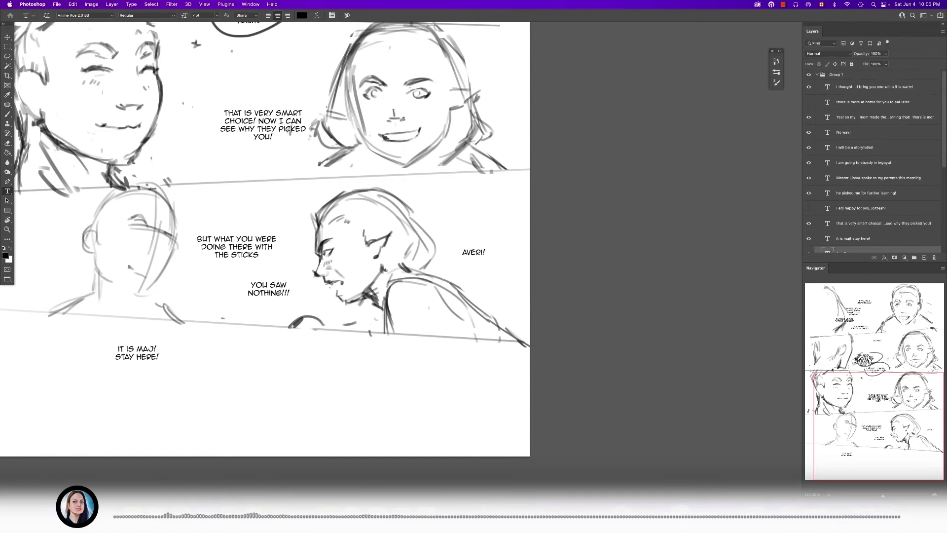
# - Collapse Group 1 and, on Layer 2 copy 4, draw an oval balloon around the one-word shout with a tail toward the page edge
pyautogui.click(816, 75)
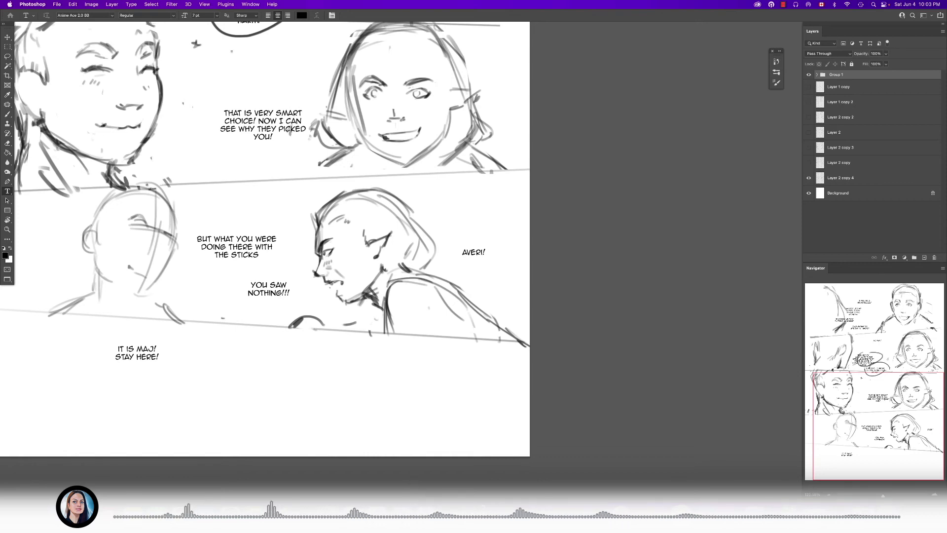
pyautogui.click(840, 178)
pyautogui.press('b')
pyautogui.scroll(3, 444, 276)
pyautogui.moveTo(500, 206); pyautogui.dragTo(460, 231)
pyautogui.moveTo(524, 235); pyautogui.dragTo(582, 220)
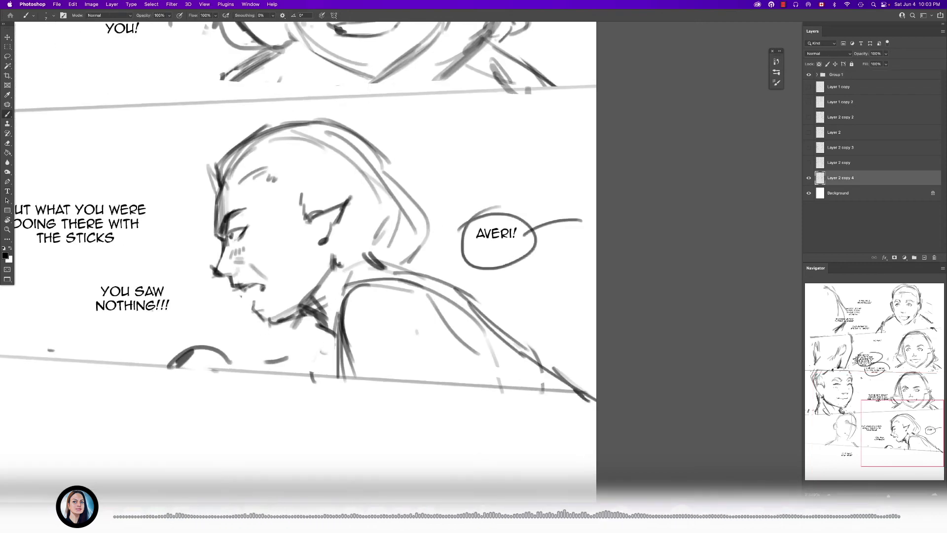
# - Draw an oval balloon with a tail toward the left figure around the sticks line, and a jagged burst around "YOU SAW NOTHING!!!"
pyautogui.moveTo(316, 296); pyautogui.dragTo(452, 262)
pyautogui.scroll(10, 316, 276)
pyautogui.scroll(-3, 409, 246)
pyautogui.scroll(-10, 577, 311)
pyautogui.moveTo(413, 224)
pyautogui.mouseDown()
pyautogui.moveTo(498, 225)
pyautogui.moveTo(388, 241)
pyautogui.mouseUp()
pyautogui.moveTo(410, 276); pyautogui.dragTo(397, 286)
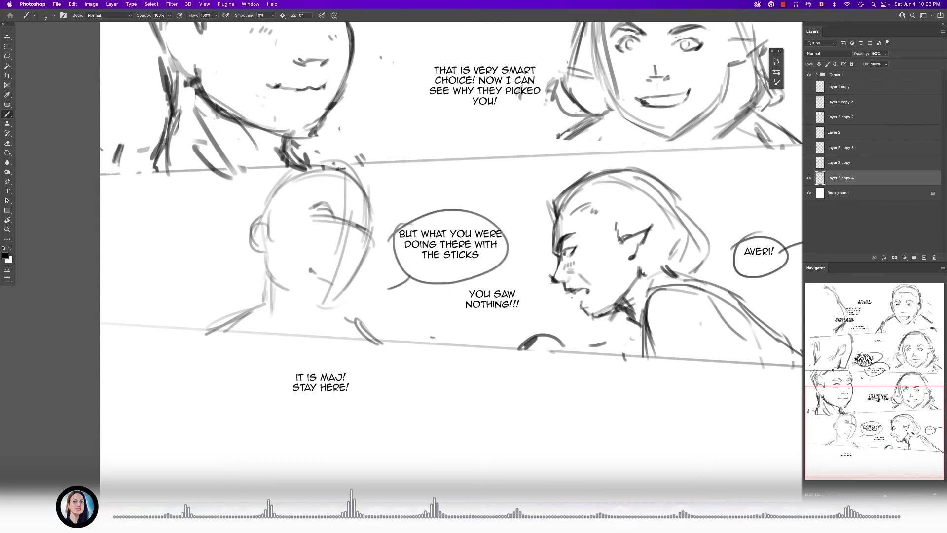
pyautogui.moveTo(514, 285)
pyautogui.mouseDown()
pyautogui.moveTo(533, 298)
pyautogui.moveTo(450, 321)
pyautogui.mouseUp()
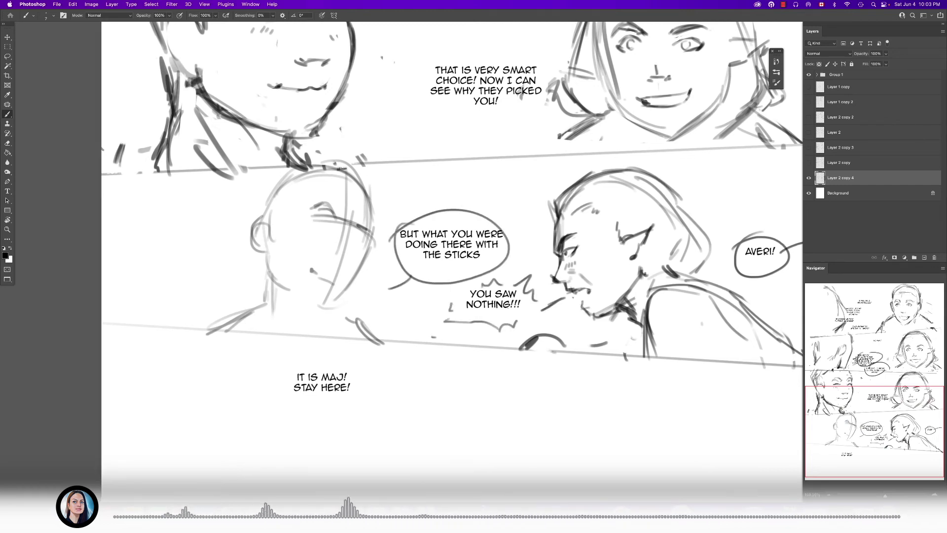
# - Lasso the left figure in the bottom panel and move it left, away from the balloon
pyautogui.hscroll(-3, 451, 261)
pyautogui.press('l')
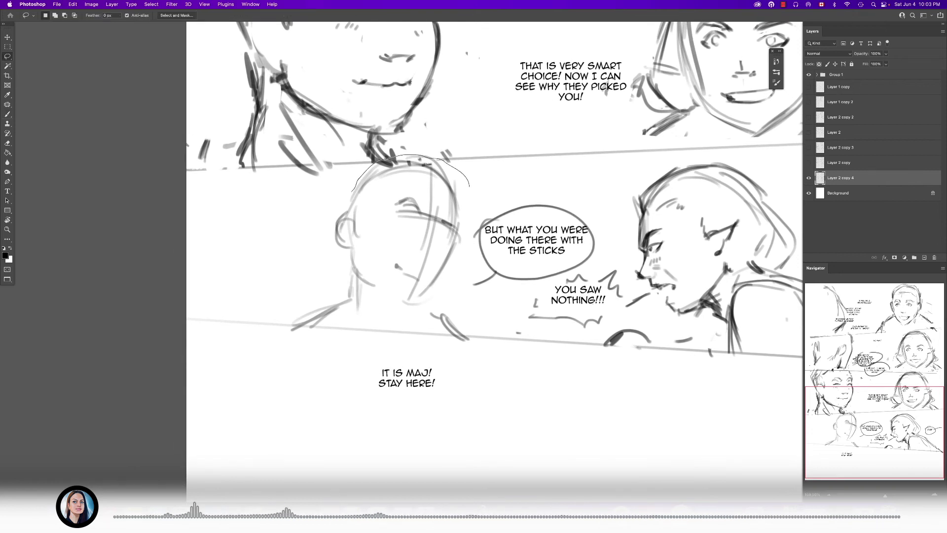
pyautogui.moveTo(295, 302)
pyautogui.mouseDown()
pyautogui.moveTo(311, 325)
pyautogui.moveTo(408, 327)
pyautogui.moveTo(451, 294)
pyautogui.moveTo(469, 186)
pyautogui.mouseUp()
pyautogui.moveTo(428, 233); pyautogui.dragTo(398, 234)
# - Move the oval balloon and its sticks line left, toward the left figure in the fourth panel
pyautogui.moveTo(507, 190); pyautogui.dragTo(470, 252)
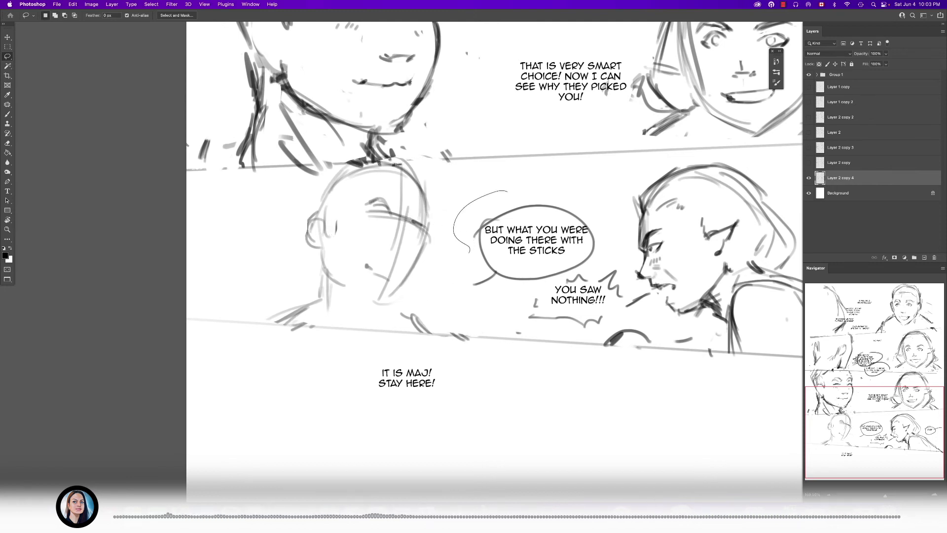
pyautogui.moveTo(601, 264); pyautogui.dragTo(558, 188)
pyautogui.moveTo(541, 234); pyautogui.dragTo(525, 234)
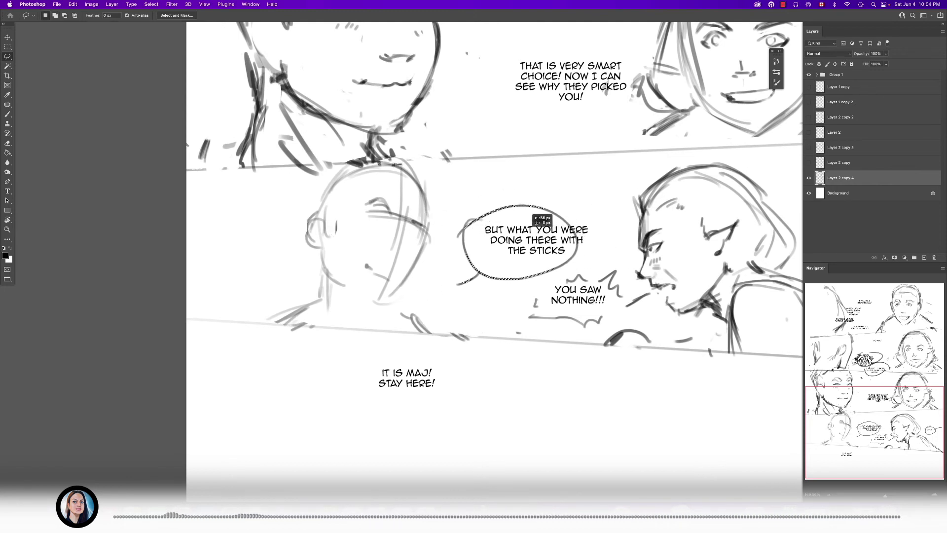
pyautogui.press('super+d')
pyautogui.press('t')
pyautogui.click(482, 230)
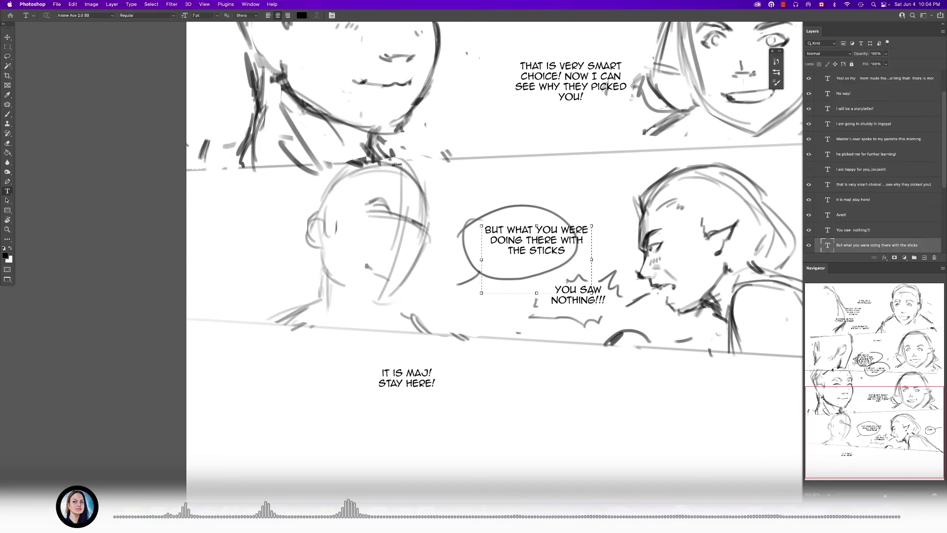
pyautogui.moveTo(540, 233); pyautogui.dragTo(525, 240)
# - Collapse and hide Group 1, and make Layer 2 copy 4 the active layer
pyautogui.scroll(-5, 526, 276)
pyautogui.scroll(3, 468, 227)
pyautogui.scroll(-4, 466, 197)
pyautogui.scroll(-2, 510, 268)
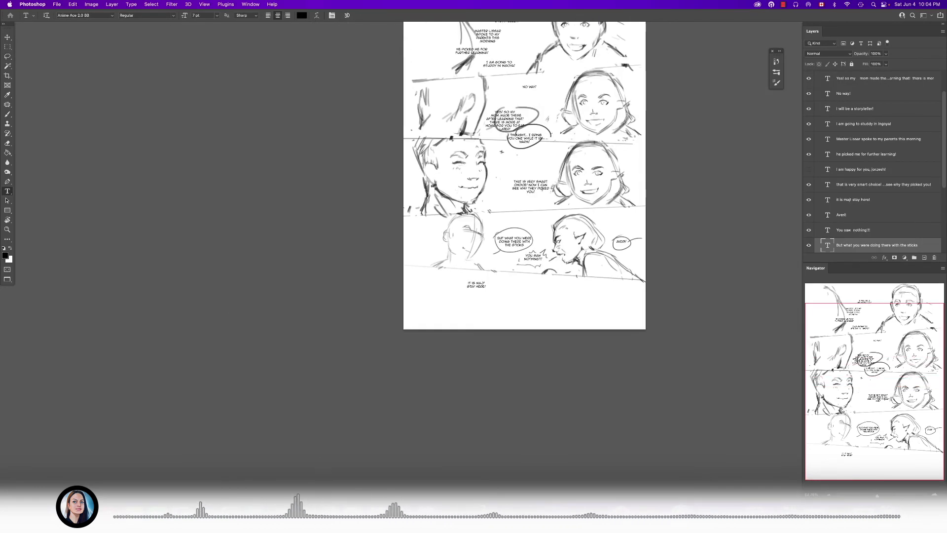
pyautogui.scroll(3, 873, 162)
pyautogui.click(817, 75)
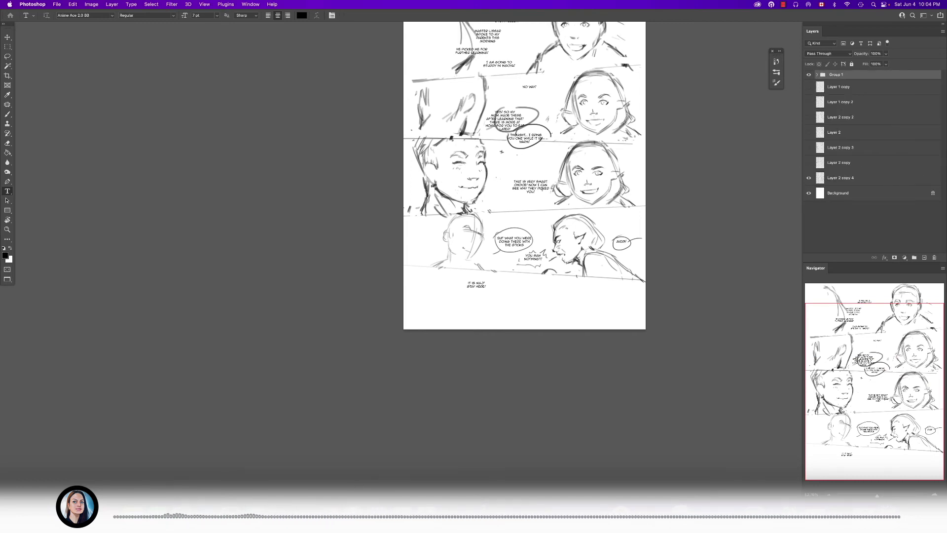
pyautogui.scroll(4, 507, 320)
pyautogui.click(808, 75)
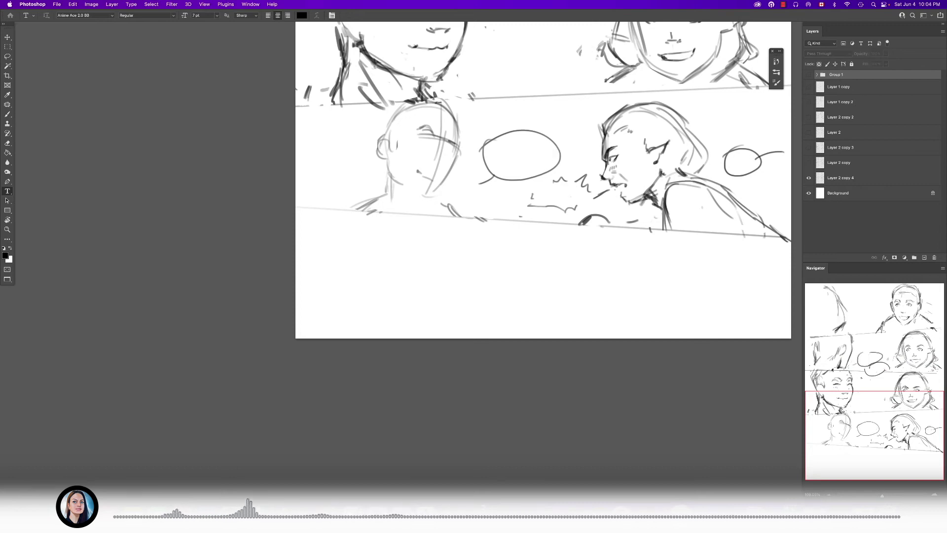
pyautogui.click(840, 177)
# - Sketch a rounded head with a vertical guideline, ear and shoulder stroke in the empty space below the fourth panel
pyautogui.press('b')
pyautogui.scroll(1, 448, 243)
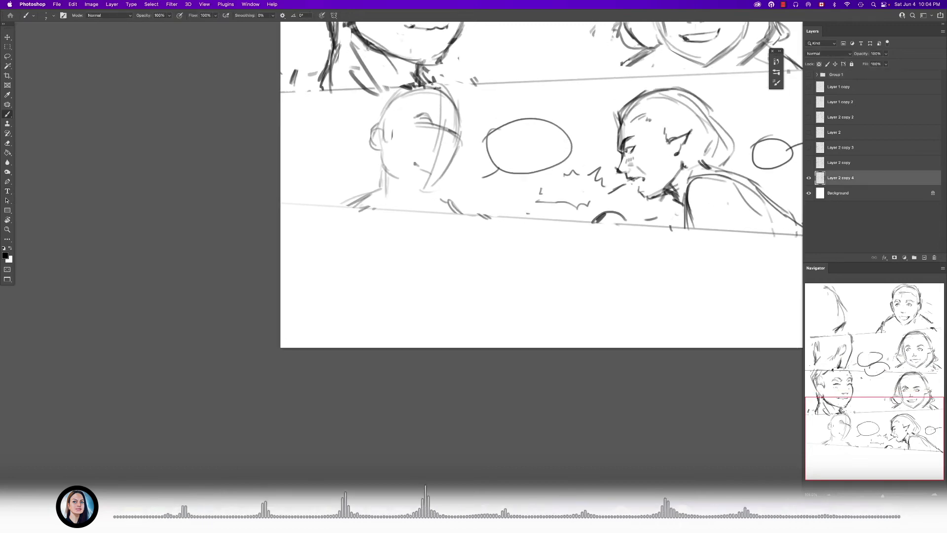
pyautogui.moveTo(542, 236); pyautogui.dragTo(496, 222)
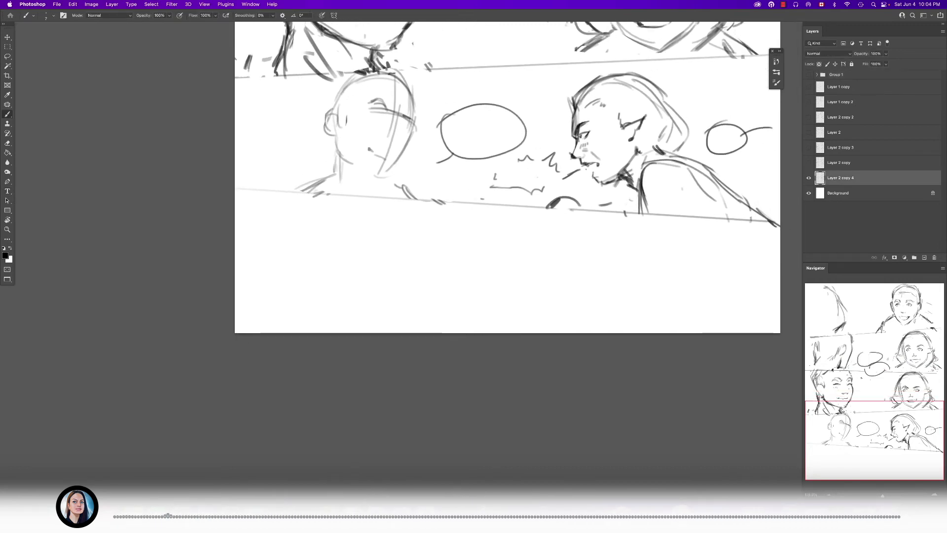
pyautogui.moveTo(494, 224)
pyautogui.mouseDown()
pyautogui.moveTo(515, 215)
pyautogui.moveTo(549, 221)
pyautogui.moveTo(587, 271)
pyautogui.moveTo(578, 279)
pyautogui.mouseUp()
pyautogui.moveTo(518, 213)
pyautogui.mouseDown()
pyautogui.moveTo(506, 295)
pyautogui.moveTo(542, 298)
pyautogui.moveTo(586, 277)
pyautogui.mouseUp()
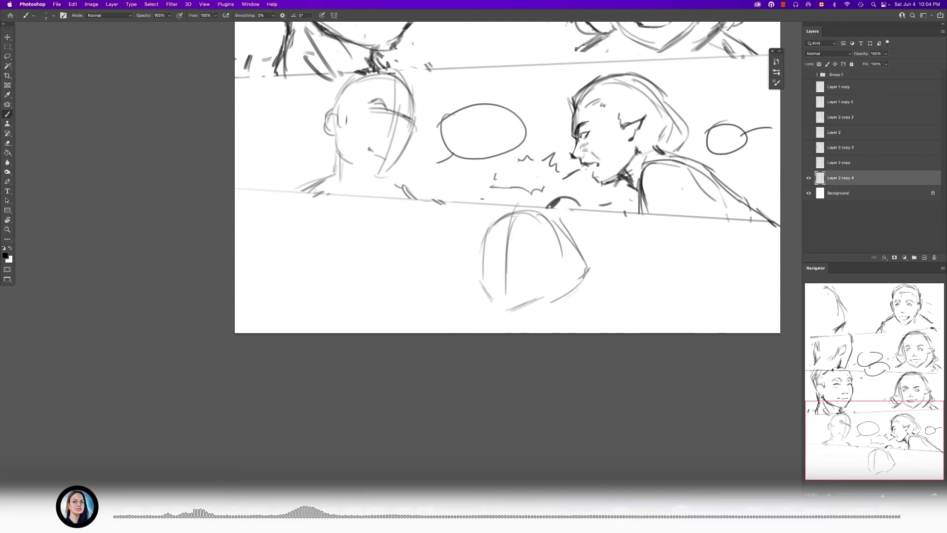
pyautogui.moveTo(484, 273); pyautogui.dragTo(496, 222)
pyautogui.moveTo(572, 294)
pyautogui.mouseDown()
pyautogui.moveTo(600, 312)
pyautogui.moveTo(599, 326)
pyautogui.mouseUp()
pyautogui.press('super+z')
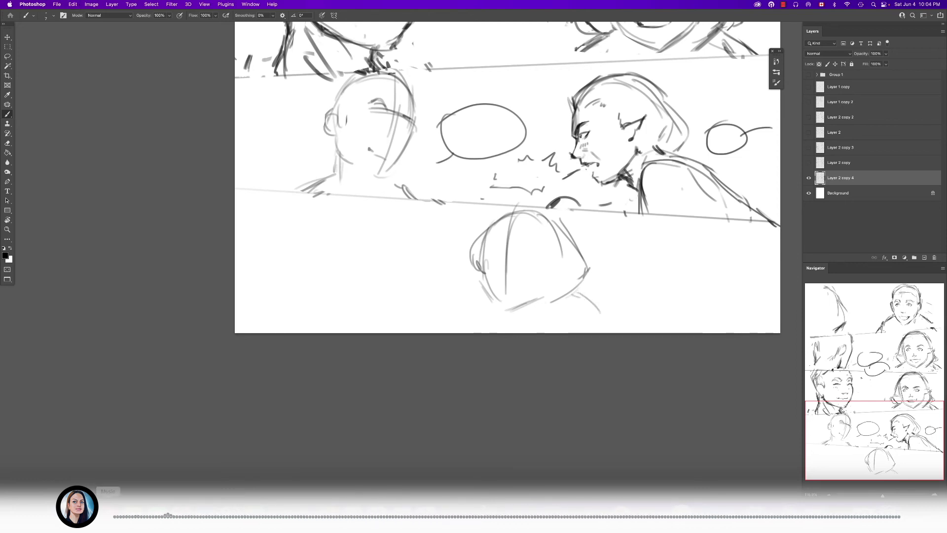
# - Preview 10-07.psd from the Chapter 10 folder in Finder and return to the comic page in Photoshop
pyautogui.click(58, 511)
pyautogui.click(426, 310)
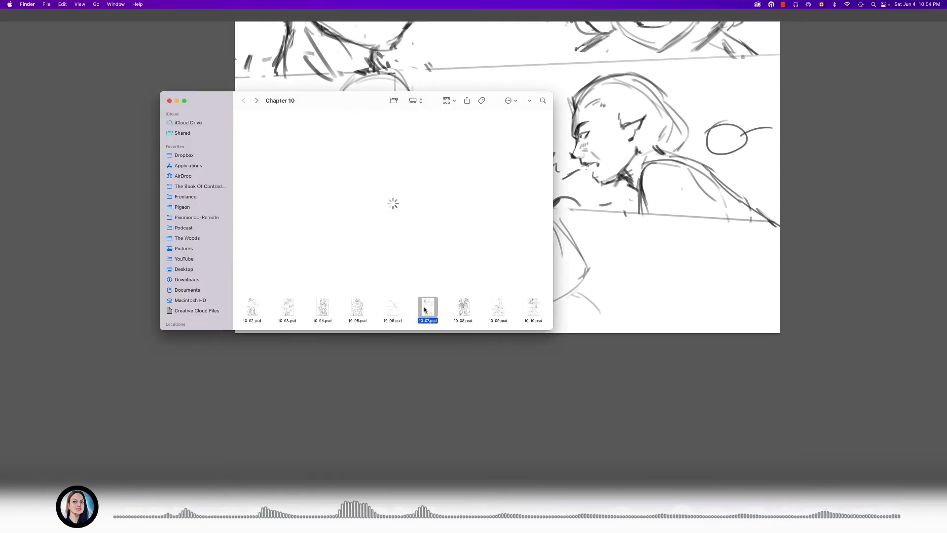
pyautogui.press('space')
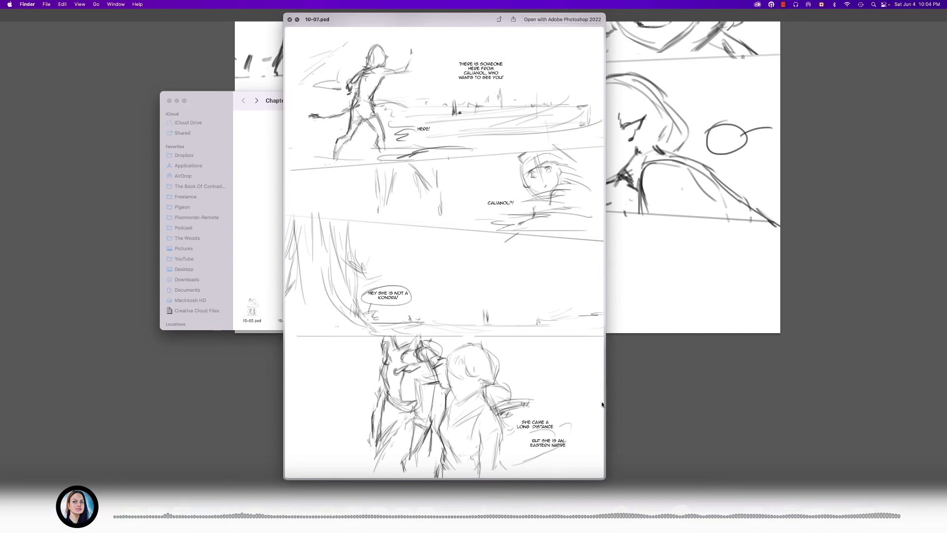
pyautogui.click(653, 385)
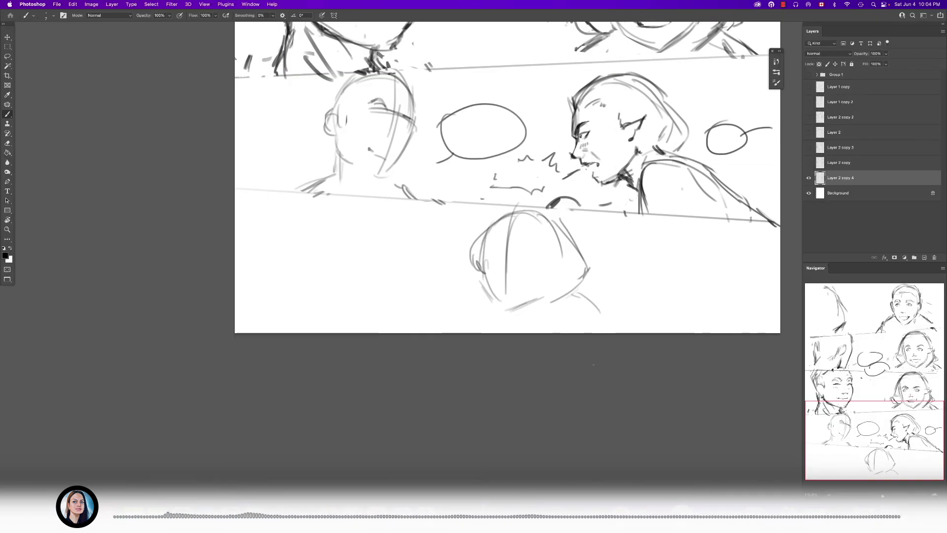
# - Add outline and collar strokes to the side of the new bottom head, and erase stray marks
pyautogui.scroll(-3, 542, 349)
pyautogui.scroll(2, 521, 323)
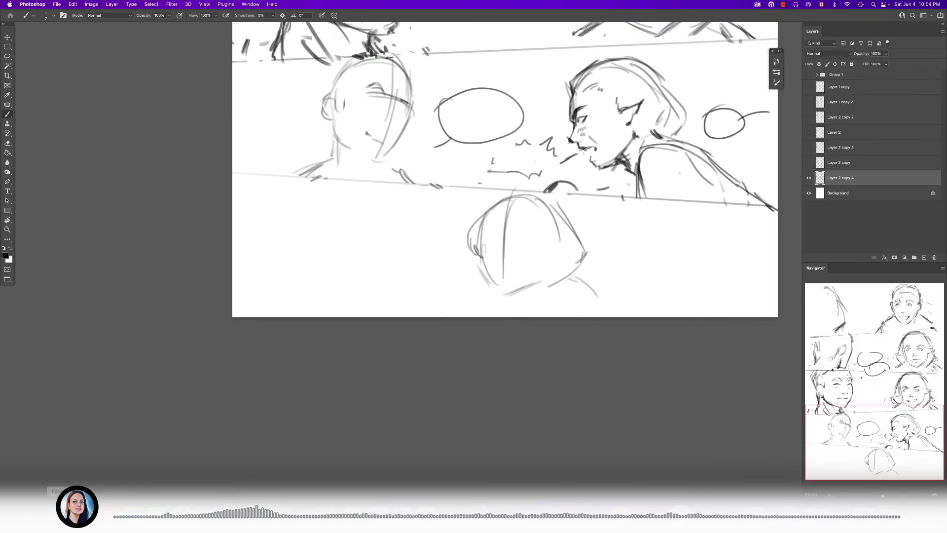
pyautogui.scroll(2, 542, 271)
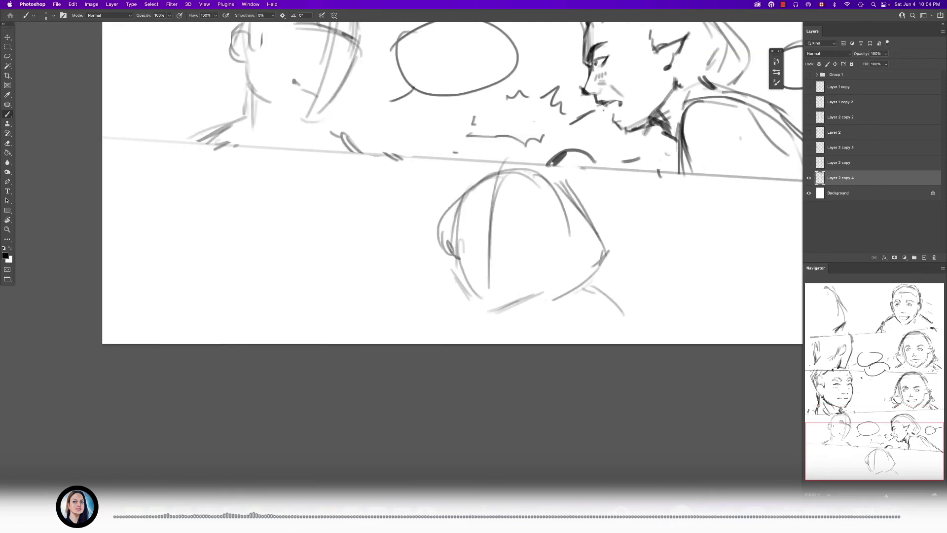
pyautogui.moveTo(458, 189); pyautogui.dragTo(436, 242)
pyautogui.moveTo(436, 230)
pyautogui.mouseDown()
pyautogui.moveTo(478, 311)
pyautogui.moveTo(477, 302)
pyautogui.mouseUp()
pyautogui.scroll(1, 480, 273)
pyautogui.moveTo(507, 329)
pyautogui.mouseDown()
pyautogui.moveTo(546, 298)
pyautogui.moveTo(494, 330)
pyautogui.moveTo(539, 296)
pyautogui.moveTo(488, 270)
pyautogui.mouseUp()
pyautogui.press('e')
pyautogui.moveTo(552, 232); pyautogui.dragTo(565, 241)
# - Lasso the upper three panels and scale them down slightly toward the top of the page
pyautogui.scroll(-4, 565, 241)
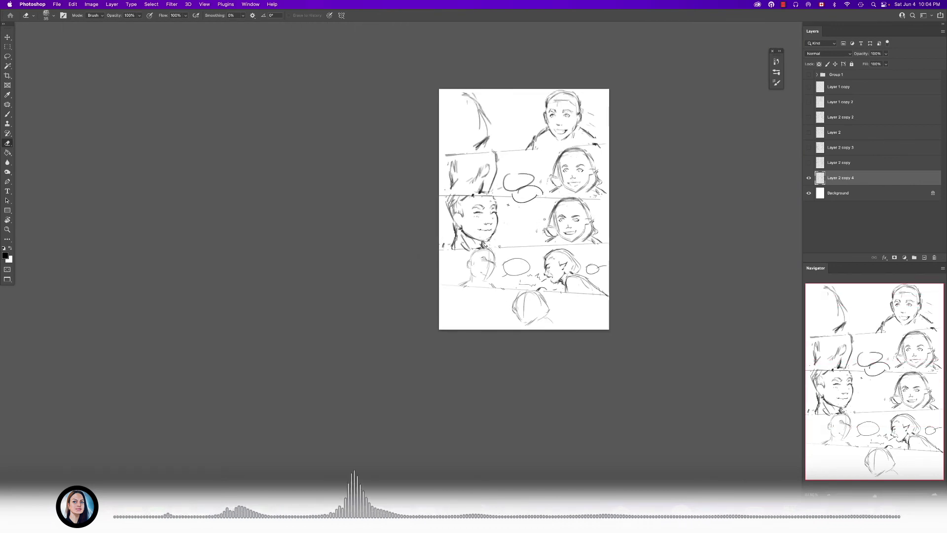
pyautogui.scroll(5, 536, 167)
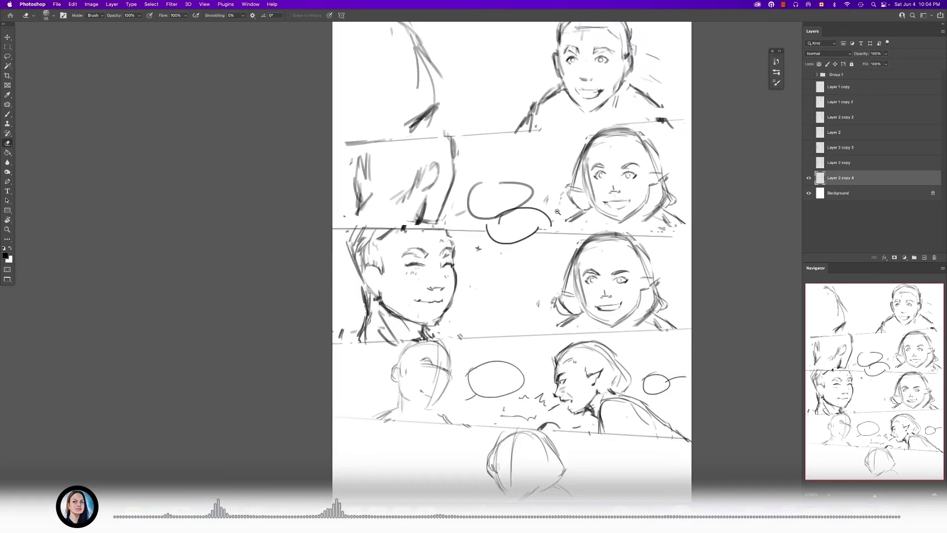
pyautogui.scroll(-5, 538, 279)
pyautogui.press('l')
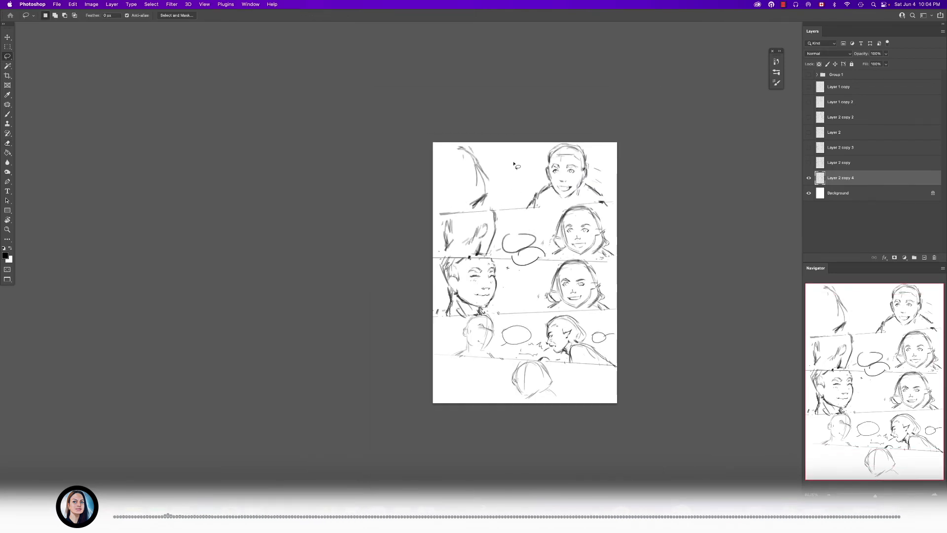
pyautogui.moveTo(436, 327)
pyautogui.mouseDown()
pyautogui.moveTo(504, 314)
pyautogui.moveTo(636, 317)
pyautogui.moveTo(498, 131)
pyautogui.moveTo(434, 315)
pyautogui.mouseUp()
pyautogui.press('super+t')
pyautogui.moveTo(618, 143); pyautogui.dragTo(605, 155)
pyautogui.moveTo(576, 209); pyautogui.dragTo(580, 200)
pyautogui.moveTo(607, 307); pyautogui.dragTo(604, 304)
pyautogui.press('Return')
pyautogui.press('super+d')
# - Lasso the fourth panel and the bottom head, and move them up to close the gap under the third panel
pyautogui.scroll(4, 598, 237)
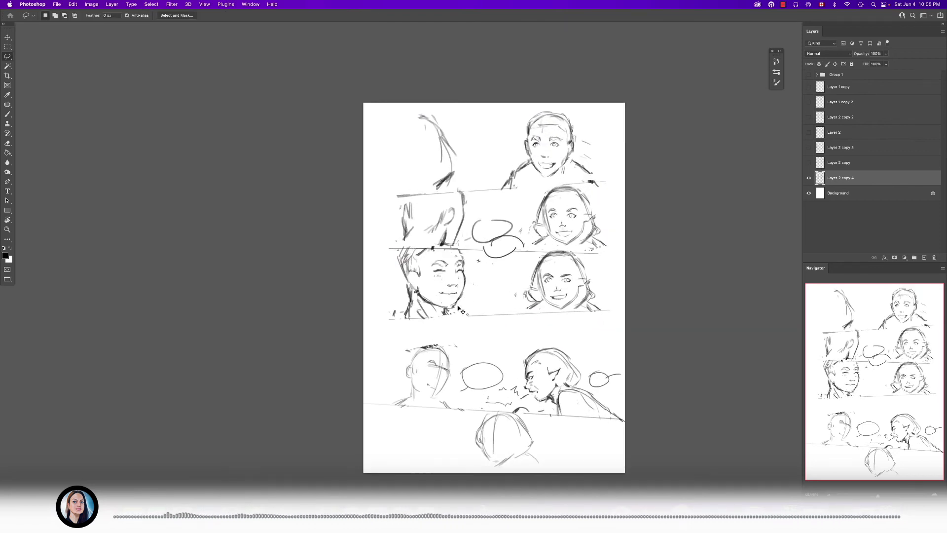
pyautogui.moveTo(492, 325)
pyautogui.mouseDown()
pyautogui.moveTo(457, 326)
pyautogui.moveTo(758, 385)
pyautogui.moveTo(495, 323)
pyautogui.mouseUp()
pyautogui.moveTo(556, 384); pyautogui.dragTo(556, 362)
pyautogui.press('super+d')
pyautogui.moveTo(542, 400); pyautogui.dragTo(559, 320)
pyautogui.scroll(4, 544, 348)
# - Sketch sloping shoulders and a collar under the bottom head, erasing the rough collar strokes
pyautogui.press('b')
pyautogui.scroll(3, 552, 311)
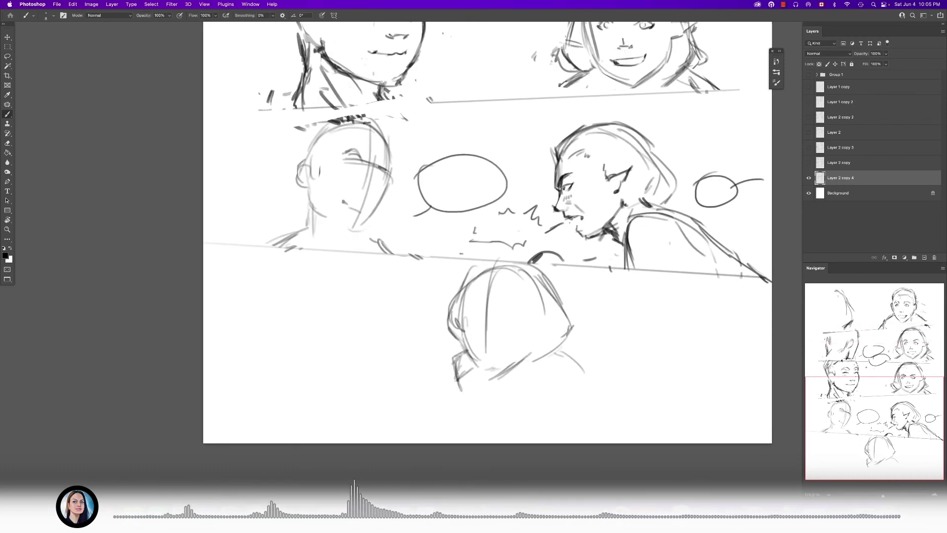
pyautogui.press('e')
pyautogui.moveTo(449, 359)
pyautogui.mouseDown()
pyautogui.moveTo(421, 396)
pyautogui.moveTo(461, 391)
pyautogui.mouseUp()
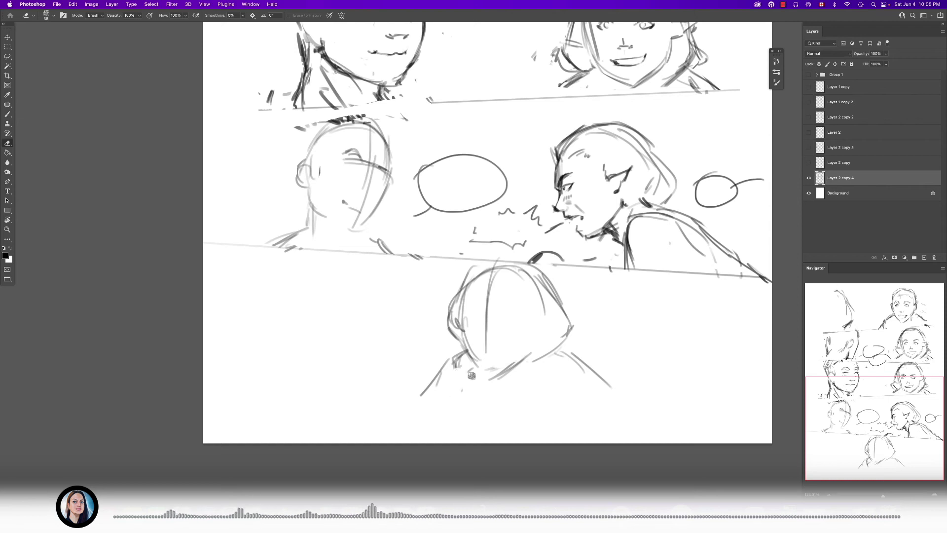
pyautogui.moveTo(444, 357)
pyautogui.mouseDown()
pyautogui.moveTo(435, 381)
pyautogui.moveTo(447, 389)
pyautogui.mouseUp()
pyautogui.press('b')
pyautogui.scroll(1, 489, 329)
pyautogui.scroll(2, 489, 329)
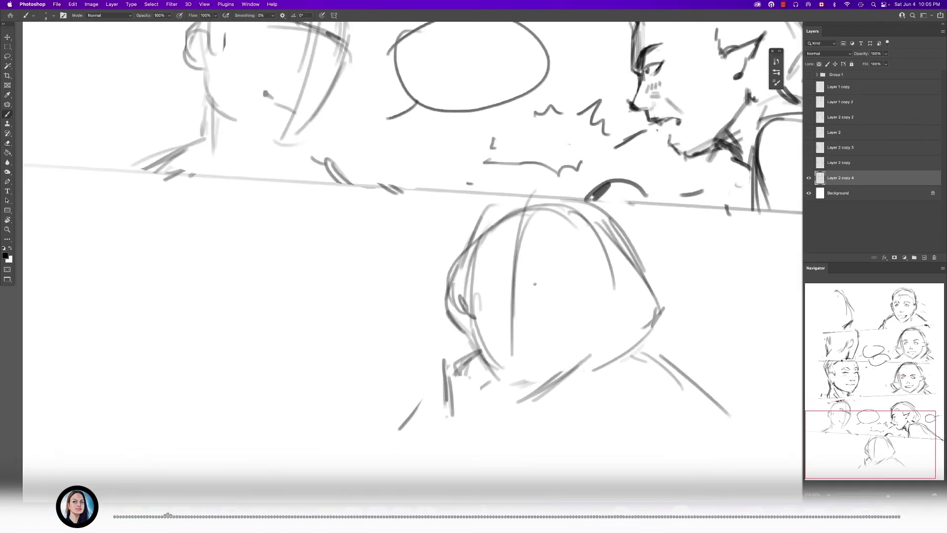
pyautogui.scroll(-4, 532, 276)
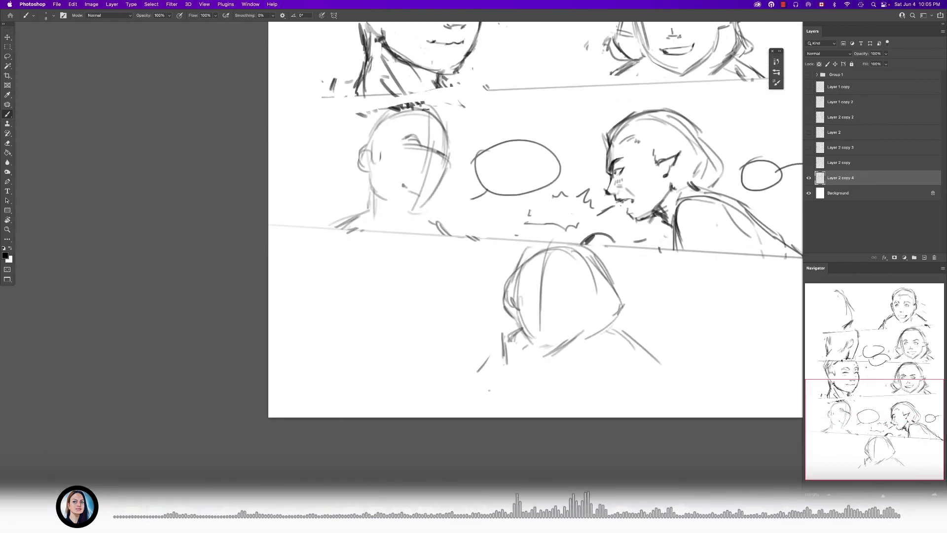
pyautogui.scroll(-5, 543, 331)
pyautogui.scroll(4, 566, 353)
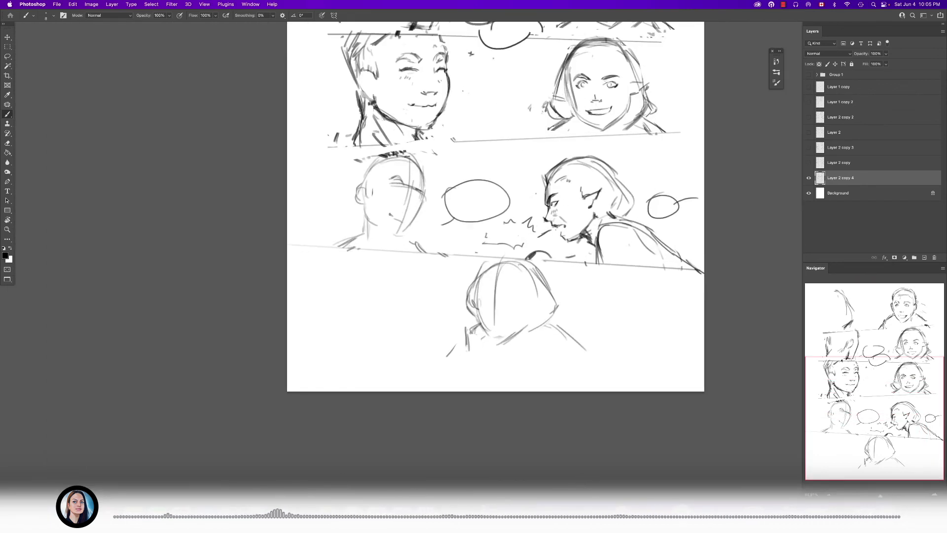
pyautogui.moveTo(516, 181)
pyautogui.mouseDown()
pyautogui.moveTo(536, 192)
pyautogui.moveTo(488, 152)
pyautogui.mouseUp()
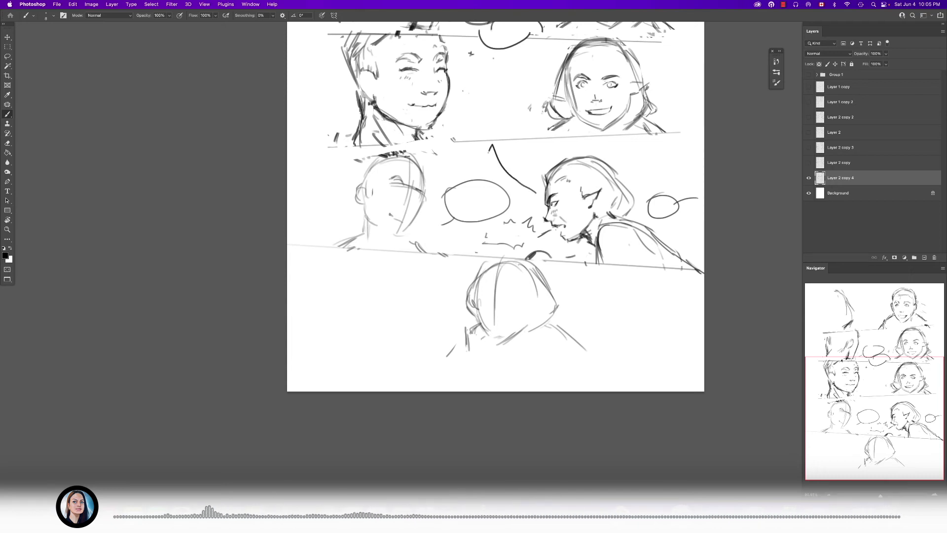
pyautogui.press('super+z')
pyautogui.press('super+z')
pyautogui.moveTo(364, 231); pyautogui.dragTo(470, 231)
pyautogui.moveTo(364, 231)
pyautogui.mouseDown()
pyautogui.moveTo(316, 214)
pyautogui.moveTo(331, 224)
pyautogui.moveTo(330, 211)
pyautogui.mouseUp()
pyautogui.press('z')
pyautogui.press('super+z')
pyautogui.press('super+z')
pyautogui.press('super+z')
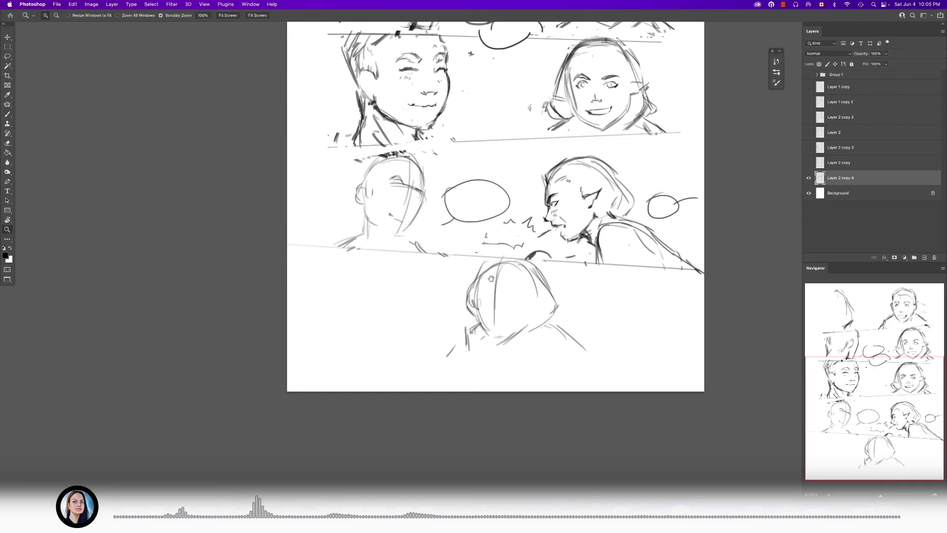
# - Erase the collar strokes beside the bottom head and the old guideline inside its face
pyautogui.click(512, 313)
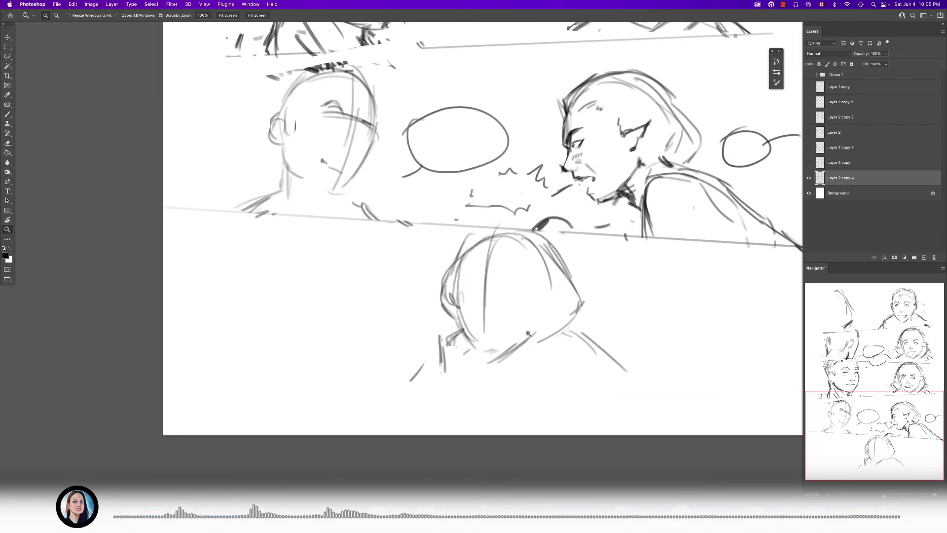
pyautogui.press('e')
pyautogui.moveTo(444, 331); pyautogui.dragTo(451, 355)
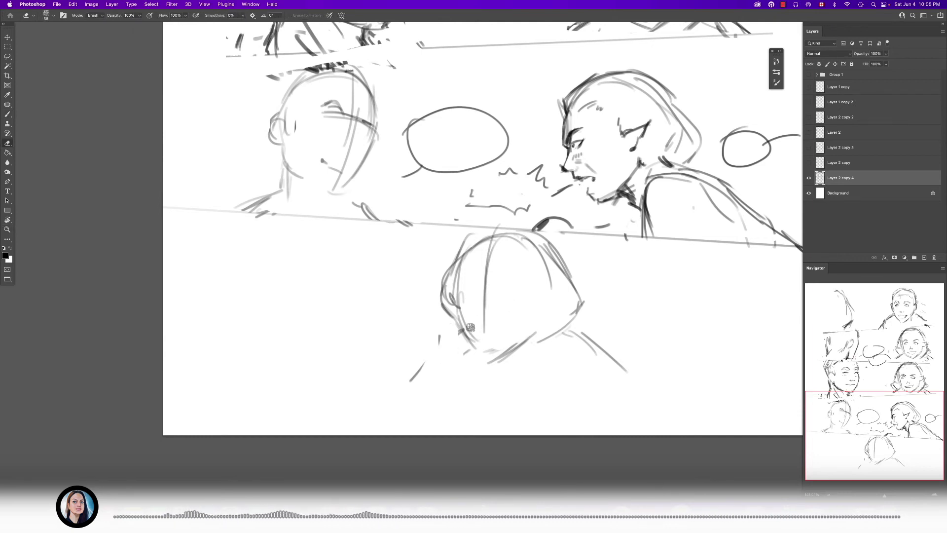
pyautogui.moveTo(478, 292); pyautogui.dragTo(495, 350)
# - Redraw the bottom head's vertical guideline and pointed chin, and add a short stroke at the far cheek
pyautogui.press('b')
pyautogui.moveTo(493, 305)
pyautogui.mouseDown()
pyautogui.moveTo(497, 241)
pyautogui.moveTo(496, 329)
pyautogui.mouseUp()
pyautogui.moveTo(492, 247)
pyautogui.mouseDown()
pyautogui.moveTo(494, 306)
pyautogui.moveTo(472, 325)
pyautogui.moveTo(483, 352)
pyautogui.mouseUp()
pyautogui.moveTo(467, 320)
pyautogui.mouseDown()
pyautogui.moveTo(516, 360)
pyautogui.moveTo(541, 347)
pyautogui.moveTo(470, 336)
pyautogui.moveTo(465, 347)
pyautogui.moveTo(543, 335)
pyautogui.moveTo(552, 320)
pyautogui.mouseUp()
pyautogui.press('e')
pyautogui.press('b')
pyautogui.press('e')
pyautogui.press('b')
pyautogui.moveTo(552, 311); pyautogui.dragTo(567, 309)
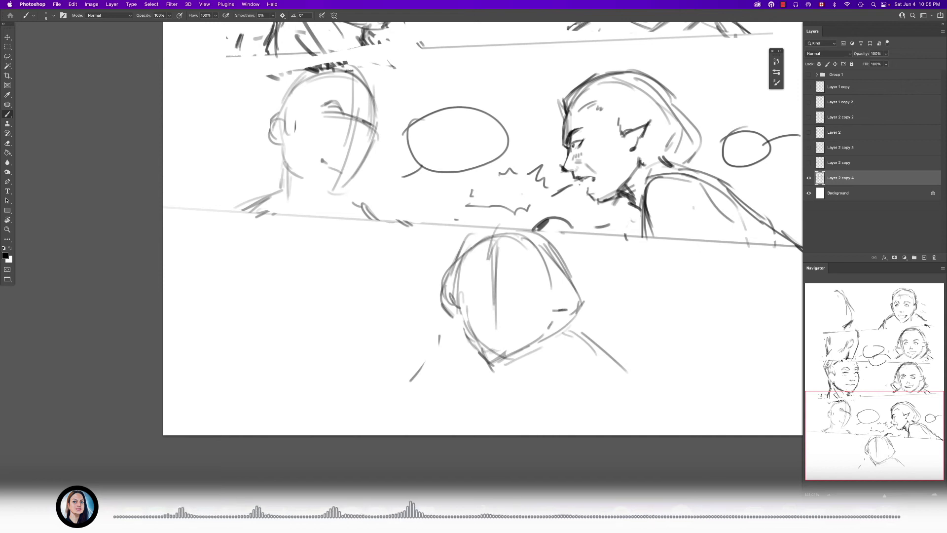
# - Draw both shoulders of the bottom figure with darker strokes and short clothing folds
pyautogui.moveTo(442, 343); pyautogui.dragTo(447, 379)
pyautogui.moveTo(583, 332); pyautogui.dragTo(643, 375)
pyautogui.moveTo(609, 347); pyautogui.dragTo(636, 375)
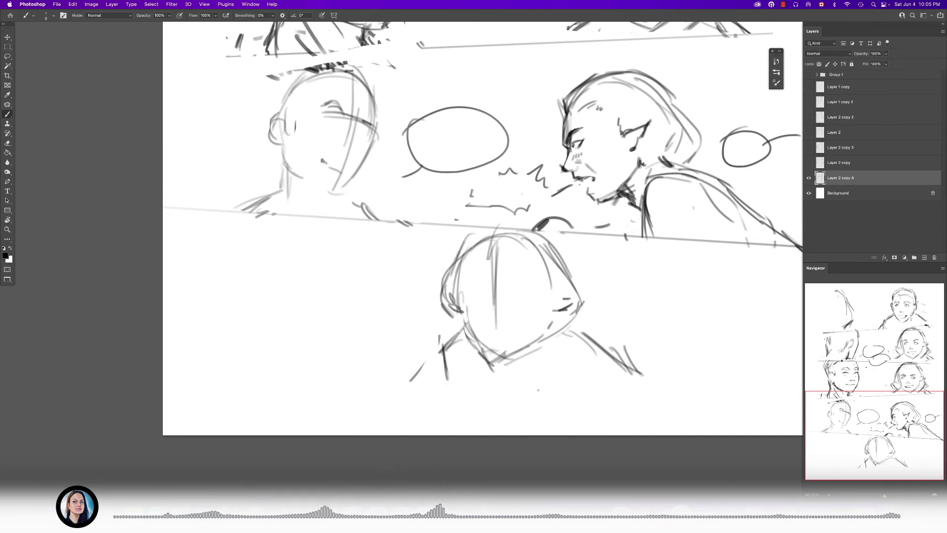
pyautogui.moveTo(585, 350); pyautogui.dragTo(593, 372)
pyautogui.moveTo(592, 339); pyautogui.dragTo(606, 369)
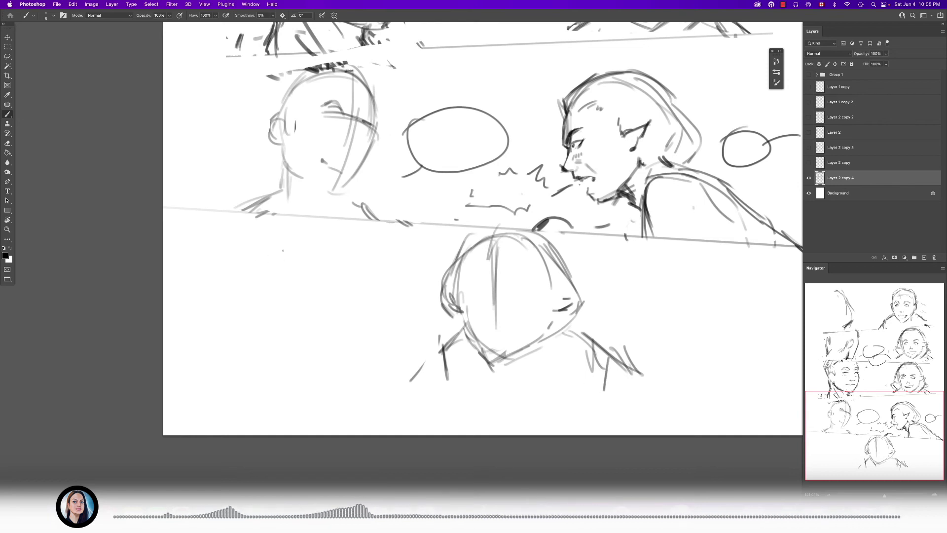
# - Sketch a second, front-facing oval head with a centre guideline and shoulders to the left of the bottom figure
pyautogui.moveTo(402, 283)
pyautogui.mouseDown()
pyautogui.moveTo(382, 275)
pyautogui.moveTo(314, 289)
pyautogui.mouseUp()
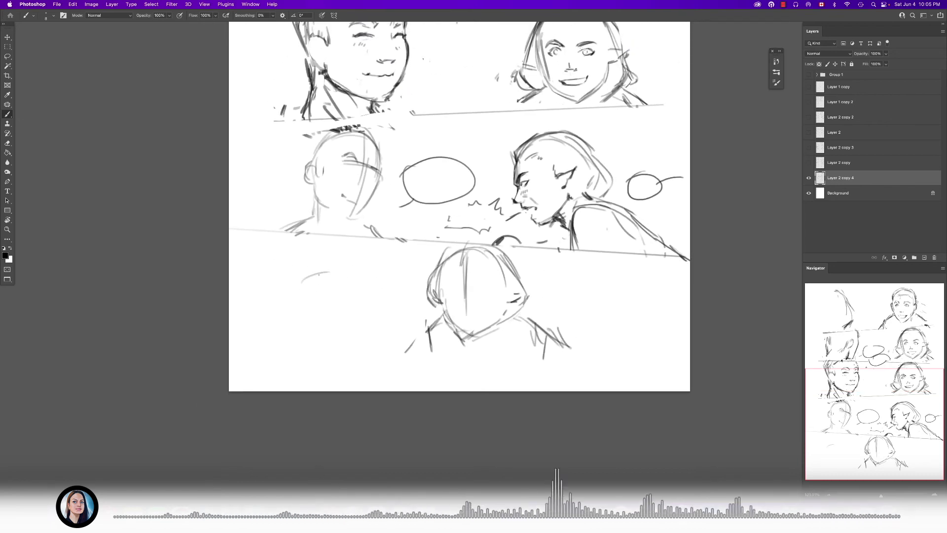
pyautogui.press('e')
pyautogui.moveTo(335, 263)
pyautogui.mouseDown()
pyautogui.moveTo(326, 268)
pyautogui.moveTo(360, 288)
pyautogui.mouseUp()
pyautogui.press('b')
pyautogui.moveTo(300, 275)
pyautogui.mouseDown()
pyautogui.moveTo(361, 278)
pyautogui.moveTo(295, 286)
pyautogui.moveTo(343, 354)
pyautogui.moveTo(364, 316)
pyautogui.mouseUp()
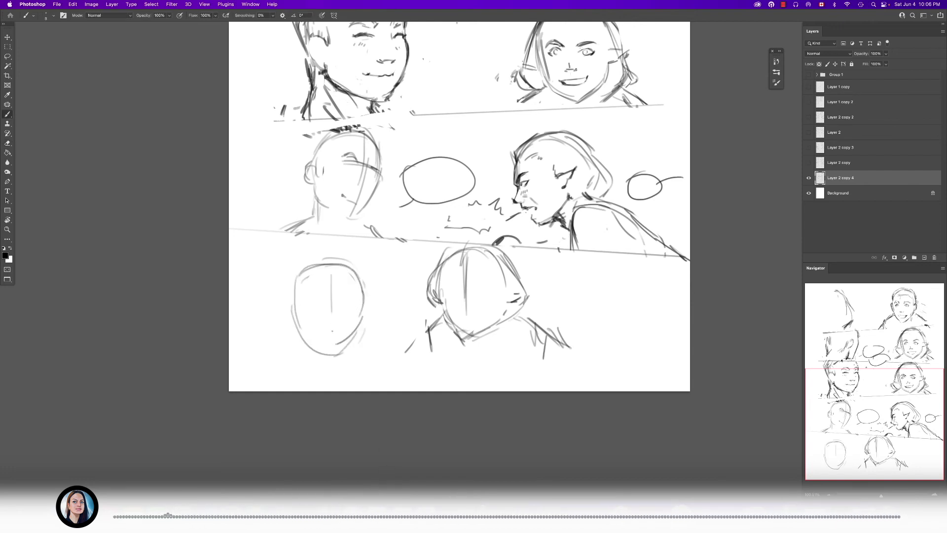
pyautogui.moveTo(358, 336); pyautogui.dragTo(393, 361)
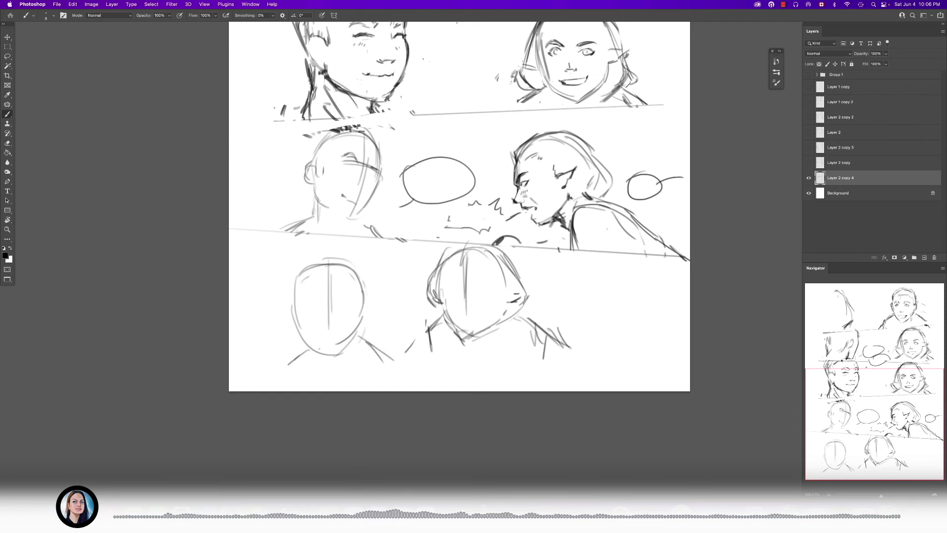
pyautogui.scroll(-2, 433, 312)
pyautogui.press('l')
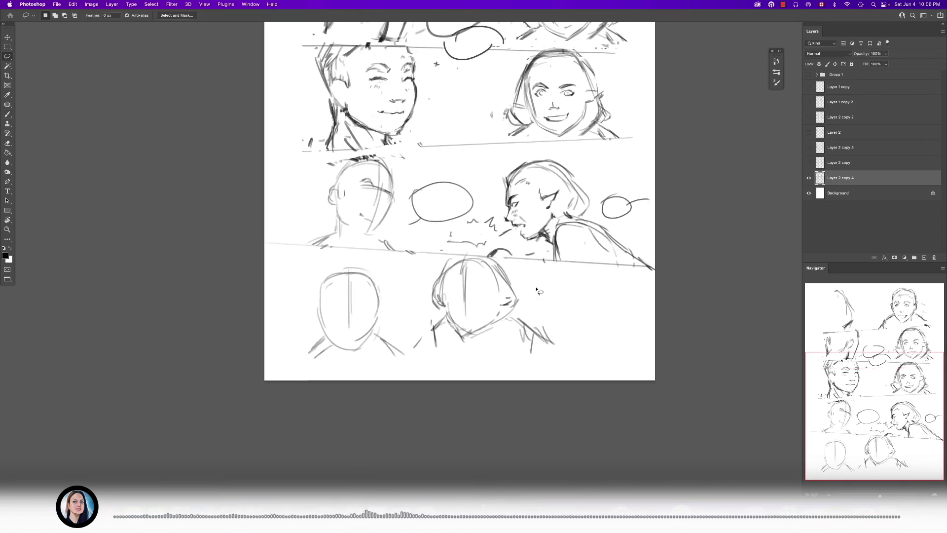
# - Shift both bottom-panel heads to the right, and lower the right-hand head slightly on its own
pyautogui.moveTo(499, 257)
pyautogui.mouseDown()
pyautogui.moveTo(416, 279)
pyautogui.moveTo(419, 389)
pyautogui.moveTo(543, 284)
pyautogui.mouseUp()
pyautogui.moveTo(494, 319); pyautogui.dragTo(531, 320)
pyautogui.moveTo(557, 276); pyautogui.dragTo(536, 262)
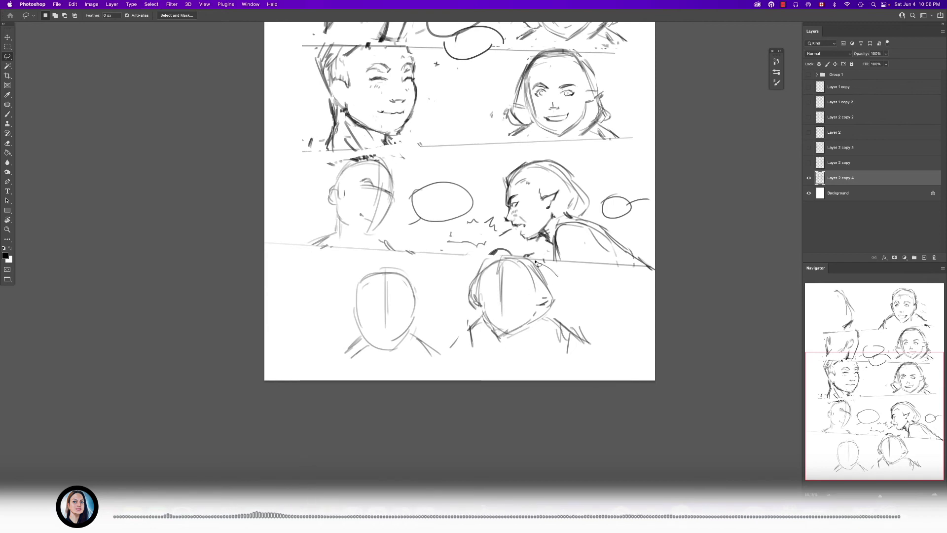
pyautogui.moveTo(473, 267)
pyautogui.mouseDown()
pyautogui.moveTo(608, 377)
pyautogui.moveTo(559, 284)
pyautogui.mouseUp()
pyautogui.moveTo(540, 329); pyautogui.dragTo(541, 339)
pyautogui.press('super+d')
# - Strengthen the vertical guideline of the front-facing bottom head and sketch horizontal eye lines across the head beside it
pyautogui.moveTo(473, 327); pyautogui.dragTo(494, 340)
pyautogui.moveTo(494, 340)
pyautogui.mouseDown()
pyautogui.moveTo(527, 283)
pyautogui.moveTo(501, 283)
pyautogui.mouseUp()
pyautogui.moveTo(402, 207); pyautogui.dragTo(401, 282)
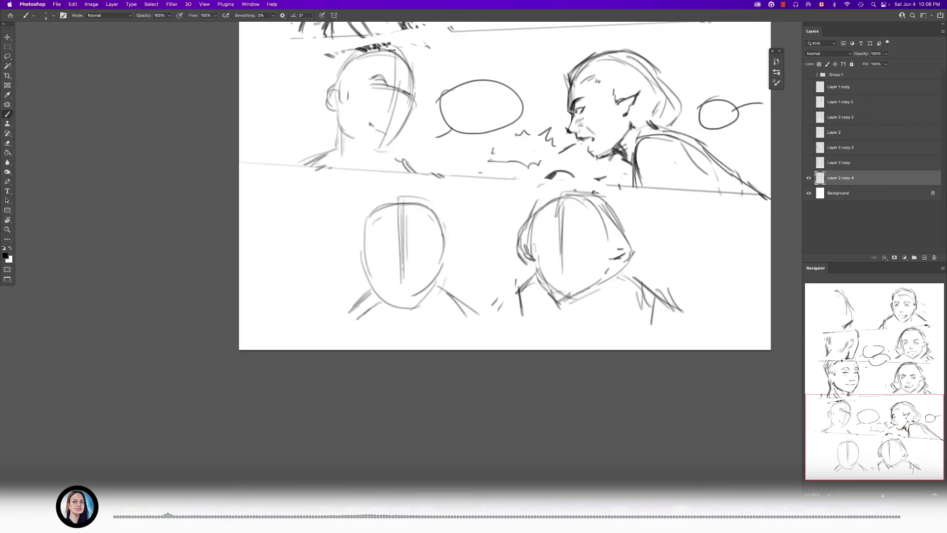
pyautogui.moveTo(540, 247); pyautogui.dragTo(640, 217)
pyautogui.moveTo(560, 228); pyautogui.dragTo(608, 227)
pyautogui.moveTo(489, 305); pyautogui.dragTo(451, 270)
# - Move the right-hand bottom head further right and the front-facing head slightly left to widen the gap between them
pyautogui.press('l')
pyautogui.moveTo(573, 241)
pyautogui.mouseDown()
pyautogui.moveTo(468, 308)
pyautogui.moveTo(571, 238)
pyautogui.mouseUp()
pyautogui.moveTo(565, 303); pyautogui.dragTo(584, 305)
pyautogui.press('super+d')
pyautogui.press('super+f')
pyautogui.moveTo(468, 290); pyautogui.dragTo(507, 275)
pyautogui.click(5, 62)
pyautogui.moveTo(389, 221)
pyautogui.mouseDown()
pyautogui.moveTo(497, 338)
pyautogui.moveTo(485, 253)
pyautogui.mouseUp()
pyautogui.moveTo(436, 292); pyautogui.dragTo(430, 286)
pyautogui.moveTo(426, 226); pyautogui.dragTo(422, 220)
# - Extend both shoulders of the front-facing bottom figure and add zigzag folds on the sleeve
pyautogui.press('b')
pyautogui.press('super+d')
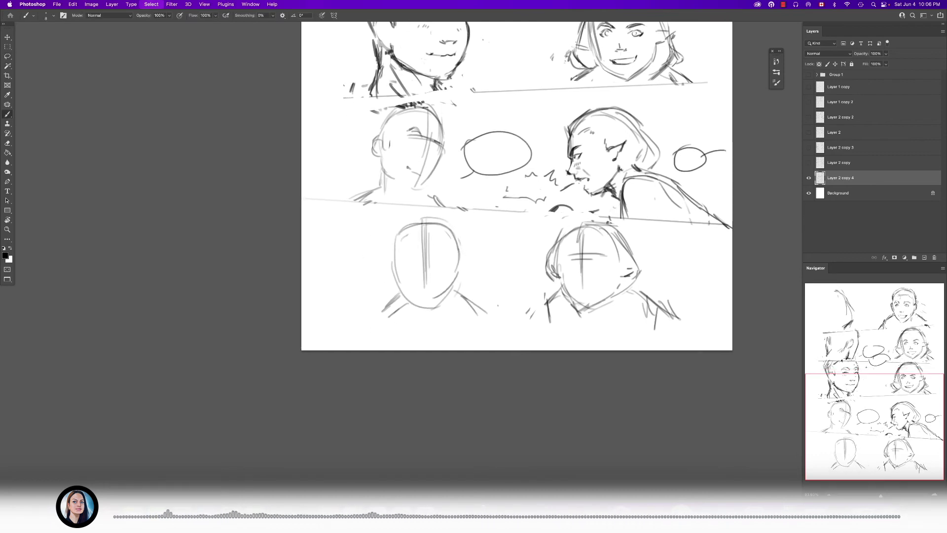
pyautogui.moveTo(439, 299); pyautogui.dragTo(471, 299)
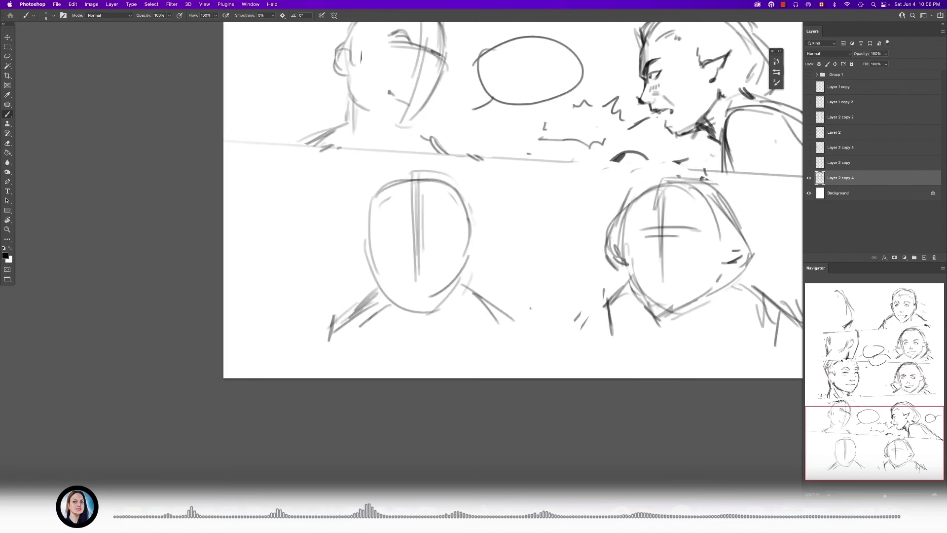
pyautogui.moveTo(515, 306); pyautogui.dragTo(558, 351)
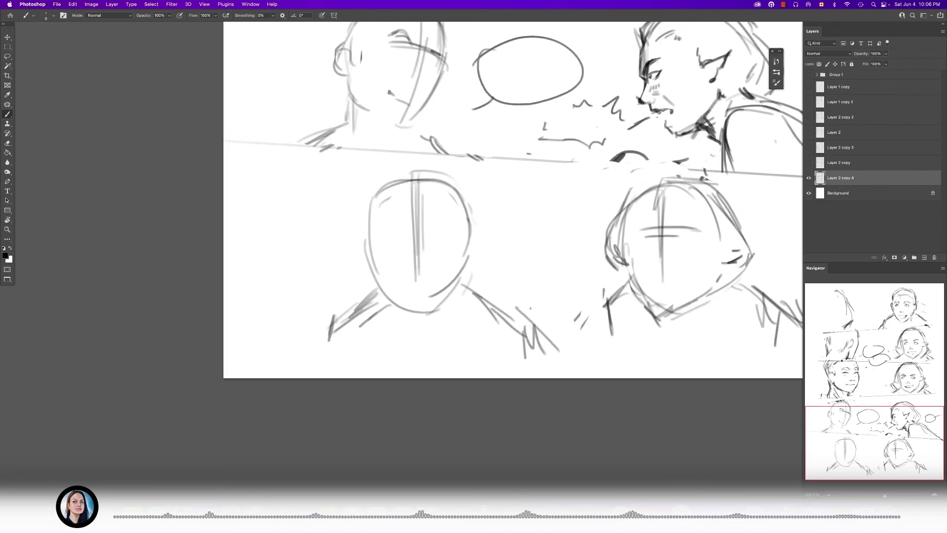
# - Erase the front-facing figure, head and shoulders, from the bottom panel with a larger eraser
pyautogui.press('e')
pyautogui.press(']')
pyautogui.moveTo(416, 222)
pyautogui.mouseDown()
pyautogui.moveTo(418, 248)
pyautogui.moveTo(373, 254)
pyautogui.moveTo(418, 207)
pyautogui.mouseUp()
pyautogui.moveTo(345, 338); pyautogui.dragTo(333, 365)
pyautogui.press(']')
pyautogui.press(']')
pyautogui.press(']')
pyautogui.press(']')
pyautogui.moveTo(394, 226)
pyautogui.mouseDown()
pyautogui.moveTo(398, 275)
pyautogui.moveTo(414, 312)
pyautogui.moveTo(460, 330)
pyautogui.moveTo(502, 383)
pyautogui.mouseUp()
# - Copy the left-hand head and shoulders from the fourth panel to a new layer and place the copy in the bottom panel
pyautogui.press('l')
pyautogui.scroll(3, 480, 235)
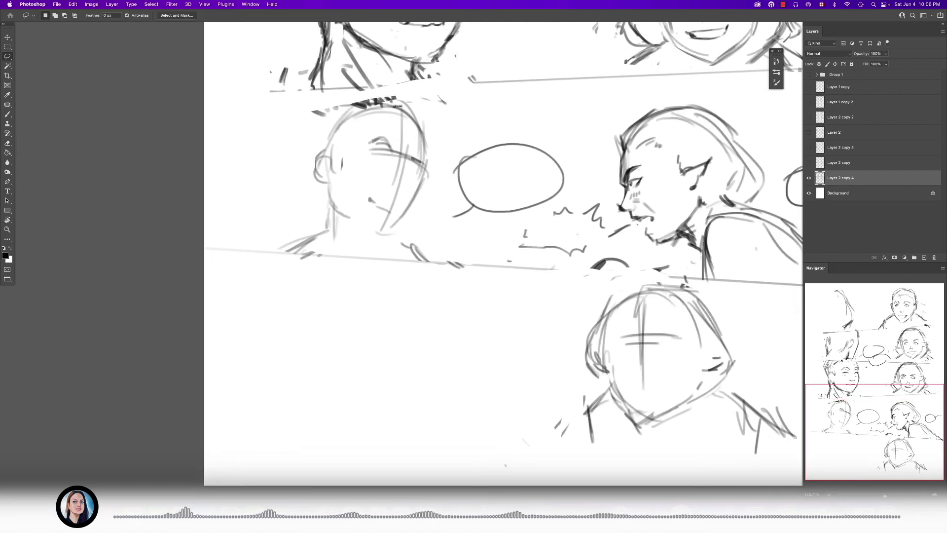
pyautogui.moveTo(333, 95)
pyautogui.mouseDown()
pyautogui.moveTo(432, 98)
pyautogui.moveTo(421, 208)
pyautogui.mouseUp()
pyautogui.moveTo(382, 250); pyautogui.dragTo(299, 105)
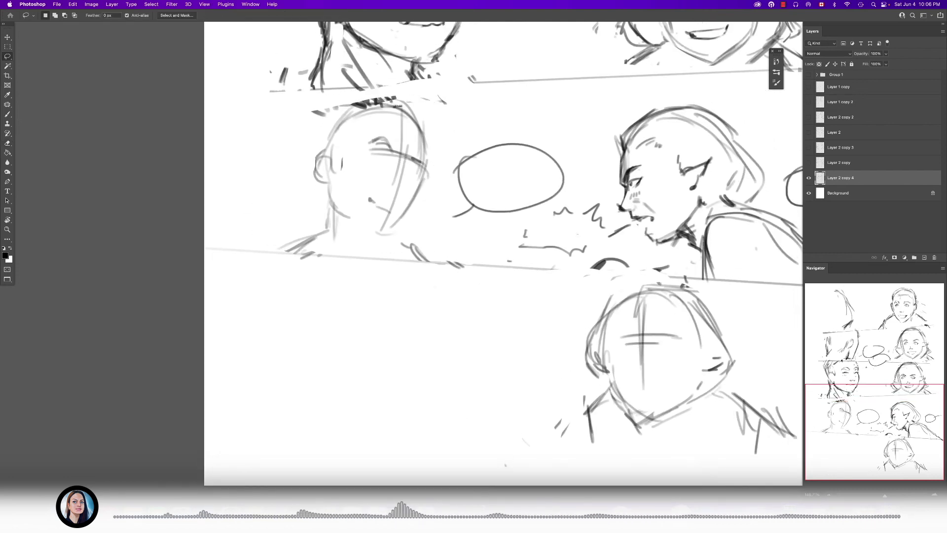
pyautogui.press('super+j')
pyautogui.moveTo(402, 185)
pyautogui.mouseDown()
pyautogui.moveTo(466, 311)
pyautogui.moveTo(452, 360)
pyautogui.moveTo(442, 357)
pyautogui.mouseUp()
# - Erase part of the brow guideline and far cheek contour on the copied bottom-panel head
pyautogui.press('e')
pyautogui.scroll(3, 423, 322)
pyautogui.moveTo(394, 285); pyautogui.dragTo(337, 292)
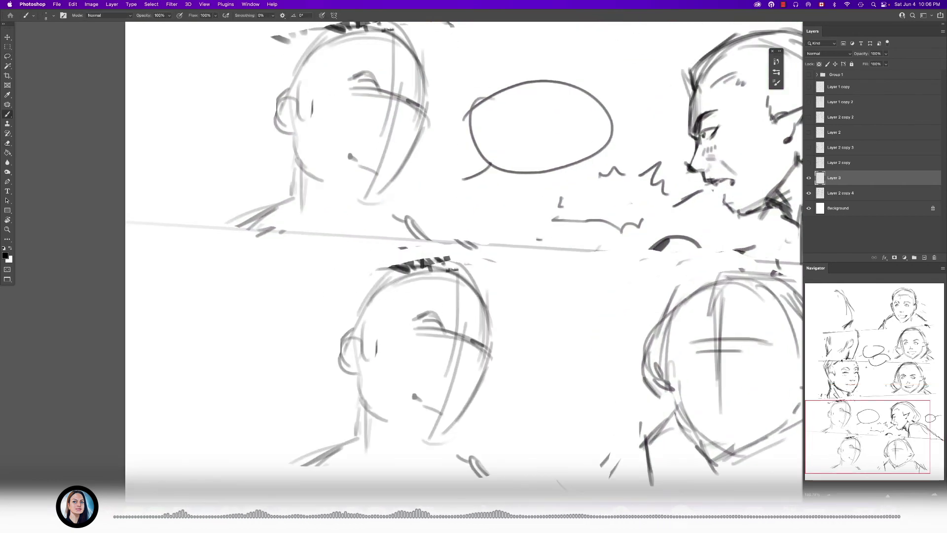
pyautogui.moveTo(424, 333); pyautogui.dragTo(429, 336)
pyautogui.moveTo(479, 352); pyautogui.dragTo(457, 341)
# - Draw both eyebrows and the near eye with its iris on the copied bottom-panel head
pyautogui.press('b')
pyautogui.scroll(3, 458, 340)
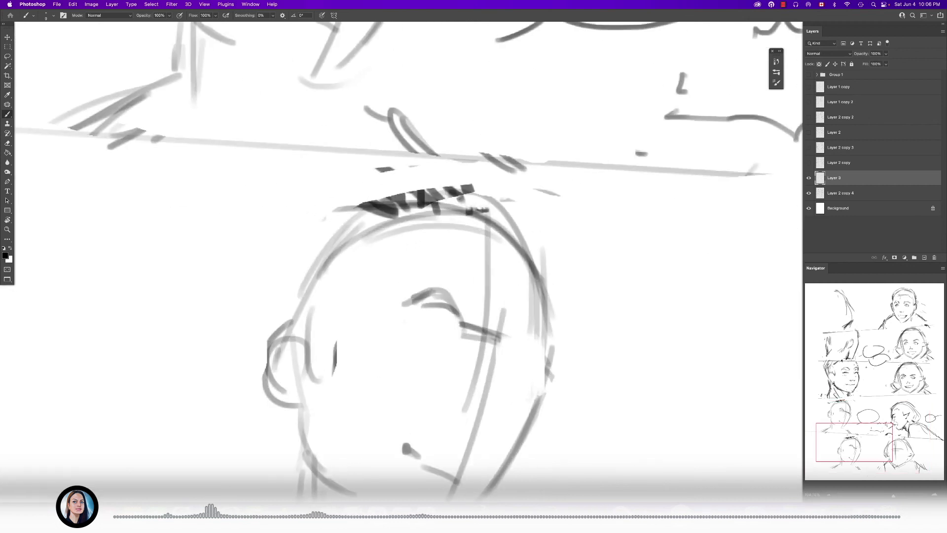
pyautogui.moveTo(404, 299); pyautogui.dragTo(461, 303)
pyautogui.moveTo(505, 332)
pyautogui.mouseDown()
pyautogui.moveTo(540, 356)
pyautogui.moveTo(581, 245)
pyautogui.mouseUp()
pyautogui.moveTo(495, 222)
pyautogui.mouseDown()
pyautogui.moveTo(474, 204)
pyautogui.moveTo(448, 213)
pyautogui.mouseUp()
pyautogui.press('e')
pyautogui.moveTo(461, 349)
pyautogui.mouseDown()
pyautogui.moveTo(508, 348)
pyautogui.moveTo(490, 339)
pyautogui.mouseUp()
pyautogui.press('b')
pyautogui.press('super+z')
pyautogui.scroll(5, 452, 220)
pyautogui.moveTo(446, 207)
pyautogui.mouseDown()
pyautogui.moveTo(461, 197)
pyautogui.moveTo(523, 223)
pyautogui.moveTo(477, 232)
pyautogui.mouseUp()
pyautogui.moveTo(490, 216); pyautogui.dragTo(480, 225)
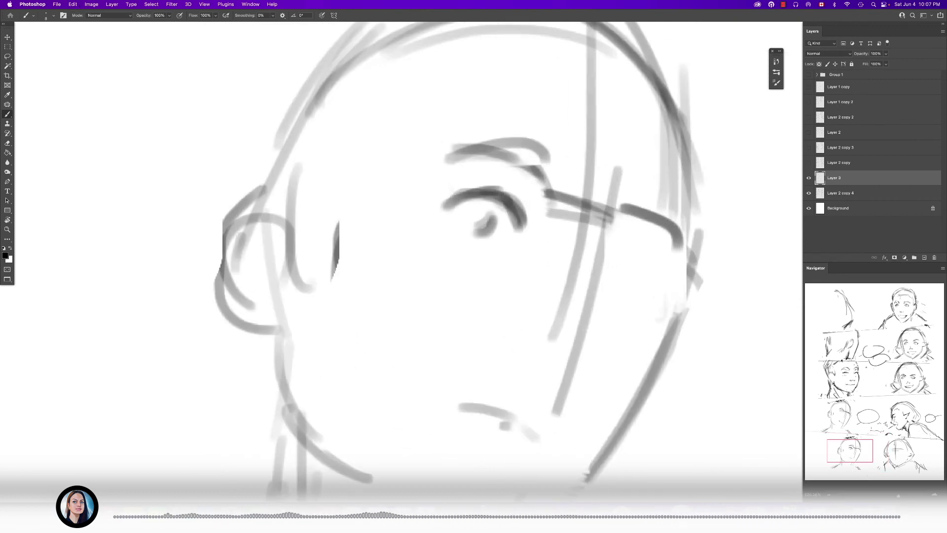
# - Draw the far eye with its iris beside the far cheek of the copied head
pyautogui.scroll(-10, 465, 239)
pyautogui.scroll(9, 478, 244)
pyautogui.press('e')
pyautogui.press('b')
pyautogui.moveTo(537, 232)
pyautogui.mouseDown()
pyautogui.moveTo(569, 239)
pyautogui.moveTo(572, 263)
pyautogui.moveTo(562, 239)
pyautogui.moveTo(541, 246)
pyautogui.mouseUp()
pyautogui.moveTo(444, 181); pyautogui.dragTo(414, 215)
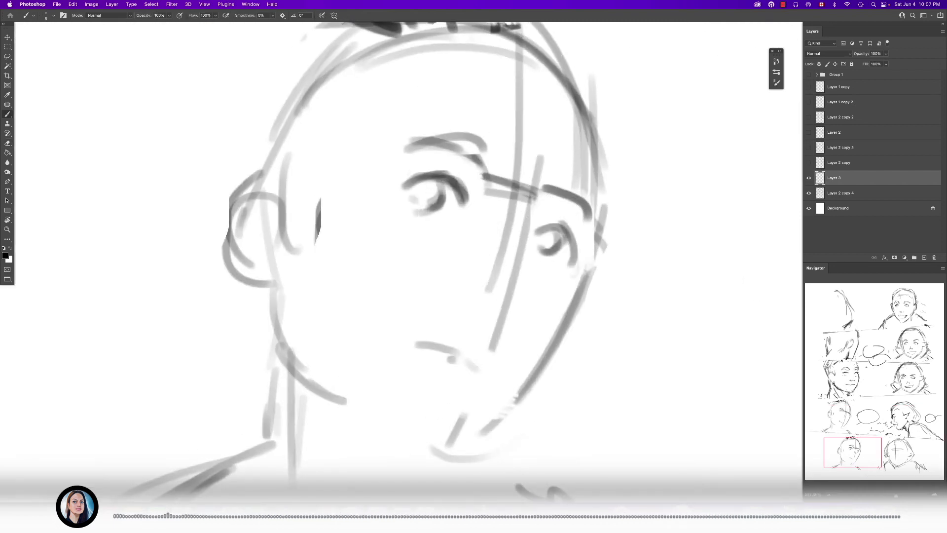
# - Add an outer shoulder stroke and a downward arm line to the left figure in the bottom panel
pyautogui.scroll(-10, 408, 248)
pyautogui.scroll(2, 472, 277)
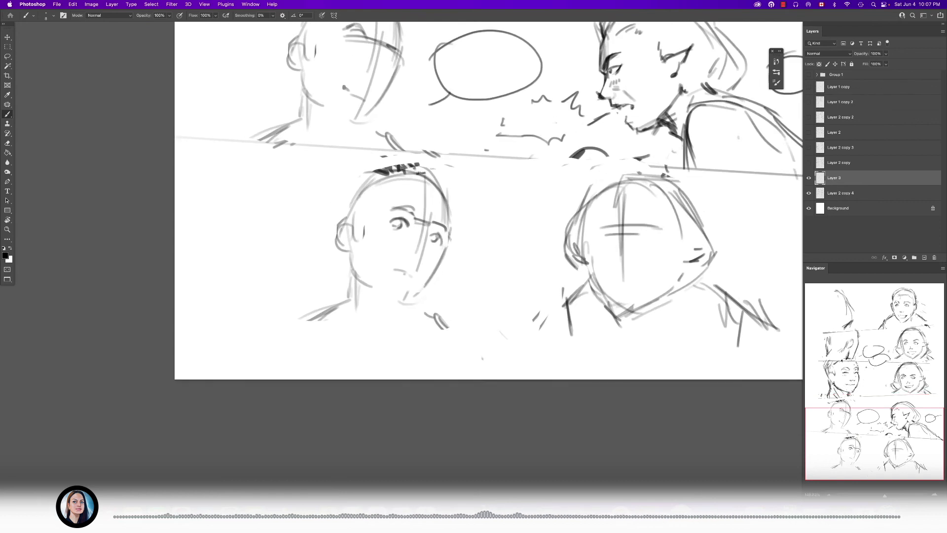
pyautogui.moveTo(289, 320); pyautogui.dragTo(301, 293)
pyautogui.moveTo(444, 247); pyautogui.dragTo(387, 275)
pyautogui.press('e')
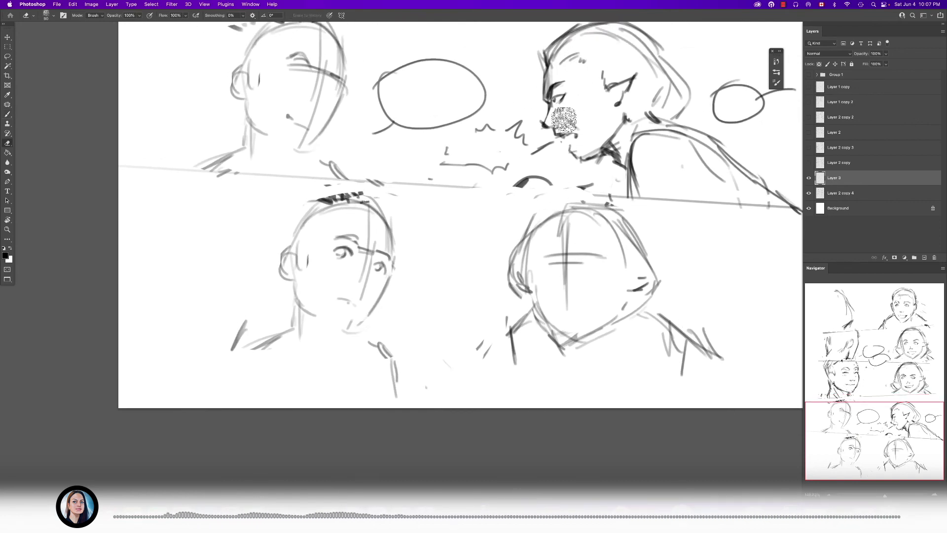
# - Merge the copied head into Layer 2 copy 4 and keep a hidden duplicate of the merged layer
pyautogui.press('super+e')
pyautogui.moveTo(858, 178); pyautogui.dragTo(858, 171)
pyautogui.click(808, 178)
pyautogui.click(849, 192)
# - Erase the faceless right-hand figure from the bottom panel on Layer 2 copy 4
pyautogui.moveTo(586, 255)
pyautogui.mouseDown()
pyautogui.moveTo(531, 273)
pyautogui.moveTo(583, 222)
pyautogui.moveTo(601, 259)
pyautogui.moveTo(607, 345)
pyautogui.moveTo(661, 275)
pyautogui.mouseUp()
pyautogui.press('b')
pyautogui.press('e')
pyautogui.moveTo(666, 235)
pyautogui.mouseDown()
pyautogui.moveTo(533, 289)
pyautogui.moveTo(588, 292)
pyautogui.moveTo(678, 372)
pyautogui.moveTo(581, 426)
pyautogui.mouseUp()
# - Copy the leaning profile figure from the fourth panel to a new layer and place the copy in the bottom panel
pyautogui.press('l')
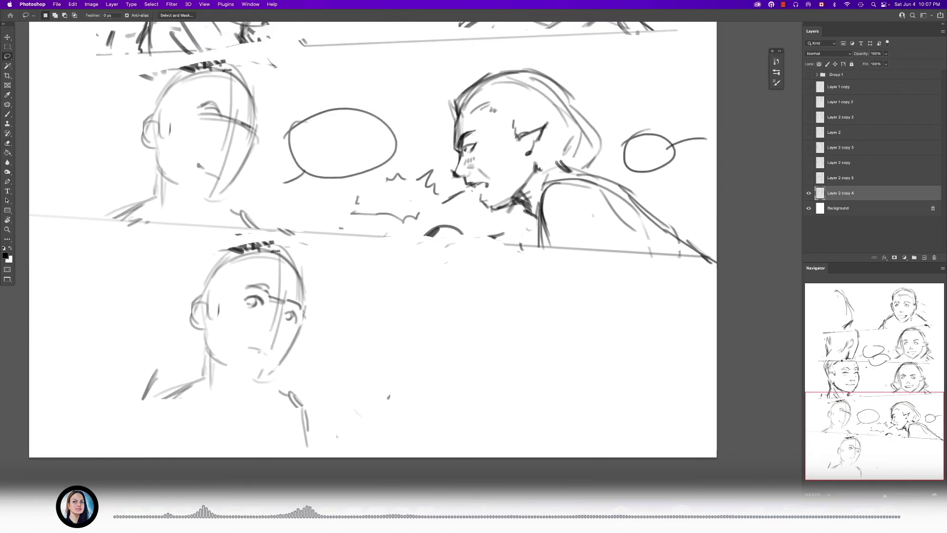
pyautogui.moveTo(479, 50); pyautogui.dragTo(453, 182)
pyautogui.moveTo(503, 233); pyautogui.dragTo(704, 255)
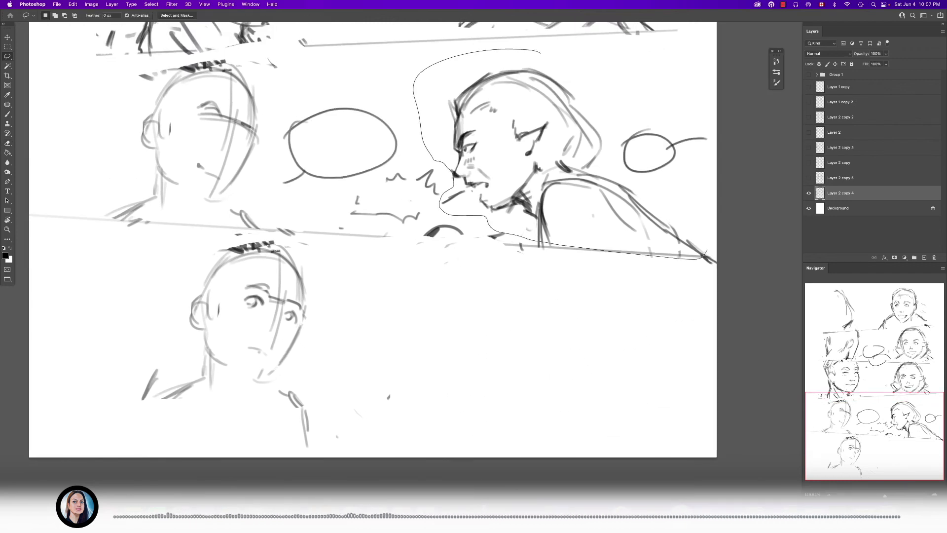
pyautogui.moveTo(616, 147); pyautogui.dragTo(616, 148)
pyautogui.press('super+j')
pyautogui.moveTo(552, 157)
pyautogui.mouseDown()
pyautogui.moveTo(491, 326)
pyautogui.moveTo(500, 330)
pyautogui.mouseUp()
# - Erase the facial features, ear and jaw from the copied profile figure, keeping the hair and shoulders
pyautogui.press('e')
pyautogui.moveTo(436, 311)
pyautogui.mouseDown()
pyautogui.moveTo(427, 321)
pyautogui.moveTo(453, 385)
pyautogui.mouseUp()
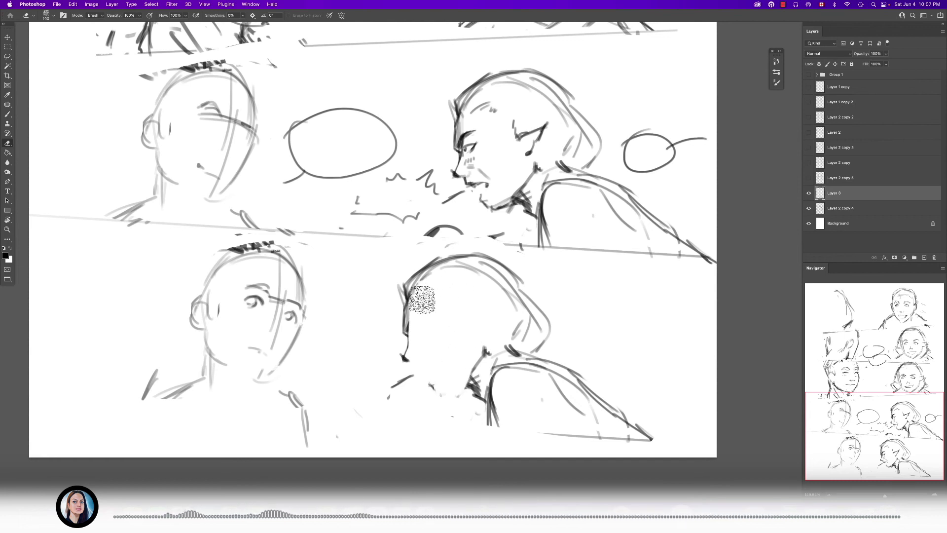
pyautogui.moveTo(428, 293)
pyautogui.mouseDown()
pyautogui.moveTo(480, 339)
pyautogui.moveTo(444, 381)
pyautogui.mouseUp()
# - Redraw the copied figure's face as a turned oval with a curved centre guideline and short neck strokes
pyautogui.press('b')
pyautogui.moveTo(409, 293)
pyautogui.mouseDown()
pyautogui.moveTo(447, 381)
pyautogui.moveTo(453, 266)
pyautogui.moveTo(410, 357)
pyautogui.mouseUp()
pyautogui.moveTo(443, 270); pyautogui.dragTo(448, 360)
pyautogui.moveTo(437, 273); pyautogui.dragTo(446, 358)
pyautogui.moveTo(448, 391); pyautogui.dragTo(467, 393)
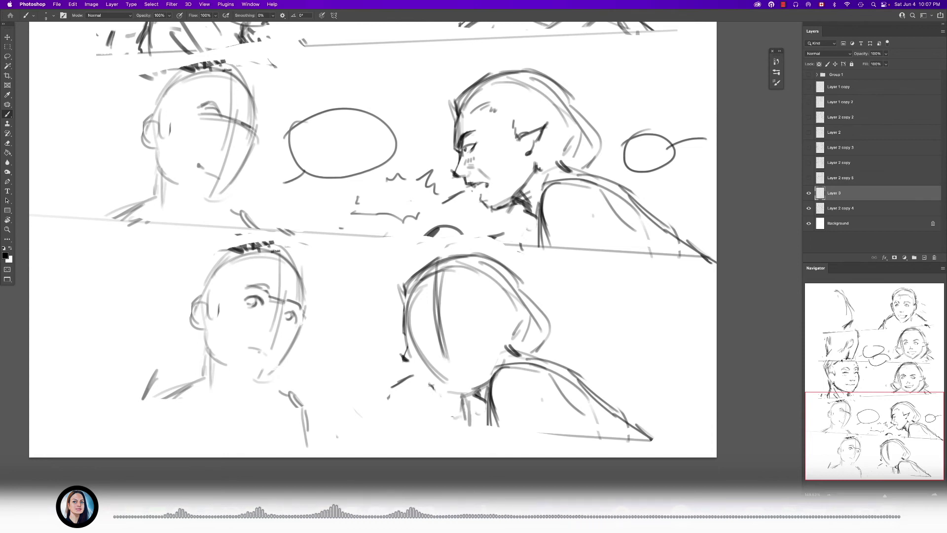
# - Sketch the bottom right figure's front clothing line, sleeve folds and a darker back and shoulder contour
pyautogui.moveTo(485, 420); pyautogui.dragTo(484, 439)
pyautogui.moveTo(494, 419); pyautogui.dragTo(487, 448)
pyautogui.moveTo(586, 392); pyautogui.dragTo(638, 457)
pyautogui.moveTo(623, 432); pyautogui.dragTo(645, 456)
pyautogui.moveTo(557, 380)
pyautogui.mouseDown()
pyautogui.moveTo(572, 386)
pyautogui.moveTo(549, 356)
pyautogui.moveTo(657, 445)
pyautogui.mouseUp()
pyautogui.press('e')
pyautogui.press('b')
pyautogui.moveTo(534, 355); pyautogui.dragTo(660, 443)
# - Sketch slanted eye guidelines, a nose mark and a small mouth on the bottom right figure's face
pyautogui.moveTo(444, 315); pyautogui.dragTo(483, 316)
pyautogui.moveTo(444, 335); pyautogui.dragTo(526, 241)
pyautogui.press('[')
pyautogui.press('[')
pyautogui.moveTo(469, 245); pyautogui.dragTo(597, 194)
pyautogui.moveTo(510, 213); pyautogui.dragTo(568, 202)
pyautogui.moveTo(533, 306)
pyautogui.mouseDown()
pyautogui.moveTo(478, 306)
pyautogui.moveTo(567, 288)
pyautogui.mouseUp()
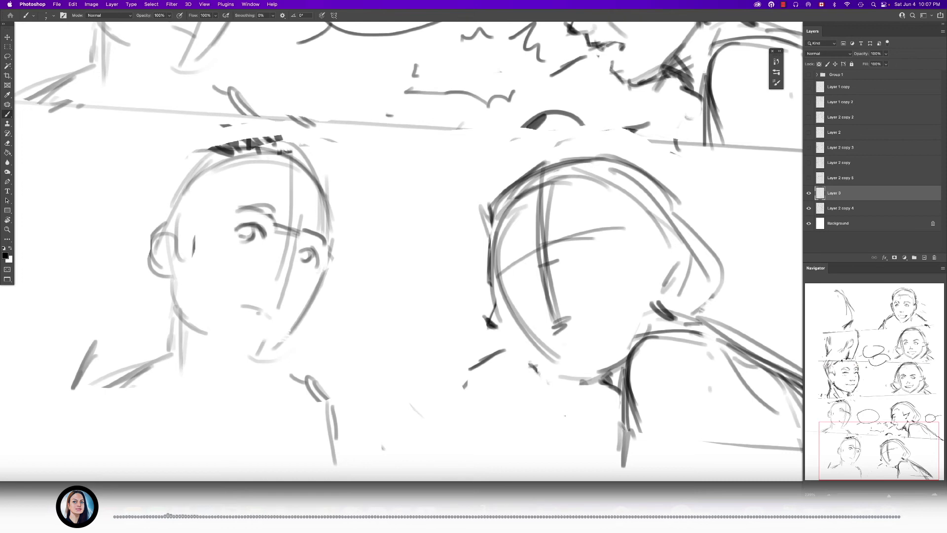
pyautogui.moveTo(553, 345)
pyautogui.mouseDown()
pyautogui.moveTo(498, 345)
pyautogui.moveTo(597, 360)
pyautogui.mouseUp()
pyautogui.moveTo(571, 242); pyautogui.dragTo(580, 239)
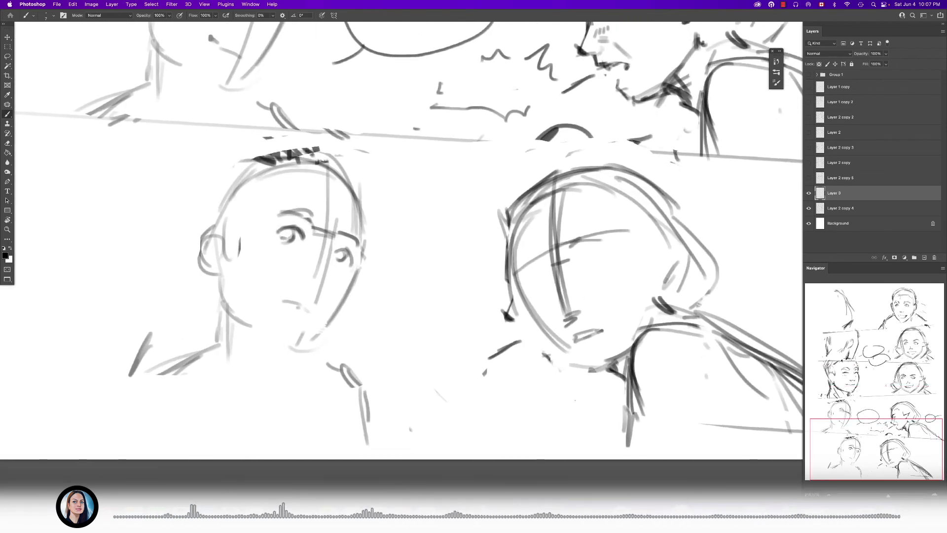
# - Show the Group 1 lettering and move the "Stay here!" text between the two bottom-panel figures
pyautogui.click(809, 74)
pyautogui.moveTo(521, 264); pyautogui.dragTo(469, 265)
pyautogui.press('t')
pyautogui.click(395, 271)
pyautogui.press('Escape')
pyautogui.moveTo(400, 272); pyautogui.dragTo(485, 339)
pyautogui.moveTo(491, 311); pyautogui.dragTo(447, 311)
pyautogui.moveTo(477, 218); pyautogui.dragTo(484, 315)
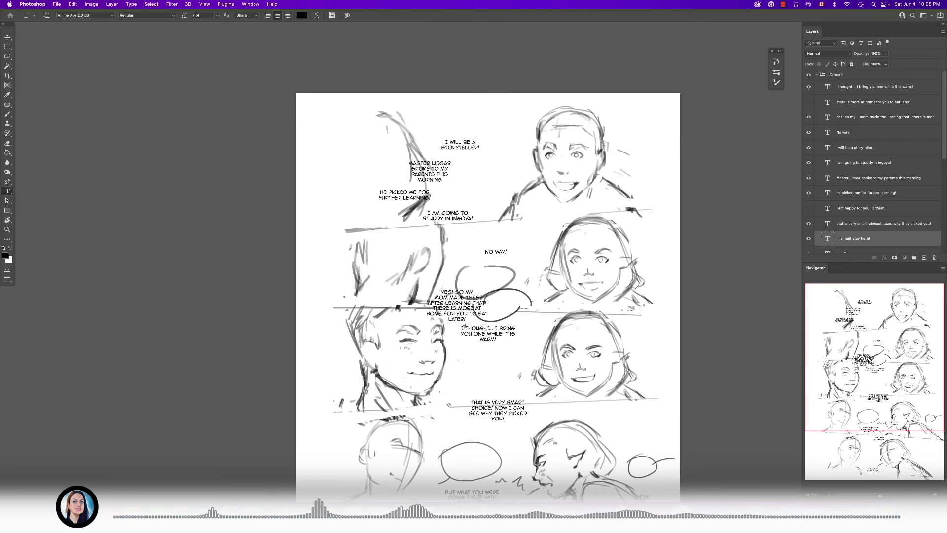
# - Select the four lettering layers of the first panel and move them together up and to the right
pyautogui.click(864, 162)
pyautogui.keyDown('super'); pyautogui.click(864, 148); pyautogui.keyUp('super')
pyautogui.keyDown('super'); pyautogui.click(864, 178); pyautogui.keyUp('super')
pyautogui.keyDown('super'); pyautogui.click(863, 193); pyautogui.keyUp('super')
pyautogui.moveTo(442, 148); pyautogui.dragTo(481, 135)
pyautogui.press('l')
pyautogui.scroll(-2, 488, 286)
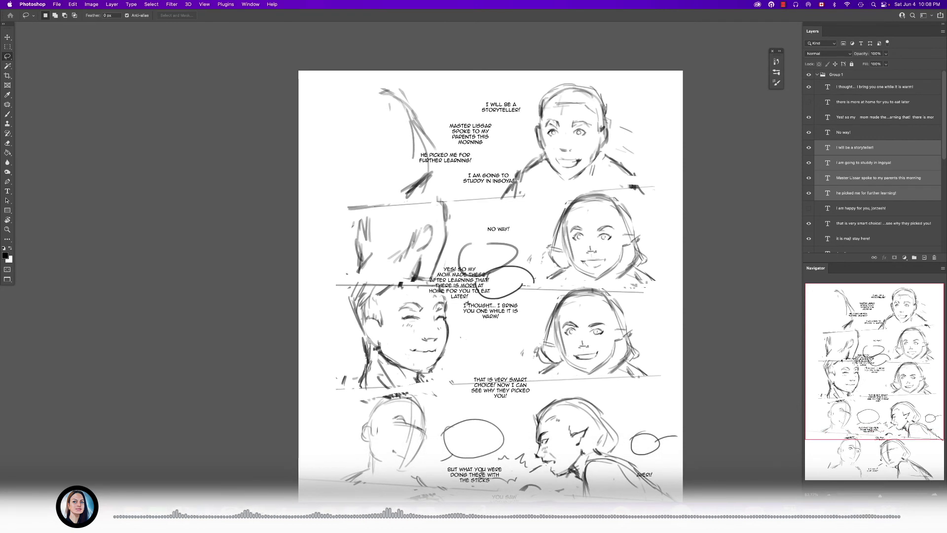
# - Select the "No way!", "Yes! So my mom..." and "I thought..." lettering and move them together up toward the second panel's balloons
pyautogui.click(855, 132)
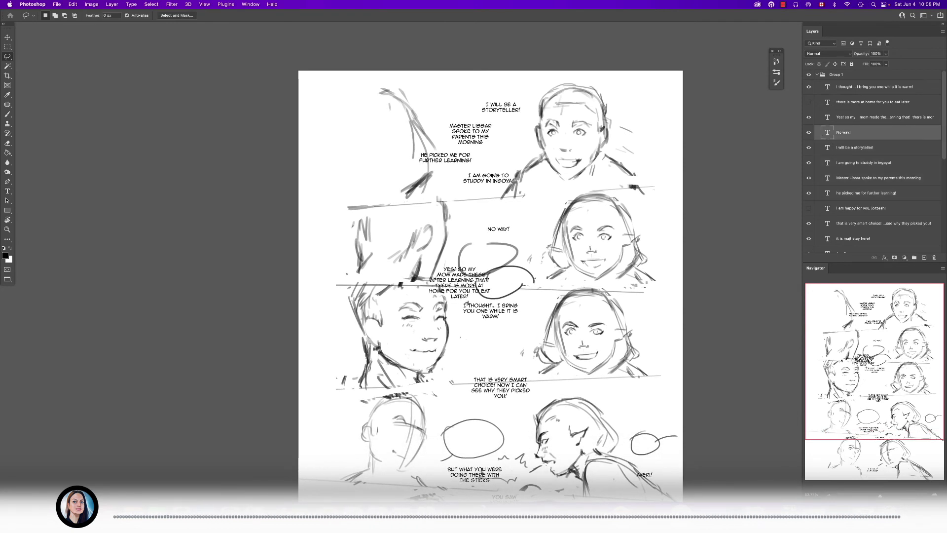
pyautogui.keyDown('super'); pyautogui.click(872, 117); pyautogui.keyUp('super')
pyautogui.keyDown('super'); pyautogui.click(873, 102); pyautogui.keyUp('super')
pyautogui.keyDown('super'); pyautogui.click(873, 102); pyautogui.keyUp('super')
pyautogui.keyDown('super'); pyautogui.click(873, 87); pyautogui.keyUp('super')
pyautogui.moveTo(494, 305); pyautogui.dragTo(515, 278)
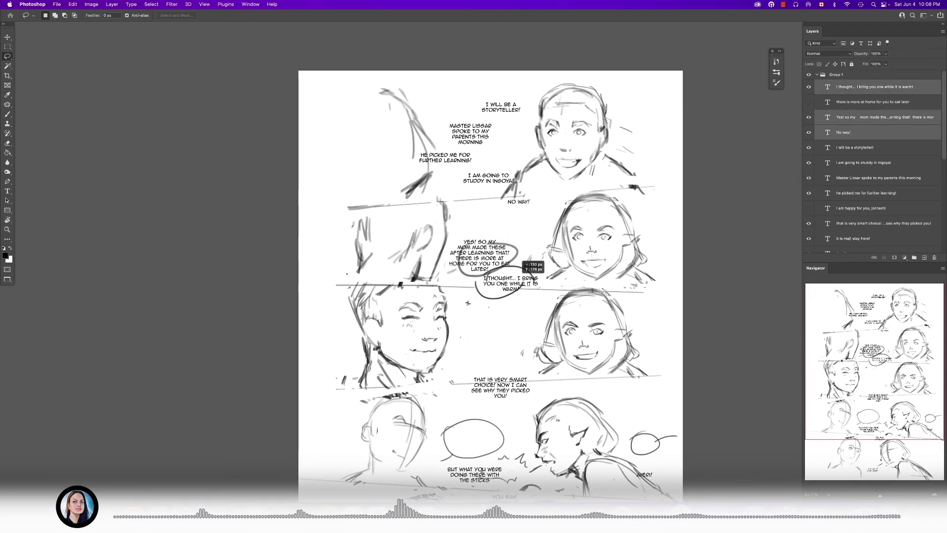
# - Lower "No way!" beside the second panel's right head and raise "That is very smart choice!..." into the third panel
pyautogui.click(854, 132)
pyautogui.moveTo(524, 204); pyautogui.dragTo(537, 225)
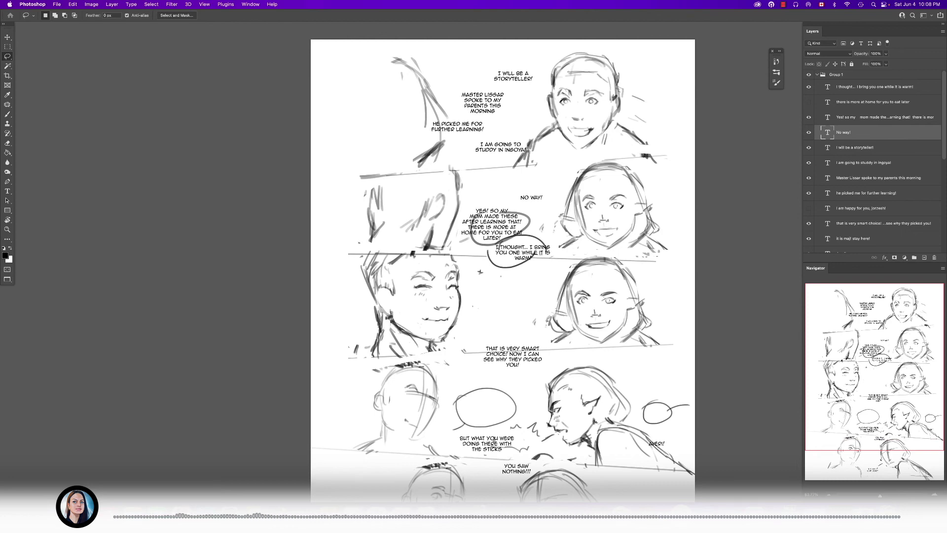
pyautogui.click(882, 223)
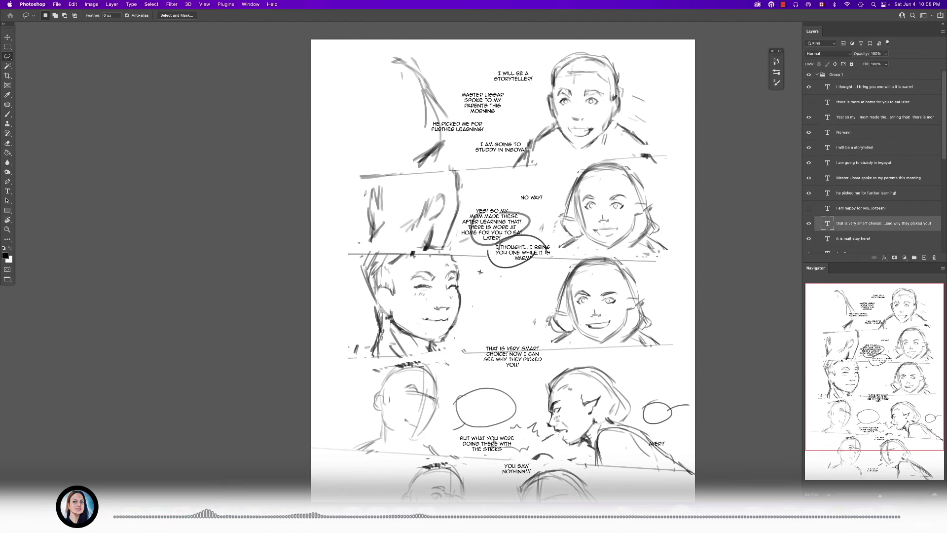
pyautogui.moveTo(515, 357); pyautogui.dragTo(521, 199)
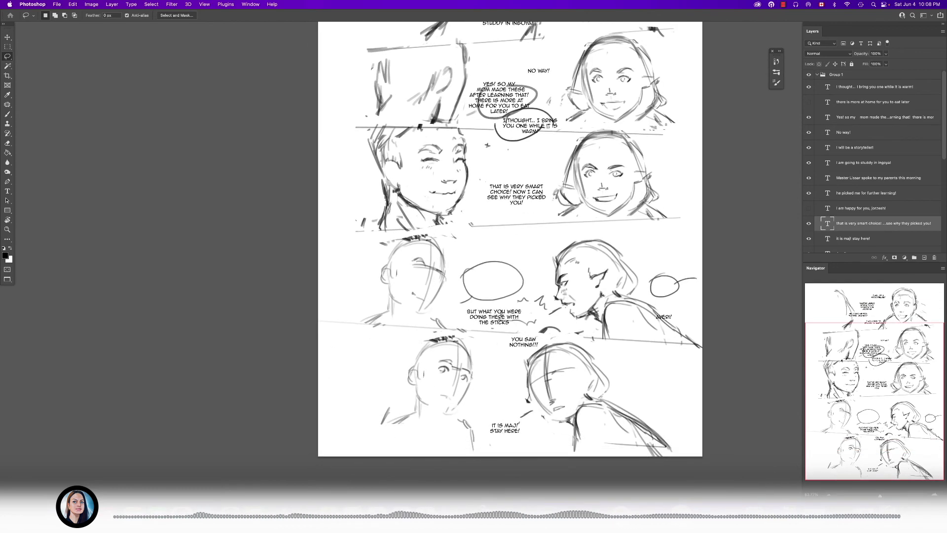
# - Move "But what you were doing there with the sticks" into the fourth panel's oval balloon and "You saw nothing!!!" into the jagged one
pyautogui.press('t')
pyautogui.click(500, 317)
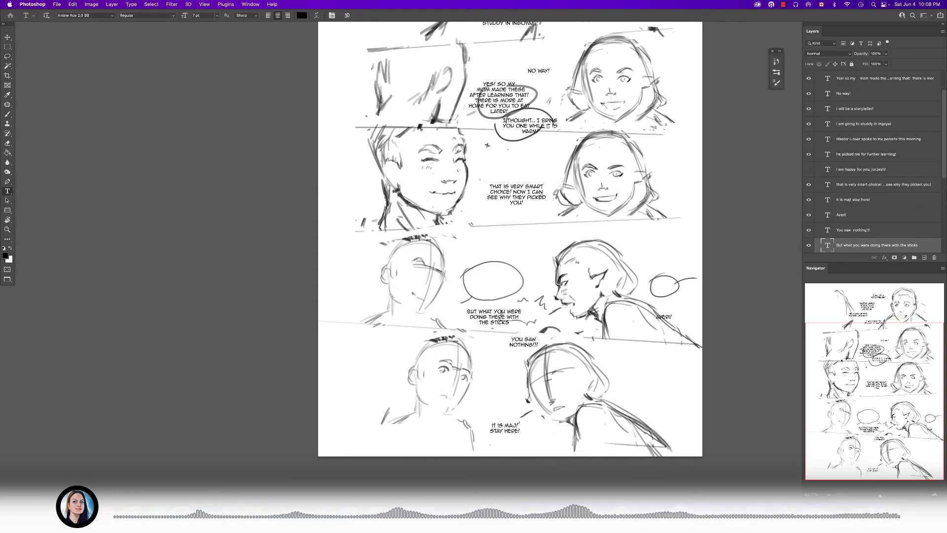
pyautogui.moveTo(501, 318); pyautogui.dragTo(498, 282)
pyautogui.click(521, 342)
pyautogui.moveTo(522, 342); pyautogui.dragTo(521, 311)
pyautogui.press('super+minus')
pyautogui.click(636, 323)
pyautogui.press('Escape')
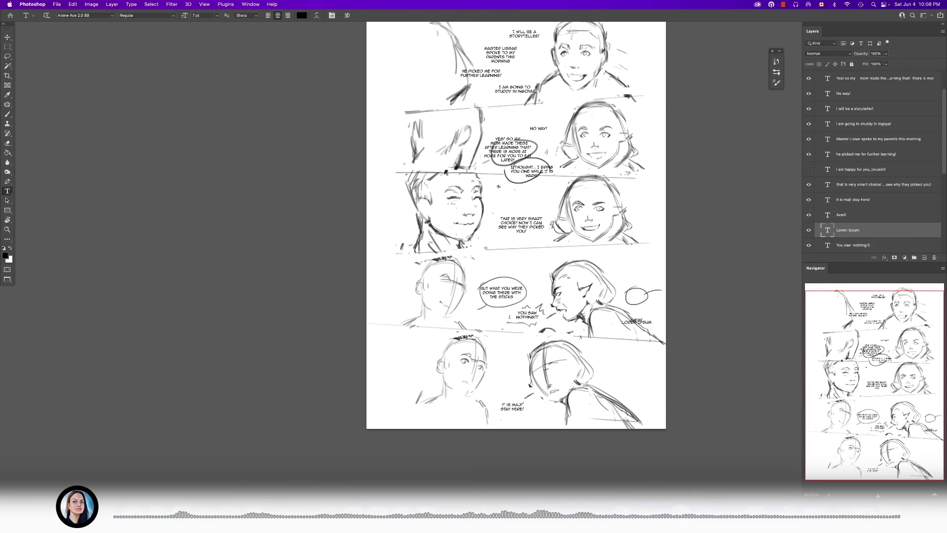
pyautogui.press('super+z')
# - Move the one-word shouted lettering into the small balloon behind the fourth panel's profile figure
pyautogui.scroll(10, 659, 327)
pyautogui.click(517, 291)
pyautogui.press('Escape')
pyautogui.moveTo(516, 291); pyautogui.dragTo(521, 148)
pyautogui.scroll(-10, 521, 197)
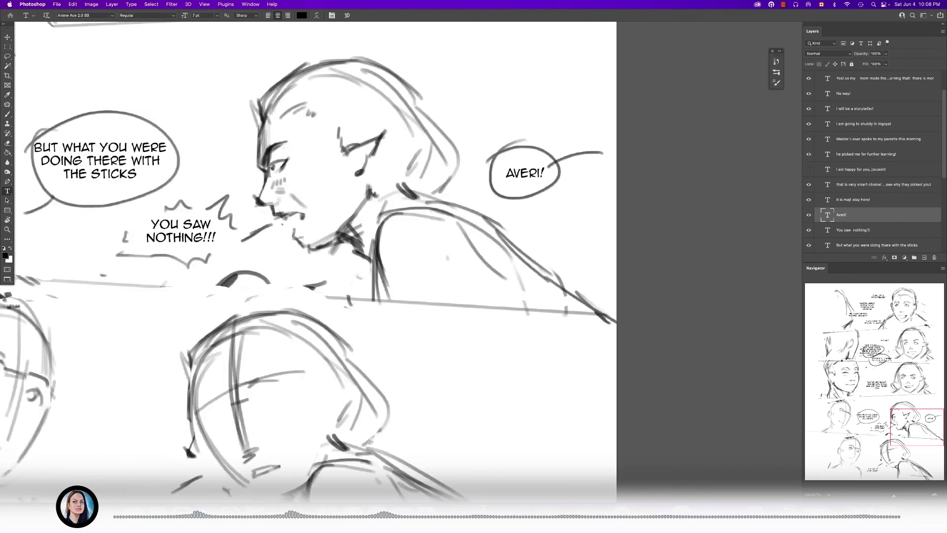
# - Collapse Group 1 and merge Layer 3 down into the sketch layer beneath it
pyautogui.press('super+0')
pyautogui.press('b')
pyautogui.press('e')
pyautogui.scroll(3, 873, 163)
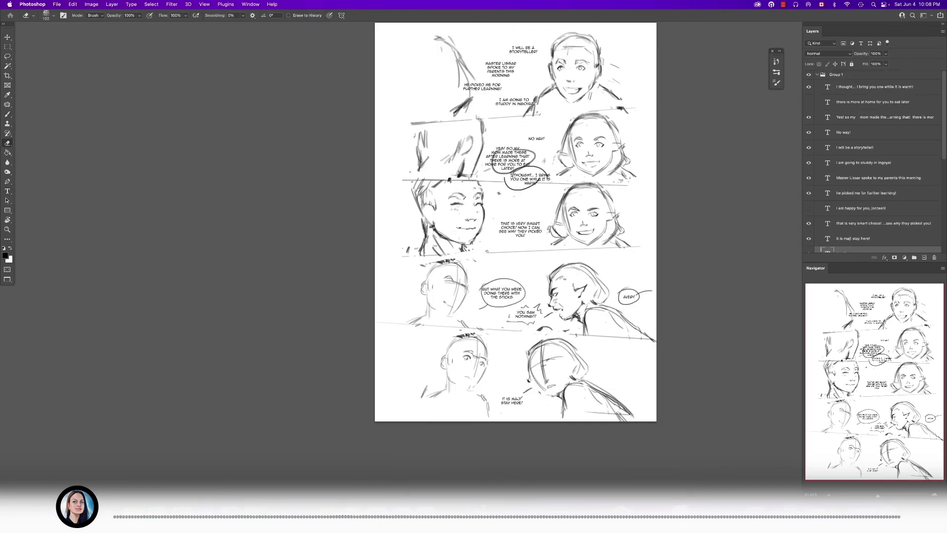
pyautogui.click(817, 74)
pyautogui.click(848, 193)
pyautogui.press('super+e')
# - Move the partial figure in the first panel further left, away from the lettering
pyautogui.moveTo(515, 222); pyautogui.dragTo(512, 271)
pyautogui.press('l')
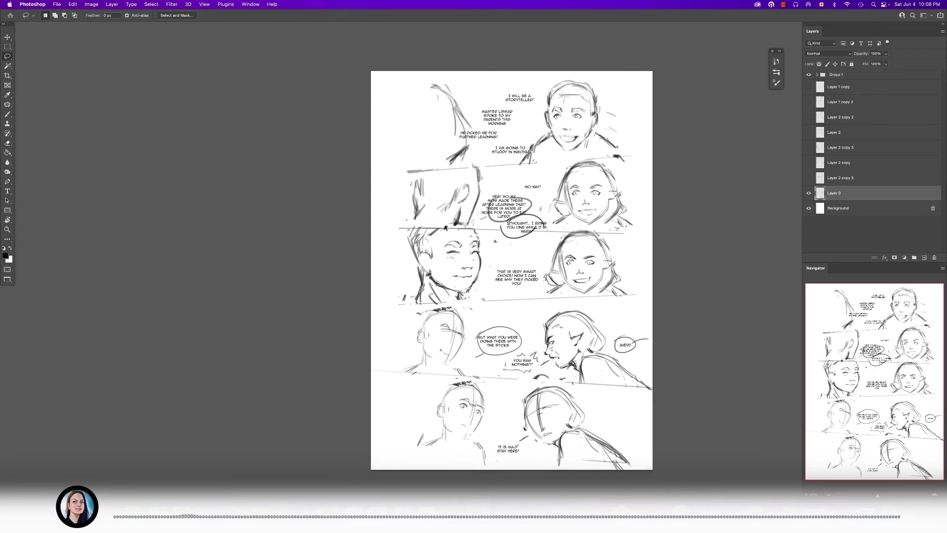
pyautogui.moveTo(456, 112)
pyautogui.mouseDown()
pyautogui.moveTo(464, 116)
pyautogui.moveTo(437, 120)
pyautogui.moveTo(447, 120)
pyautogui.mouseUp()
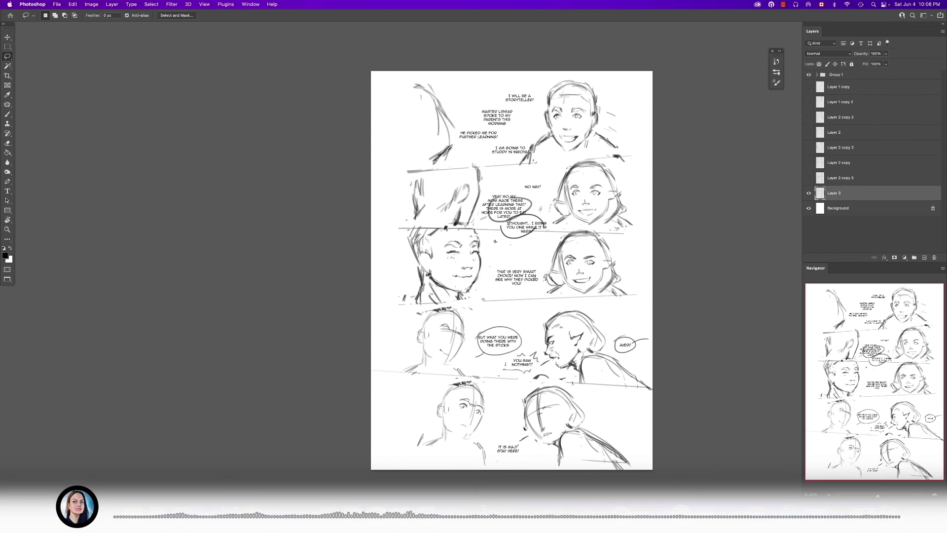
# - Nudge the first panel's smiling figure to the right, and reposition and slightly shrink the second panel's cropped close-up sketch
pyautogui.moveTo(613, 154); pyautogui.dragTo(551, 72)
pyautogui.moveTo(587, 114); pyautogui.dragTo(593, 114)
pyautogui.moveTo(407, 178); pyautogui.dragTo(454, 171)
pyautogui.moveTo(416, 227); pyautogui.dragTo(405, 180)
pyautogui.moveTo(439, 198)
pyautogui.mouseDown()
pyautogui.moveTo(429, 200)
pyautogui.moveTo(431, 171)
pyautogui.moveTo(433, 190)
pyautogui.mouseUp()
pyautogui.press('super+t')
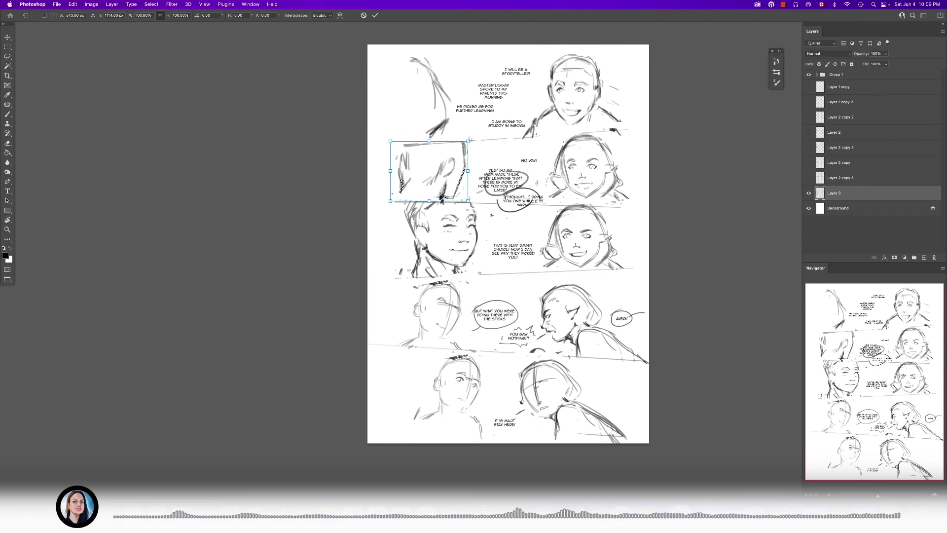
pyautogui.moveTo(467, 200); pyautogui.dragTo(447, 190)
pyautogui.press('Return')
pyautogui.click(490, 227)
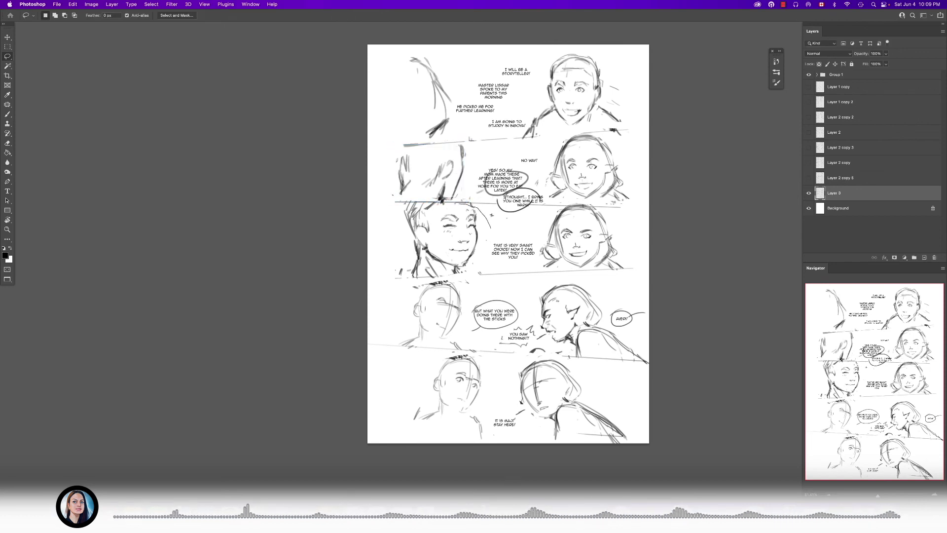
# - Select the third panel's short-haired figure and scale it down slightly, clear of the panel border
pyautogui.moveTo(433, 276); pyautogui.dragTo(490, 226)
pyautogui.press('super+t')
pyautogui.moveTo(491, 277); pyautogui.dragTo(487, 274)
pyautogui.press('Return')
pyautogui.press('super+d')
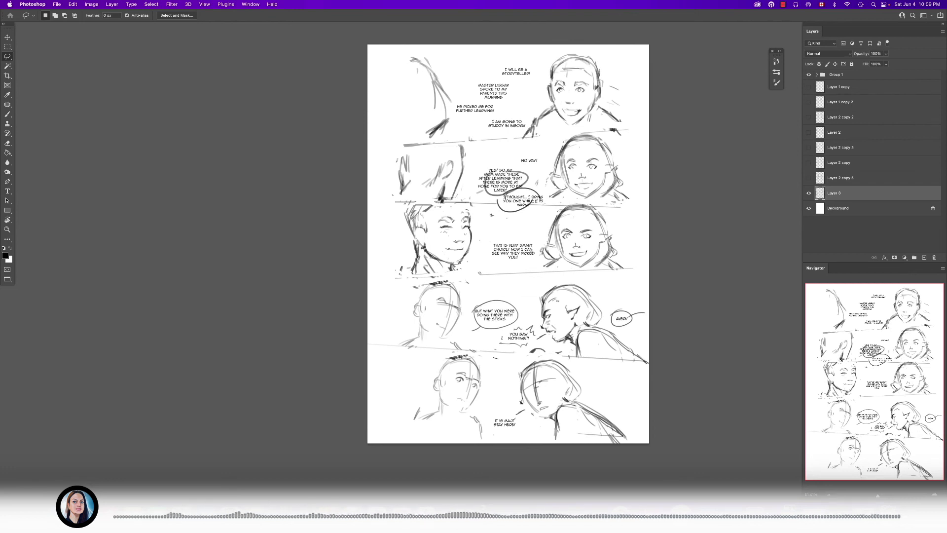
# - Select the third and fourth panels' sketches together and shift them slightly down the page
pyautogui.moveTo(450, 351); pyautogui.dragTo(519, 382)
pyautogui.press('super+d')
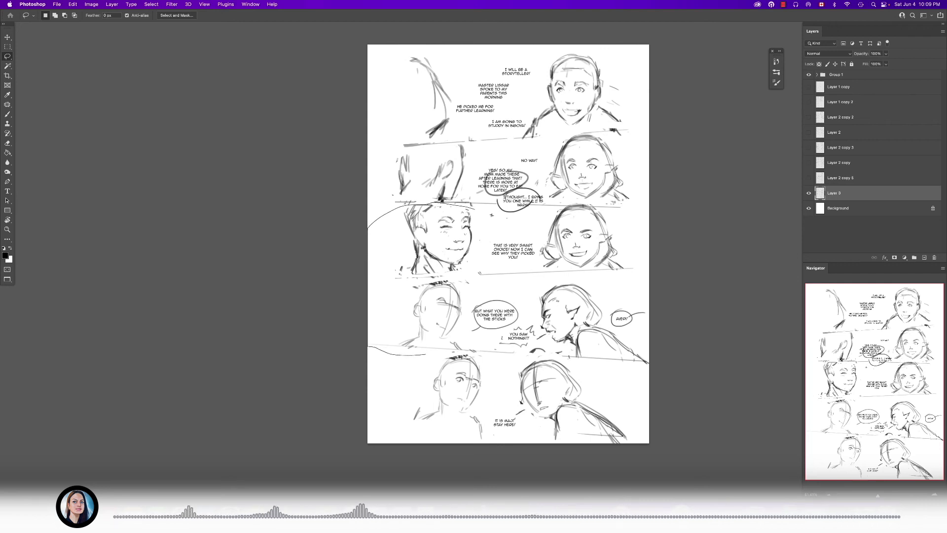
pyautogui.moveTo(563, 357)
pyautogui.mouseDown()
pyautogui.moveTo(649, 219)
pyautogui.moveTo(579, 197)
pyautogui.mouseUp()
pyautogui.moveTo(573, 236); pyautogui.dragTo(573, 243)
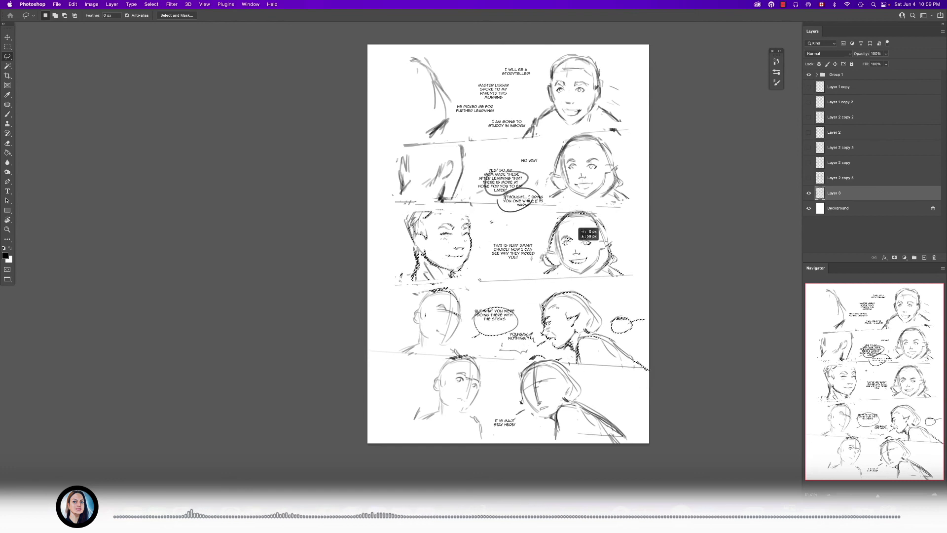
pyautogui.press('super+d')
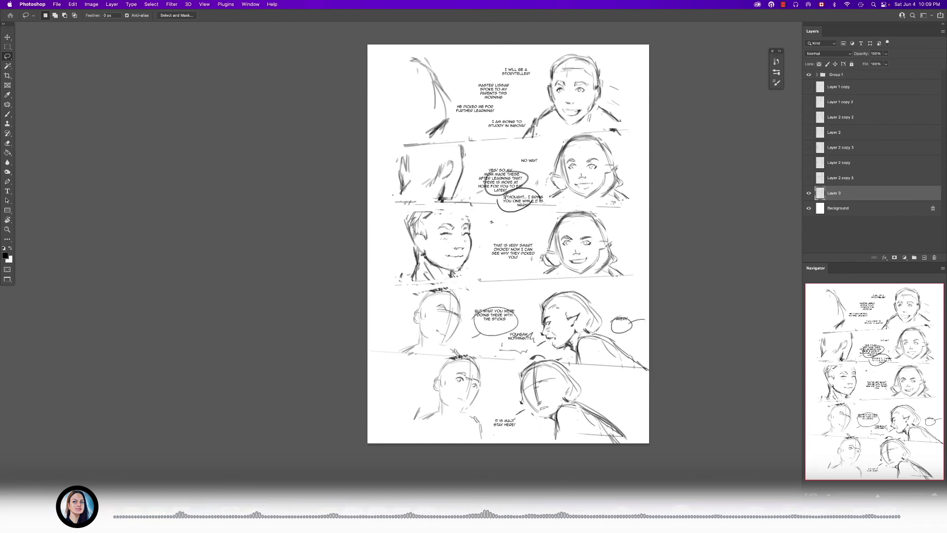
# - Switch to Finder and look through the page previews from 10-06.psd to 10-10.psd in the Chapter 10 folder
pyautogui.moveTo(557, 350); pyautogui.dragTo(555, 329)
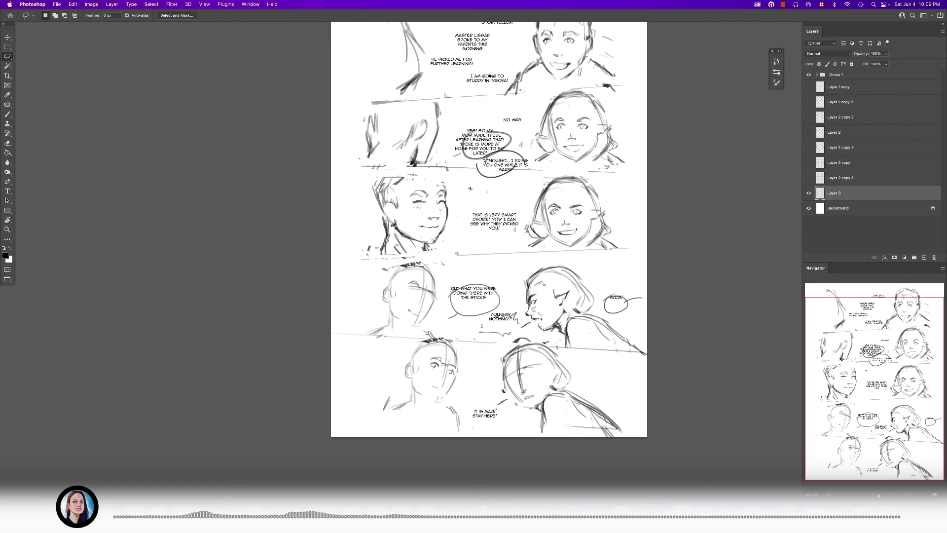
pyautogui.press('super+minus')
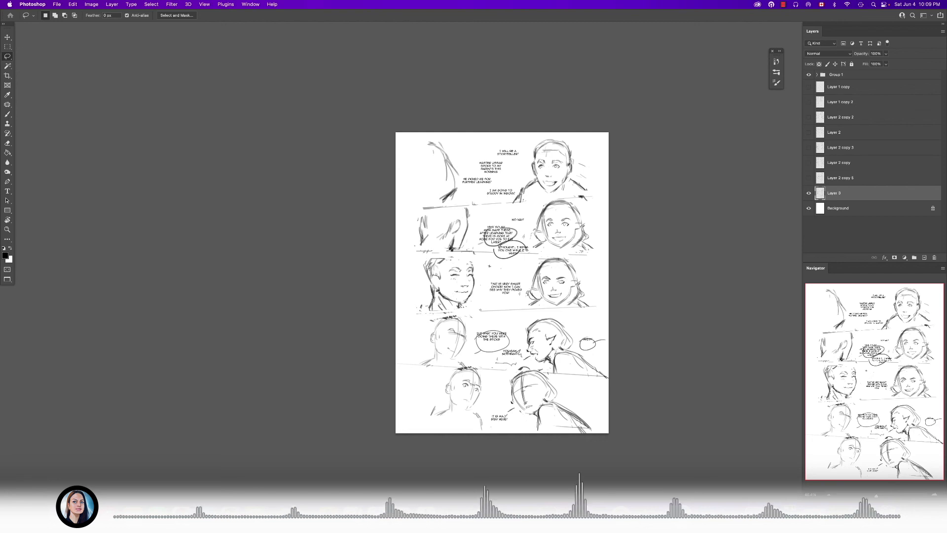
pyautogui.press('space')
pyautogui.click(393, 307)
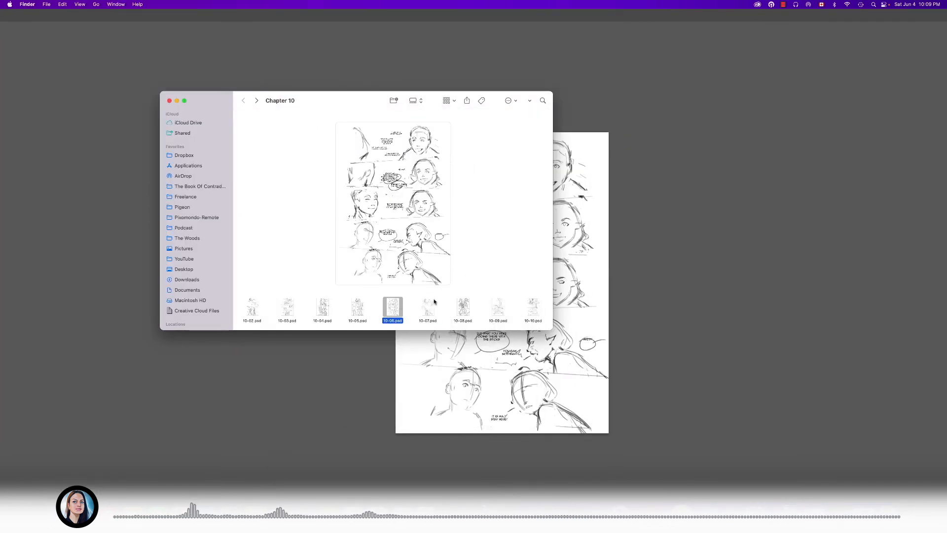
pyautogui.click(433, 304)
pyautogui.click(467, 309)
pyautogui.click(497, 308)
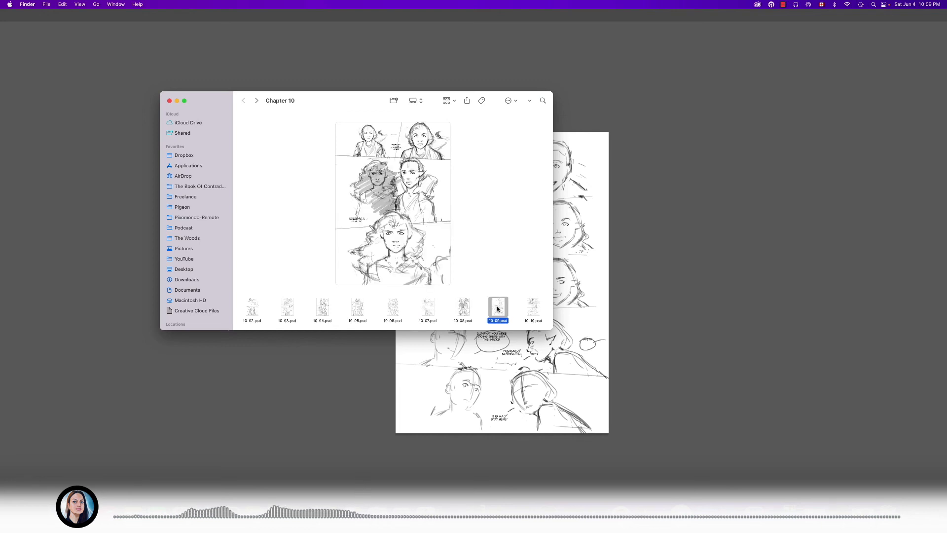
pyautogui.click(534, 310)
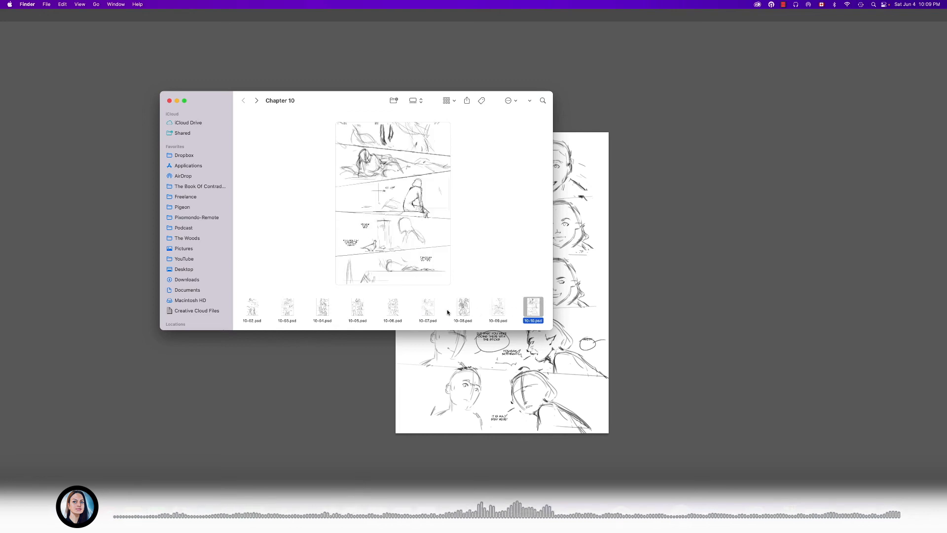
pyautogui.click(462, 309)
pyautogui.click(428, 310)
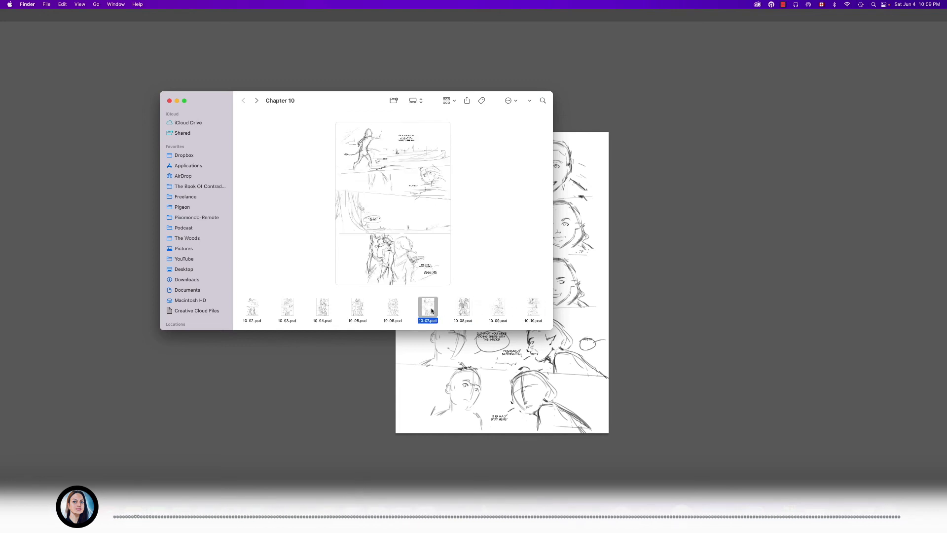
# - Open 10-08.psd from the Chapter 10 folder in Photoshop
pyautogui.click(463, 308)
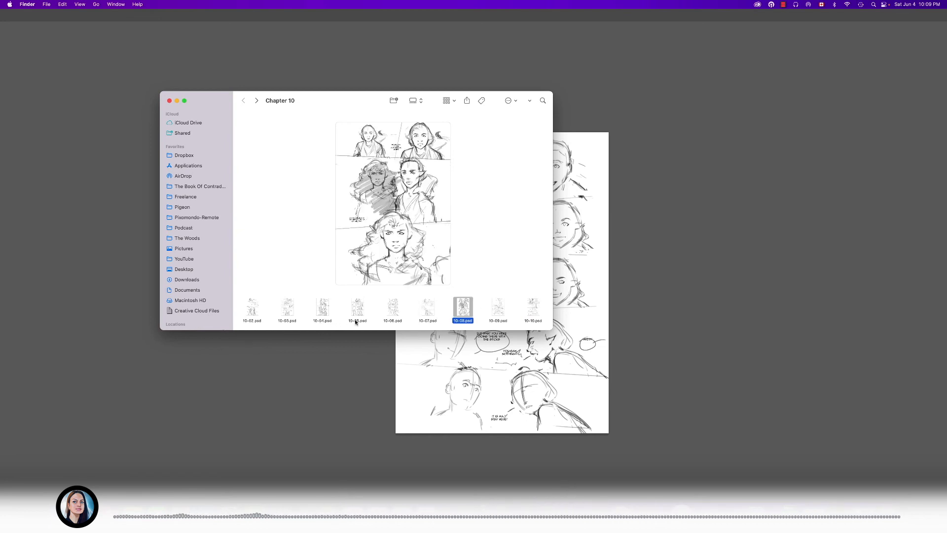
pyautogui.press('space')
pyautogui.press('space')
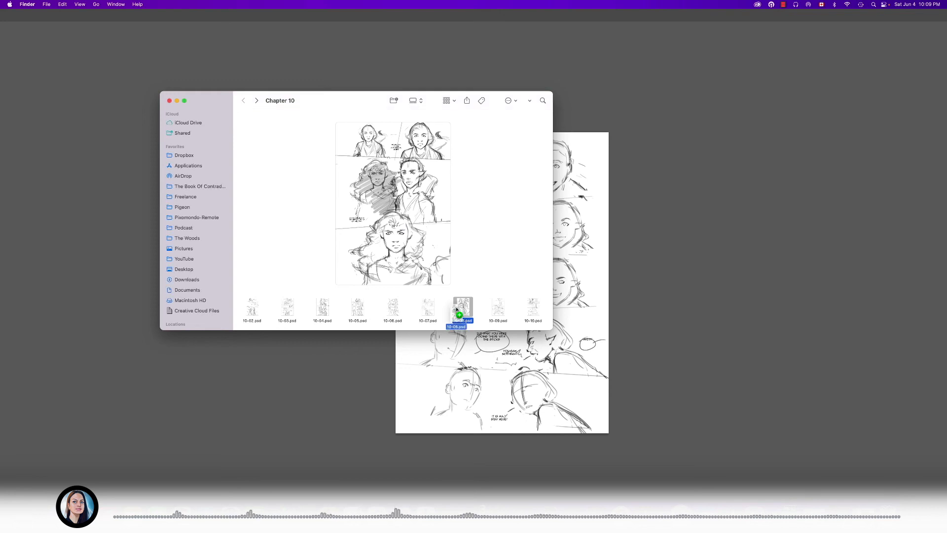
pyautogui.press('super+Tab')
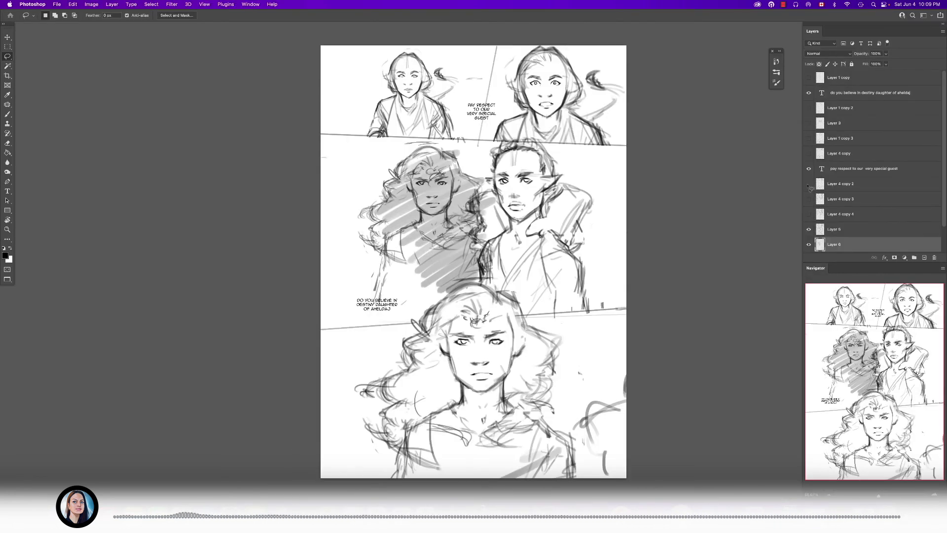
# - Hide the grey shading layer so only the line sketch and lettering of the page show
pyautogui.keyDown('shift'); pyautogui.click(840, 231); pyautogui.keyUp('shift')
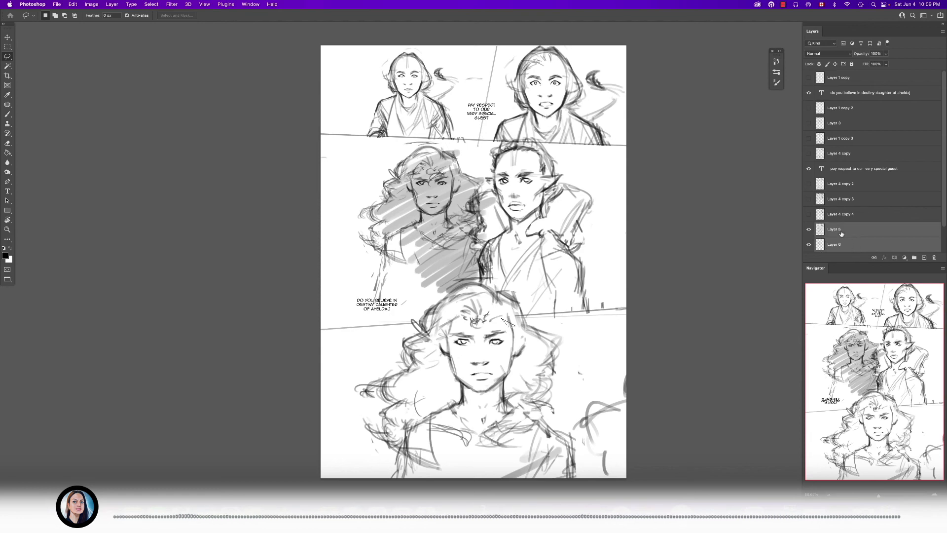
pyautogui.click(808, 232)
pyautogui.click(808, 245)
pyautogui.click(808, 245)
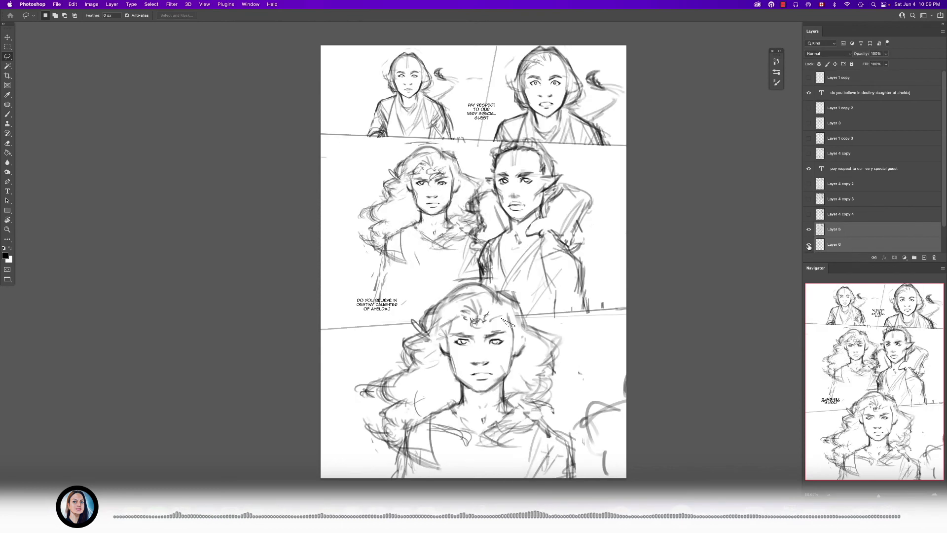
pyautogui.click(808, 245)
pyautogui.moveTo(843, 233); pyautogui.dragTo(850, 225)
pyautogui.press('super+z')
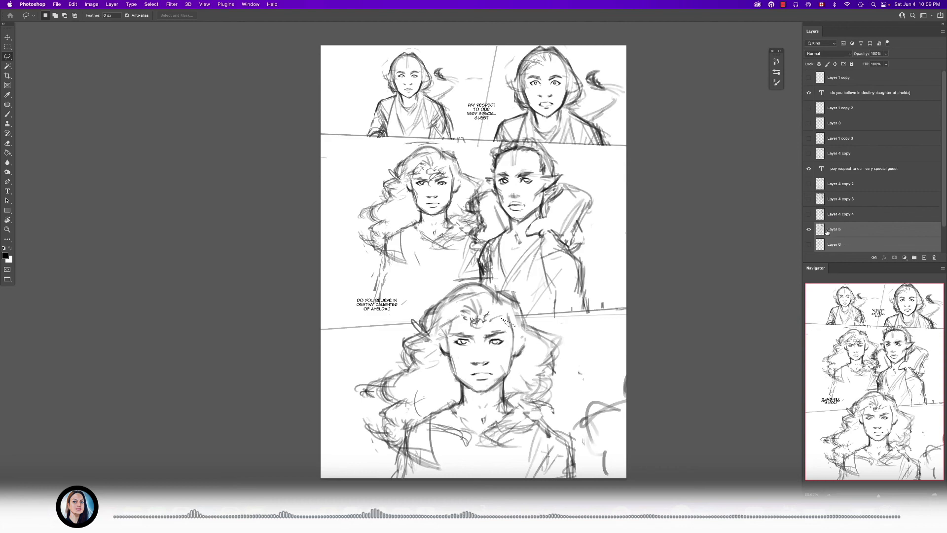
# - Duplicate the line sketch layer, hide the copy, select the original layer and clear the leftover selection
pyautogui.click(857, 211)
pyautogui.click(875, 230)
pyautogui.moveTo(875, 231); pyautogui.dragTo(874, 224)
pyautogui.click(808, 229)
pyautogui.click(838, 244)
pyautogui.moveTo(486, 205); pyautogui.dragTo(474, 206)
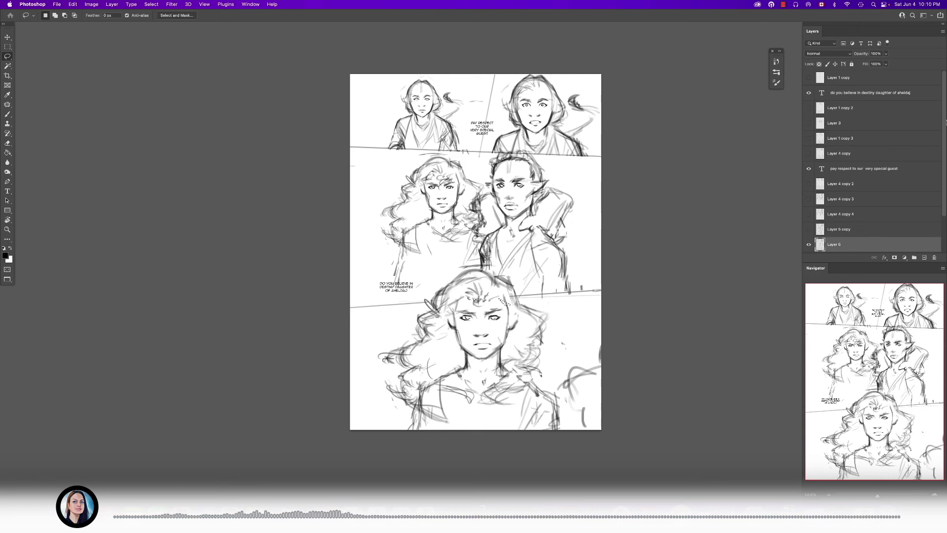
pyautogui.moveTo(485, 297); pyautogui.dragTo(502, 321)
pyautogui.press('super+d')
# - Darken the left hair edge of the second panel's pointed-eared figure and draw fur scallops down the left side of the collar
pyautogui.press('b')
pyautogui.moveTo(568, 159)
pyautogui.mouseDown()
pyautogui.moveTo(536, 210)
pyautogui.moveTo(544, 215)
pyautogui.mouseUp()
pyautogui.moveTo(464, 192)
pyautogui.mouseDown()
pyautogui.moveTo(443, 163)
pyautogui.moveTo(477, 226)
pyautogui.mouseUp()
pyautogui.press('[')
pyautogui.press('[')
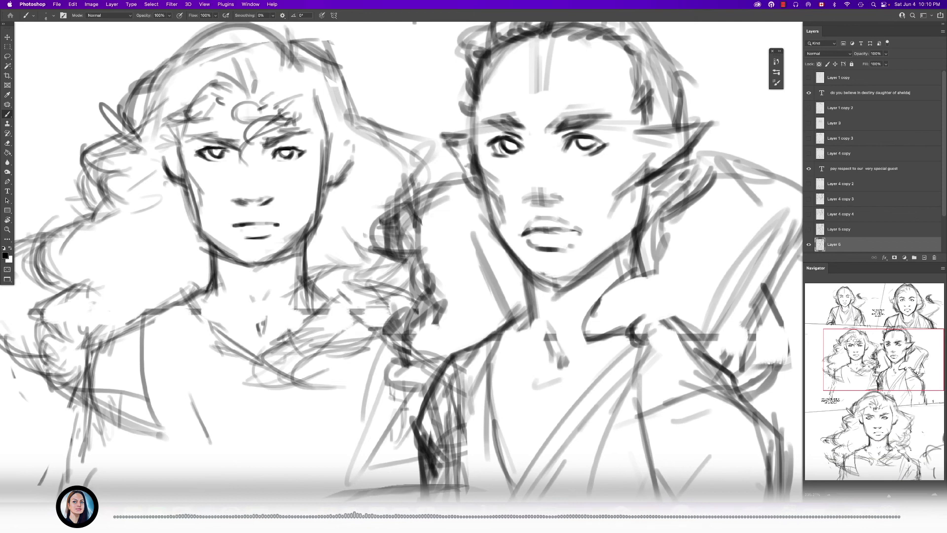
pyautogui.moveTo(472, 131); pyautogui.dragTo(472, 117)
pyautogui.moveTo(460, 103); pyautogui.dragTo(441, 187)
pyautogui.moveTo(460, 117)
pyautogui.mouseDown()
pyautogui.moveTo(523, 87)
pyautogui.moveTo(501, 101)
pyautogui.mouseUp()
pyautogui.press('[')
pyautogui.moveTo(457, 202); pyautogui.dragTo(472, 149)
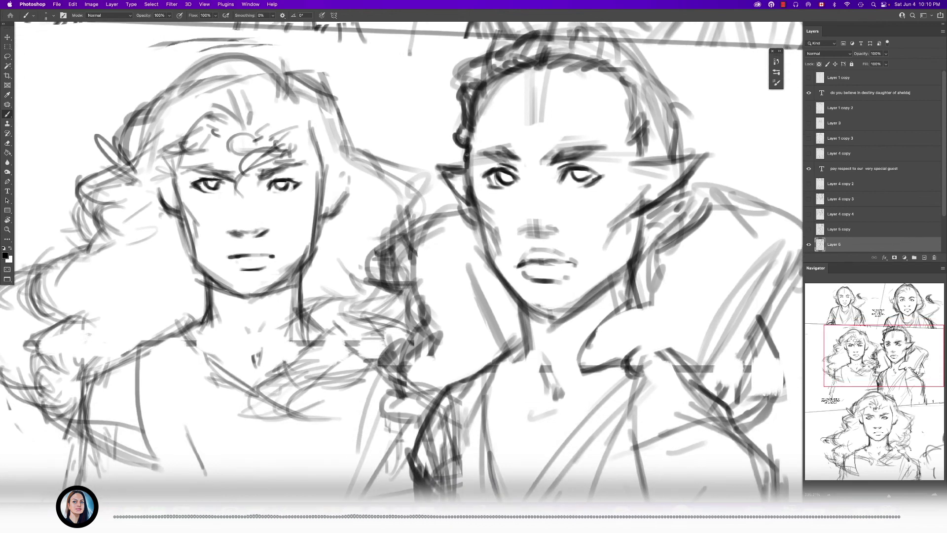
pyautogui.moveTo(462, 208)
pyautogui.mouseDown()
pyautogui.moveTo(375, 258)
pyautogui.moveTo(407, 299)
pyautogui.moveTo(425, 396)
pyautogui.moveTo(438, 391)
pyautogui.mouseUp()
# - Add curls across the pointed-eared figure's hairline and darken the right side of the hair and the sideburn
pyautogui.moveTo(540, 100); pyautogui.dragTo(487, 151)
pyautogui.press('[')
pyautogui.moveTo(525, 113); pyautogui.dragTo(547, 107)
pyautogui.moveTo(548, 98); pyautogui.dragTo(609, 157)
pyautogui.moveTo(583, 111)
pyautogui.mouseDown()
pyautogui.moveTo(613, 142)
pyautogui.moveTo(621, 189)
pyautogui.mouseUp()
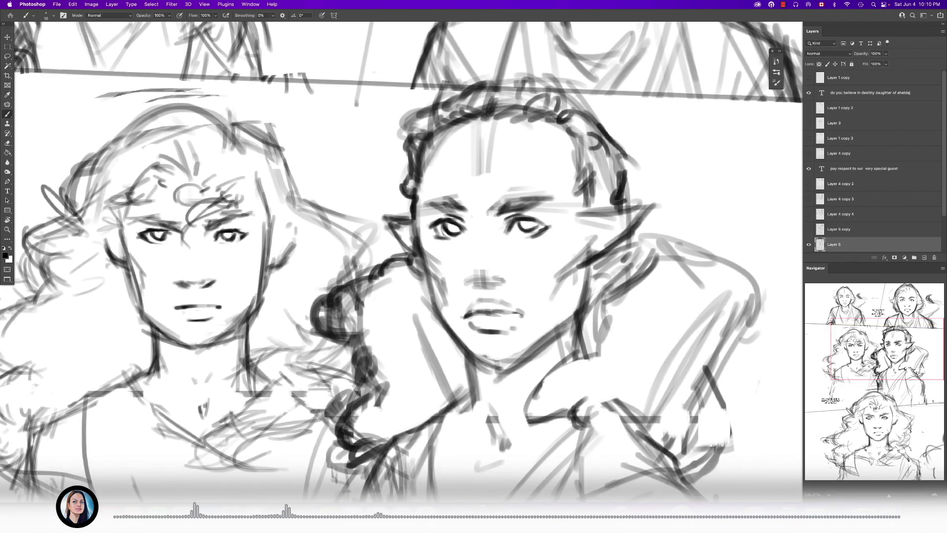
pyautogui.moveTo(589, 210); pyautogui.dragTo(640, 209)
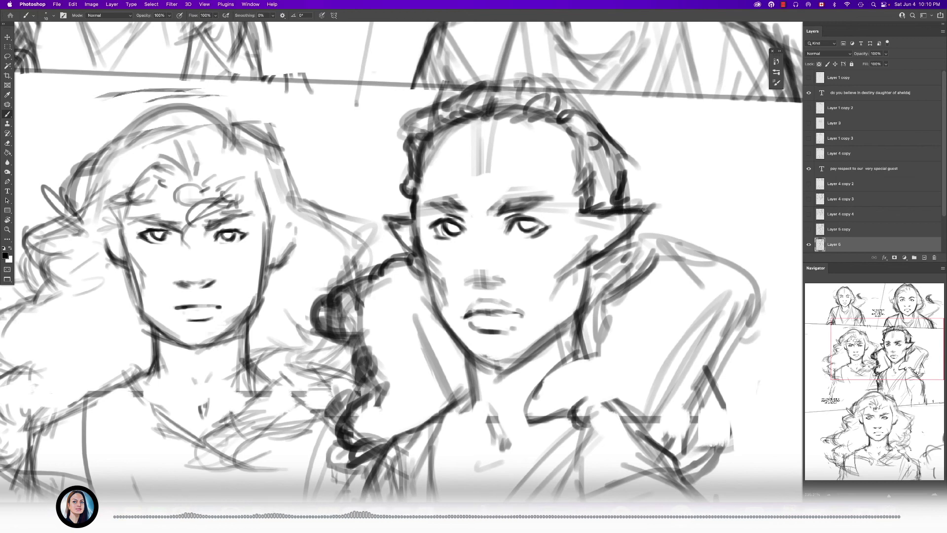
# - Draw a scalloped fur outline around the right side of the pointed-eared figure's large collar
pyautogui.moveTo(630, 245)
pyautogui.mouseDown()
pyautogui.moveTo(644, 255)
pyautogui.moveTo(528, 172)
pyautogui.moveTo(559, 194)
pyautogui.mouseUp()
pyautogui.press(']')
pyautogui.moveTo(568, 186)
pyautogui.mouseDown()
pyautogui.moveTo(592, 195)
pyautogui.moveTo(633, 256)
pyautogui.mouseUp()
pyautogui.moveTo(647, 277)
pyautogui.mouseDown()
pyautogui.moveTo(645, 323)
pyautogui.moveTo(655, 330)
pyautogui.mouseUp()
pyautogui.moveTo(640, 340)
pyautogui.mouseDown()
pyautogui.moveTo(645, 348)
pyautogui.moveTo(606, 364)
pyautogui.mouseUp()
pyautogui.press('[')
pyautogui.moveTo(596, 407)
pyautogui.mouseDown()
pyautogui.moveTo(588, 410)
pyautogui.moveTo(602, 397)
pyautogui.mouseUp()
pyautogui.press(']')
pyautogui.moveTo(594, 385)
pyautogui.mouseDown()
pyautogui.moveTo(606, 397)
pyautogui.moveTo(623, 385)
pyautogui.mouseUp()
pyautogui.press(']')
pyautogui.moveTo(628, 383); pyautogui.dragTo(650, 372)
pyautogui.moveTo(647, 360); pyautogui.dragTo(647, 343)
pyautogui.moveTo(606, 410); pyautogui.dragTo(573, 421)
# - Draw the folded inner edge of the collar's right side with bold curved lines
pyautogui.moveTo(559, 296); pyautogui.dragTo(641, 292)
pyautogui.moveTo(596, 341); pyautogui.dragTo(660, 257)
pyautogui.moveTo(630, 293); pyautogui.dragTo(661, 254)
pyautogui.moveTo(595, 331)
pyautogui.mouseDown()
pyautogui.moveTo(629, 261)
pyautogui.moveTo(574, 309)
pyautogui.mouseUp()
pyautogui.press('e')
pyautogui.press('b')
pyautogui.moveTo(621, 359); pyautogui.dragTo(666, 296)
pyautogui.moveTo(594, 330)
pyautogui.mouseDown()
pyautogui.moveTo(641, 261)
pyautogui.moveTo(706, 245)
pyautogui.moveTo(671, 276)
pyautogui.moveTo(667, 342)
pyautogui.mouseUp()
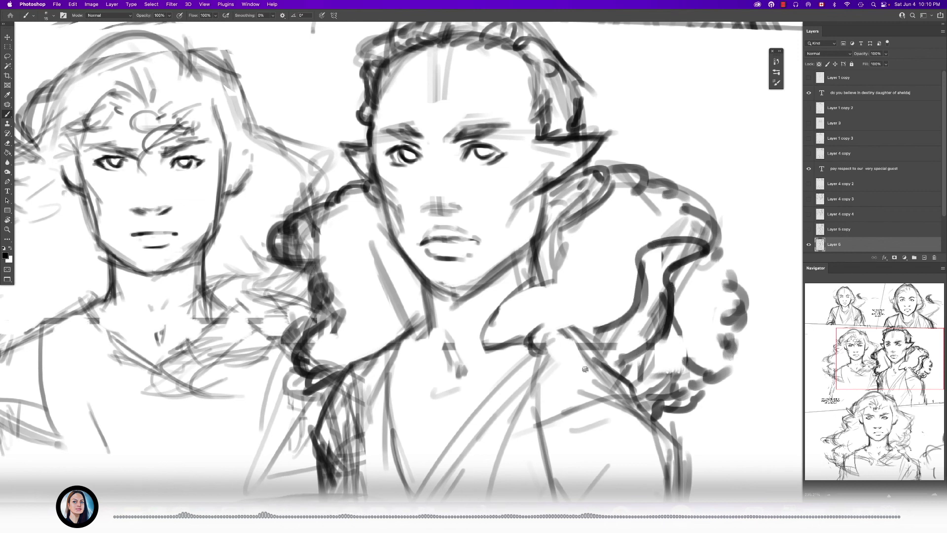
# - Draw the dark inner fold of the collar's left side and scallop the right side's lower edge near the neck
pyautogui.moveTo(380, 290); pyautogui.dragTo(429, 323)
pyautogui.moveTo(359, 320); pyautogui.dragTo(386, 345)
pyautogui.moveTo(378, 270); pyautogui.dragTo(362, 318)
pyautogui.moveTo(360, 254)
pyautogui.mouseDown()
pyautogui.moveTo(349, 323)
pyautogui.moveTo(379, 251)
pyautogui.mouseUp()
pyautogui.moveTo(335, 230)
pyautogui.mouseDown()
pyautogui.moveTo(377, 249)
pyautogui.moveTo(384, 268)
pyautogui.moveTo(352, 256)
pyautogui.mouseUp()
pyautogui.moveTo(332, 235); pyautogui.dragTo(384, 295)
pyautogui.moveTo(381, 341)
pyautogui.mouseDown()
pyautogui.moveTo(350, 307)
pyautogui.moveTo(323, 238)
pyautogui.mouseUp()
pyautogui.moveTo(440, 287); pyautogui.dragTo(352, 288)
pyautogui.moveTo(471, 281); pyautogui.dragTo(535, 280)
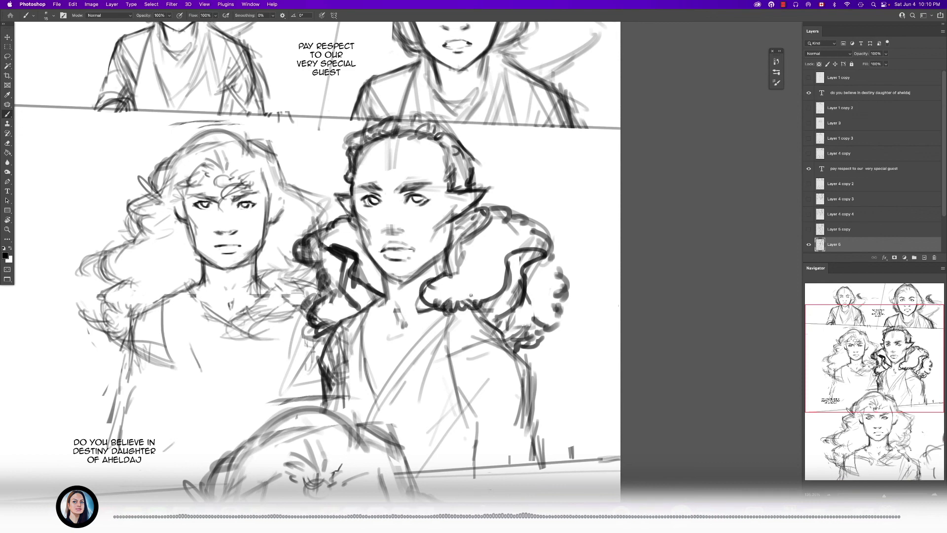
# - Clean up the fur collar and darken the jacket's left edge and shoulder beneath it
pyautogui.press('e')
pyautogui.moveTo(465, 266)
pyautogui.mouseDown()
pyautogui.moveTo(458, 270)
pyautogui.moveTo(475, 241)
pyautogui.moveTo(470, 251)
pyautogui.mouseUp()
pyautogui.press('b')
pyautogui.moveTo(390, 284)
pyautogui.mouseDown()
pyautogui.moveTo(448, 232)
pyautogui.moveTo(428, 254)
pyautogui.moveTo(436, 253)
pyautogui.mouseUp()
pyautogui.moveTo(441, 207); pyautogui.dragTo(454, 257)
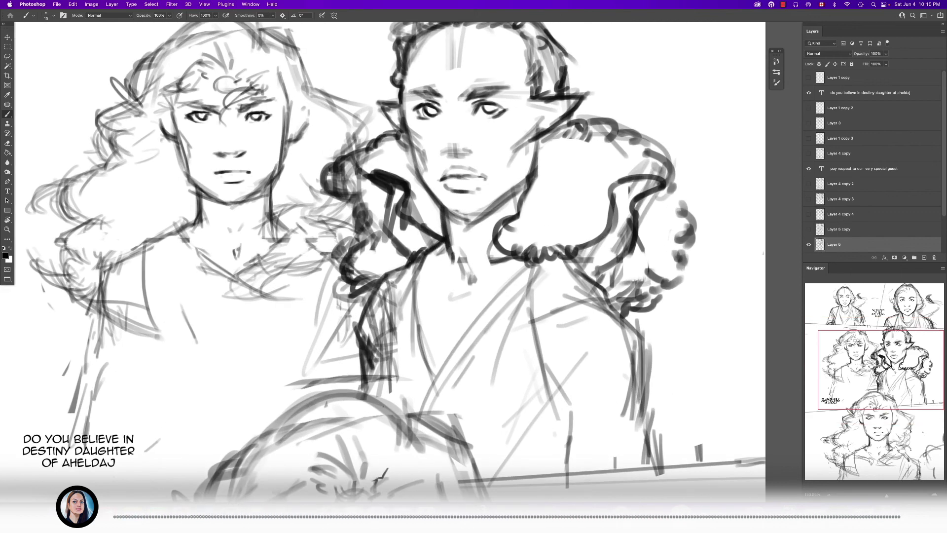
pyautogui.moveTo(367, 382); pyautogui.dragTo(366, 396)
pyautogui.moveTo(396, 284); pyautogui.dragTo(390, 373)
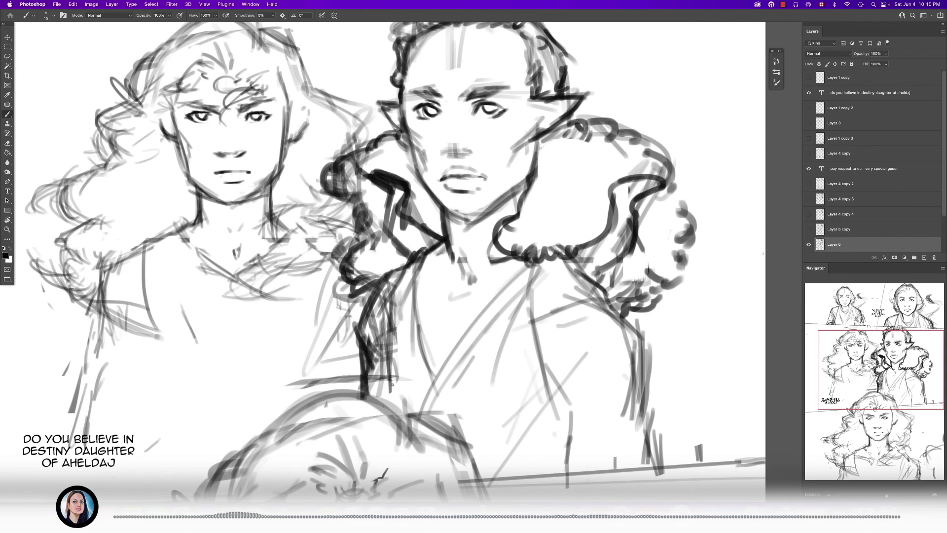
# - Erase the old crossed robe lines on the figure's chest and draw a V-shaped neckline under the collar
pyautogui.press('e')
pyautogui.moveTo(427, 277)
pyautogui.mouseDown()
pyautogui.moveTo(464, 314)
pyautogui.moveTo(500, 361)
pyautogui.moveTo(534, 336)
pyautogui.mouseUp()
pyautogui.press('b')
pyautogui.moveTo(444, 246)
pyautogui.mouseDown()
pyautogui.moveTo(385, 345)
pyautogui.moveTo(466, 281)
pyautogui.moveTo(515, 261)
pyautogui.moveTo(492, 300)
pyautogui.moveTo(518, 341)
pyautogui.mouseUp()
# - Erase the old overlapping sleeve strokes and redraw the pointed-eared figure's right arm with cleaner, darker edges
pyautogui.scroll(-5, 508, 253)
pyautogui.hscroll(3, 507, 253)
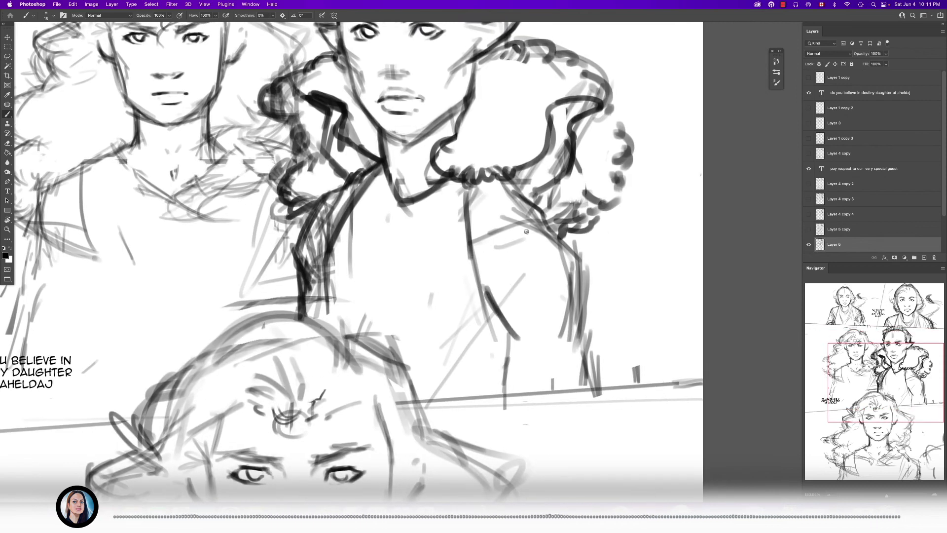
pyautogui.press('e')
pyautogui.moveTo(578, 255)
pyautogui.mouseDown()
pyautogui.moveTo(582, 315)
pyautogui.moveTo(554, 328)
pyautogui.moveTo(547, 355)
pyautogui.mouseUp()
pyautogui.moveTo(564, 275); pyautogui.dragTo(566, 331)
pyautogui.press('b')
pyautogui.press('e')
pyautogui.moveTo(595, 271); pyautogui.dragTo(595, 353)
pyautogui.press('b')
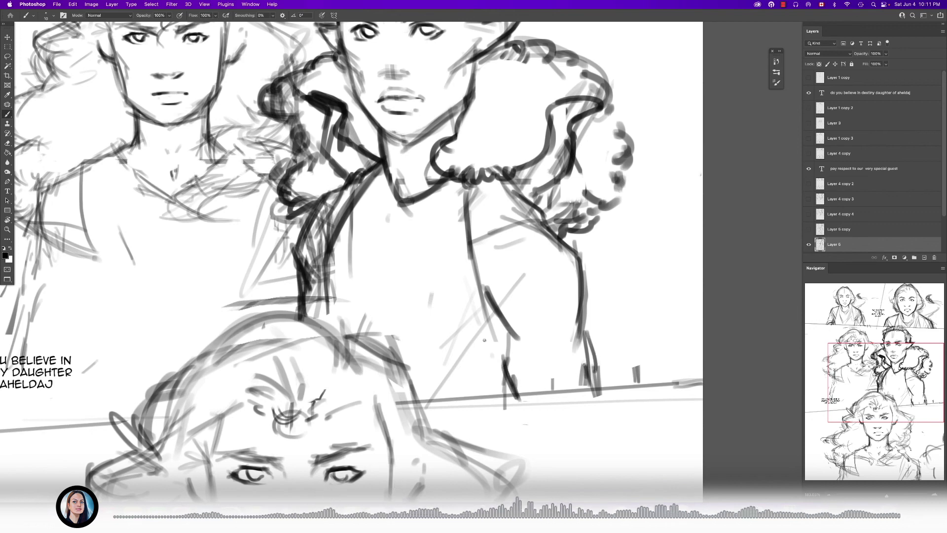
pyautogui.moveTo(484, 286); pyautogui.dragTo(493, 304)
# - Erase the stray strokes between the second panel's two figures, just above the bottom panel's head
pyautogui.scroll(-5, 483, 302)
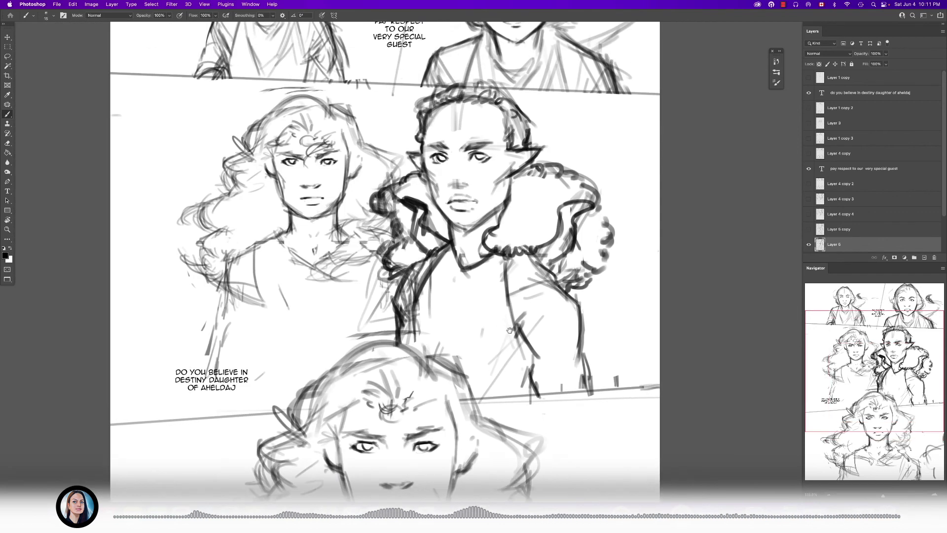
pyautogui.scroll(5, 393, 321)
pyautogui.press('e')
pyautogui.moveTo(385, 341)
pyautogui.mouseDown()
pyautogui.moveTo(338, 341)
pyautogui.moveTo(345, 345)
pyautogui.mouseUp()
pyautogui.press('b')
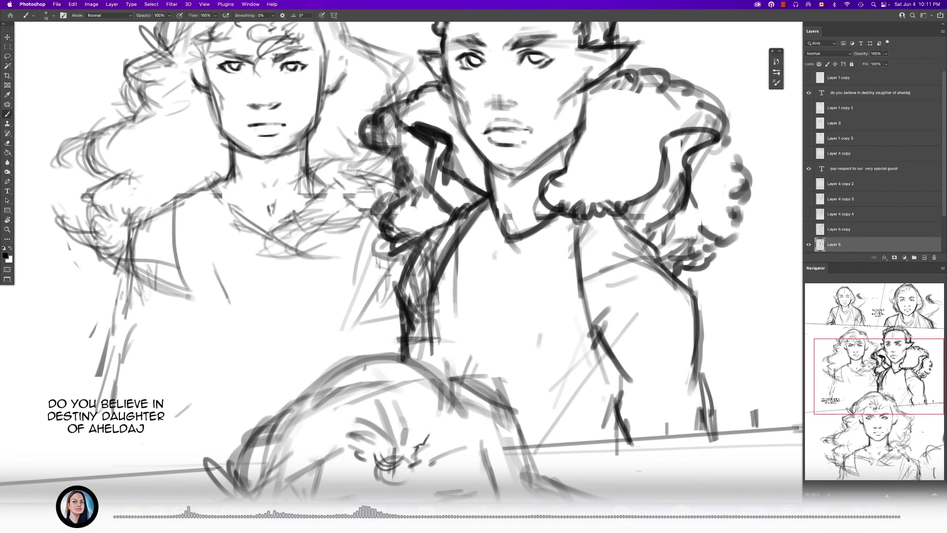
# - Sketch a thin upward-curling tail beside the pointed-eared figure at the second panel's right edge
pyautogui.scroll(-5, 397, 347)
pyautogui.scroll(5, 443, 276)
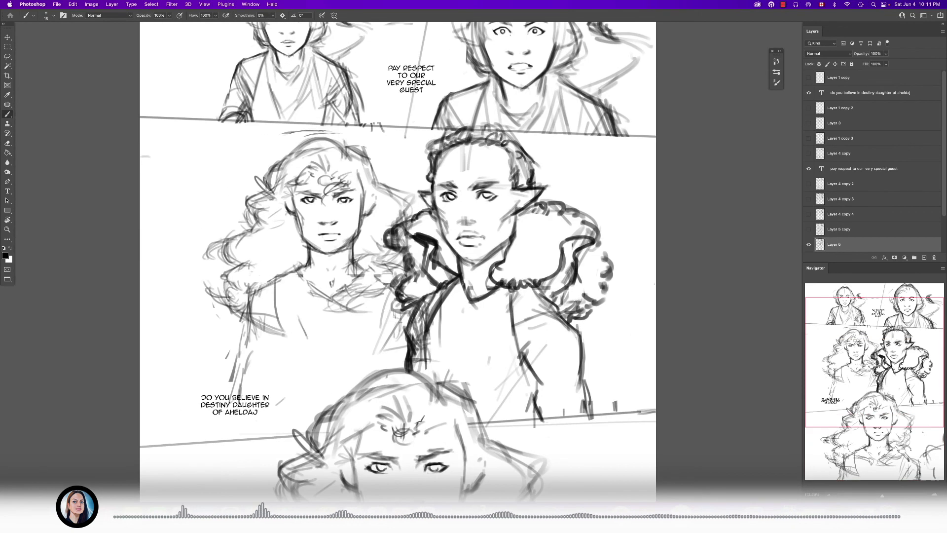
pyautogui.press('e')
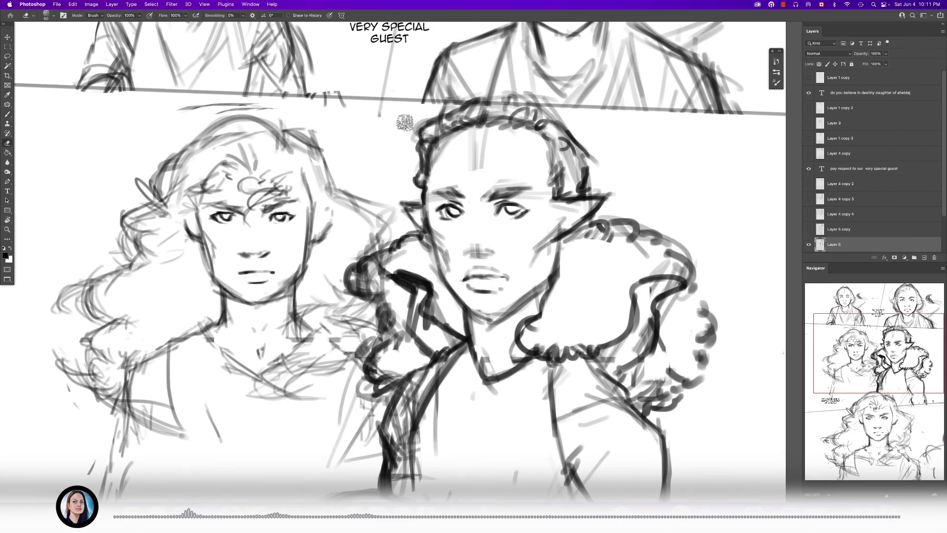
pyautogui.scroll(-5, 439, 163)
pyautogui.press('b')
pyautogui.scroll(5, 465, 190)
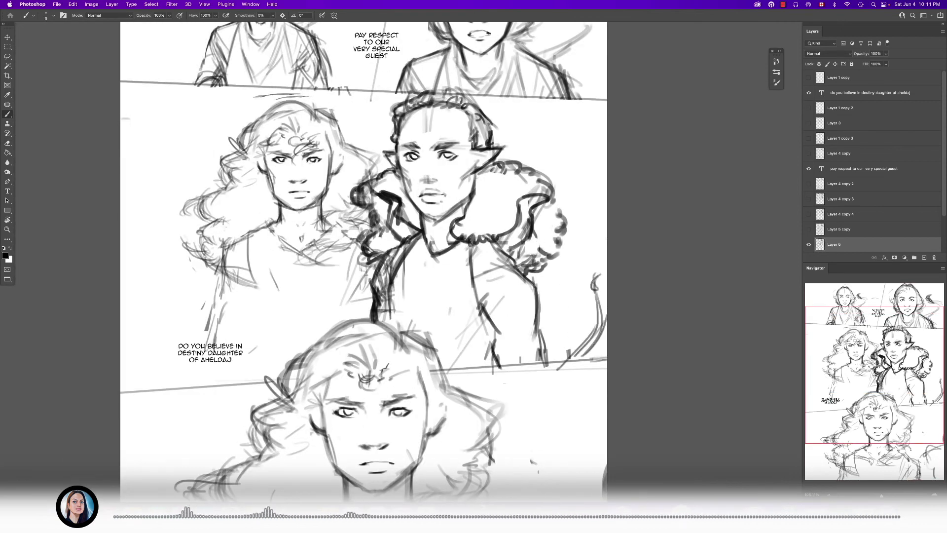
pyautogui.scroll(5, 461, 164)
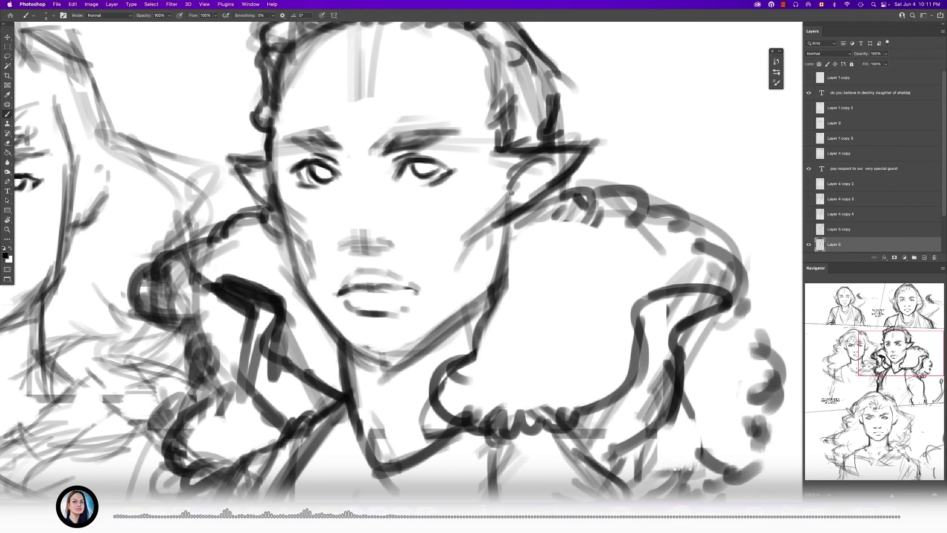
# - Erase the loose hair strokes above the curly-haired figure's right shoulder in the second panel
pyautogui.scroll(-5, 289, 170)
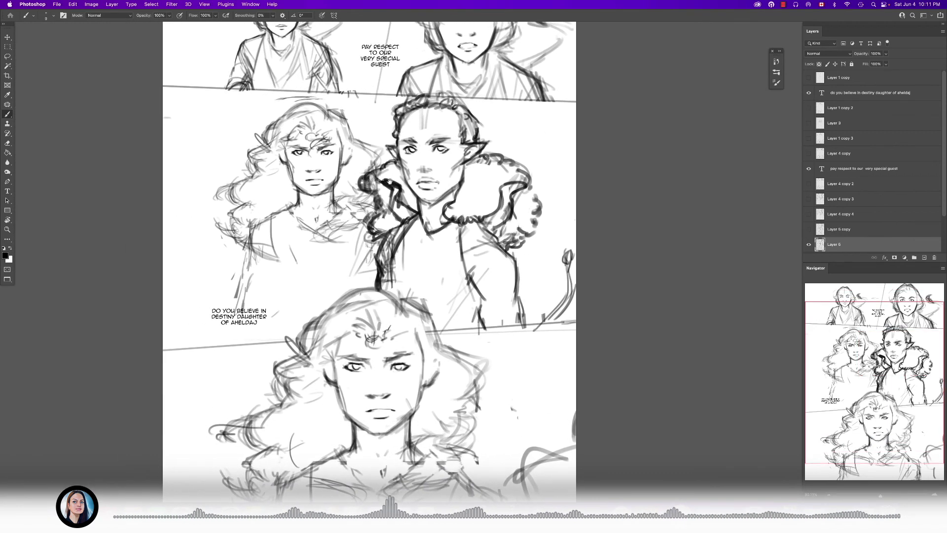
pyautogui.hscroll(-2, 385, 186)
pyautogui.scroll(-5, 375, 230)
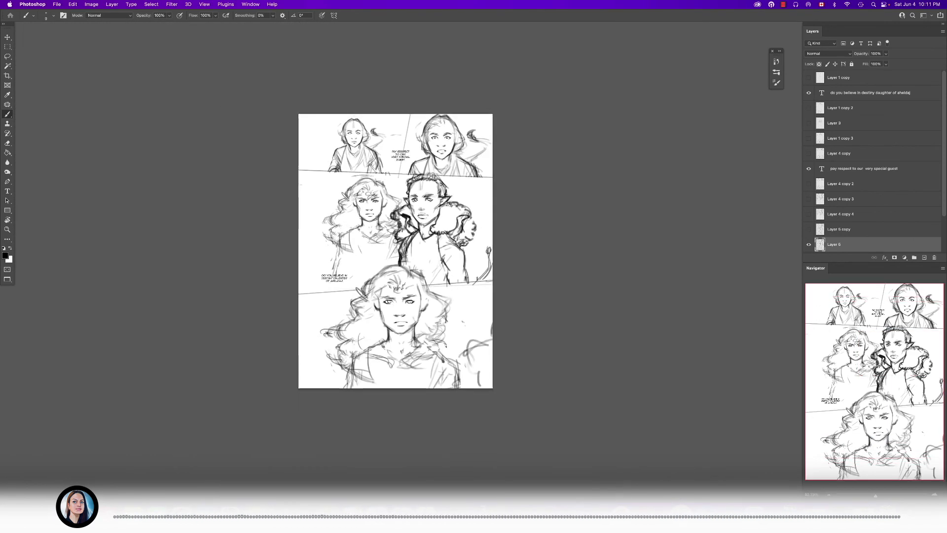
pyautogui.scroll(5, 354, 211)
pyautogui.hscroll(-4, 576, 136)
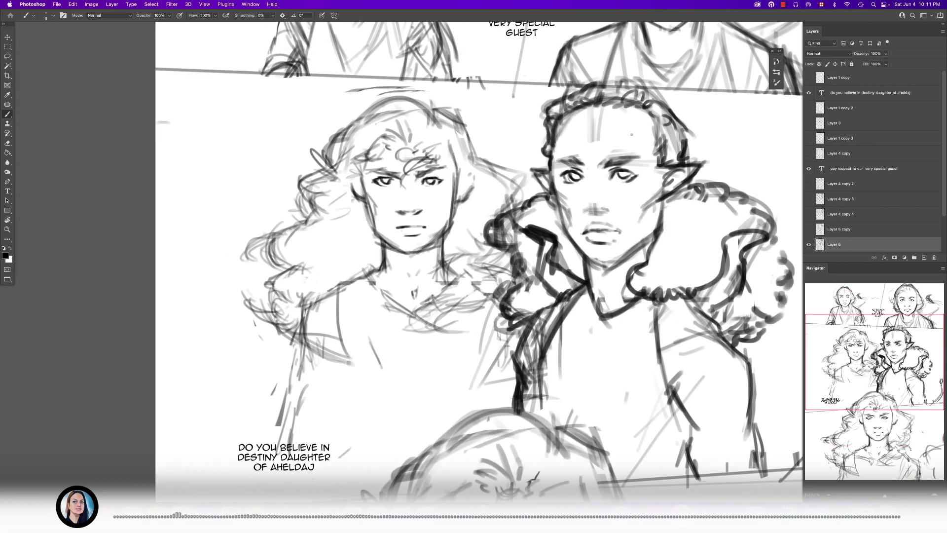
pyautogui.moveTo(613, 137); pyautogui.dragTo(631, 160)
pyautogui.moveTo(320, 262)
pyautogui.mouseDown()
pyautogui.moveTo(478, 187)
pyautogui.moveTo(413, 189)
pyautogui.moveTo(440, 190)
pyautogui.mouseUp()
pyautogui.press('e')
pyautogui.moveTo(351, 236); pyautogui.dragTo(363, 281)
pyautogui.press('b')
pyautogui.moveTo(330, 184); pyautogui.dragTo(350, 213)
pyautogui.moveTo(356, 336)
pyautogui.mouseDown()
pyautogui.moveTo(364, 262)
pyautogui.moveTo(427, 180)
pyautogui.mouseUp()
pyautogui.moveTo(424, 197); pyautogui.dragTo(392, 199)
pyautogui.press('e')
pyautogui.moveTo(339, 317)
pyautogui.mouseDown()
pyautogui.moveTo(355, 296)
pyautogui.moveTo(359, 333)
pyautogui.mouseUp()
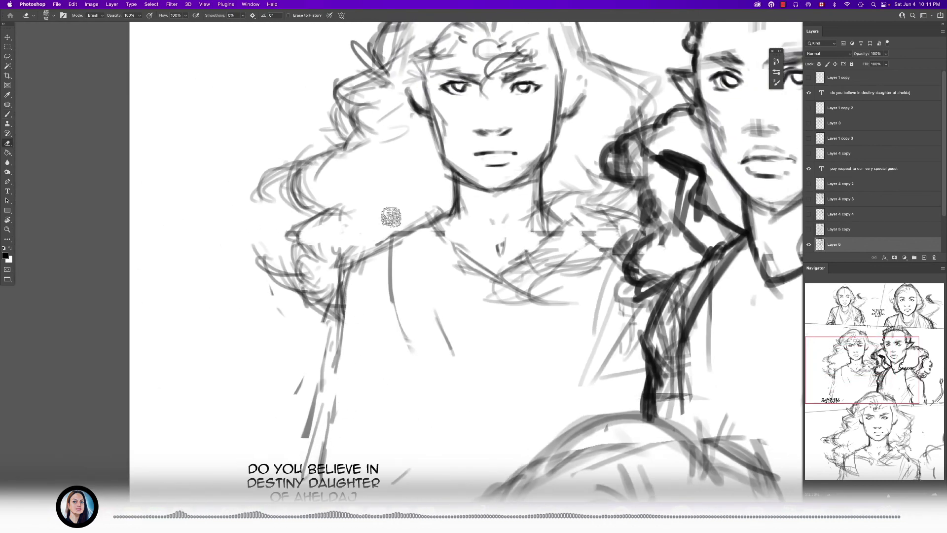
# - Draw darker shoulder, sleeve-seam and V-neckline strokes on the second panel's curly-haired figure
pyautogui.press('b')
pyautogui.moveTo(396, 234); pyautogui.dragTo(341, 270)
pyautogui.moveTo(348, 254)
pyautogui.mouseDown()
pyautogui.moveTo(311, 357)
pyautogui.moveTo(386, 300)
pyautogui.mouseUp()
pyautogui.moveTo(400, 236); pyautogui.dragTo(376, 321)
pyautogui.moveTo(412, 261); pyautogui.dragTo(408, 276)
pyautogui.moveTo(379, 237); pyautogui.dragTo(332, 306)
pyautogui.moveTo(444, 203)
pyautogui.mouseDown()
pyautogui.moveTo(485, 318)
pyautogui.moveTo(560, 236)
pyautogui.mouseUp()
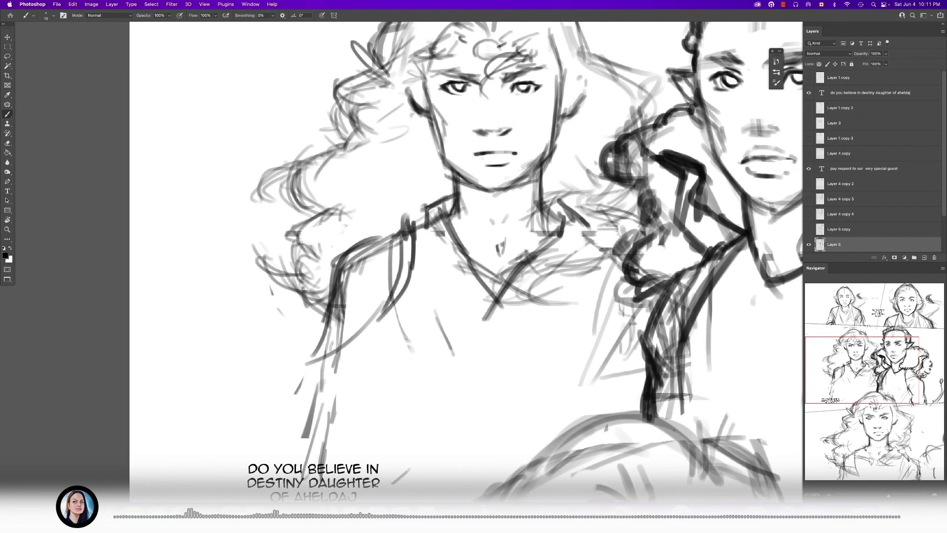
# - Sketch the outer and inner edges of the curly-haired figure's right arm down to the panel border
pyautogui.scroll(-10, 481, 338)
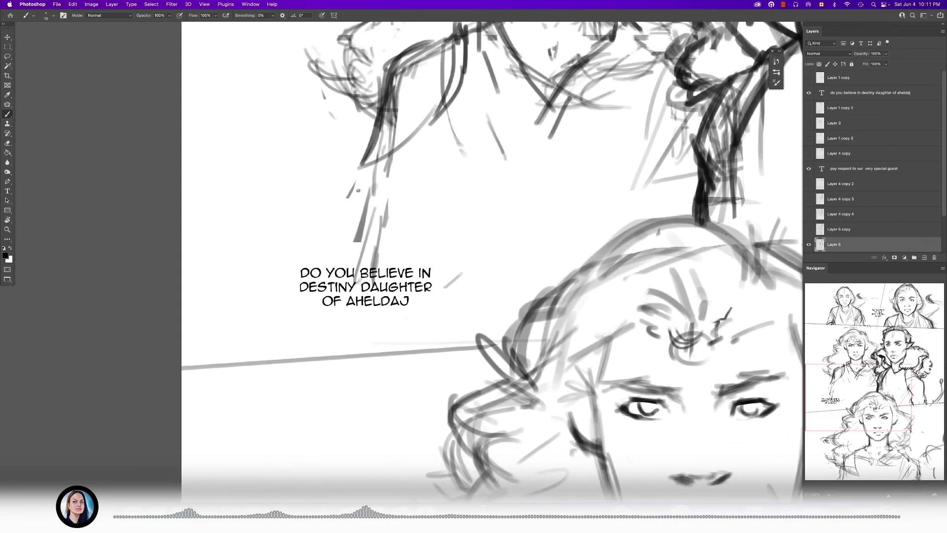
pyautogui.moveTo(383, 164); pyautogui.dragTo(380, 247)
pyautogui.moveTo(449, 246); pyautogui.dragTo(408, 298)
pyautogui.press(']')
pyautogui.moveTo(387, 227)
pyautogui.mouseDown()
pyautogui.moveTo(409, 271)
pyautogui.moveTo(434, 168)
pyautogui.mouseUp()
pyautogui.moveTo(434, 168); pyautogui.dragTo(428, 249)
pyautogui.moveTo(381, 310); pyautogui.dragTo(436, 362)
pyautogui.moveTo(333, 328); pyautogui.dragTo(323, 380)
pyautogui.moveTo(331, 345)
pyautogui.mouseDown()
pyautogui.moveTo(328, 395)
pyautogui.moveTo(323, 346)
pyautogui.moveTo(351, 342)
pyautogui.mouseUp()
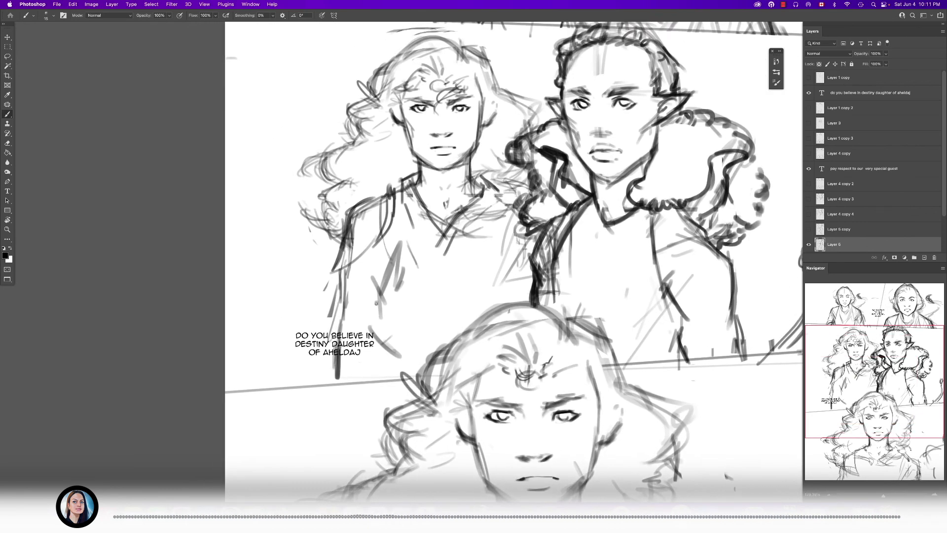
# - Erase the rough outer arm strokes and redraw the curly-haired figure's forearm around the dialogue text
pyautogui.press('e')
pyautogui.press('b')
pyautogui.press('e')
pyautogui.moveTo(343, 276)
pyautogui.mouseDown()
pyautogui.moveTo(339, 364)
pyautogui.moveTo(324, 324)
pyautogui.mouseUp()
pyautogui.press('b')
pyautogui.moveTo(338, 286); pyautogui.dragTo(334, 296)
pyautogui.moveTo(324, 344); pyautogui.dragTo(347, 332)
pyautogui.moveTo(327, 336)
pyautogui.mouseDown()
pyautogui.moveTo(360, 351)
pyautogui.moveTo(322, 376)
pyautogui.mouseUp()
pyautogui.moveTo(325, 340)
pyautogui.mouseDown()
pyautogui.moveTo(316, 360)
pyautogui.moveTo(332, 392)
pyautogui.mouseUp()
pyautogui.moveTo(337, 292); pyautogui.dragTo(321, 349)
pyautogui.press('e')
pyautogui.moveTo(325, 298)
pyautogui.mouseDown()
pyautogui.moveTo(318, 327)
pyautogui.moveTo(326, 301)
pyautogui.mouseUp()
# - Sketch the wrist and the side of the torso at the panel border, cleaning up the overlapping strokes
pyautogui.press('b')
pyautogui.press('e')
pyautogui.moveTo(318, 349)
pyautogui.mouseDown()
pyautogui.moveTo(319, 401)
pyautogui.moveTo(350, 392)
pyautogui.mouseUp()
pyautogui.press('b')
pyautogui.moveTo(383, 342); pyautogui.dragTo(365, 376)
pyautogui.moveTo(373, 344)
pyautogui.mouseDown()
pyautogui.moveTo(362, 391)
pyautogui.moveTo(392, 392)
pyautogui.mouseUp()
pyautogui.moveTo(384, 347)
pyautogui.mouseDown()
pyautogui.moveTo(379, 359)
pyautogui.moveTo(327, 342)
pyautogui.moveTo(376, 353)
pyautogui.moveTo(334, 347)
pyautogui.mouseUp()
pyautogui.press('e')
pyautogui.moveTo(335, 348)
pyautogui.mouseDown()
pyautogui.moveTo(333, 378)
pyautogui.moveTo(342, 372)
pyautogui.mouseUp()
pyautogui.press('b')
pyautogui.moveTo(337, 386)
pyautogui.mouseDown()
pyautogui.moveTo(366, 365)
pyautogui.moveTo(316, 367)
pyautogui.moveTo(360, 374)
pyautogui.moveTo(350, 368)
pyautogui.mouseUp()
pyautogui.press('e')
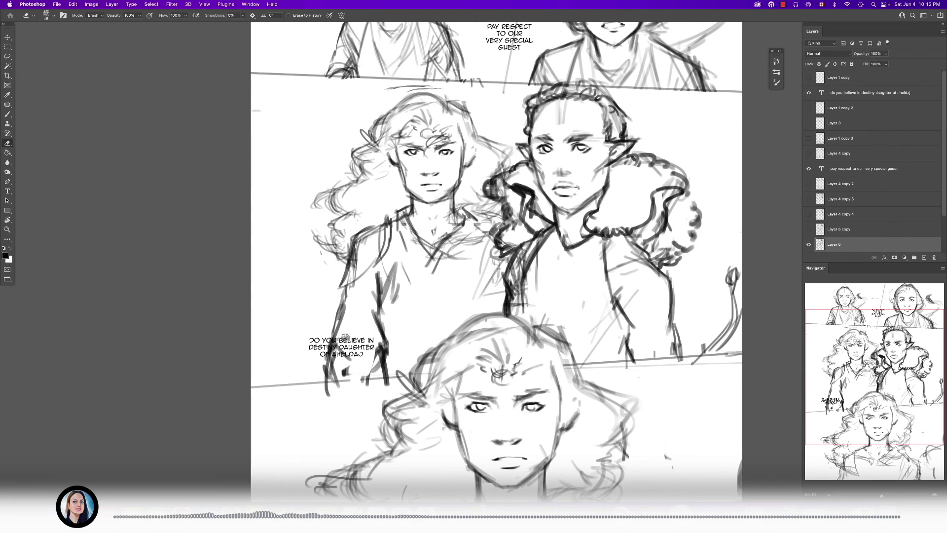
pyautogui.moveTo(371, 334); pyautogui.dragTo(350, 300)
# - Move the "Do you believe in destiny daughter of Aheldaj" dialogue down into the bottom panel
pyautogui.press('t')
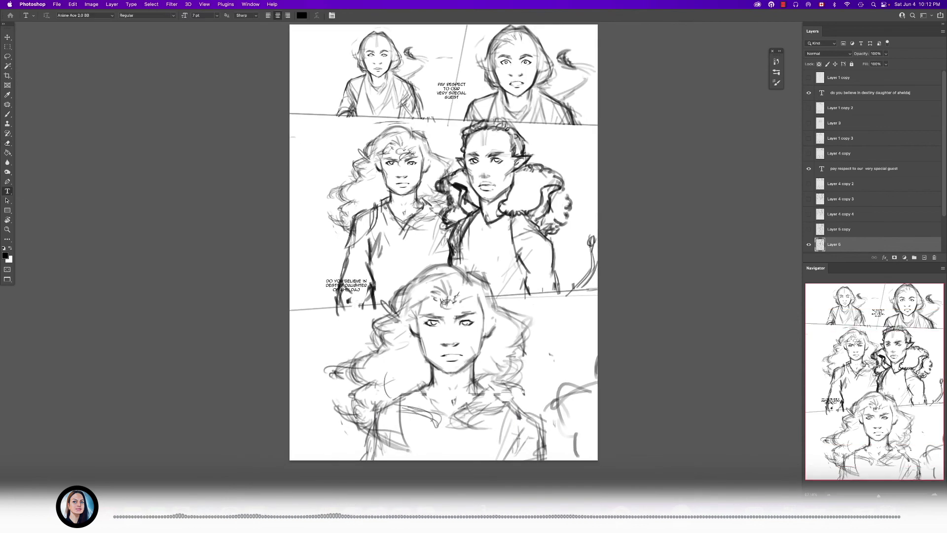
pyautogui.click(355, 286)
pyautogui.moveTo(355, 284); pyautogui.dragTo(479, 278)
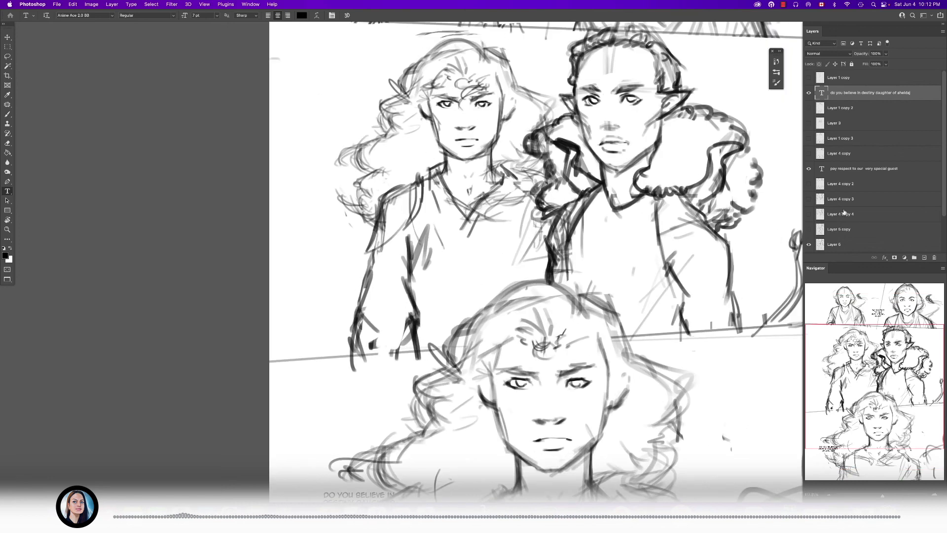
# - On Layer 5, erase the curly-haired figure's old sleeve and arm lines with a larger eraser
pyautogui.click(848, 244)
pyautogui.press('e')
pyautogui.moveTo(353, 346)
pyautogui.mouseDown()
pyautogui.moveTo(359, 323)
pyautogui.moveTo(395, 338)
pyautogui.moveTo(398, 366)
pyautogui.mouseUp()
pyautogui.press('b')
pyautogui.press('e')
pyautogui.press(']')
pyautogui.moveTo(415, 241)
pyautogui.mouseDown()
pyautogui.moveTo(419, 295)
pyautogui.moveTo(431, 259)
pyautogui.moveTo(404, 276)
pyautogui.moveTo(395, 213)
pyautogui.moveTo(406, 185)
pyautogui.moveTo(399, 205)
pyautogui.mouseUp()
# - Redraw the curly-haired figure's right shoulder slope and the top of the outer sleeve with dark strokes
pyautogui.press('b')
pyautogui.scroll(6, 425, 180)
pyautogui.moveTo(425, 183); pyautogui.dragTo(346, 232)
pyautogui.moveTo(402, 211); pyautogui.dragTo(330, 236)
pyautogui.moveTo(419, 197); pyautogui.dragTo(348, 212)
pyautogui.moveTo(407, 203)
pyautogui.mouseDown()
pyautogui.moveTo(321, 241)
pyautogui.moveTo(312, 277)
pyautogui.mouseUp()
pyautogui.moveTo(317, 222); pyautogui.dragTo(296, 303)
pyautogui.moveTo(295, 240); pyautogui.dragTo(294, 303)
pyautogui.moveTo(307, 242); pyautogui.dragTo(287, 291)
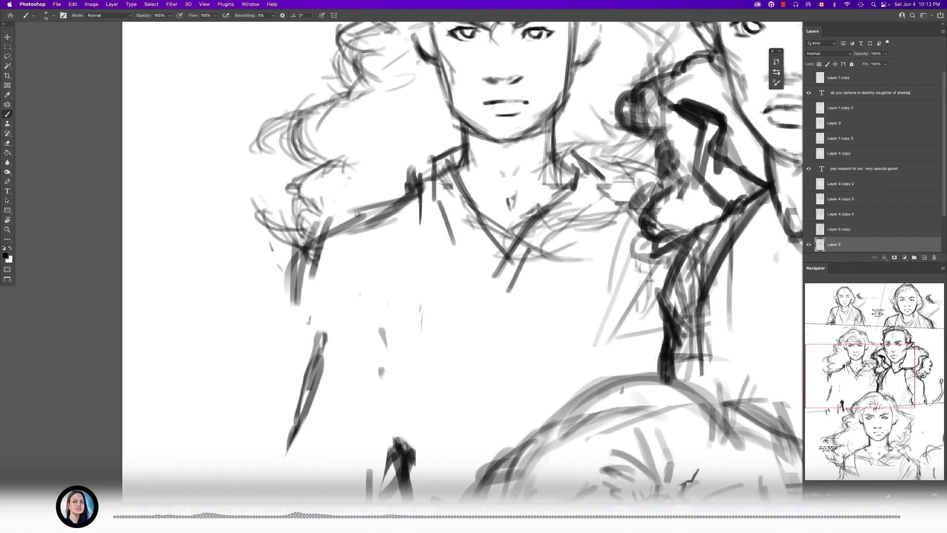
# - Add the shoulder seam and rough in the hem of the curly-haired figure's short sleeve
pyautogui.moveTo(384, 211); pyautogui.dragTo(305, 238)
pyautogui.moveTo(369, 258); pyautogui.dragTo(358, 280)
pyautogui.moveTo(400, 200); pyautogui.dragTo(377, 272)
pyautogui.moveTo(398, 203); pyautogui.dragTo(380, 259)
pyautogui.moveTo(306, 335); pyautogui.dragTo(356, 311)
pyautogui.moveTo(353, 317)
pyautogui.mouseDown()
pyautogui.moveTo(274, 380)
pyautogui.moveTo(353, 255)
pyautogui.moveTo(345, 329)
pyautogui.mouseUp()
# - Draw the flared sleeve edge with its pointed hem and the outer forearm line below it
pyautogui.scroll(-2, 353, 255)
pyautogui.press('e')
pyautogui.press('b')
pyautogui.moveTo(352, 282); pyautogui.dragTo(351, 358)
pyautogui.moveTo(356, 190); pyautogui.dragTo(335, 269)
pyautogui.moveTo(336, 270); pyautogui.dragTo(405, 227)
pyautogui.press('e')
pyautogui.press('b')
pyautogui.moveTo(360, 269)
pyautogui.mouseDown()
pyautogui.moveTo(351, 337)
pyautogui.moveTo(369, 346)
pyautogui.mouseUp()
pyautogui.moveTo(340, 375)
pyautogui.mouseDown()
pyautogui.moveTo(373, 354)
pyautogui.moveTo(347, 379)
pyautogui.mouseUp()
# - Redraw the inner forearm and the adjoining torso side, erasing stray strokes near the panel border
pyautogui.press('e')
pyautogui.moveTo(403, 345); pyautogui.dragTo(393, 365)
pyautogui.press('b')
pyautogui.moveTo(423, 251)
pyautogui.mouseDown()
pyautogui.moveTo(431, 301)
pyautogui.moveTo(419, 290)
pyautogui.mouseUp()
pyautogui.moveTo(405, 254); pyautogui.dragTo(432, 310)
pyautogui.moveTo(435, 241); pyautogui.dragTo(427, 277)
pyautogui.moveTo(440, 217); pyautogui.dragTo(433, 285)
pyautogui.press('e')
pyautogui.press('b')
pyautogui.moveTo(449, 317)
pyautogui.mouseDown()
pyautogui.moveTo(452, 347)
pyautogui.moveTo(412, 380)
pyautogui.mouseUp()
pyautogui.press('e')
pyautogui.moveTo(412, 323)
pyautogui.mouseDown()
pyautogui.moveTo(367, 311)
pyautogui.moveTo(444, 323)
pyautogui.moveTo(446, 331)
pyautogui.mouseUp()
pyautogui.press('b')
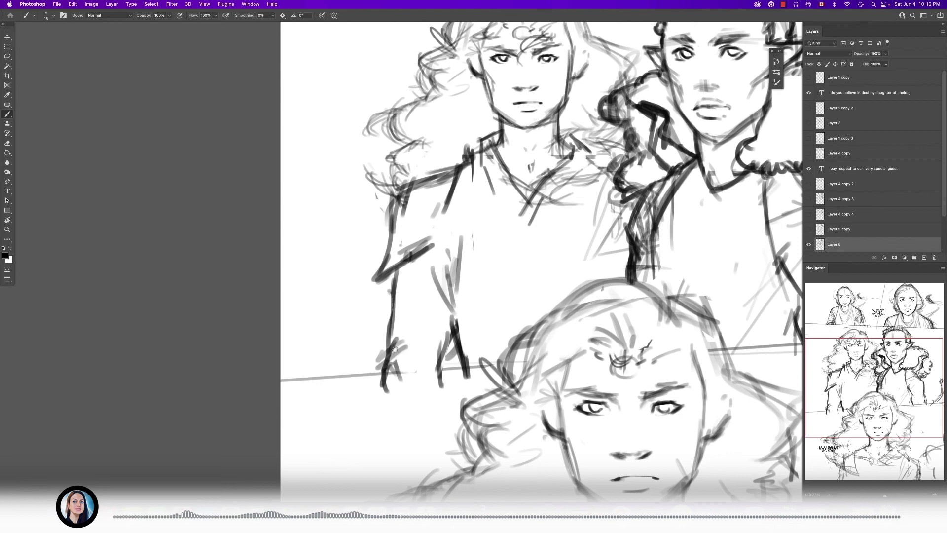
# - Clean up the chest and draw a folded collar on both sides of the curly-haired figure's V-neckline
pyautogui.moveTo(394, 349); pyautogui.dragTo(354, 412)
pyautogui.moveTo(436, 231); pyautogui.dragTo(471, 274)
pyautogui.scroll(2, 442, 184)
pyautogui.press('[')
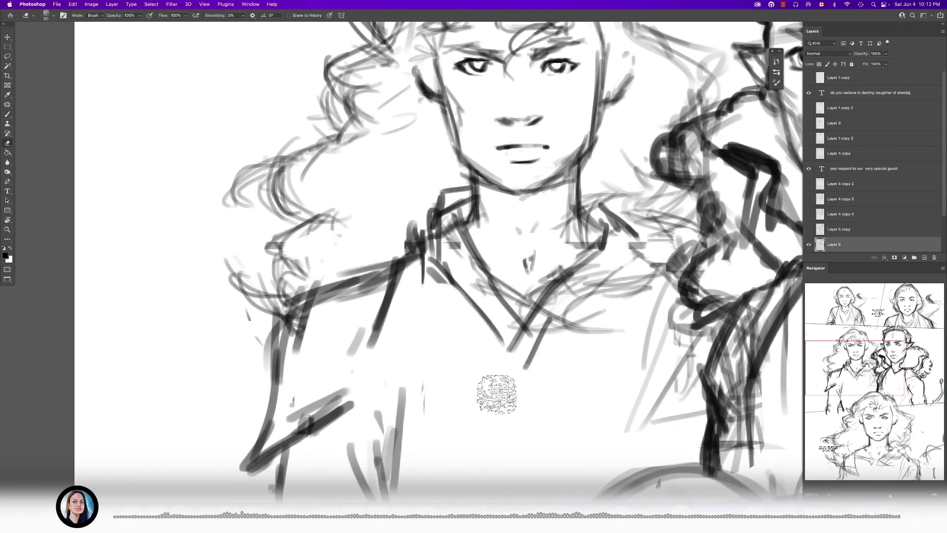
pyautogui.moveTo(497, 394); pyautogui.dragTo(442, 310)
pyautogui.moveTo(494, 263); pyautogui.dragTo(541, 213)
pyautogui.moveTo(534, 216)
pyautogui.mouseDown()
pyautogui.moveTo(494, 254)
pyautogui.moveTo(584, 171)
pyautogui.mouseUp()
pyautogui.moveTo(545, 119)
pyautogui.mouseDown()
pyautogui.moveTo(540, 177)
pyautogui.moveTo(582, 131)
pyautogui.mouseUp()
pyautogui.moveTo(542, 94); pyautogui.dragTo(589, 173)
# - Darken the curls falling over the curly-haired figure's right shoulder and add a looping curl beside the sleeve
pyautogui.scroll(-5, 633, 254)
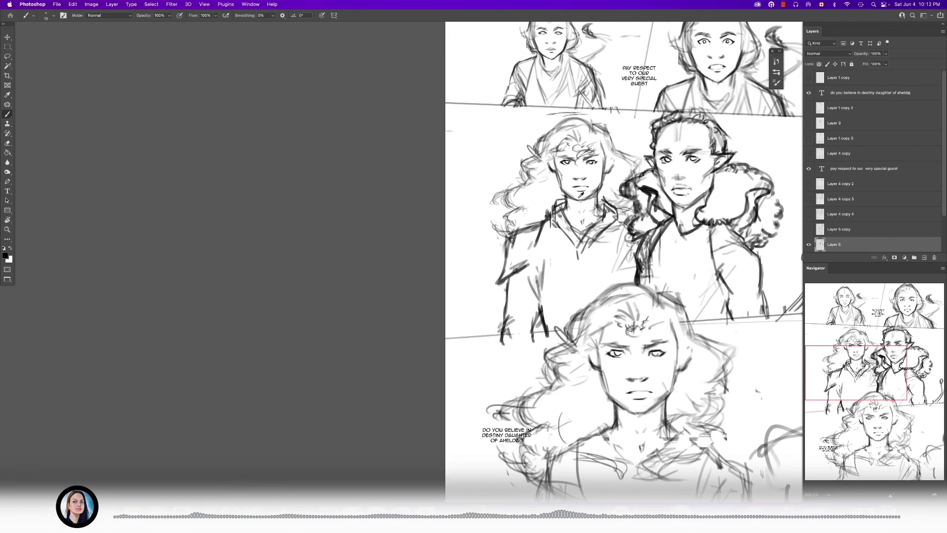
pyautogui.scroll(4, 547, 207)
pyautogui.moveTo(490, 187)
pyautogui.mouseDown()
pyautogui.moveTo(532, 221)
pyautogui.moveTo(473, 256)
pyautogui.mouseUp()
pyautogui.moveTo(483, 258)
pyautogui.mouseDown()
pyautogui.moveTo(507, 269)
pyautogui.moveTo(504, 290)
pyautogui.mouseUp()
pyautogui.moveTo(499, 267); pyautogui.dragTo(468, 335)
pyautogui.press(']')
pyautogui.moveTo(494, 308); pyautogui.dragTo(475, 320)
# - Strengthen the hair outline over the curly-haired figure's crown and down toward the fur collar with thicker strokes
pyautogui.press(']')
pyautogui.moveTo(636, 174); pyautogui.dragTo(435, 278)
pyautogui.moveTo(525, 142)
pyautogui.mouseDown()
pyautogui.moveTo(599, 218)
pyautogui.moveTo(597, 251)
pyautogui.mouseUp()
pyautogui.moveTo(543, 166)
pyautogui.mouseDown()
pyautogui.moveTo(453, 114)
pyautogui.moveTo(521, 120)
pyautogui.moveTo(456, 164)
pyautogui.moveTo(447, 182)
pyautogui.mouseUp()
pyautogui.press('[')
pyautogui.press('[')
pyautogui.moveTo(477, 157)
pyautogui.mouseDown()
pyautogui.moveTo(452, 174)
pyautogui.moveTo(436, 169)
pyautogui.mouseUp()
pyautogui.moveTo(440, 171); pyautogui.dragTo(453, 176)
pyautogui.moveTo(500, 243); pyautogui.dragTo(474, 243)
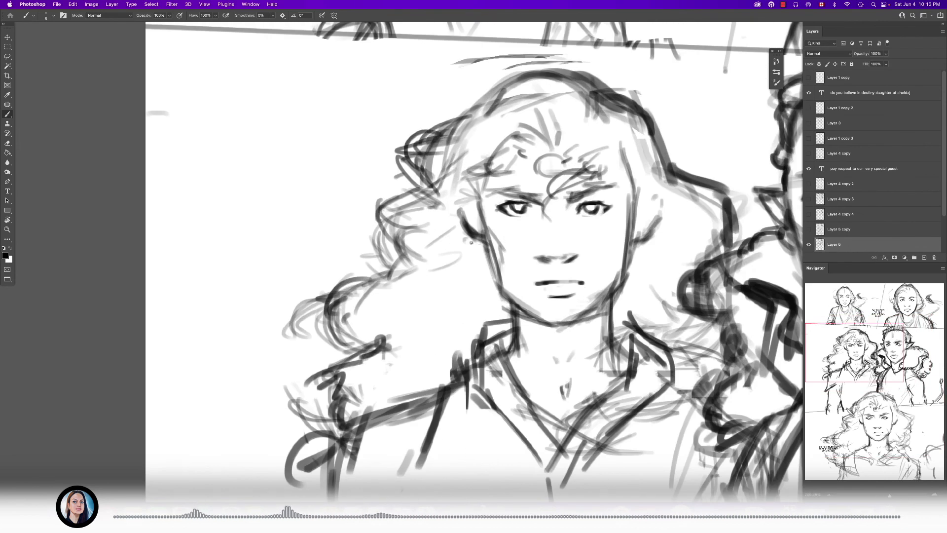
pyautogui.moveTo(467, 207); pyautogui.dragTo(464, 218)
# - Compare the reworked second panel with its earlier version by alternating visibility between Layer 5 and its copy
pyautogui.moveTo(635, 232); pyautogui.dragTo(590, 234)
pyautogui.moveTo(615, 316); pyautogui.dragTo(533, 224)
pyautogui.moveTo(607, 248); pyautogui.dragTo(587, 247)
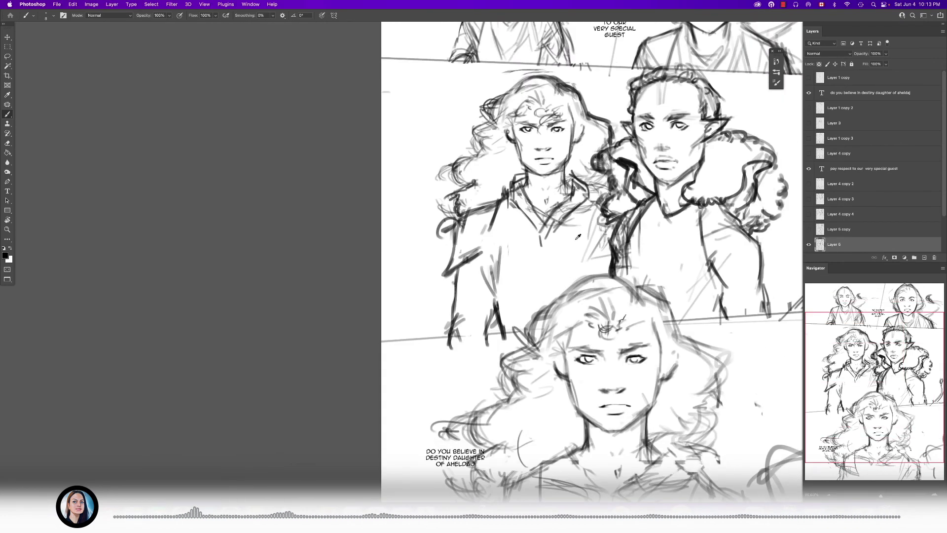
pyautogui.moveTo(610, 180); pyautogui.dragTo(636, 181)
pyautogui.moveTo(560, 222); pyautogui.dragTo(583, 241)
pyautogui.moveTo(562, 229); pyautogui.dragTo(521, 217)
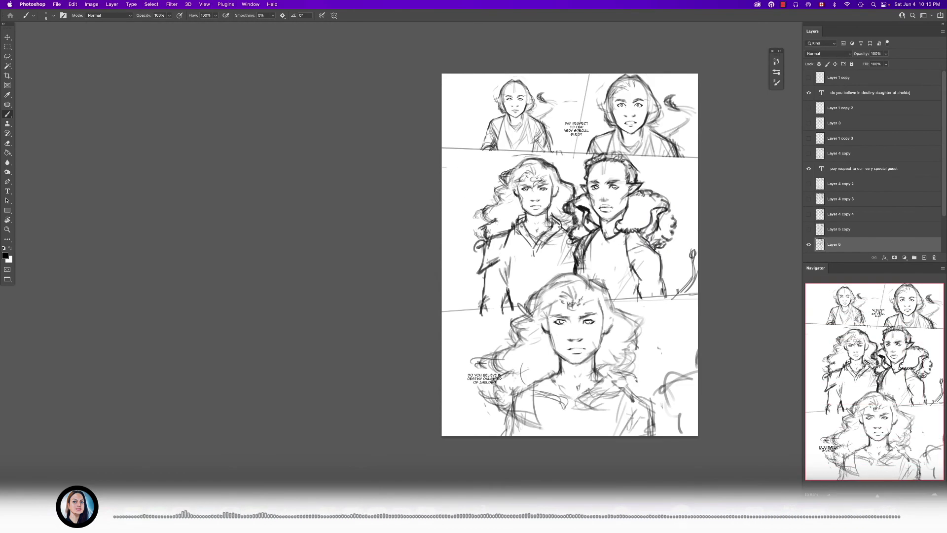
pyautogui.moveTo(532, 270); pyautogui.dragTo(516, 276)
pyautogui.moveTo(476, 306); pyautogui.dragTo(511, 305)
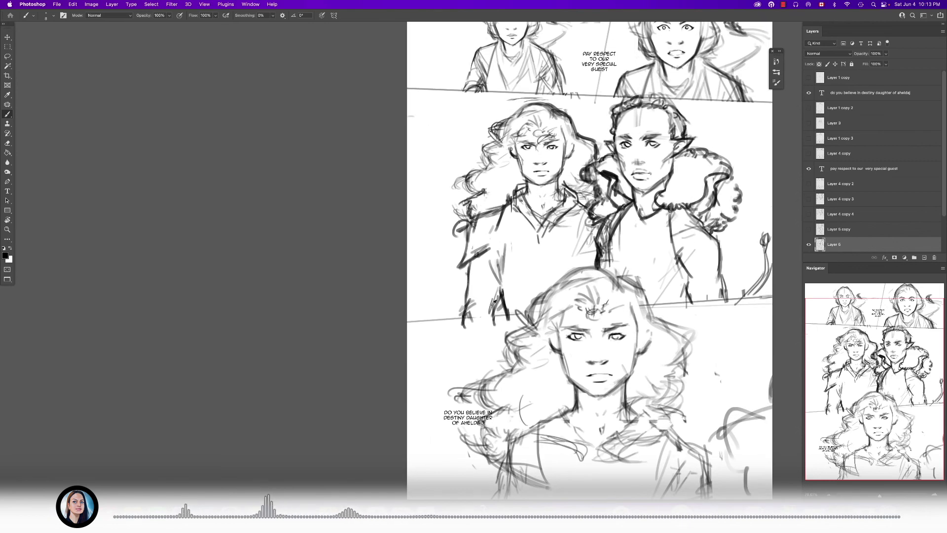
pyautogui.moveTo(494, 273); pyautogui.dragTo(424, 273)
pyautogui.click(808, 244)
pyautogui.click(808, 229)
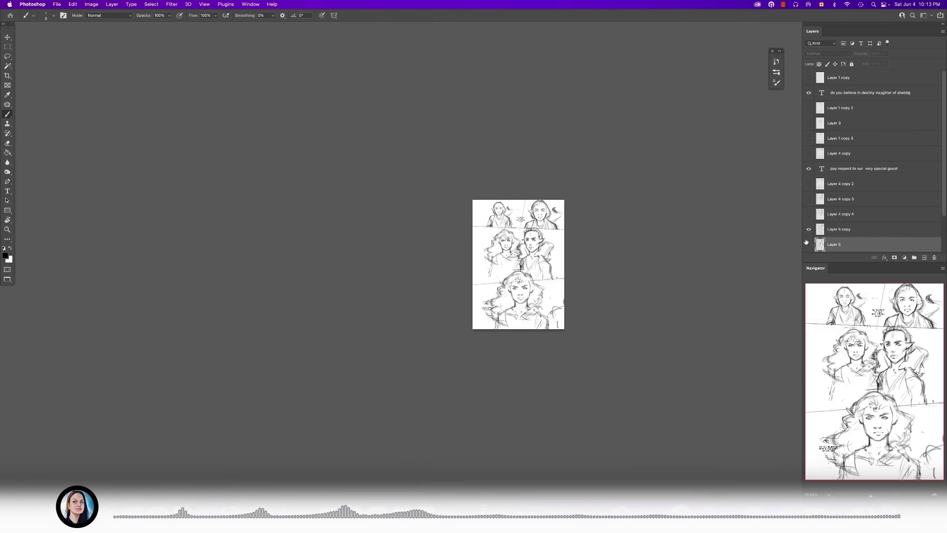
pyautogui.click(808, 230)
pyautogui.click(808, 244)
pyautogui.moveTo(501, 253); pyautogui.dragTo(511, 232)
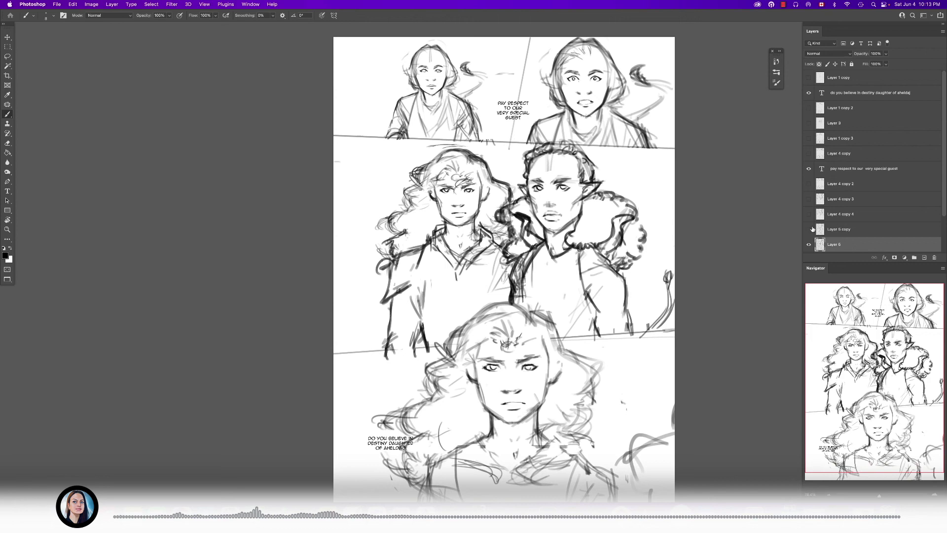
pyautogui.click(808, 230)
pyautogui.click(808, 244)
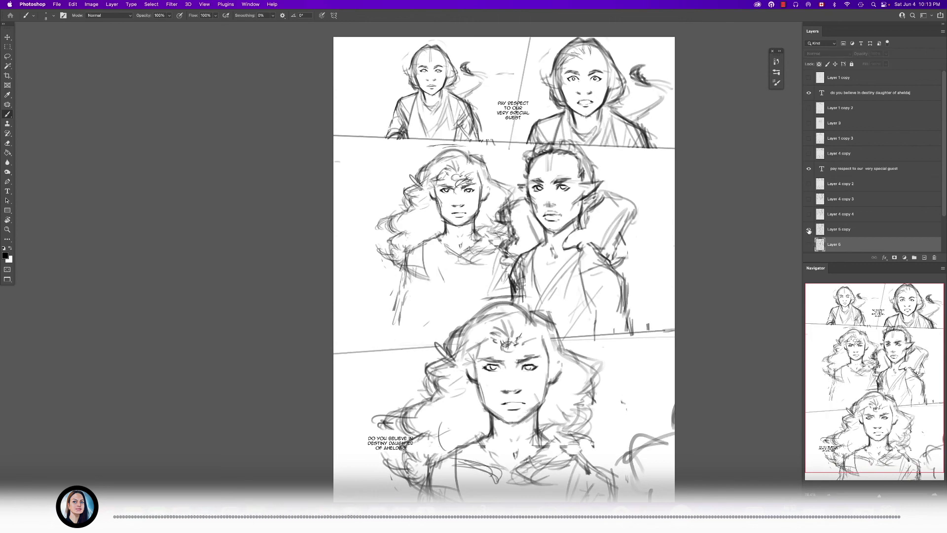
pyautogui.click(808, 229)
pyautogui.click(808, 244)
# - Review the reworked second panel against the rest of the page, down to the bottom panel's figure
pyautogui.moveTo(612, 251); pyautogui.dragTo(619, 264)
pyautogui.moveTo(636, 143); pyautogui.dragTo(640, 143)
pyautogui.moveTo(640, 197); pyautogui.dragTo(641, 244)
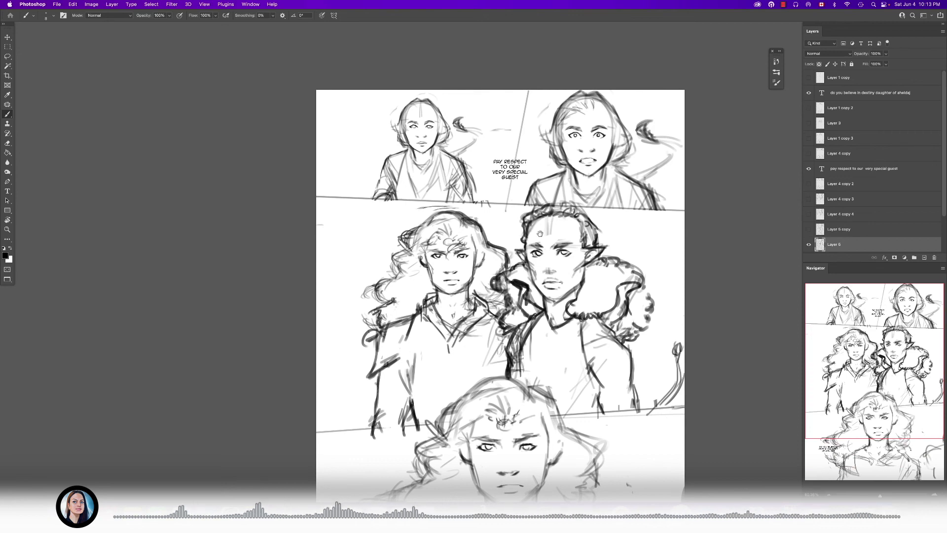
pyautogui.moveTo(419, 182); pyautogui.dragTo(447, 193)
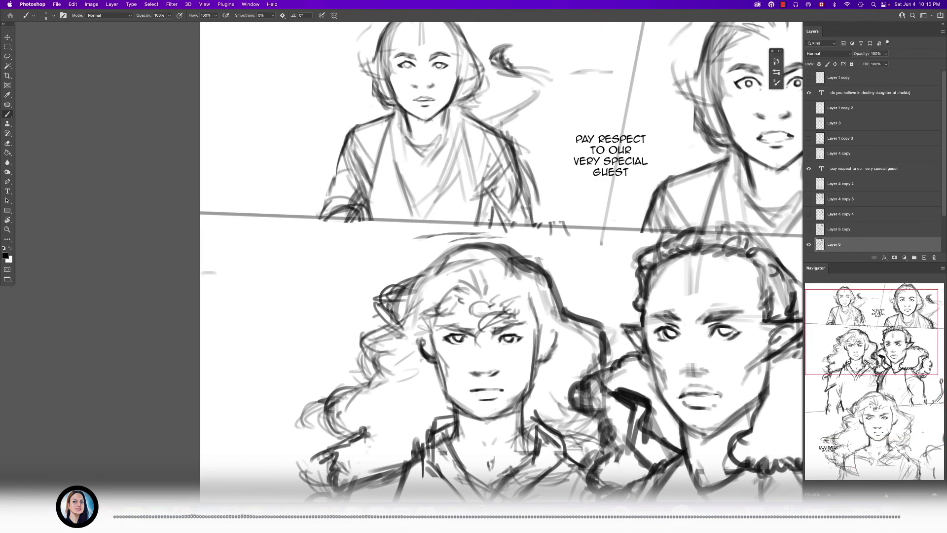
pyautogui.moveTo(485, 232); pyautogui.dragTo(434, 234)
pyautogui.moveTo(489, 365); pyautogui.dragTo(486, 236)
pyautogui.moveTo(493, 250); pyautogui.dragTo(521, 251)
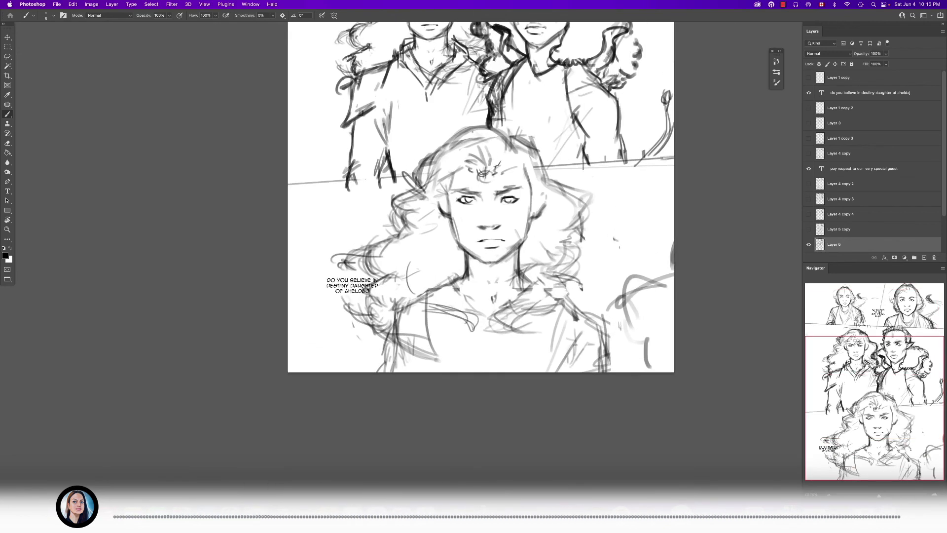
pyautogui.moveTo(502, 176); pyautogui.dragTo(539, 205)
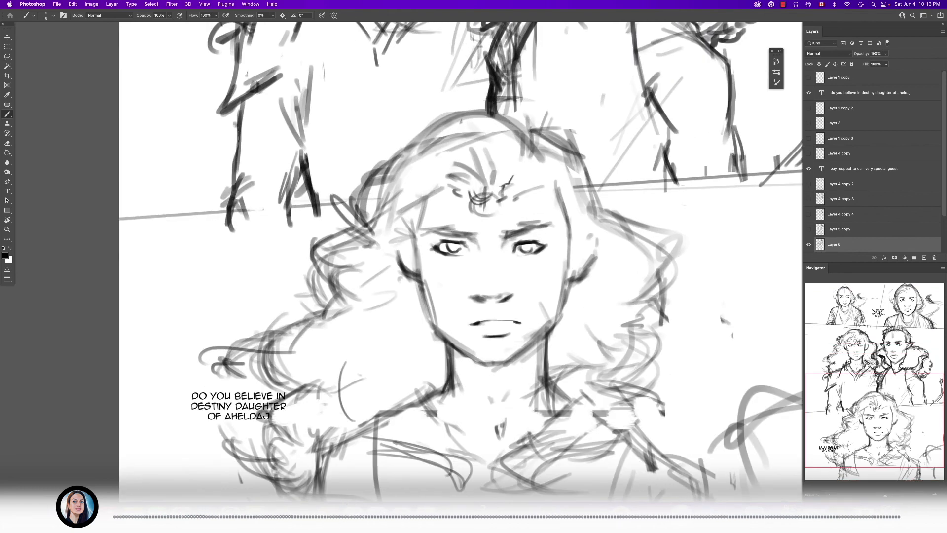
# - Darken the bottom figure's hair outline over the crown and thicken the curls beside the temple
pyautogui.press('e')
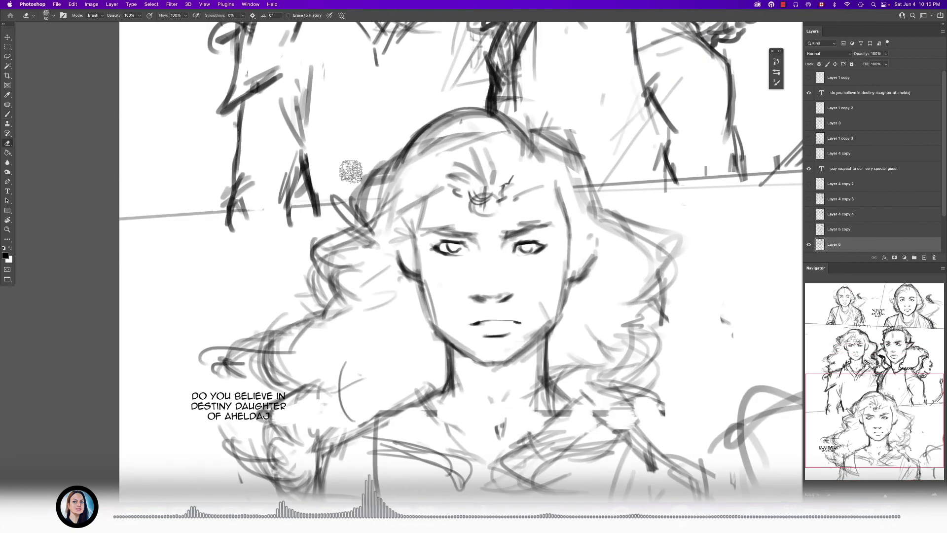
pyautogui.moveTo(351, 171); pyautogui.dragTo(333, 207)
pyautogui.press('b')
pyautogui.moveTo(407, 154)
pyautogui.mouseDown()
pyautogui.moveTo(359, 202)
pyautogui.moveTo(368, 224)
pyautogui.mouseUp()
pyautogui.moveTo(377, 194)
pyautogui.mouseDown()
pyautogui.moveTo(336, 213)
pyautogui.moveTo(389, 198)
pyautogui.mouseUp()
pyautogui.press('[')
pyautogui.moveTo(447, 190); pyautogui.dragTo(412, 197)
pyautogui.moveTo(416, 202); pyautogui.dragTo(423, 205)
pyautogui.moveTo(342, 241); pyautogui.dragTo(340, 285)
pyautogui.moveTo(429, 296)
pyautogui.mouseDown()
pyautogui.moveTo(427, 257)
pyautogui.moveTo(441, 276)
pyautogui.mouseUp()
pyautogui.press('e')
pyautogui.press('b')
pyautogui.press(']')
pyautogui.moveTo(504, 207)
pyautogui.mouseDown()
pyautogui.moveTo(513, 207)
pyautogui.moveTo(464, 195)
pyautogui.mouseUp()
pyautogui.scroll(2, 513, 207)
# - Erase the old lines around the bottom figure's chest and redraw the garment's left shoulder and armhole seam with bolder strokes
pyautogui.press('e')
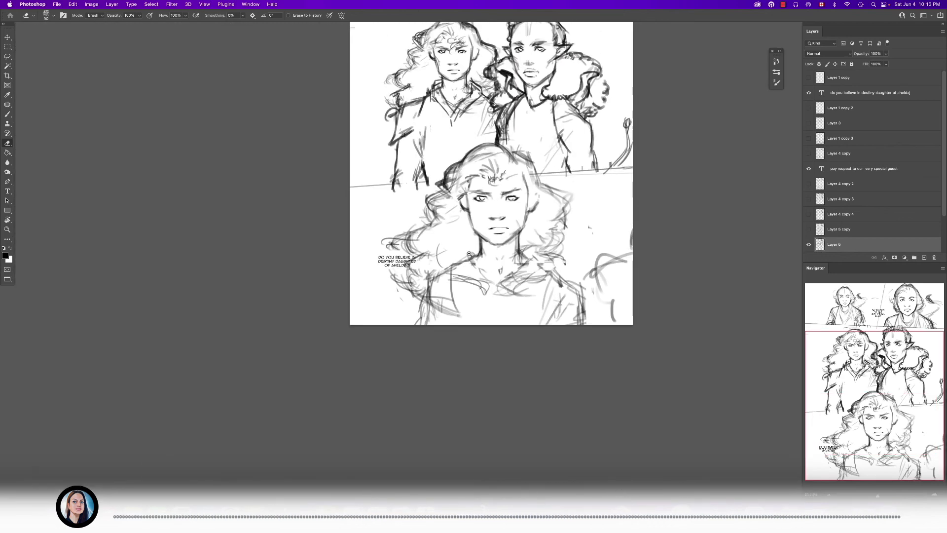
pyautogui.moveTo(459, 269); pyautogui.dragTo(482, 283)
pyautogui.moveTo(479, 227)
pyautogui.mouseDown()
pyautogui.moveTo(401, 264)
pyautogui.moveTo(361, 345)
pyautogui.moveTo(416, 285)
pyautogui.moveTo(424, 314)
pyautogui.mouseUp()
pyautogui.press('b')
pyautogui.moveTo(442, 260)
pyautogui.mouseDown()
pyautogui.moveTo(407, 273)
pyautogui.moveTo(449, 249)
pyautogui.mouseUp()
pyautogui.press(']')
pyautogui.moveTo(379, 290); pyautogui.dragTo(358, 381)
pyautogui.moveTo(351, 310); pyautogui.dragTo(347, 360)
pyautogui.moveTo(441, 325); pyautogui.dragTo(401, 364)
pyautogui.moveTo(449, 305)
pyautogui.mouseDown()
pyautogui.moveTo(354, 393)
pyautogui.moveTo(338, 389)
pyautogui.mouseUp()
pyautogui.moveTo(456, 247); pyautogui.dragTo(452, 311)
pyautogui.moveTo(475, 227); pyautogui.dragTo(453, 324)
# - Draw the bottom figure's right shoulder, sleeve and curved armhole seam with thick dark strokes
pyautogui.moveTo(634, 310); pyautogui.dragTo(469, 293)
pyautogui.press(']')
pyautogui.moveTo(499, 225); pyautogui.dragTo(555, 277)
pyautogui.moveTo(513, 250)
pyautogui.mouseDown()
pyautogui.moveTo(583, 296)
pyautogui.moveTo(595, 365)
pyautogui.mouseUp()
pyautogui.moveTo(482, 262); pyautogui.dragTo(533, 368)
pyautogui.moveTo(520, 354)
pyautogui.mouseDown()
pyautogui.moveTo(497, 310)
pyautogui.moveTo(542, 374)
pyautogui.mouseUp()
pyautogui.moveTo(500, 275); pyautogui.dragTo(532, 366)
pyautogui.moveTo(451, 208); pyautogui.dragTo(434, 239)
pyautogui.moveTo(319, 204); pyautogui.dragTo(319, 234)
pyautogui.moveTo(310, 207); pyautogui.dragTo(322, 264)
# - Clean up the bottom figure's chest and draw a banded V-shaped neckline running down from the neck
pyautogui.press('e')
pyautogui.moveTo(344, 248)
pyautogui.mouseDown()
pyautogui.moveTo(388, 310)
pyautogui.moveTo(373, 314)
pyautogui.mouseUp()
pyautogui.press('b')
pyautogui.moveTo(449, 220); pyautogui.dragTo(390, 287)
pyautogui.press('e')
pyautogui.moveTo(429, 237)
pyautogui.mouseDown()
pyautogui.moveTo(384, 298)
pyautogui.moveTo(402, 305)
pyautogui.moveTo(450, 272)
pyautogui.moveTo(380, 336)
pyautogui.mouseUp()
pyautogui.press('b')
pyautogui.moveTo(441, 262); pyautogui.dragTo(375, 344)
pyautogui.moveTo(452, 239); pyautogui.dragTo(401, 310)
pyautogui.moveTo(436, 192); pyautogui.dragTo(467, 214)
pyautogui.moveTo(464, 212); pyautogui.dragTo(465, 232)
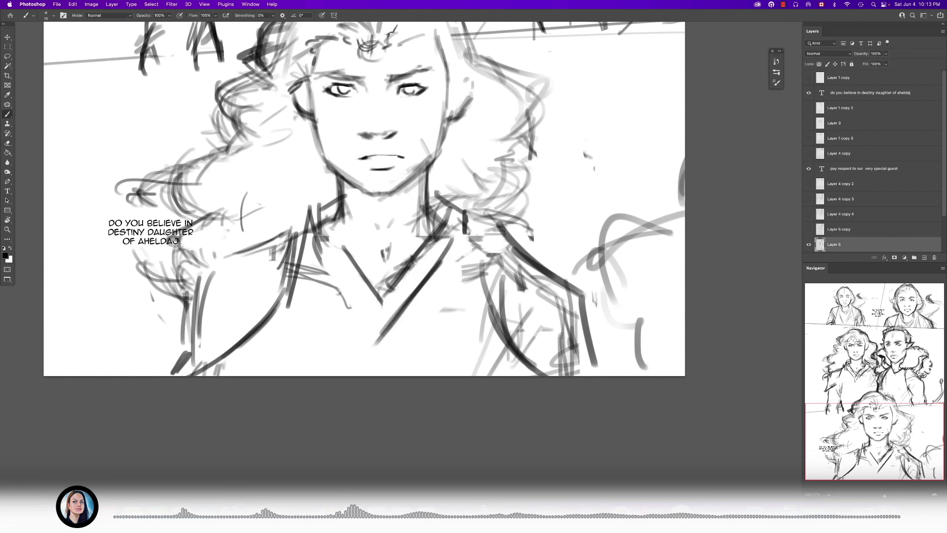
# - Add a small rectangular tab below the point of the V-neckline and tidy the collar band's left edge
pyautogui.moveTo(363, 308); pyautogui.dragTo(365, 354)
pyautogui.moveTo(399, 318); pyautogui.dragTo(404, 353)
pyautogui.moveTo(364, 354); pyautogui.dragTo(407, 356)
pyautogui.moveTo(405, 285); pyautogui.dragTo(376, 317)
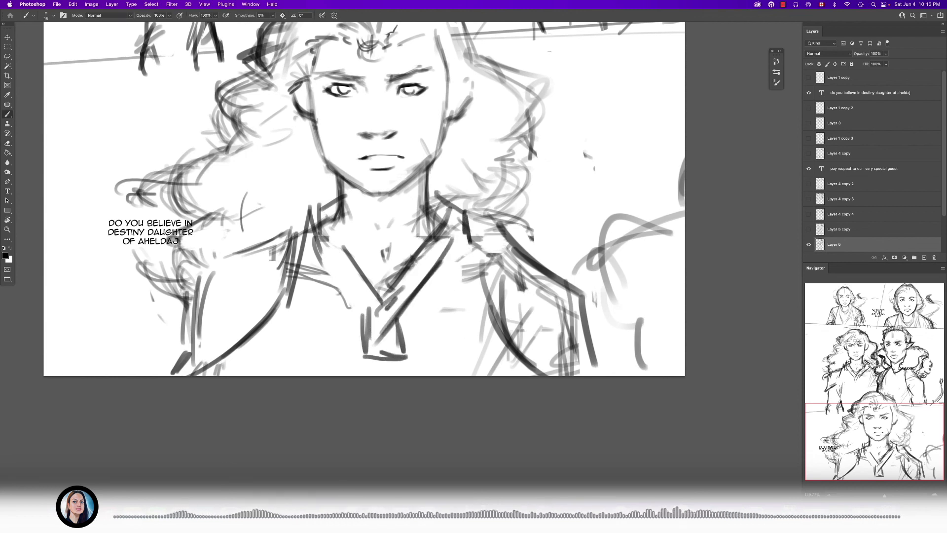
pyautogui.moveTo(314, 242); pyautogui.dragTo(356, 323)
pyautogui.press('e')
pyautogui.moveTo(329, 279)
pyautogui.mouseDown()
pyautogui.moveTo(353, 316)
pyautogui.moveTo(319, 298)
pyautogui.mouseUp()
pyautogui.press('b')
pyautogui.scroll(-10, 364, 262)
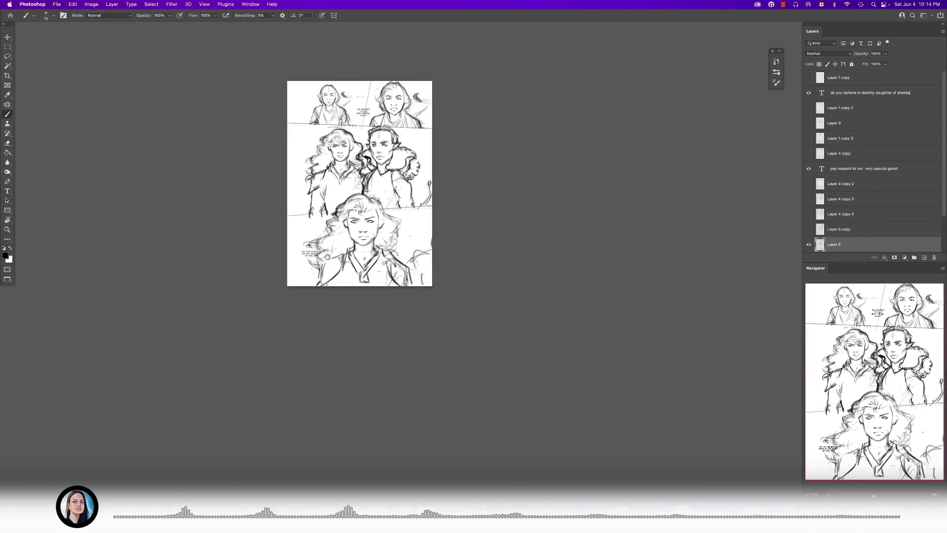
# - Add pointed ears on both sides of the head of the figure in the top-right panel
pyautogui.scroll(8, 331, 258)
pyautogui.scroll(-6, 345, 262)
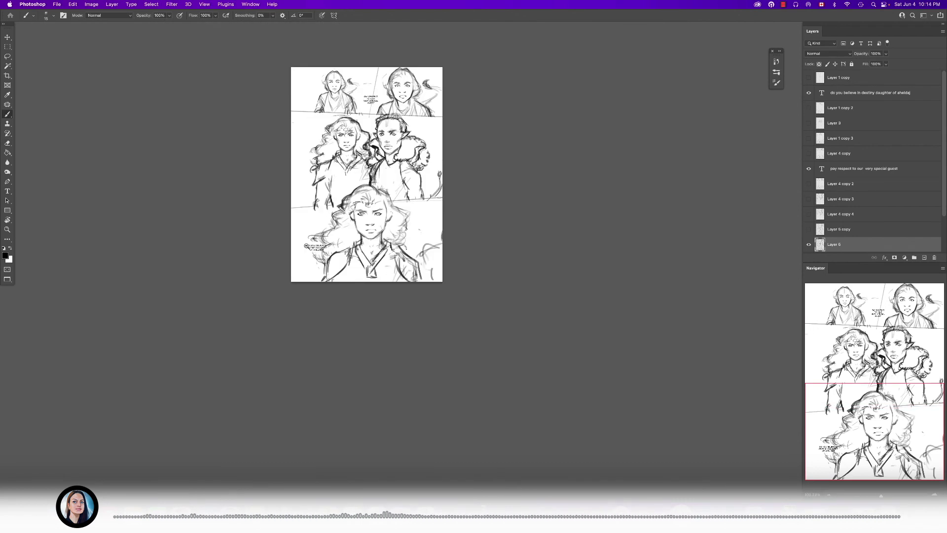
pyautogui.scroll(4, 416, 265)
pyautogui.moveTo(417, 265); pyautogui.dragTo(503, 416)
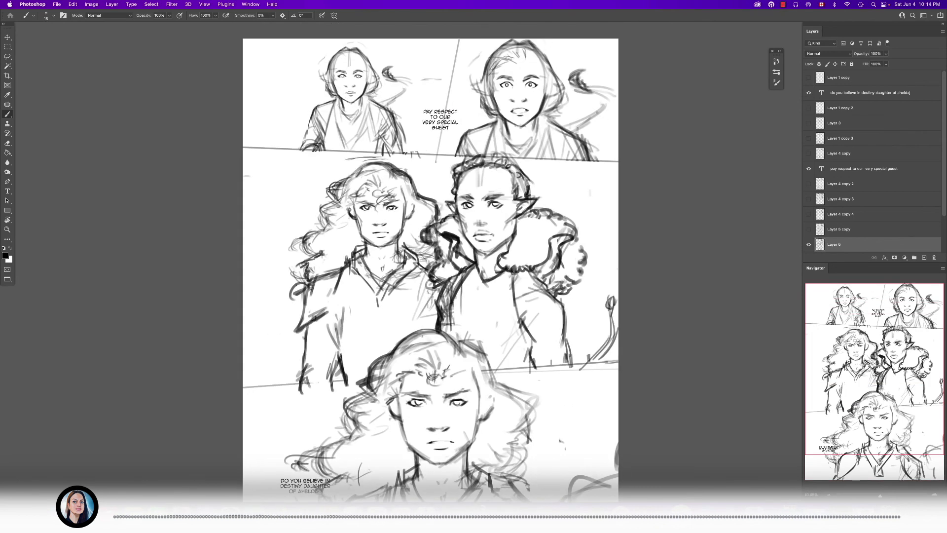
pyautogui.scroll(-4, 573, 177)
pyautogui.moveTo(492, 329); pyautogui.dragTo(501, 301)
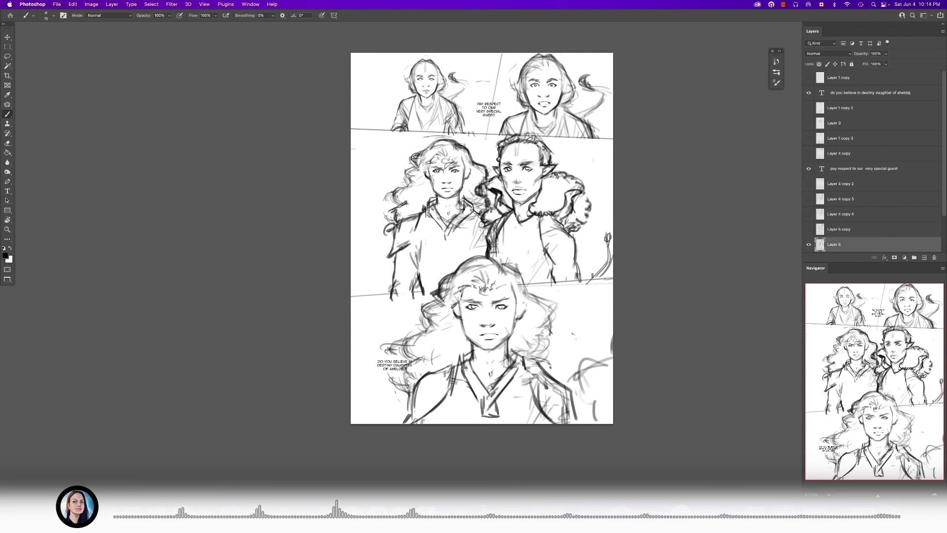
pyautogui.scroll(8, 605, 55)
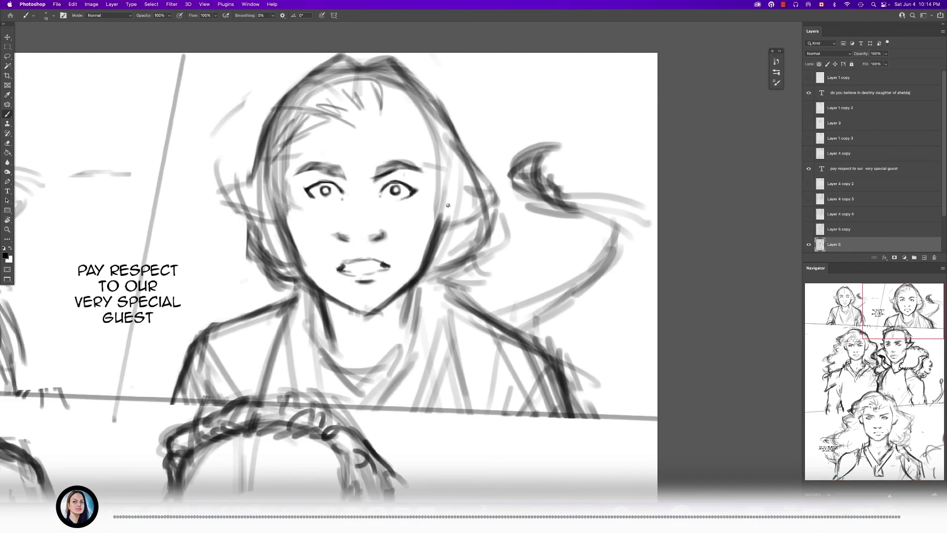
pyautogui.moveTo(445, 212)
pyautogui.mouseDown()
pyautogui.moveTo(472, 200)
pyautogui.moveTo(451, 224)
pyautogui.mouseUp()
pyautogui.moveTo(273, 191)
pyautogui.mouseDown()
pyautogui.moveTo(233, 198)
pyautogui.moveTo(258, 218)
pyautogui.mouseUp()
pyautogui.moveTo(276, 191); pyautogui.dragTo(234, 197)
pyautogui.moveTo(248, 205); pyautogui.dragTo(227, 207)
pyautogui.moveTo(138, 213)
pyautogui.mouseDown()
pyautogui.moveTo(357, 193)
pyautogui.moveTo(420, 209)
pyautogui.mouseUp()
pyautogui.moveTo(247, 177); pyautogui.dragTo(292, 202)
pyautogui.moveTo(244, 158)
pyautogui.mouseDown()
pyautogui.moveTo(220, 168)
pyautogui.moveTo(236, 185)
pyautogui.mouseUp()
pyautogui.keyDown('alt'); pyautogui.click(248, 212); pyautogui.keyUp('alt')
# - Erase the rough curved strokes in the lower-right corner of the bottom panel
pyautogui.moveTo(345, 270); pyautogui.dragTo(276, 220)
pyautogui.click(6, 257)
pyautogui.moveTo(585, 397); pyautogui.dragTo(485, 440)
pyautogui.click(704, 320)
pyautogui.moveTo(416, 354); pyautogui.dragTo(448, 380)
pyautogui.moveTo(448, 380); pyautogui.dragTo(478, 345)
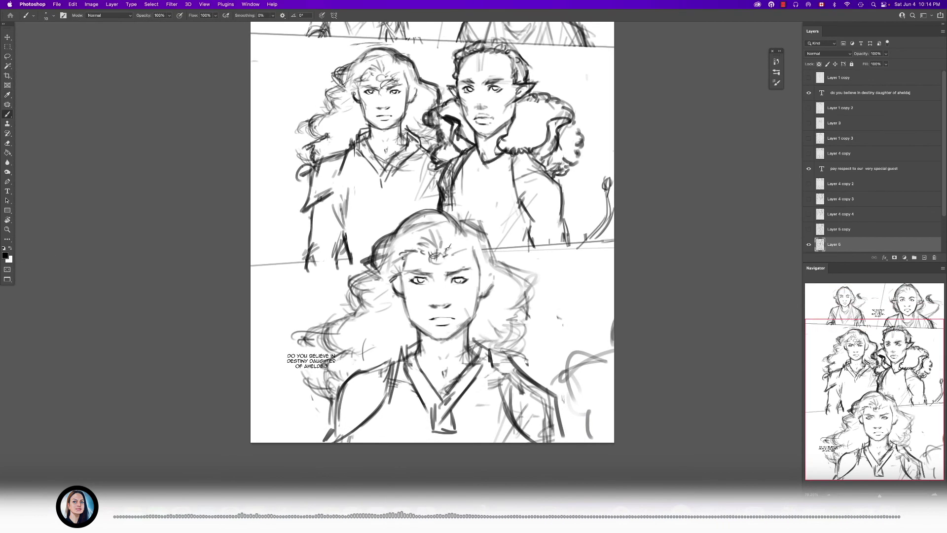
pyautogui.press('e')
pyautogui.moveTo(576, 354)
pyautogui.mouseDown()
pyautogui.moveTo(563, 373)
pyautogui.moveTo(613, 354)
pyautogui.moveTo(582, 370)
pyautogui.moveTo(572, 409)
pyautogui.mouseUp()
pyautogui.press('b')
pyautogui.press('e')
pyautogui.press('b')
pyautogui.press(']')
pyautogui.press('e')
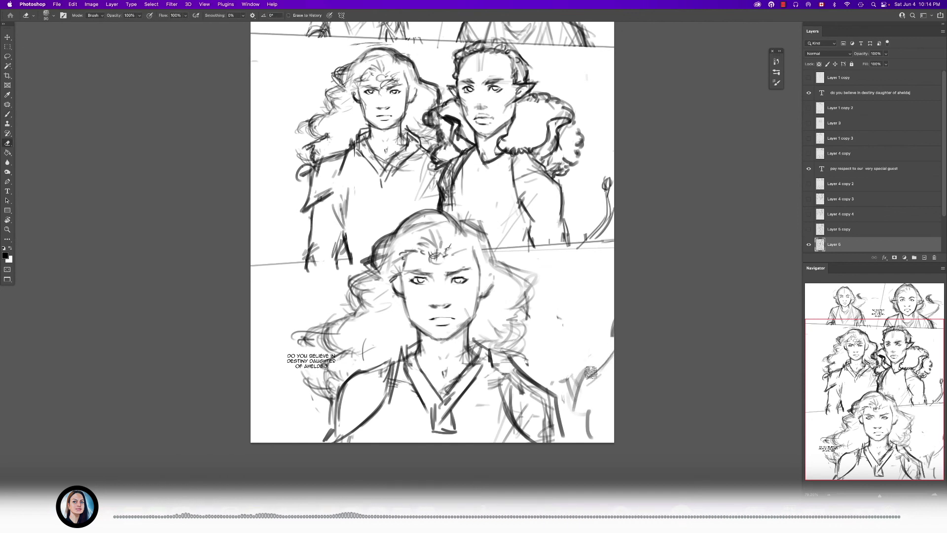
pyautogui.moveTo(609, 353); pyautogui.dragTo(576, 412)
pyautogui.press('b')
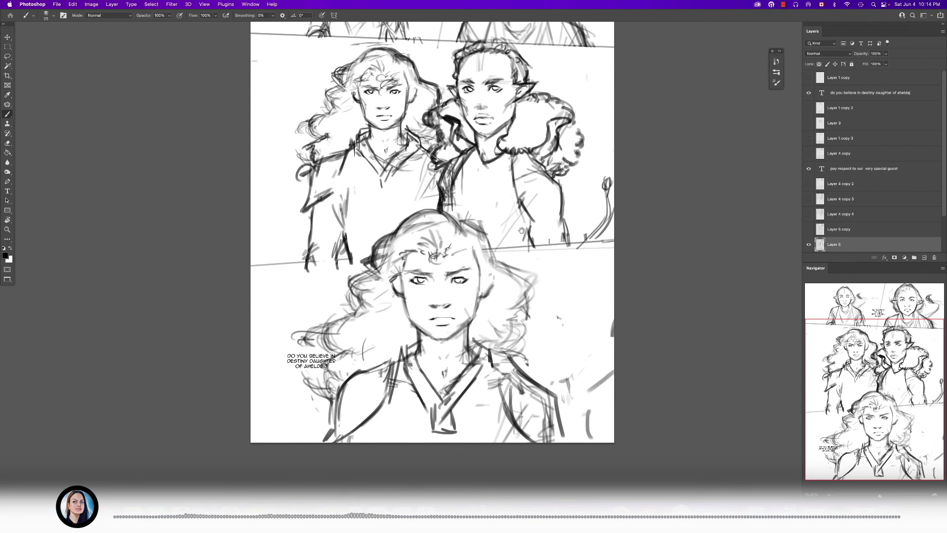
# - Sketch a rounded outline with curly edges entering the bottom panel from its lower-right corner
pyautogui.moveTo(521, 231); pyautogui.dragTo(511, 241)
pyautogui.press('e')
pyautogui.press('b')
pyautogui.moveTo(573, 425); pyautogui.dragTo(606, 411)
pyautogui.moveTo(573, 427)
pyautogui.mouseDown()
pyautogui.moveTo(607, 410)
pyautogui.moveTo(566, 453)
pyautogui.mouseUp()
pyautogui.moveTo(587, 419)
pyautogui.mouseDown()
pyautogui.moveTo(566, 453)
pyautogui.moveTo(600, 404)
pyautogui.moveTo(567, 423)
pyautogui.moveTo(565, 446)
pyautogui.mouseUp()
pyautogui.press('e')
pyautogui.press('b')
pyautogui.moveTo(595, 344)
pyautogui.mouseDown()
pyautogui.moveTo(538, 399)
pyautogui.moveTo(577, 440)
pyautogui.moveTo(599, 339)
pyautogui.moveTo(581, 350)
pyautogui.mouseUp()
pyautogui.moveTo(573, 341); pyautogui.dragTo(603, 327)
pyautogui.moveTo(583, 372)
pyautogui.mouseDown()
pyautogui.moveTo(533, 366)
pyautogui.moveTo(657, 431)
pyautogui.mouseUp()
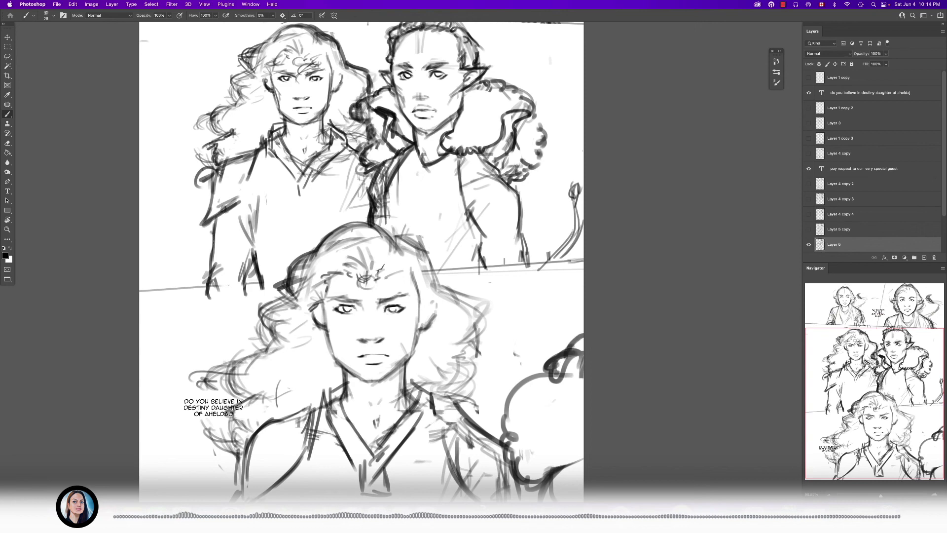
# - Thicken the outline of the rounded shape in the bottom panel's corner with looping, scalloped strokes
pyautogui.scroll(5, 439, 251)
pyautogui.moveTo(500, 445)
pyautogui.mouseDown()
pyautogui.moveTo(537, 346)
pyautogui.moveTo(555, 365)
pyautogui.moveTo(538, 391)
pyautogui.mouseUp()
pyautogui.moveTo(538, 381); pyautogui.dragTo(524, 407)
pyautogui.moveTo(546, 418)
pyautogui.mouseDown()
pyautogui.moveTo(522, 432)
pyautogui.moveTo(541, 425)
pyautogui.mouseUp()
pyautogui.moveTo(483, 315); pyautogui.dragTo(526, 294)
pyautogui.moveTo(526, 292); pyautogui.dragTo(506, 262)
# - Switch to Finder and preview the Chapter 10 pages 10-07.psd and 10-09.psd
pyautogui.press('super+Tab')
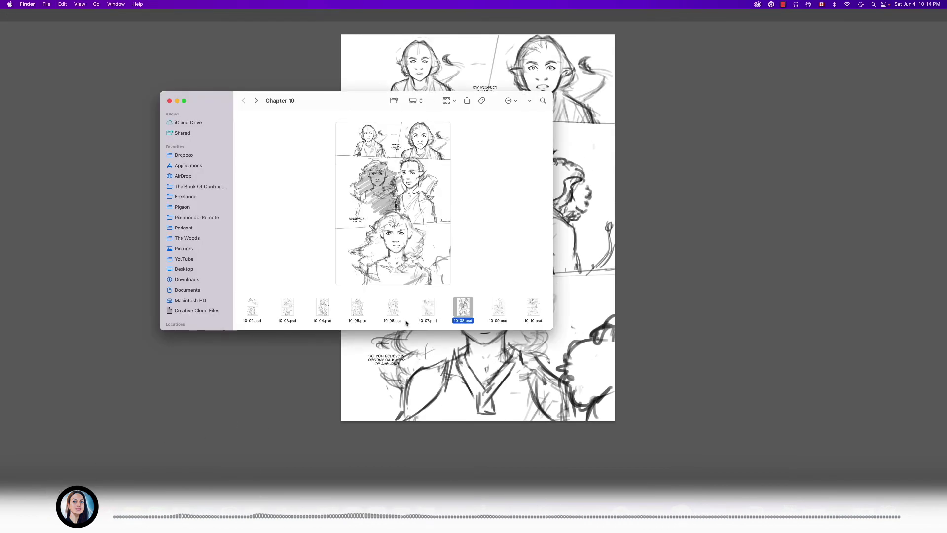
pyautogui.click(493, 310)
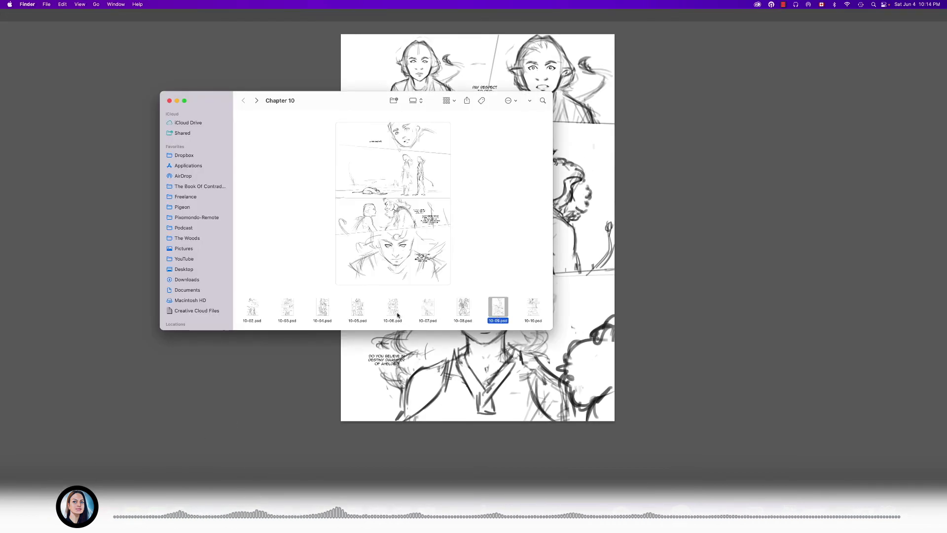
pyautogui.click(428, 306)
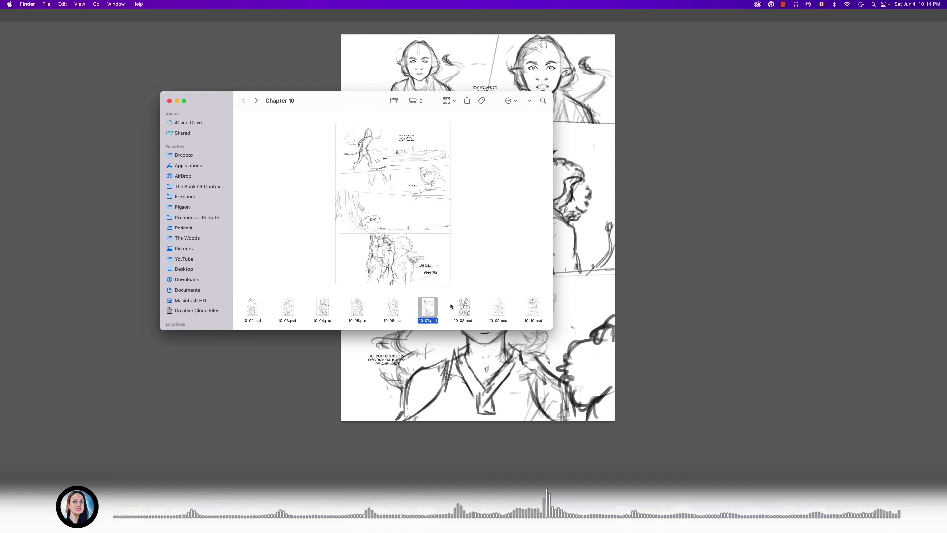
pyautogui.press('space')
pyautogui.press('space')
pyautogui.click(505, 308)
pyautogui.press('space')
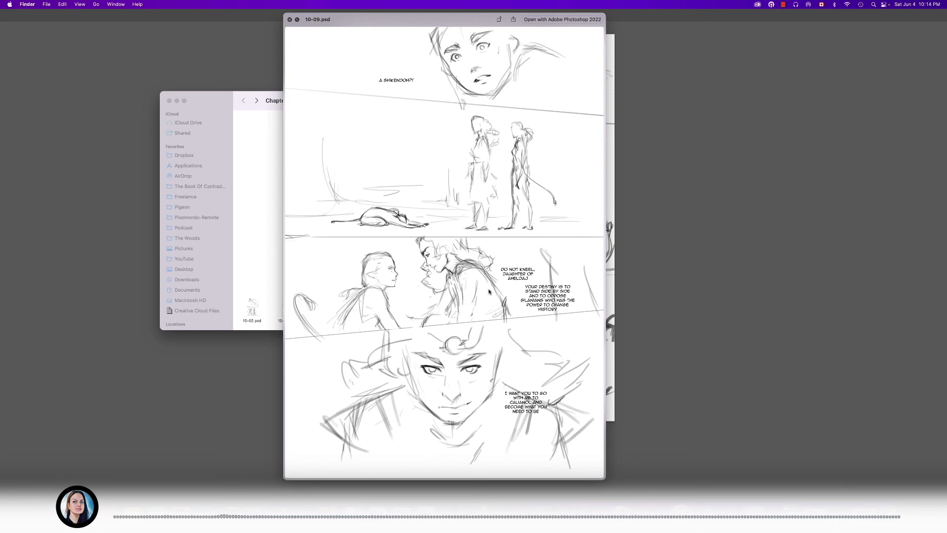
pyautogui.press('space')
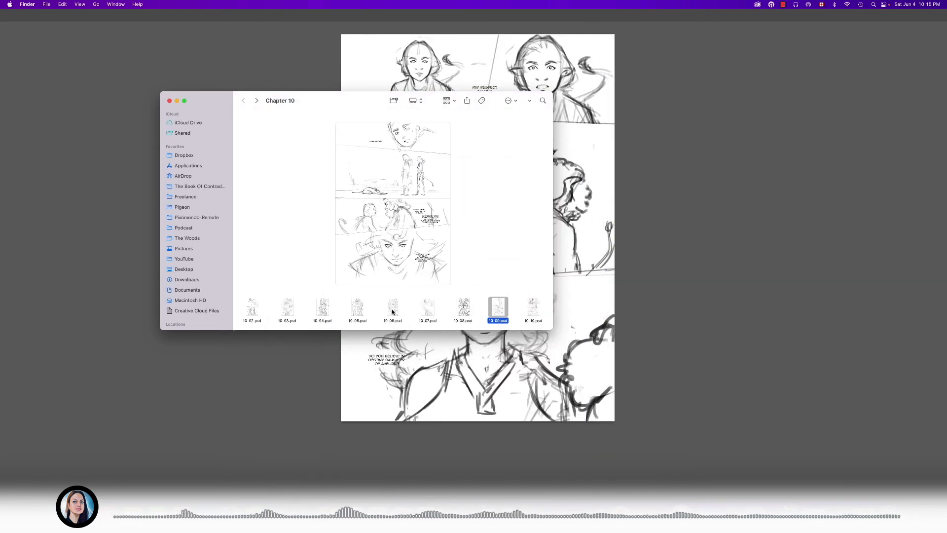
pyautogui.press('space')
# - Preview the page 10-06.psd at large size, and return to the open page in Photoshop
pyautogui.press('space')
pyautogui.click(393, 310)
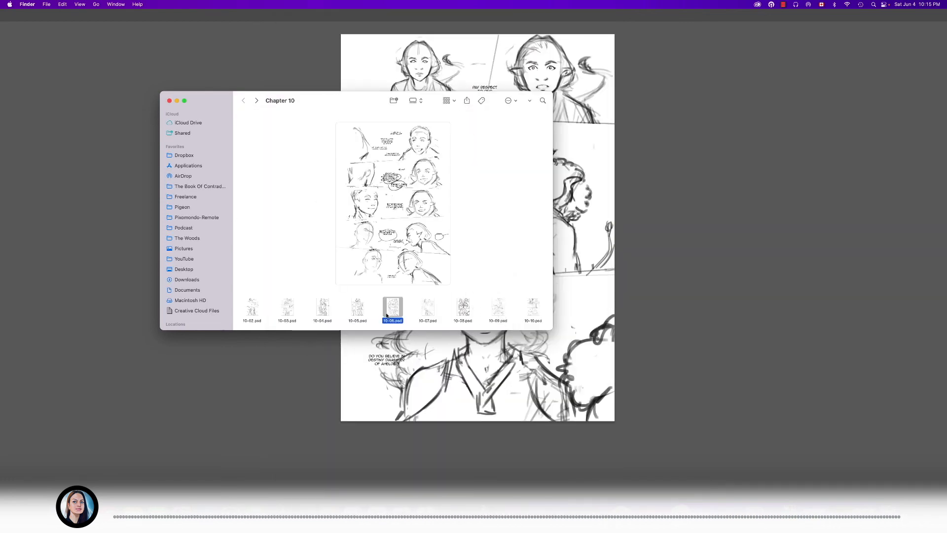
pyautogui.press('space')
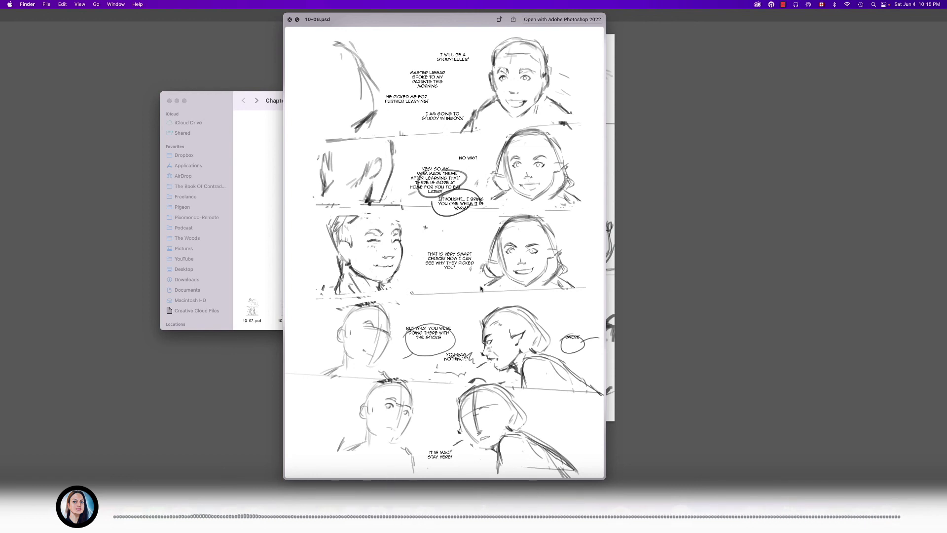
pyautogui.press('space')
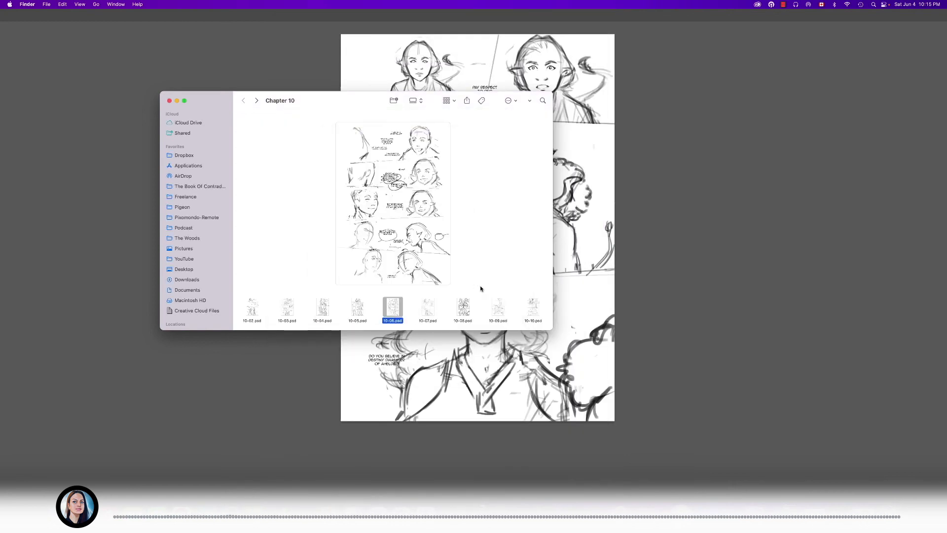
pyautogui.click(270, 421)
pyautogui.moveTo(270, 421); pyautogui.dragTo(212, 458)
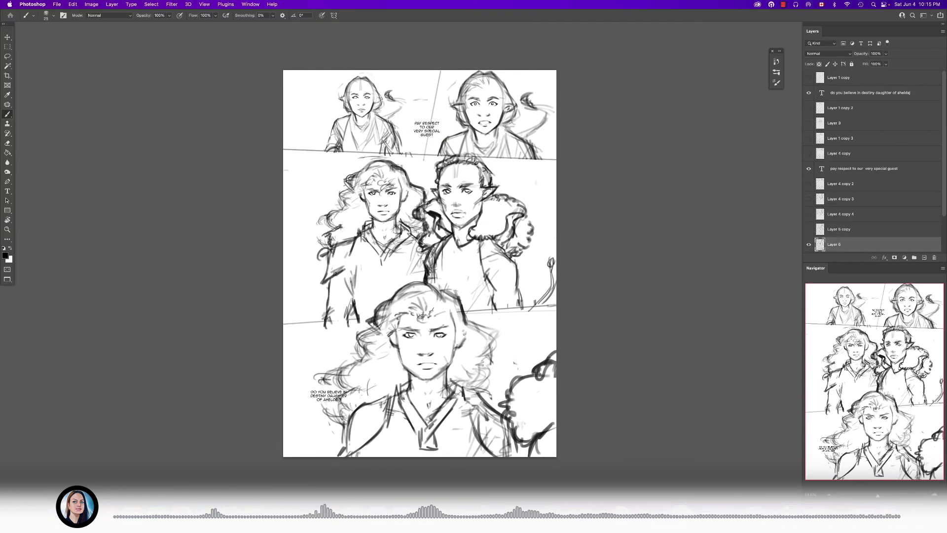